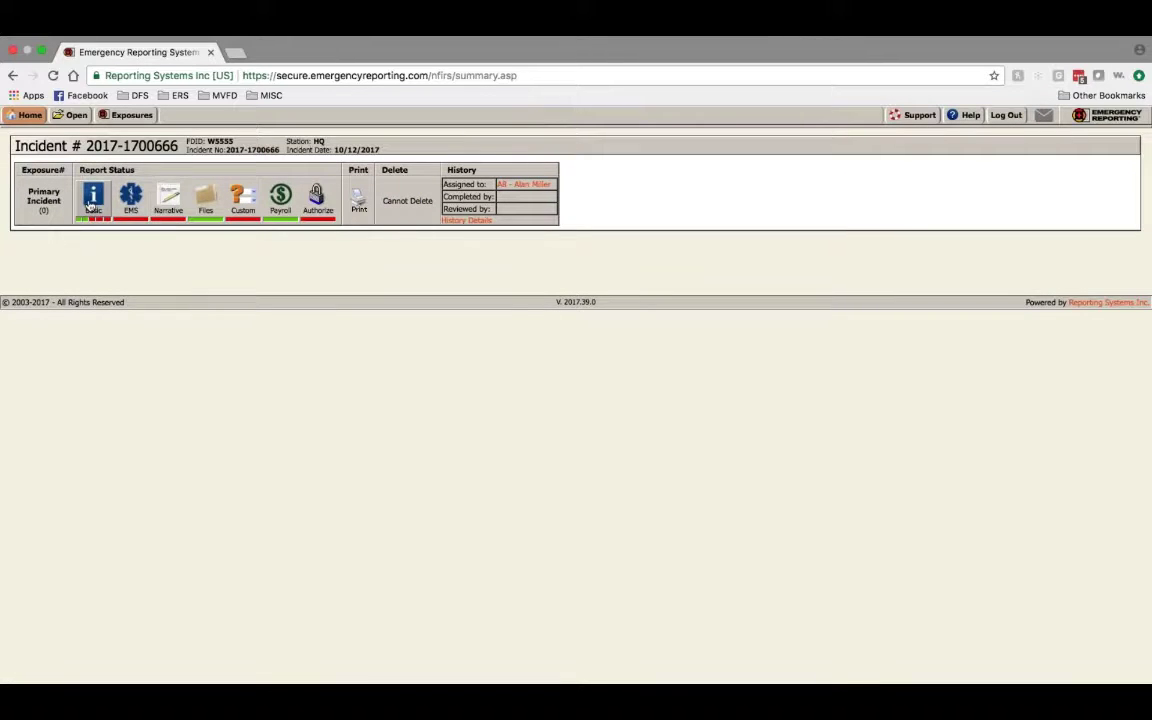
# Step: Open the incident's basic information and proceed through the incident, questionnaire and location pages to the apparatus, personnel and times page
pyautogui.click(81, 219)
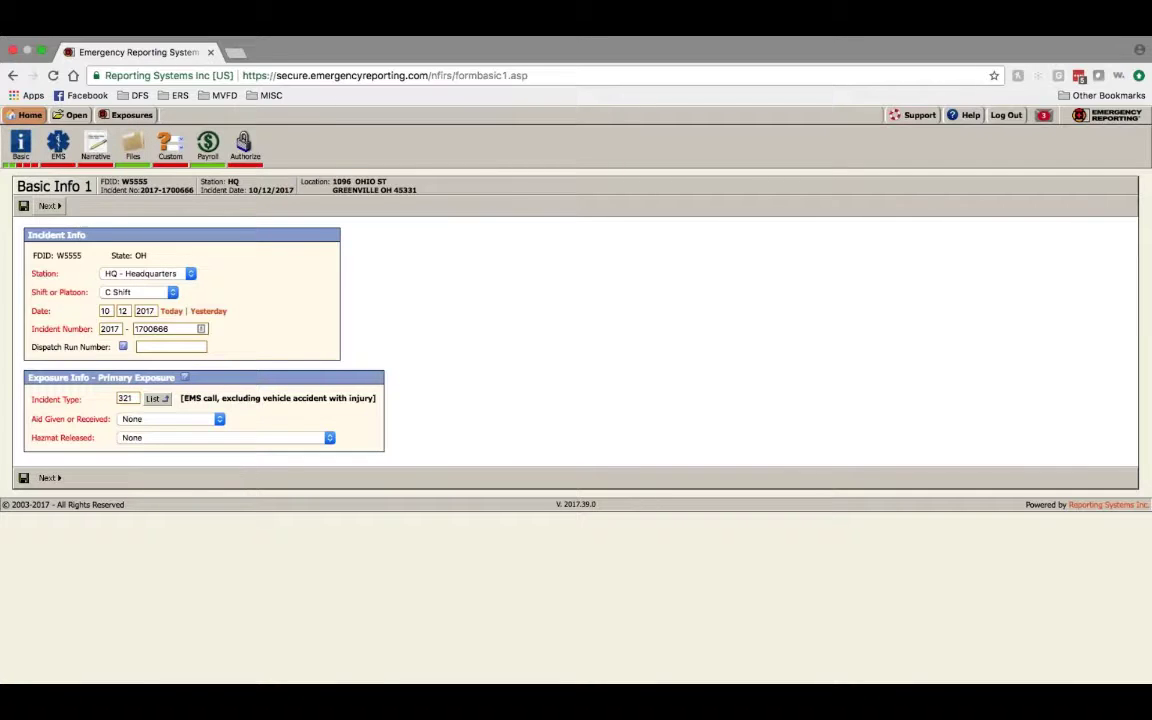
pyautogui.click(48, 206)
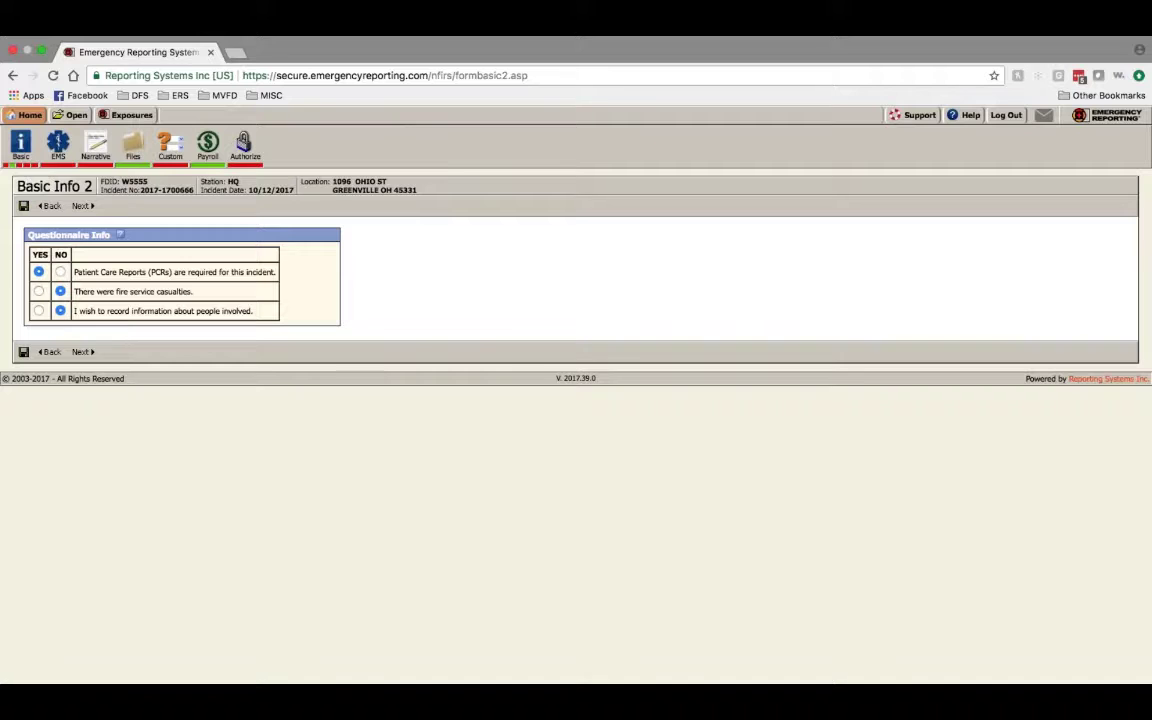
pyautogui.click(82, 206)
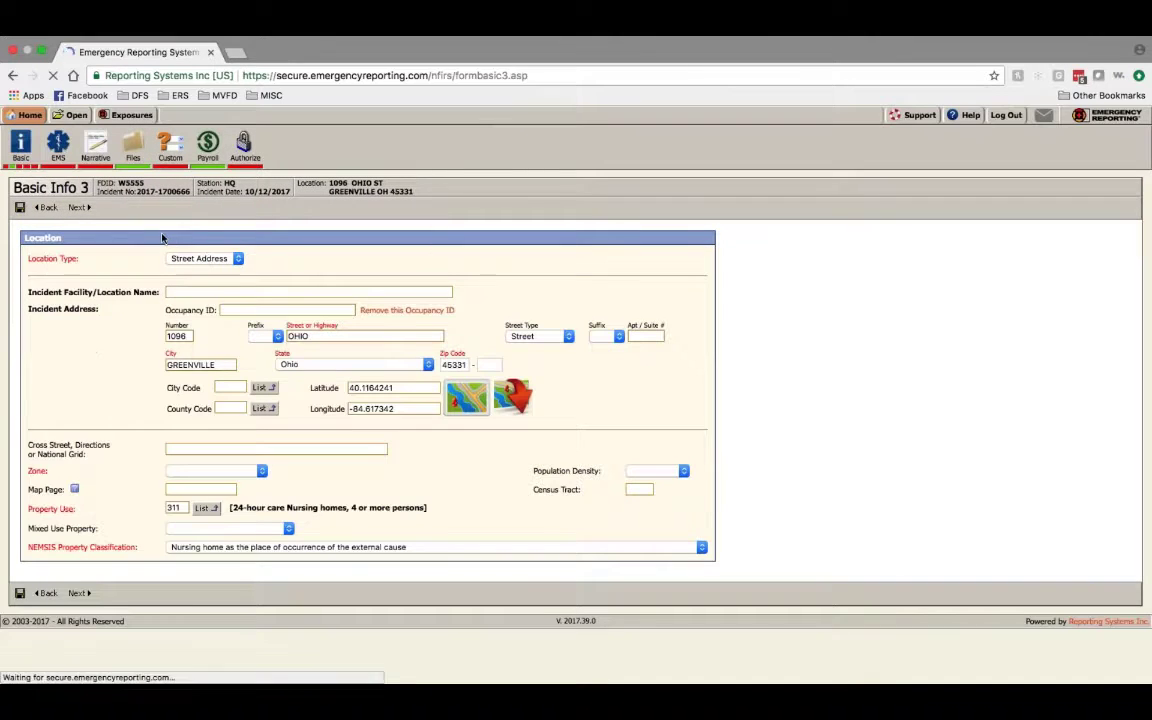
pyautogui.click(82, 206)
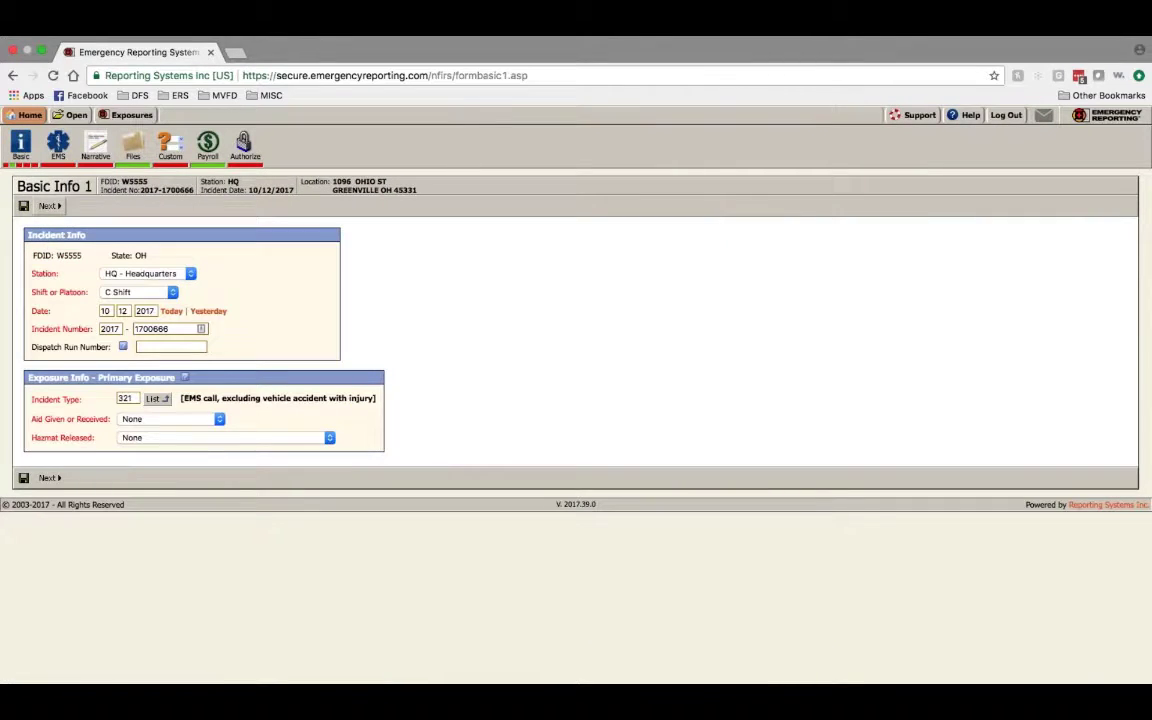
pyautogui.click(50, 206)
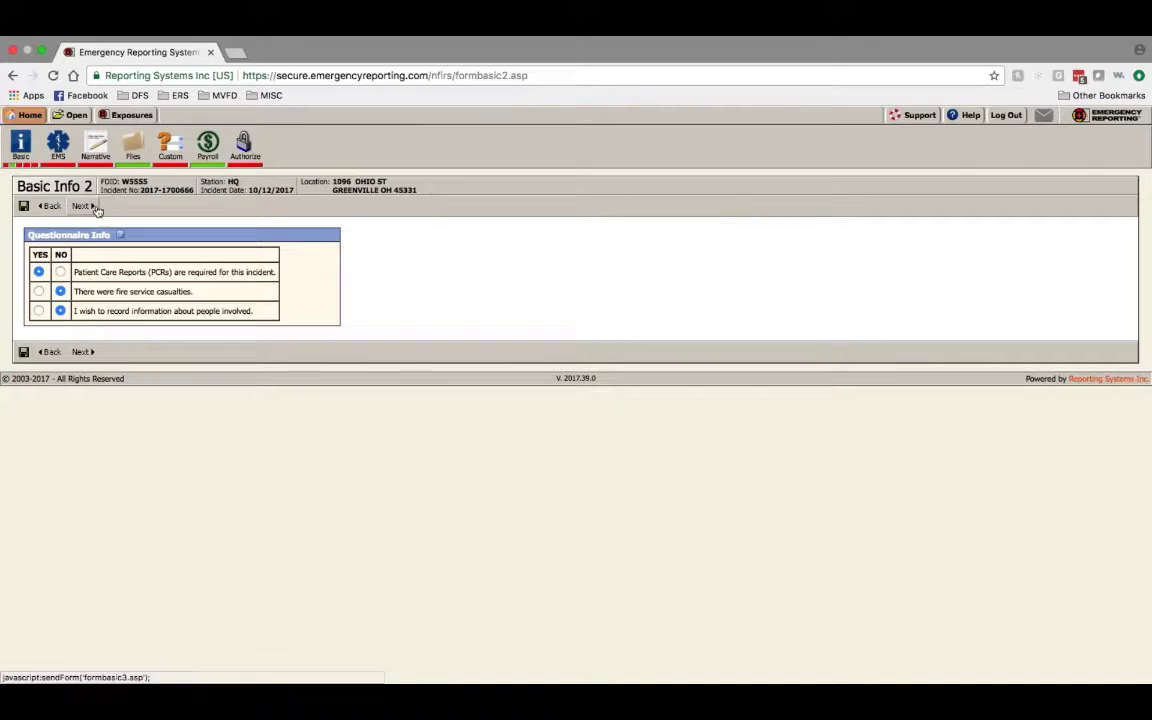
pyautogui.click(95, 207)
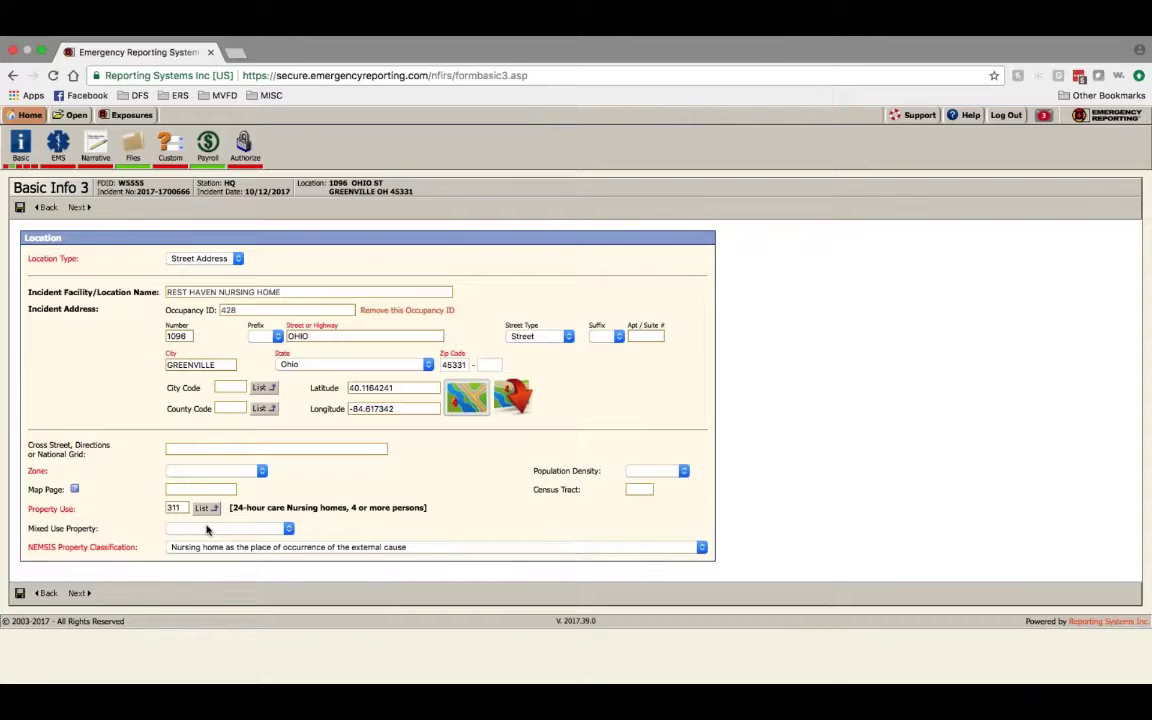
pyautogui.click(78, 593)
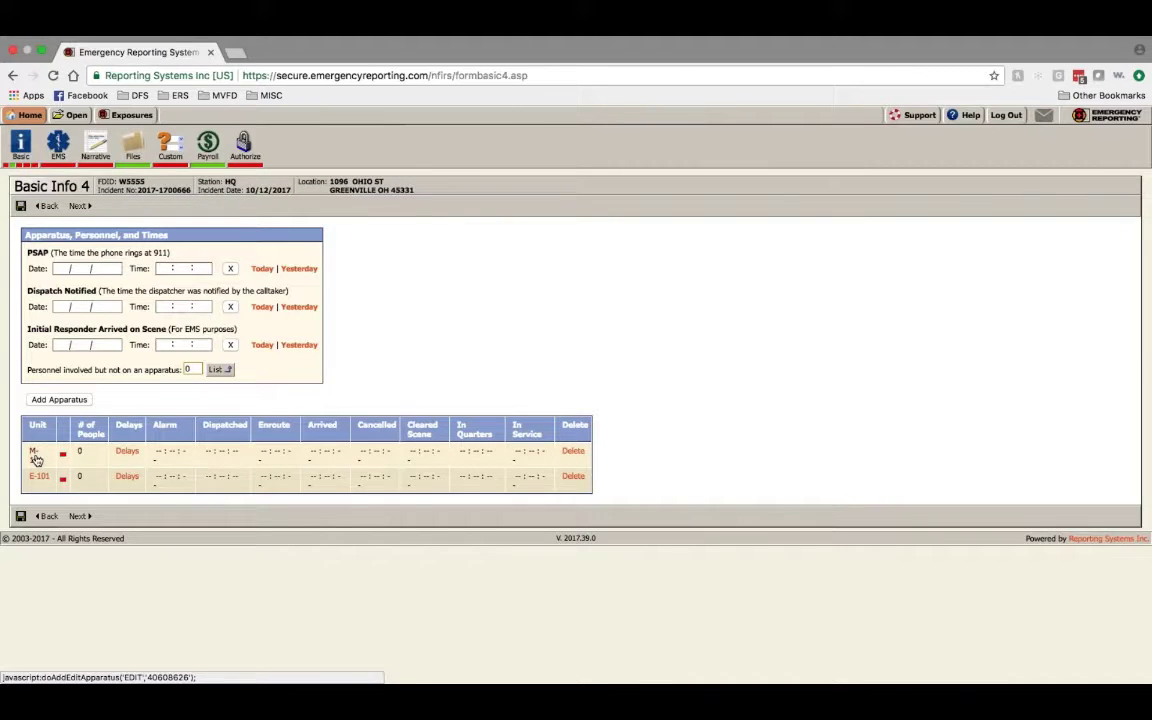
# Step: Open apparatus M-101, keep its response mode at Emergent (Immediate Response), and fill its event dates with 10/12/2017
pyautogui.click(35, 455)
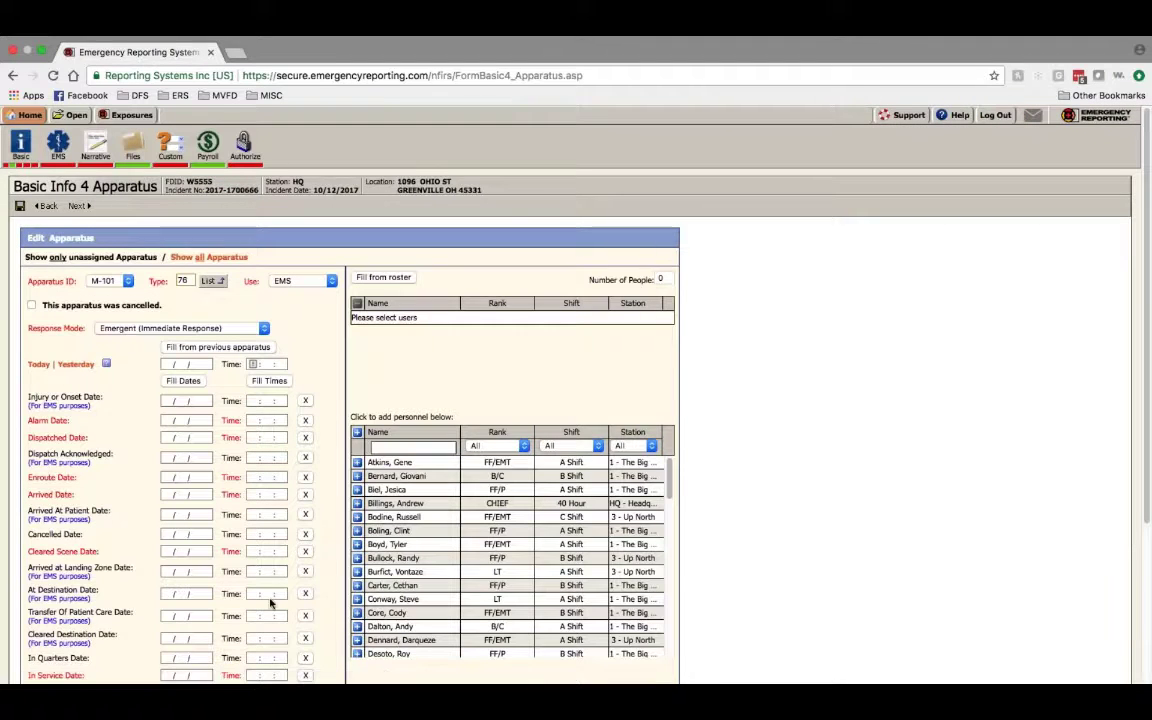
pyautogui.click(180, 328)
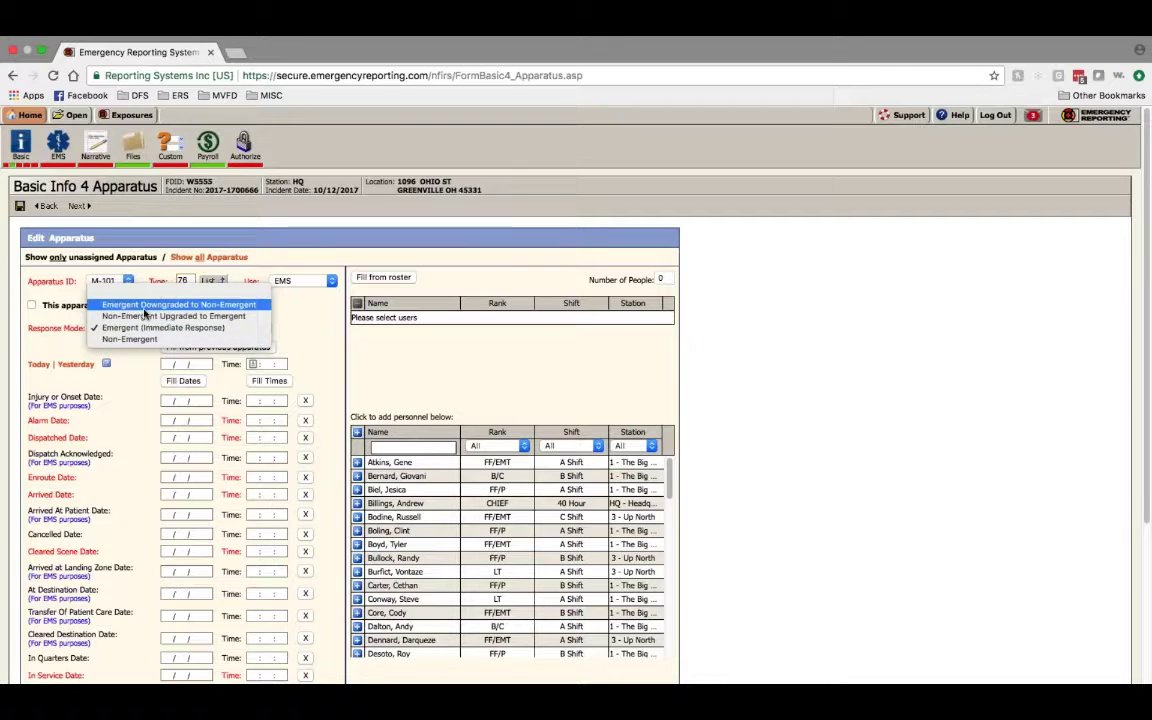
pyautogui.click(285, 328)
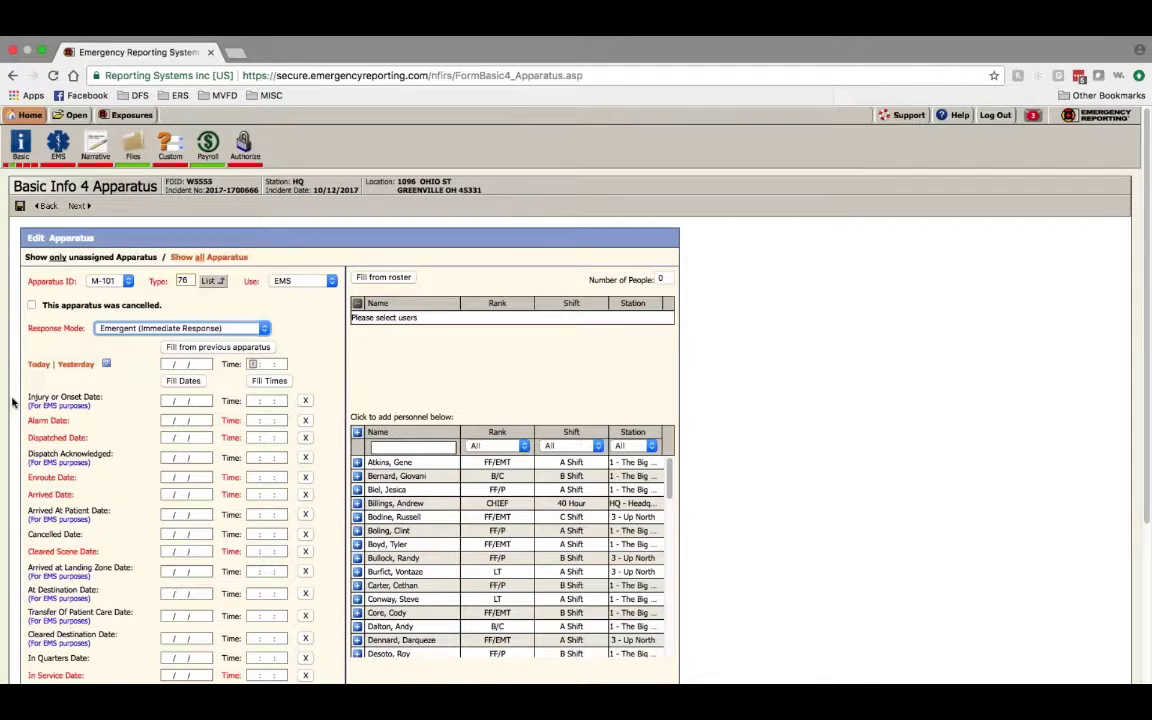
pyautogui.click(193, 384)
pyautogui.click(192, 384)
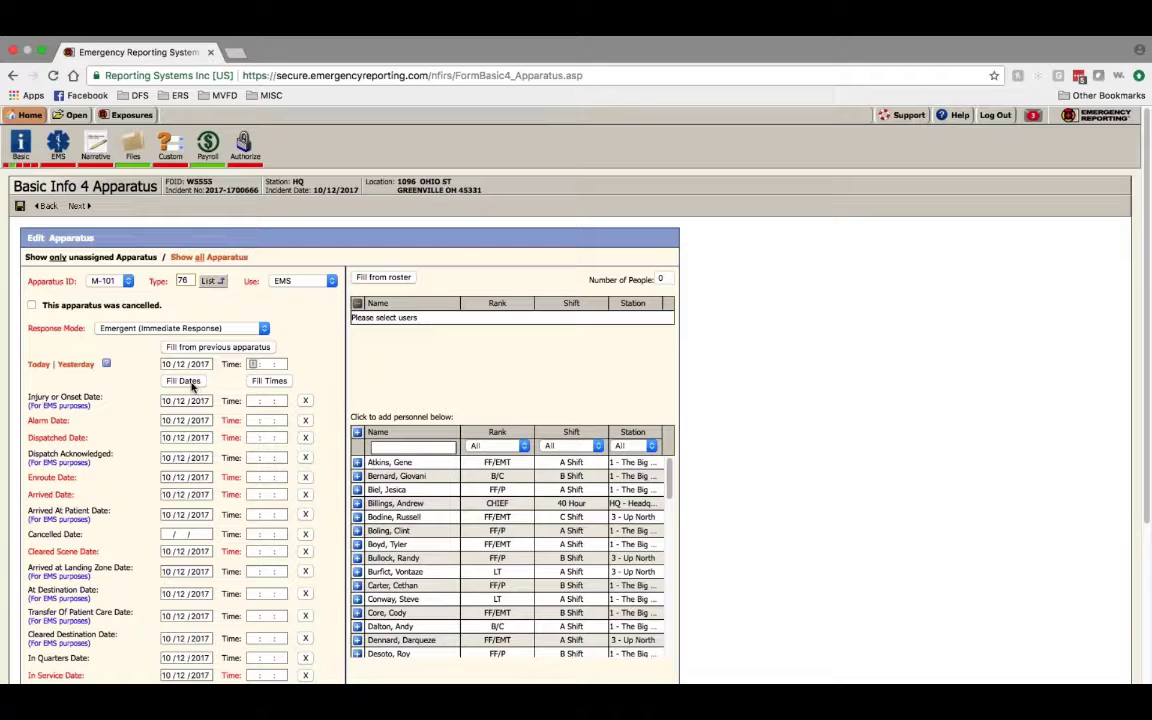
# Step: Set the M-101 reference time to 14:00:00 and fill all of its event times with it
pyautogui.scroll(-2, 205, 390)
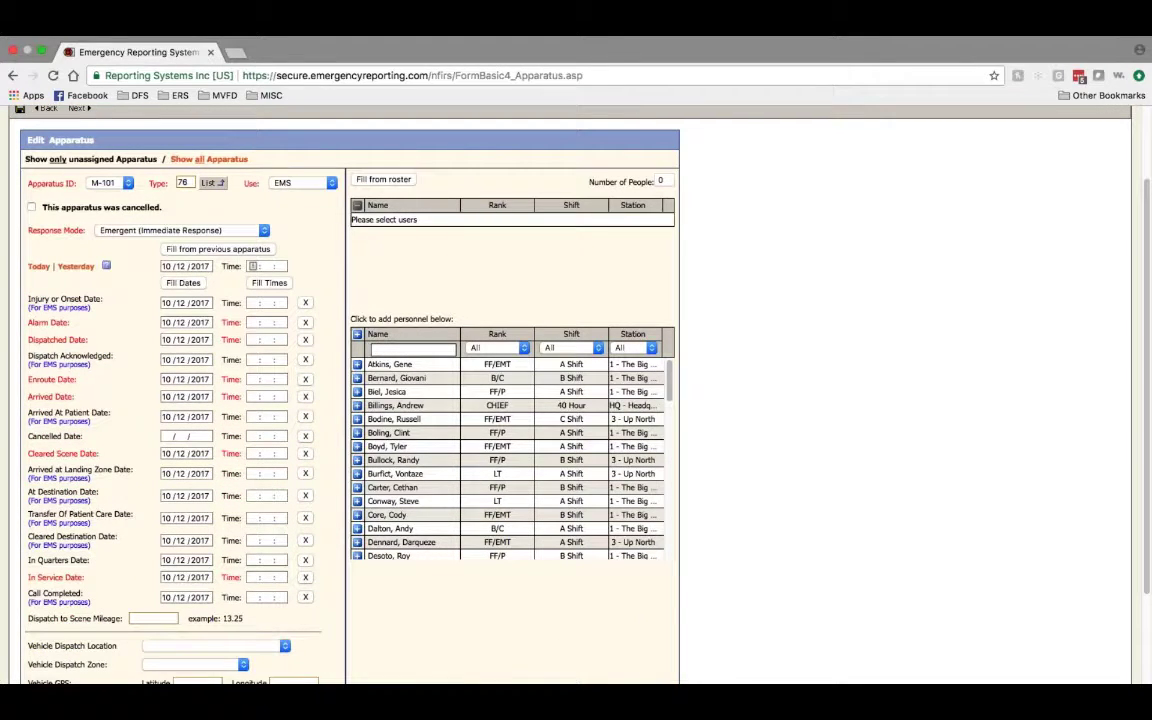
pyautogui.click(262, 266)
pyautogui.click(253, 266)
pyautogui.write('160000')
pyautogui.press('Tab')
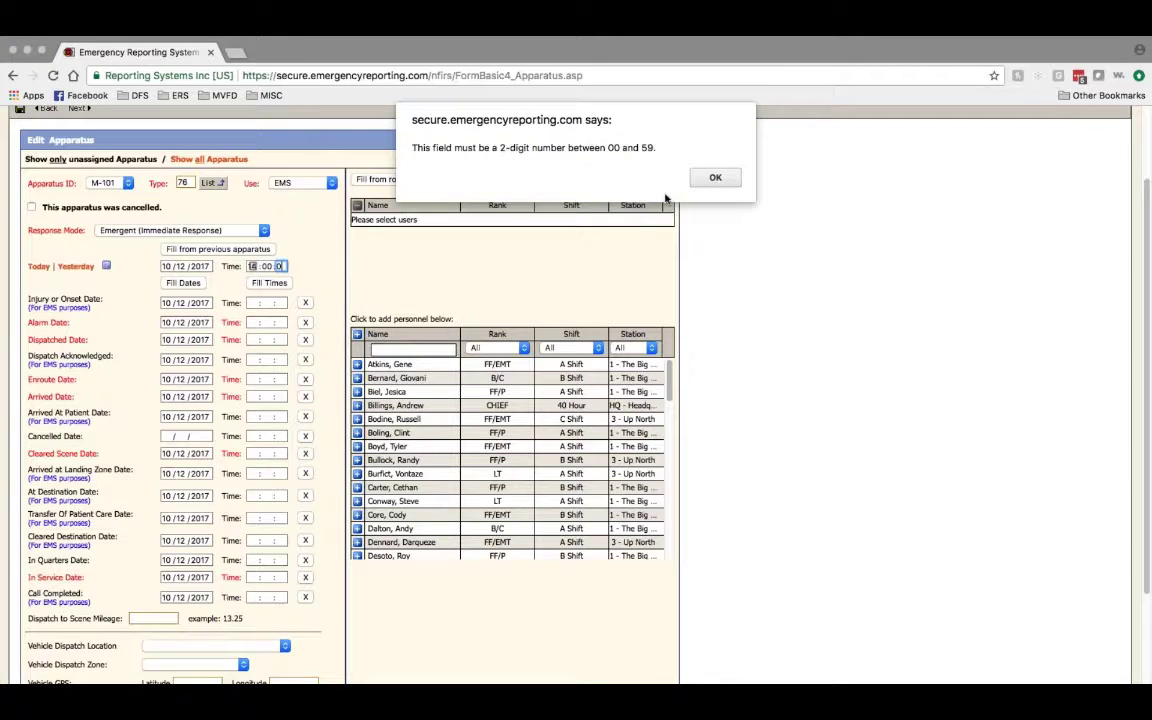
pyautogui.click(715, 177)
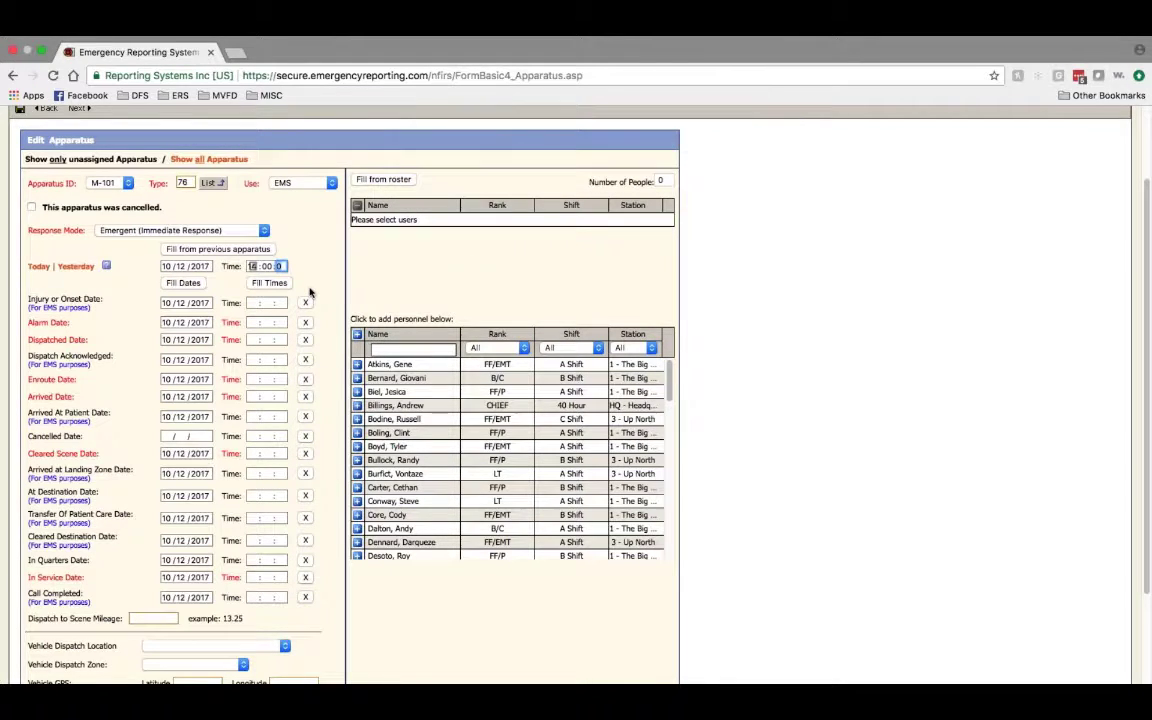
pyautogui.click(269, 285)
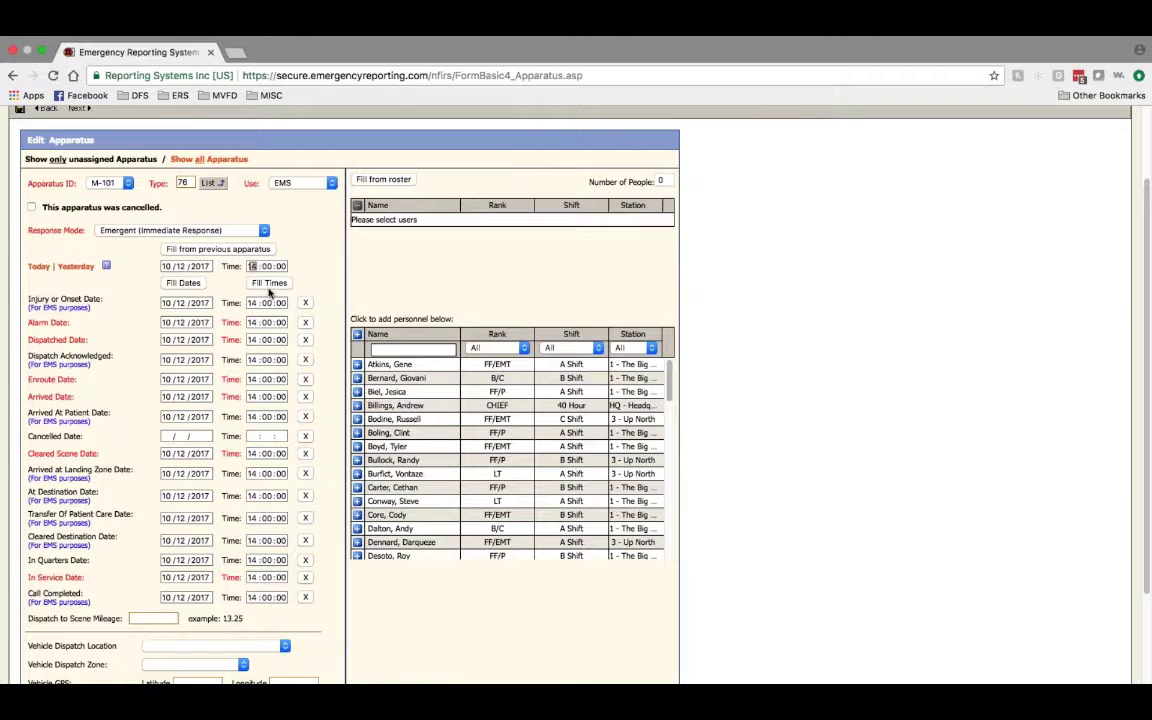
# Step: Add two A Shift crew members, a B/C and an FF/P, to M-101 and return to the incident's apparatus list
pyautogui.scroll(-3, 510, 460)
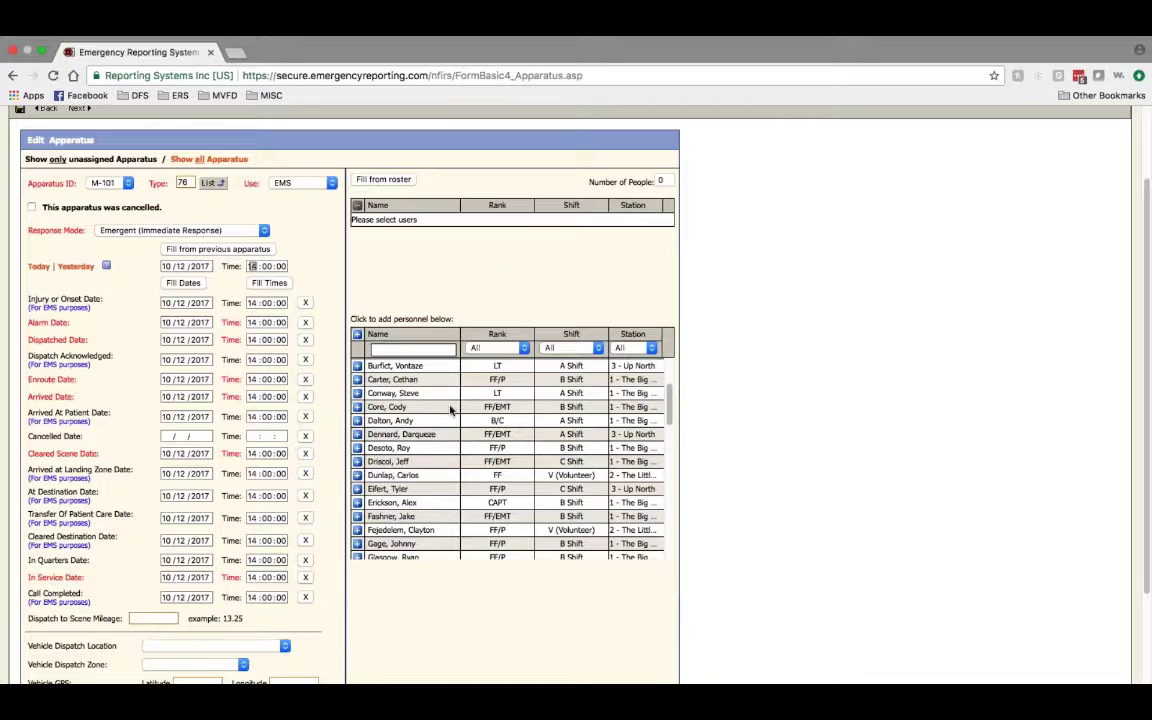
pyautogui.click(357, 421)
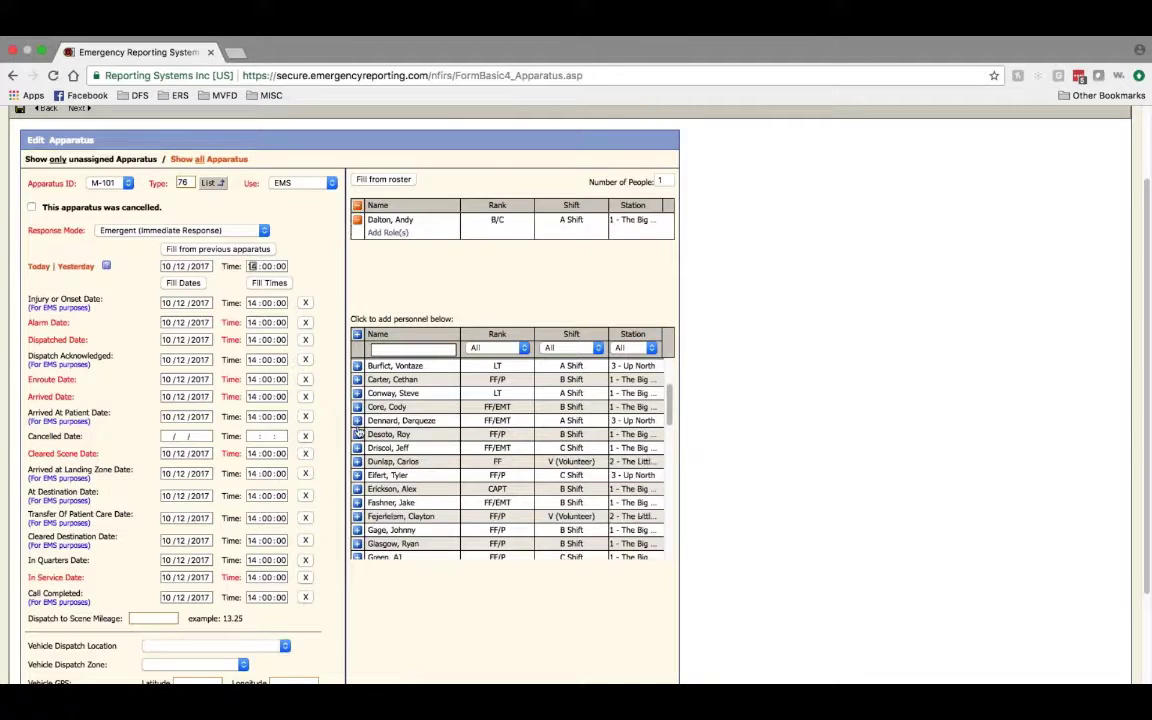
pyautogui.scroll(-5, 358, 430)
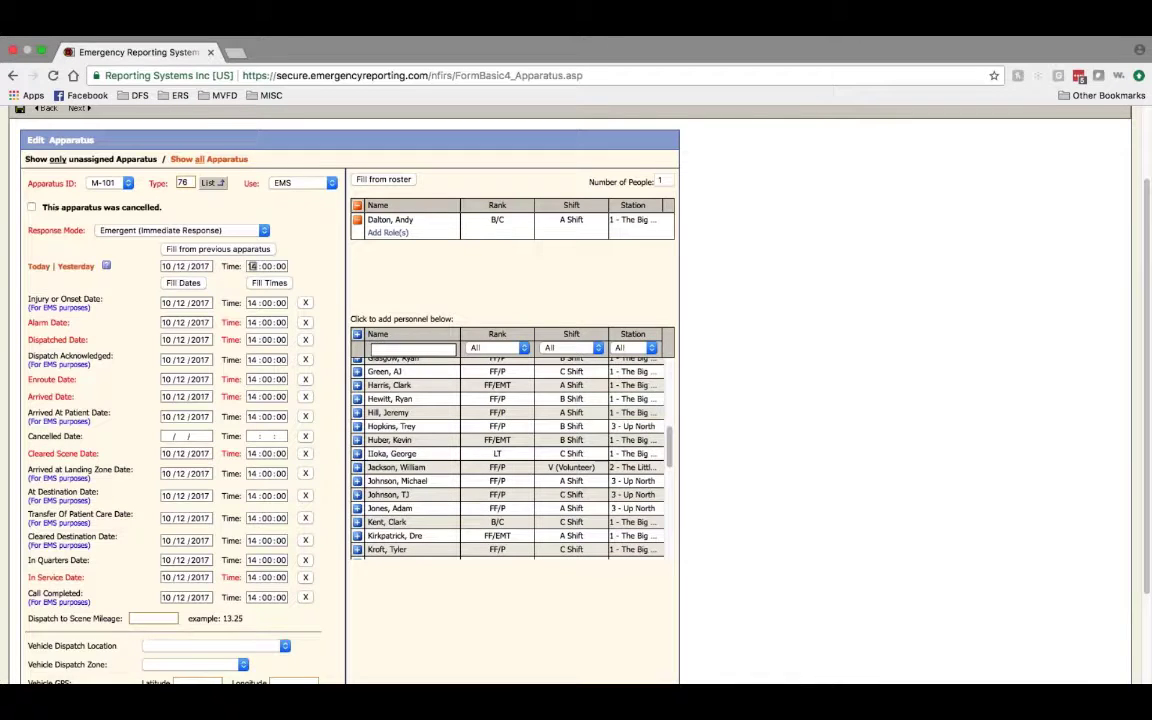
pyautogui.scroll(-1, 370, 465)
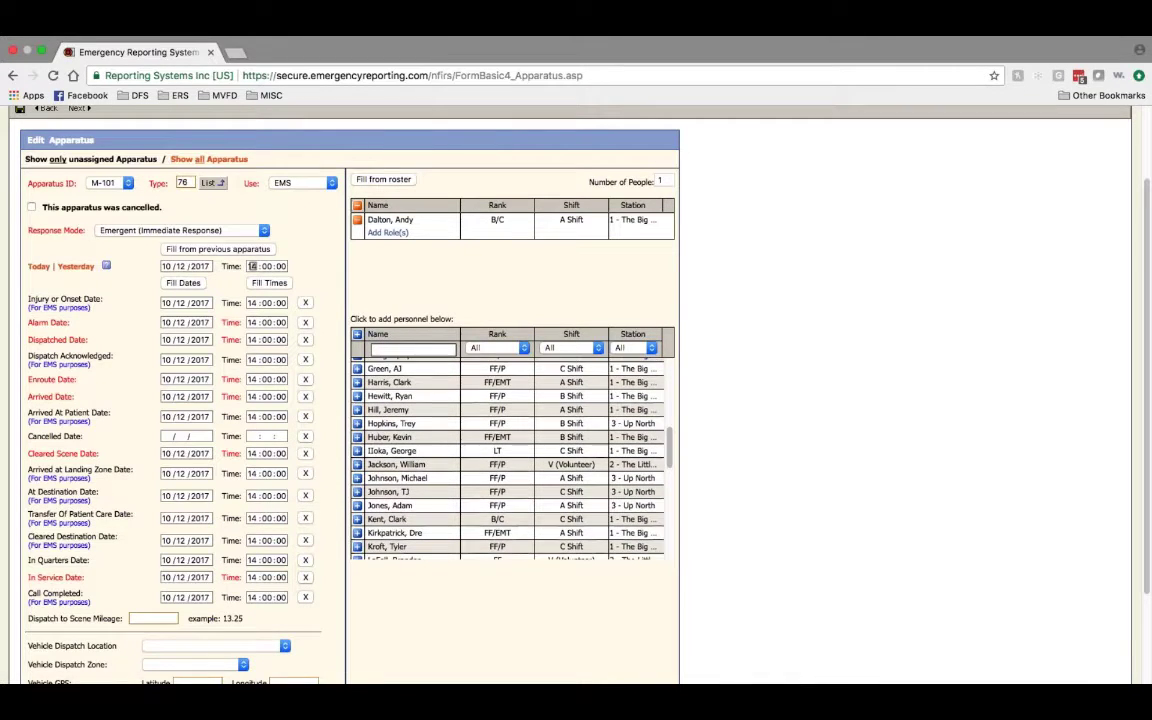
pyautogui.click(370, 475)
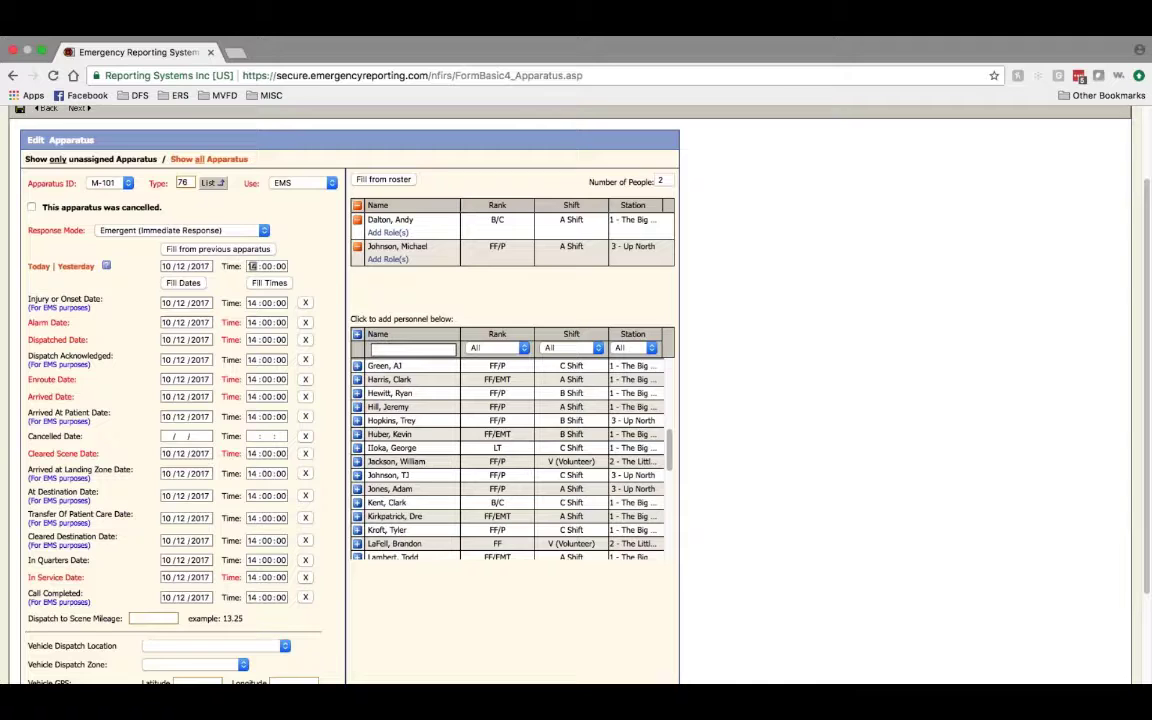
pyautogui.scroll(-10, 510, 460)
pyautogui.scroll(5, 160, 336)
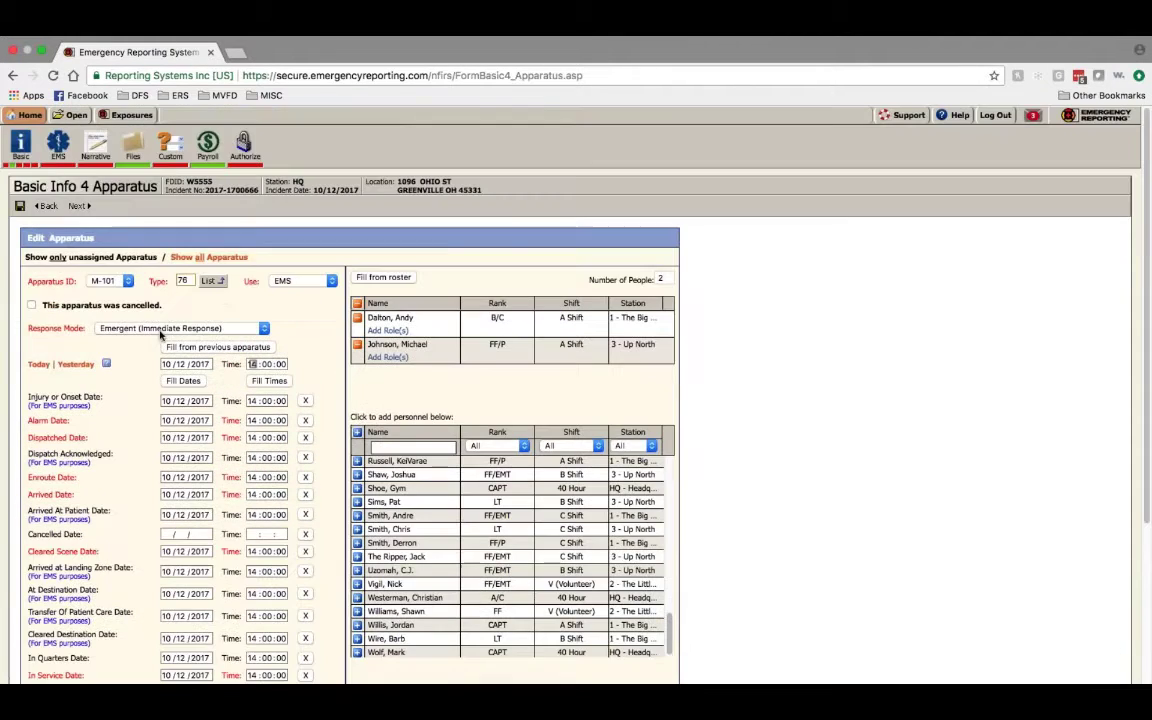
pyautogui.click(77, 205)
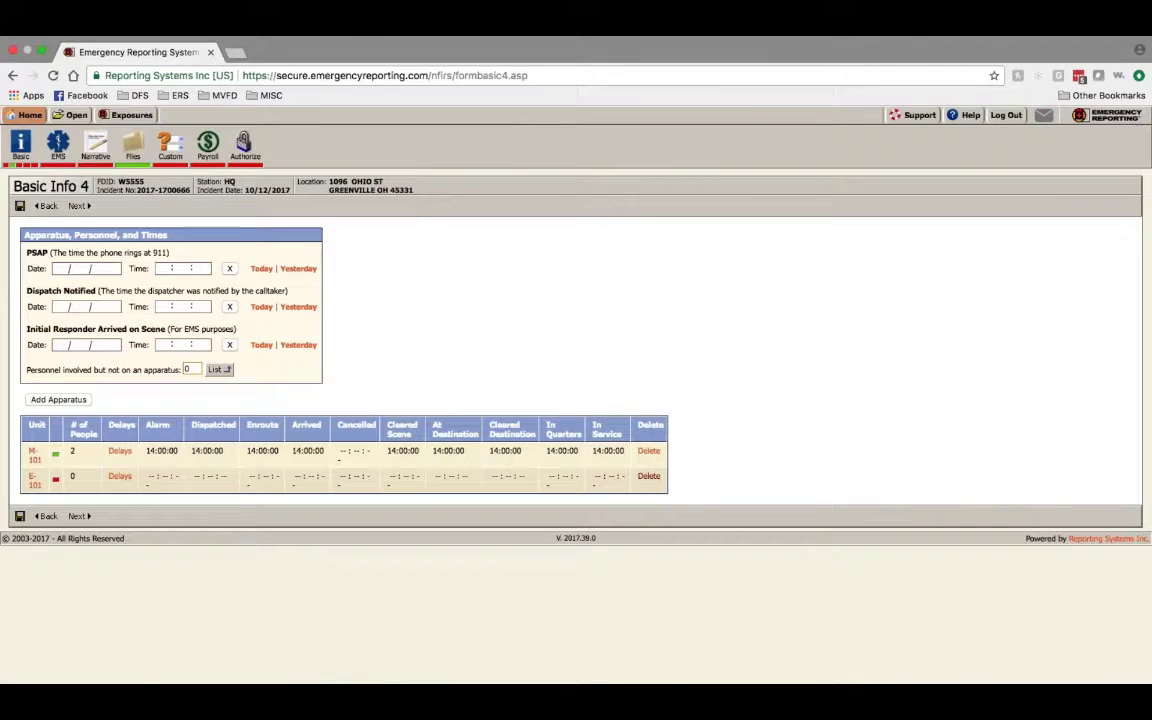
# Step: Delete apparatus E-101 from the incident and proceed to the EMS info and actions taken page
pyautogui.click(648, 476)
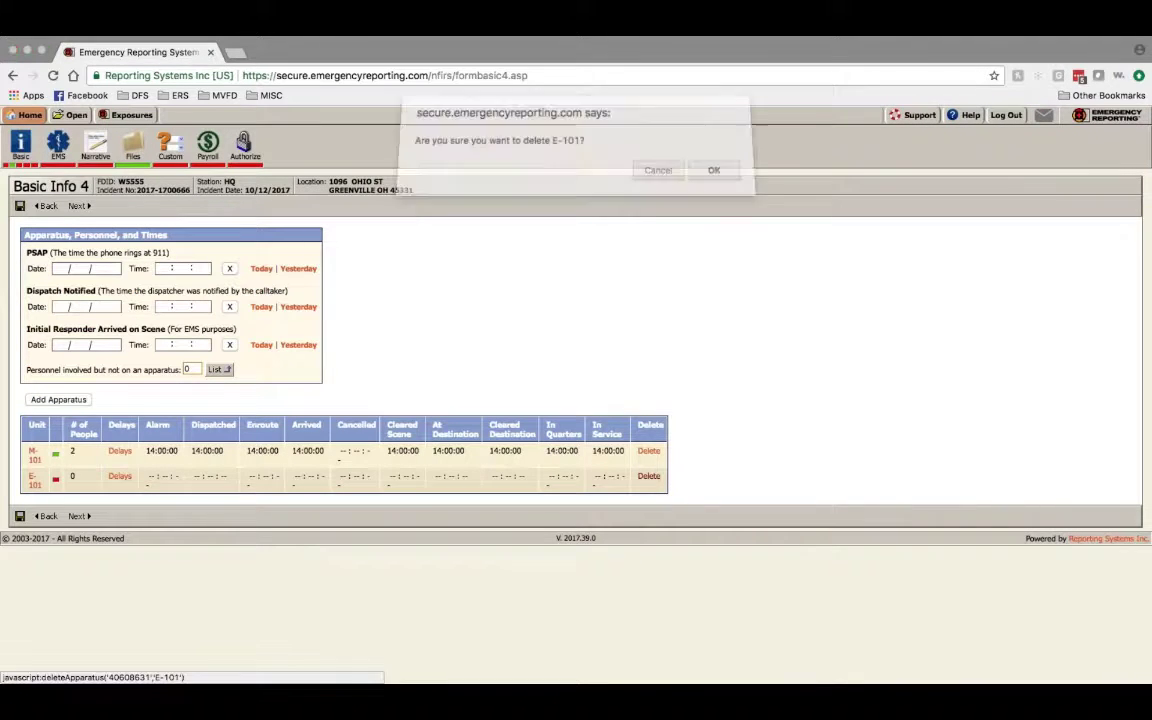
pyautogui.click(714, 170)
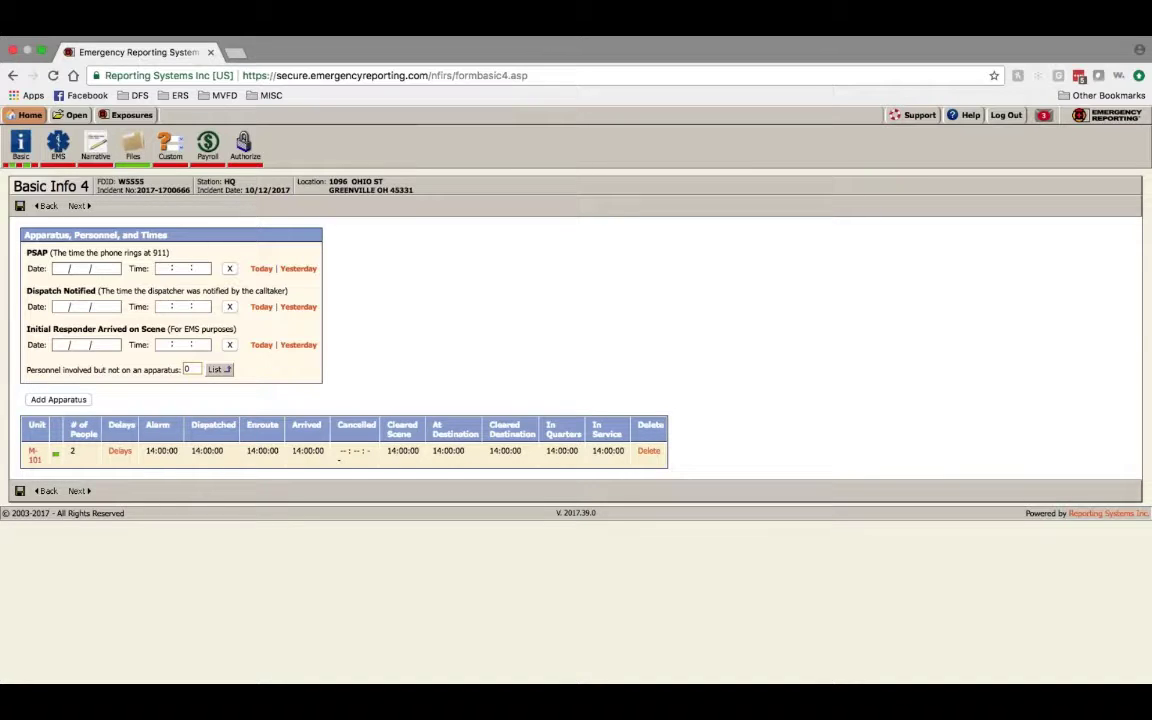
pyautogui.click(77, 205)
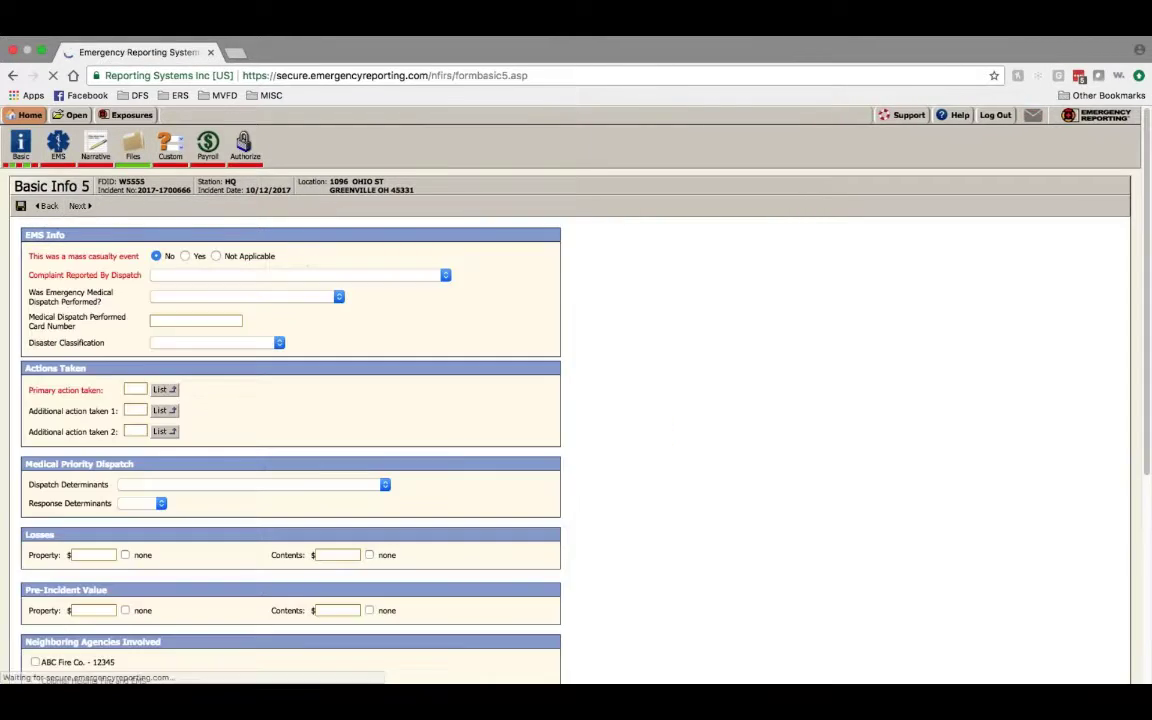
# Step: Set the complaint reported by dispatch to Falls
pyautogui.click(157, 276)
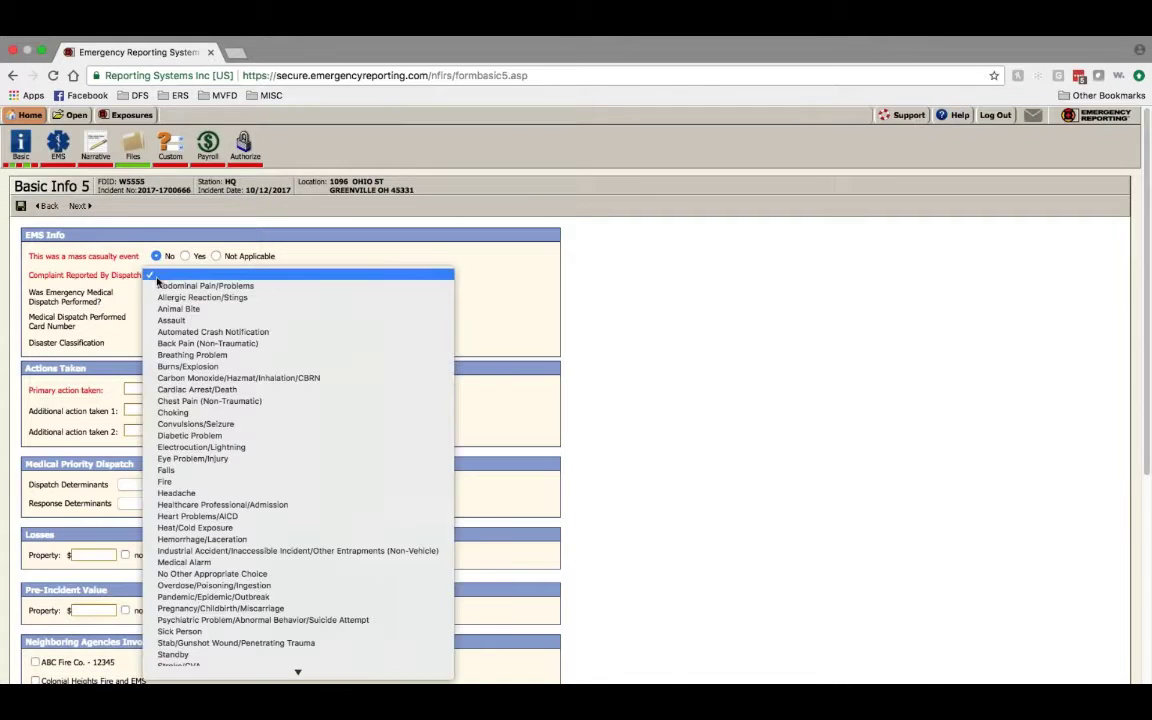
pyautogui.scroll(-3, 310, 328)
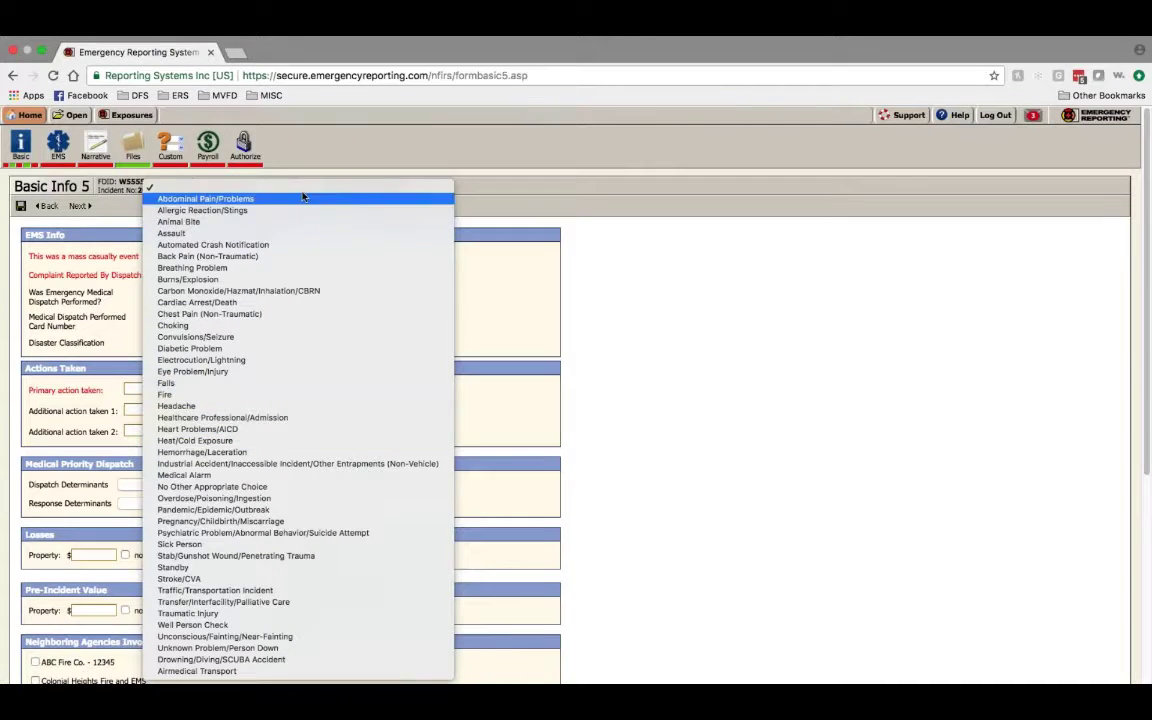
pyautogui.click(228, 384)
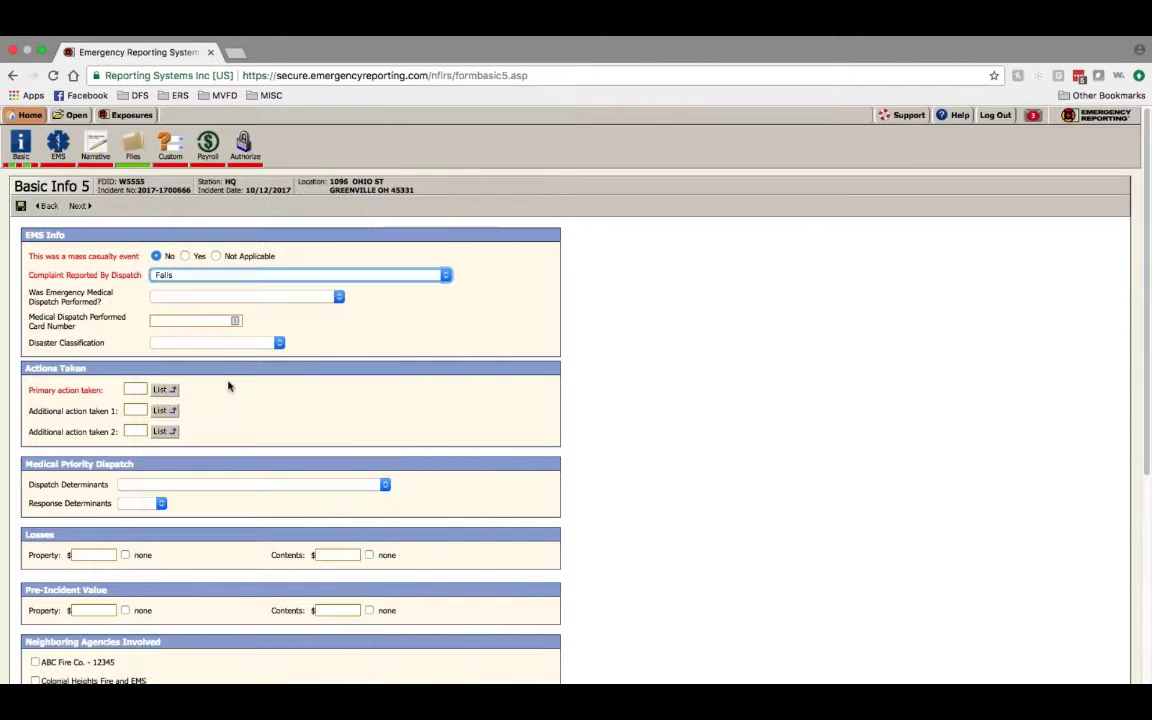
# Step: Enter 34 as the primary action taken and 33 as additional action taken 1, then complete the basic info page
pyautogui.click(136, 389)
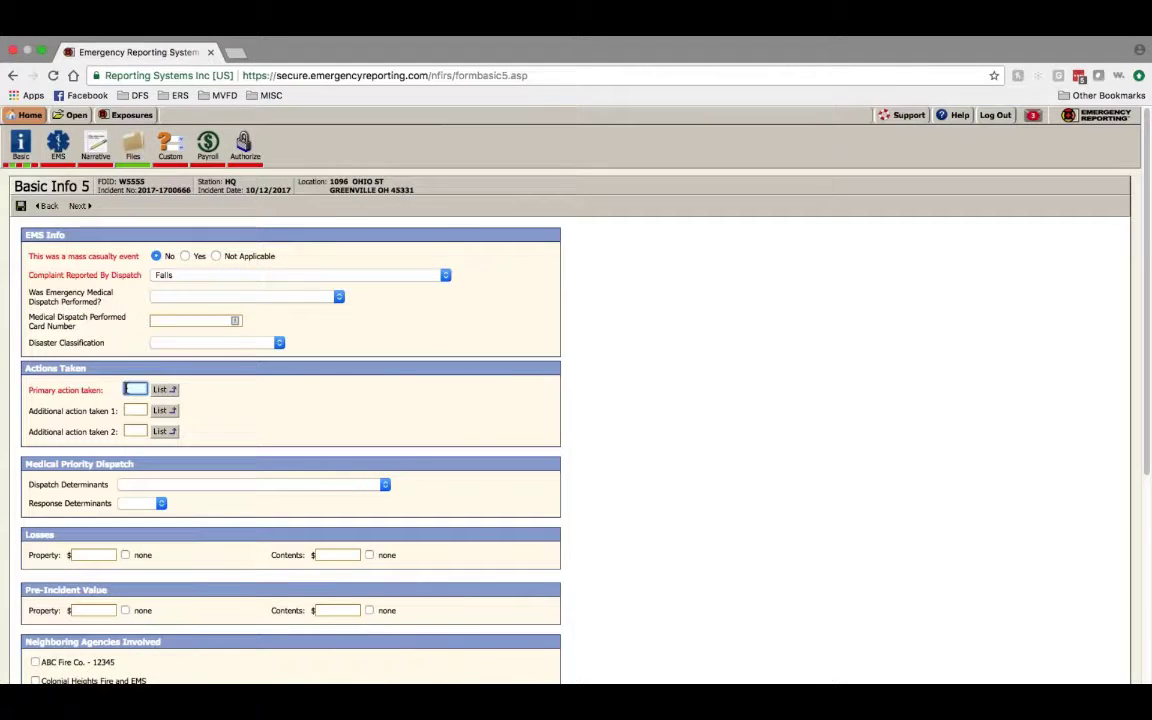
pyautogui.write('34')
pyautogui.press('Tab')
pyautogui.write('33')
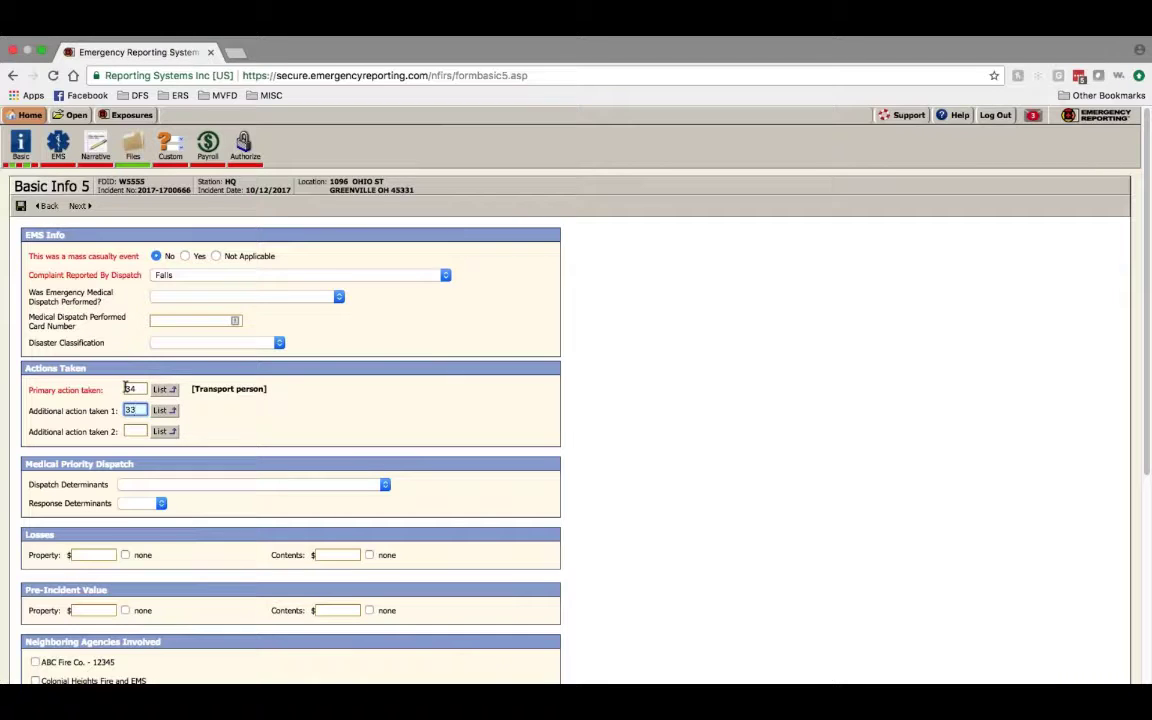
pyautogui.press('Tab')
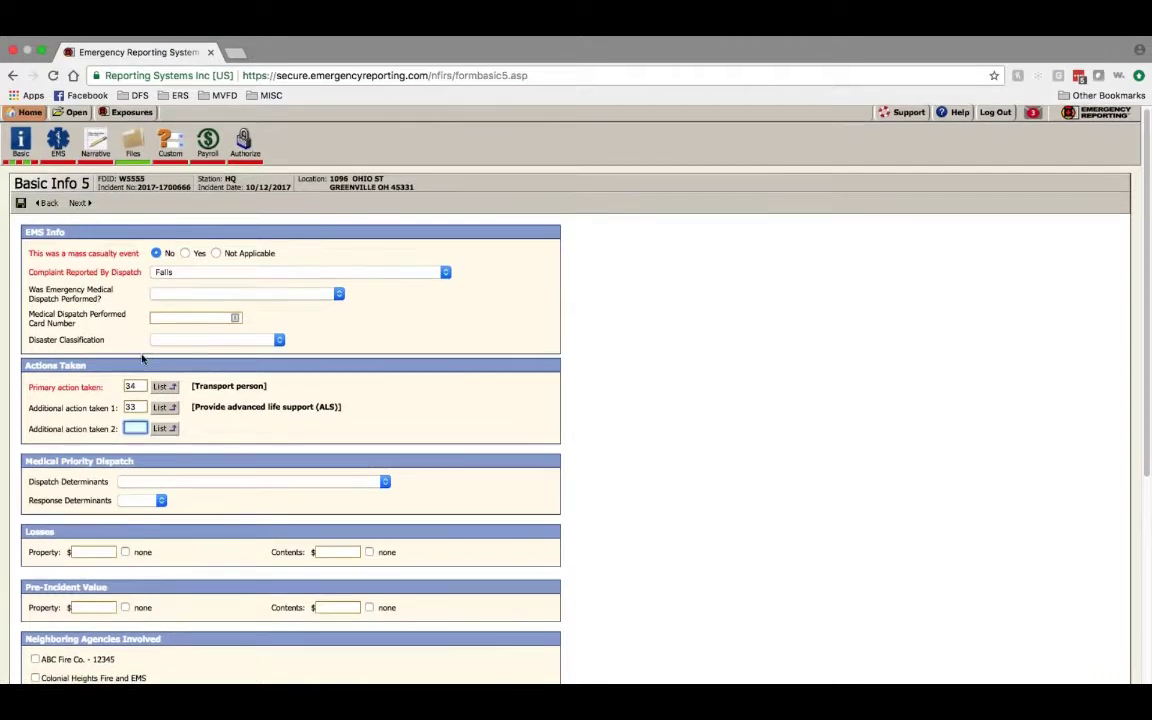
pyautogui.scroll(-5, 143, 355)
pyautogui.scroll(5, 143, 355)
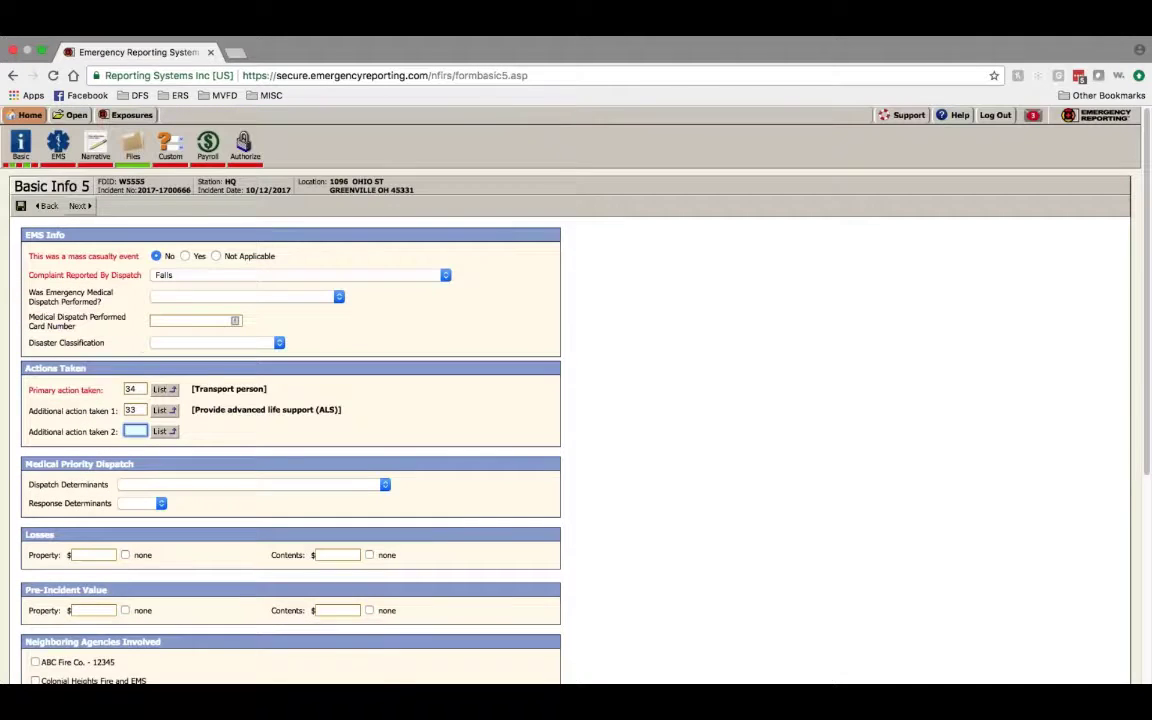
pyautogui.click(79, 205)
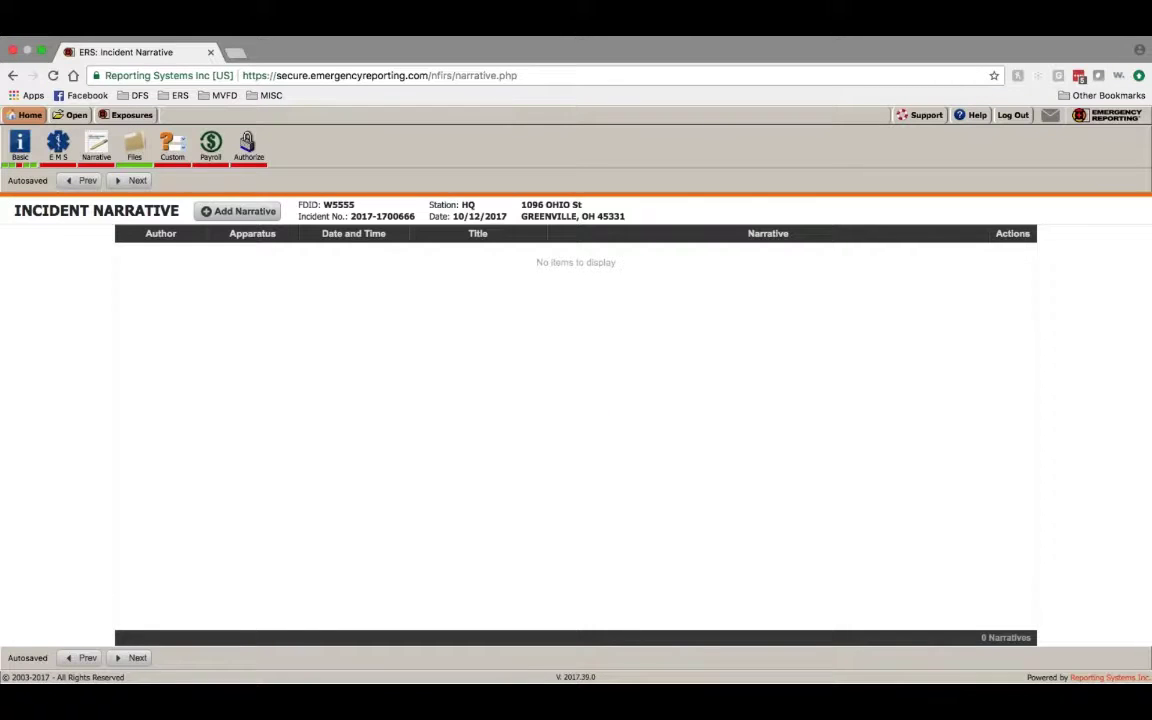
# Step: Open the incident's EMS section and add a new patient for a patient care report
pyautogui.click(66, 150)
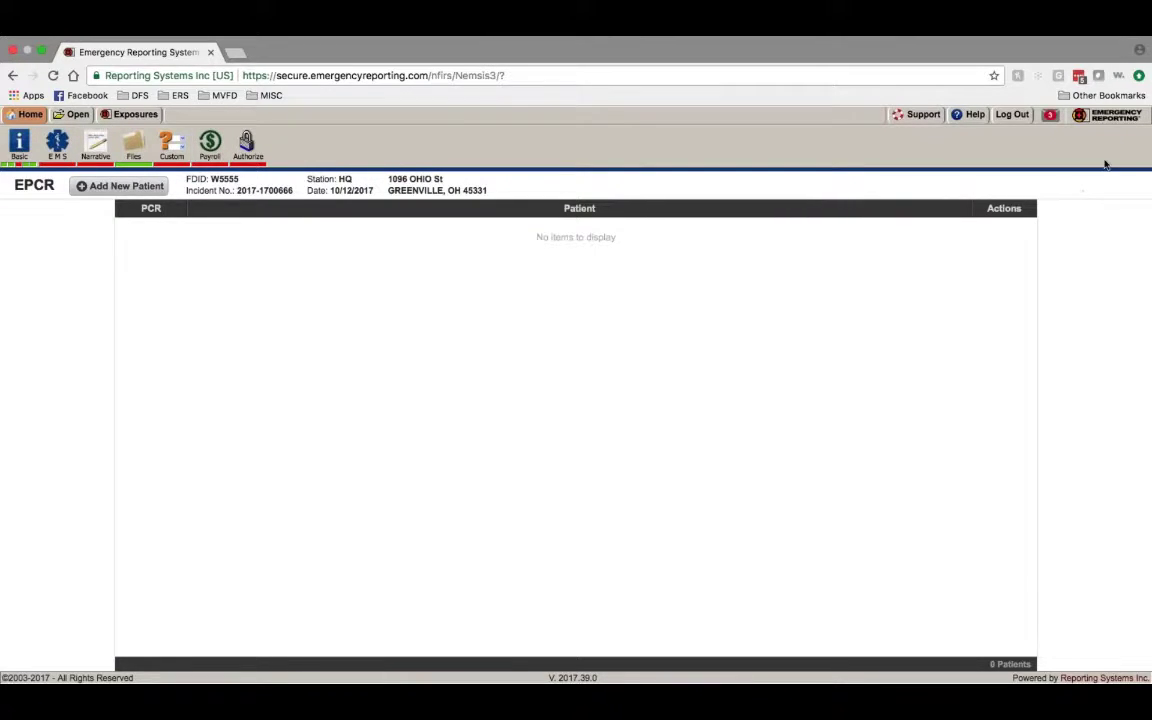
pyautogui.click(126, 187)
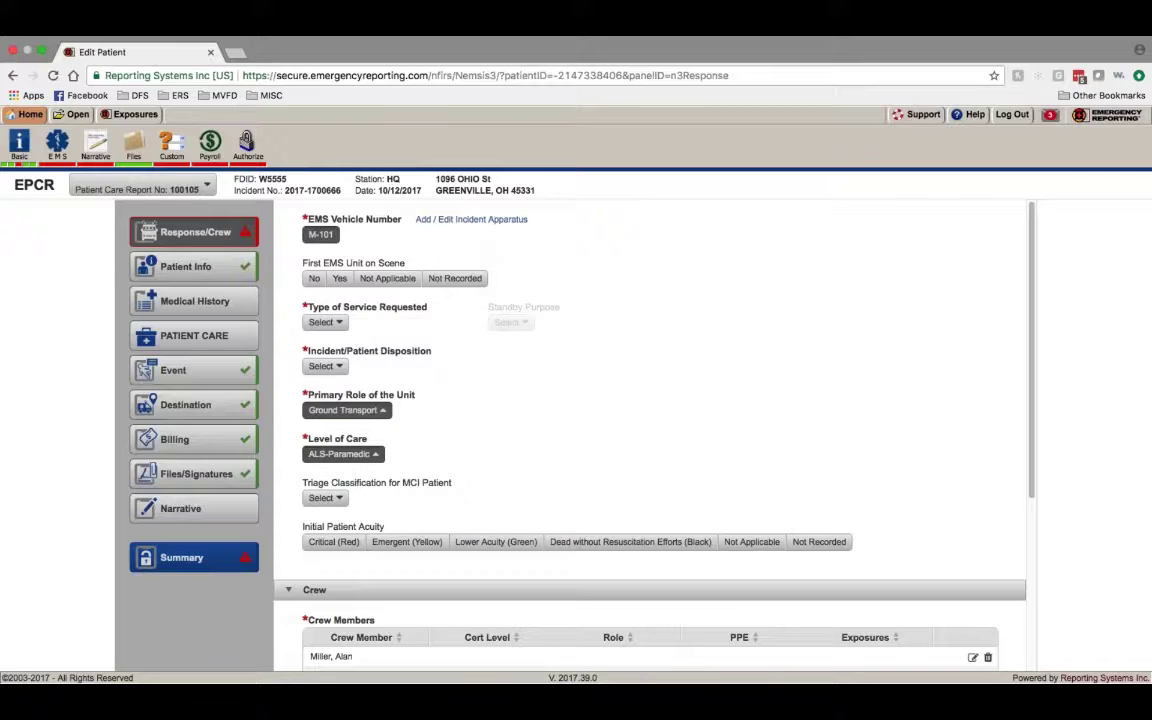
# Step: Set the type of service requested to 911 Response (Scene) and the disposition to Patient Treated, Transported by this EMS Unit
pyautogui.click(323, 322)
pyautogui.click(376, 341)
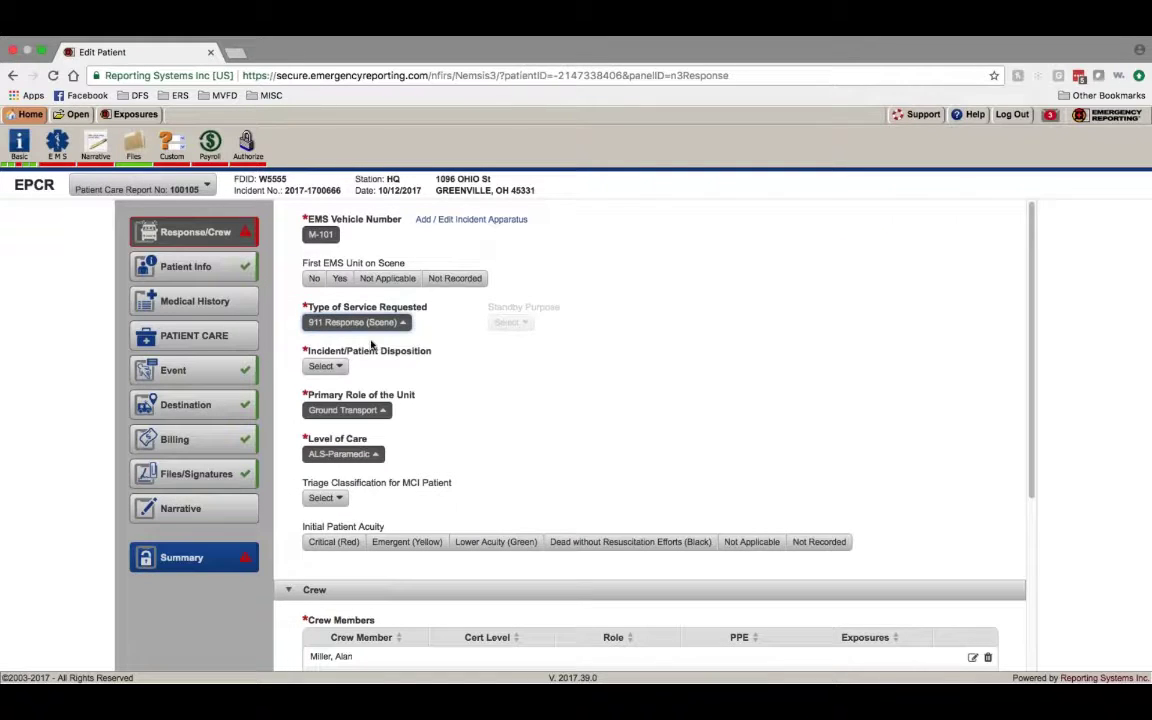
pyautogui.click(341, 367)
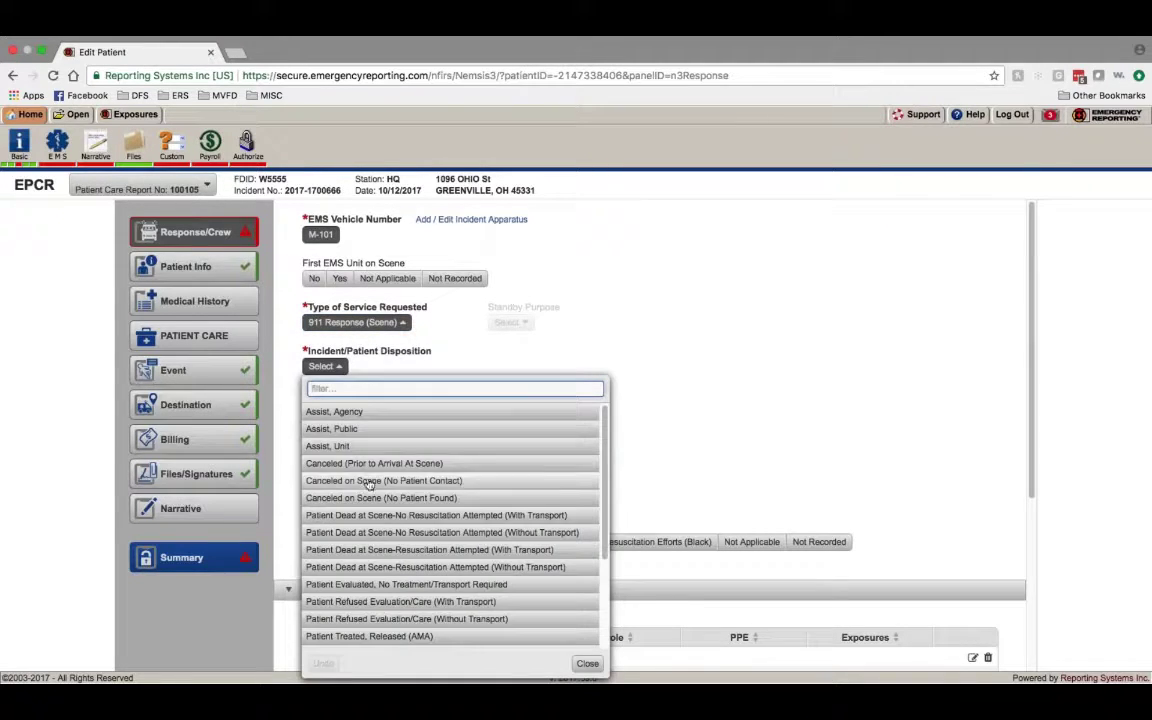
pyautogui.scroll(-5, 370, 486)
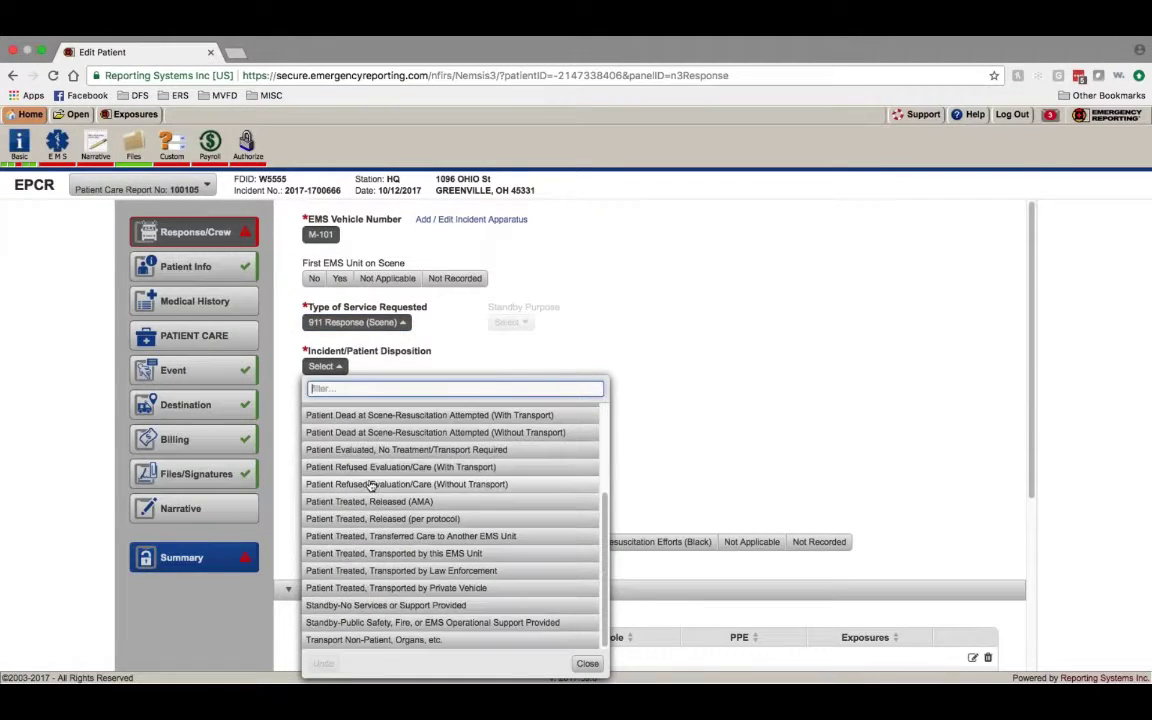
pyautogui.click(519, 555)
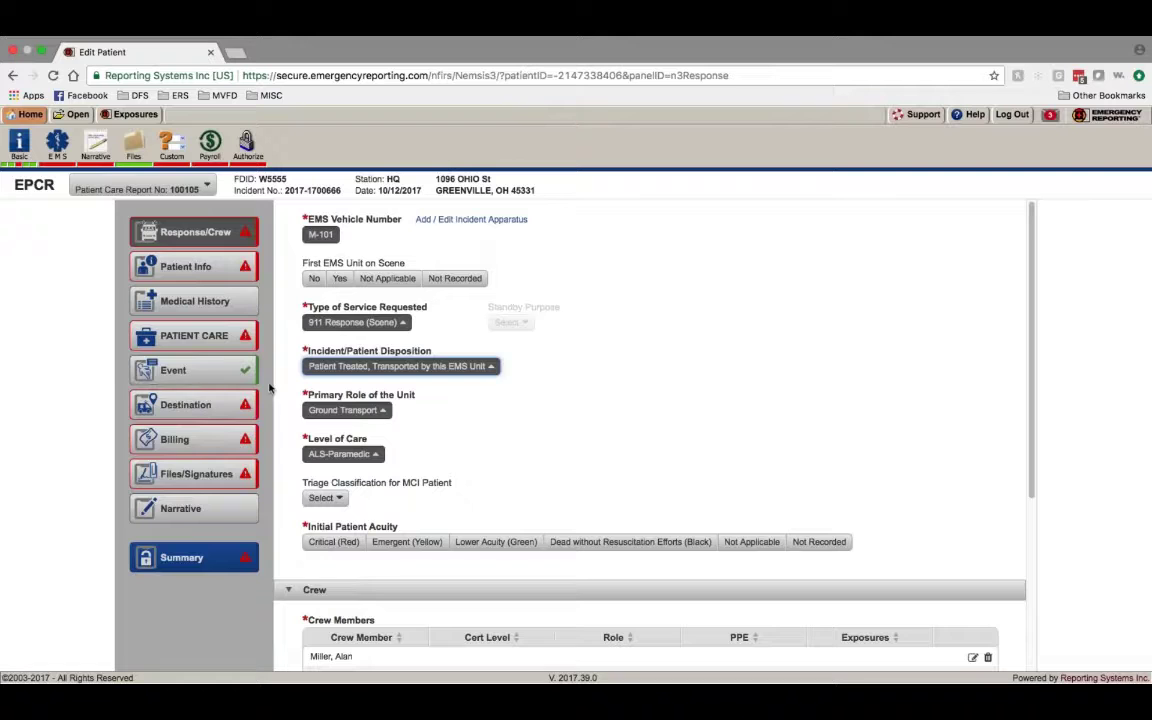
# Step: Set the initial patient acuity to Lower Acuity (Green)
pyautogui.scroll(-5, 609, 570)
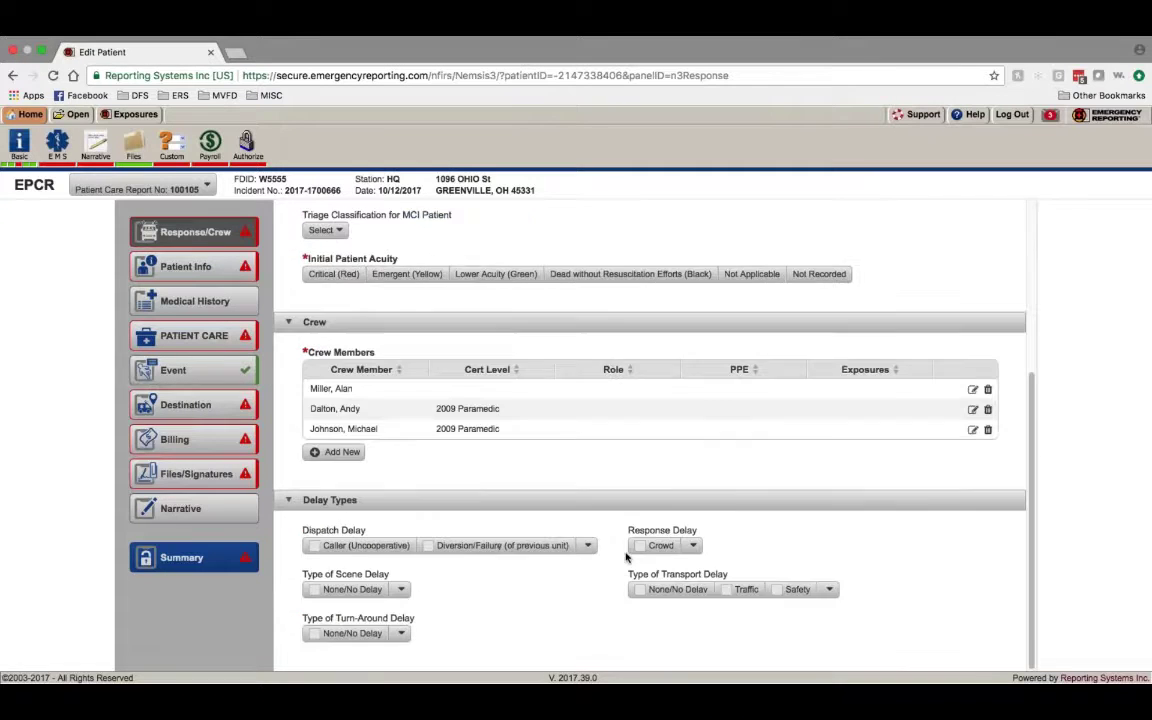
pyautogui.scroll(2, 625, 539)
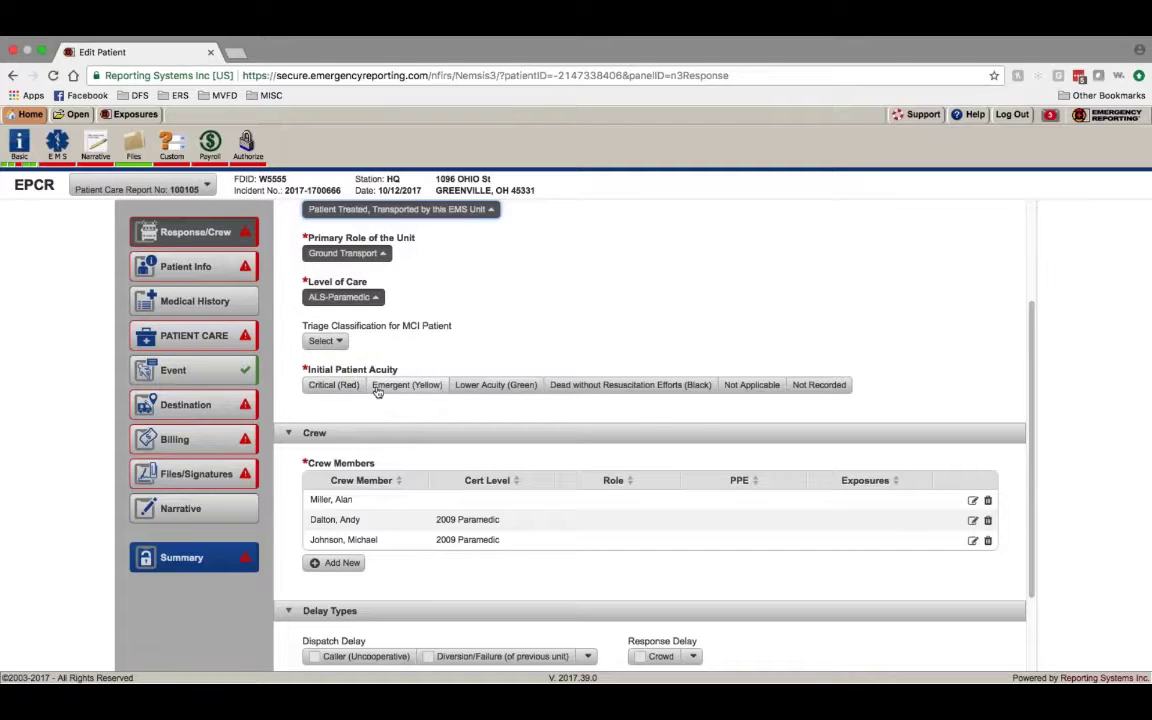
pyautogui.click(489, 388)
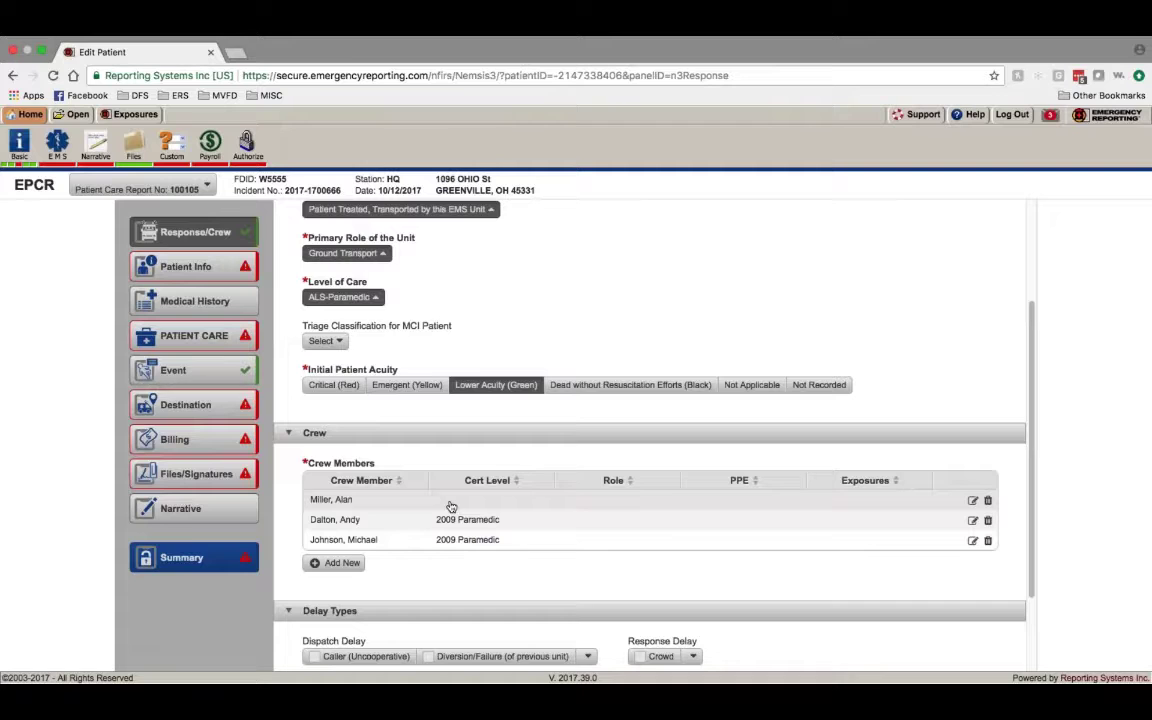
# Step: Give the first listed crew member the 2009 Paramedic cert level, Driver/Pilot-Response and Driver/Pilot-Transport roles, and Gloves as PPE
pyautogui.click(451, 504)
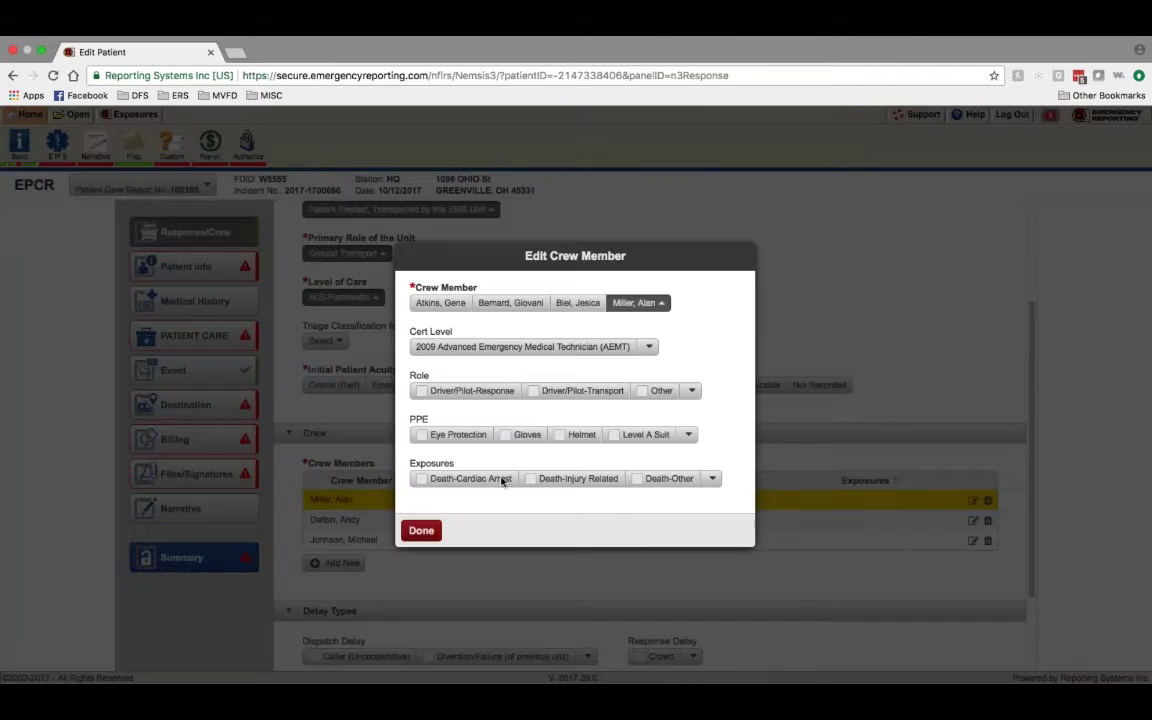
pyautogui.click(648, 346)
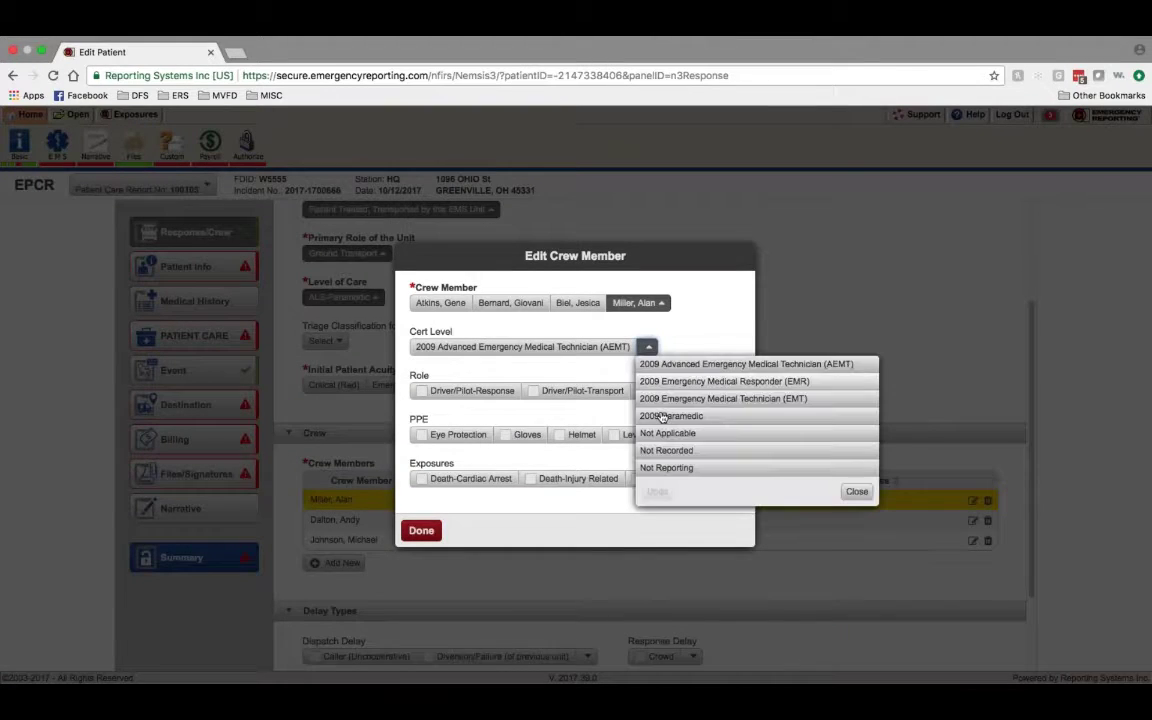
pyautogui.click(671, 415)
pyautogui.press('Escape')
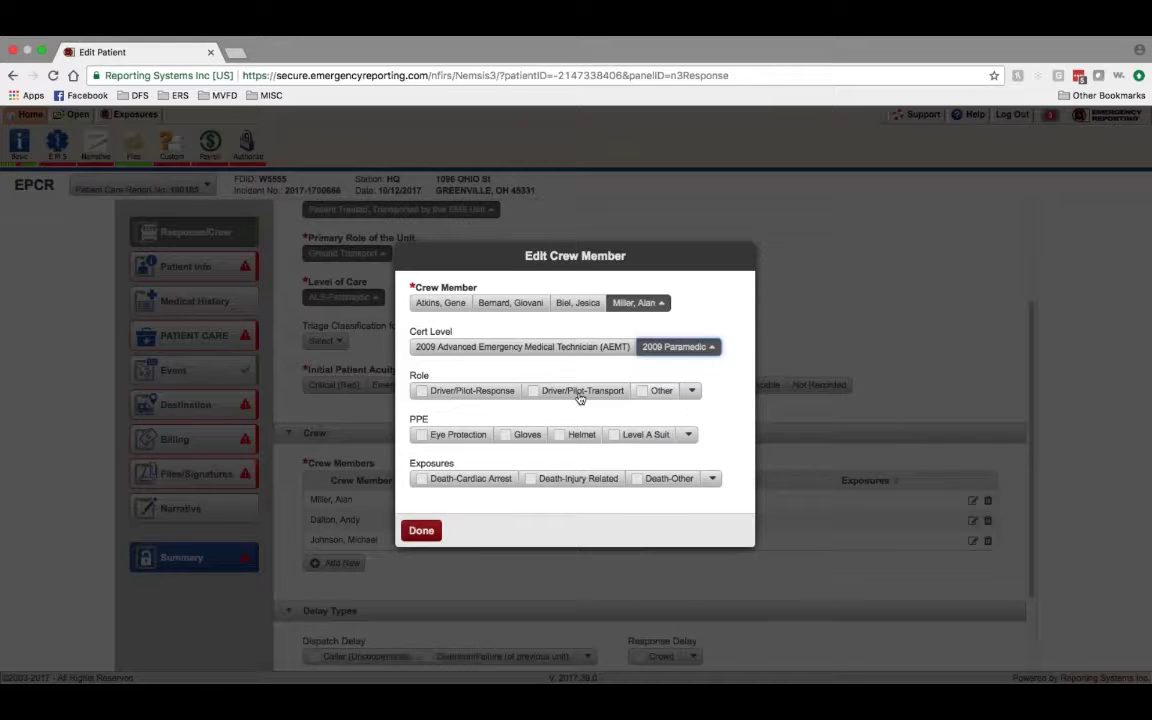
pyautogui.click(490, 391)
pyautogui.click(583, 391)
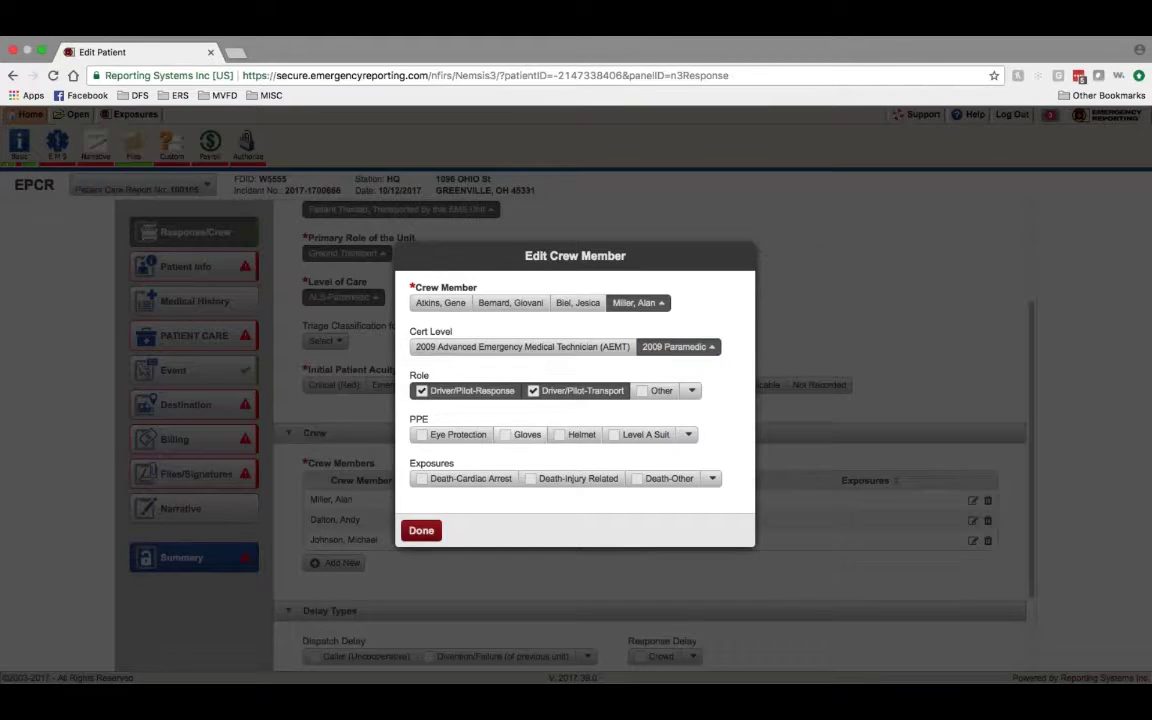
pyautogui.click(520, 434)
pyautogui.click(711, 480)
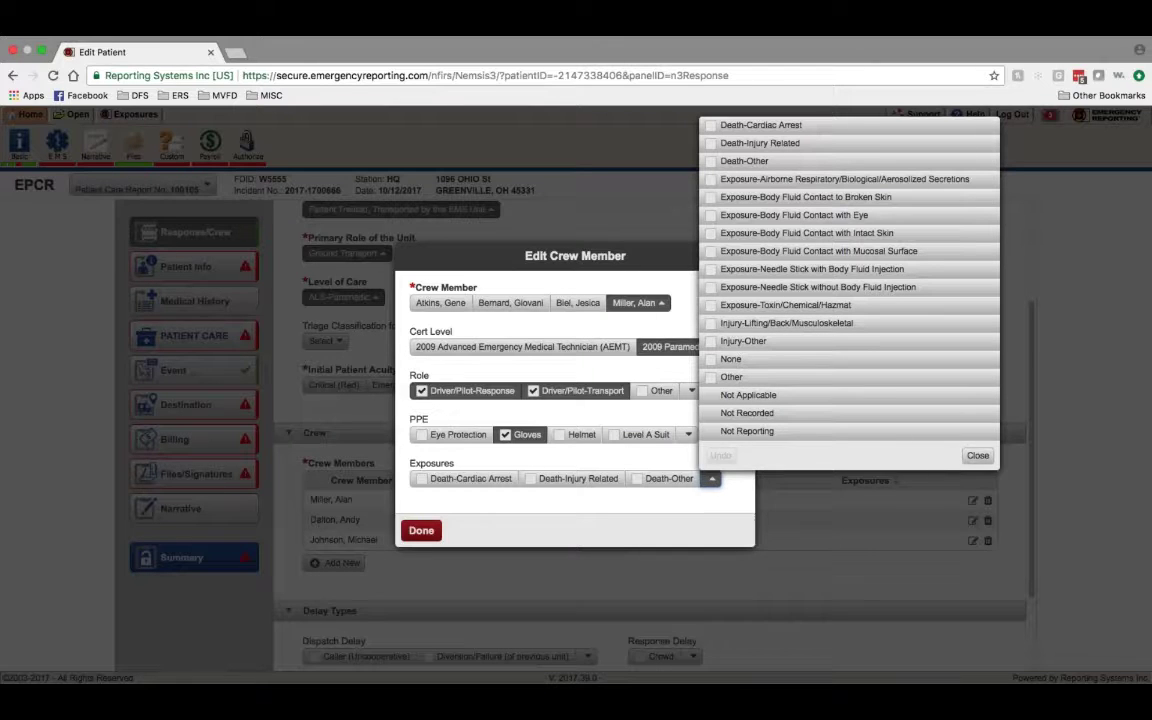
pyautogui.click(977, 455)
pyautogui.click(418, 531)
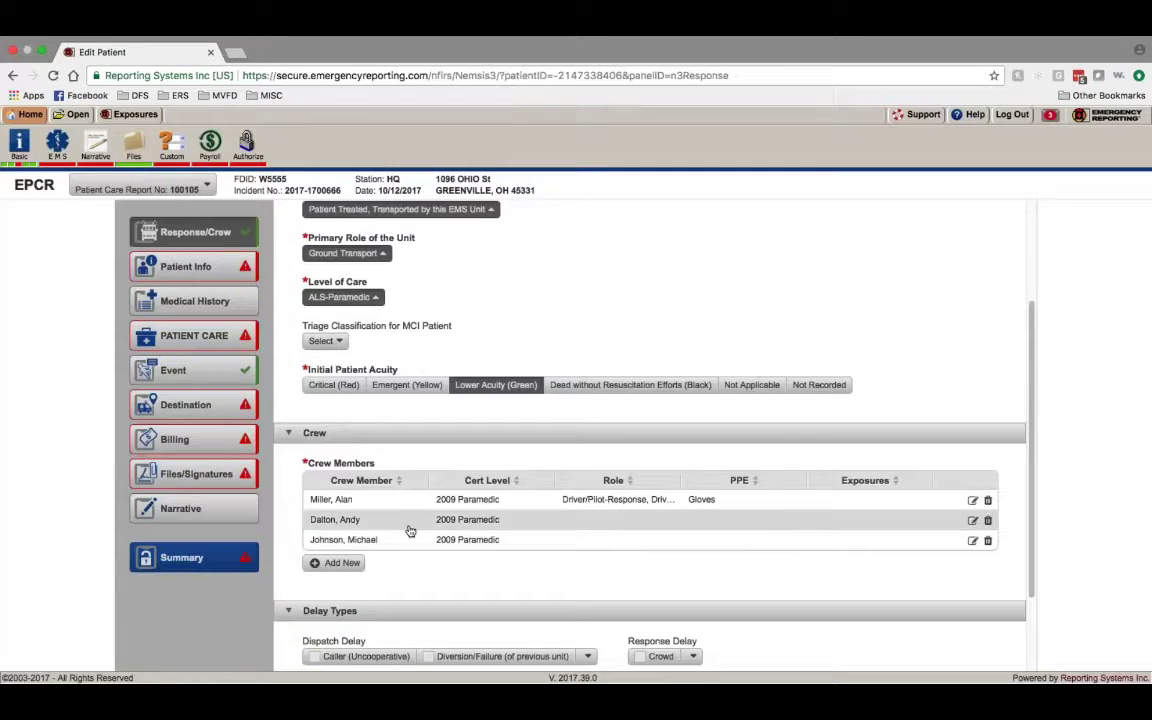
# Step: Assign the second crew member the Primary Patient Caregiver-At Scene and Primary Patient Caregiver-Transport roles, with Gloves as PPE
pyautogui.click(410, 520)
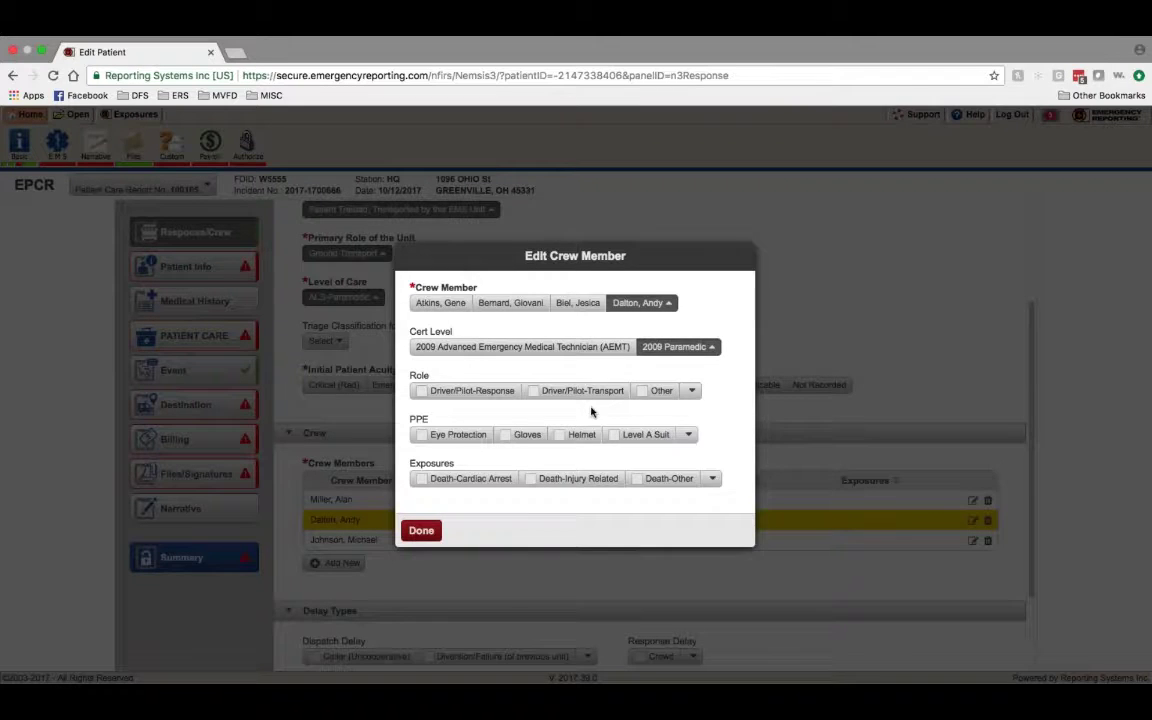
pyautogui.click(691, 390)
pyautogui.click(748, 498)
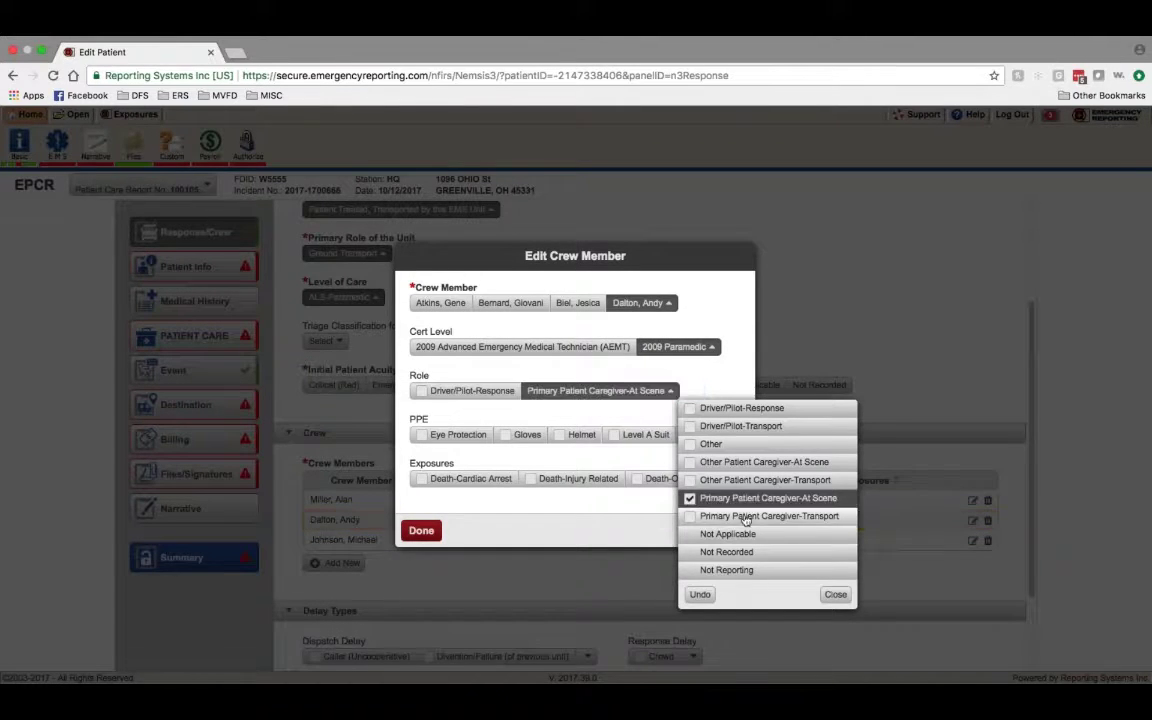
pyautogui.click(748, 515)
pyautogui.click(507, 436)
pyautogui.click(425, 531)
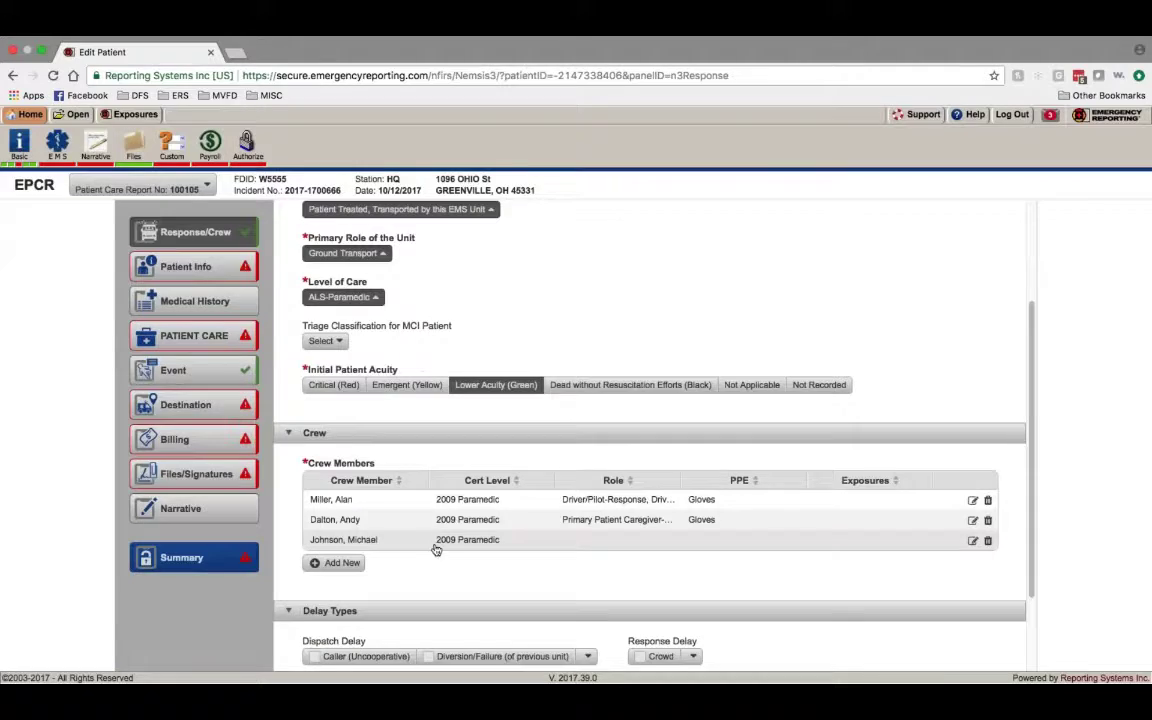
# Step: Assign the third crew member the Primary Patient Caregiver roles for At Scene and Transport, with Gloves as PPE
pyautogui.click(437, 540)
pyautogui.click(691, 391)
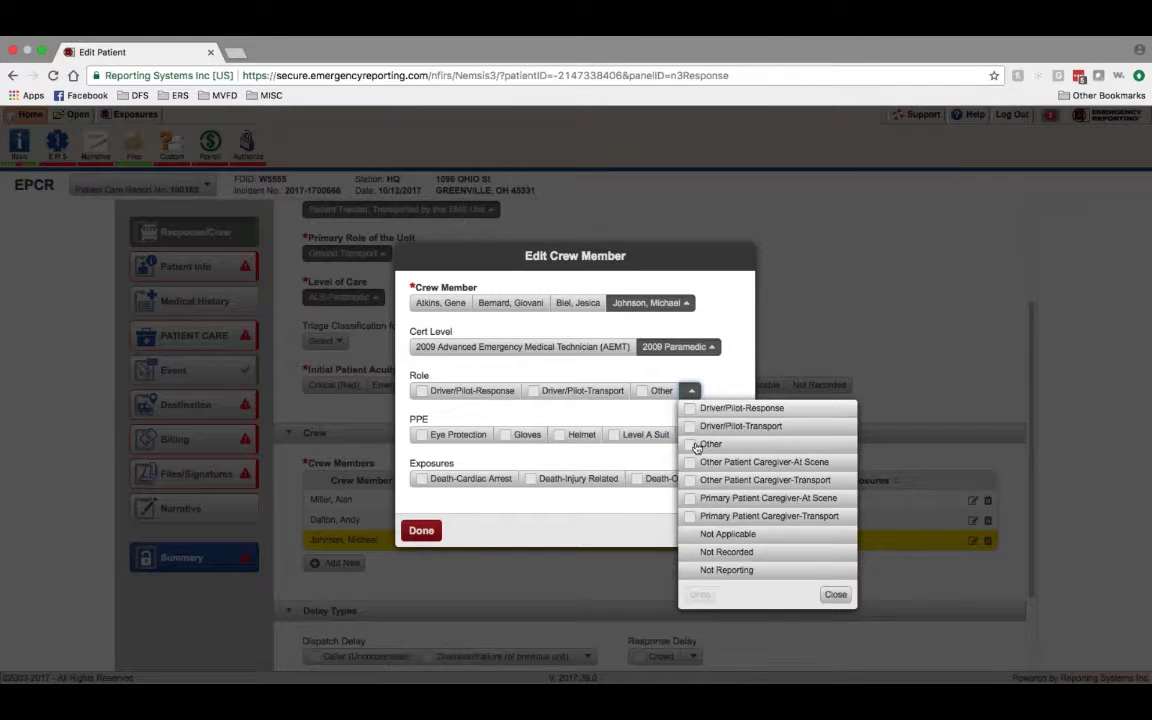
pyautogui.click(707, 498)
pyautogui.click(707, 516)
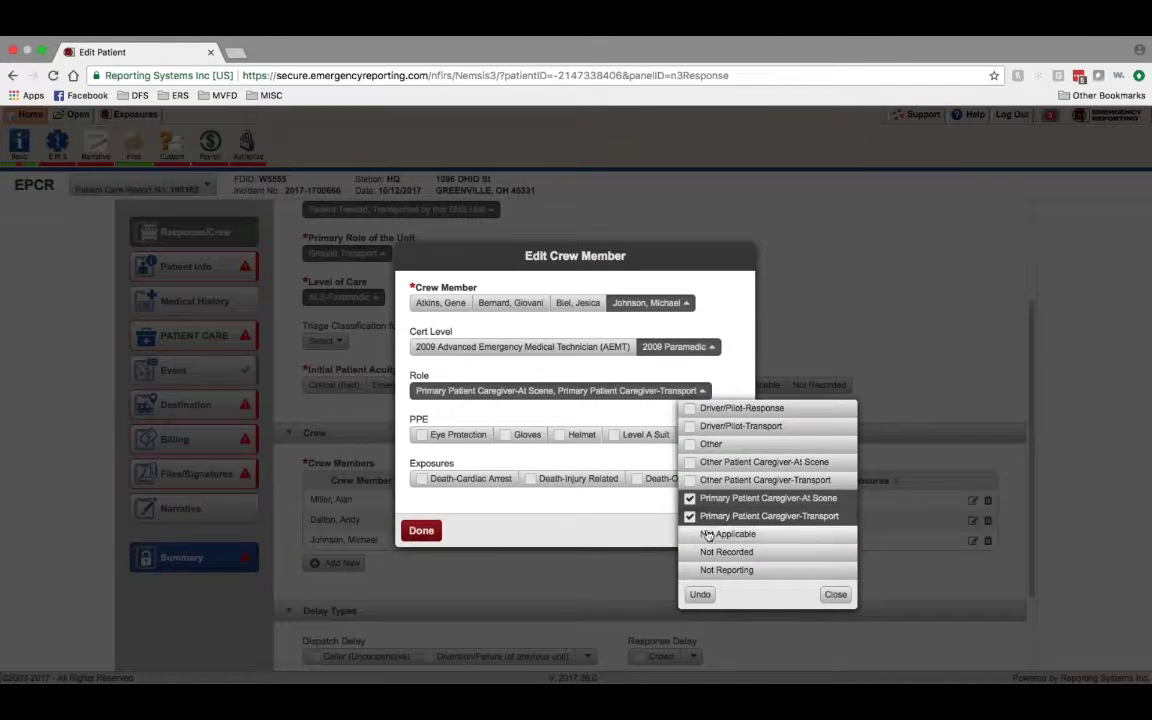
pyautogui.click(831, 594)
pyautogui.click(512, 435)
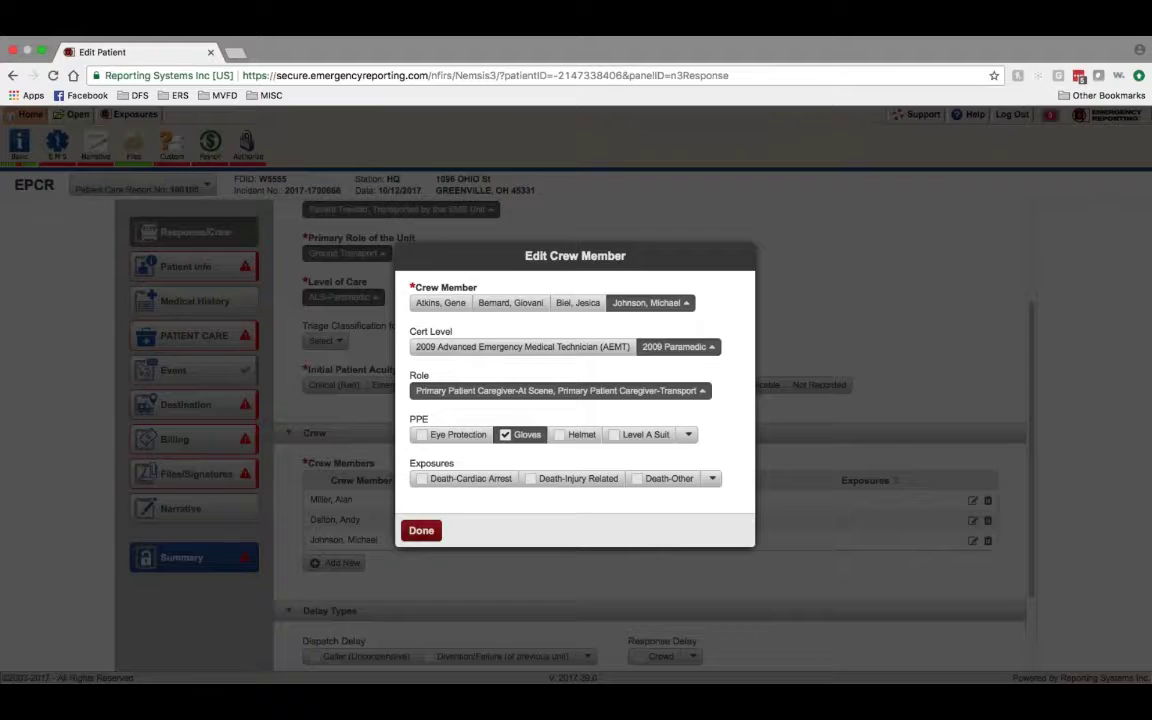
pyautogui.click(421, 530)
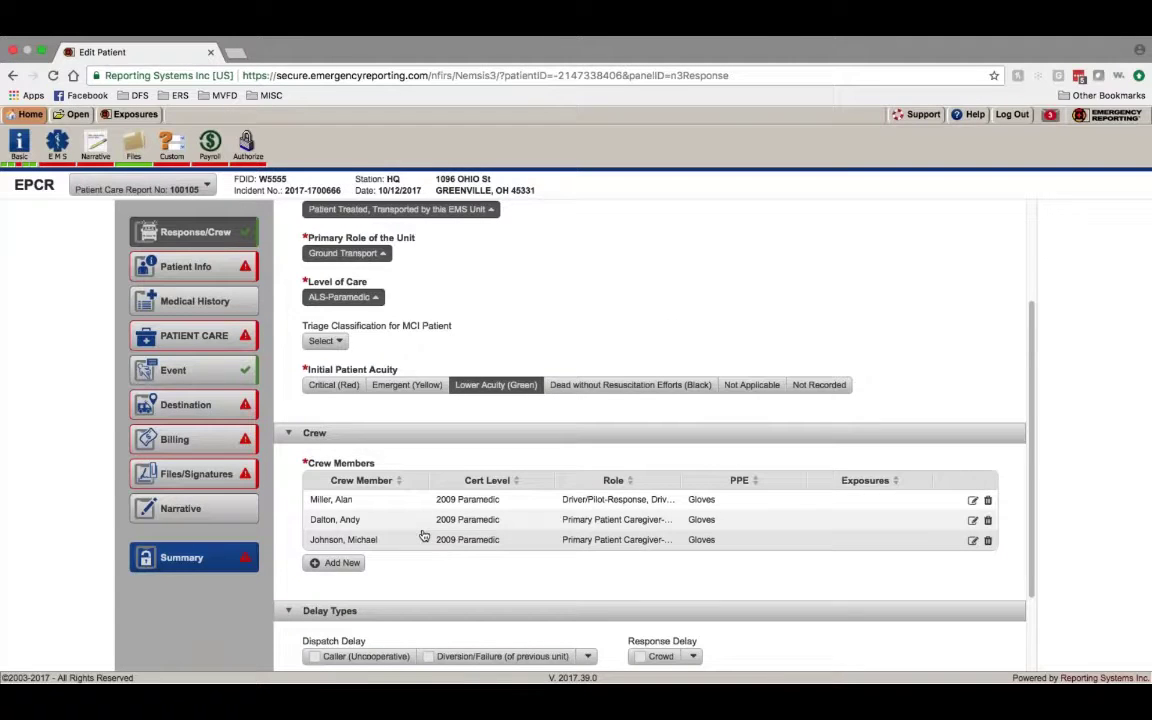
# Step: Review the available dispatch delay options in the Delay Types section without selecting any
pyautogui.scroll(-3, 426, 525)
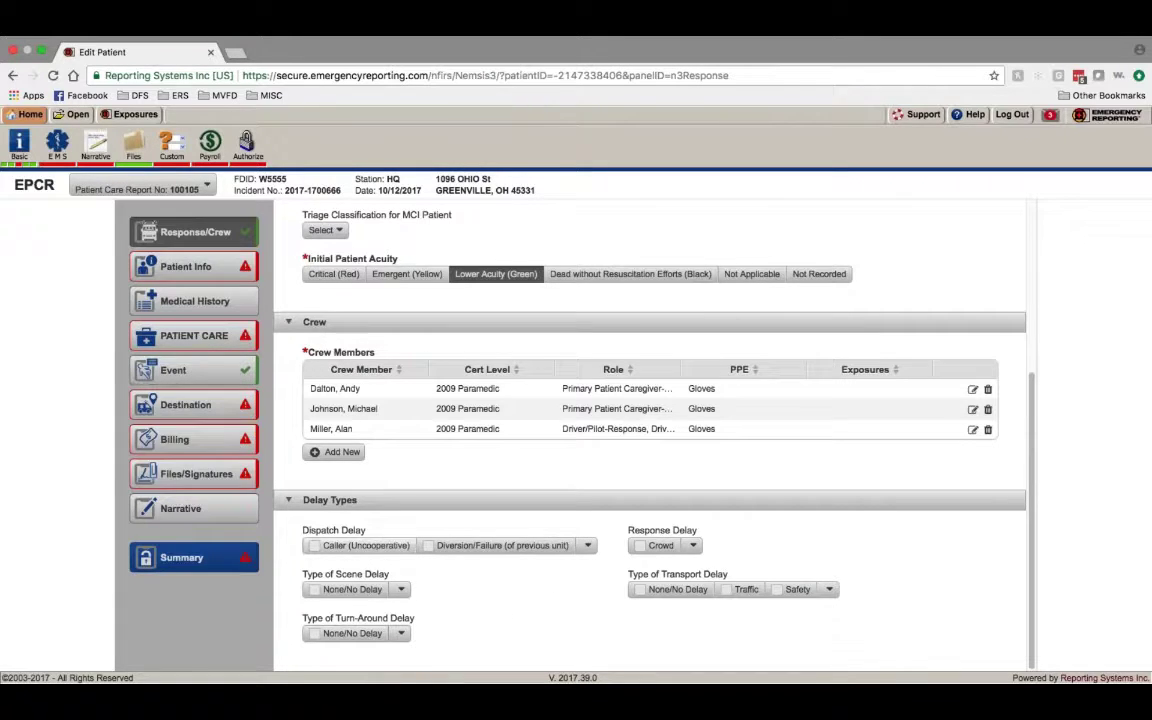
pyautogui.click(587, 546)
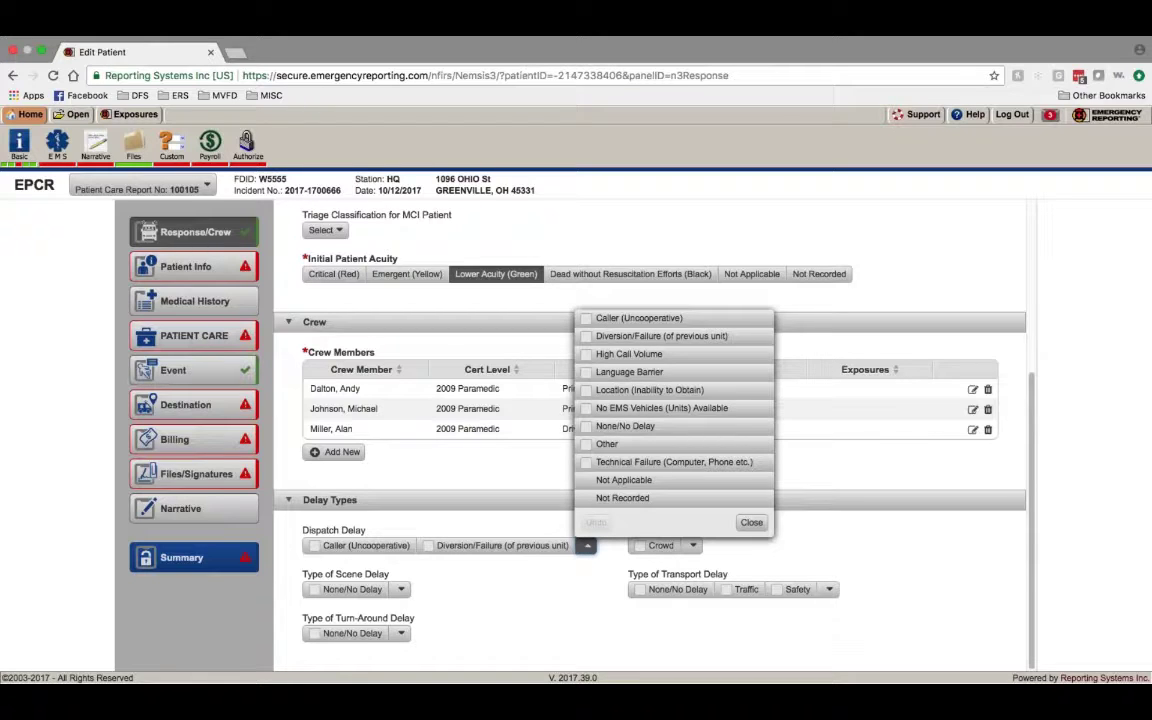
pyautogui.click(855, 553)
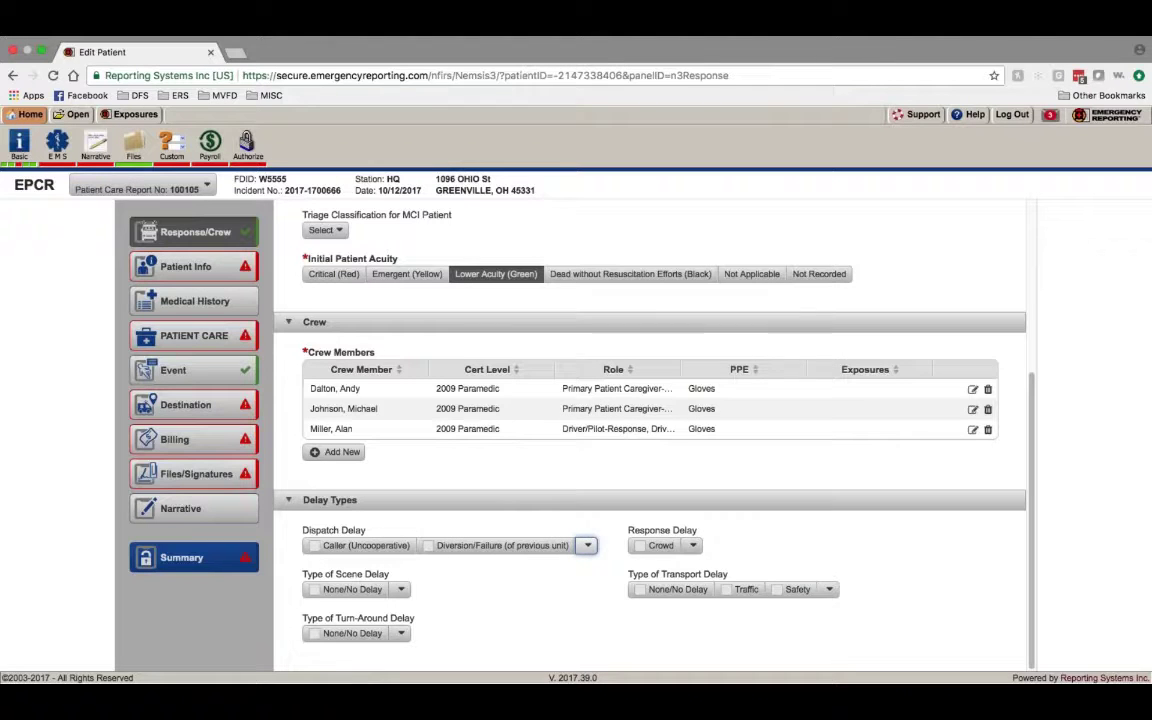
pyautogui.scroll(5, 650, 430)
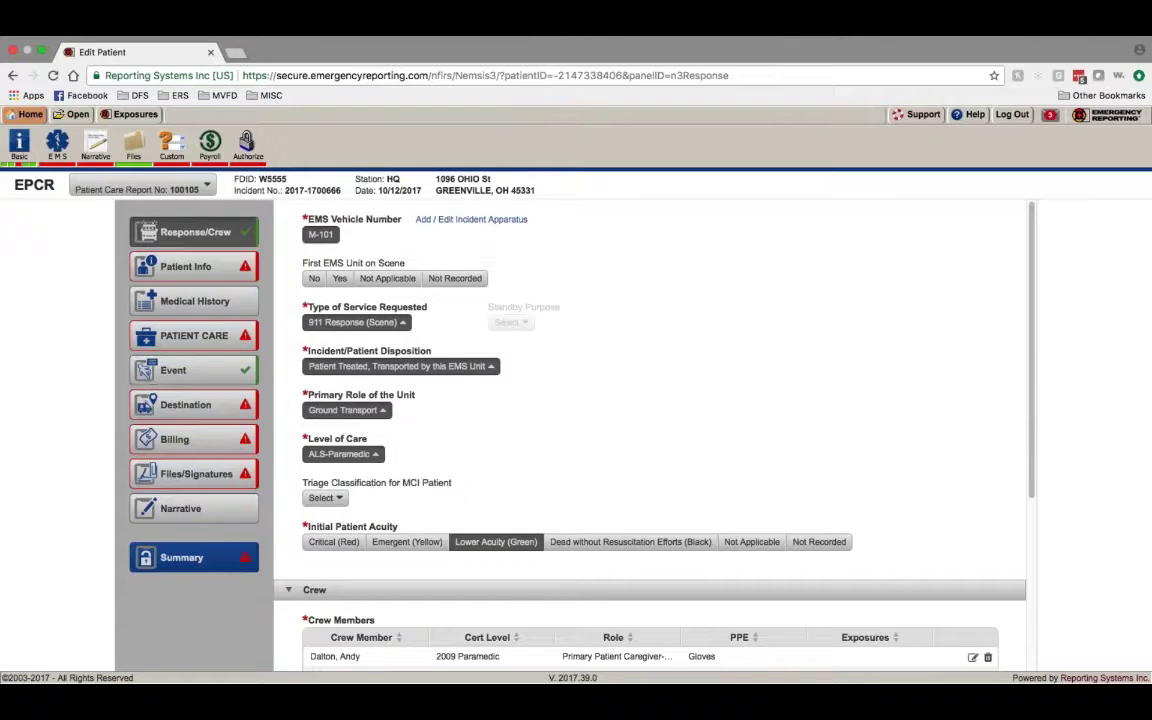
# Step: Go to the patient information page, enter the patient's first and last name, and set the gender to Male
pyautogui.click(213, 268)
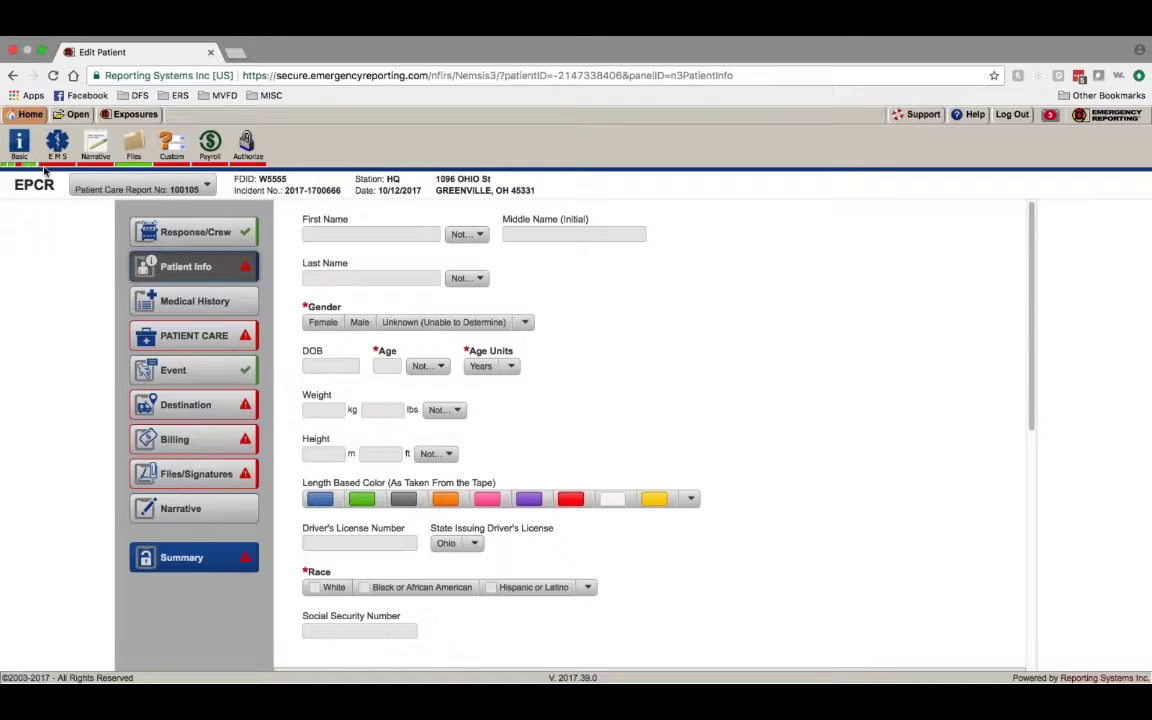
pyautogui.click(370, 234)
pyautogui.write('Gym')
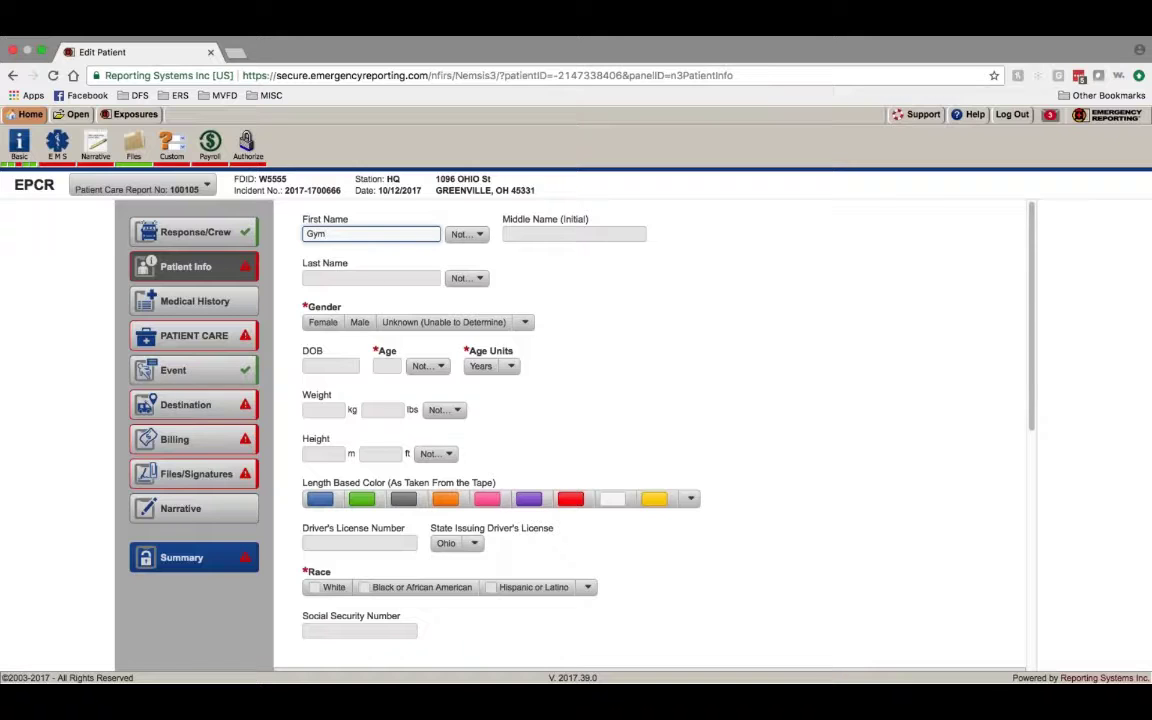
pyautogui.press('Tab')
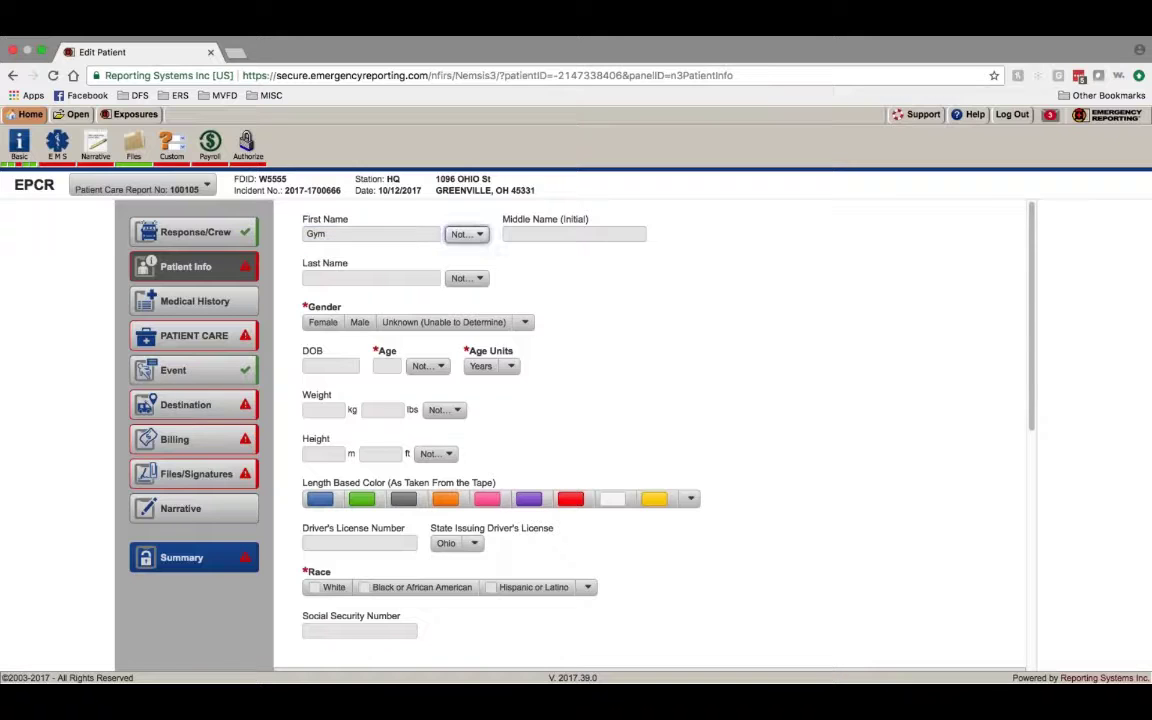
pyautogui.press('Tab')
pyautogui.write('Show')
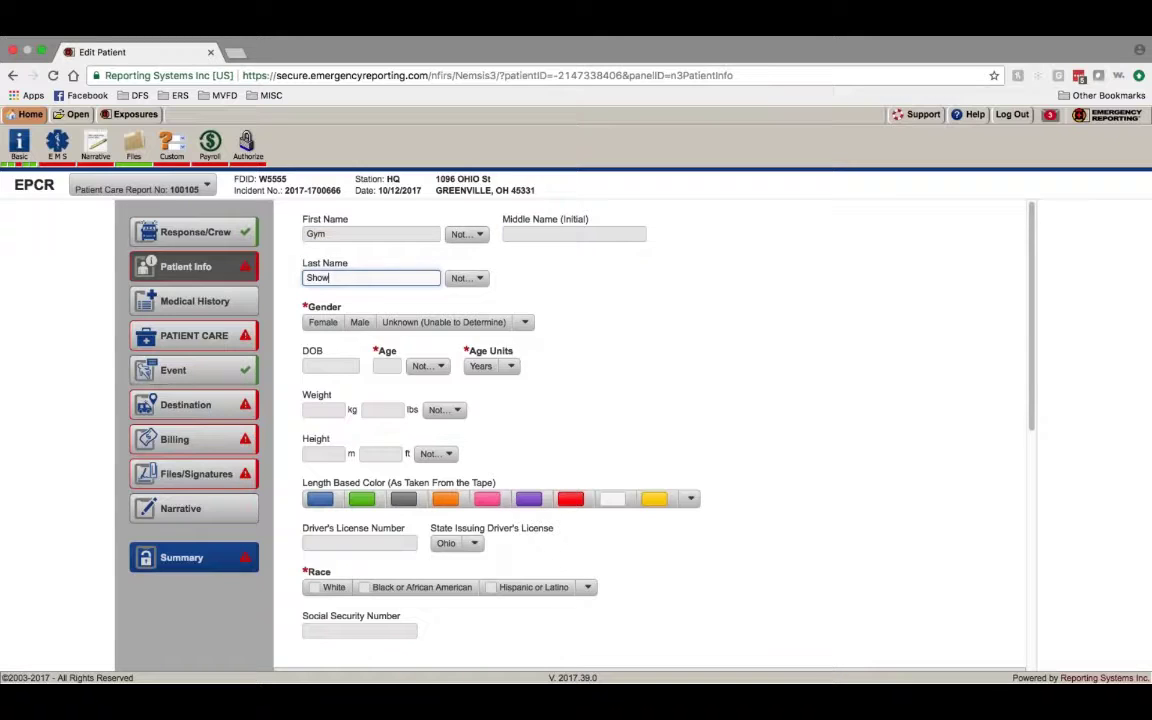
pyautogui.press('BackSpace')
pyautogui.write('e')
pyautogui.click(357, 328)
# Step: Enter the patient's date of birth and prefill the report with the existing data from the previous PCR
pyautogui.click(325, 366)
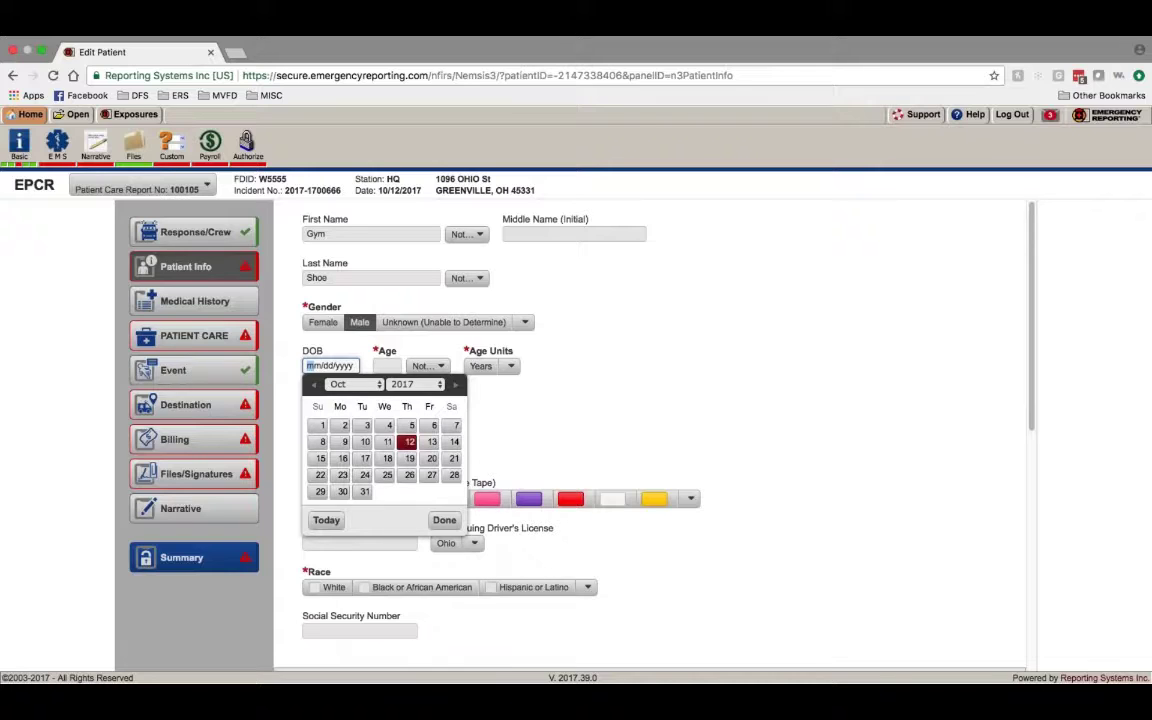
pyautogui.write('07/31/1955')
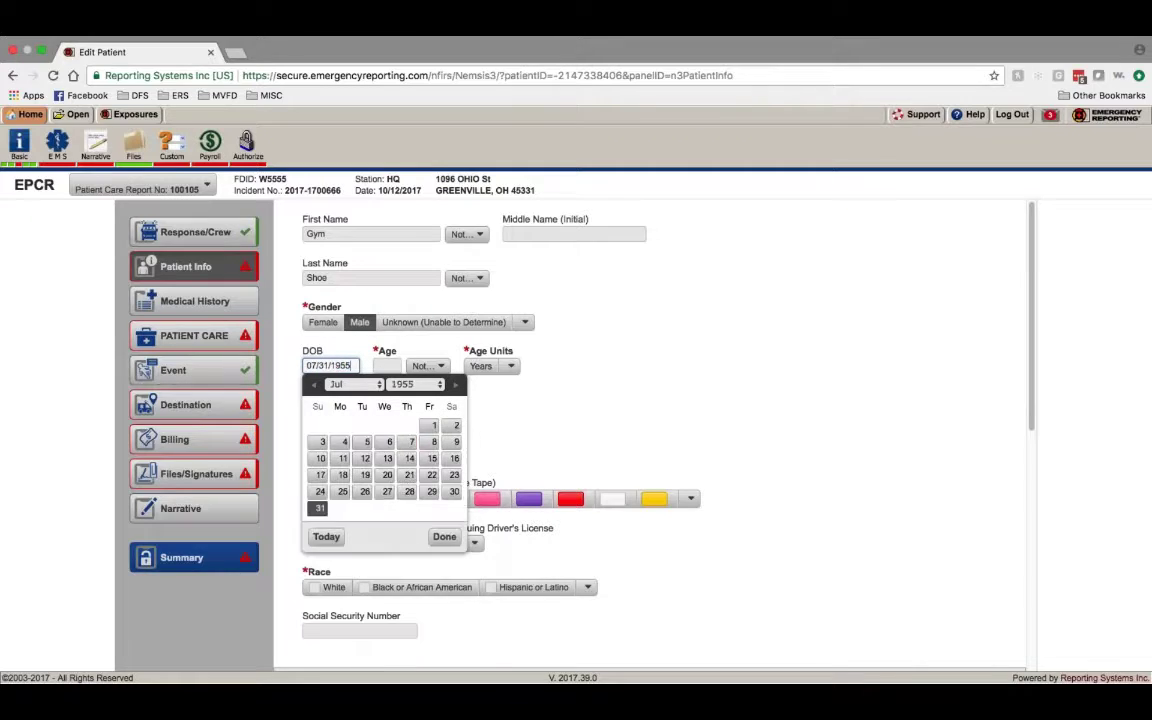
pyautogui.press('Tab')
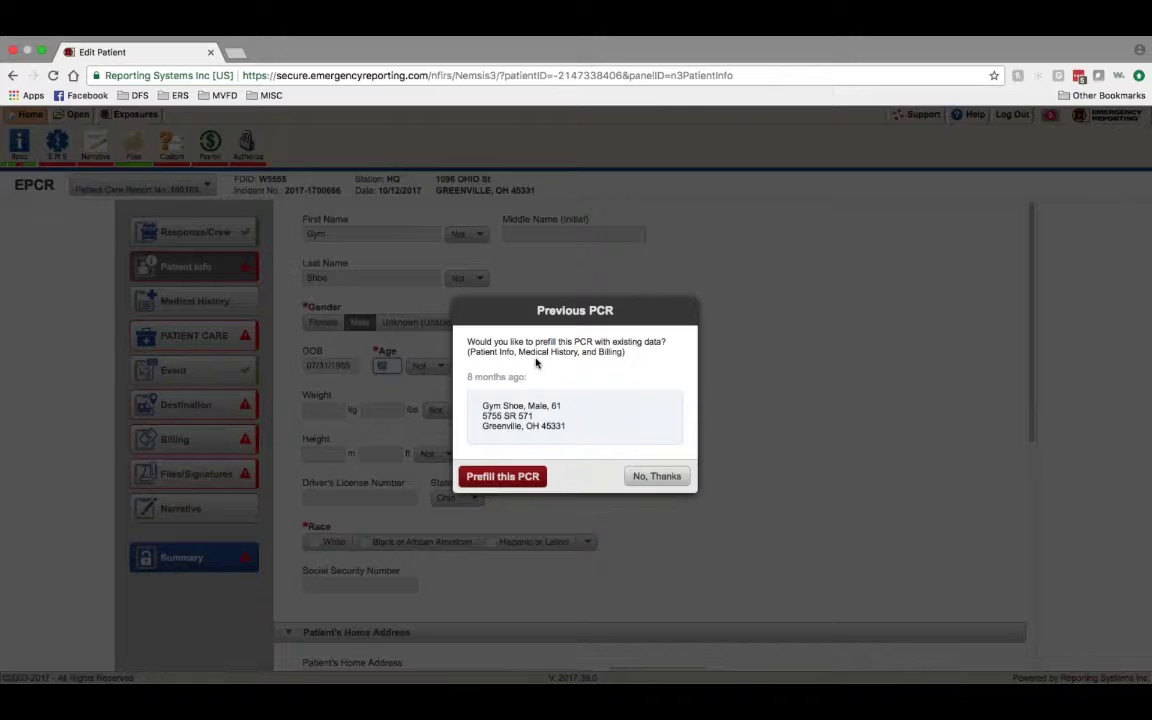
pyautogui.press('Return')
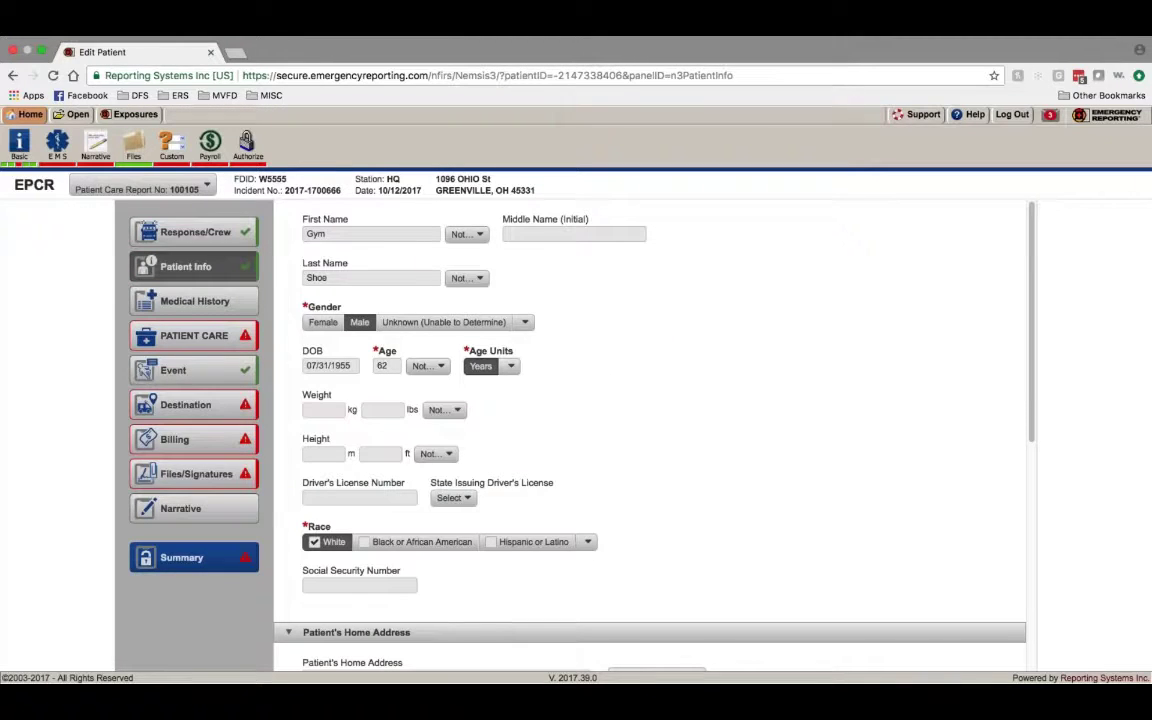
# Step: Enter the patient's Social Security number
pyautogui.scroll(-3, 650, 430)
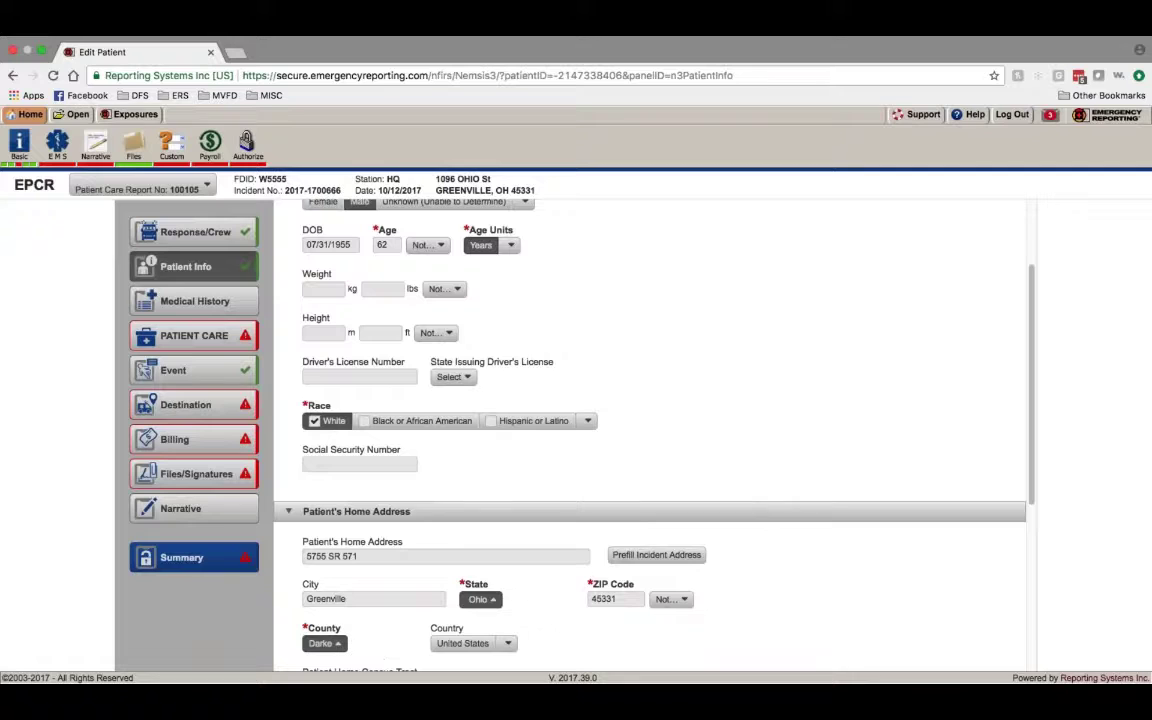
pyautogui.click(359, 464)
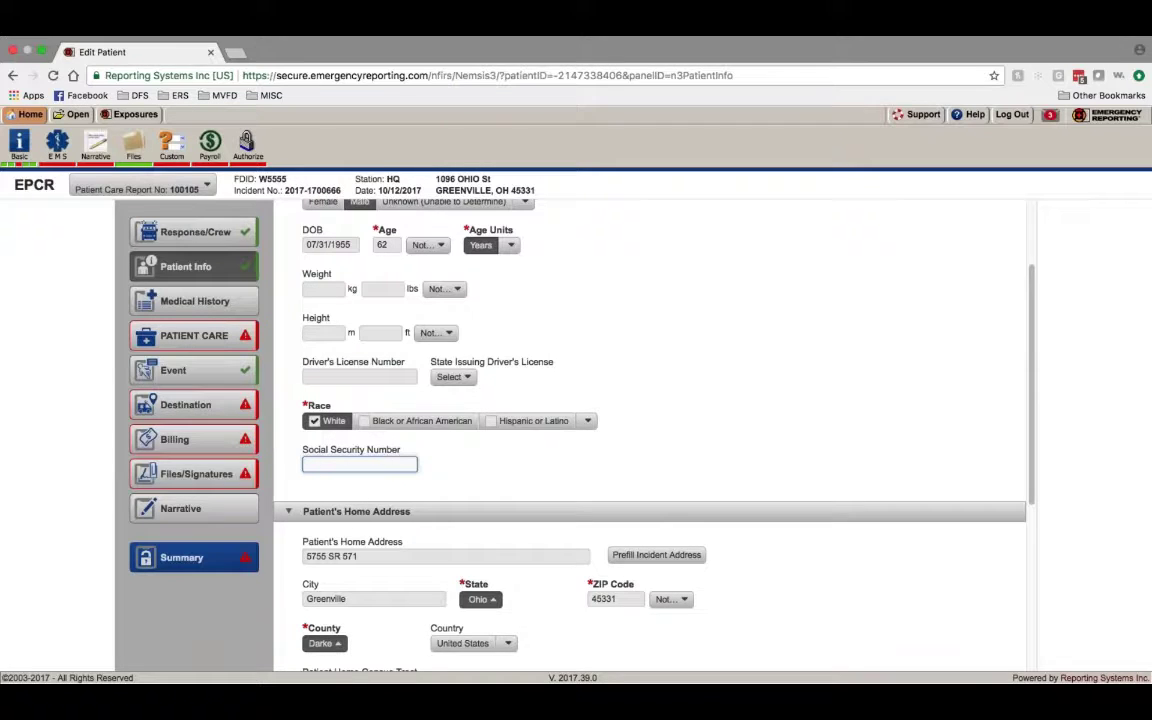
pyautogui.write('999999999')
pyautogui.scroll(-1, 329, 477)
pyautogui.scroll(-2, 329, 477)
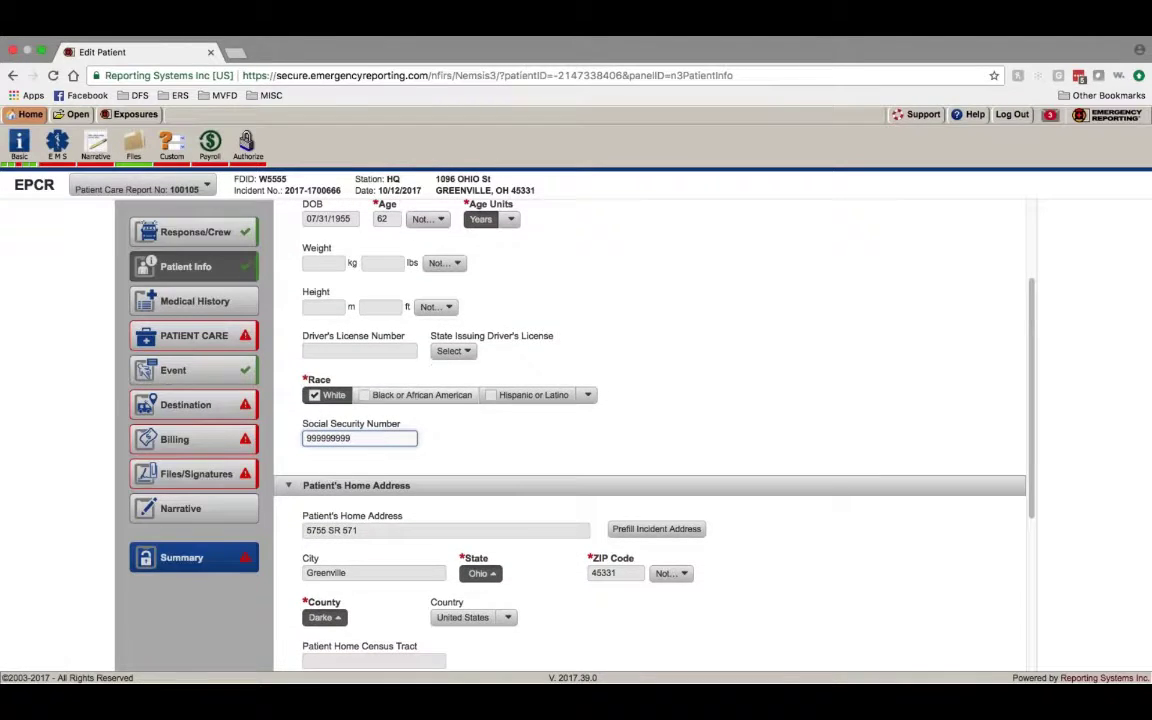
# Step: Expand the Medical Documents section and set the advance directive to State EMS DNR or Medical Order Form
pyautogui.scroll(5, 442, 398)
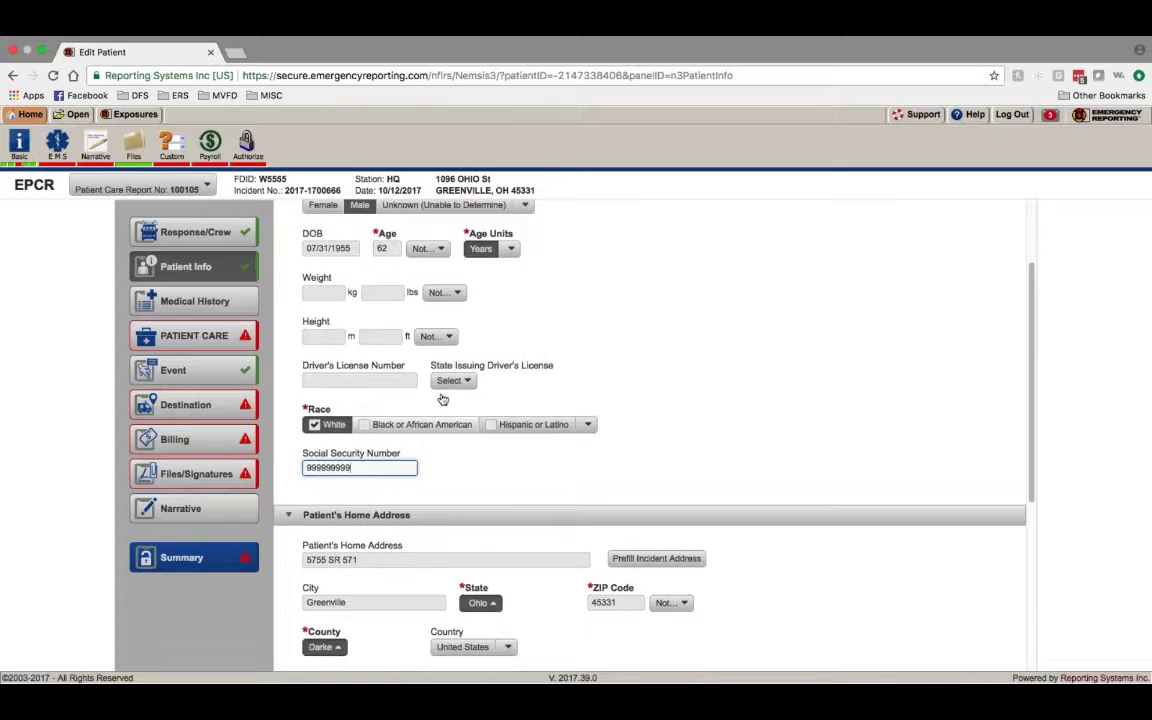
pyautogui.scroll(-9, 321, 343)
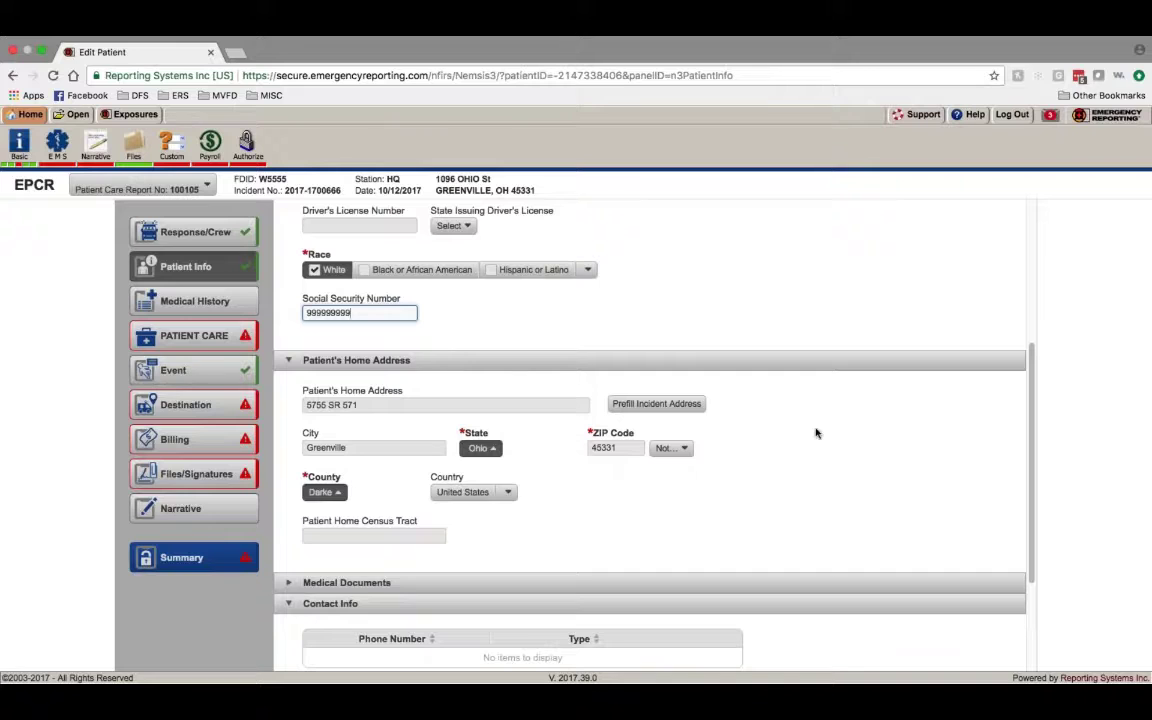
pyautogui.scroll(-5, 373, 417)
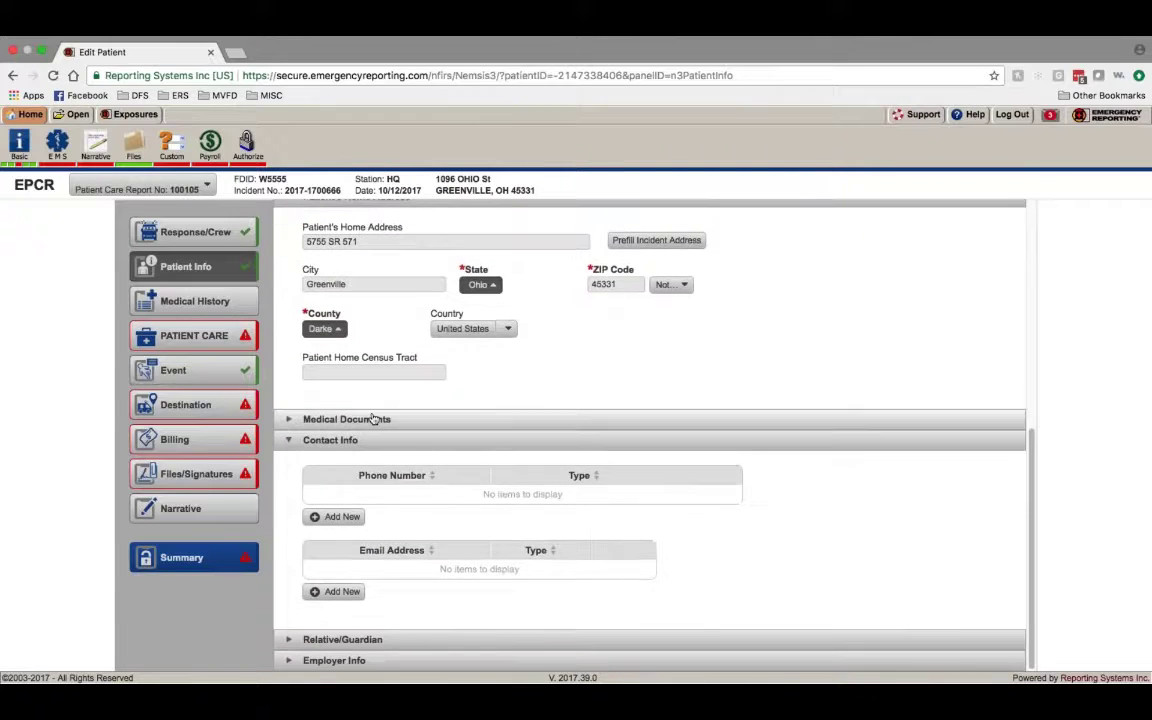
pyautogui.click(334, 420)
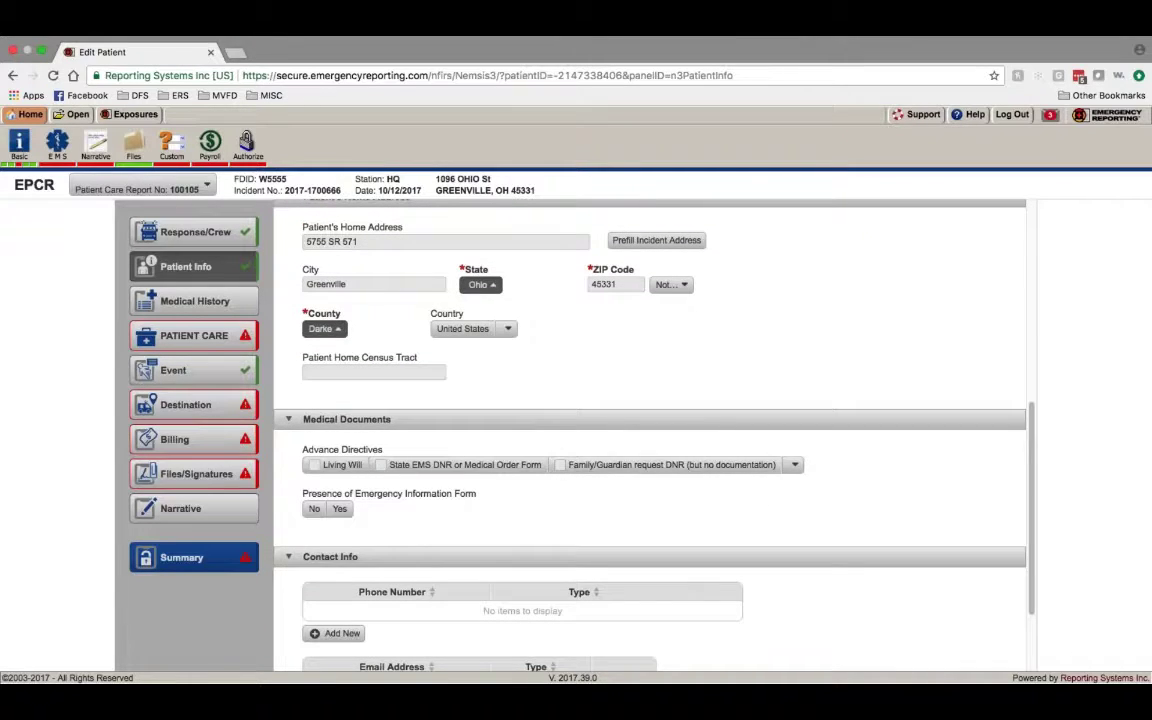
pyautogui.click(794, 465)
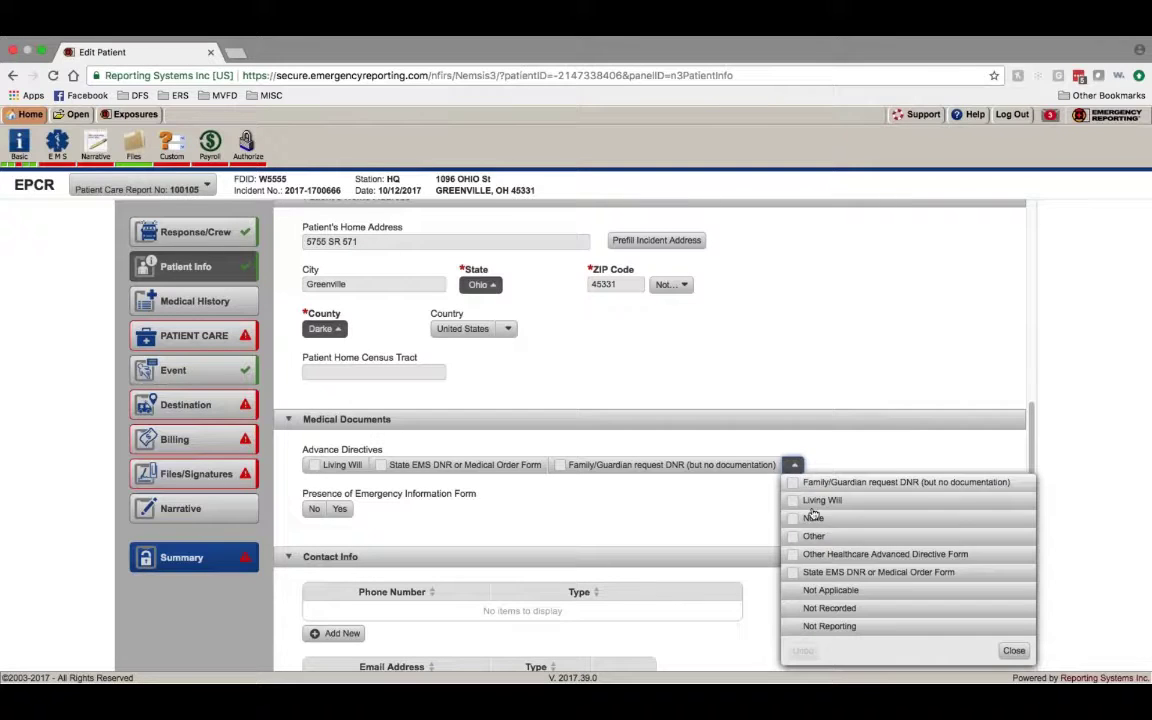
pyautogui.click(849, 576)
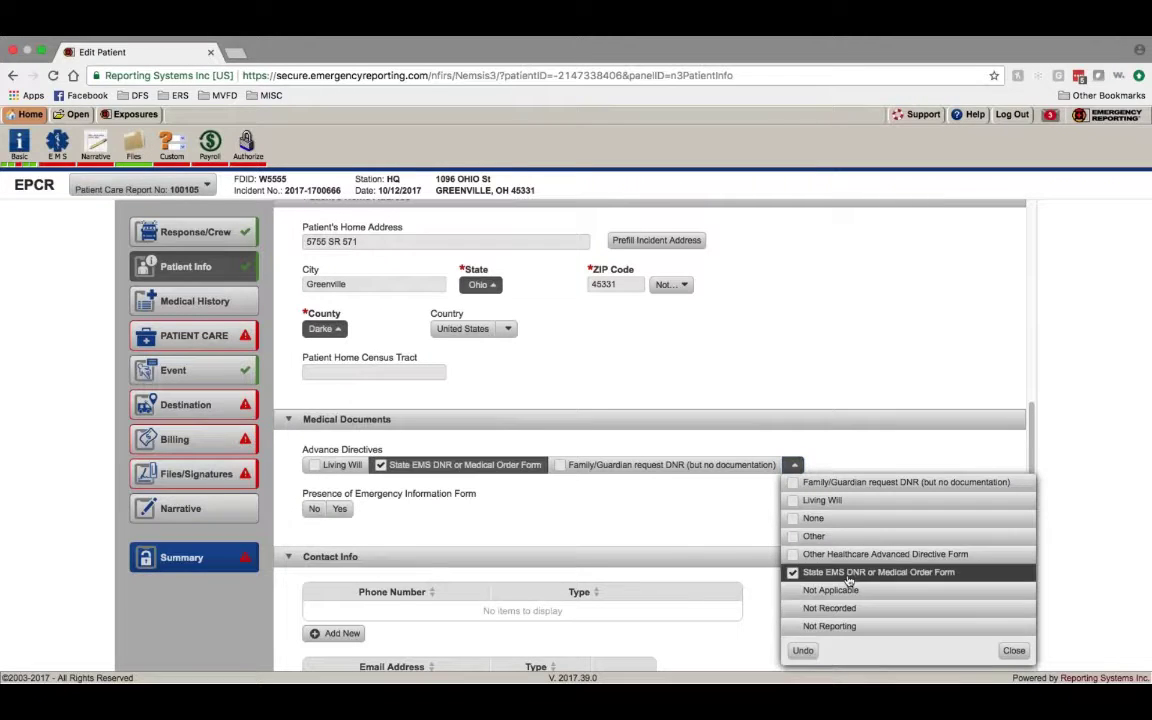
pyautogui.click(688, 531)
# Step: Expand the Relative/Guardian and Employer Info sections and review their available fields
pyautogui.scroll(-3, 455, 508)
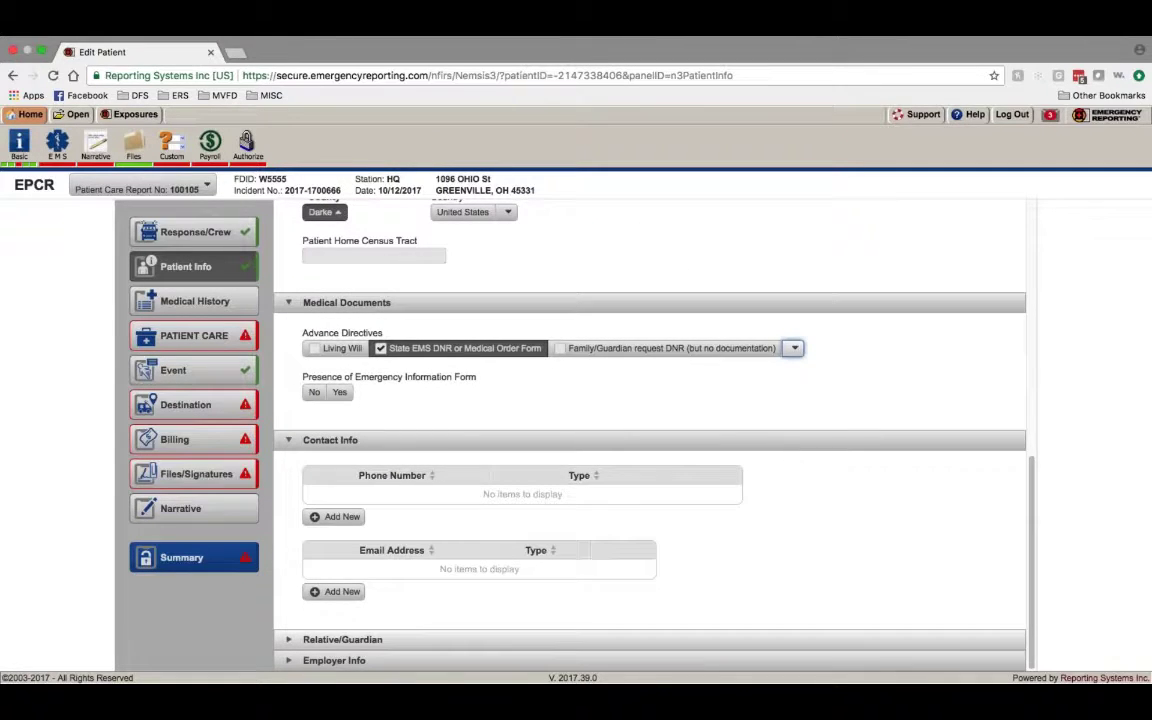
pyautogui.click(304, 640)
pyautogui.scroll(-5, 304, 643)
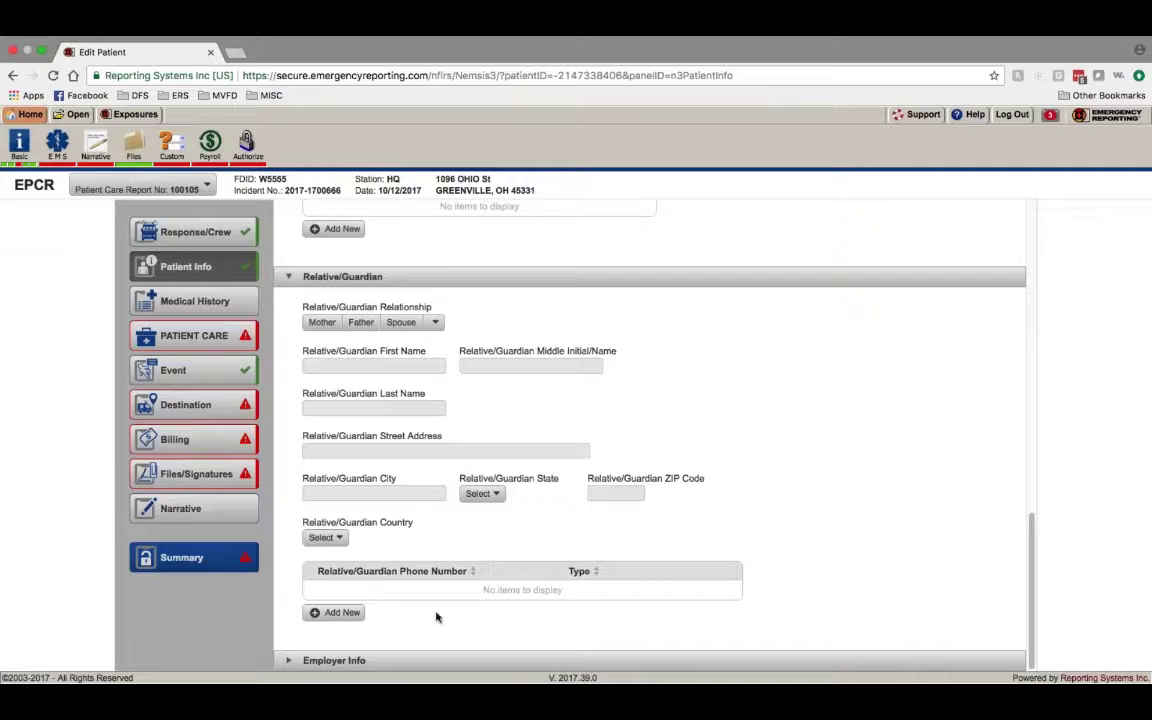
pyautogui.click(288, 662)
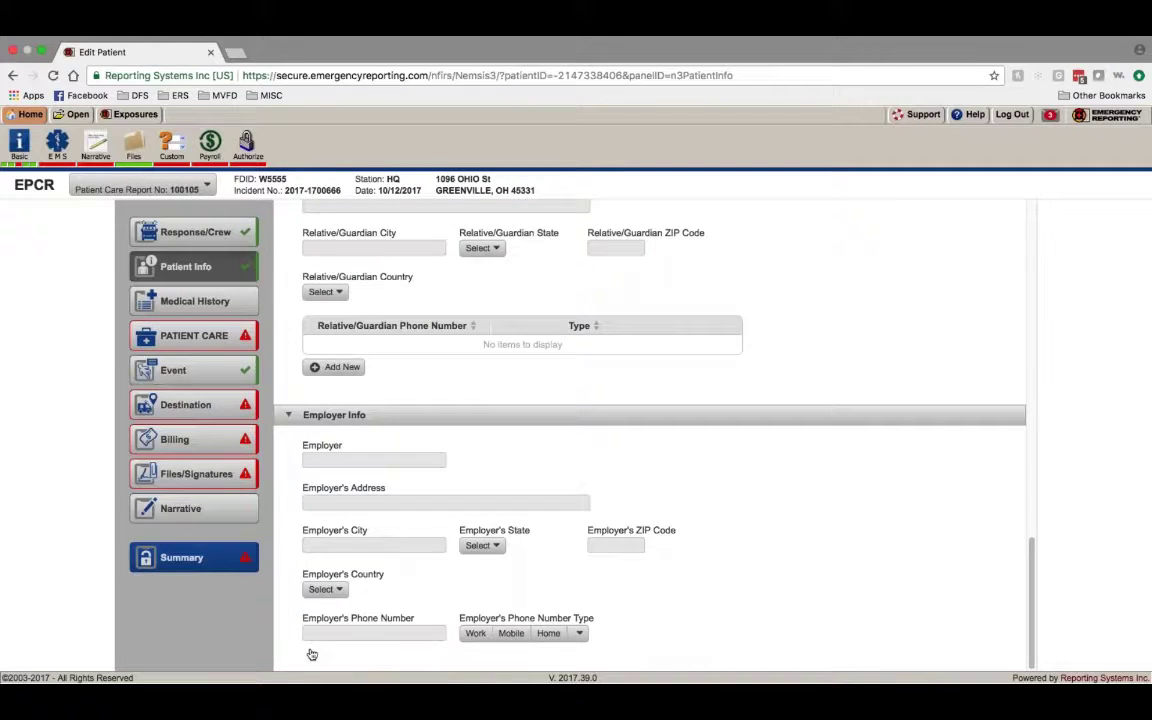
pyautogui.scroll(1, 399, 447)
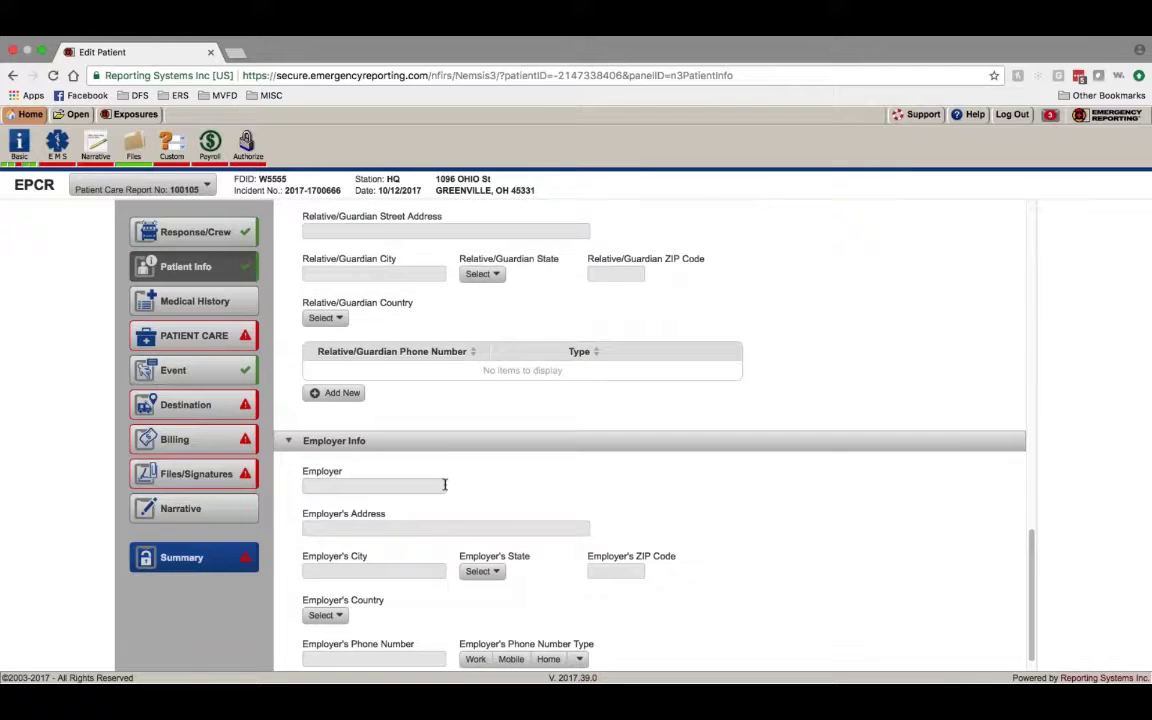
pyautogui.scroll(3, 450, 476)
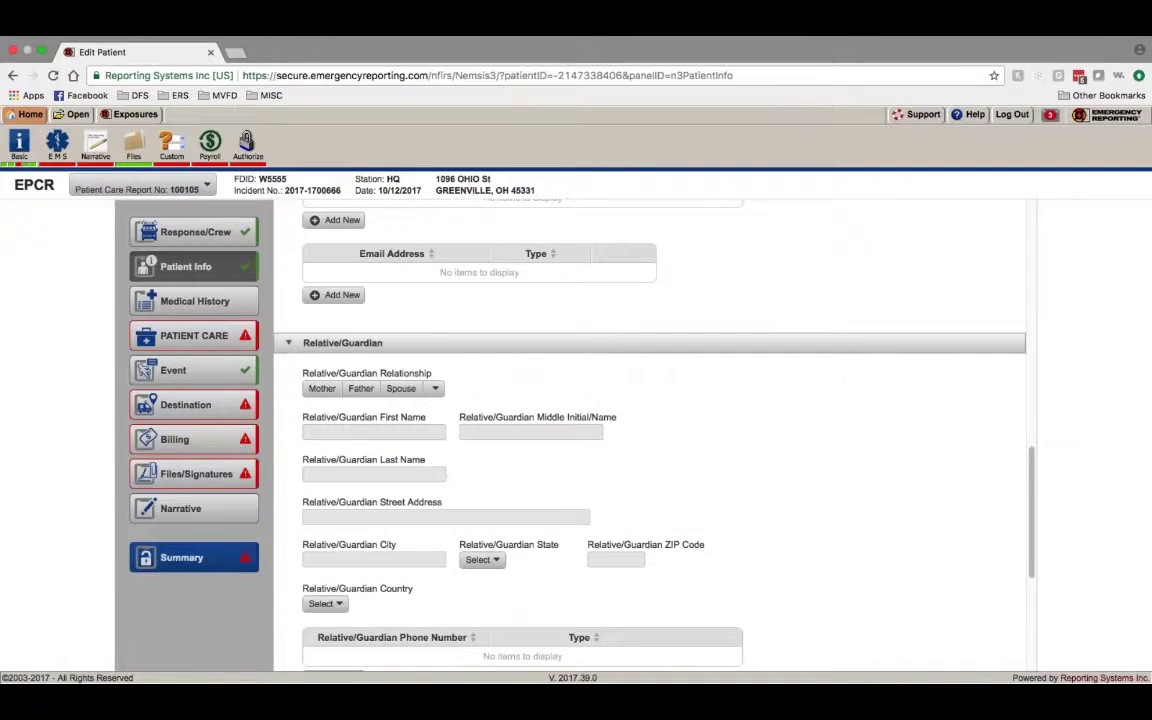
pyautogui.scroll(-4, 483, 571)
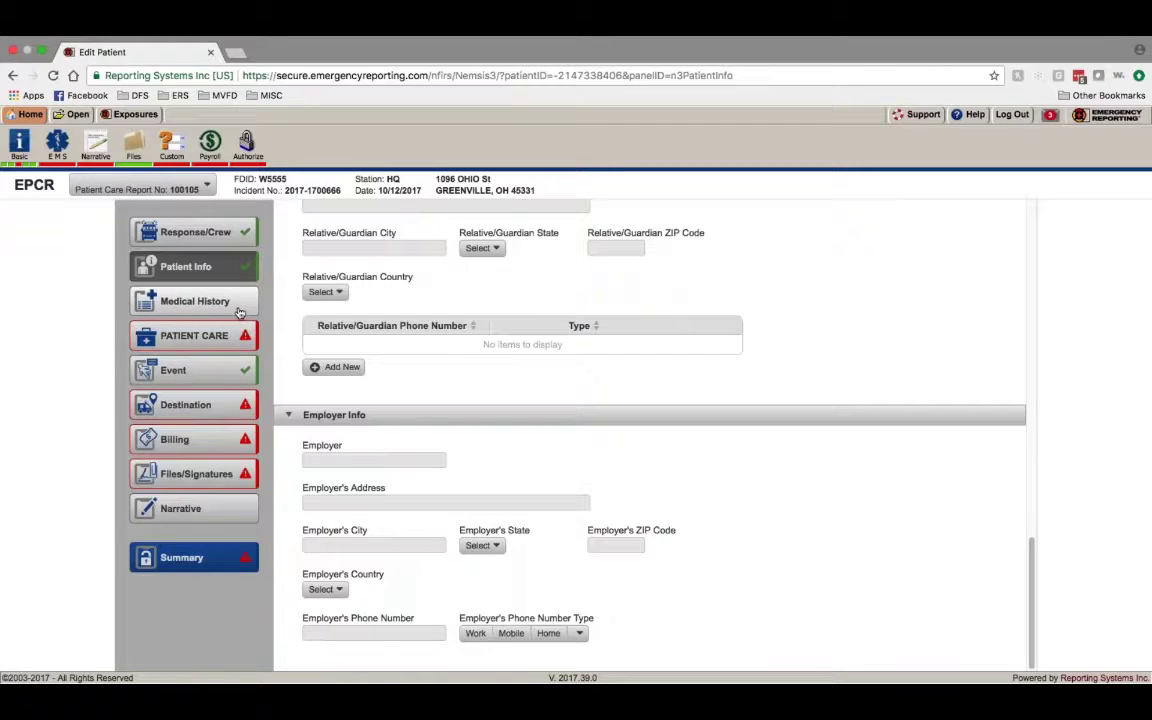
pyautogui.scroll(10, 489, 473)
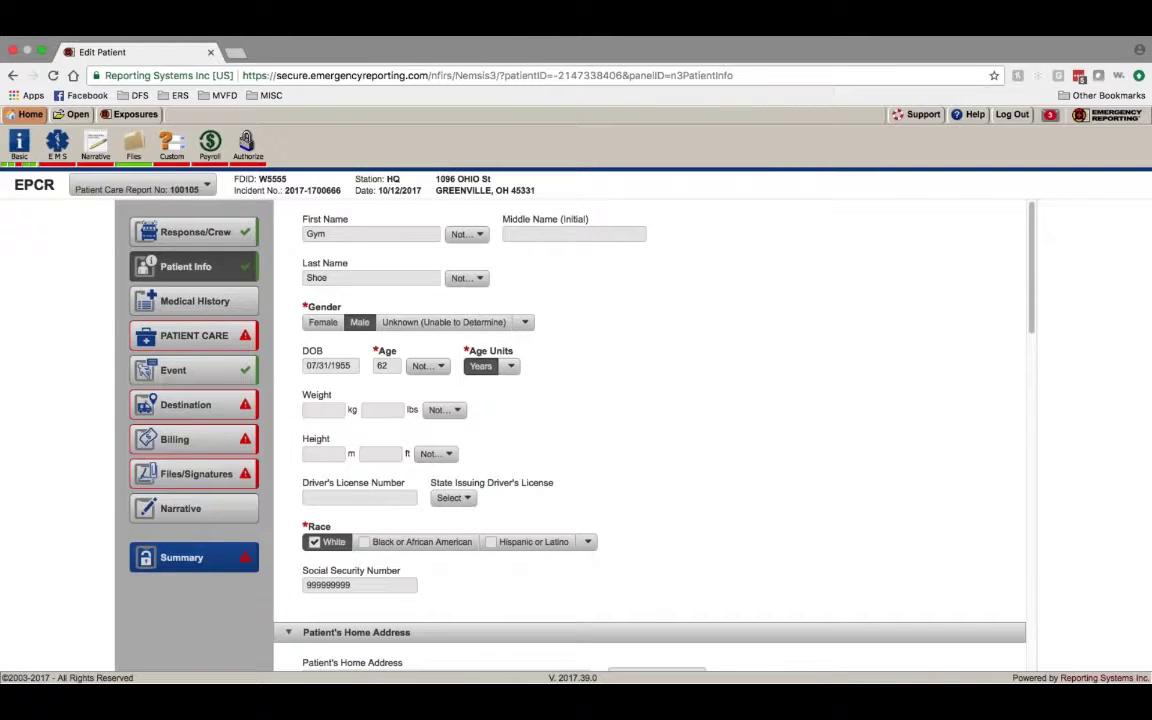
# Step: Go to the Medical History page and set the alcohol/drug use indicators to None Reported
pyautogui.click(195, 301)
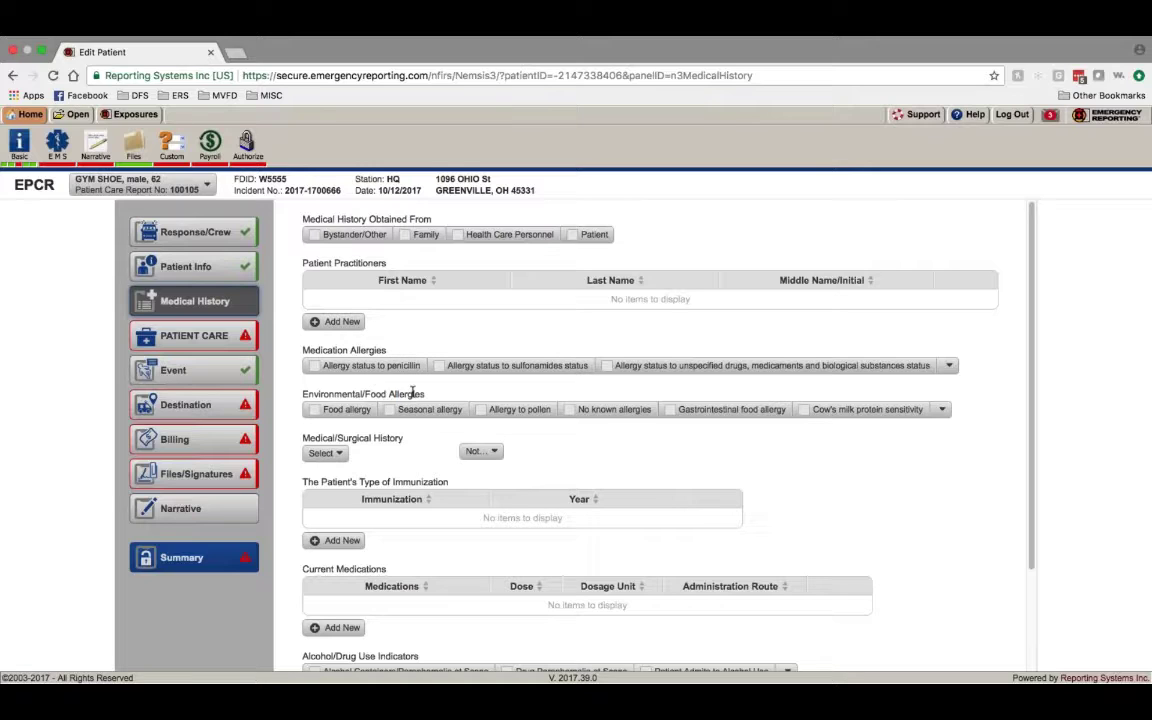
pyautogui.scroll(-2, 405, 430)
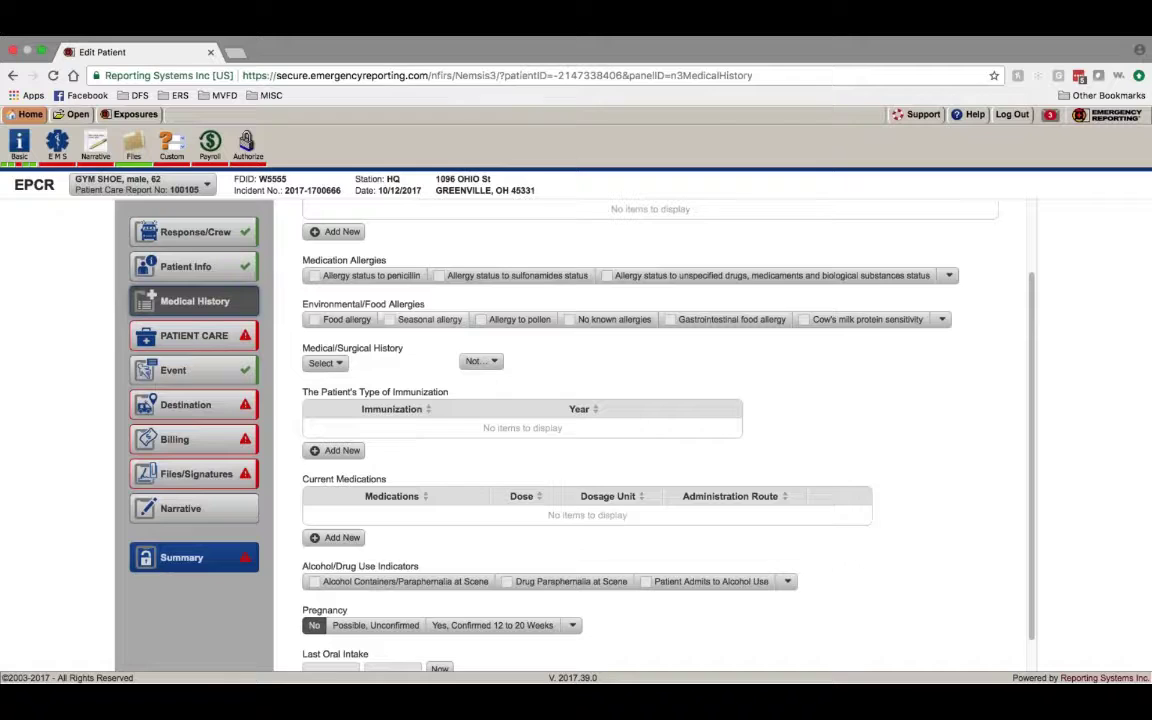
pyautogui.scroll(-1, 449, 426)
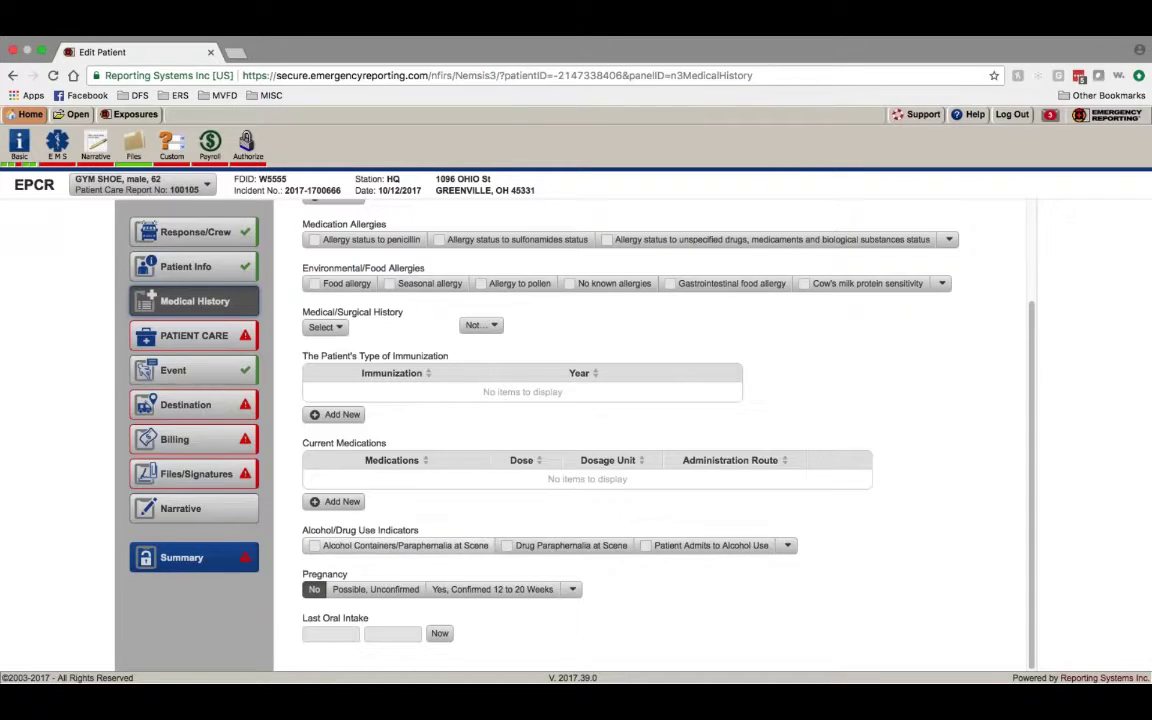
pyautogui.click(787, 547)
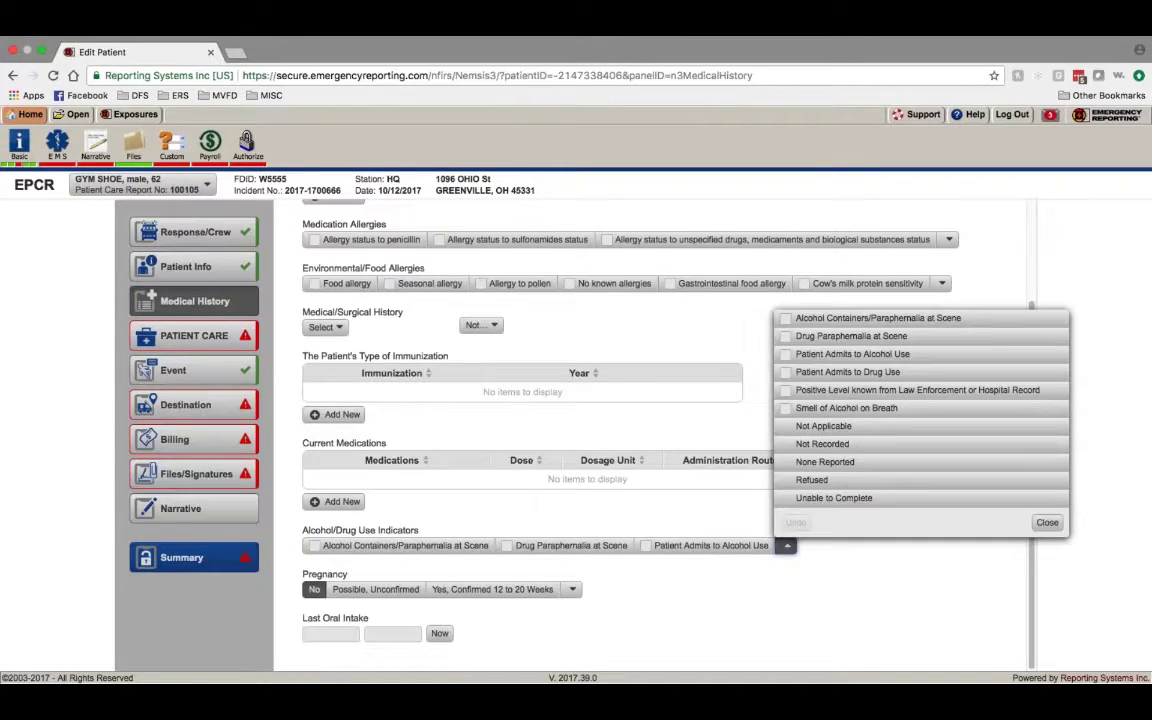
pyautogui.click(851, 472)
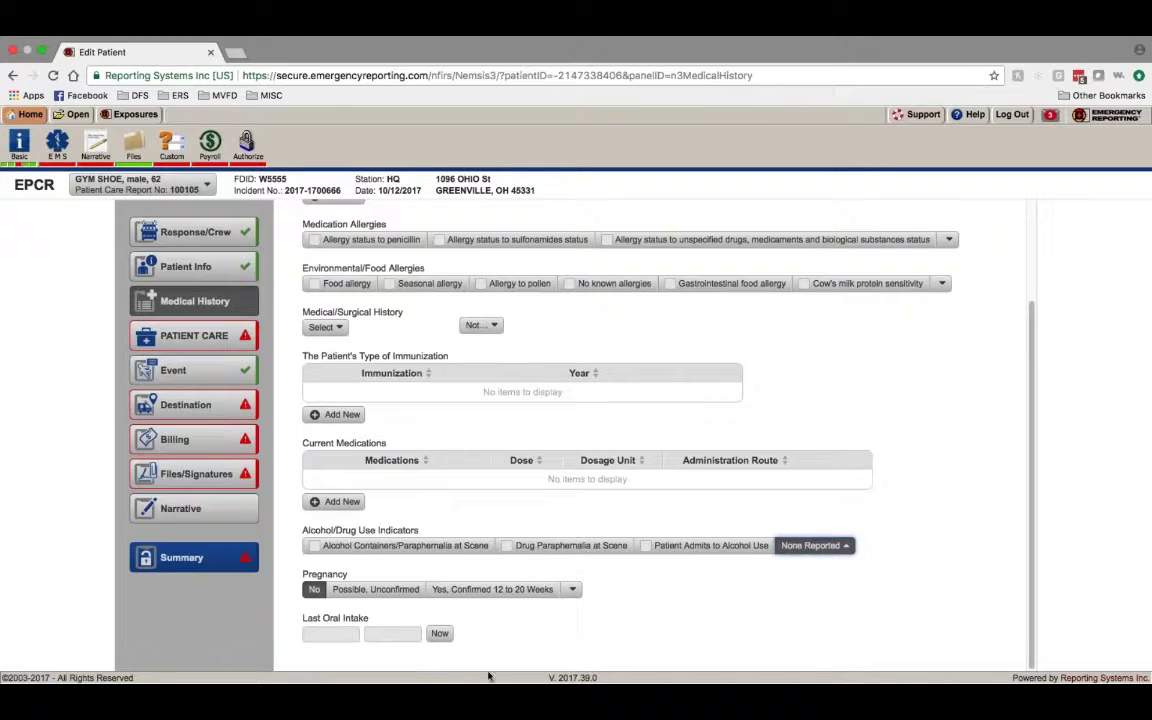
# Step: Open the Initial Assessment entry on the Patient Care page and review its complaint, symptom and impression sections
pyautogui.scroll(3, 489, 640)
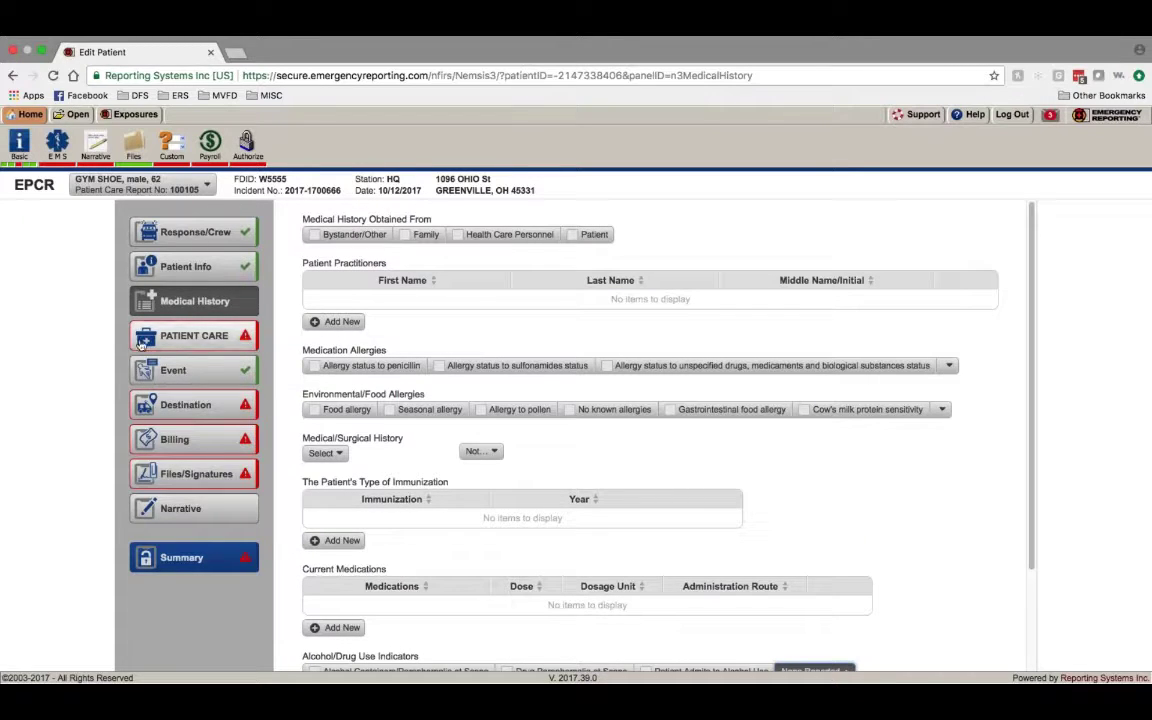
pyautogui.click(185, 343)
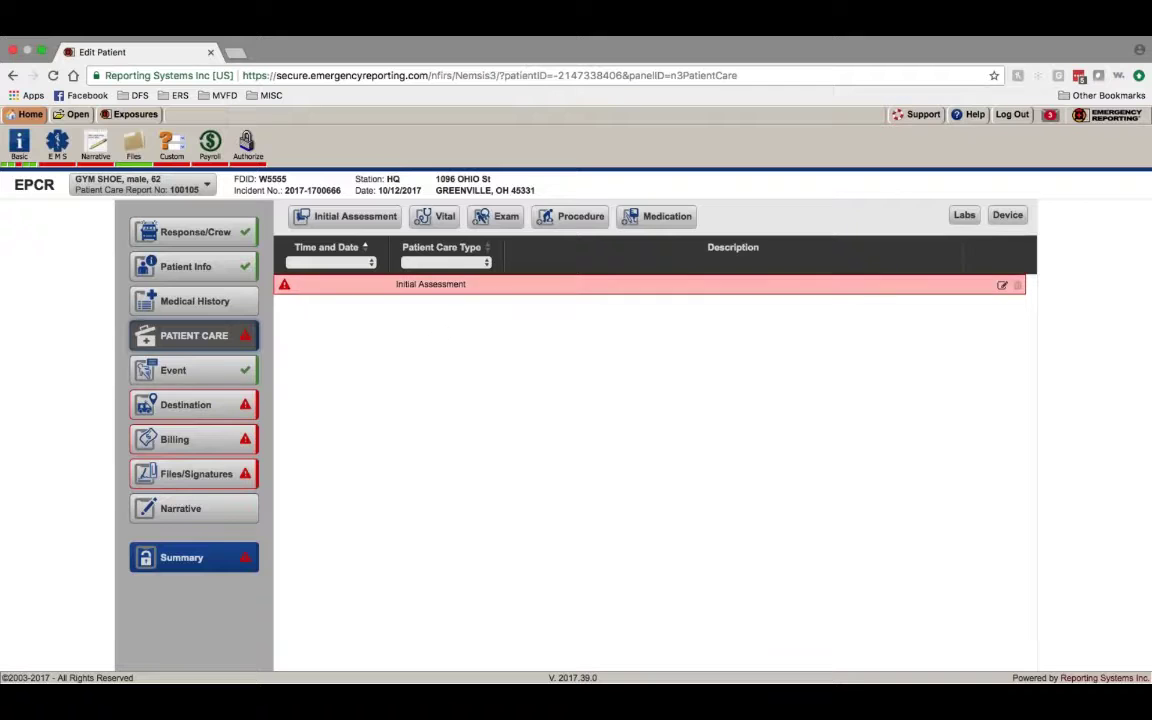
pyautogui.click(396, 284)
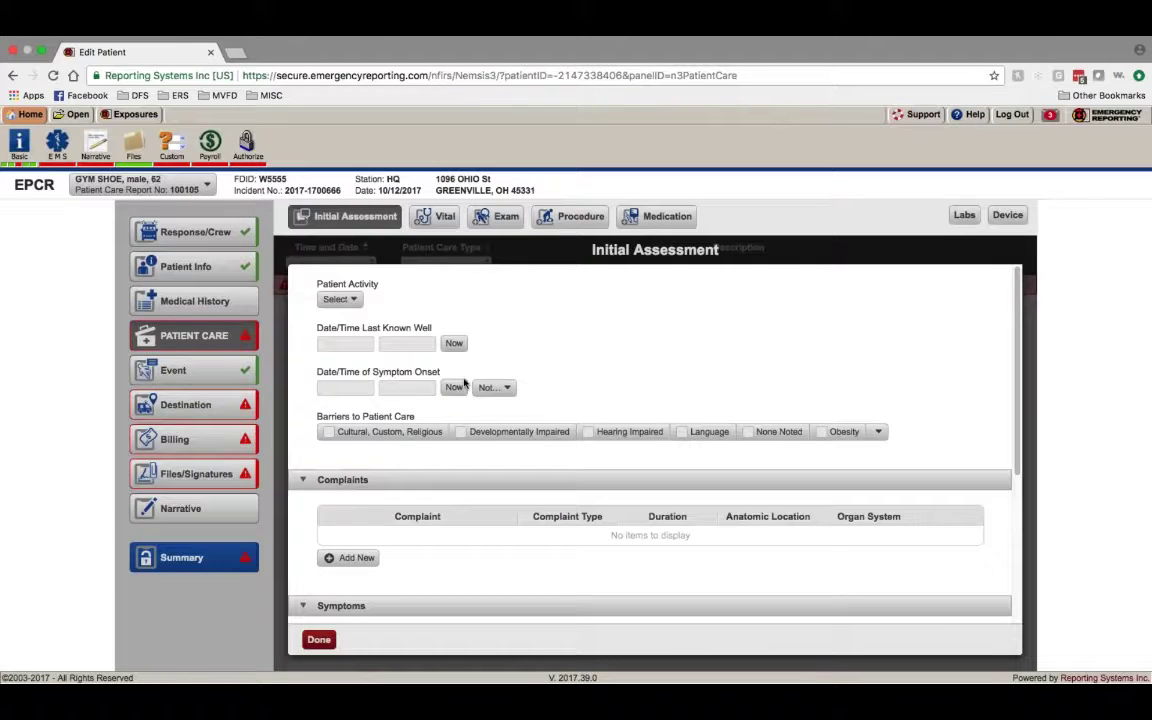
pyautogui.scroll(-5, 532, 388)
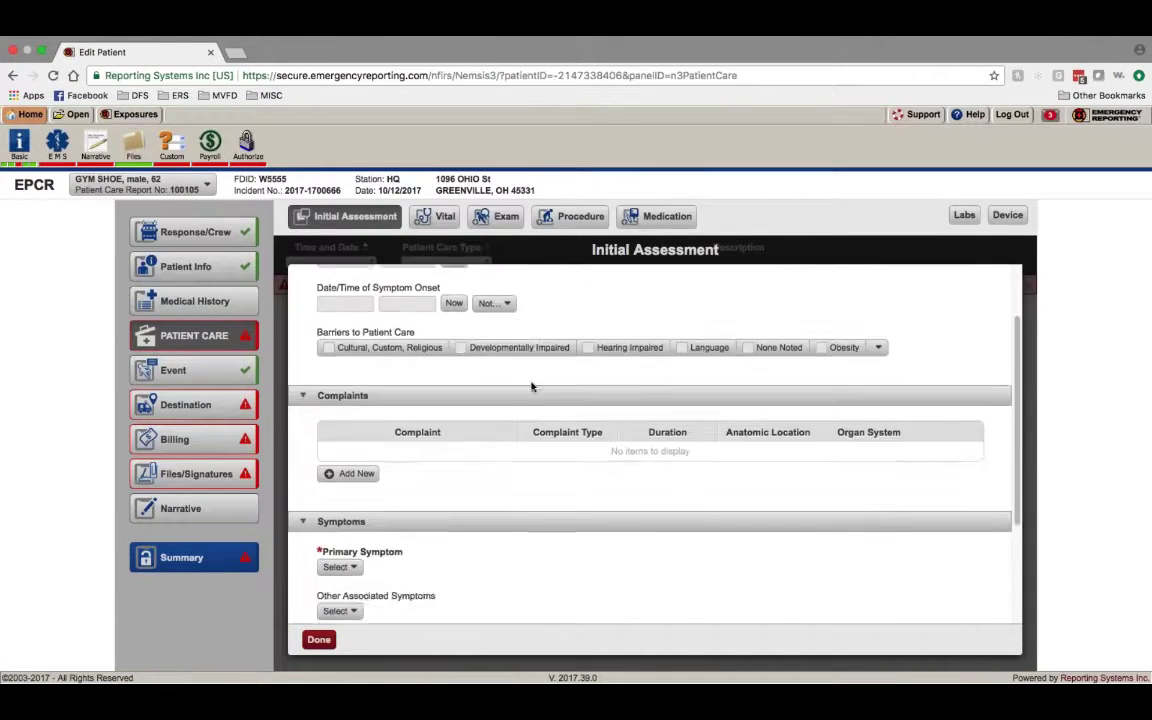
pyautogui.scroll(5, 532, 385)
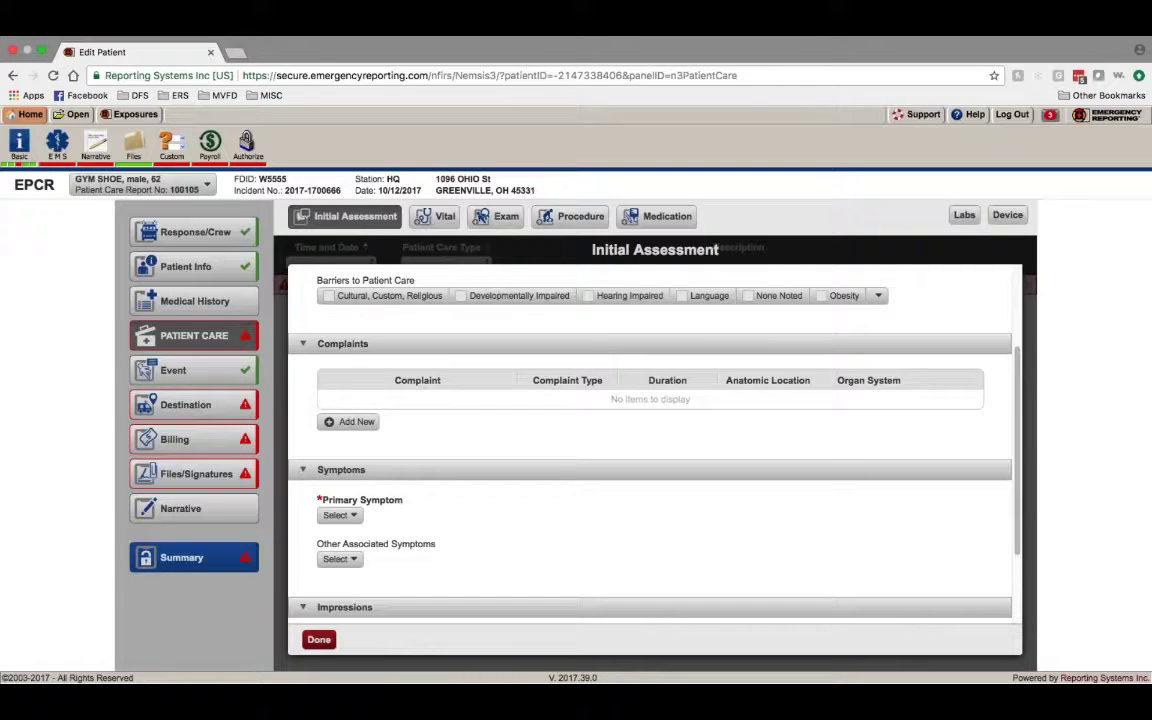
pyautogui.scroll(-5, 403, 421)
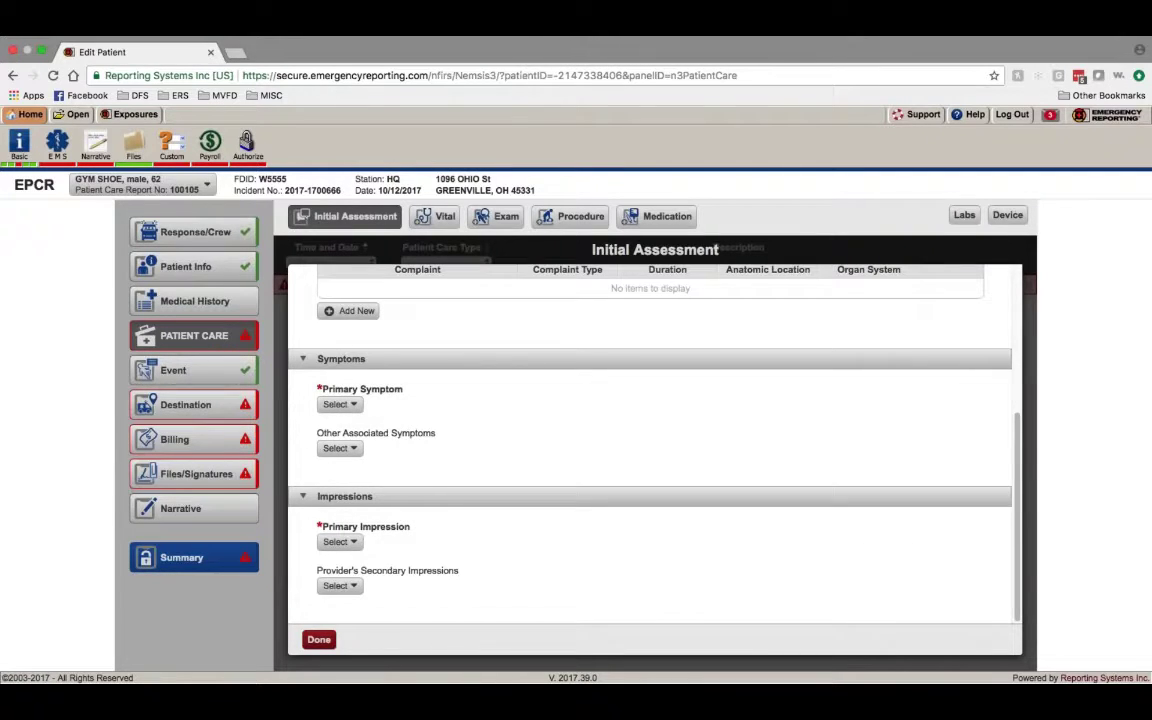
pyautogui.scroll(5, 403, 421)
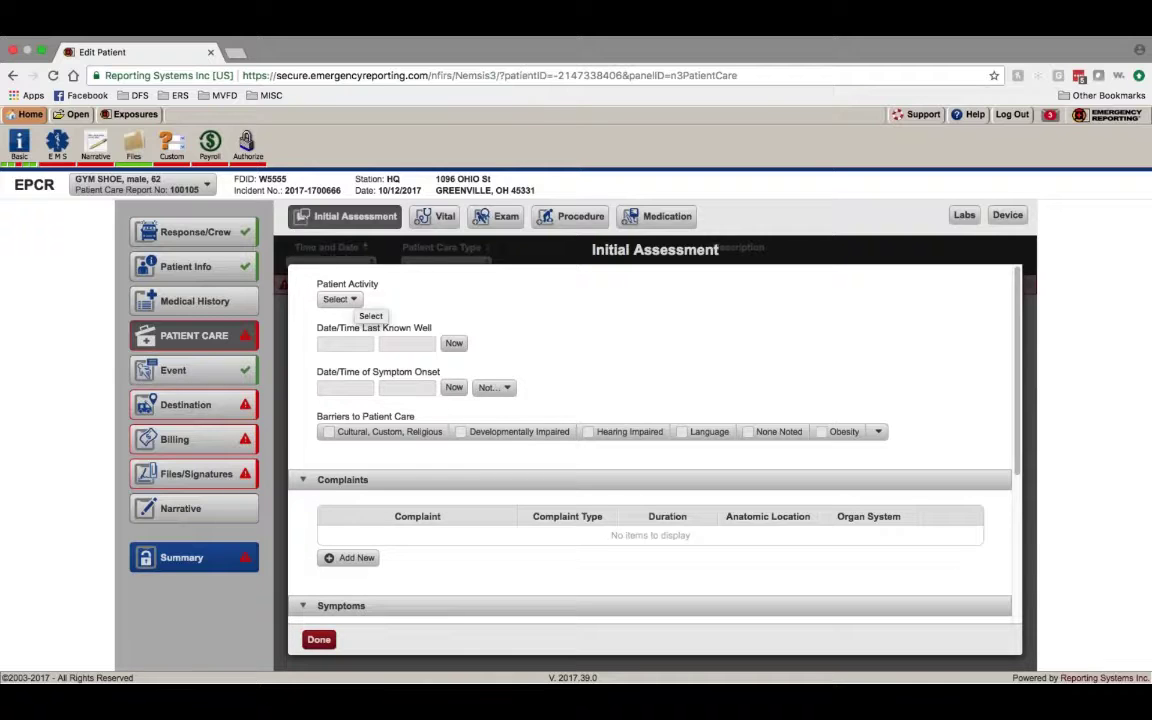
# Step: Filter the patient activity choices by "mil" and set the activity to "Activity, milking an animal"
pyautogui.click(338, 299)
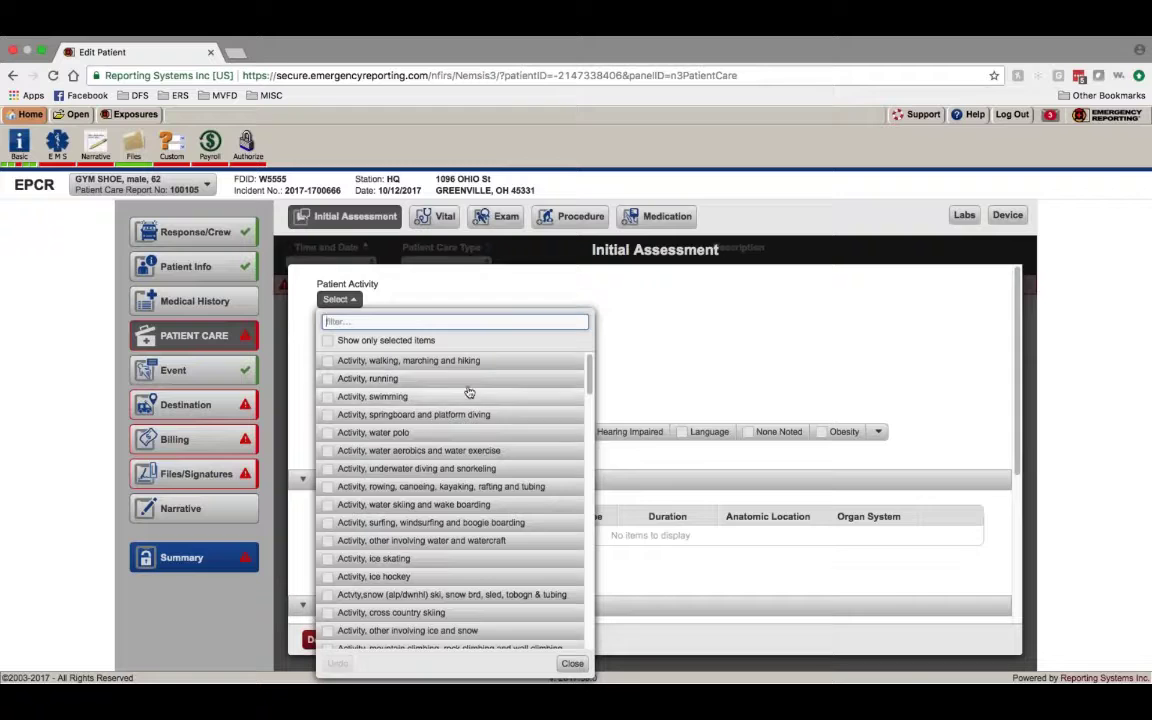
pyautogui.scroll(-6, 450, 395)
pyautogui.scroll(-10, 466, 396)
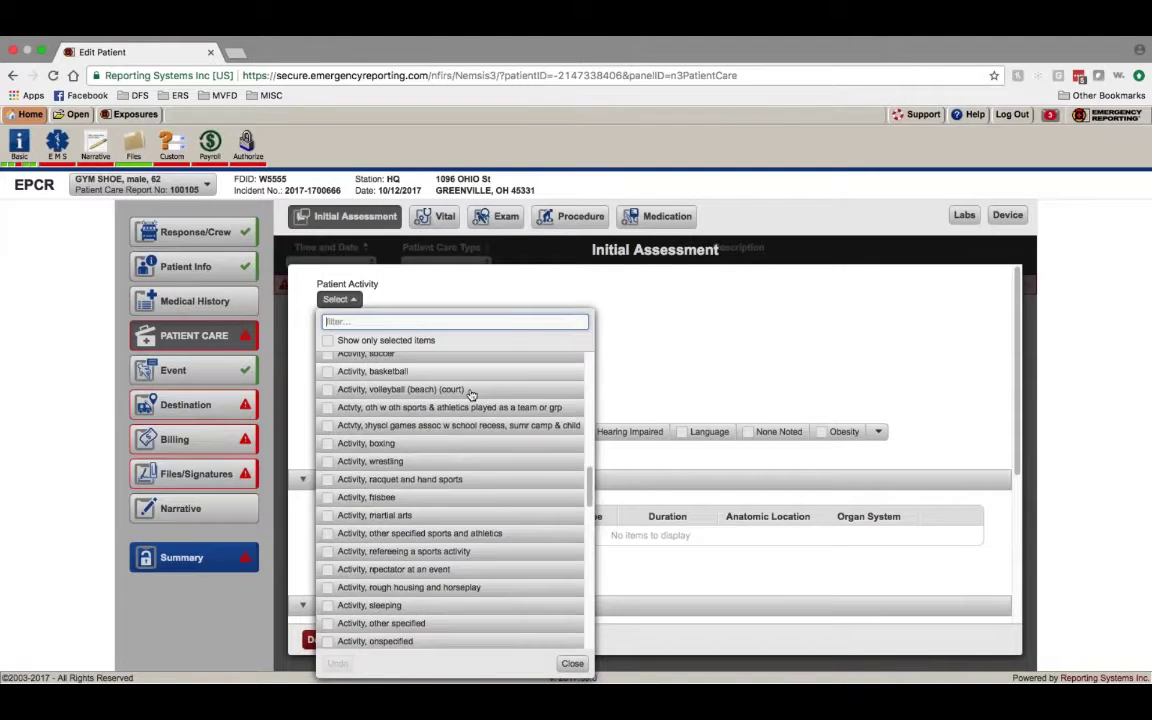
pyautogui.scroll(8, 471, 395)
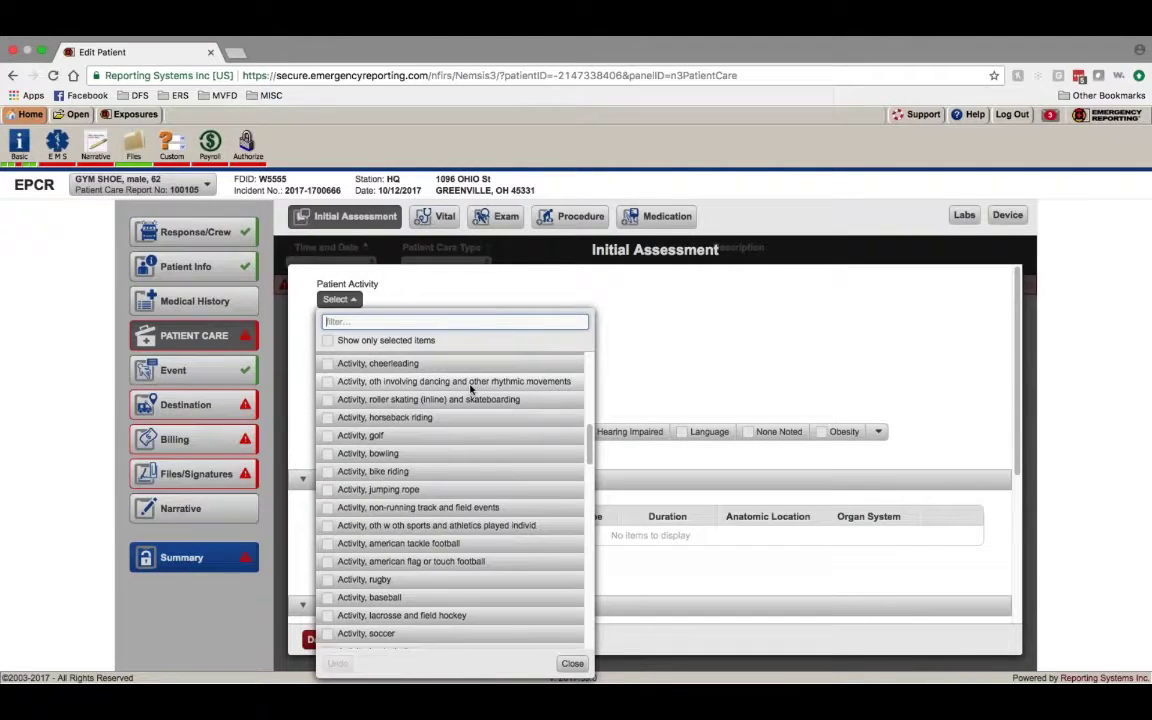
pyautogui.scroll(10, 471, 389)
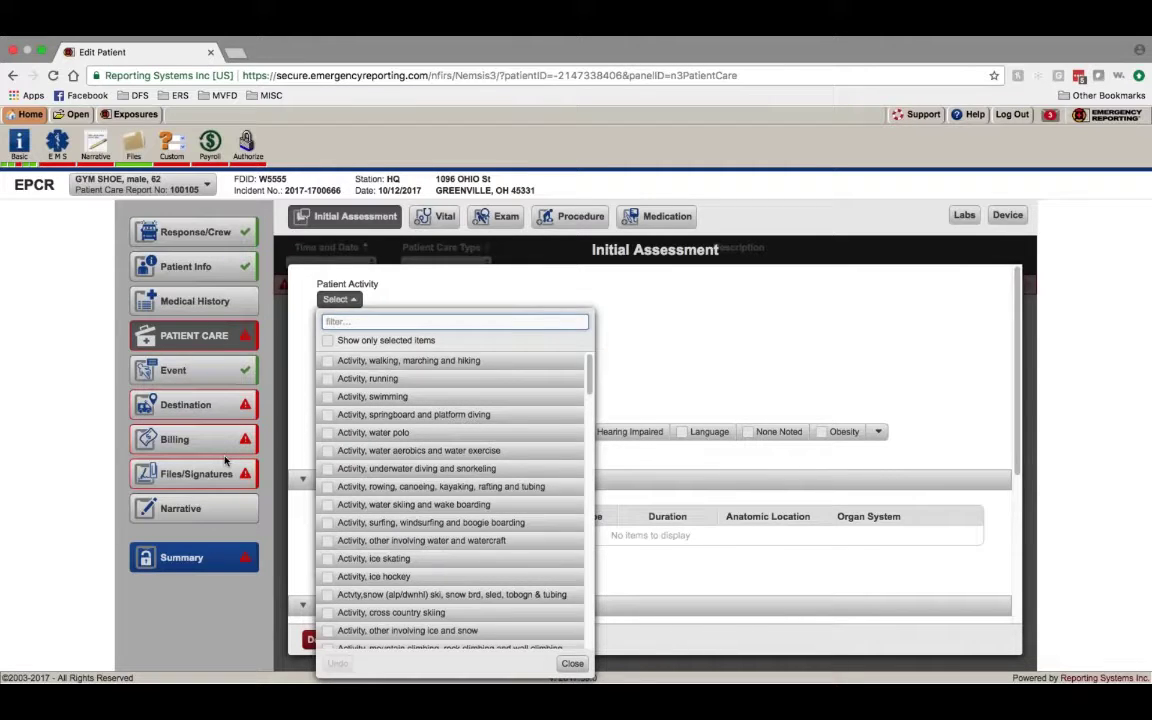
pyautogui.write('mil')
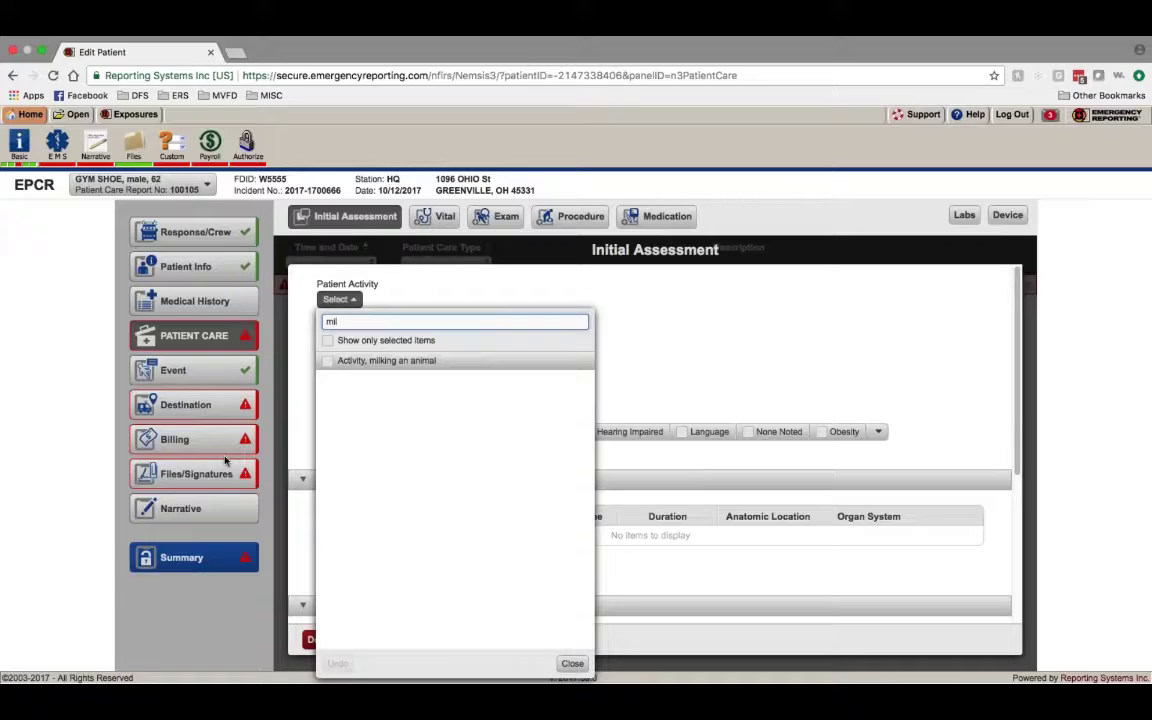
pyautogui.click(332, 364)
pyautogui.press('Escape')
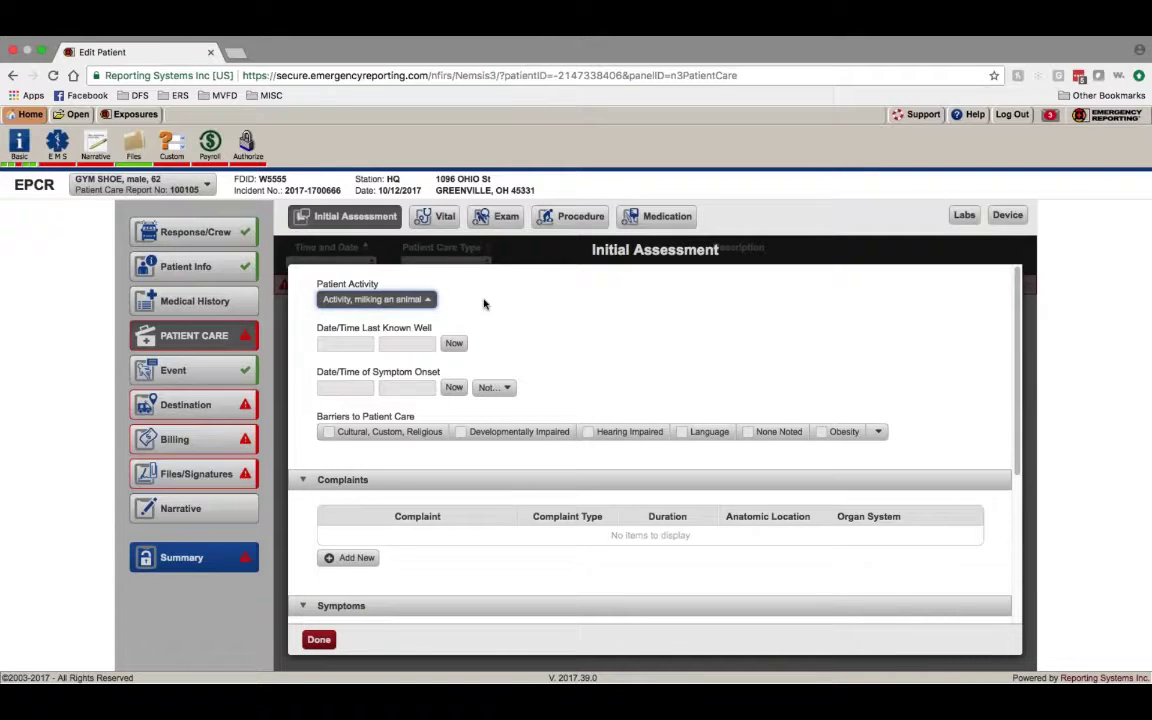
pyautogui.press('Tab')
pyautogui.hotkey('shift', 'Tab')
pyautogui.press('Tab')
pyautogui.press('Tab')
pyautogui.press('Tab')
pyautogui.press('Tab')
pyautogui.hotkey('shift', 'Tab')
pyautogui.hotkey('shift', 'Tab')
pyautogui.hotkey('shift', 'Tab')
pyautogui.hotkey('shift', 'Tab')
# Step: Review the full list of Barriers to Patient Care options without selecting any
pyautogui.click(880, 433)
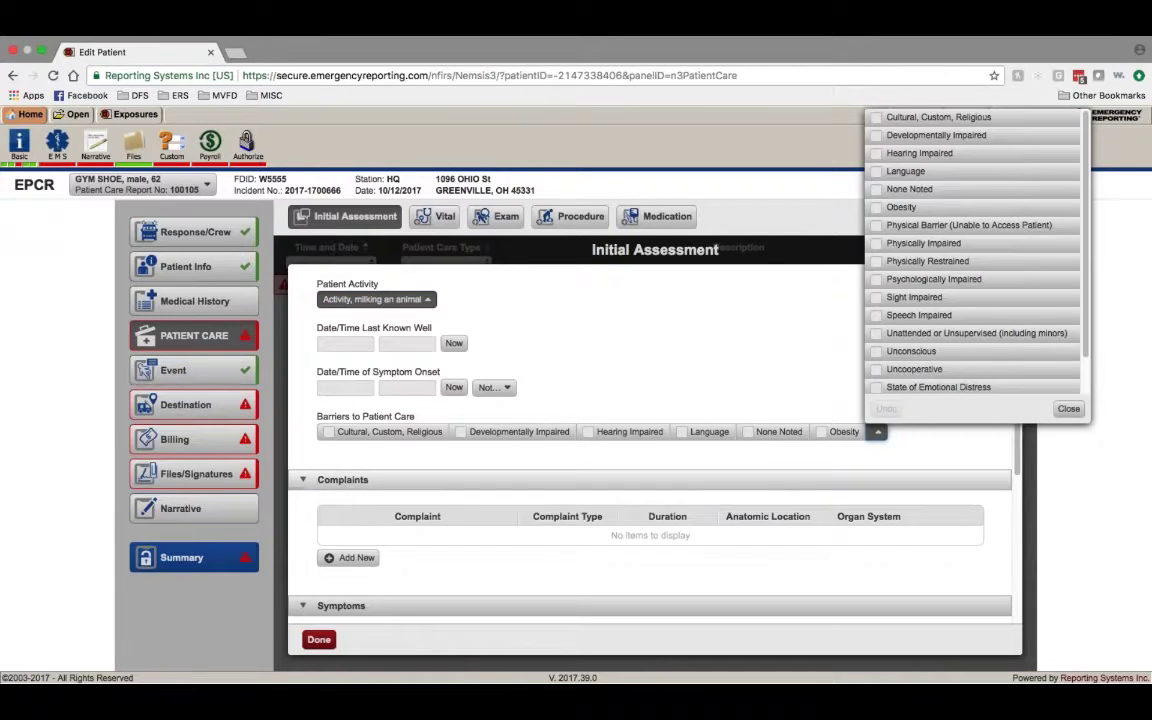
pyautogui.scroll(-2, 895, 370)
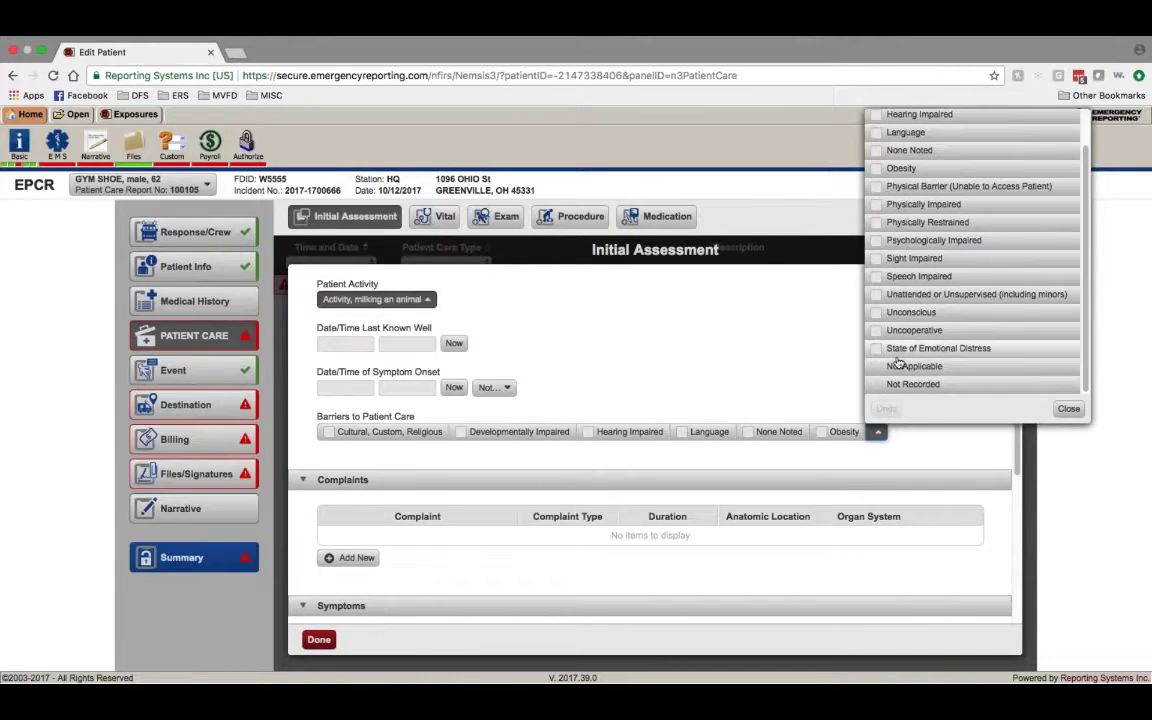
pyautogui.scroll(2, 900, 340)
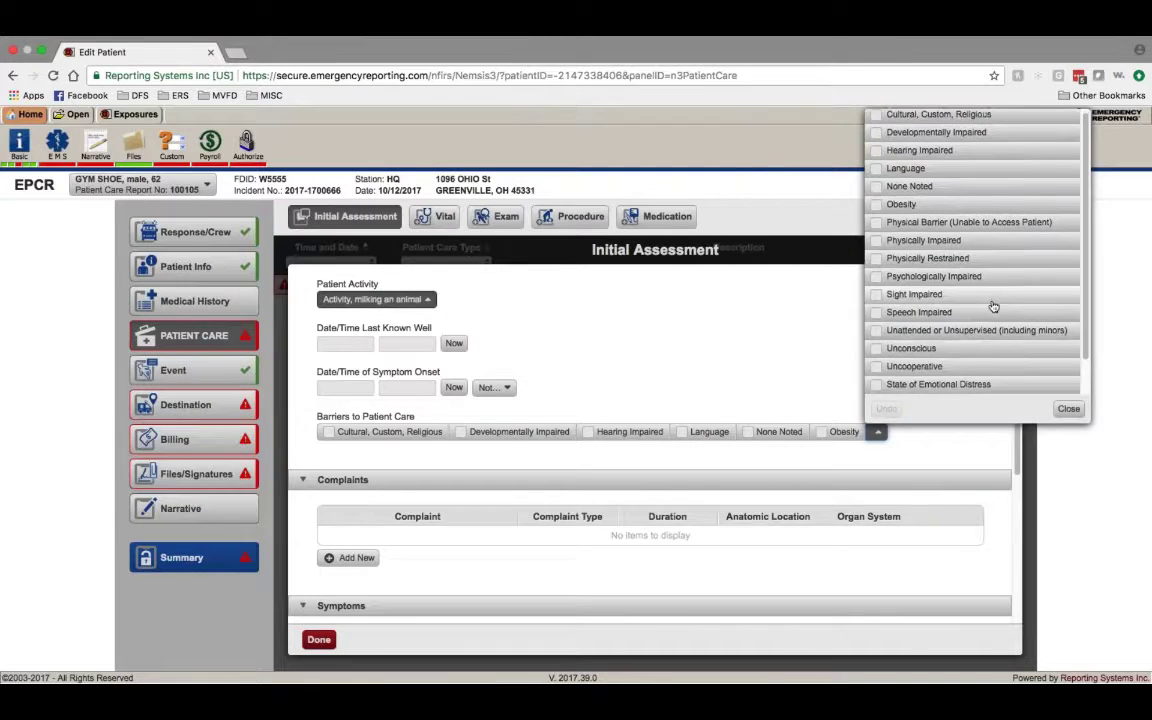
pyautogui.scroll(-2, 950, 298)
pyautogui.scroll(2, 900, 314)
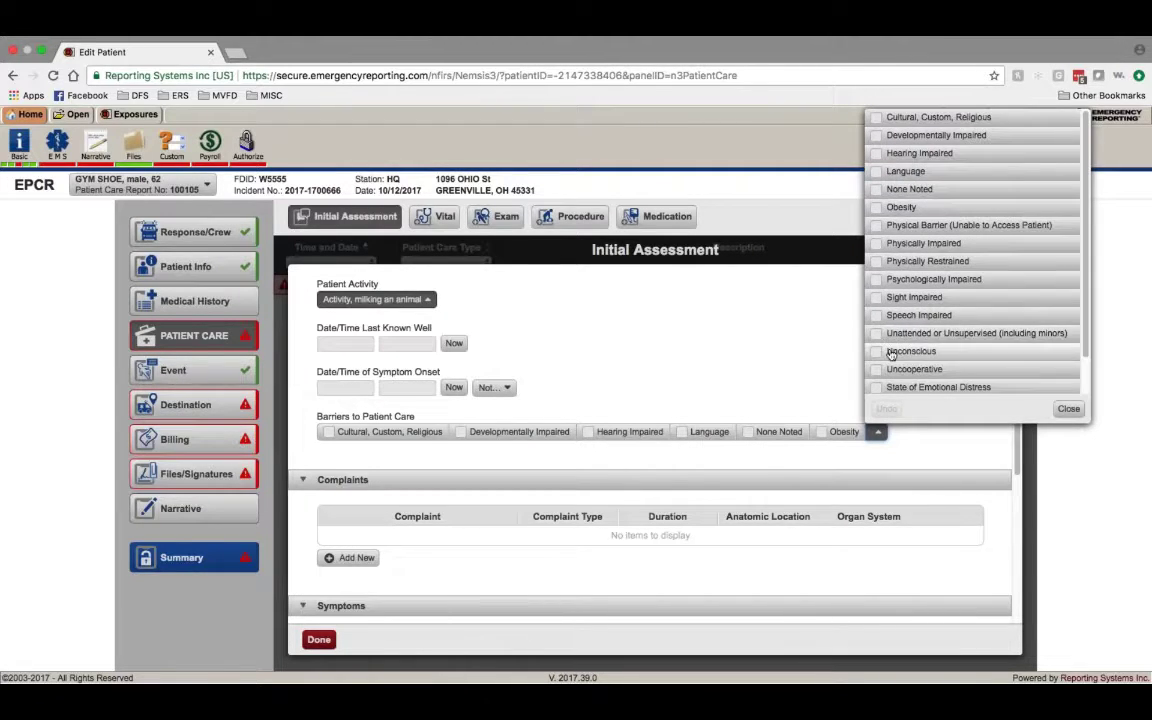
pyautogui.click(776, 356)
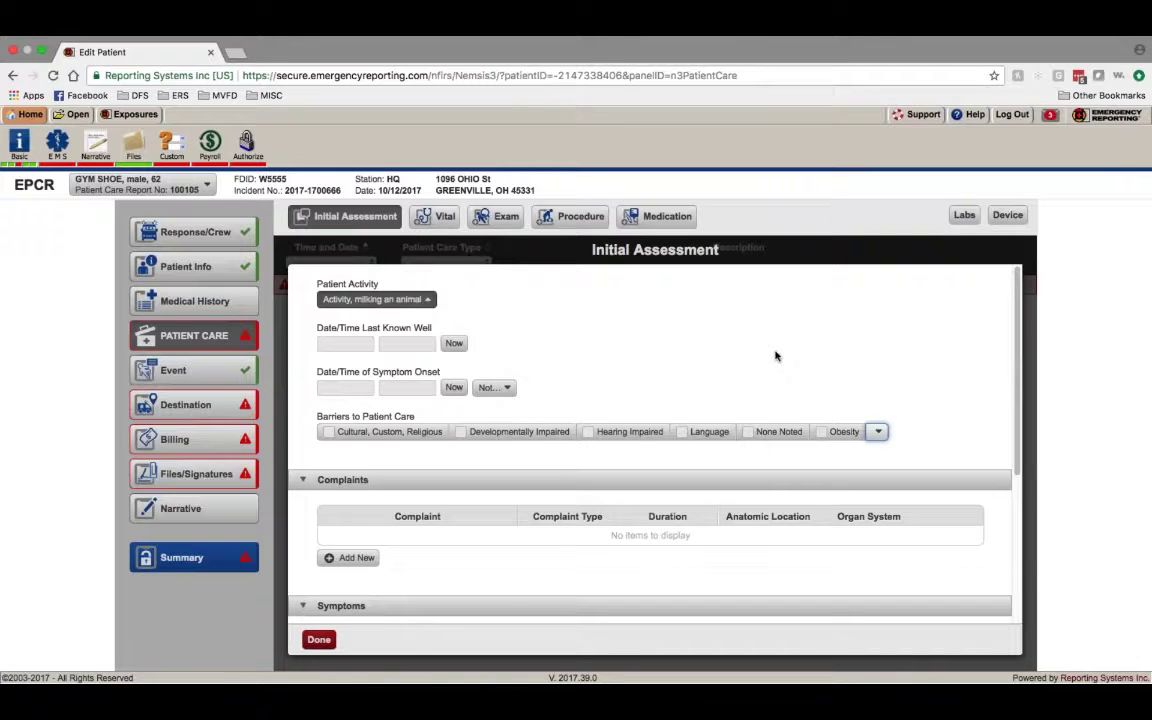
# Step: Add a primary complaint reading "Fell from chair" with a duration of 1 minute
pyautogui.scroll(-3, 480, 390)
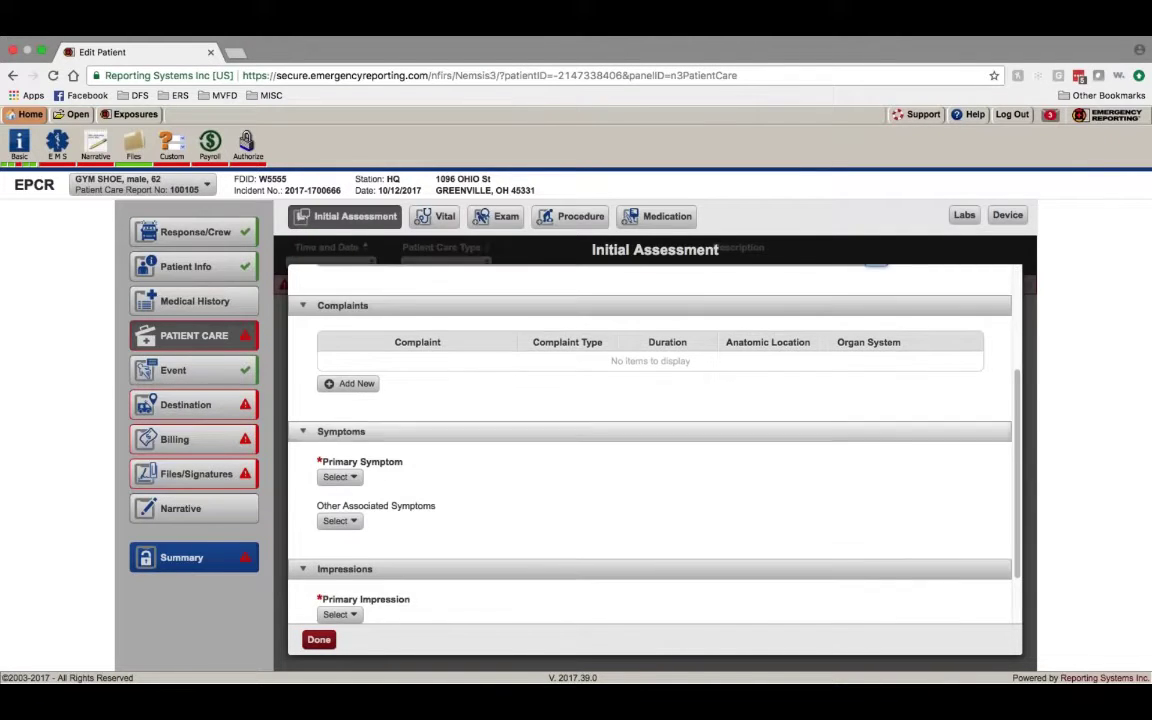
pyautogui.click(348, 383)
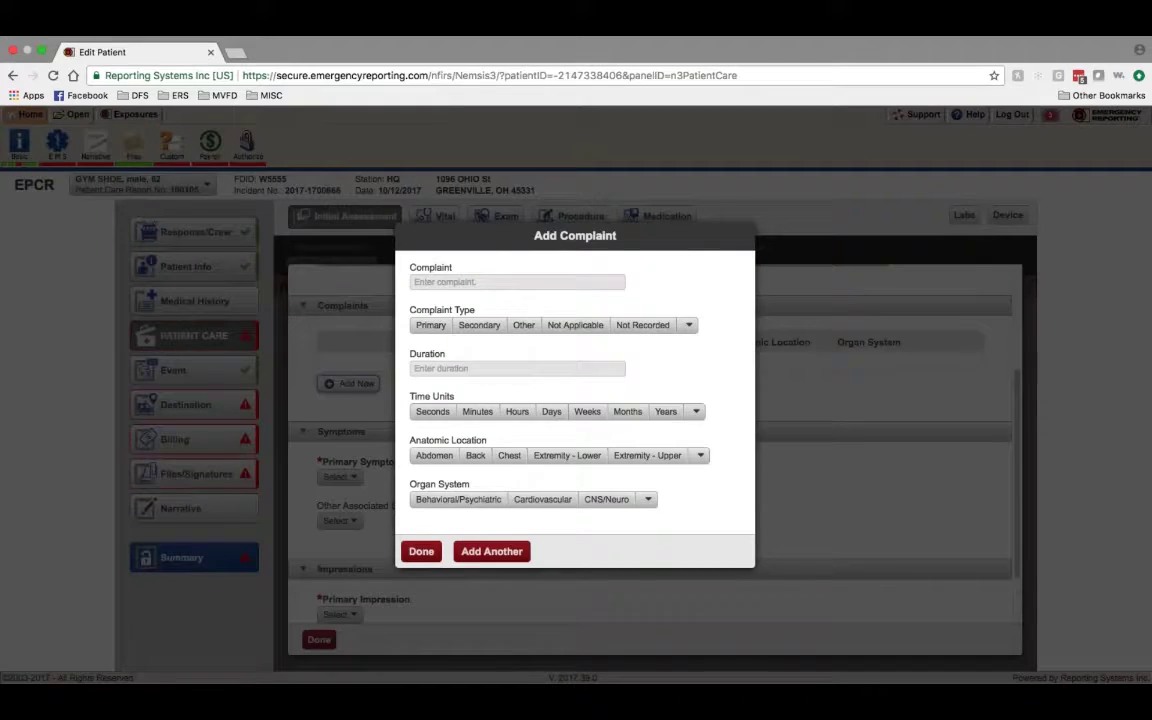
pyautogui.click(517, 282)
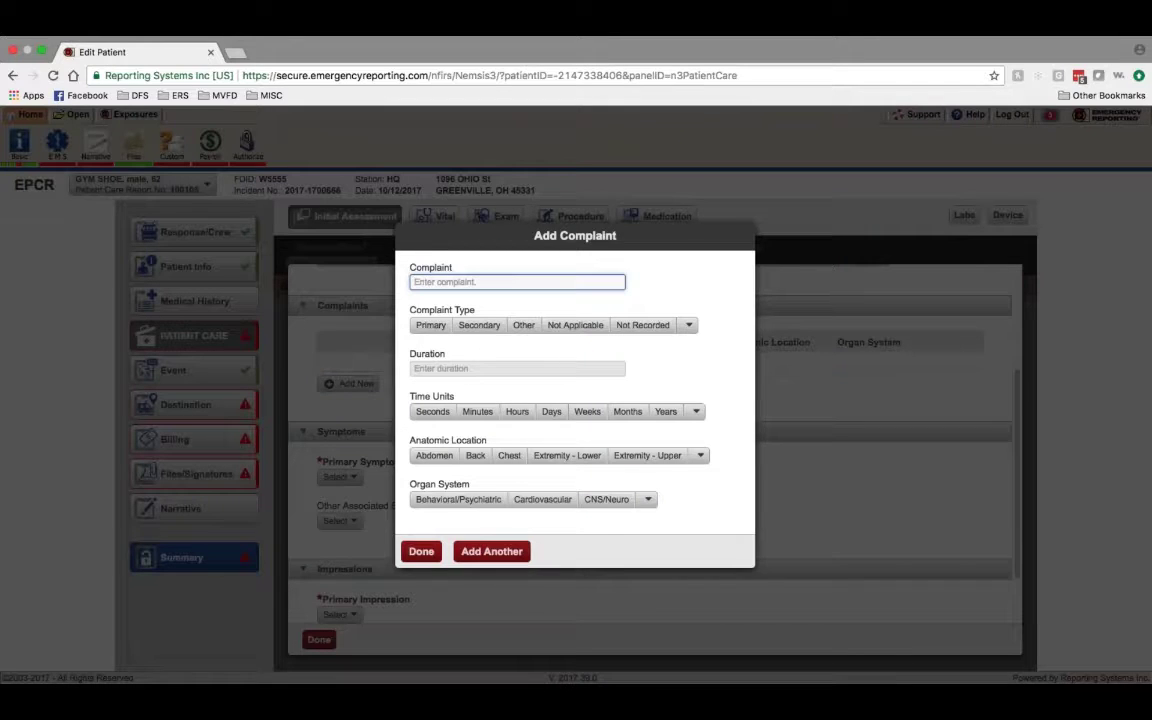
pyautogui.write('Fell from chair')
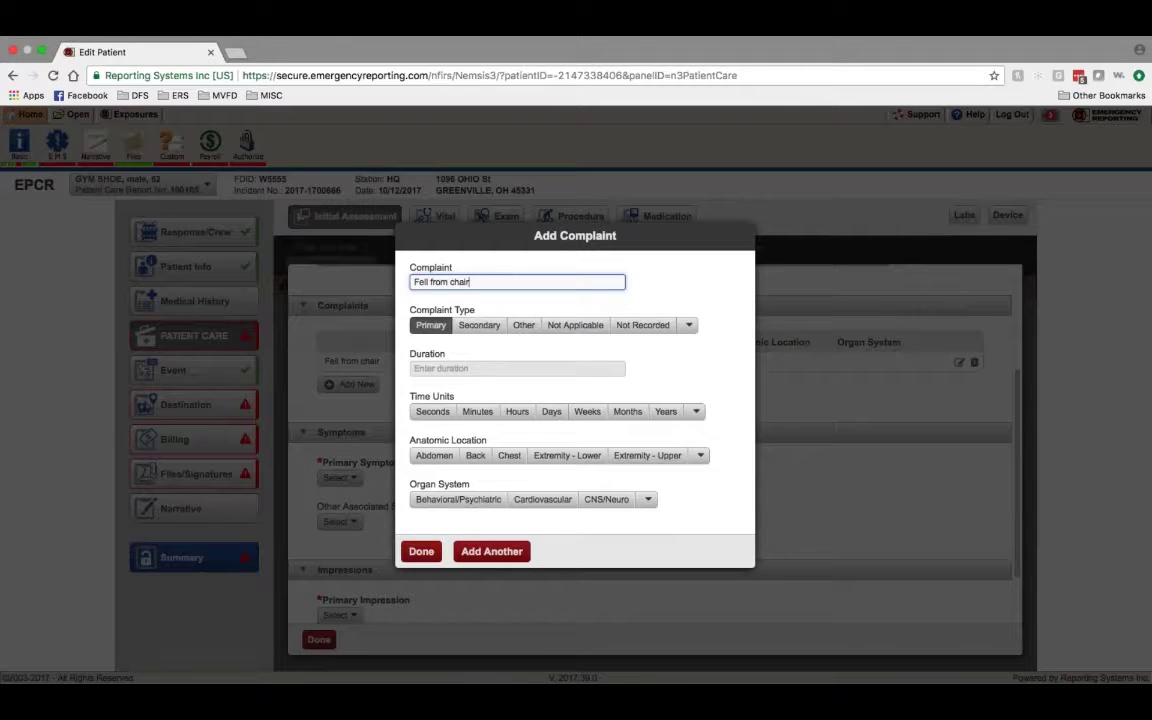
pyautogui.click(447, 368)
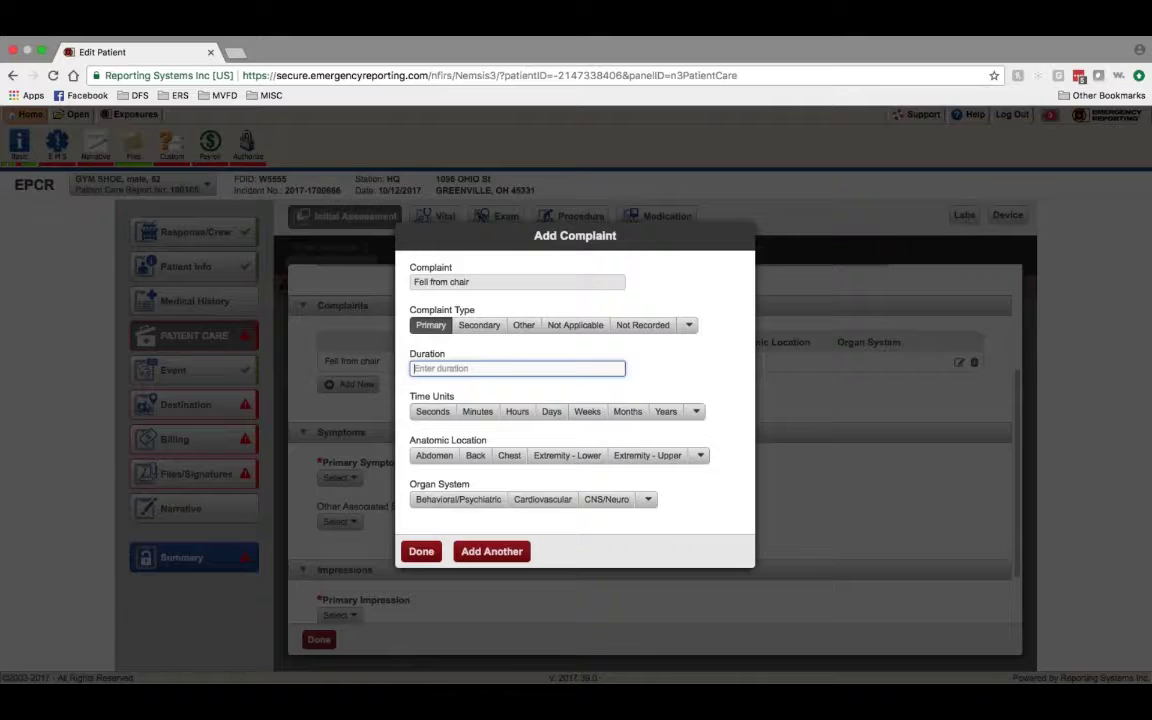
pyautogui.write('1')
pyautogui.click(484, 414)
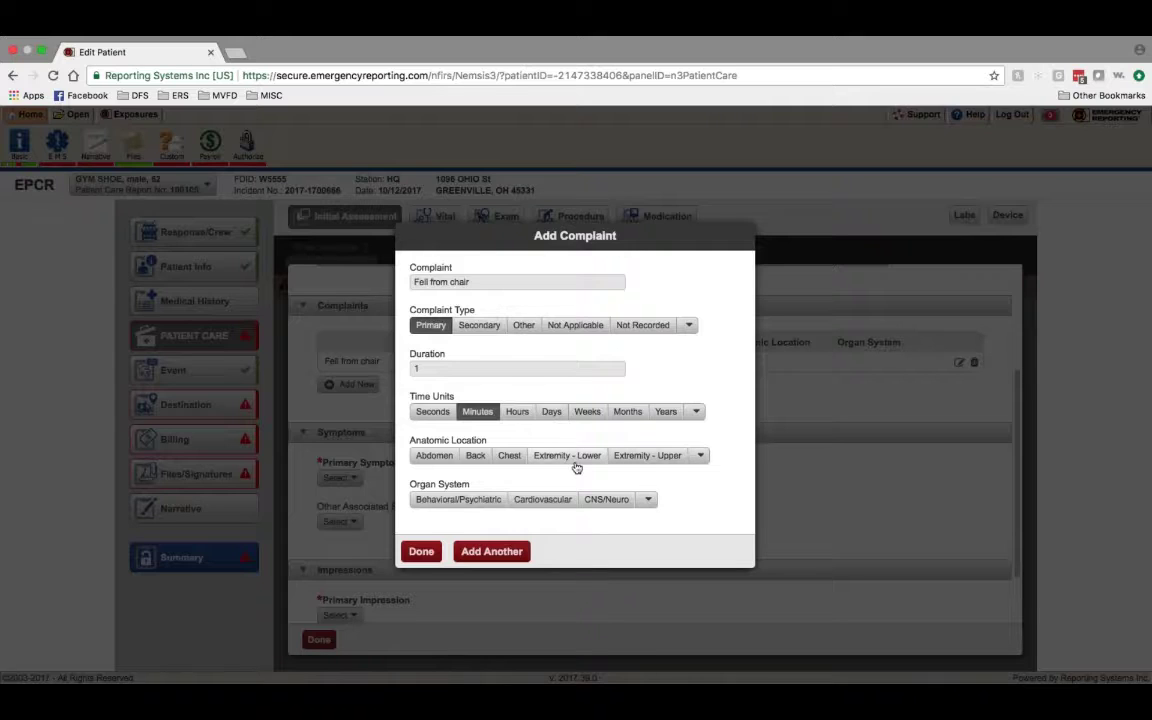
# Step: Set the complaint's anatomic location to Back and its organ system to Musculoskeletal/Skin, and finish the complaint entry
pyautogui.click(475, 457)
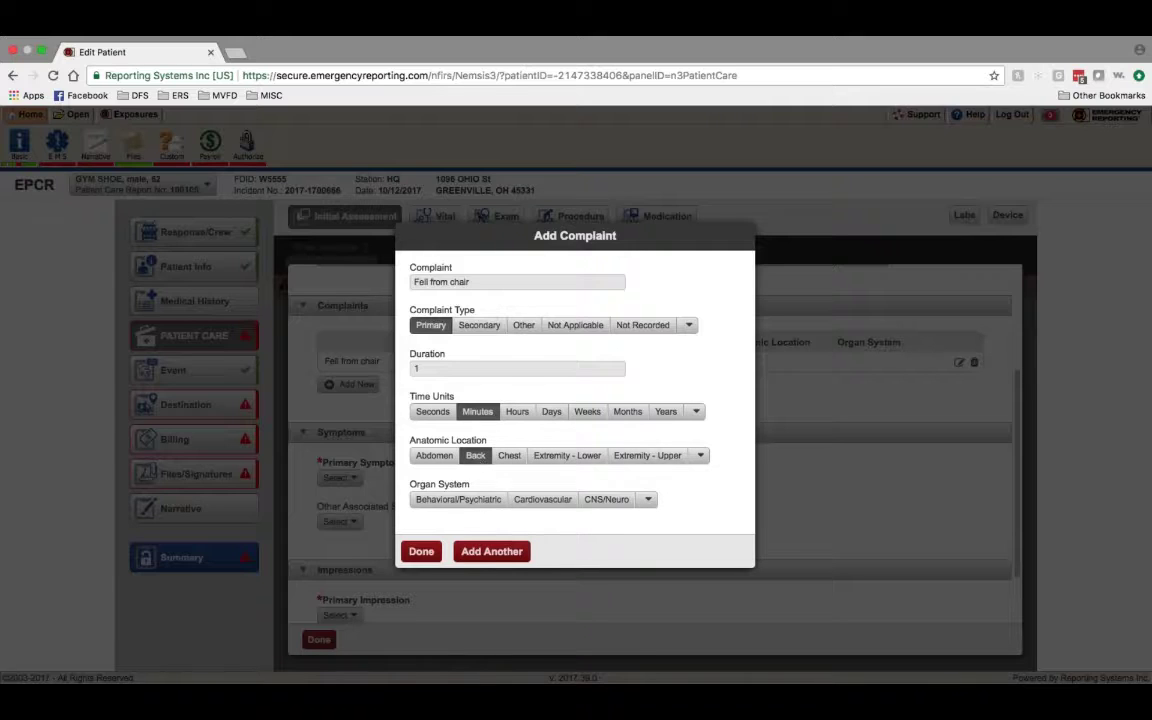
pyautogui.click(648, 500)
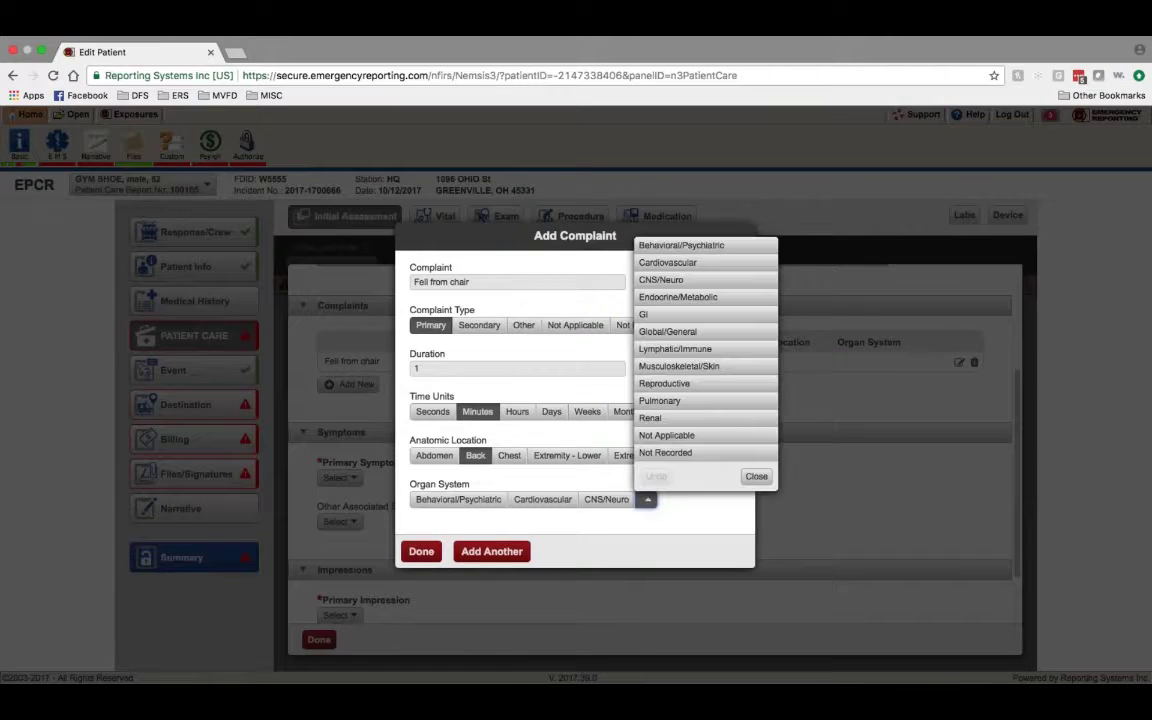
pyautogui.click(679, 366)
pyautogui.click(429, 472)
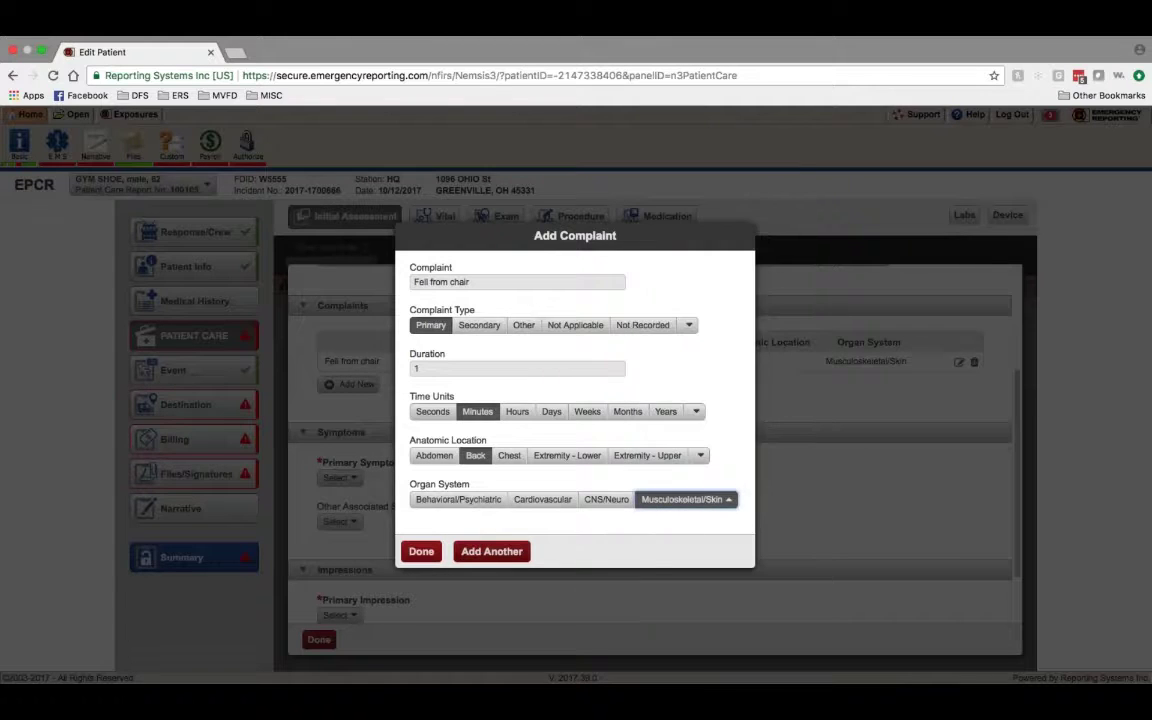
pyautogui.click(419, 550)
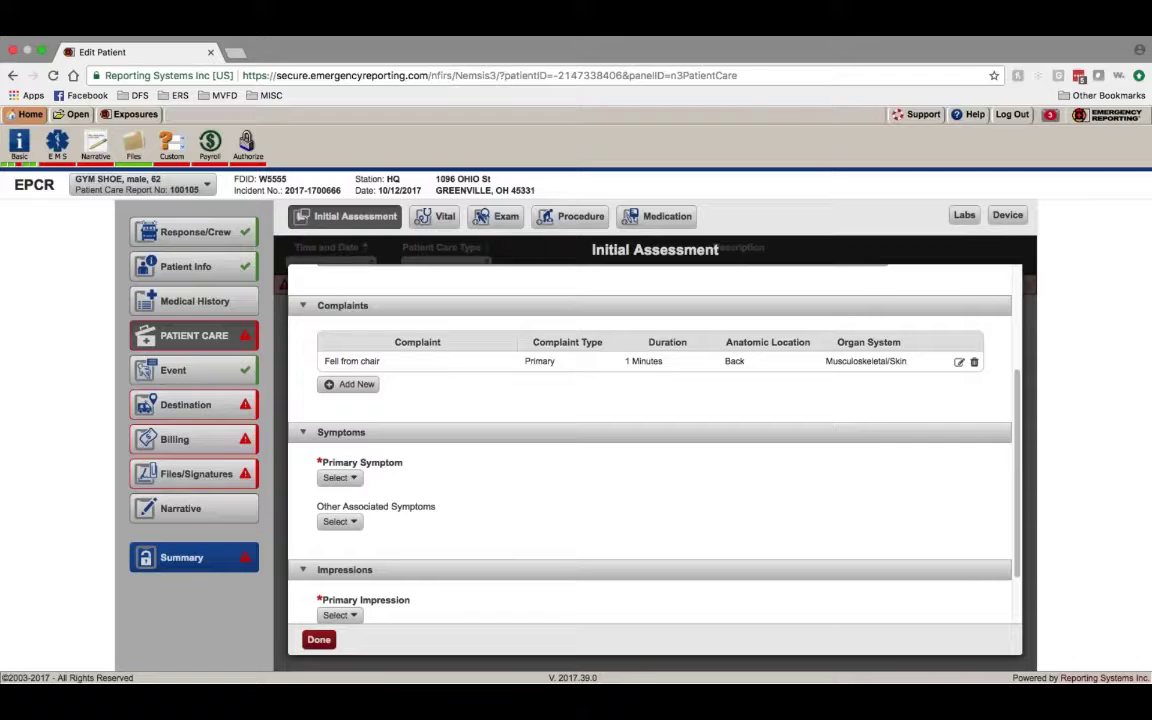
# Step: Filter the primary symptom choices by "pain" and set the symptom to "Pain, unspecified"
pyautogui.click(339, 477)
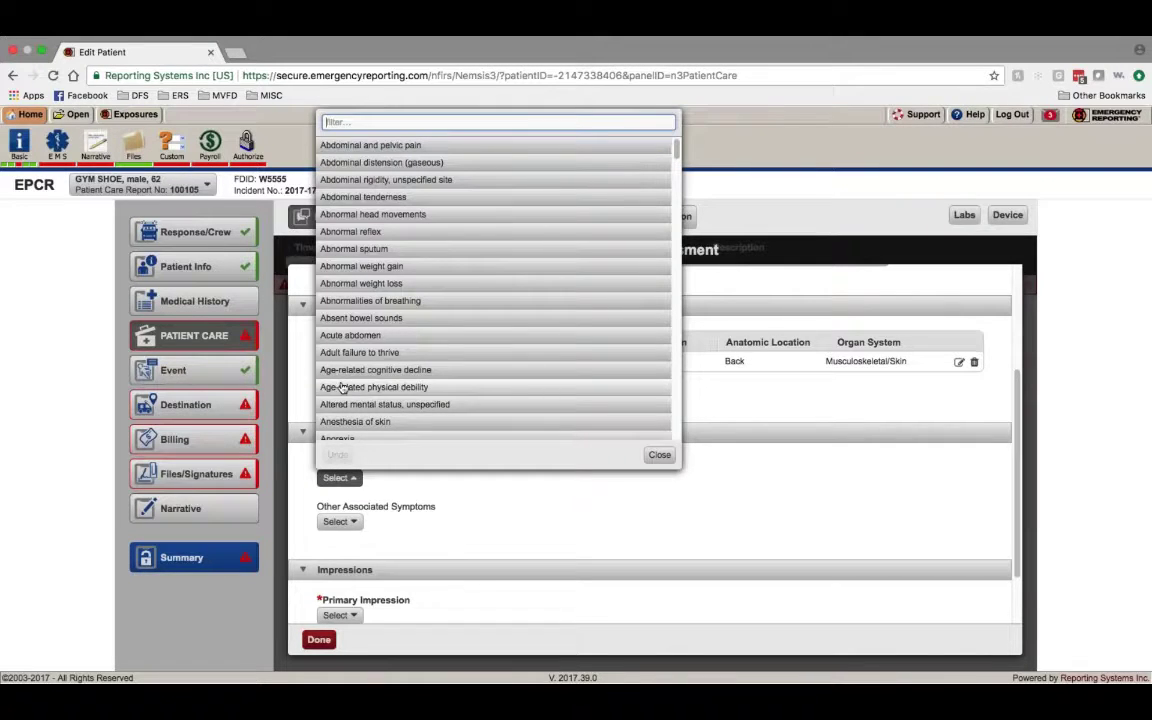
pyautogui.write('inj')
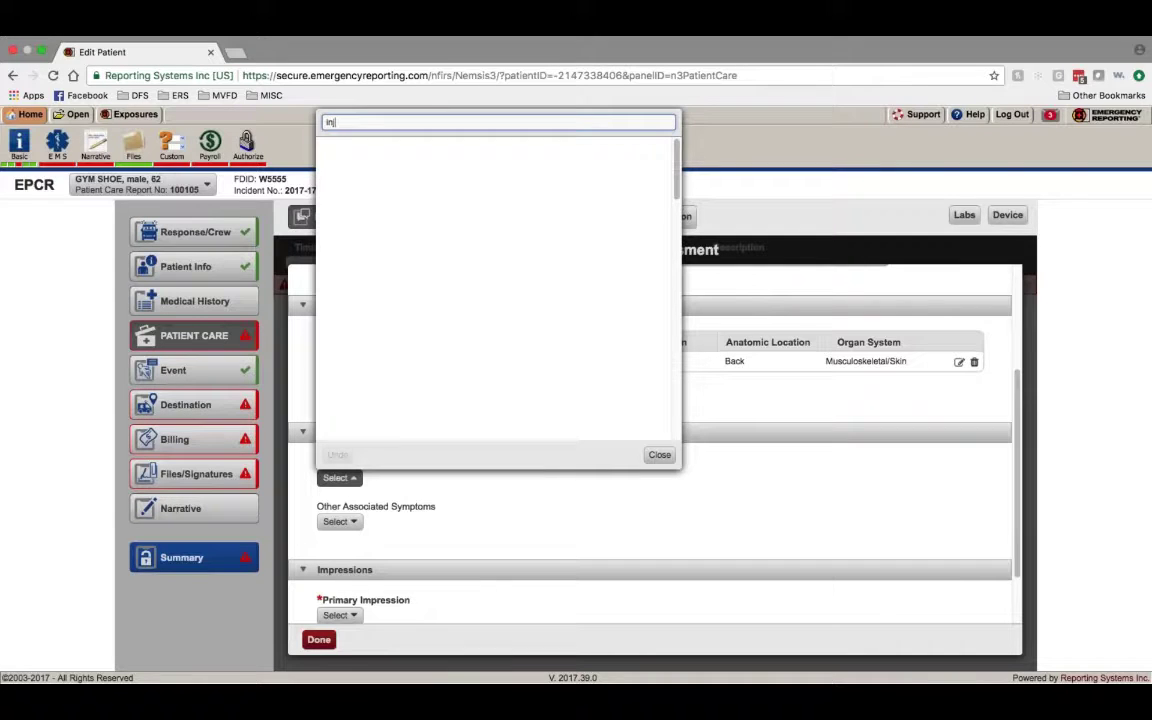
pyautogui.press('BackSpace')
pyautogui.press('BackSpace')
pyautogui.press('BackSpace')
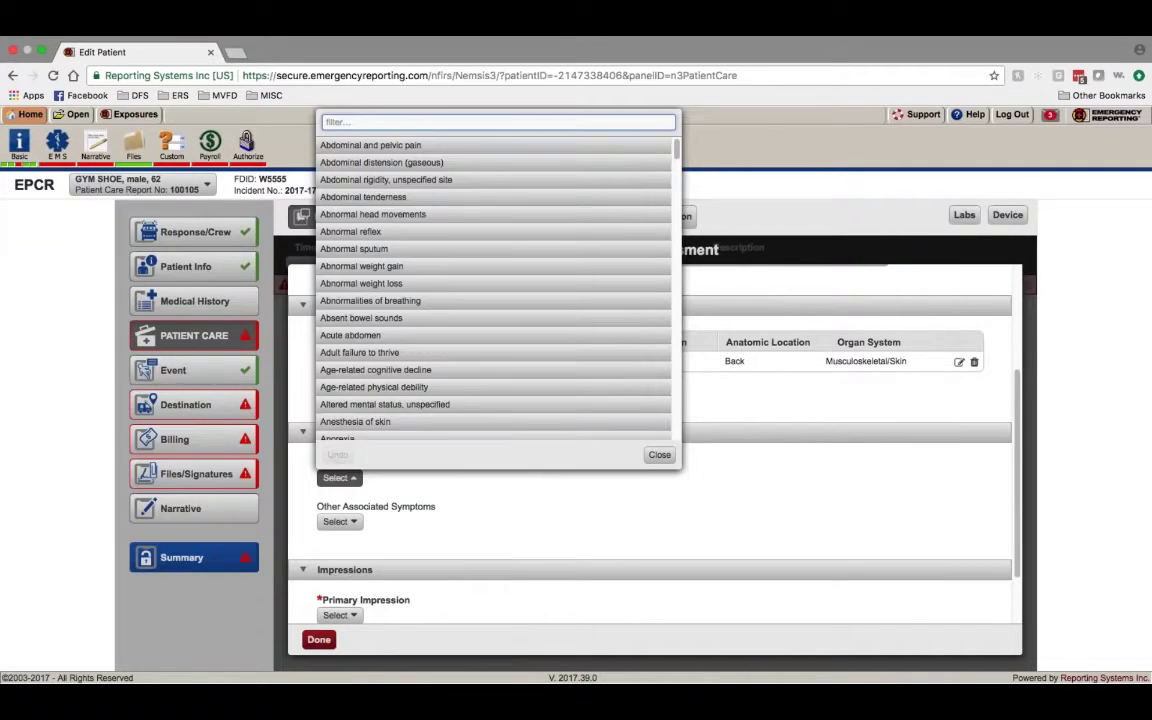
pyautogui.write('pain')
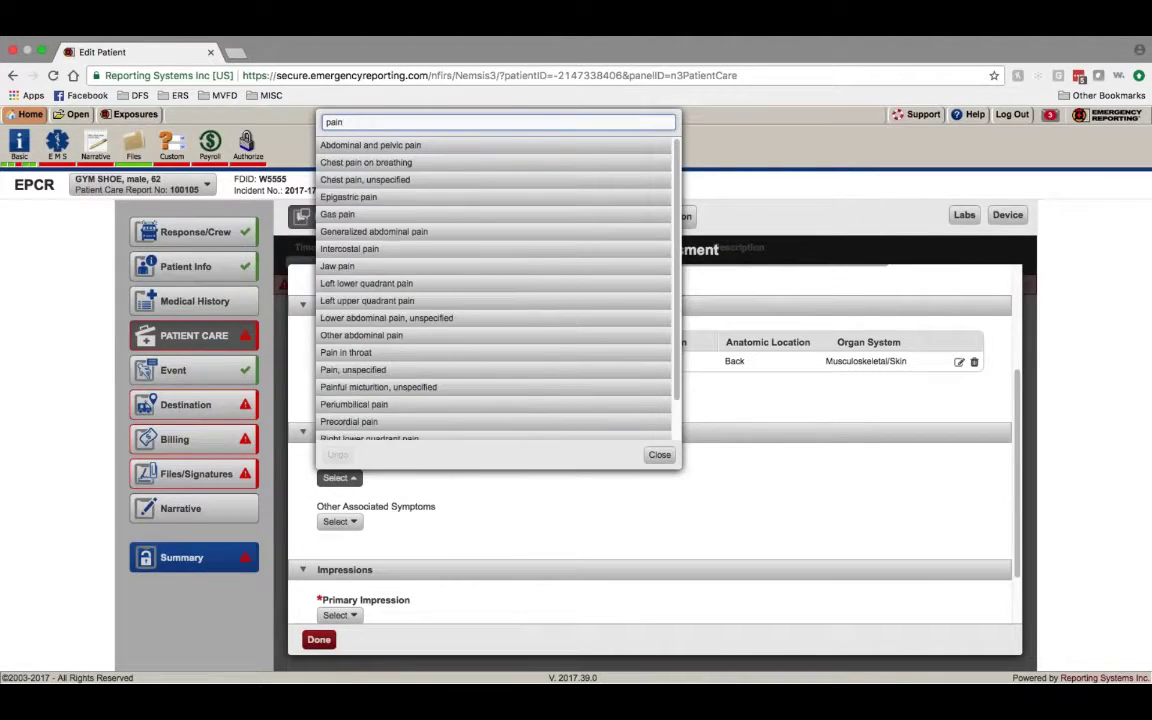
pyautogui.click(409, 371)
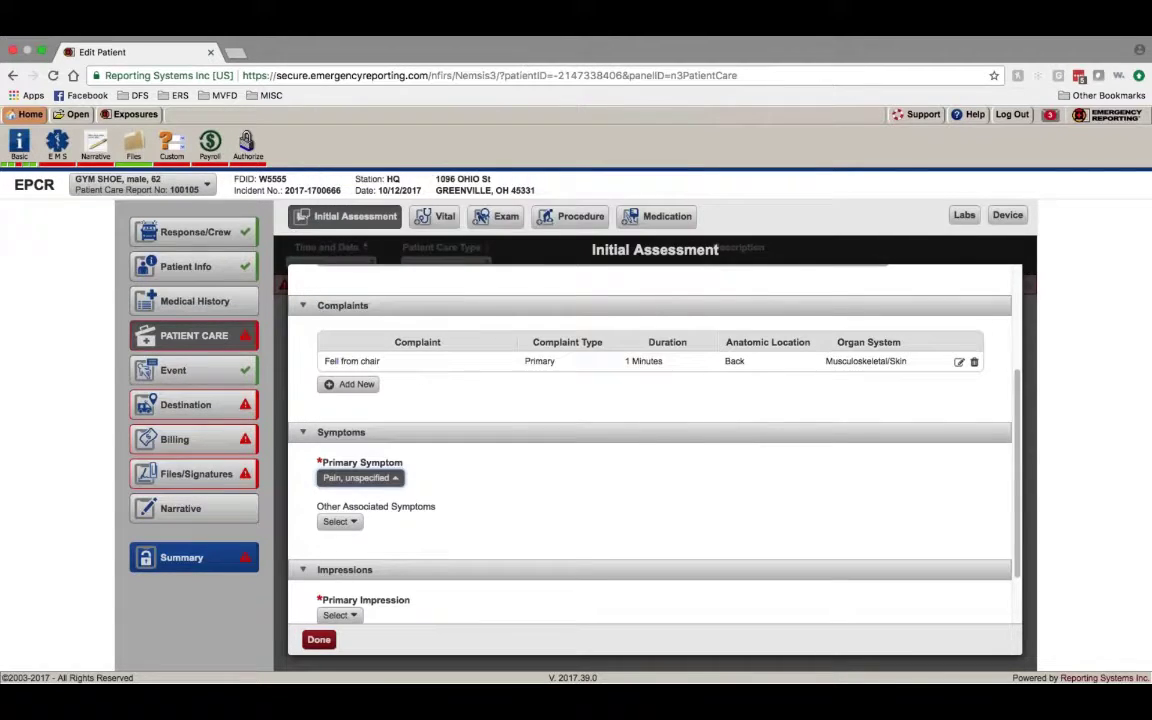
# Step: Browse the unfiltered list of primary symptom choices, keeping the current selection
pyautogui.click(355, 477)
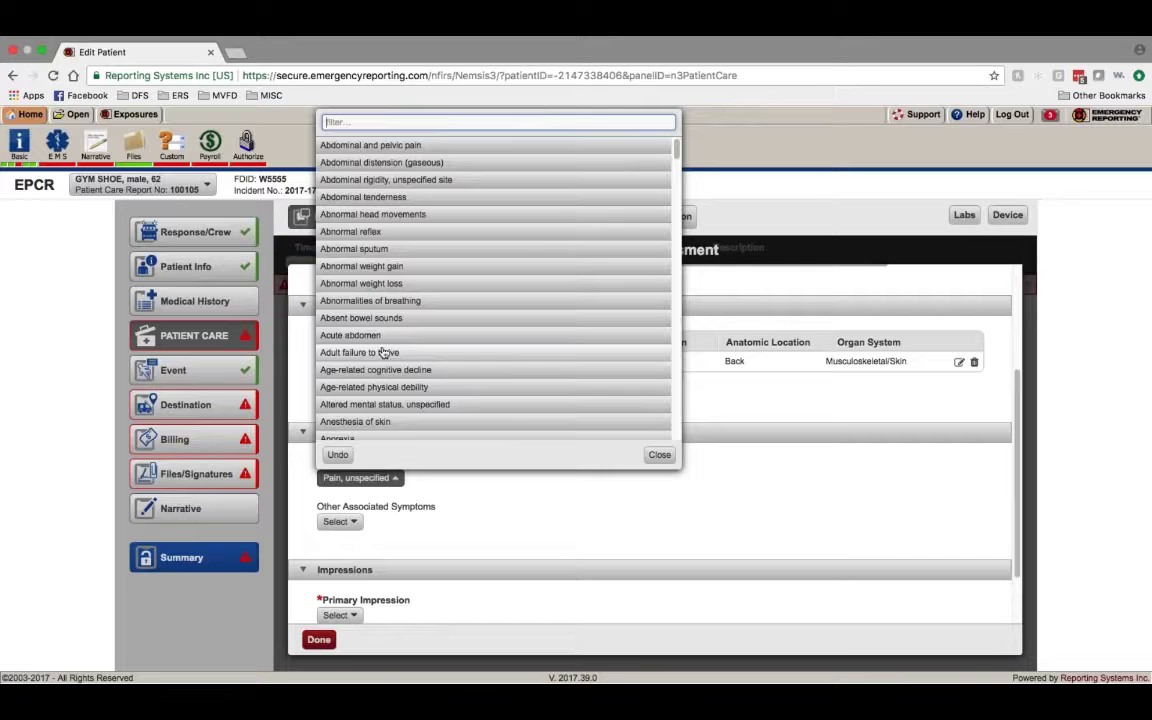
pyautogui.scroll(-4, 392, 354)
pyautogui.scroll(-15, 392, 358)
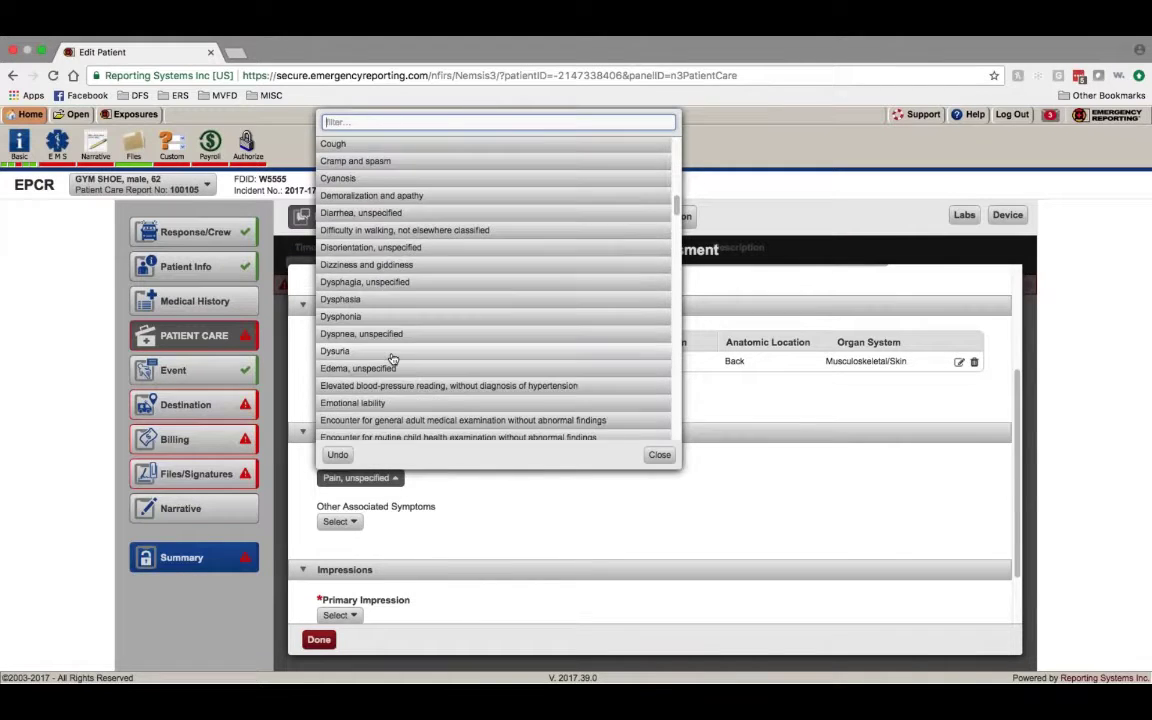
pyautogui.scroll(-10, 392, 358)
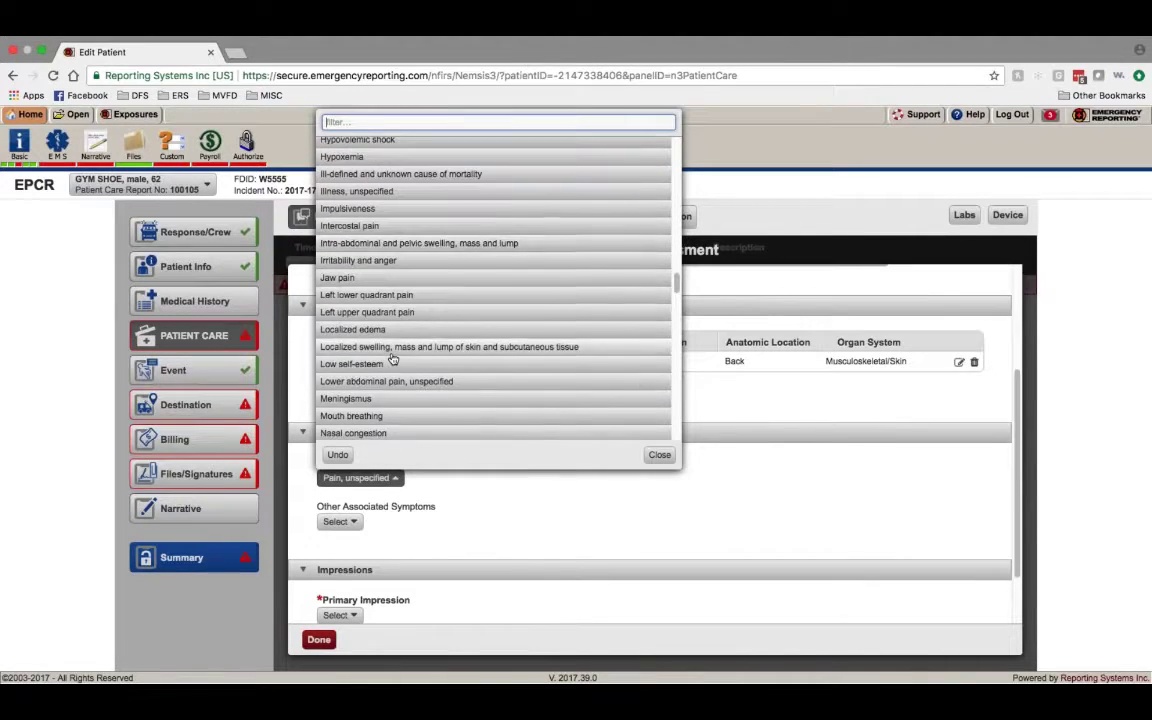
pyautogui.scroll(-5, 392, 358)
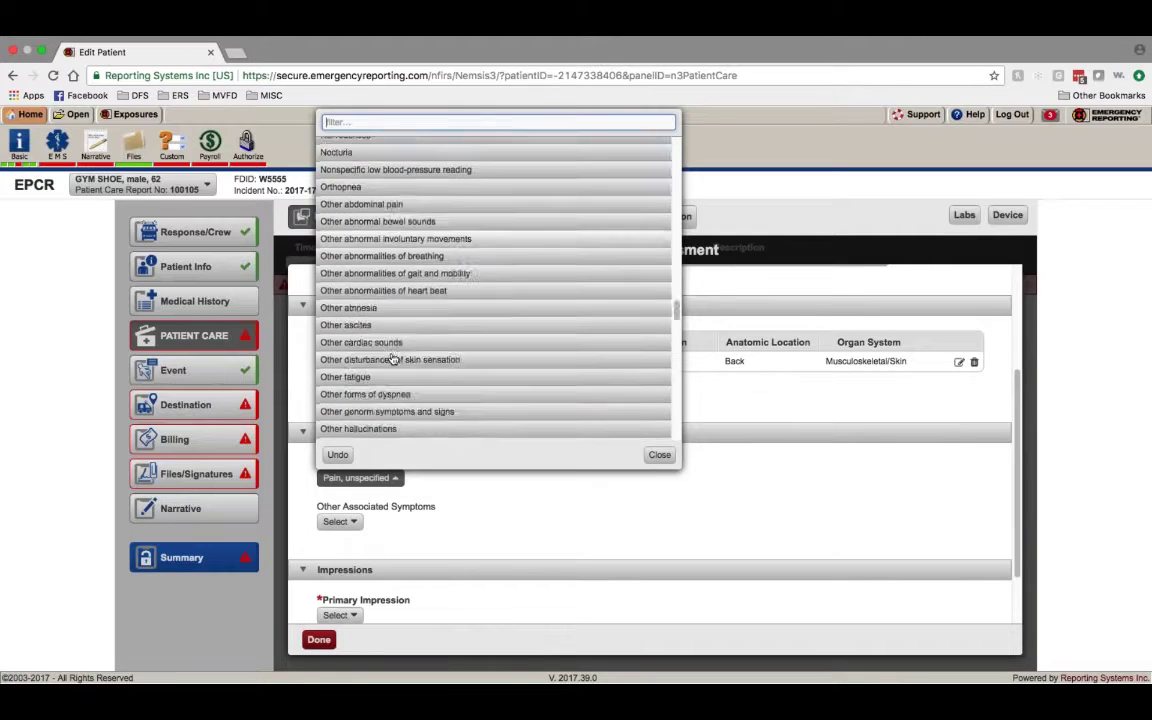
pyautogui.scroll(-4, 392, 358)
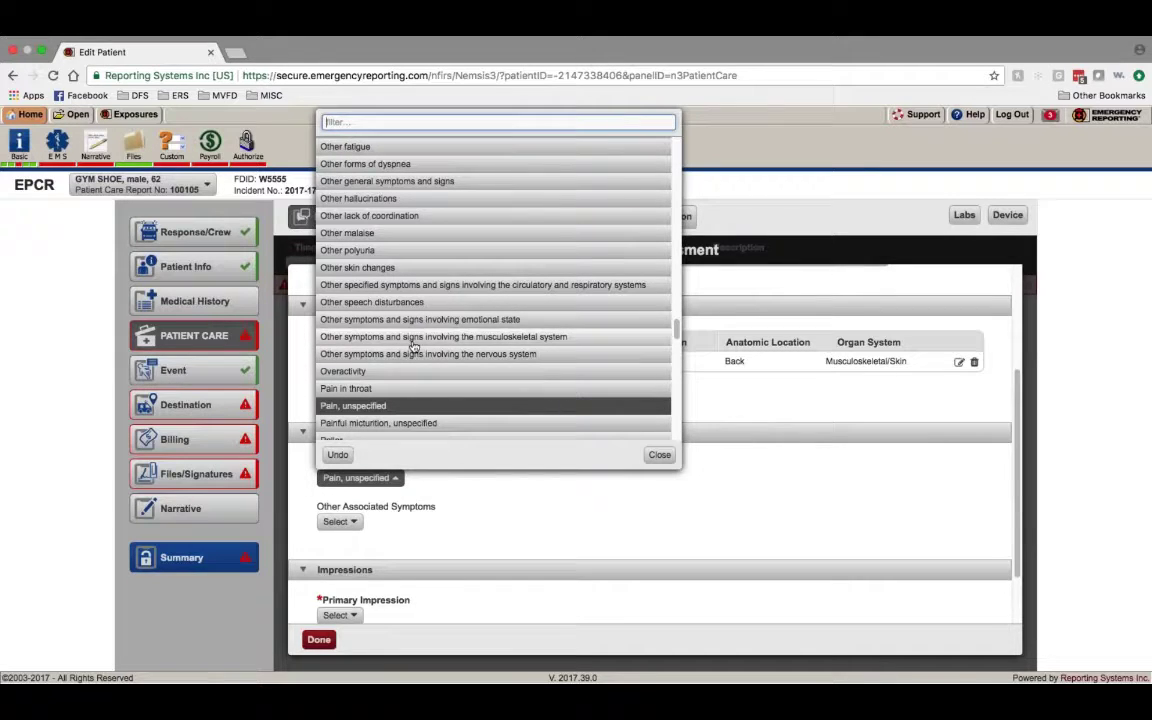
pyautogui.scroll(-5, 445, 378)
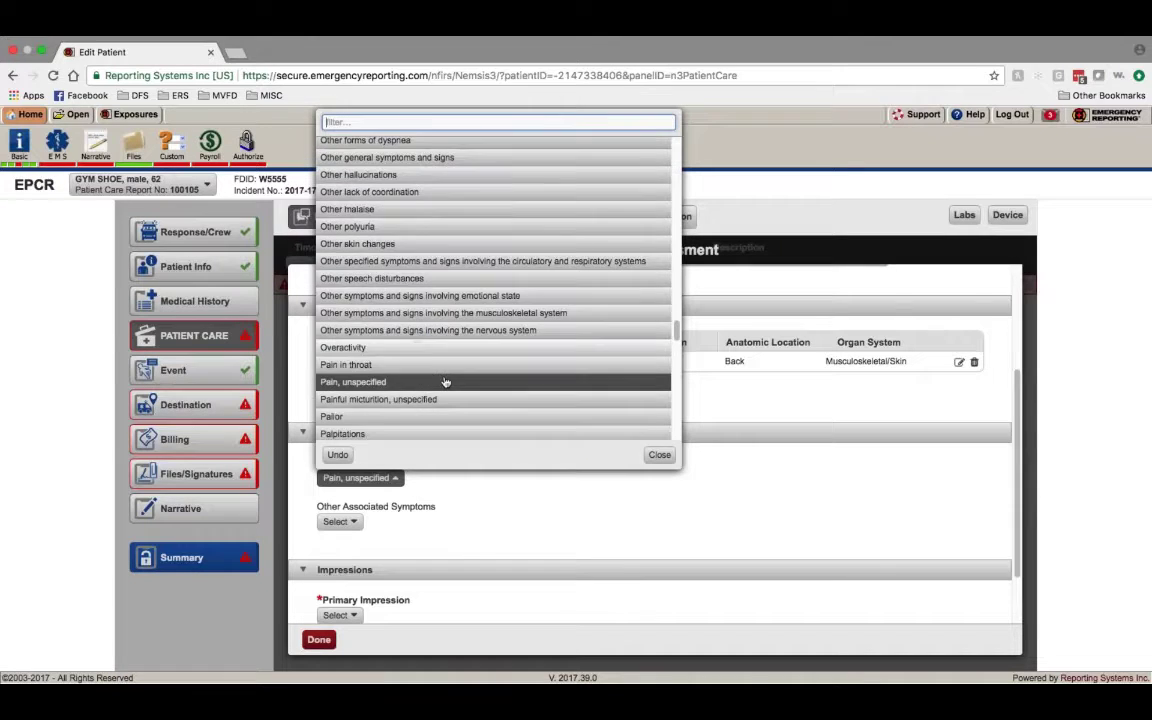
pyautogui.scroll(-5, 447, 378)
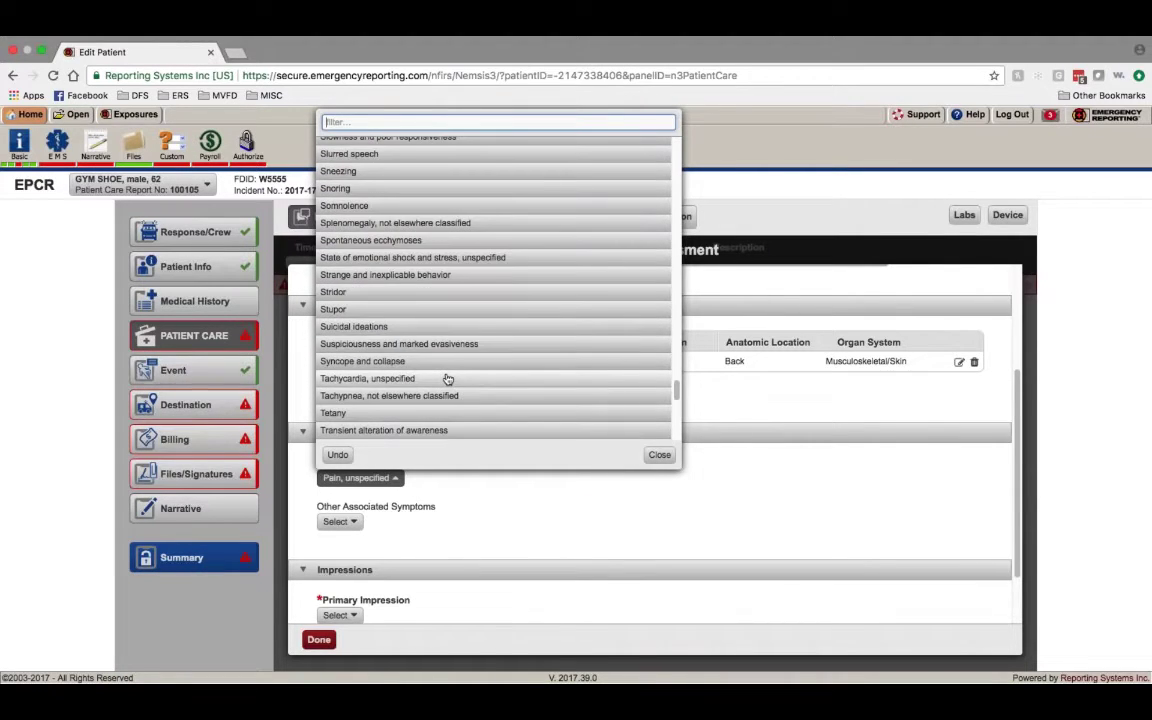
pyautogui.scroll(10, 445, 374)
pyautogui.scroll(8, 445, 372)
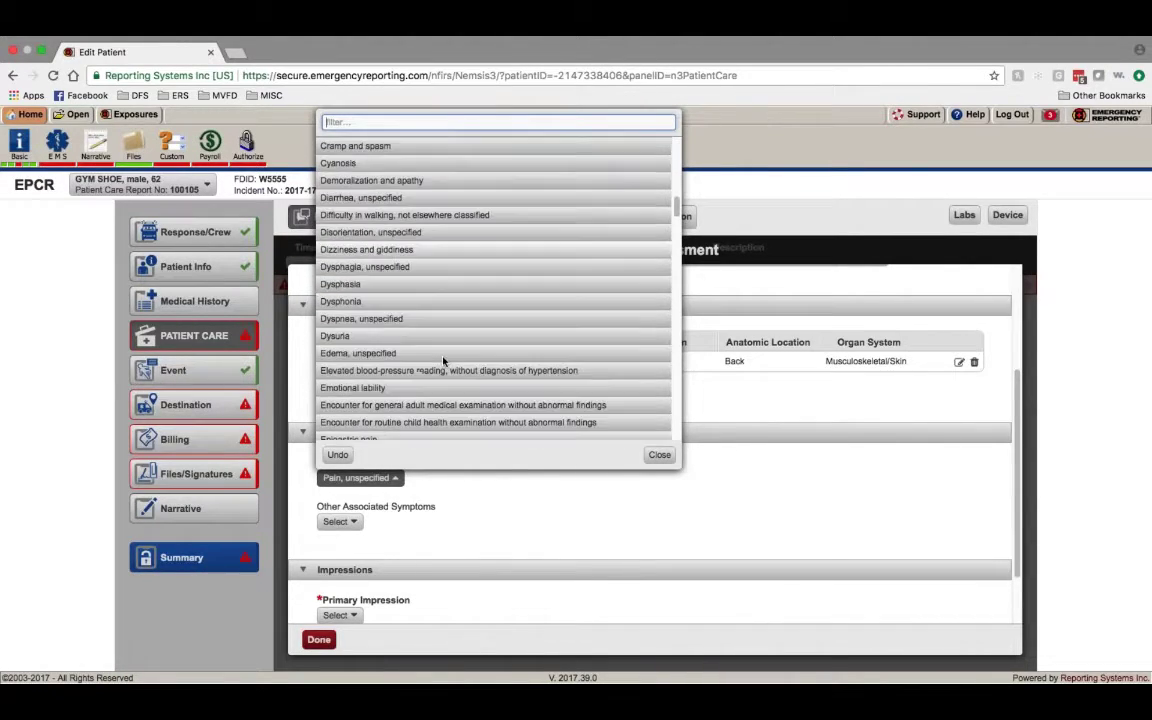
pyautogui.scroll(-5, 443, 362)
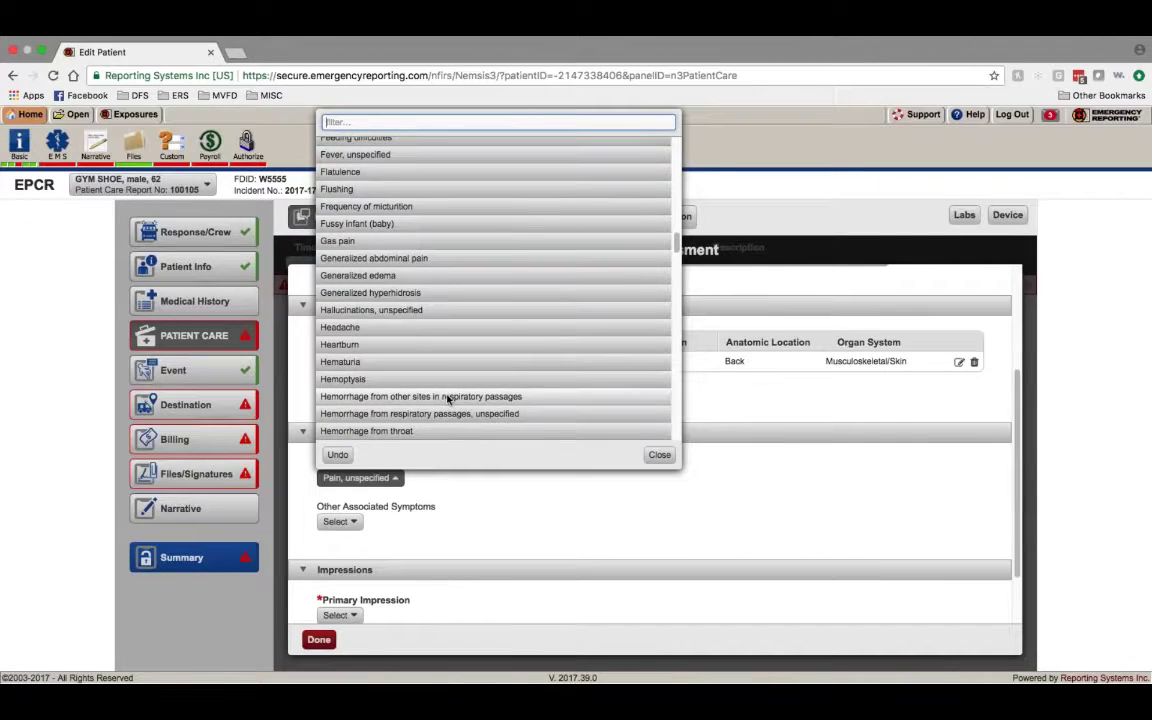
pyautogui.scroll(-1, 460, 425)
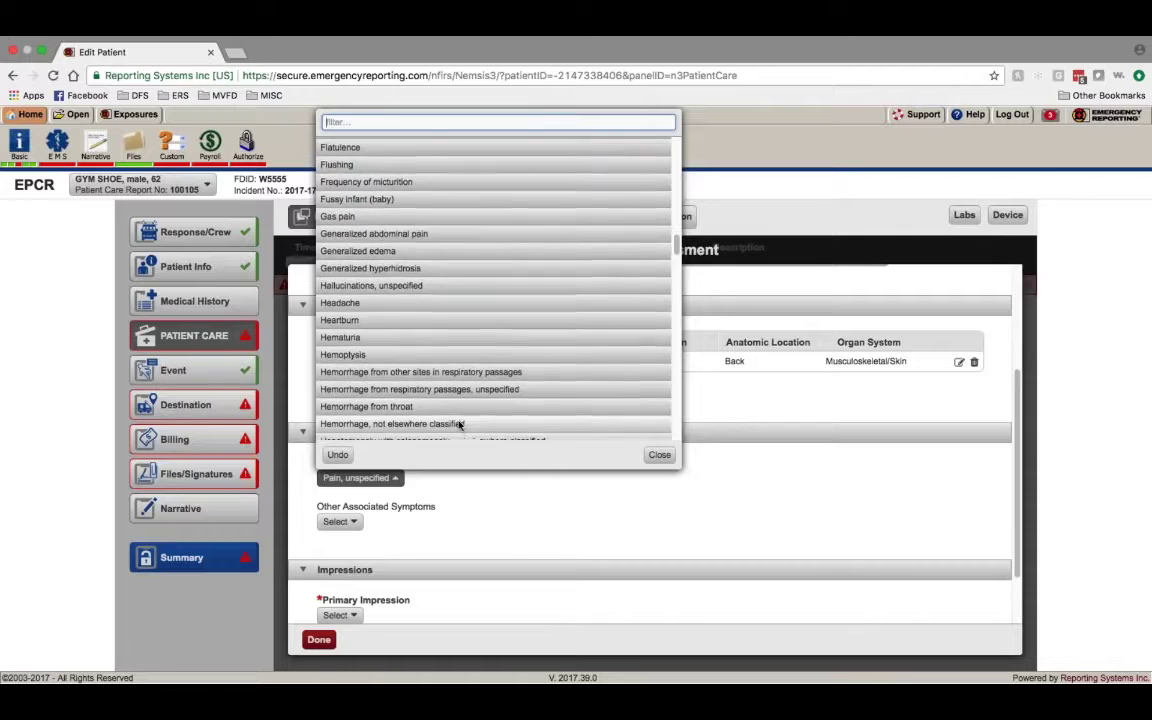
pyautogui.scroll(-10, 440, 400)
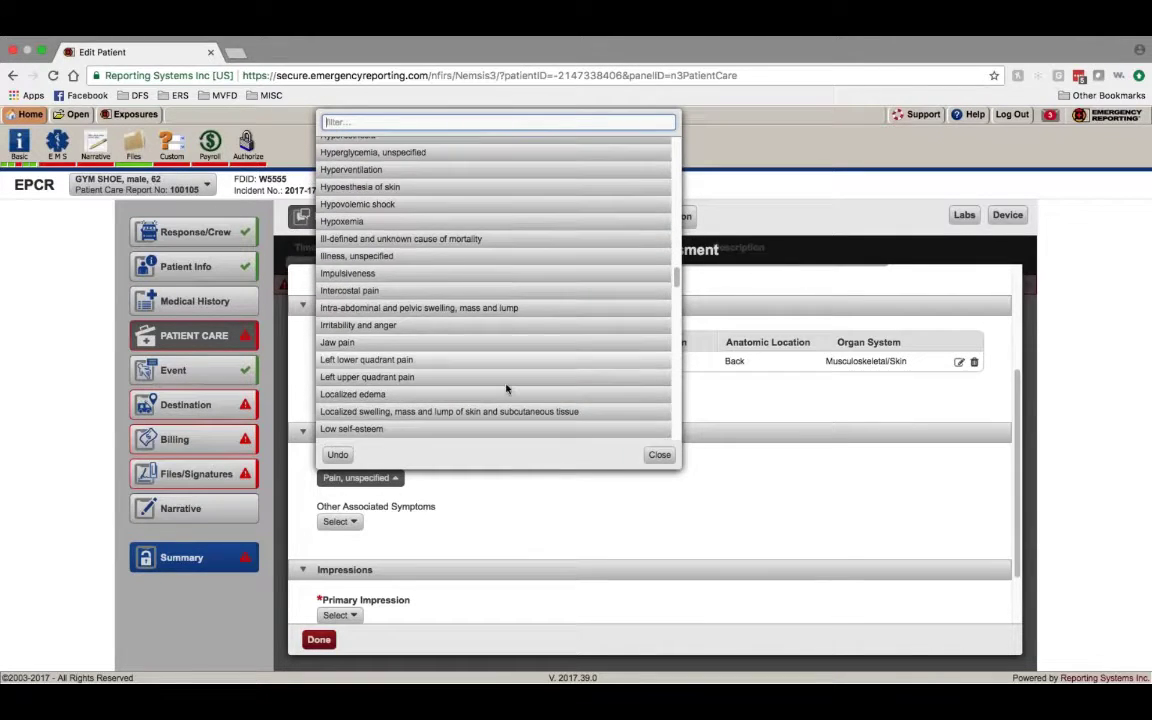
pyautogui.click(571, 465)
# Step: Set the primary impression to "Injury of lower back" from the Injury category
pyautogui.scroll(-3, 571, 465)
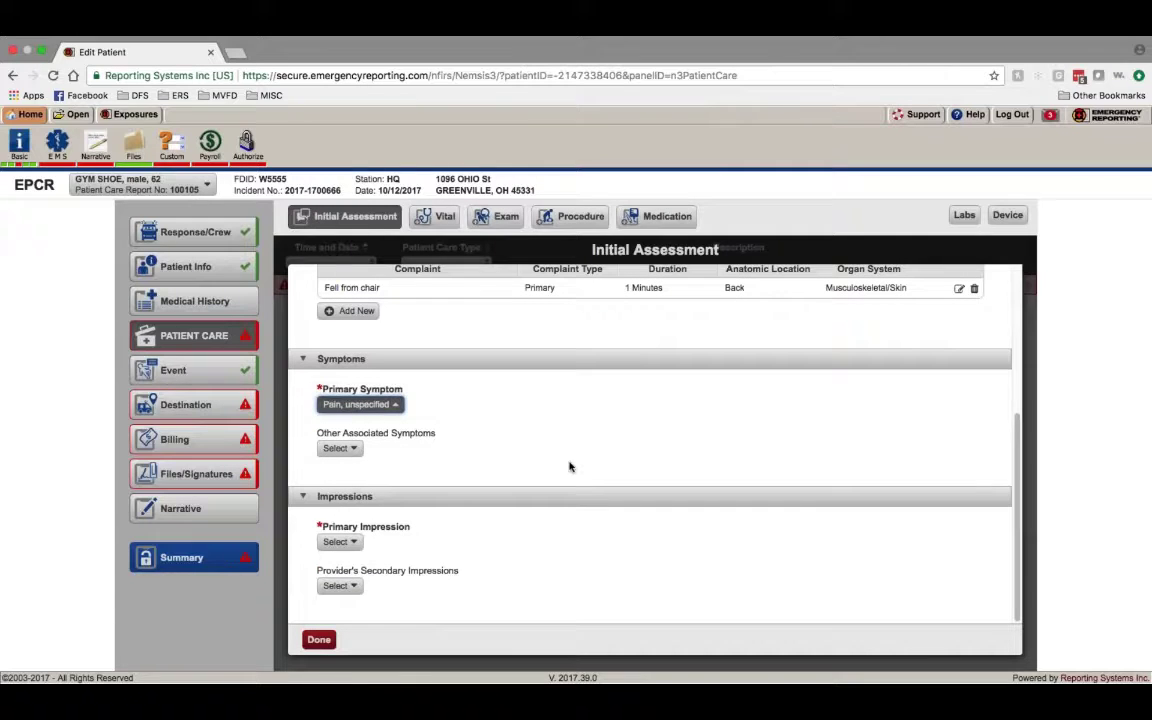
pyautogui.click(340, 542)
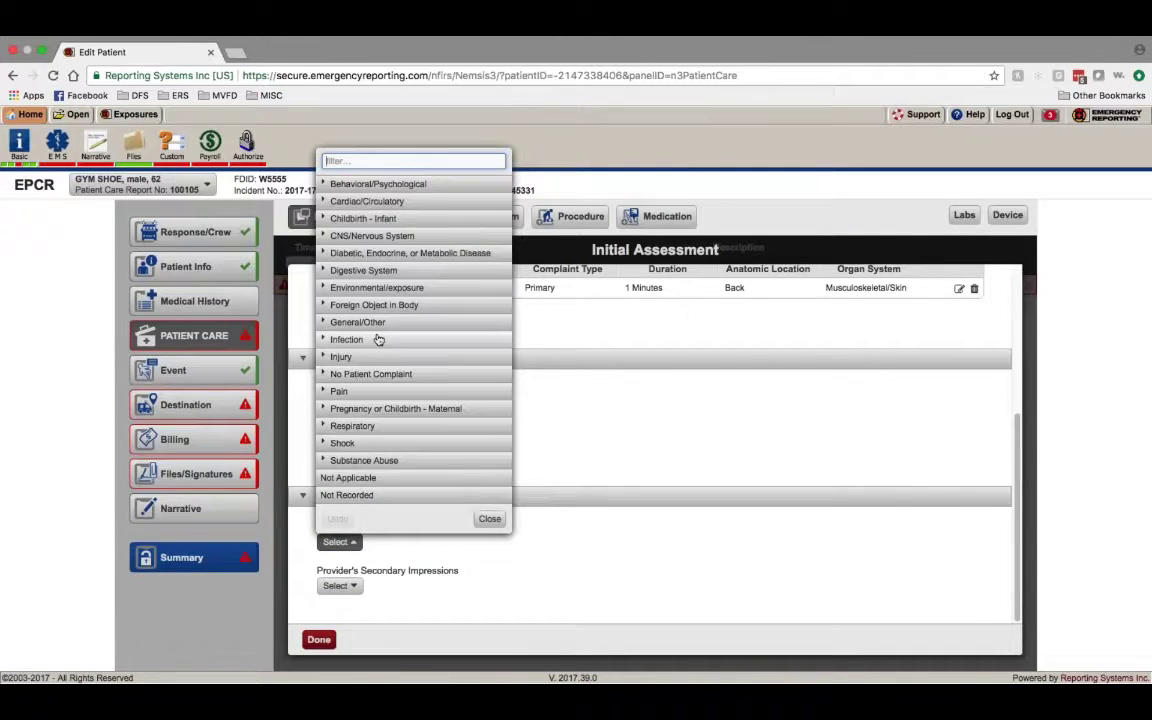
pyautogui.click(362, 360)
pyautogui.scroll(-5, 427, 364)
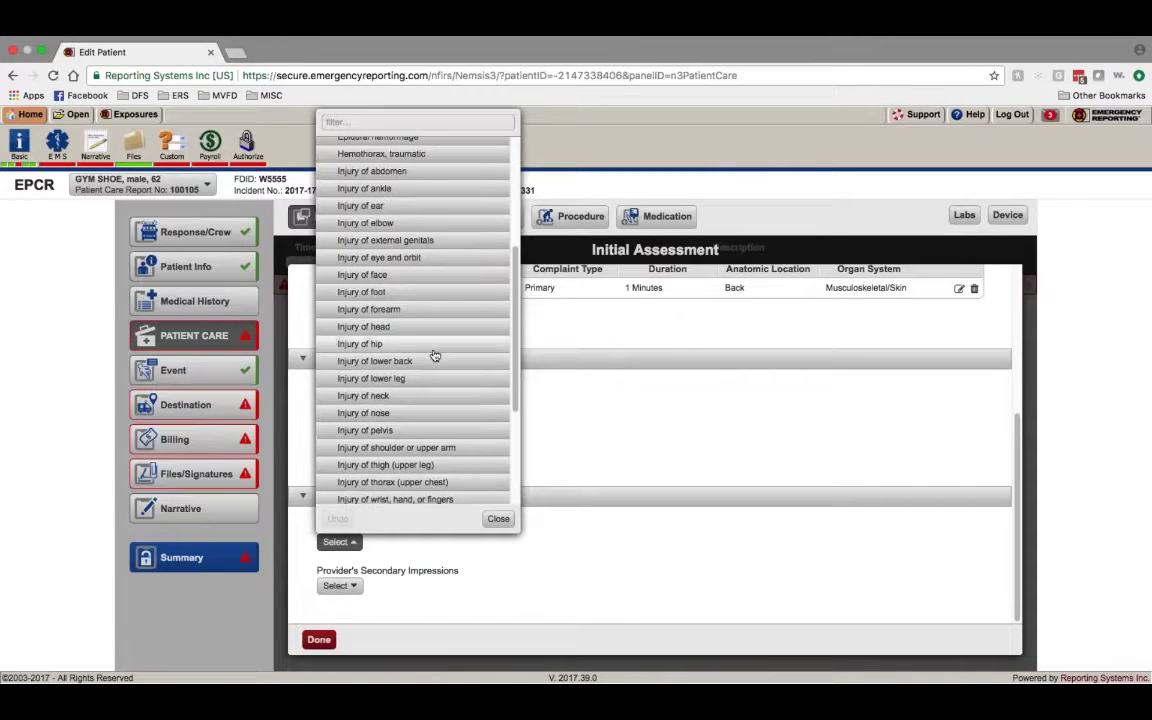
pyautogui.click(426, 362)
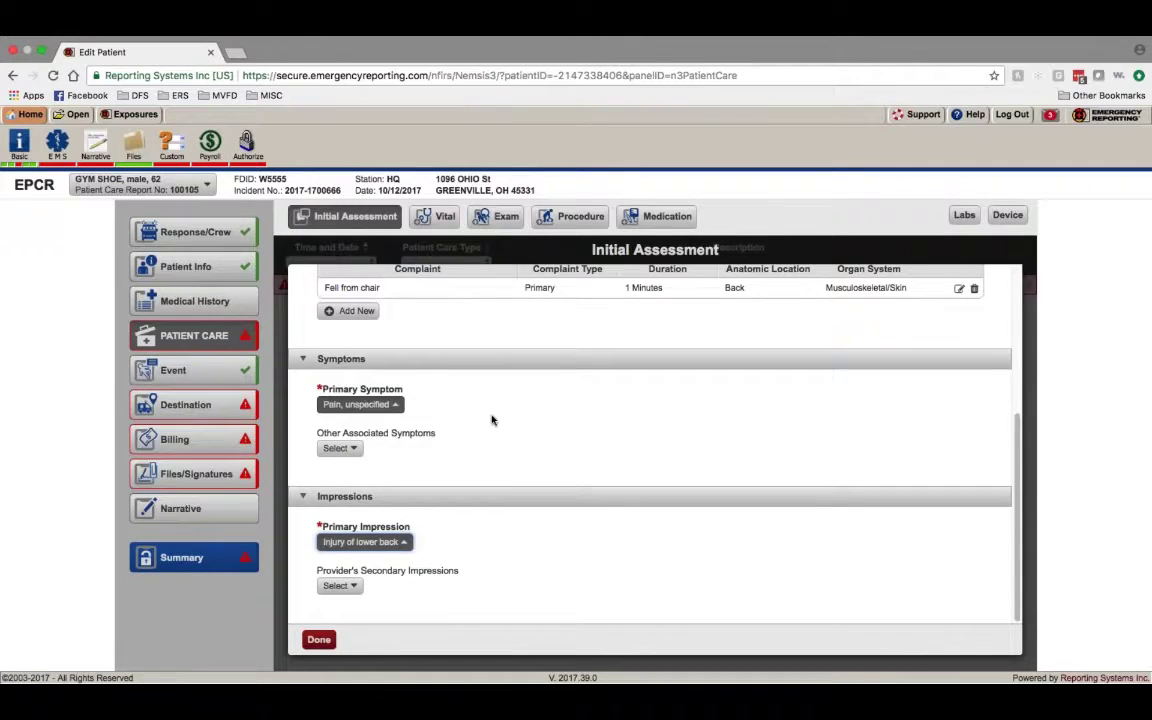
# Step: Browse the primary impression categories, including Injury and CNS/Nervous System, keeping the current selection
pyautogui.click(364, 541)
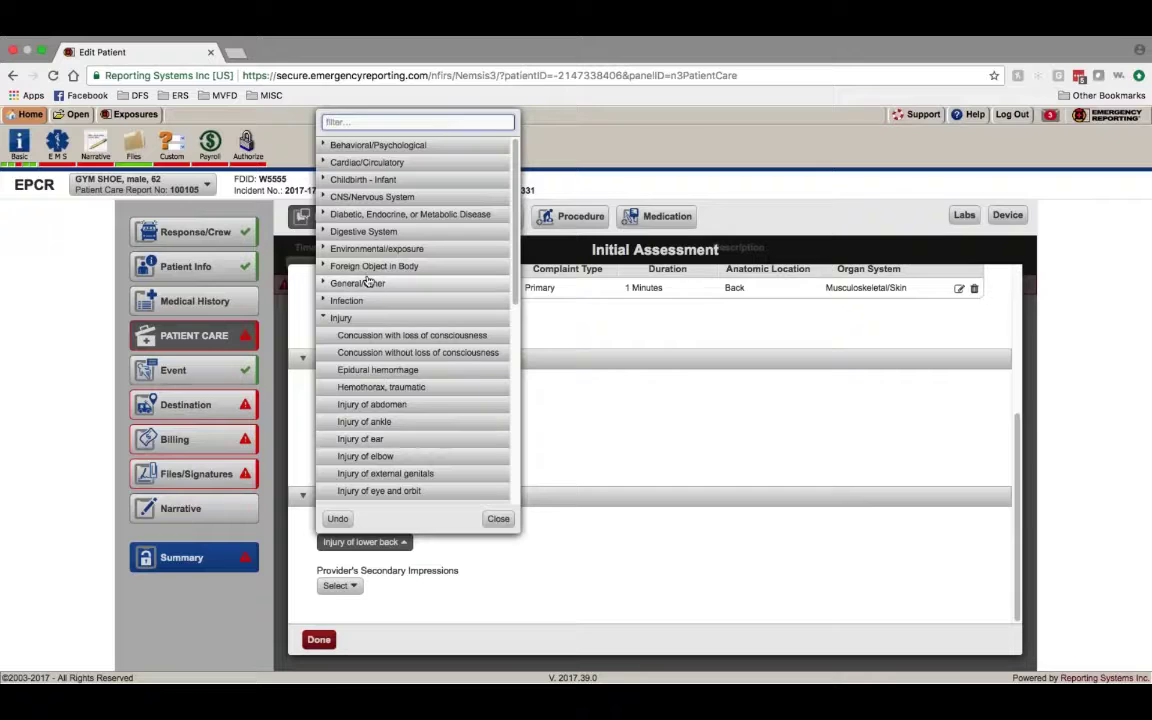
pyautogui.click(352, 320)
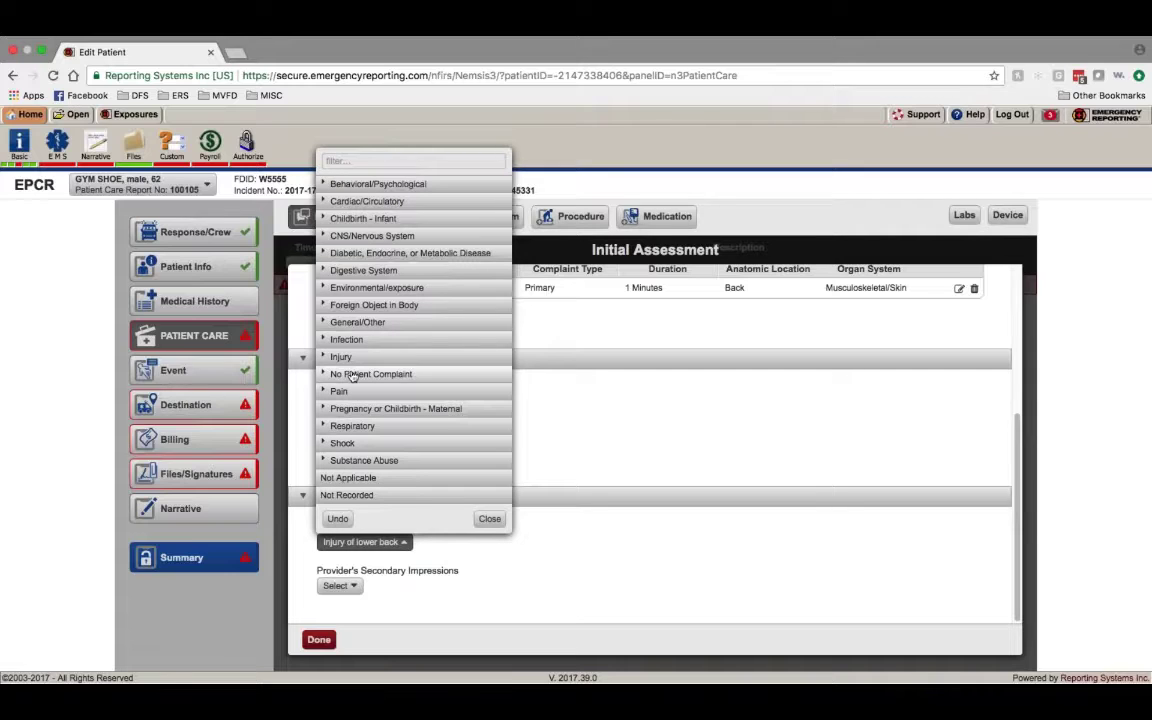
pyautogui.click(360, 236)
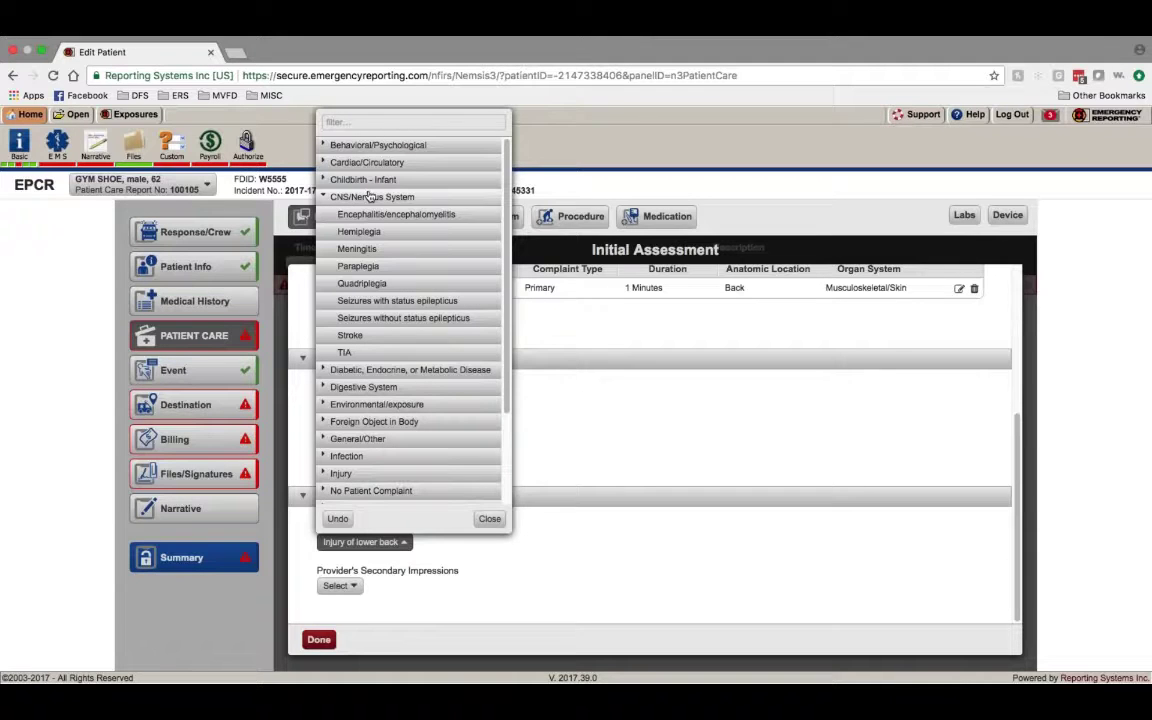
pyautogui.click(369, 197)
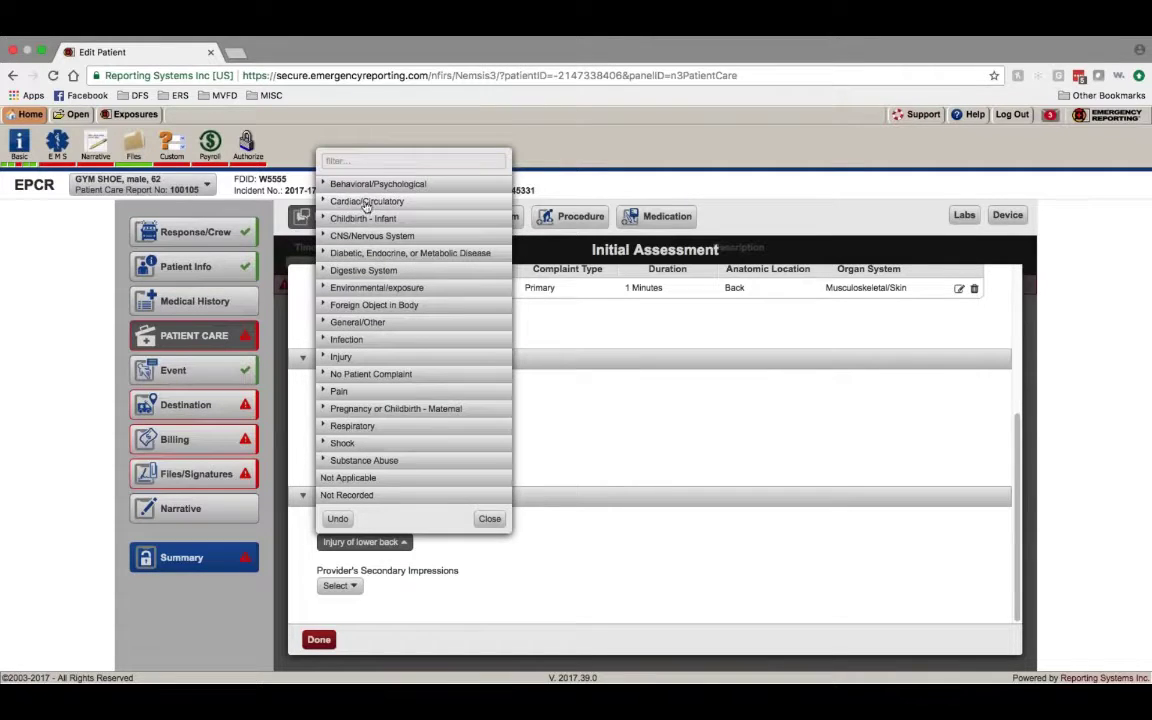
pyautogui.click(385, 541)
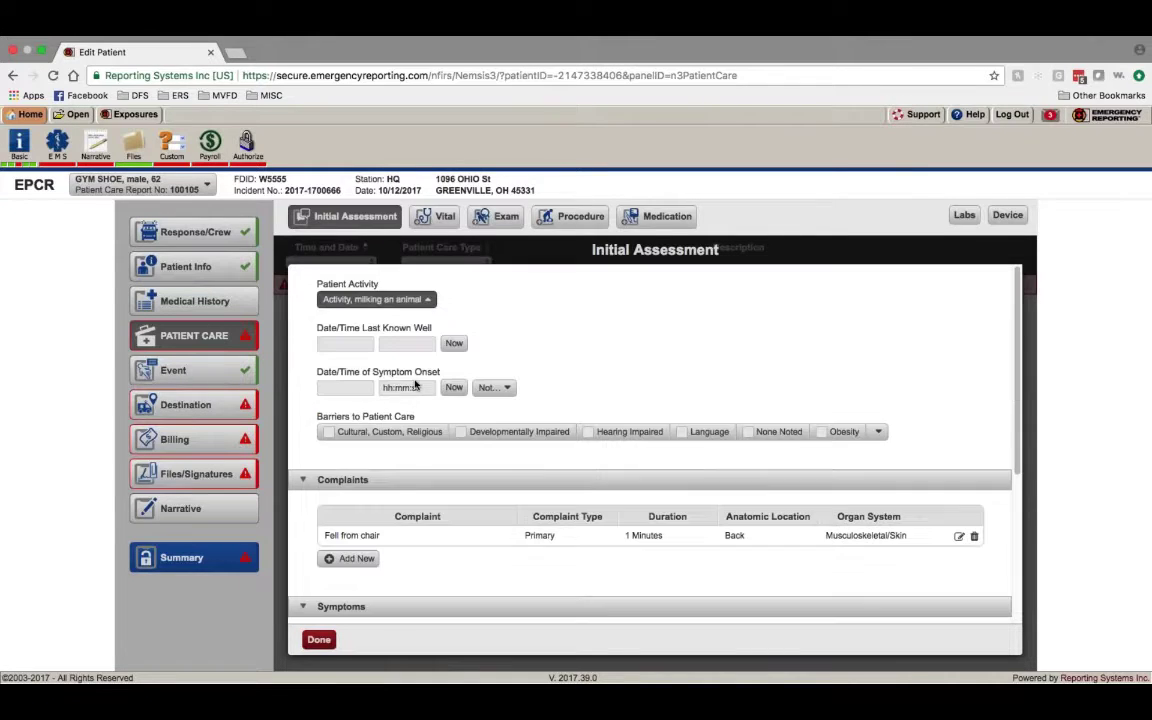
# Step: Review the initial assessment entries and finish the assessment
pyautogui.scroll(5, 639, 304)
pyautogui.scroll(-5, 639, 400)
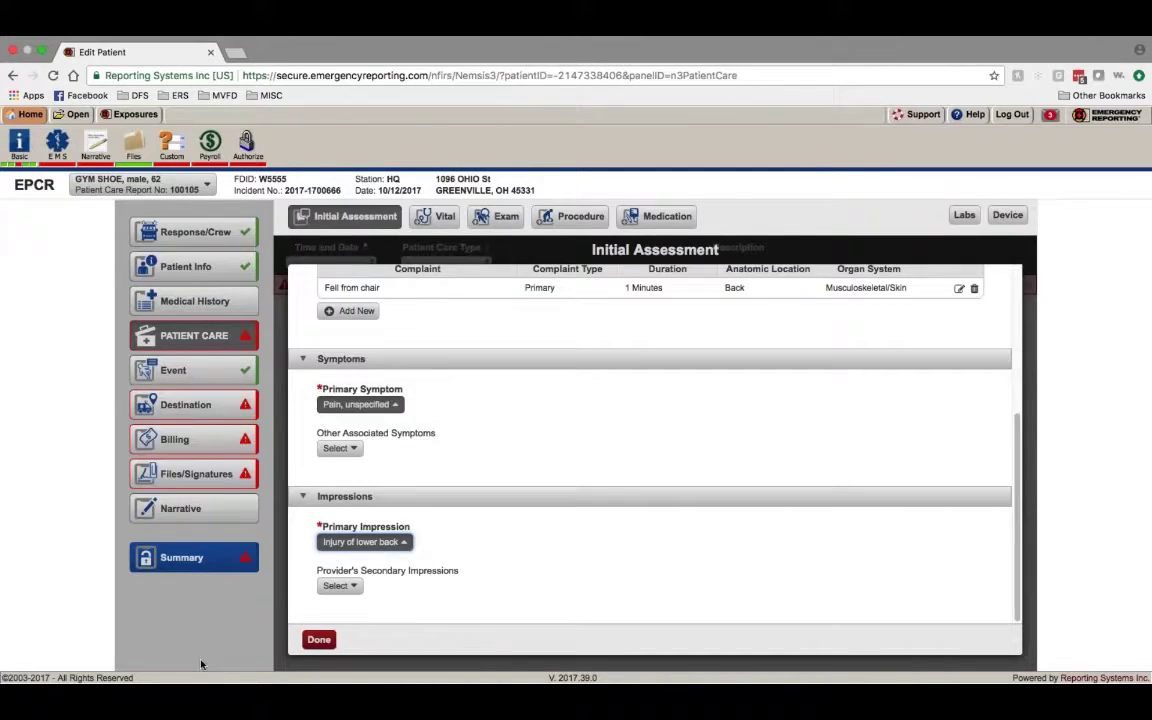
pyautogui.click(319, 639)
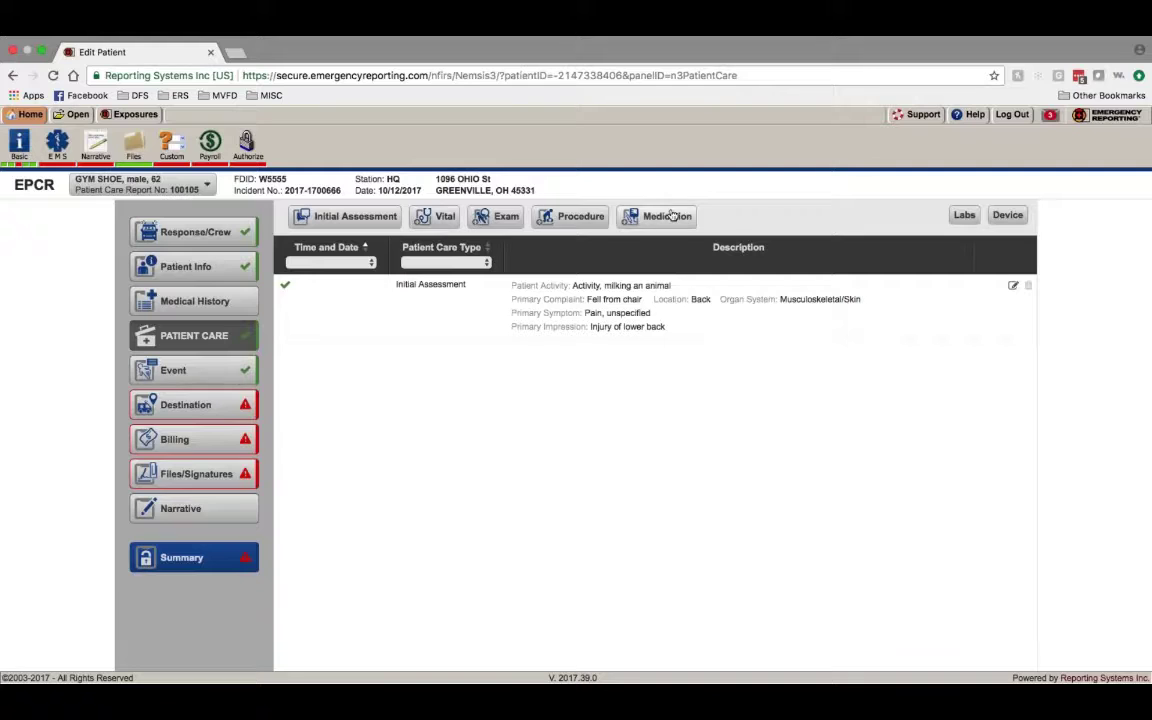
# Step: Review the Medical History section, from the information source and allergies through medications and last oral intake
pyautogui.click(426, 221)
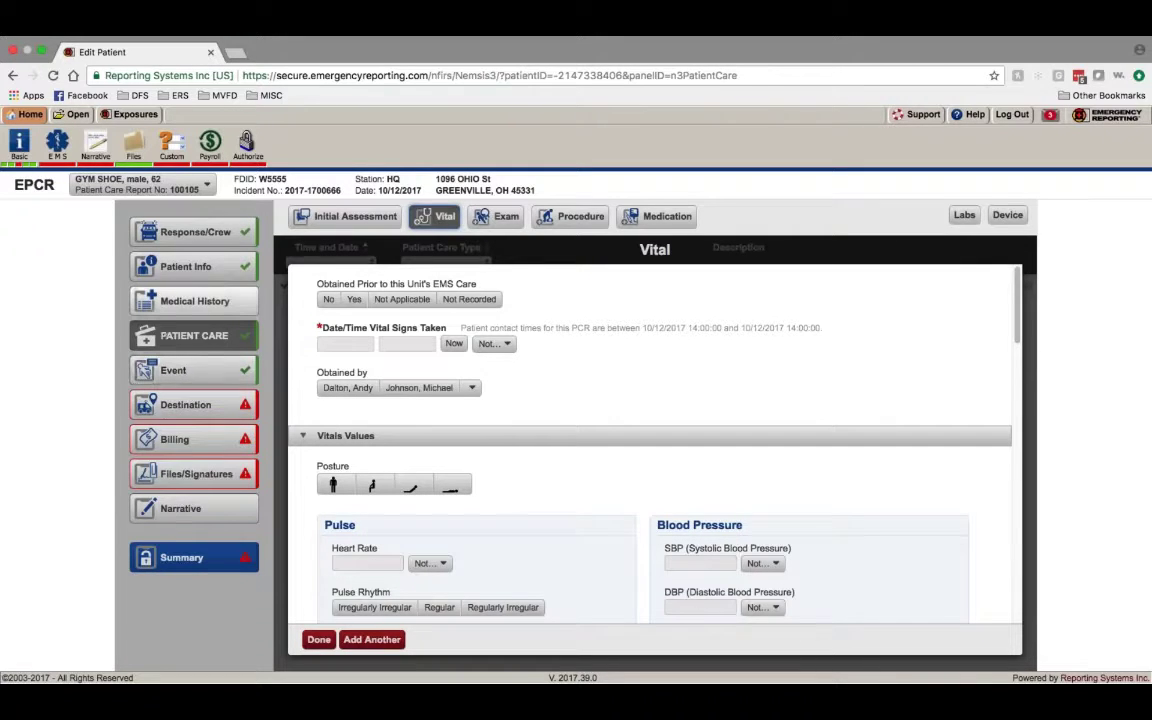
pyautogui.click(163, 307)
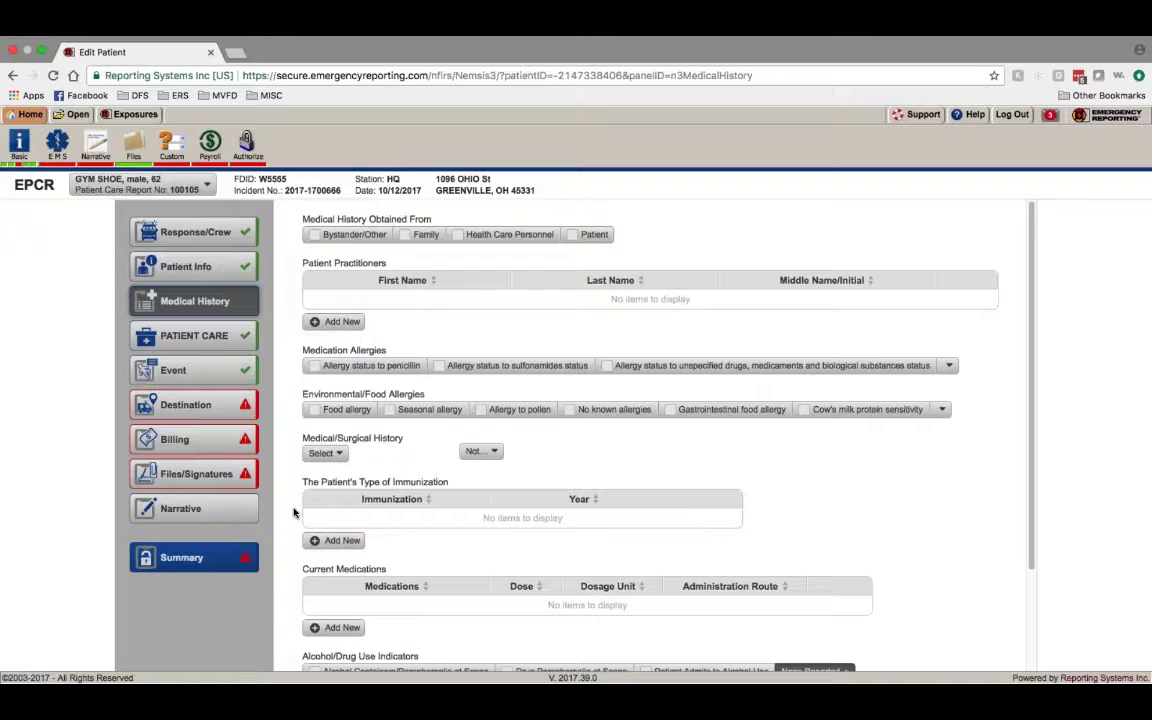
pyautogui.scroll(-3, 293, 513)
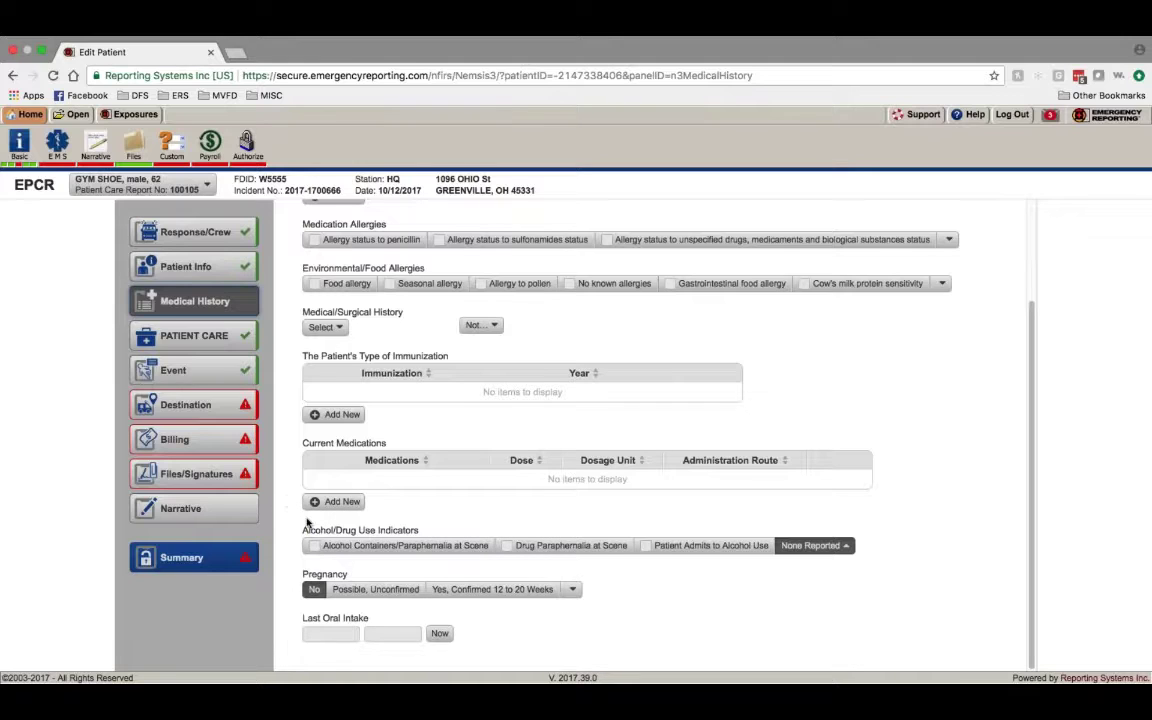
pyautogui.scroll(3, 307, 522)
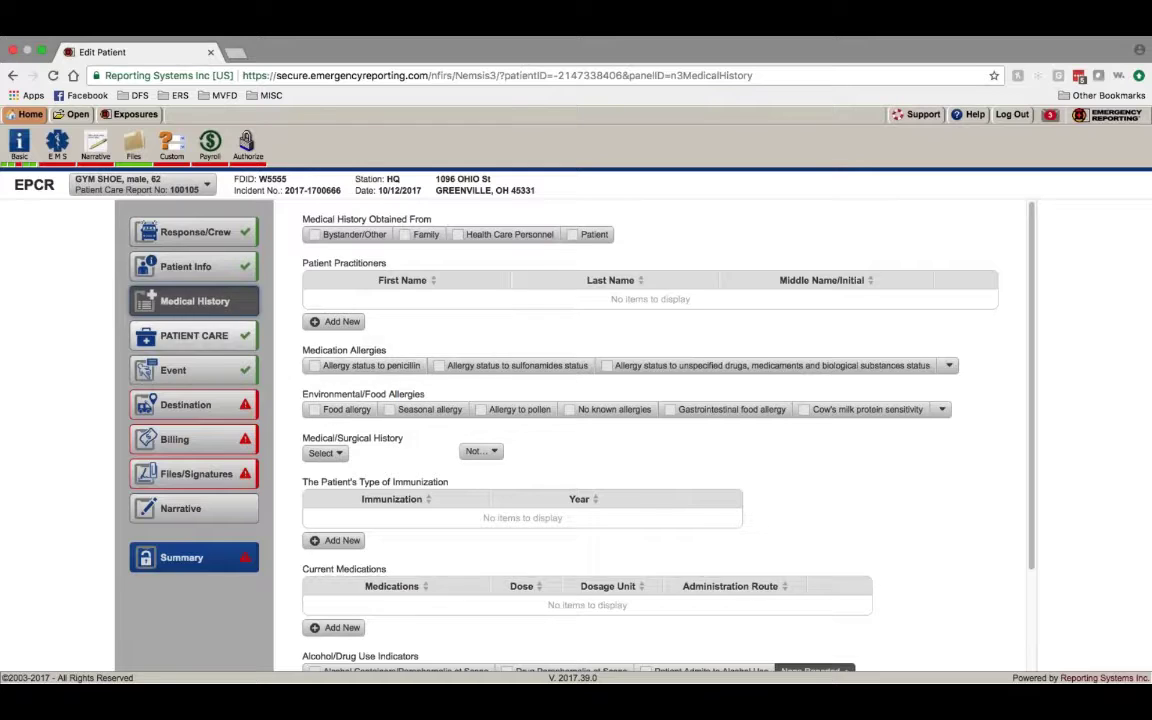
# Step: Start a new vital entry in Patient Care taken 10/12/2017 at 14:00:00 and obtained by the first listed crew member
pyautogui.click(229, 341)
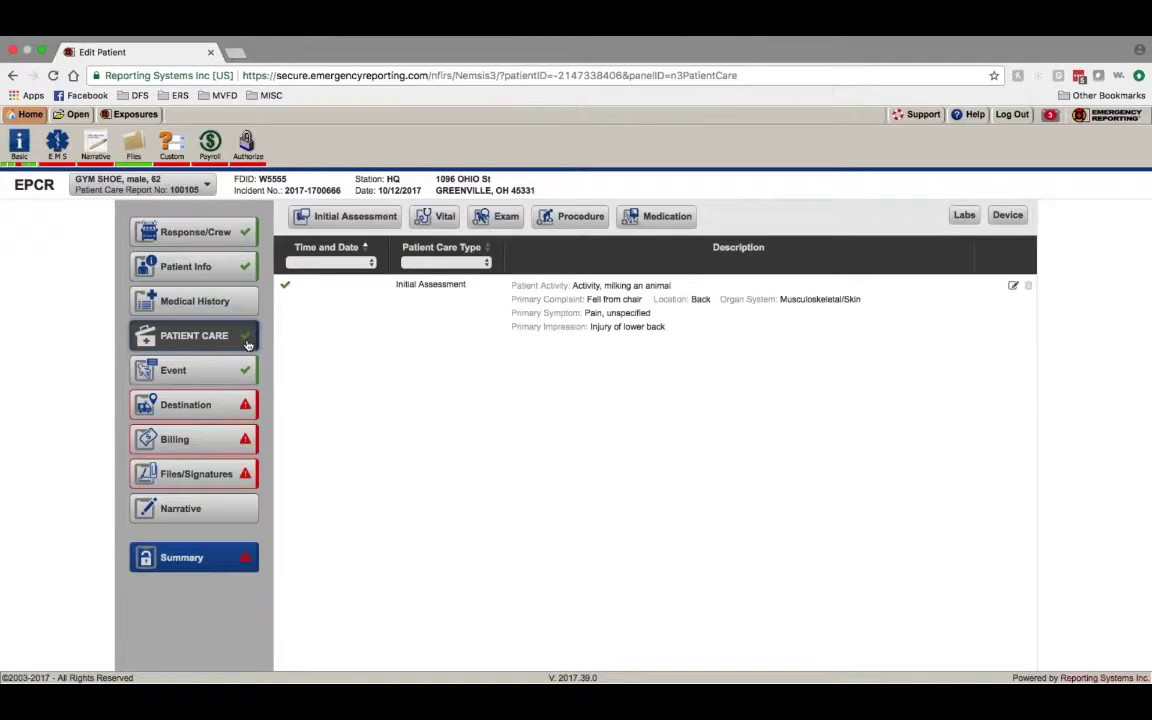
pyautogui.click(434, 217)
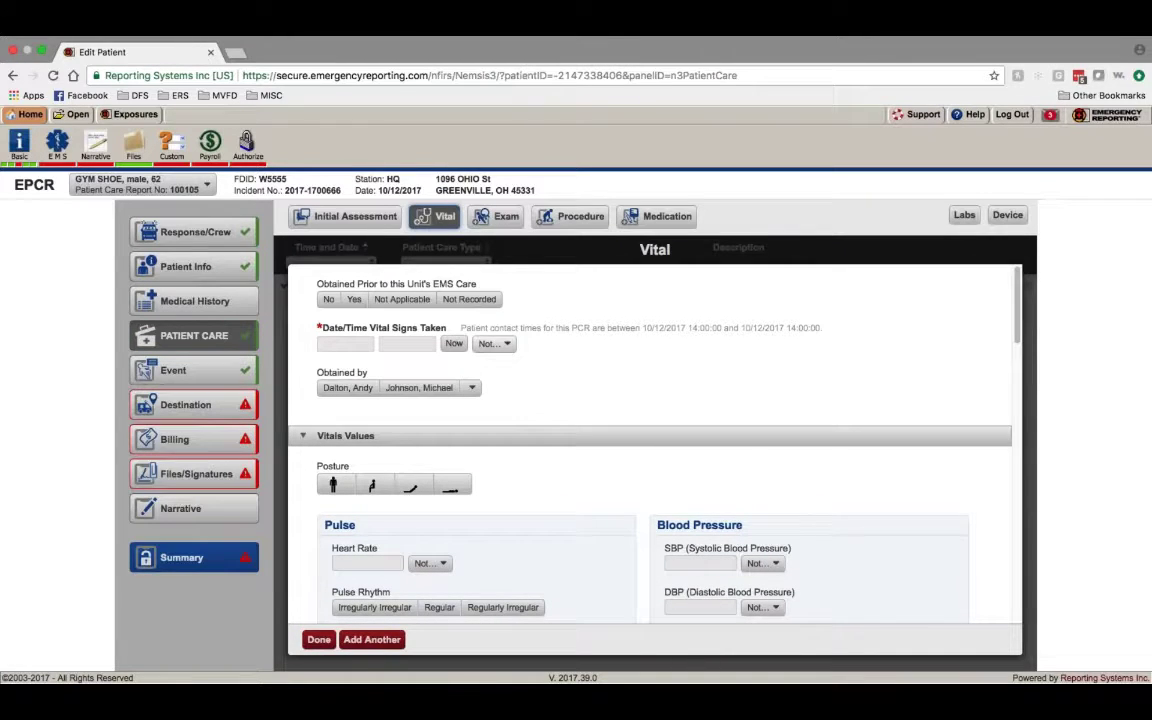
pyautogui.click(454, 343)
pyautogui.click(410, 346)
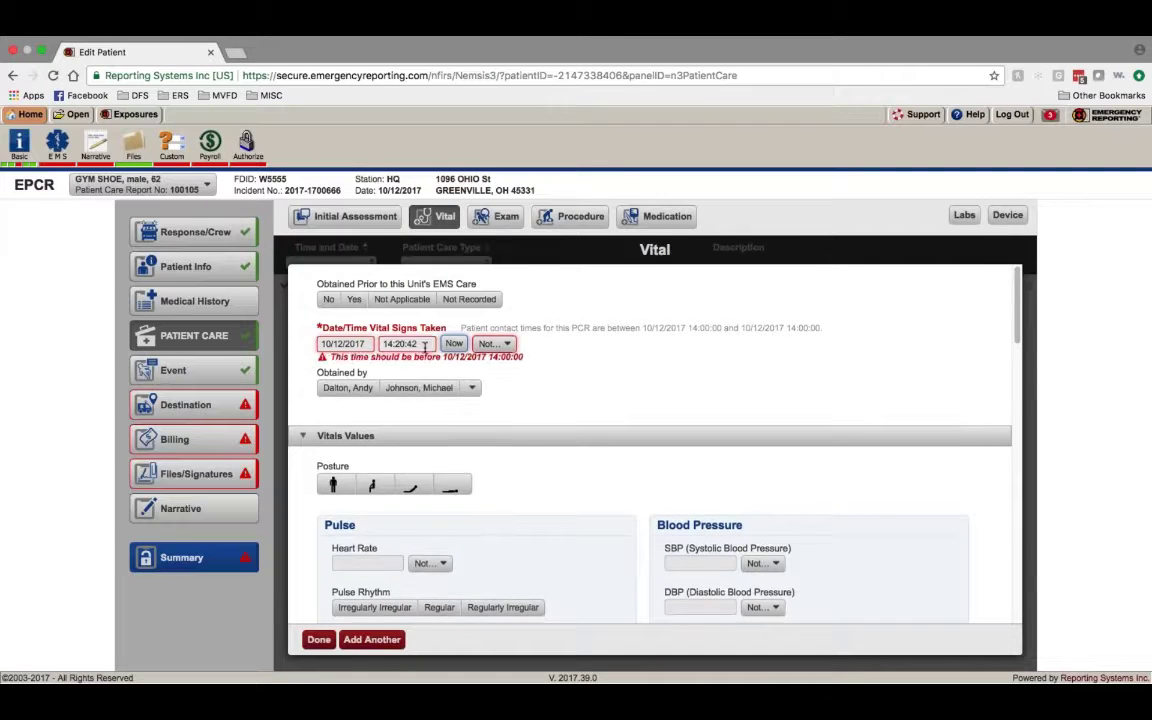
pyautogui.doubleClick(400, 343)
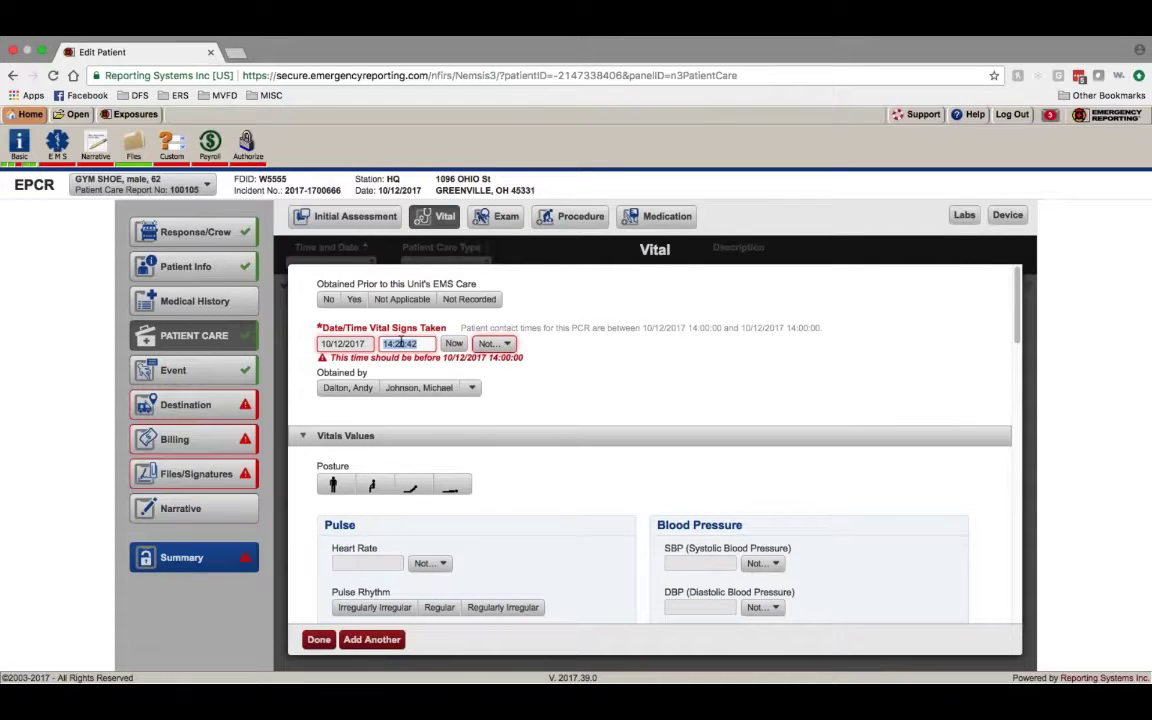
pyautogui.write('14:00:00')
pyautogui.click(347, 387)
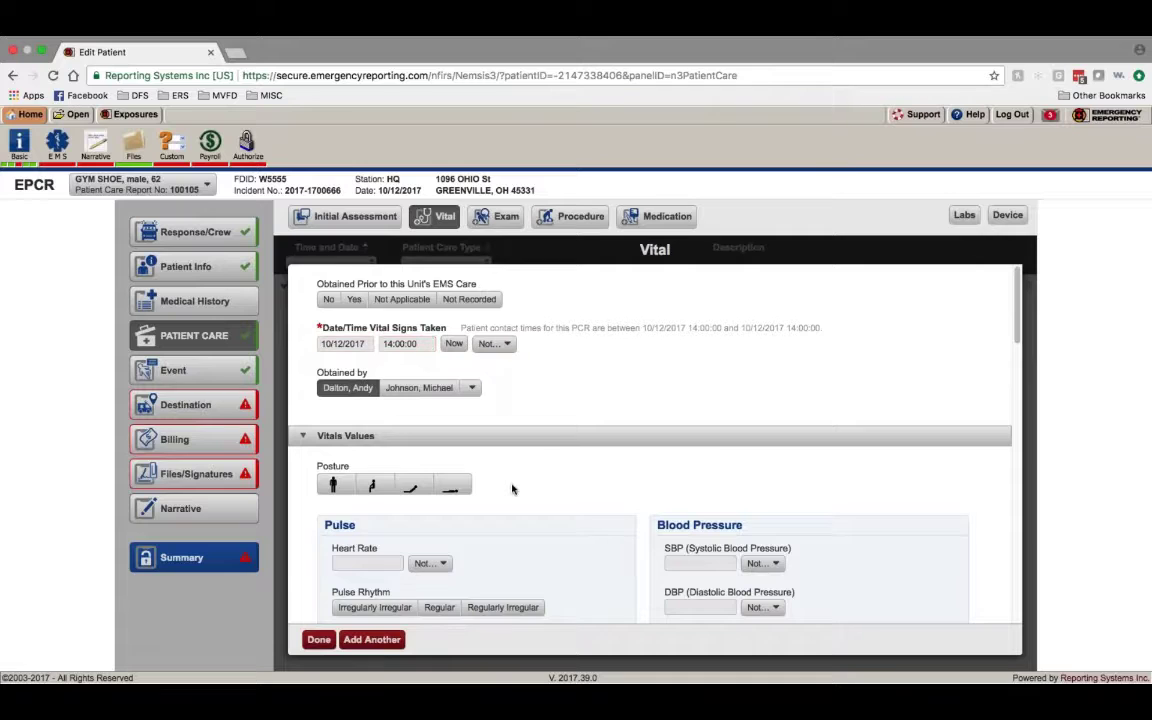
# Step: Record a heart rate of 78 with Regular rhythm, measured by Electronic Monitor - Cardiac
pyautogui.scroll(-2, 527, 520)
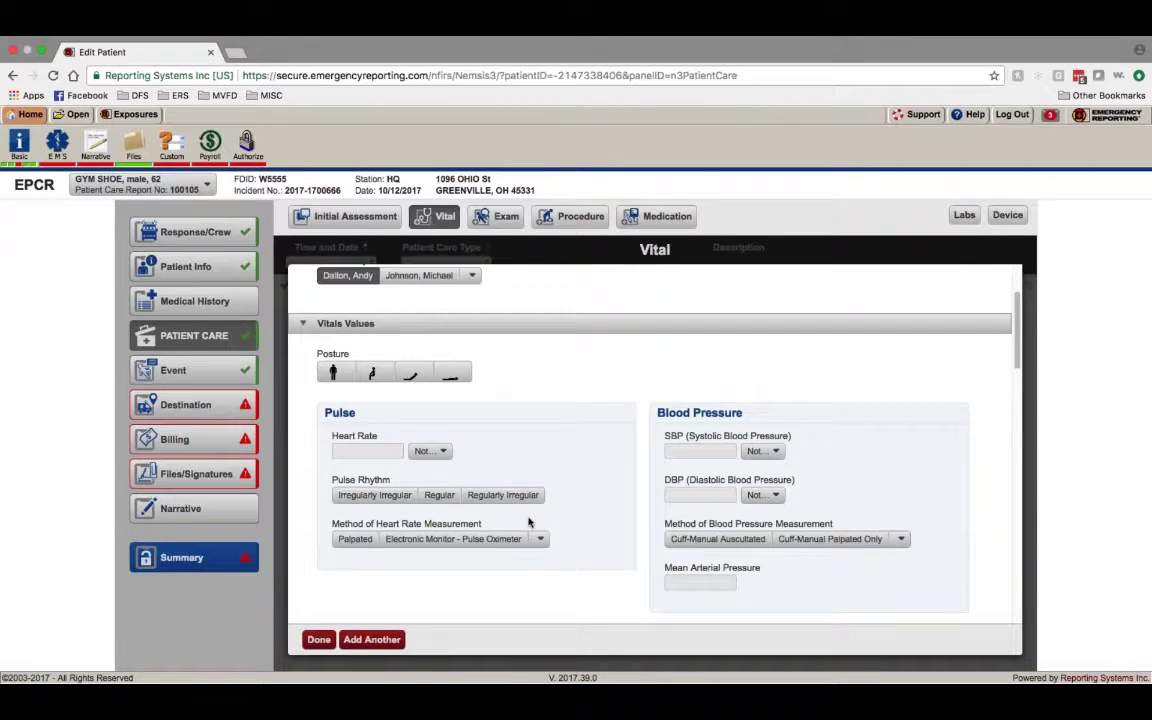
pyautogui.click(378, 452)
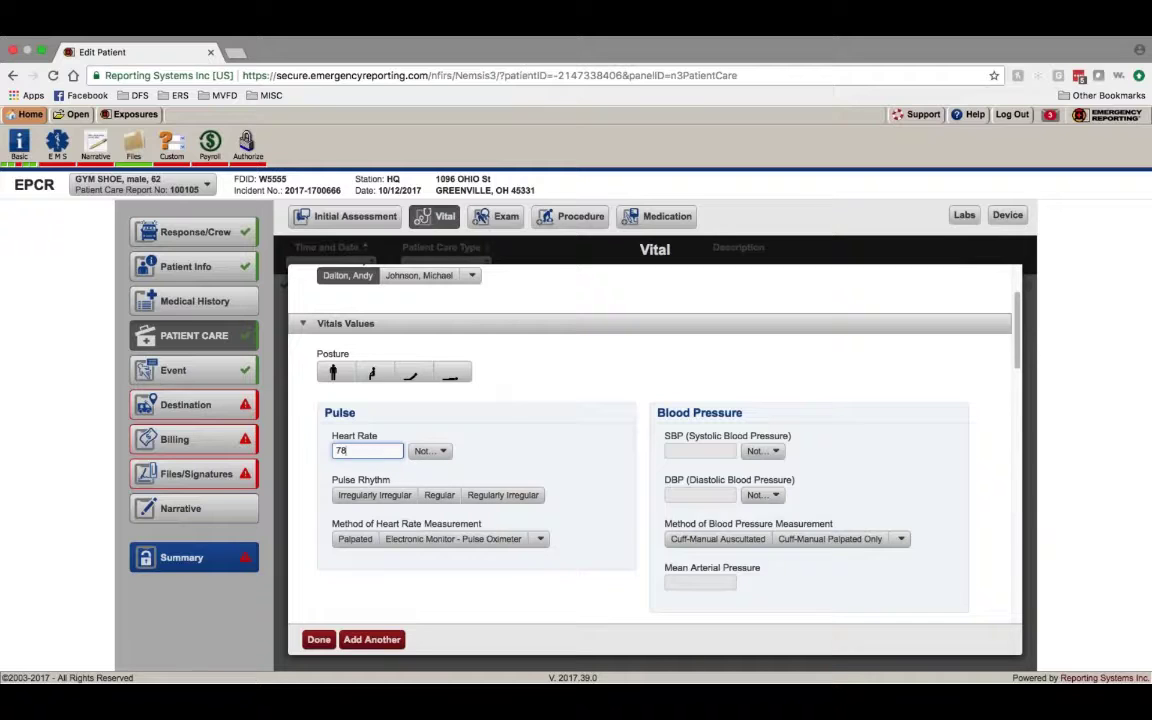
pyautogui.write('78')
pyautogui.click(430, 495)
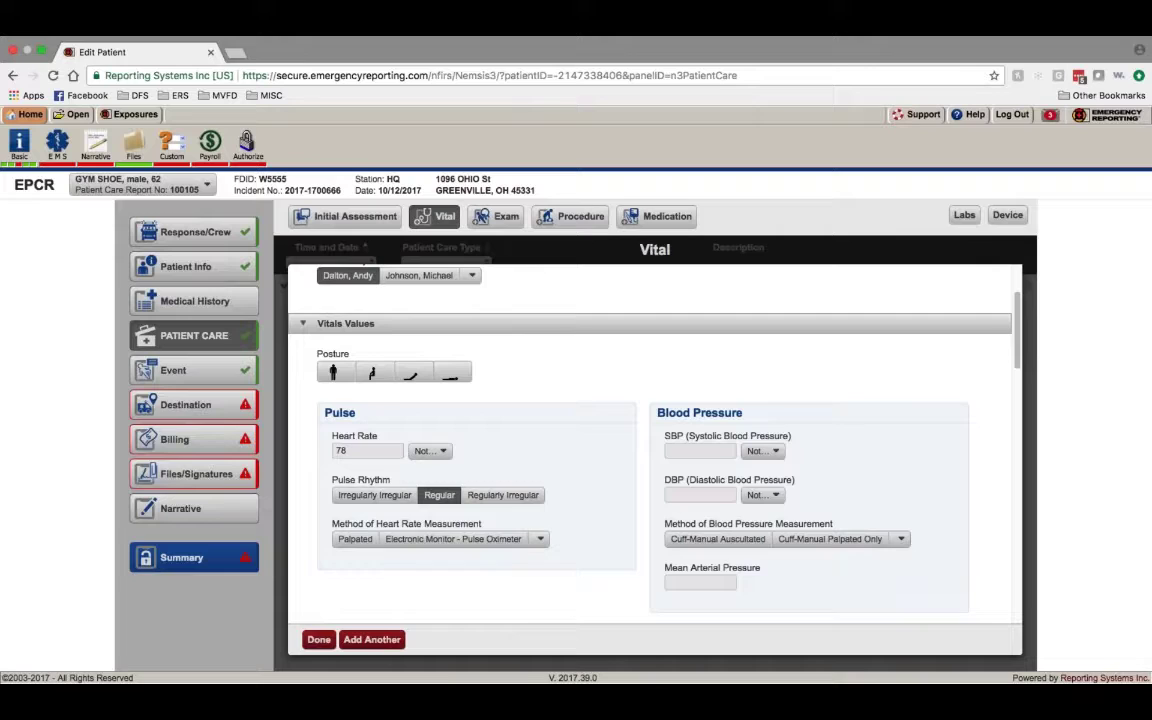
pyautogui.click(540, 539)
pyautogui.click(584, 590)
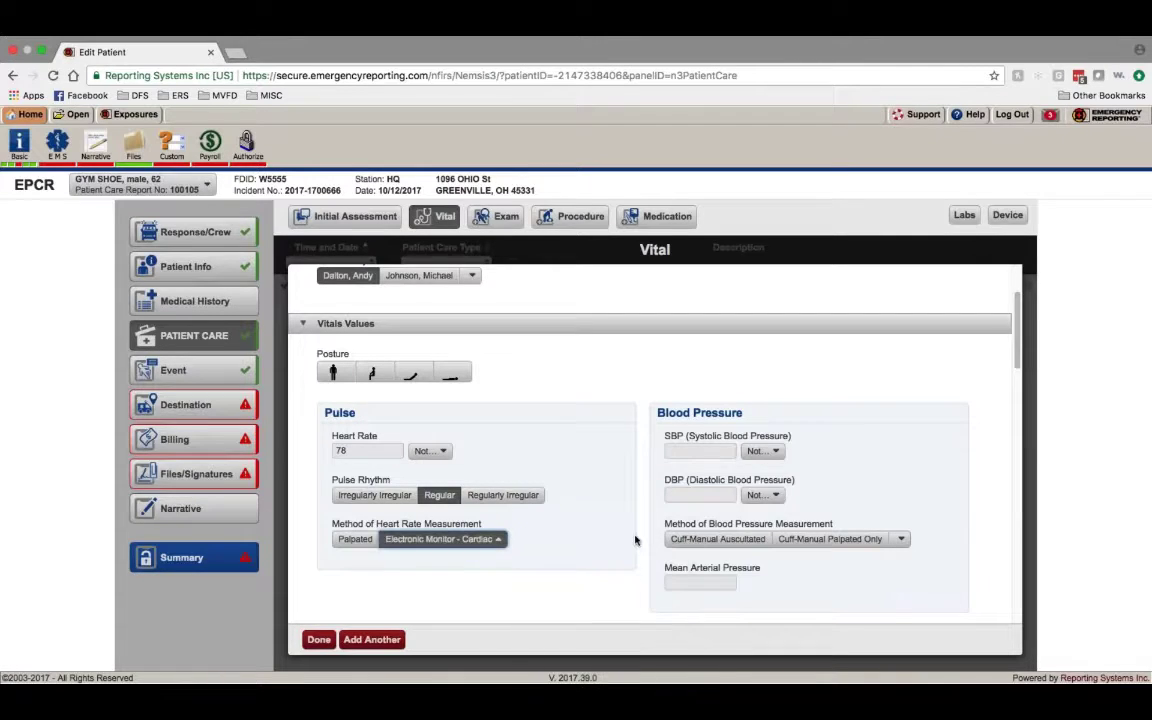
# Step: Record a blood pressure of 120 systolic and 80 diastolic, measured by Cuff-Automated
pyautogui.click(703, 450)
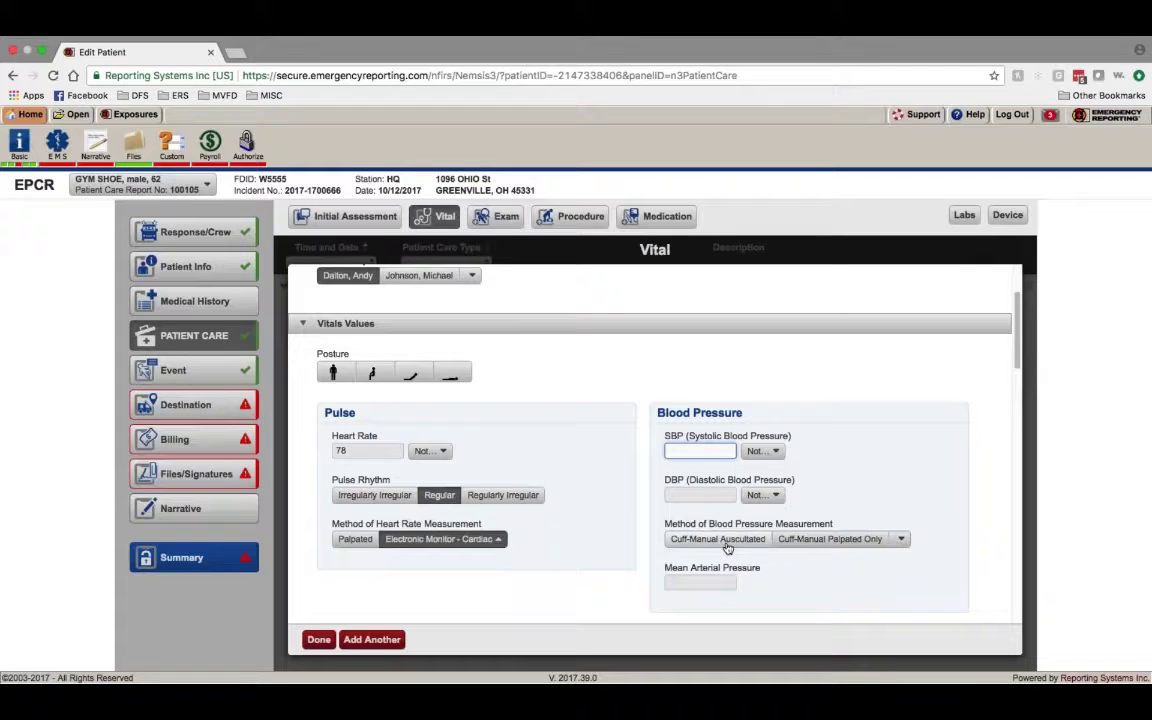
pyautogui.write('120')
pyautogui.press('Tab')
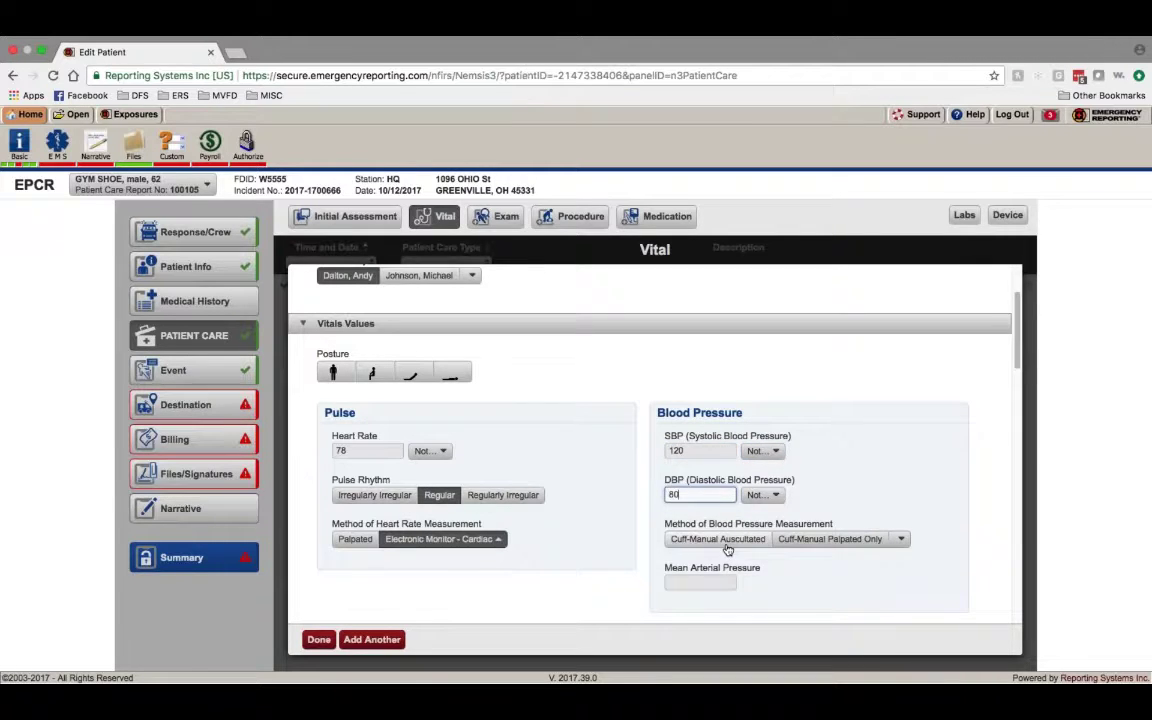
pyautogui.write('80')
pyautogui.press('Tab')
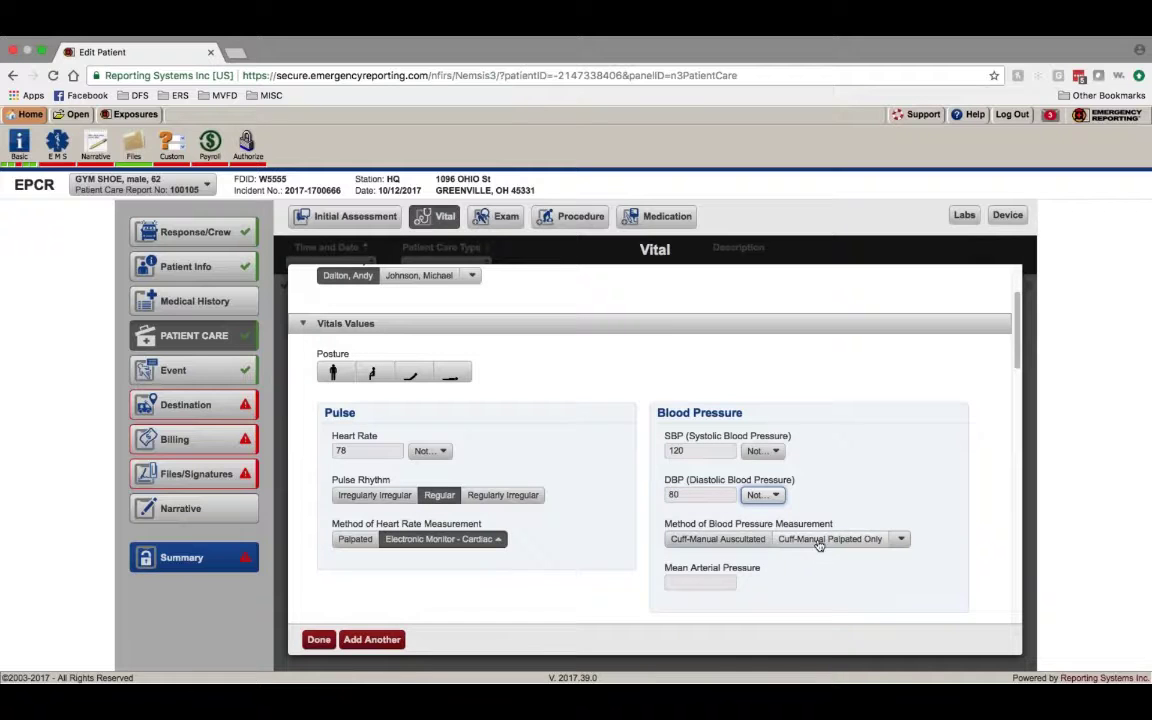
pyautogui.click(900, 539)
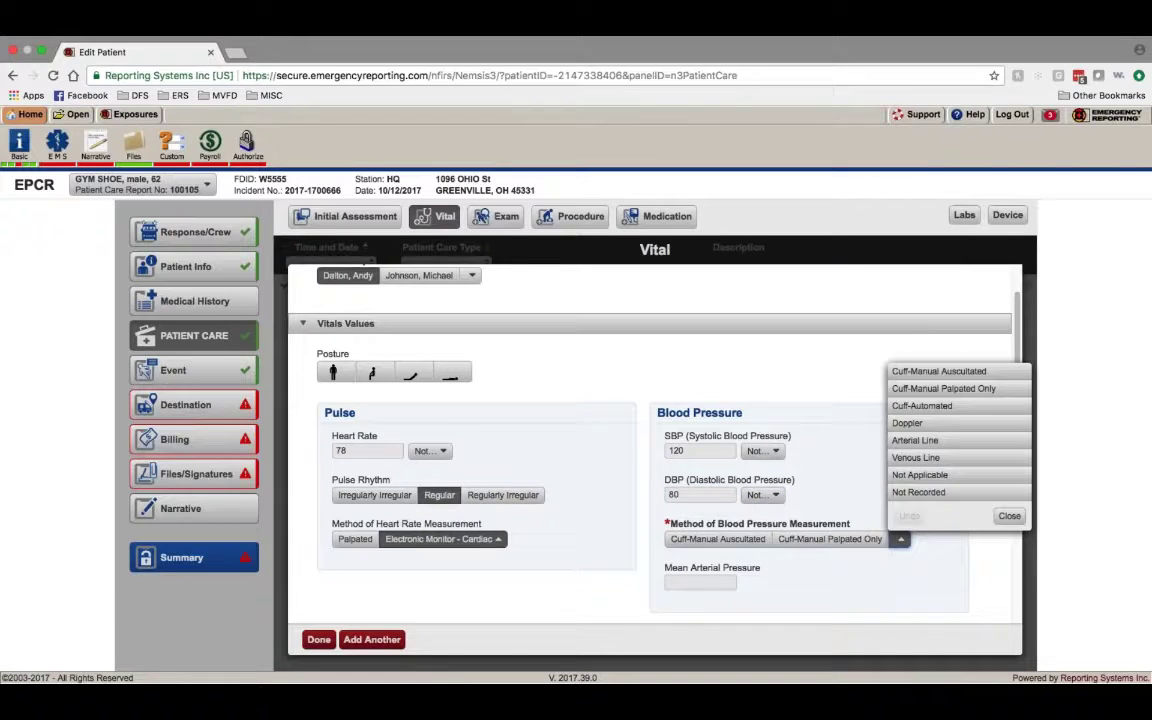
pyautogui.click(951, 408)
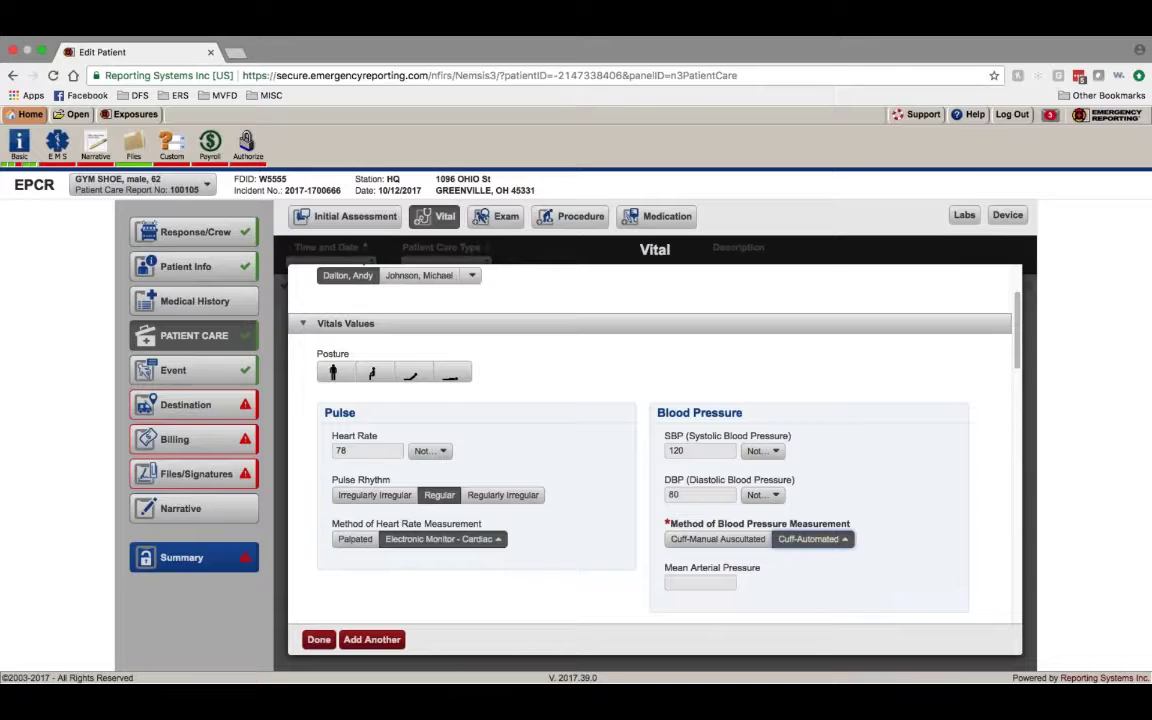
# Step: Record a respiratory rate of 14, Normal respiratory effort and an ETCO2 of 40
pyautogui.scroll(-1, 781, 578)
pyautogui.scroll(-5, 781, 578)
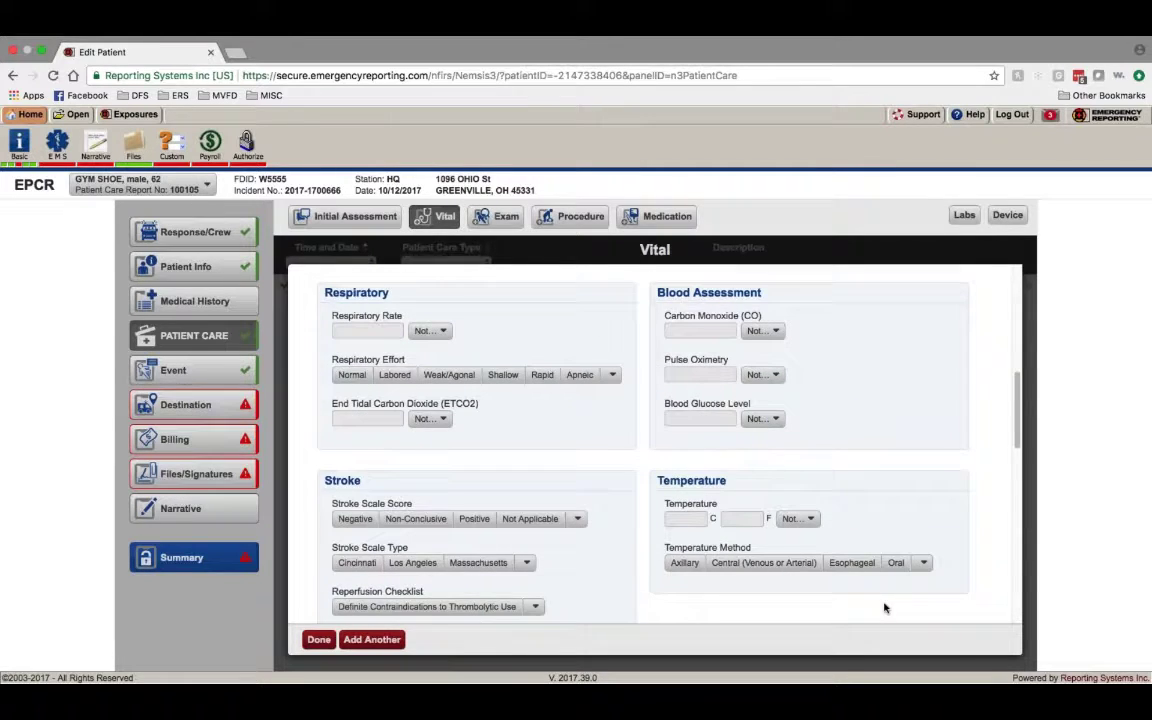
pyautogui.press('Tab')
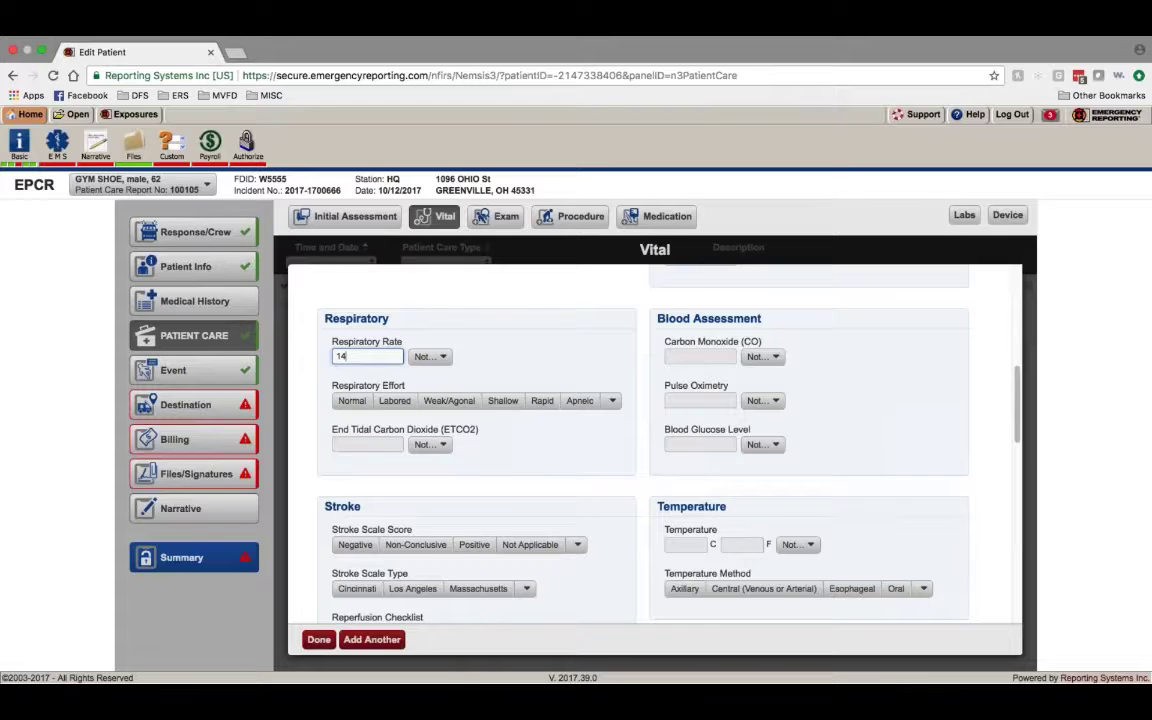
pyautogui.press('Tab')
pyautogui.press('Tab')
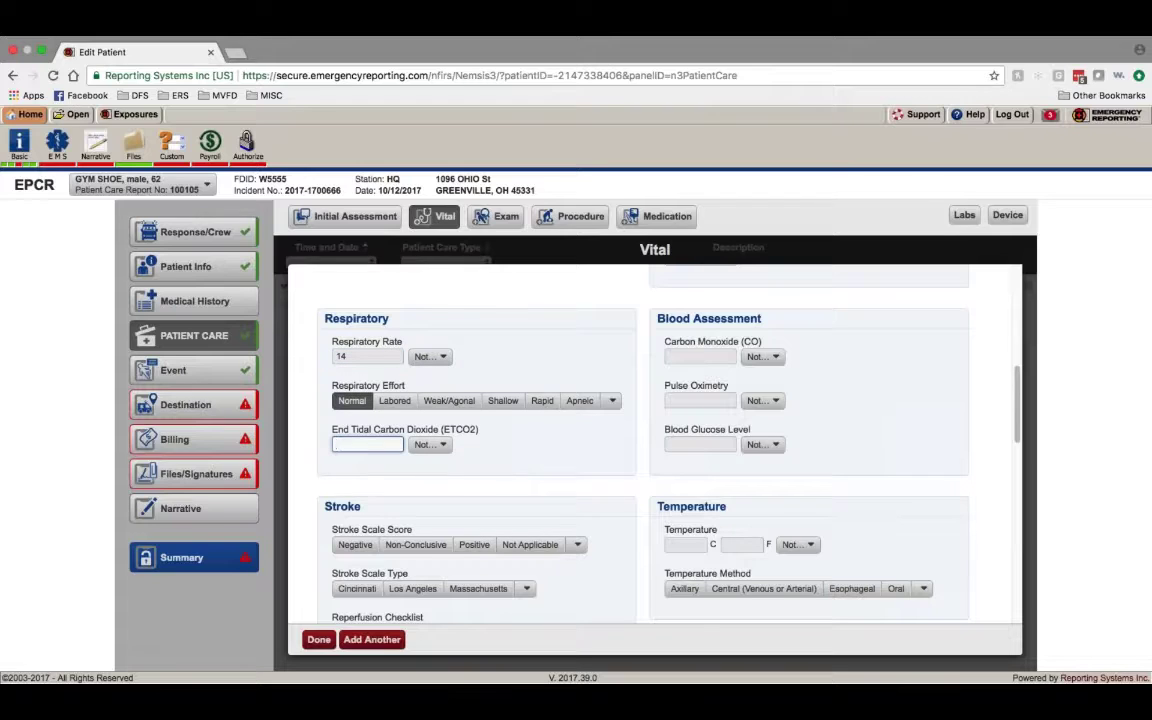
pyautogui.write('40')
# Step: Fill in the blood assessment with carbon monoxide 0, pulse oximetry 98 and blood glucose level 80
pyautogui.click(690, 360)
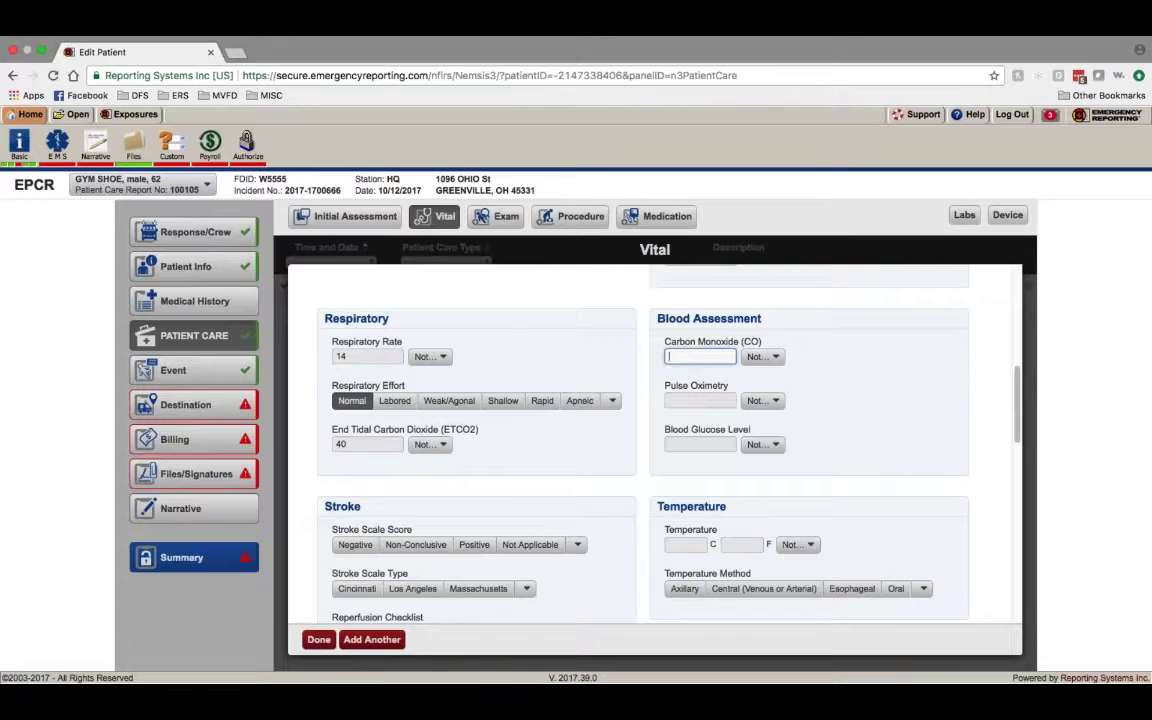
pyautogui.write('0')
pyautogui.click(691, 402)
pyautogui.write('9')
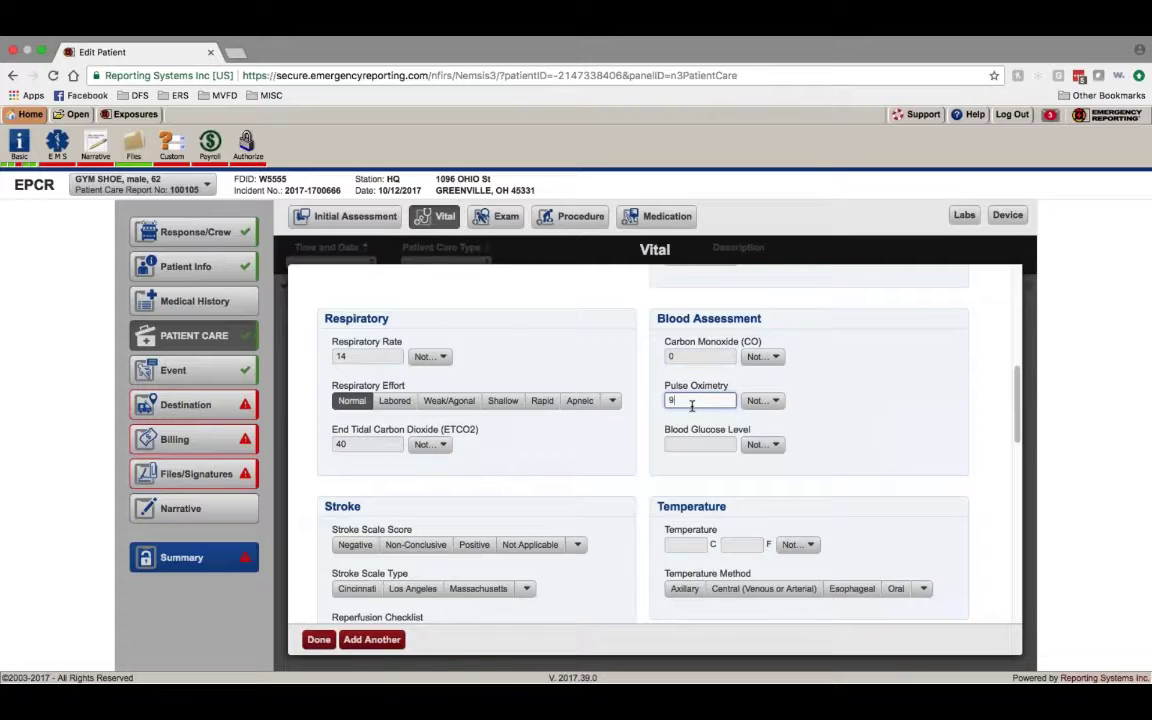
pyautogui.write('8')
pyautogui.click(702, 442)
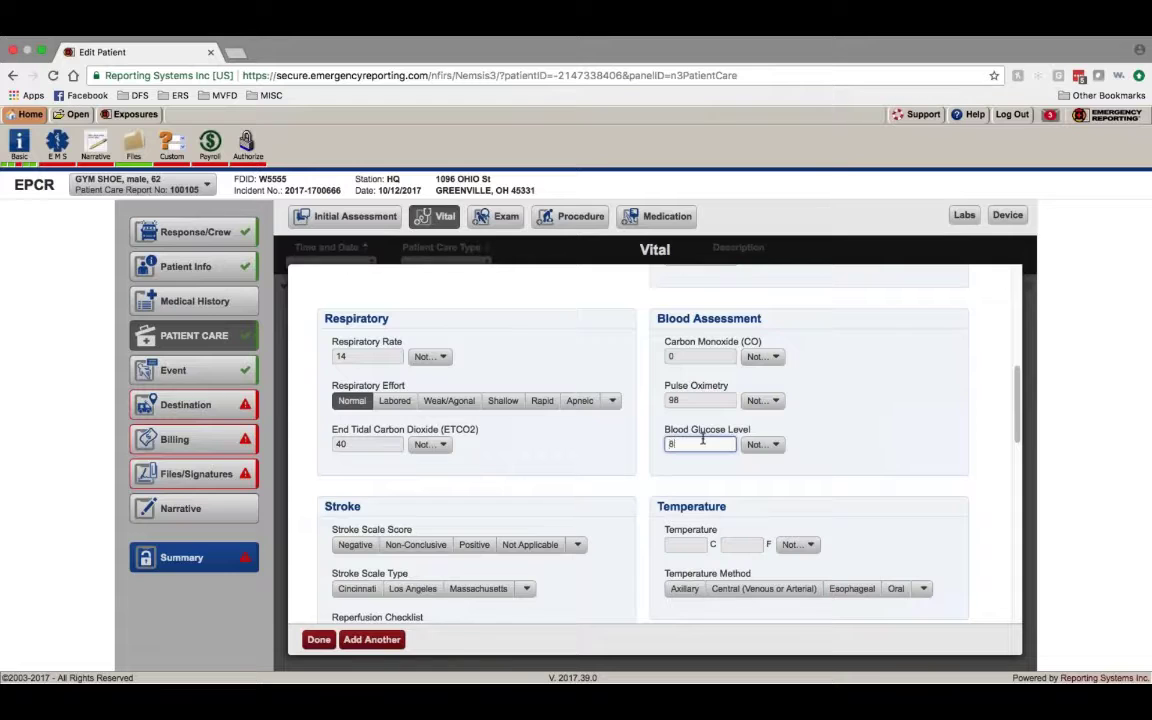
# Step: Set the stroke scale score to Negative
pyautogui.scroll(-2, 700, 436)
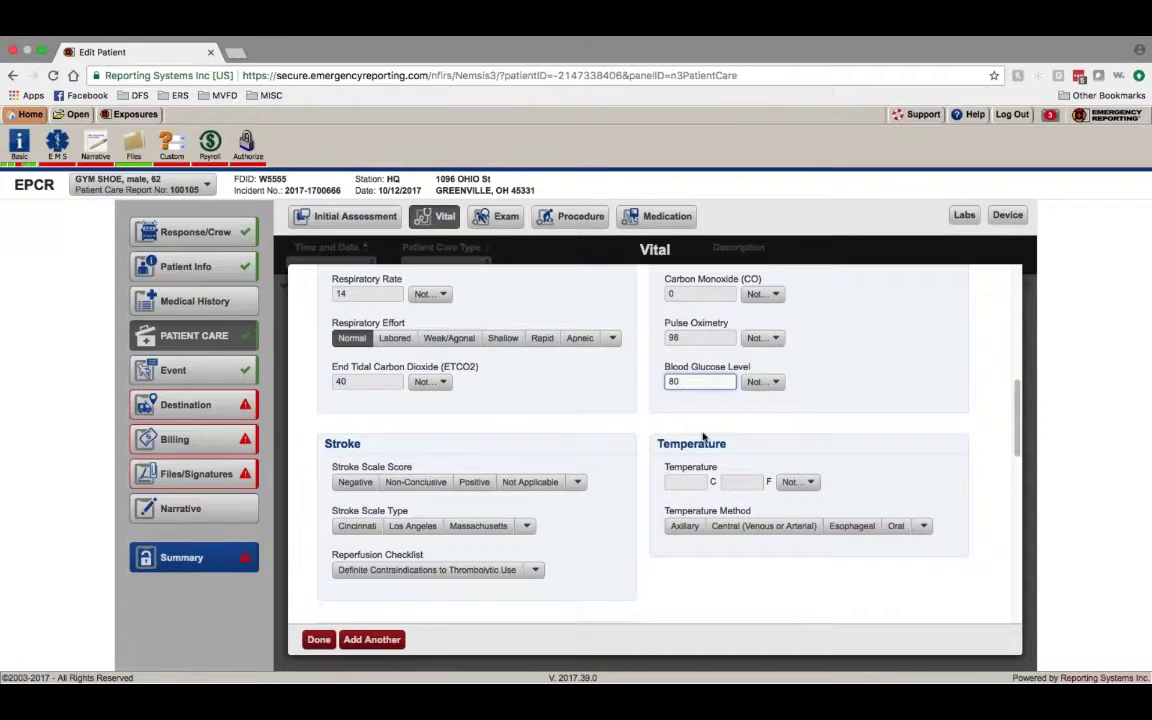
pyautogui.scroll(1, 795, 458)
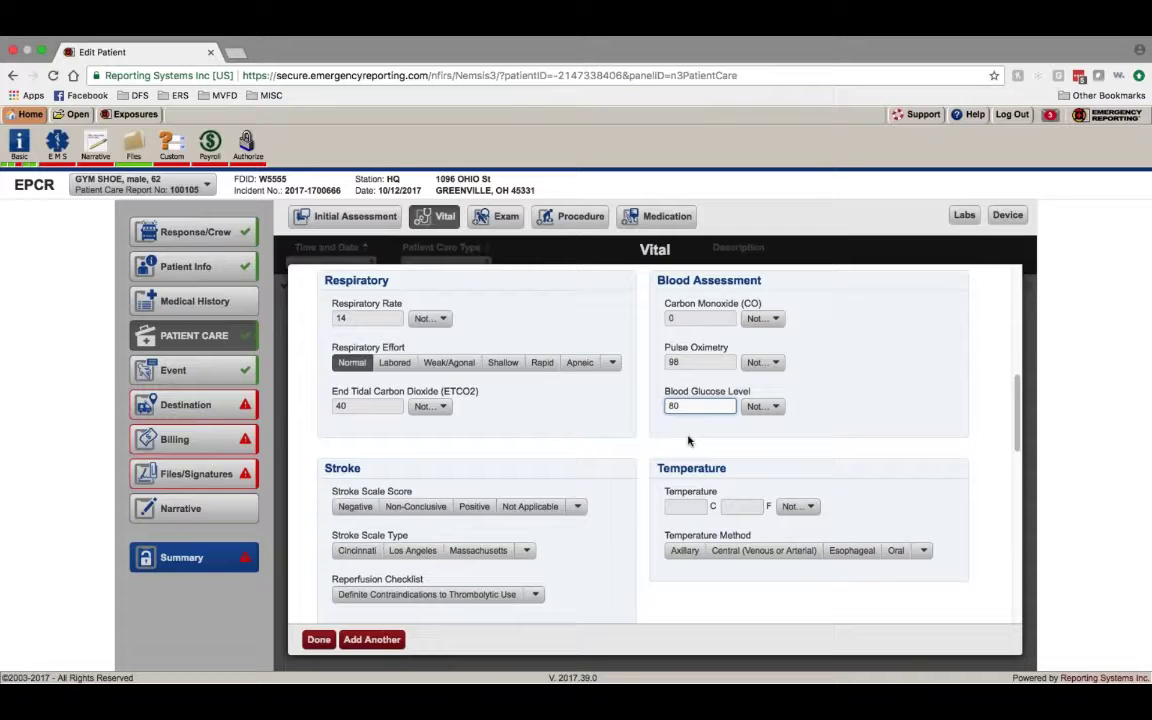
pyautogui.scroll(-3, 519, 406)
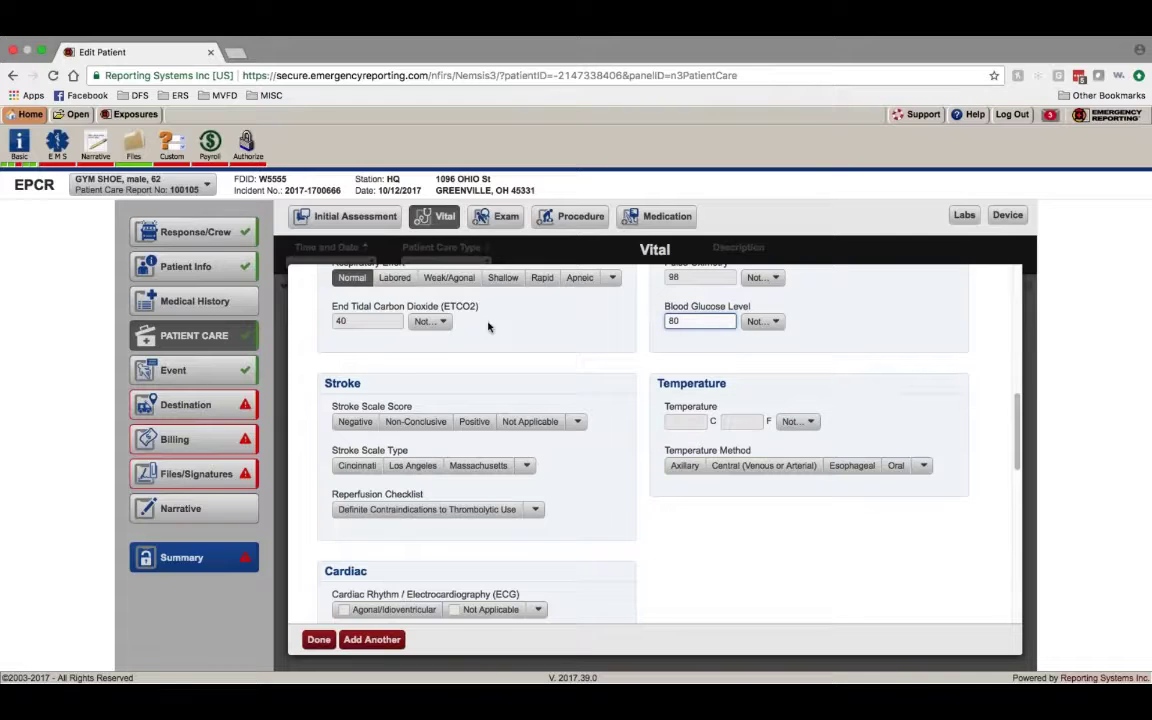
pyautogui.click(355, 421)
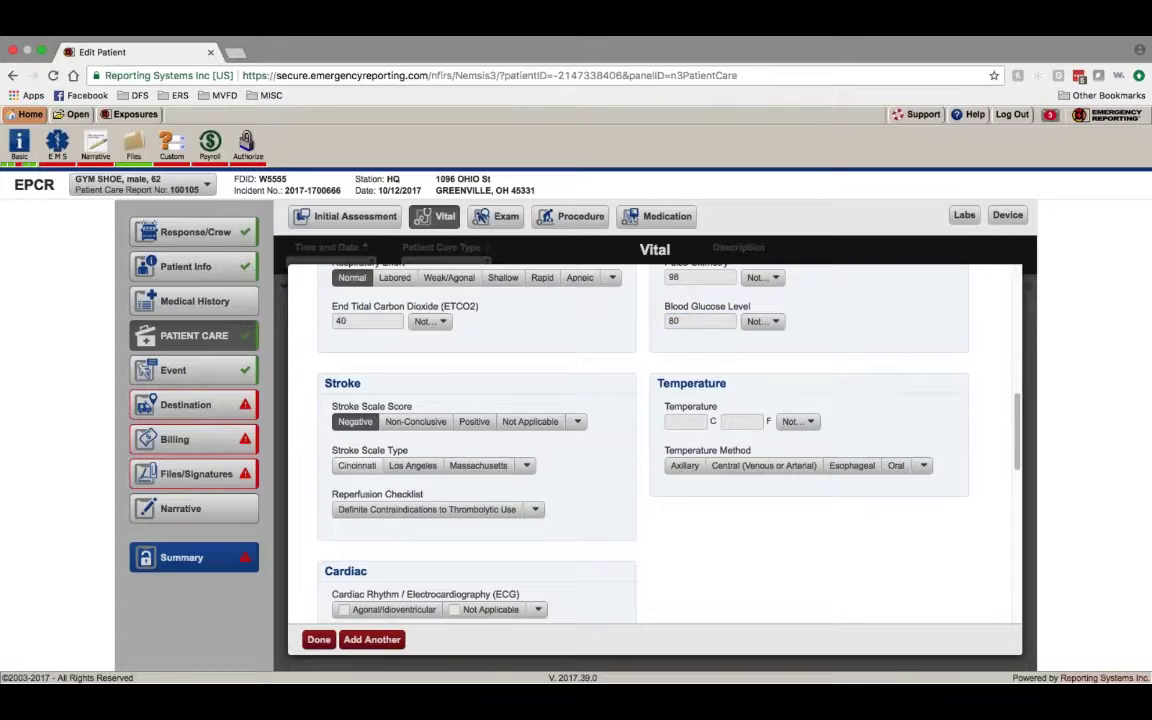
# Step: Set the stroke scale type to Cincinnati and record a temperature of 98.6 °F taken by the Axillary method
pyautogui.click(357, 465)
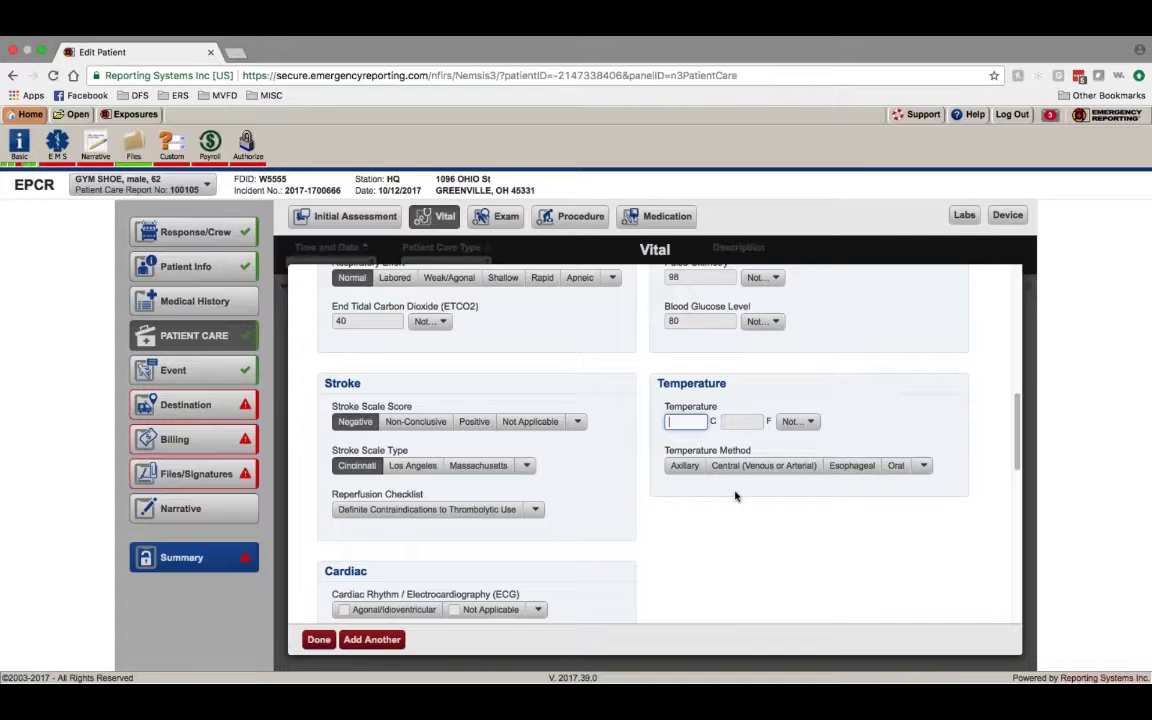
pyautogui.click(686, 421)
pyautogui.press('Tab')
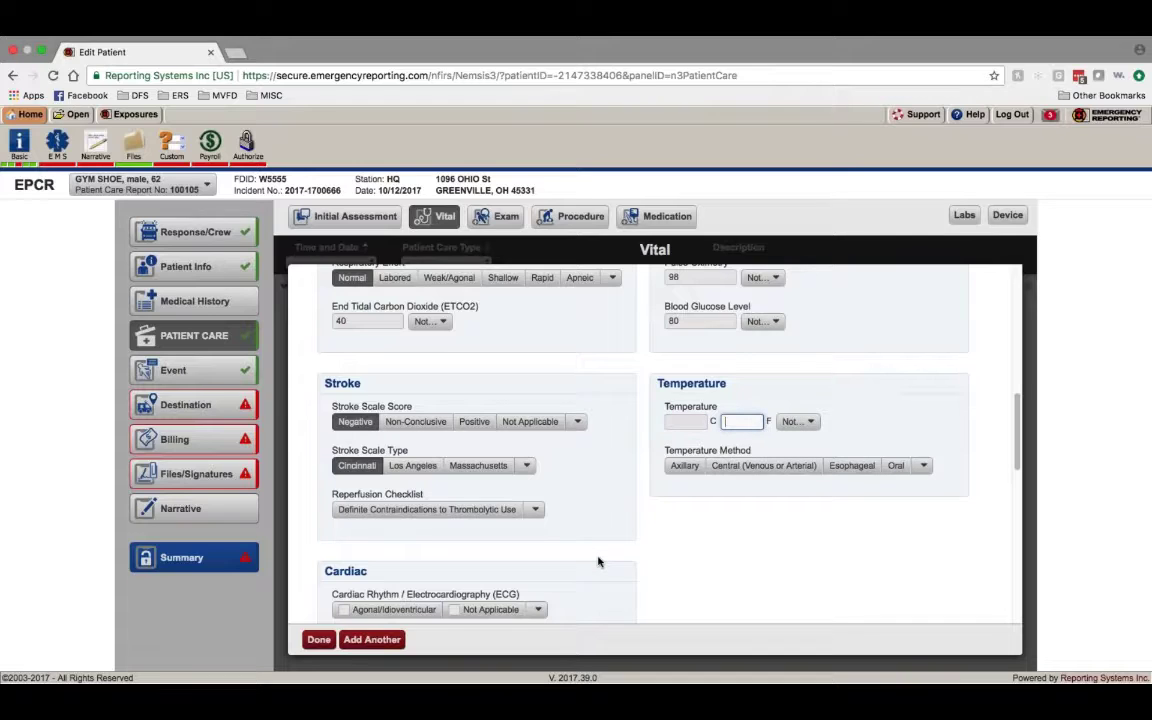
pyautogui.write('98.6')
pyautogui.click(687, 469)
# Step: Fill in the cardiac section with Sinus Rhythm, Manual Interpretation and ECG type 12 Lead-Left Sided (Normal)
pyautogui.scroll(-5, 681, 501)
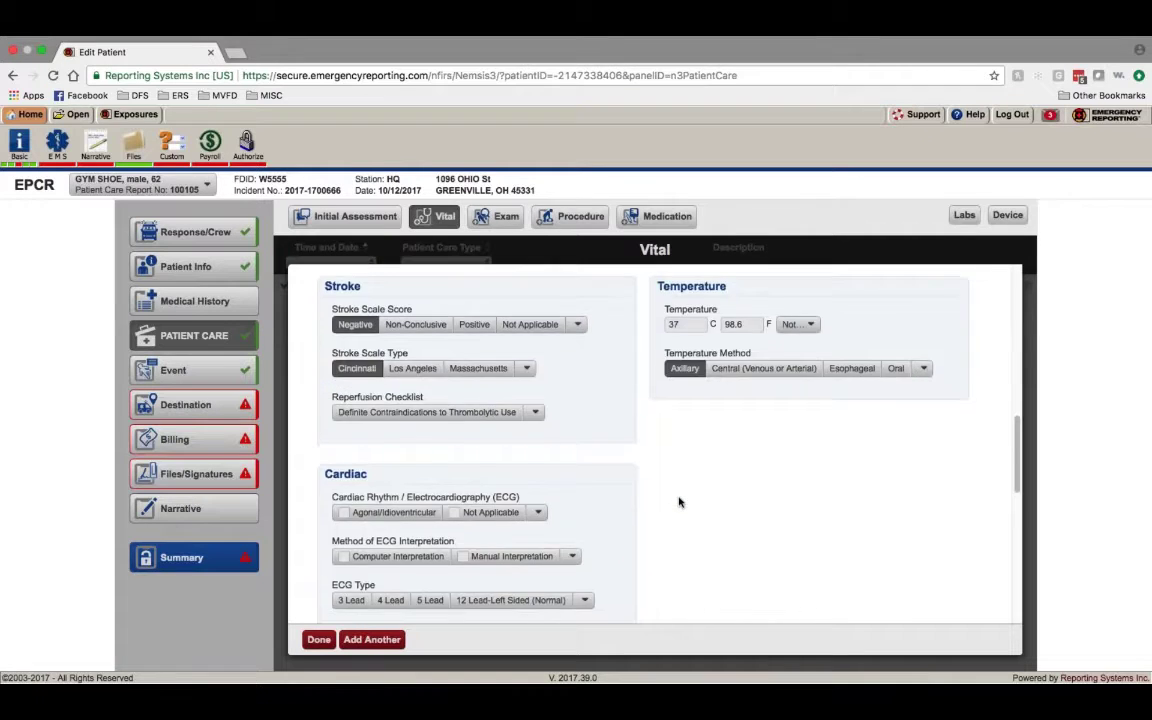
pyautogui.click(537, 356)
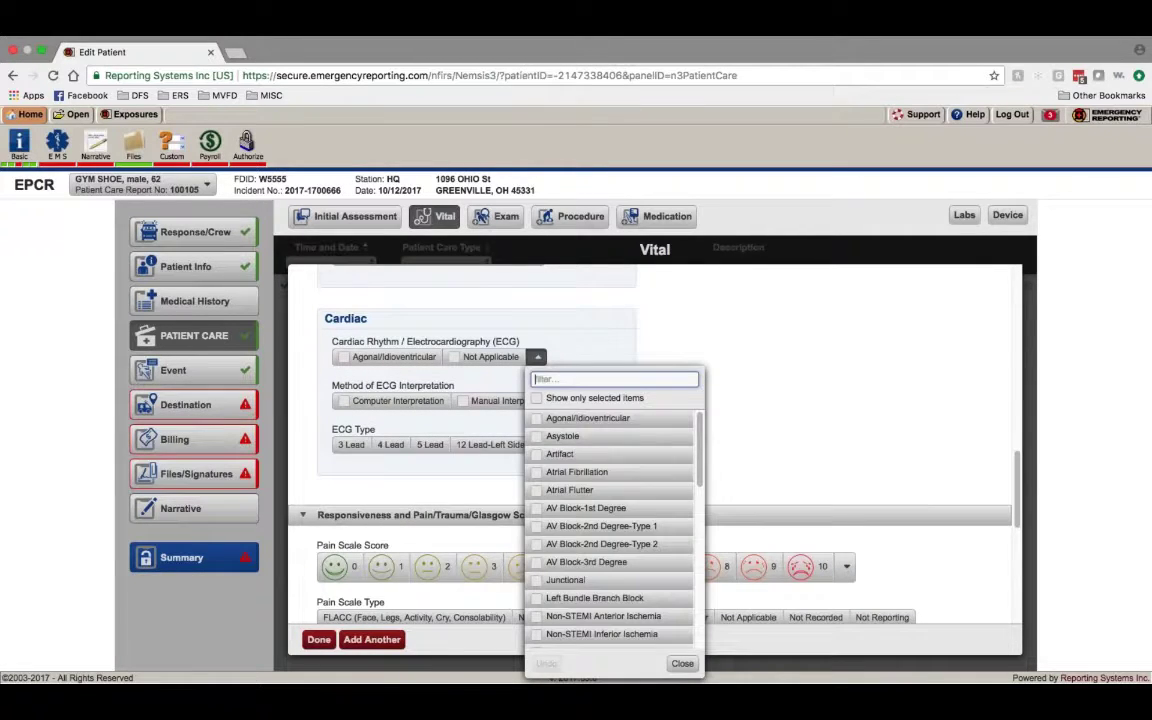
pyautogui.scroll(-1, 672, 494)
pyautogui.write('win')
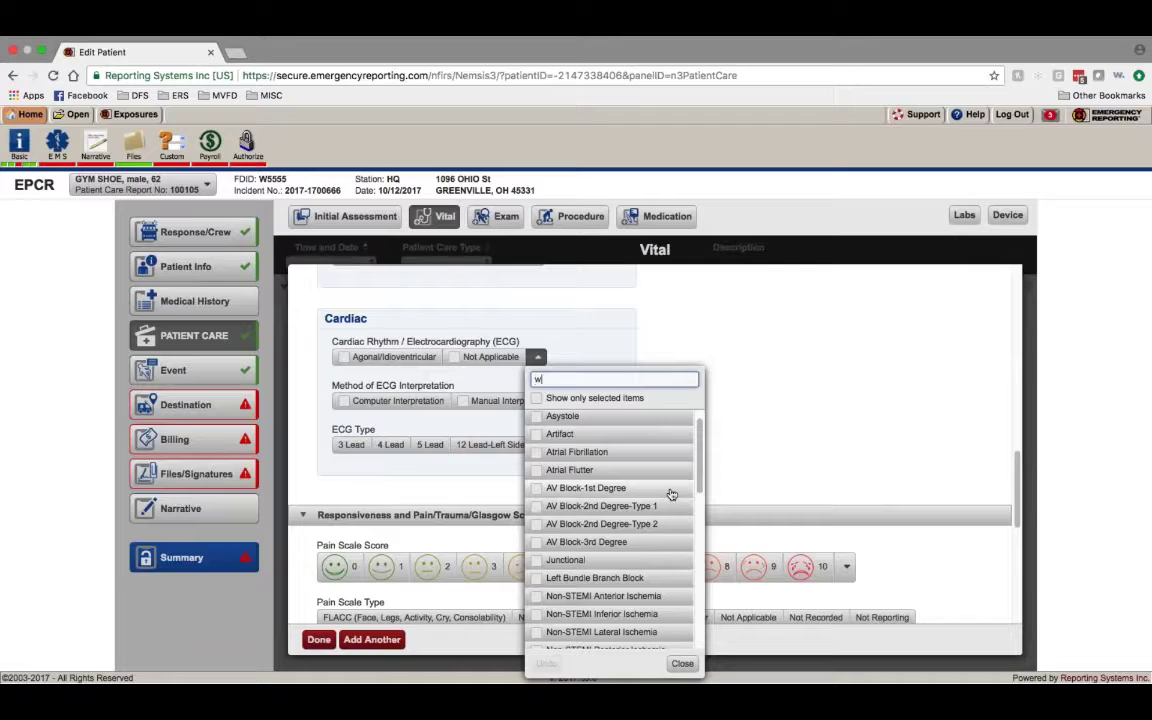
pyautogui.write('sinu')
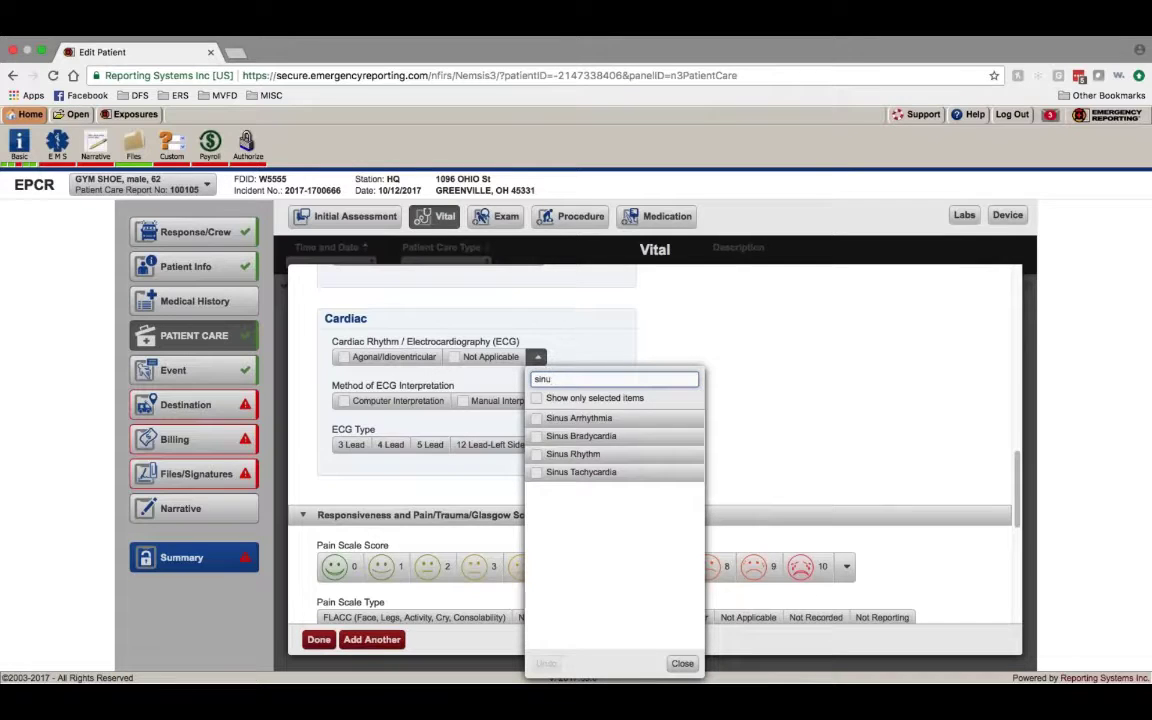
pyautogui.click(617, 453)
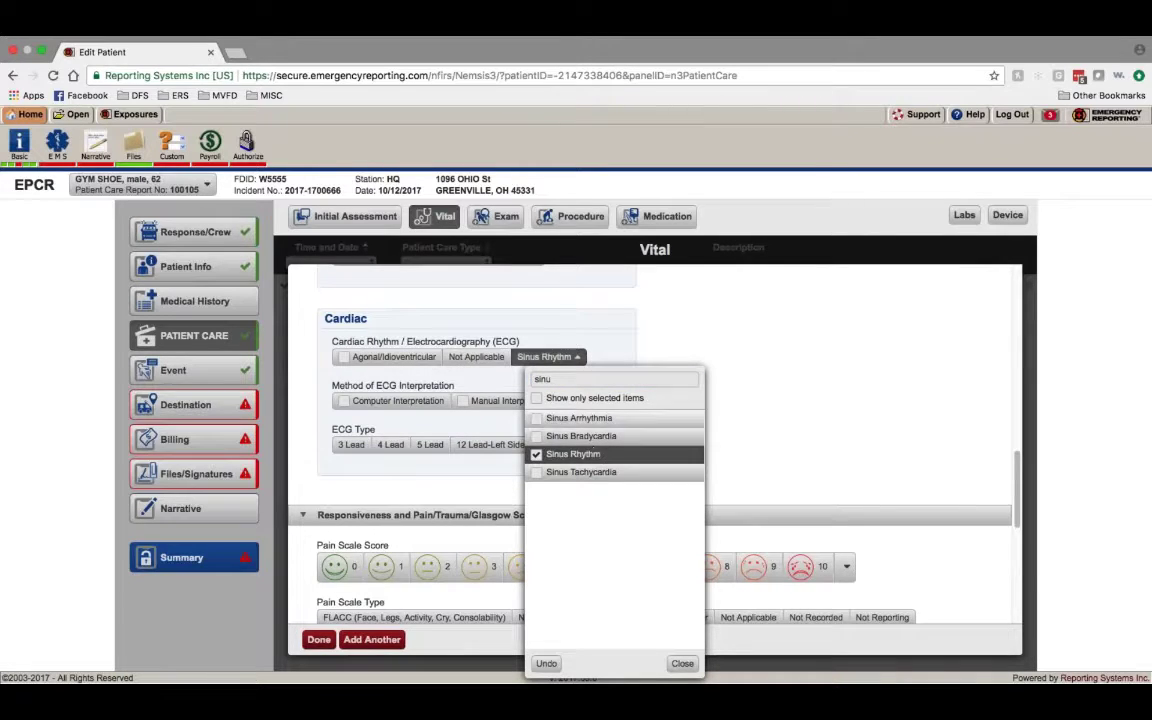
pyautogui.click(495, 403)
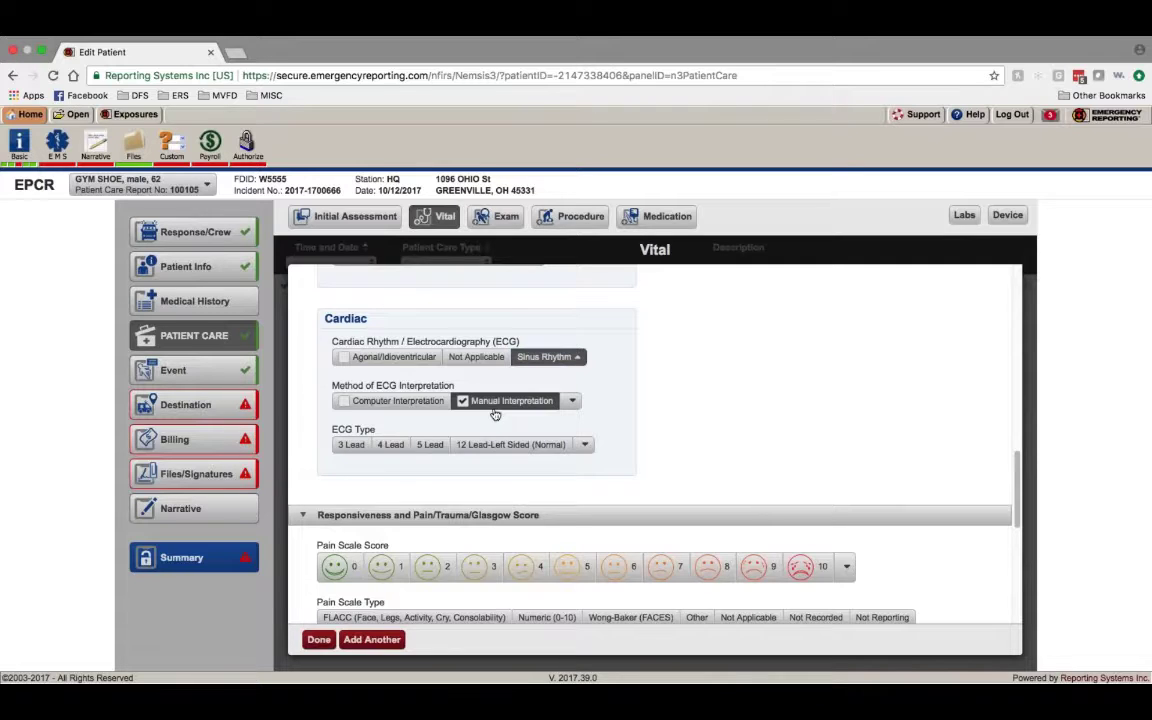
pyautogui.click(515, 447)
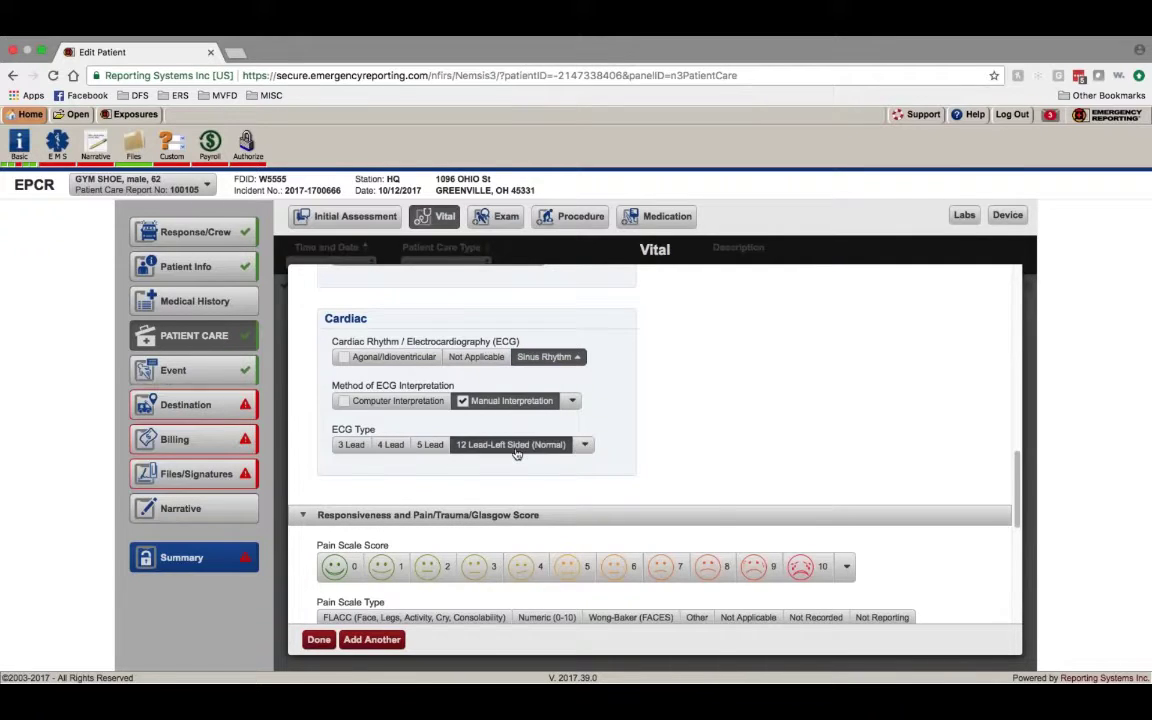
pyautogui.click(584, 445)
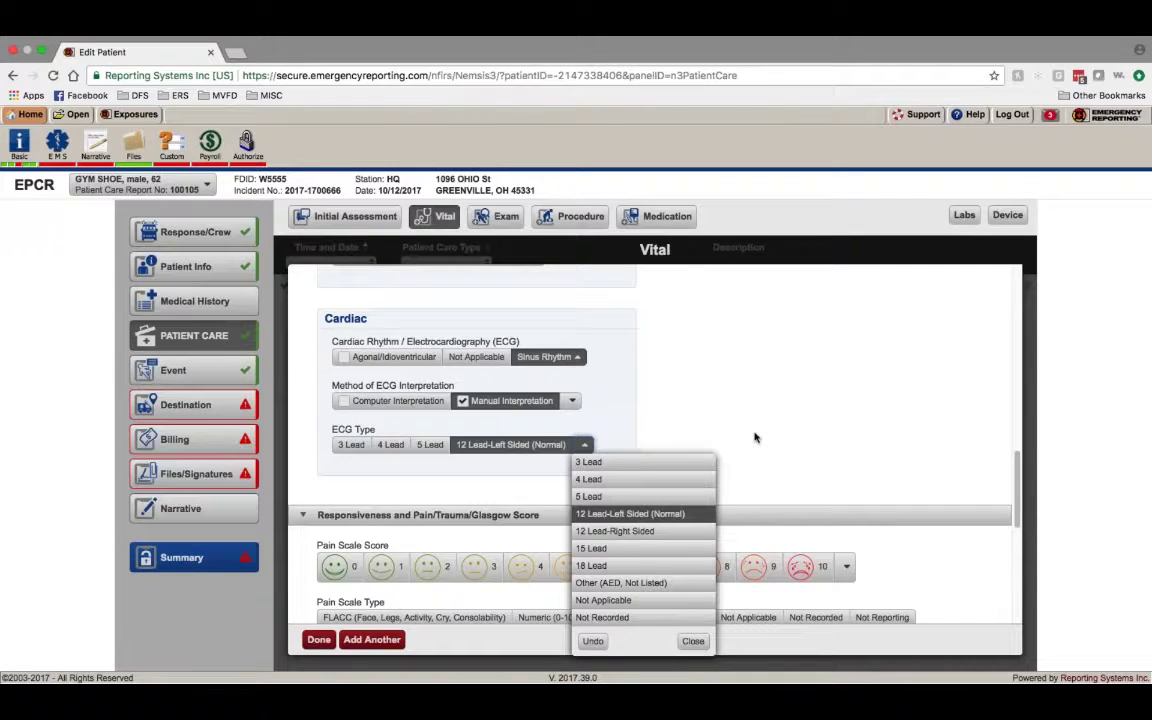
pyautogui.click(850, 450)
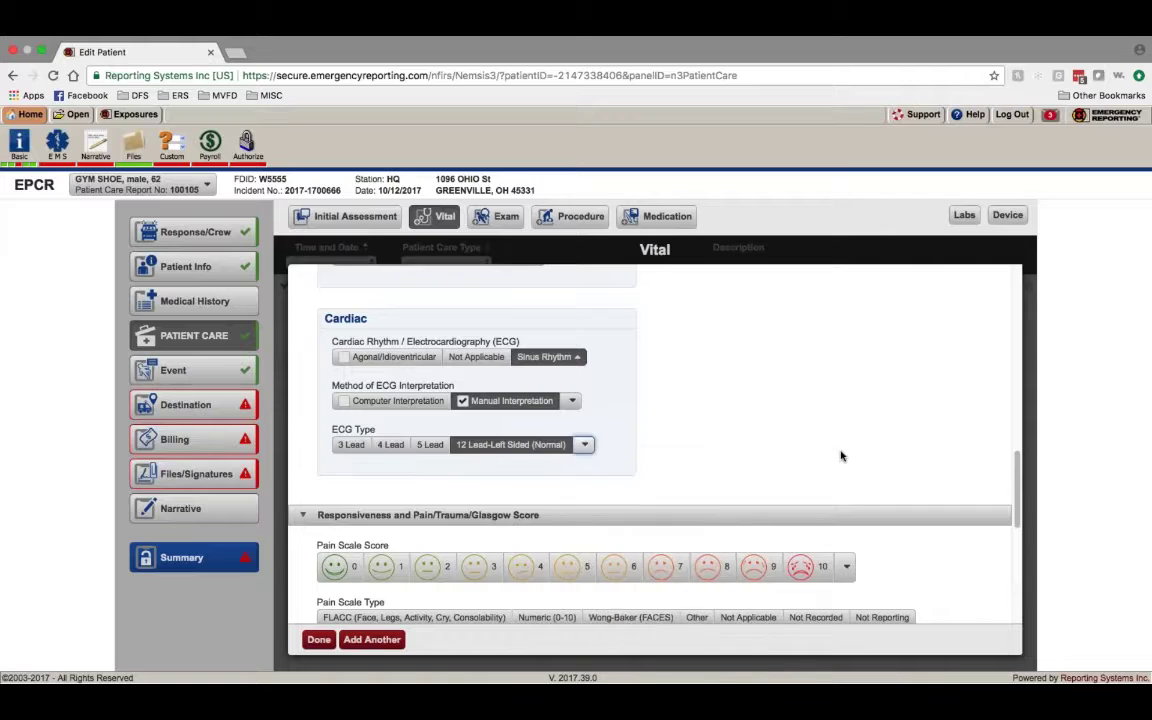
# Step: Record a pain scale score of 10 on the Numeric (0-10) scale and set the level of responsiveness to Alert
pyautogui.scroll(-5, 815, 460)
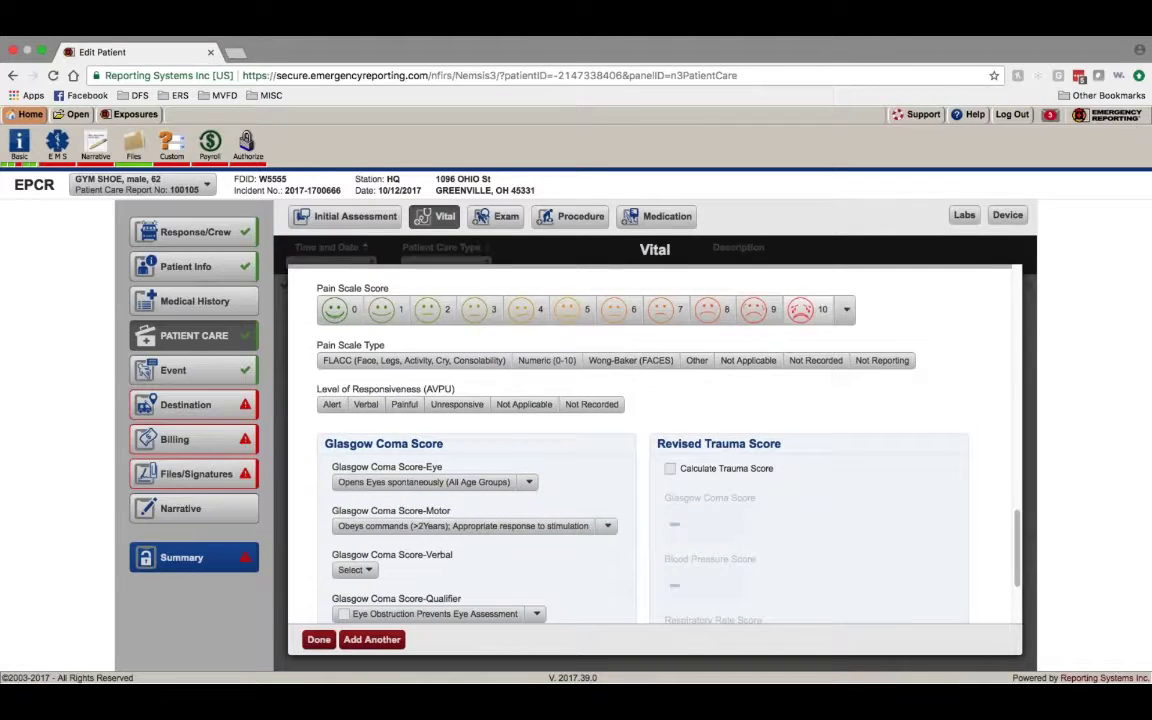
pyautogui.click(800, 309)
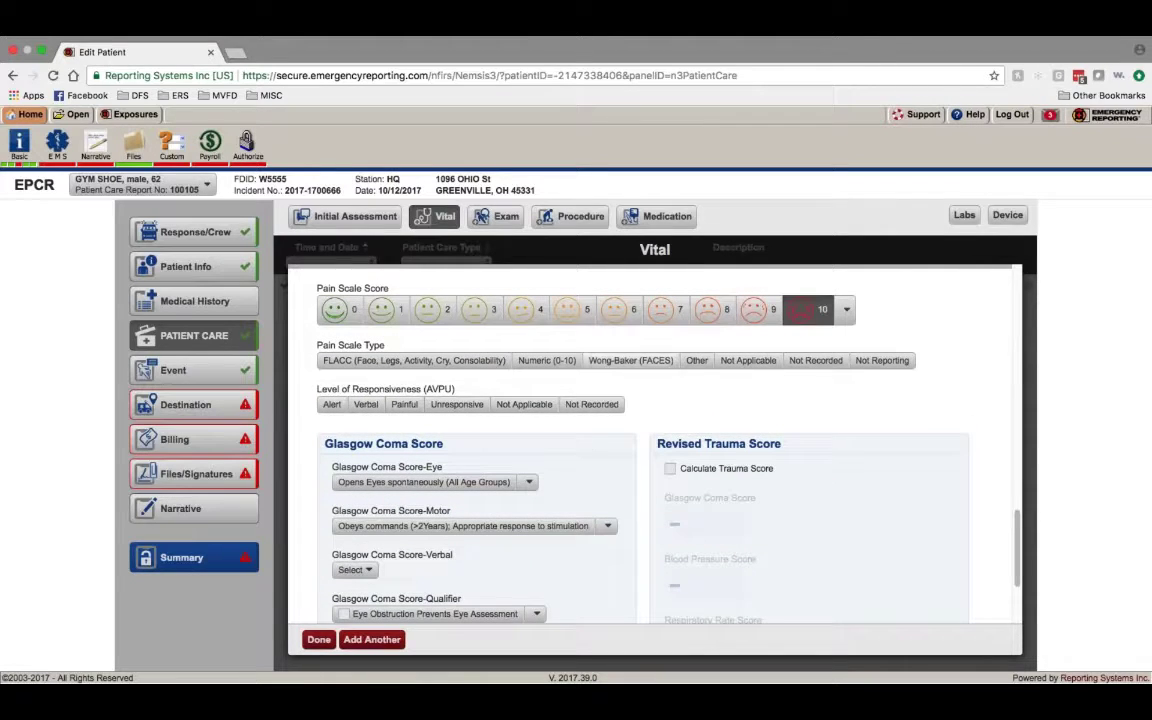
pyautogui.click(548, 361)
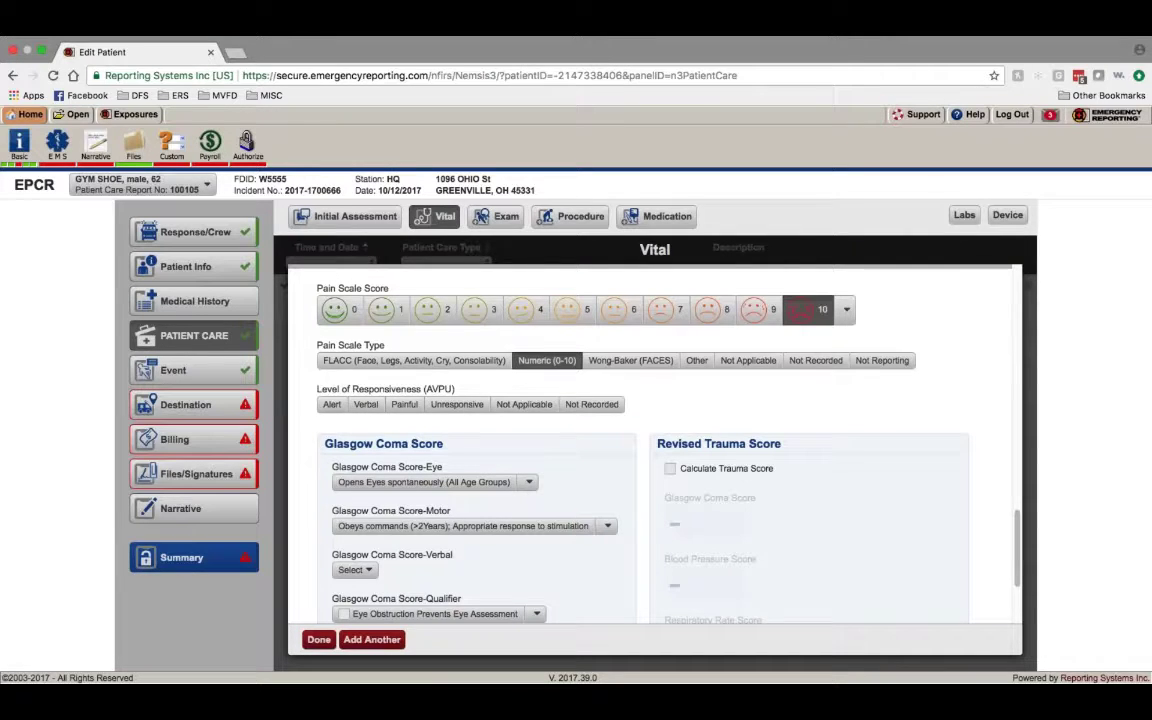
pyautogui.click(332, 404)
# Step: Set the Glasgow Coma Score components to their maximum, for a total of 15
pyautogui.scroll(-2, 350, 430)
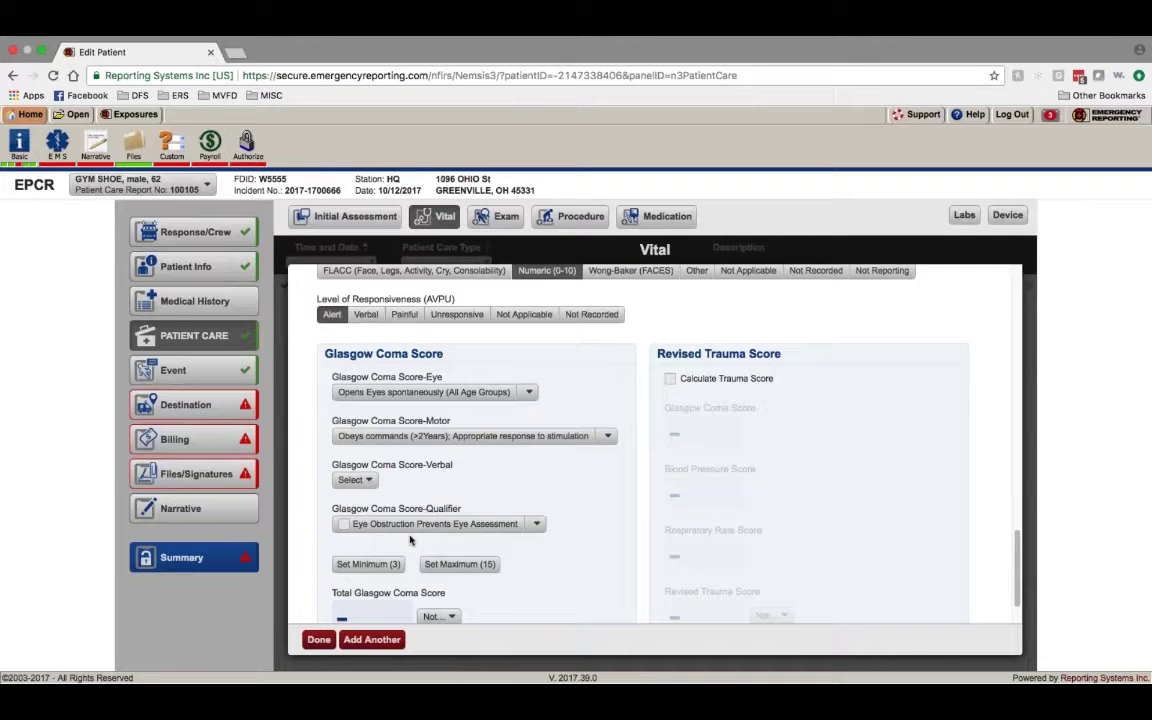
pyautogui.scroll(-1, 470, 408)
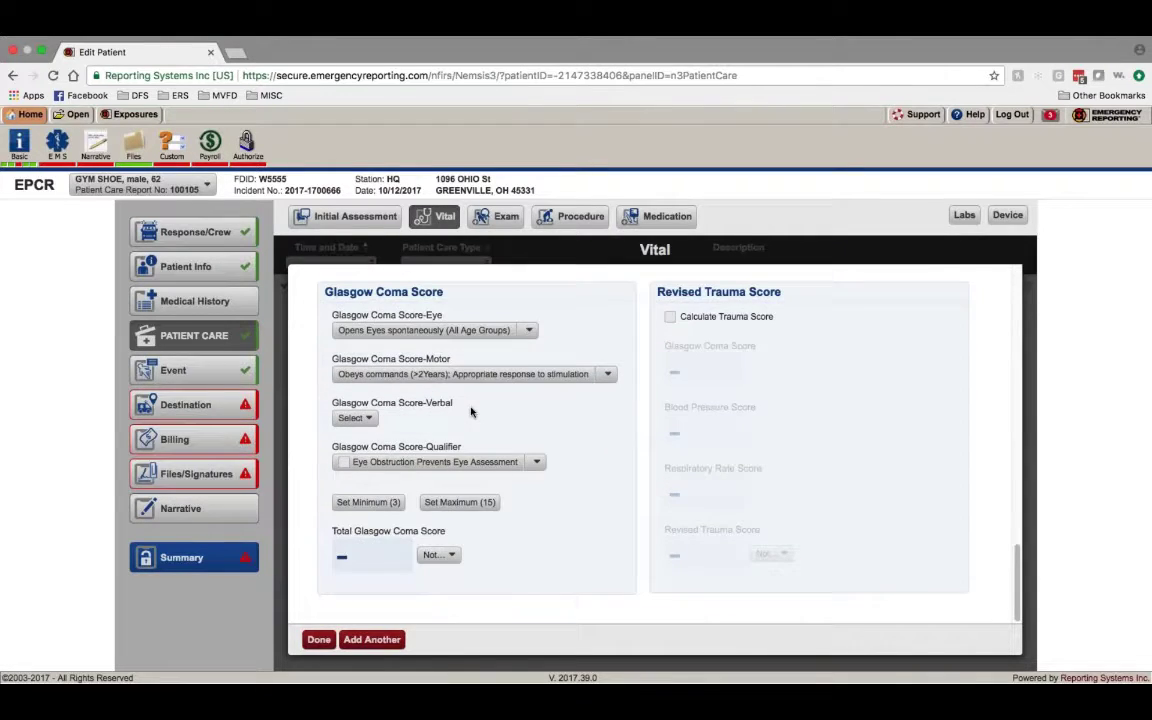
pyautogui.click(459, 520)
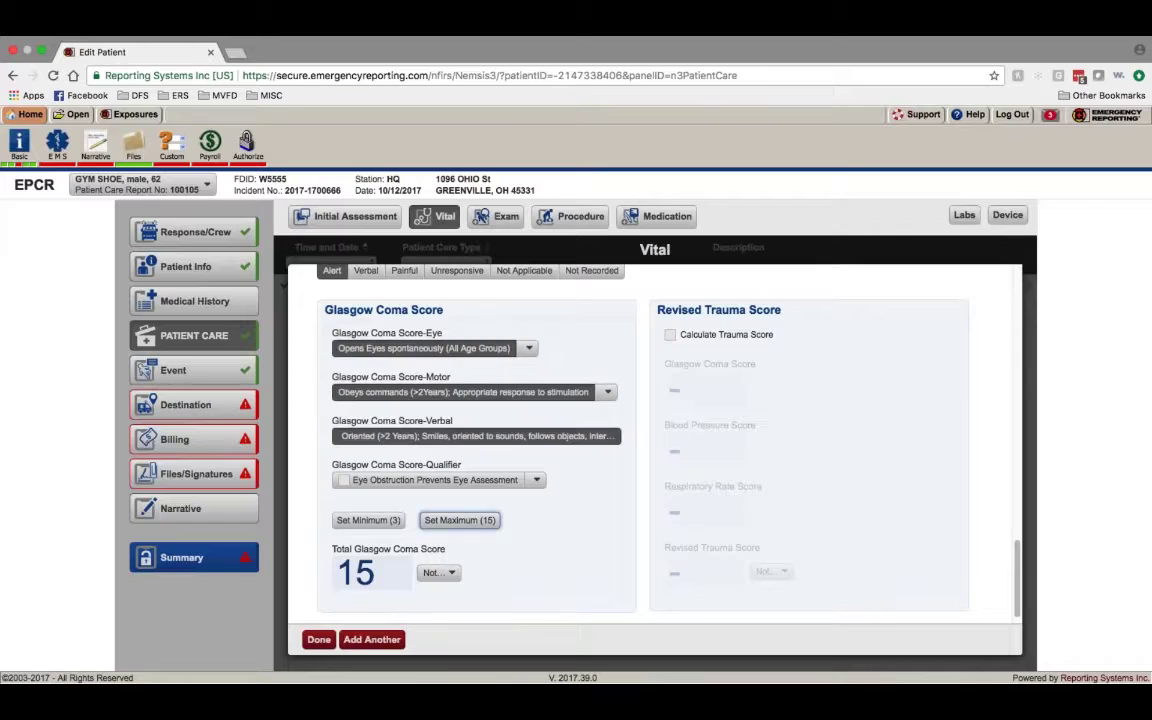
pyautogui.click(345, 527)
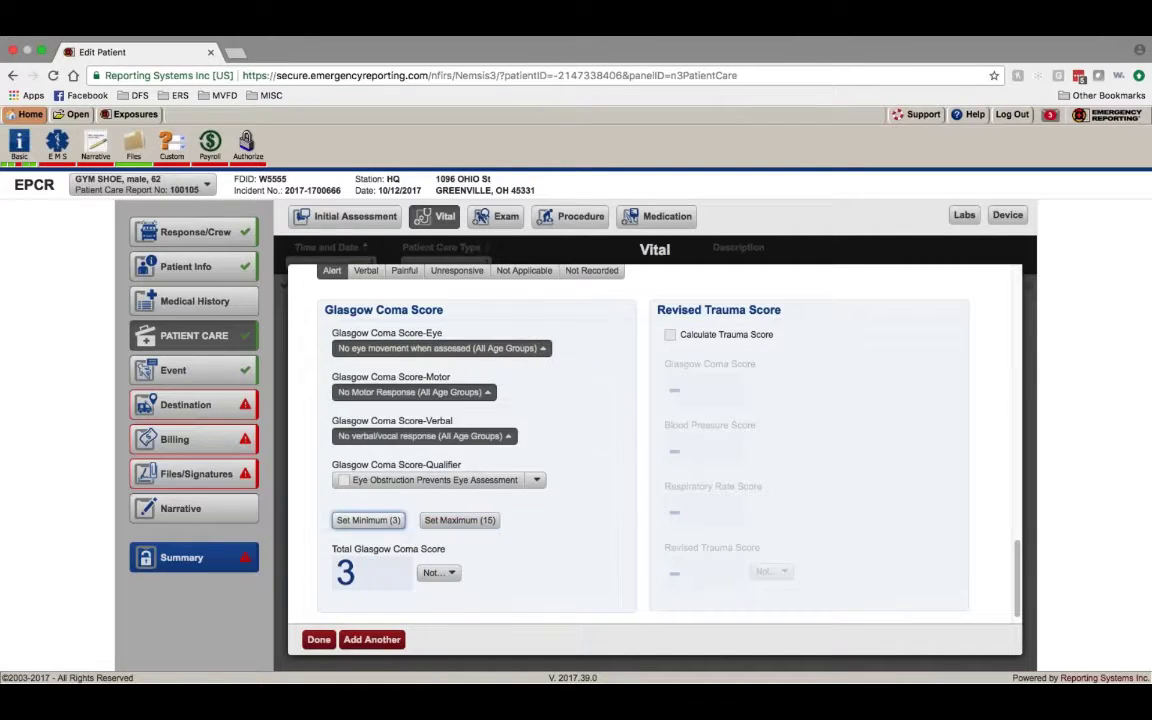
pyautogui.click(461, 524)
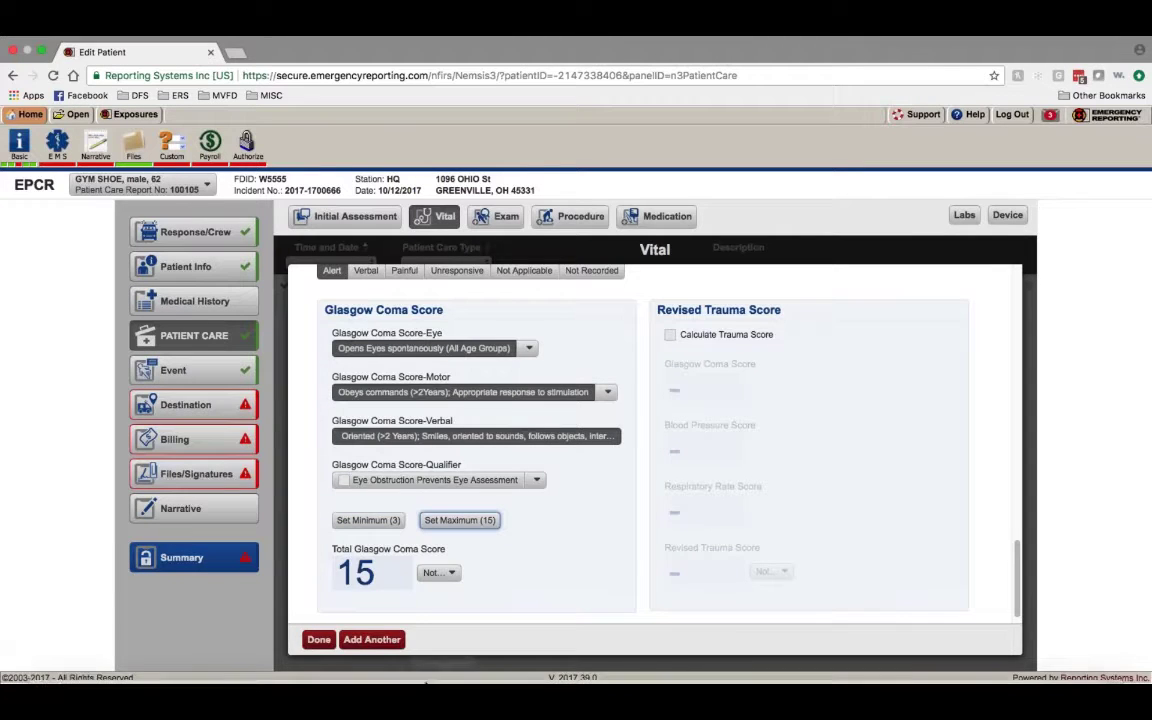
pyautogui.scroll(-1, 600, 555)
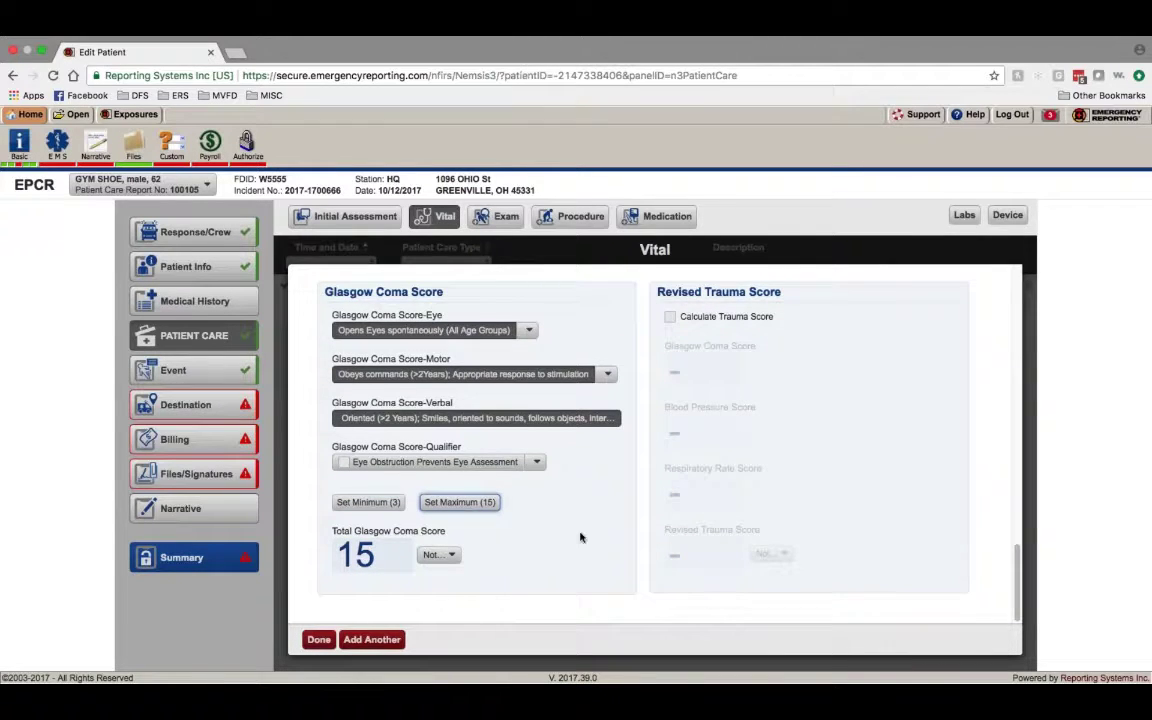
# Step: Check the completed vital signs entry, save it and start another vital signs entry
pyautogui.scroll(5, 579, 535)
pyautogui.scroll(-5, 654, 440)
pyautogui.click(373, 638)
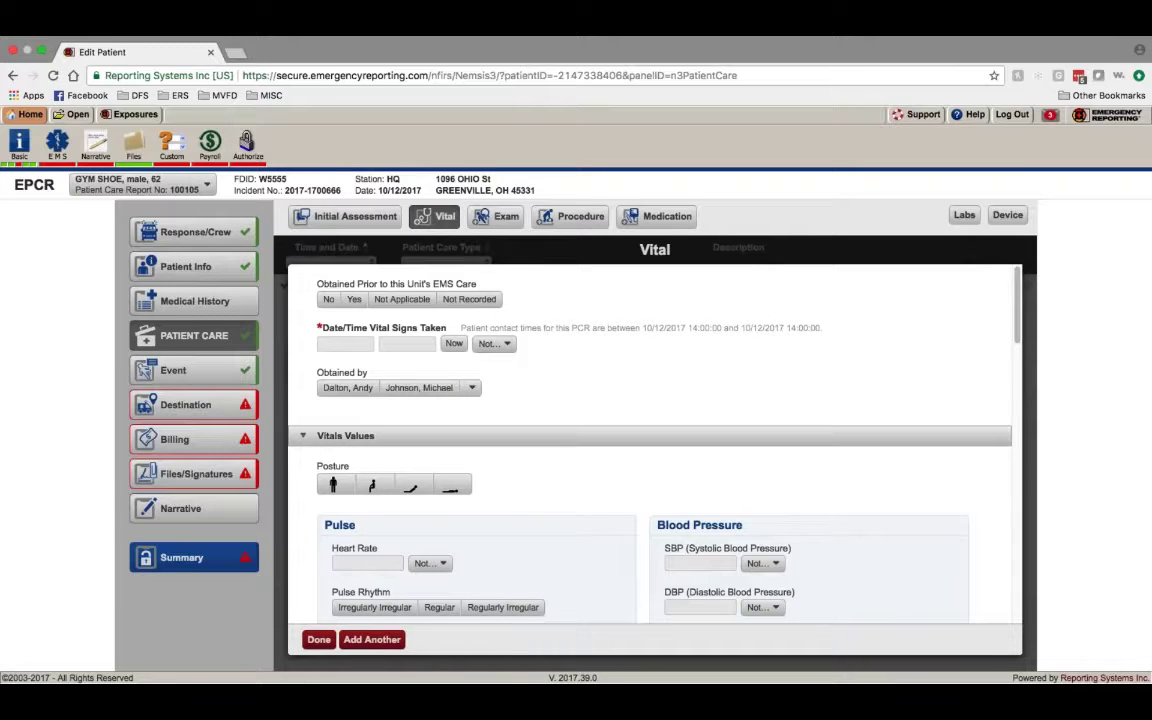
# Step: Look through the sections of the blank vital signs entry and close it without recording anything
pyautogui.scroll(-1, 592, 425)
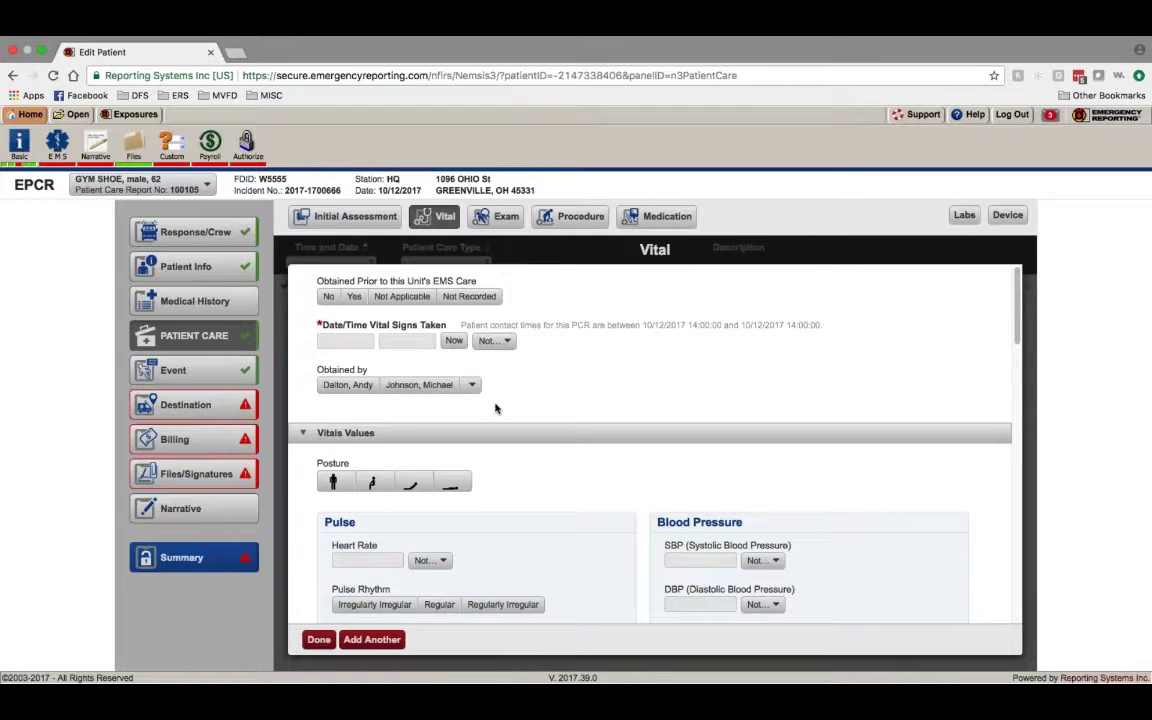
pyautogui.scroll(-10, 720, 571)
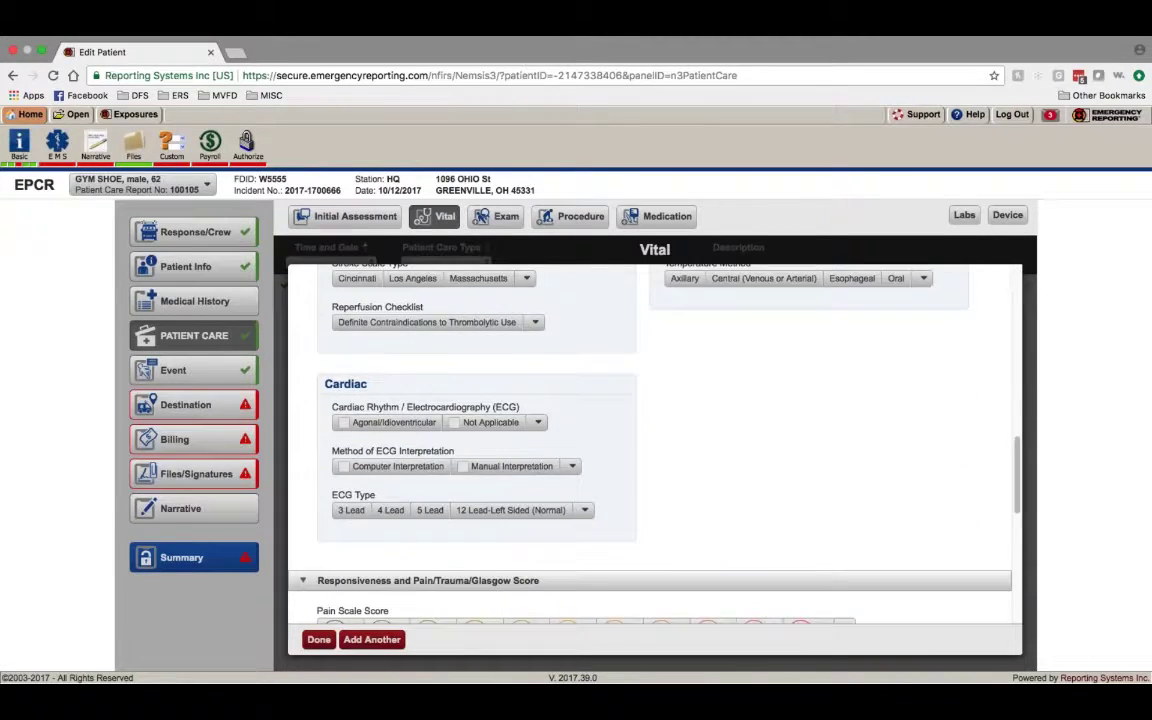
pyautogui.scroll(-5, 655, 445)
pyautogui.scroll(8, 655, 445)
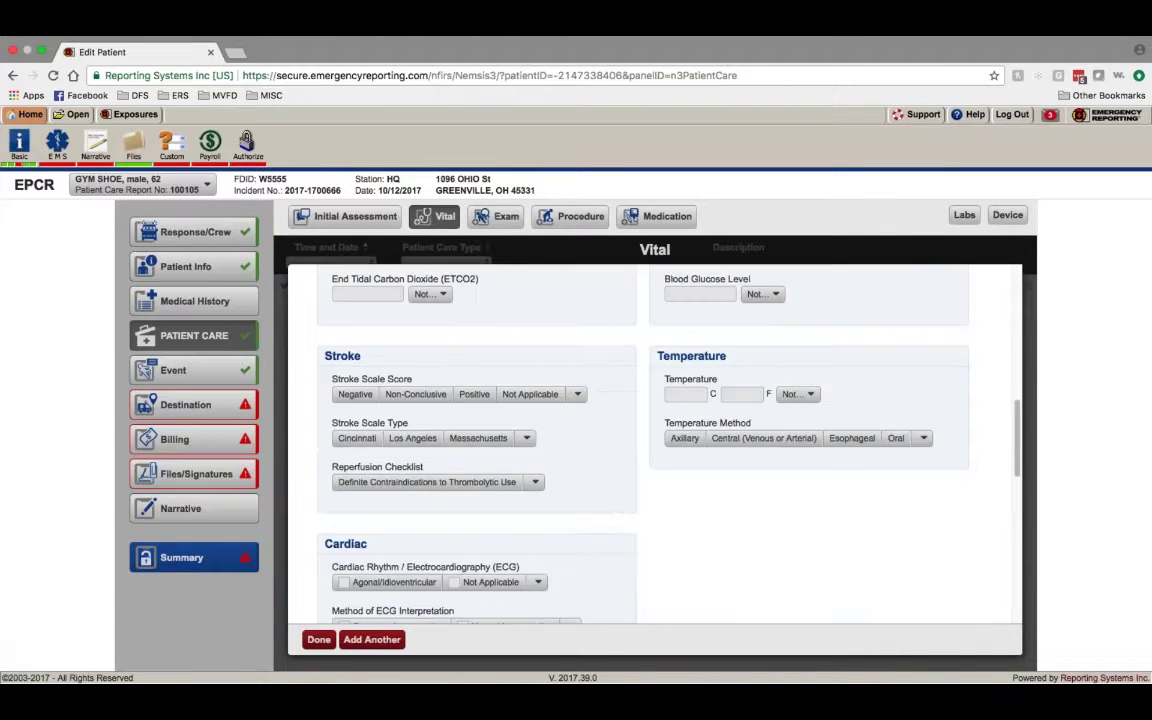
pyautogui.scroll(10, 655, 445)
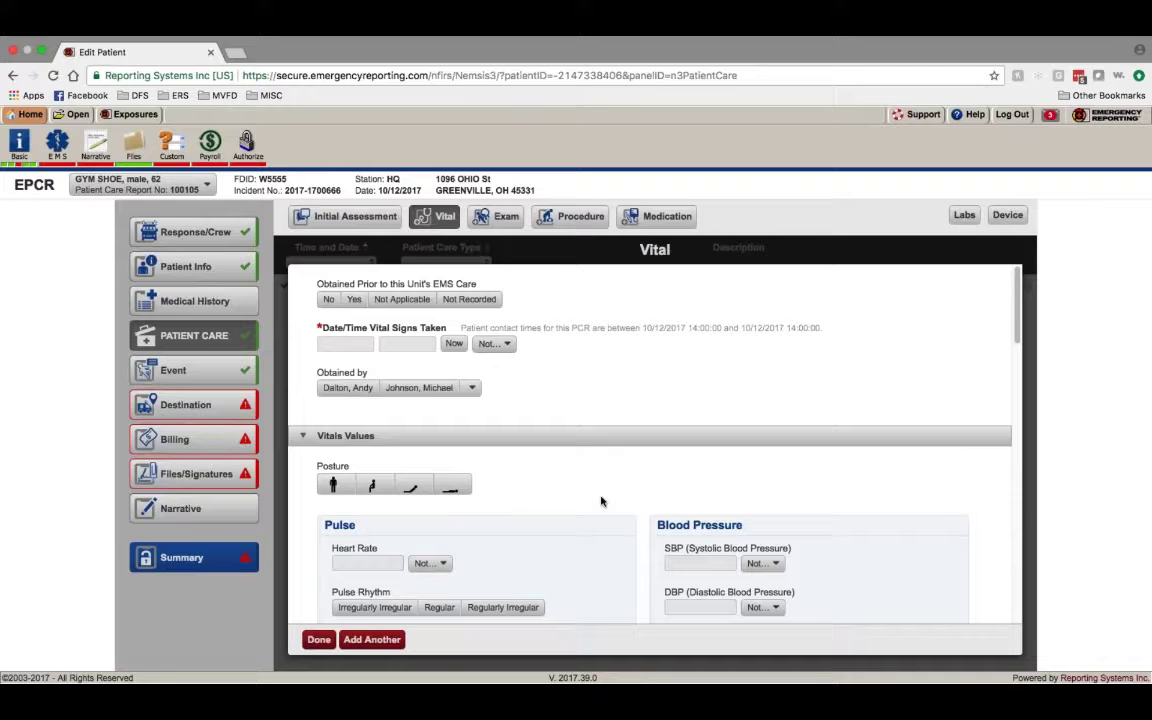
pyautogui.scroll(-1, 601, 501)
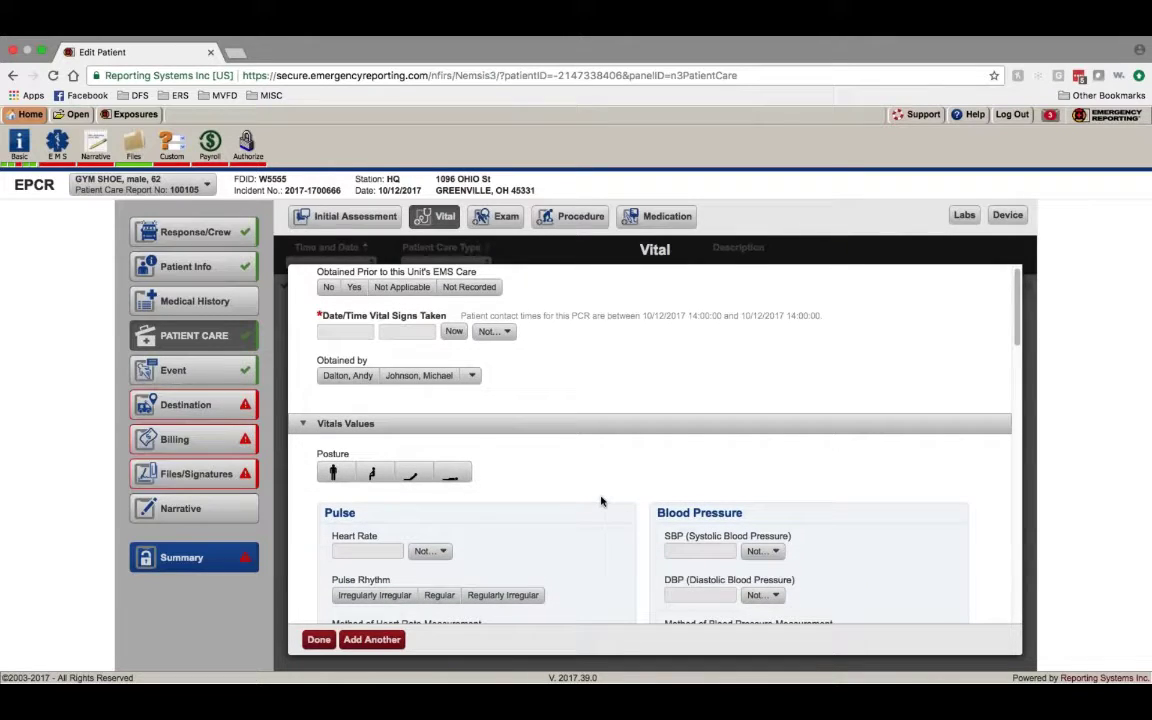
pyautogui.scroll(-5, 601, 501)
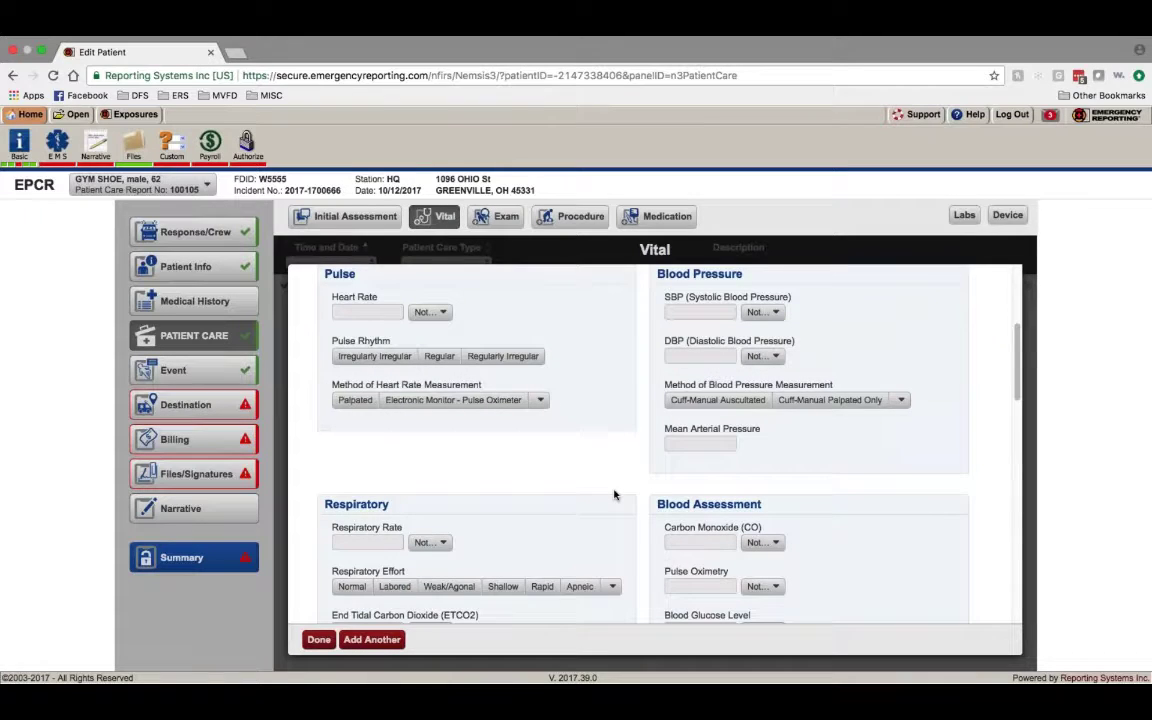
pyautogui.scroll(-1, 614, 494)
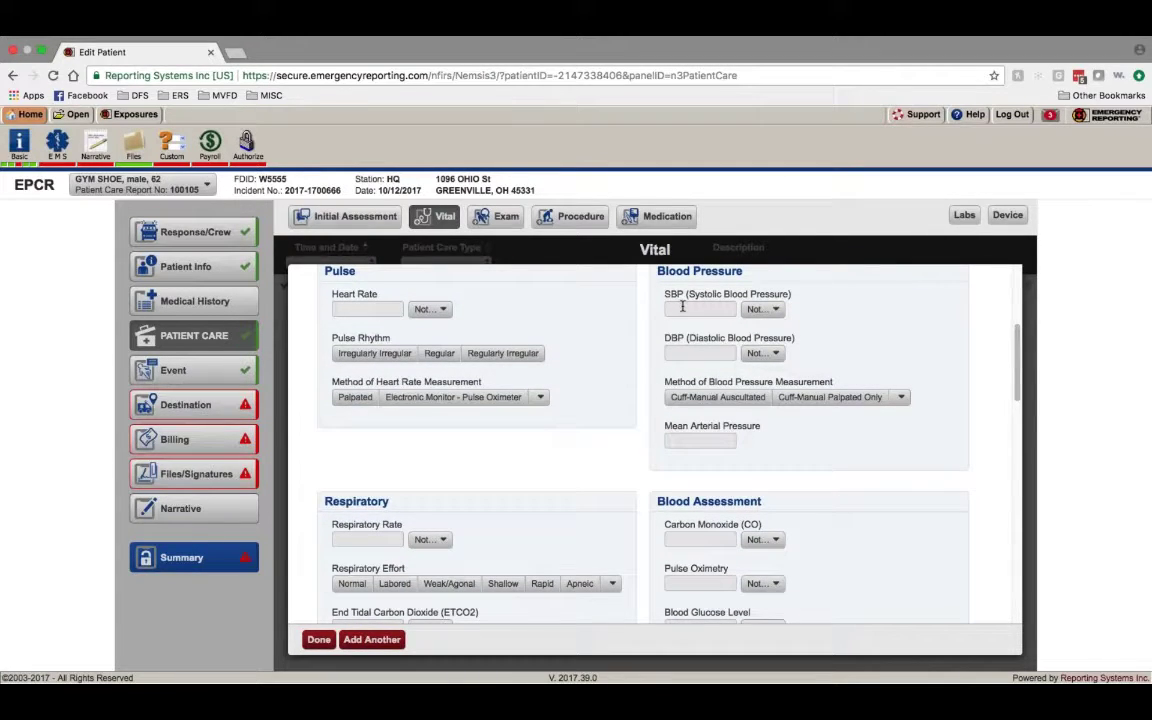
pyautogui.scroll(-6, 617, 458)
pyautogui.scroll(4, 617, 458)
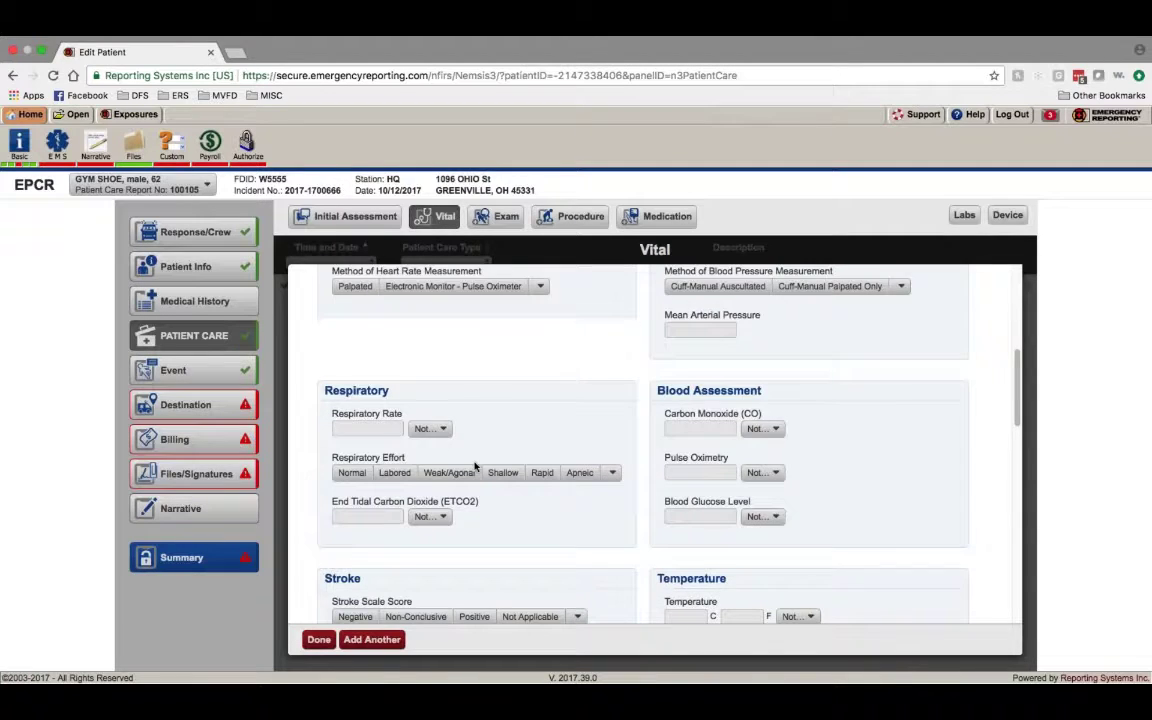
pyautogui.scroll(-8, 475, 467)
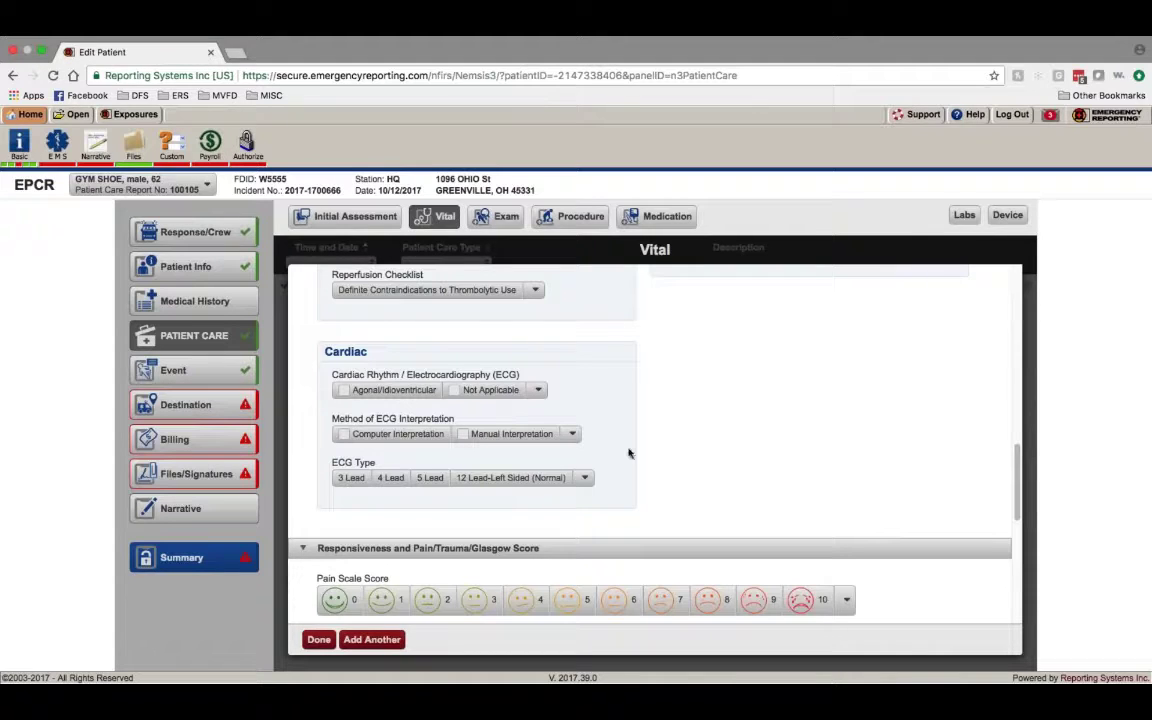
pyautogui.scroll(10, 628, 453)
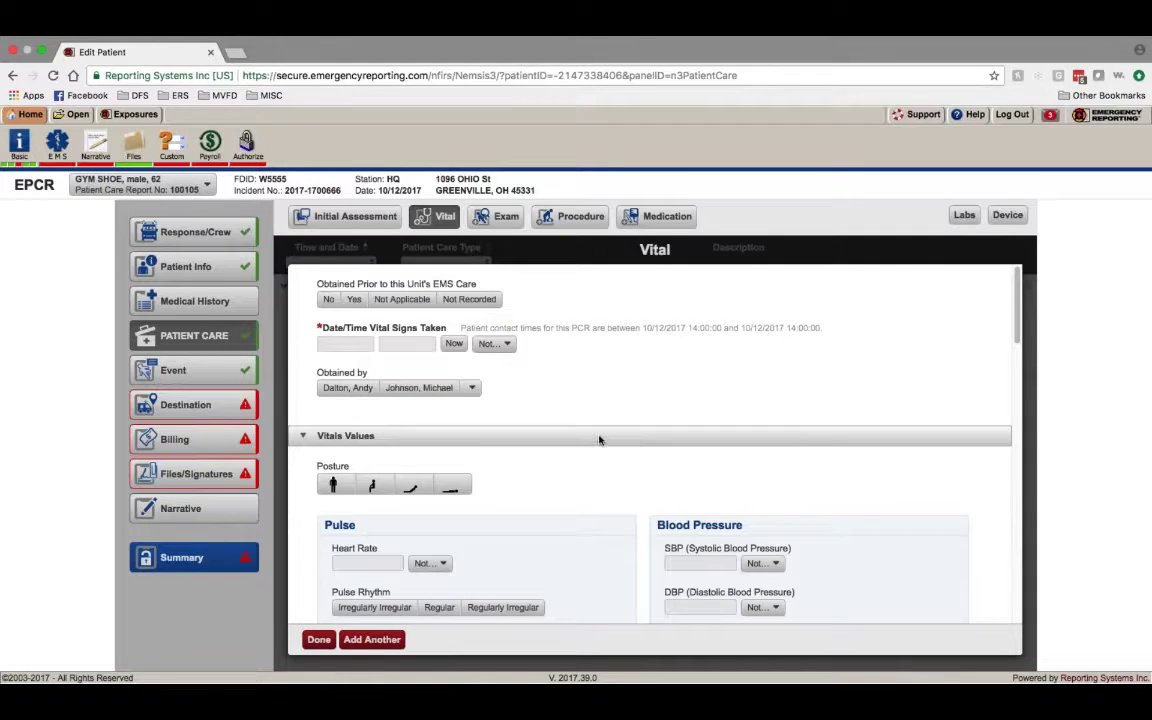
pyautogui.press('Escape')
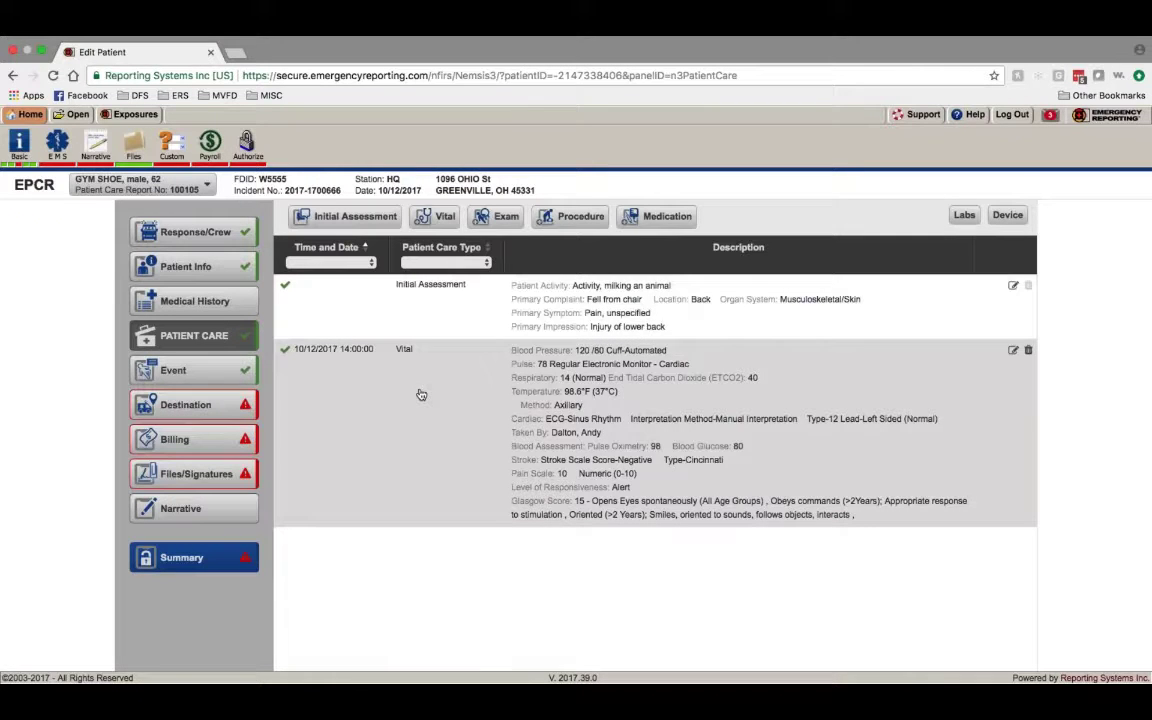
# Step: Start an exam entry with the assessment time stamped 10/12/2017 14:00:00 and view the mental status assessment options
pyautogui.click(498, 217)
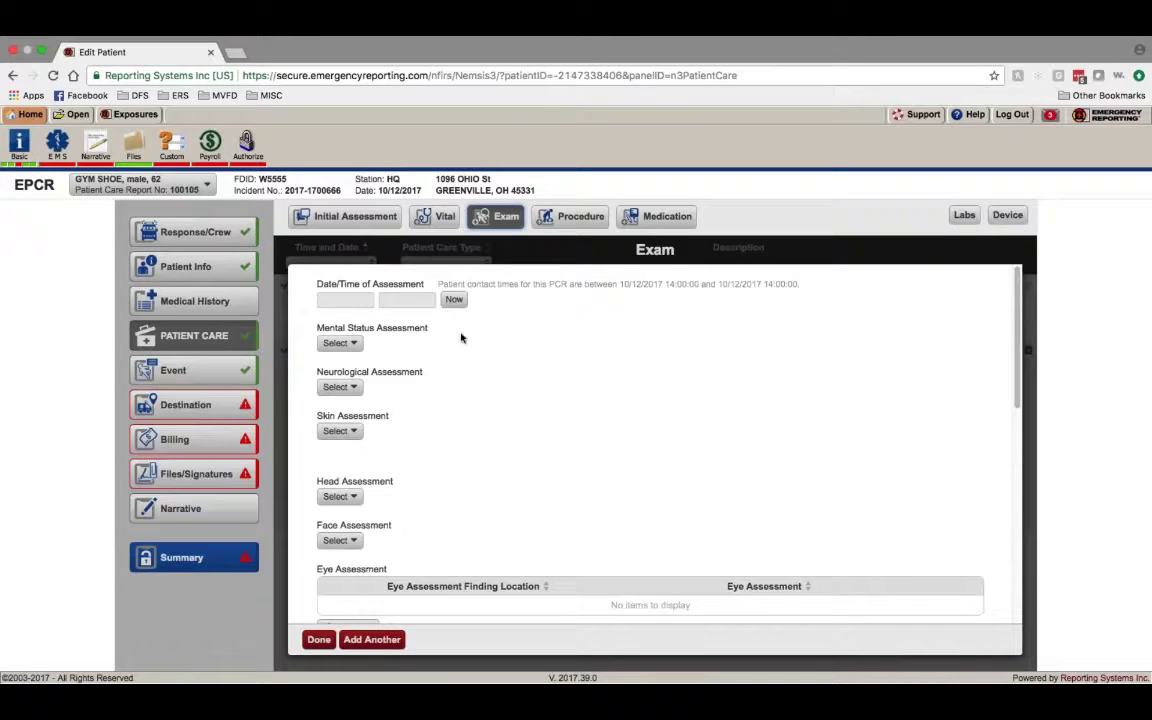
pyautogui.click(454, 300)
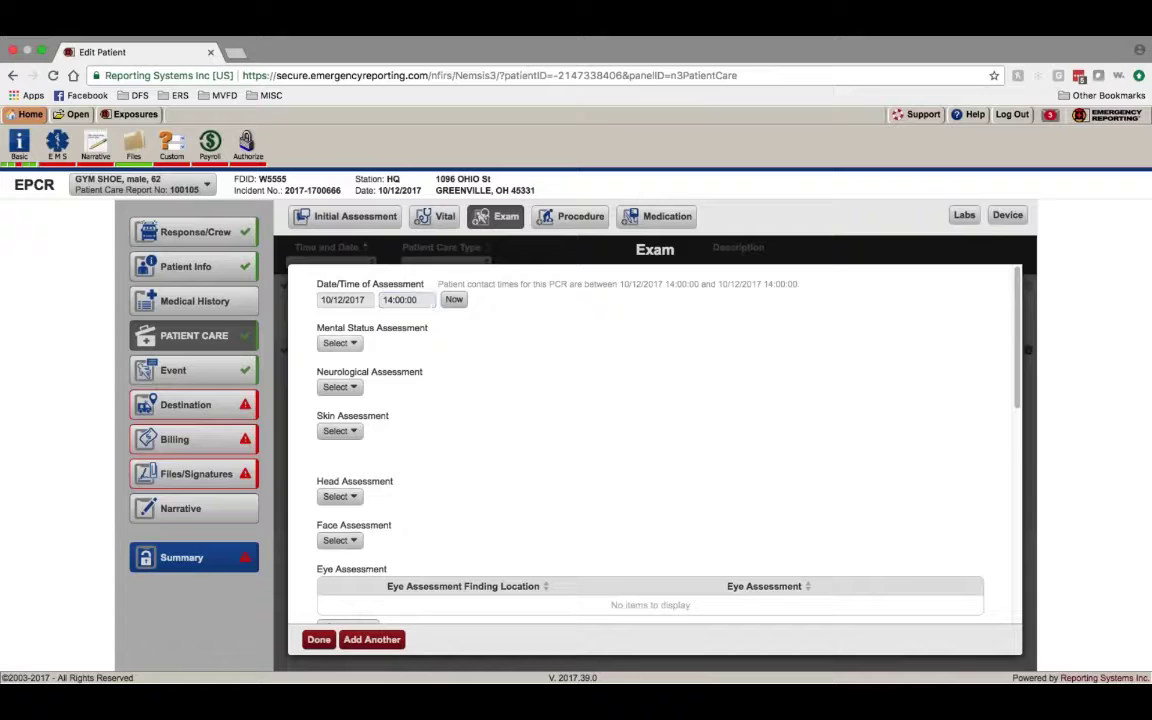
pyautogui.click(338, 345)
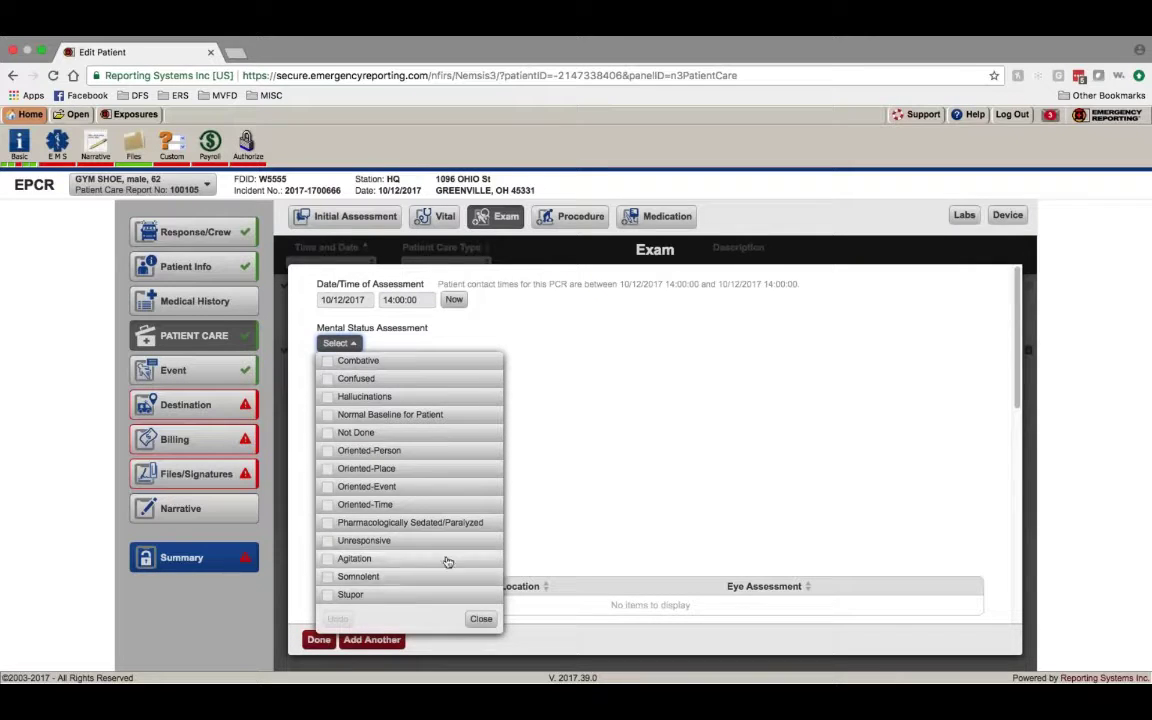
pyautogui.click(549, 382)
# Step: Look through the full list of neurological assessment findings without selecting any
pyautogui.click(336, 387)
pyautogui.scroll(-1, 395, 494)
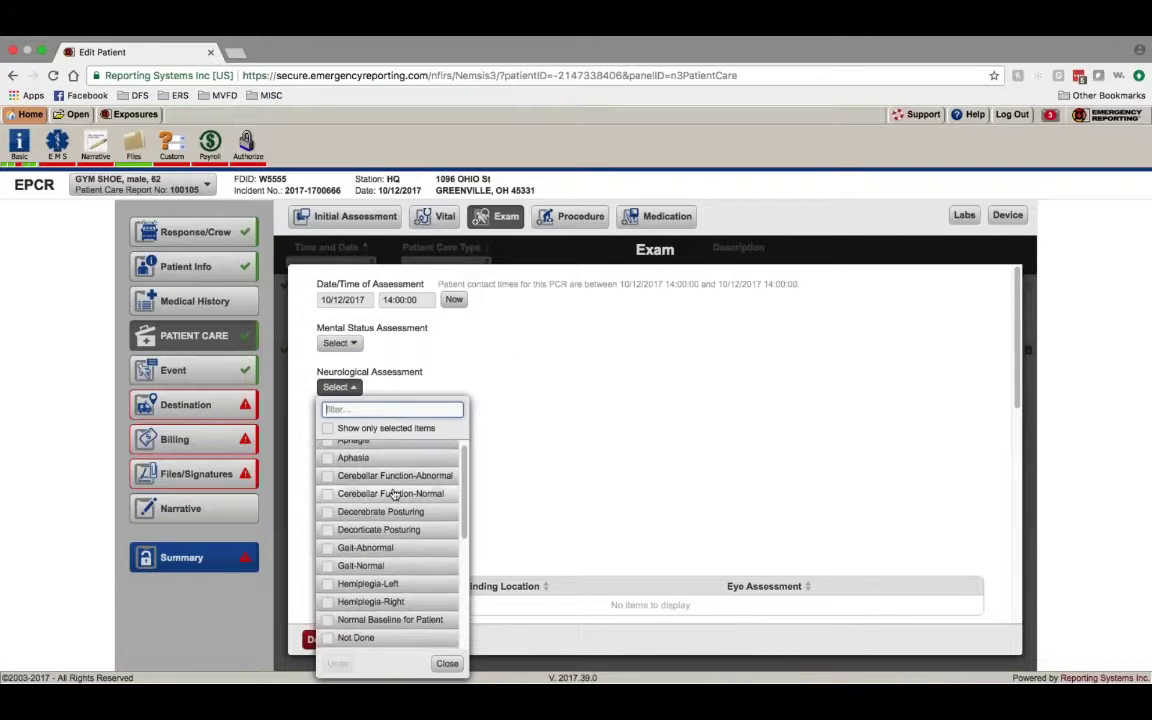
pyautogui.scroll(-4, 395, 494)
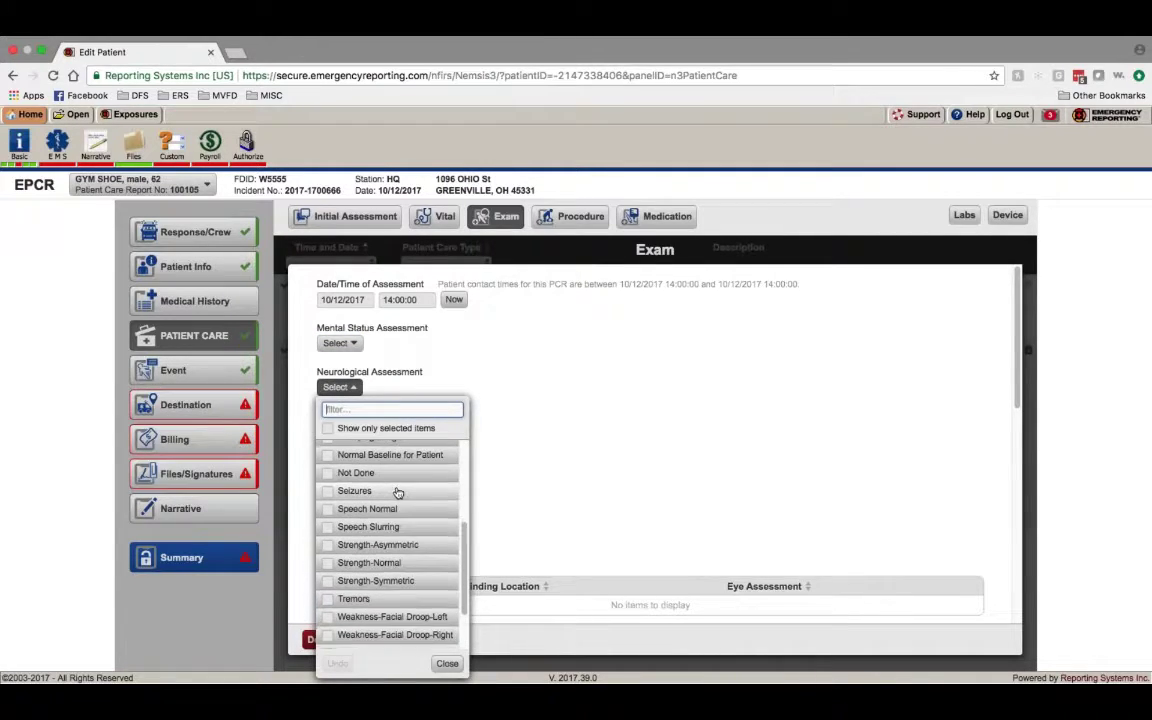
pyautogui.scroll(-1, 398, 493)
pyautogui.scroll(-3, 397, 493)
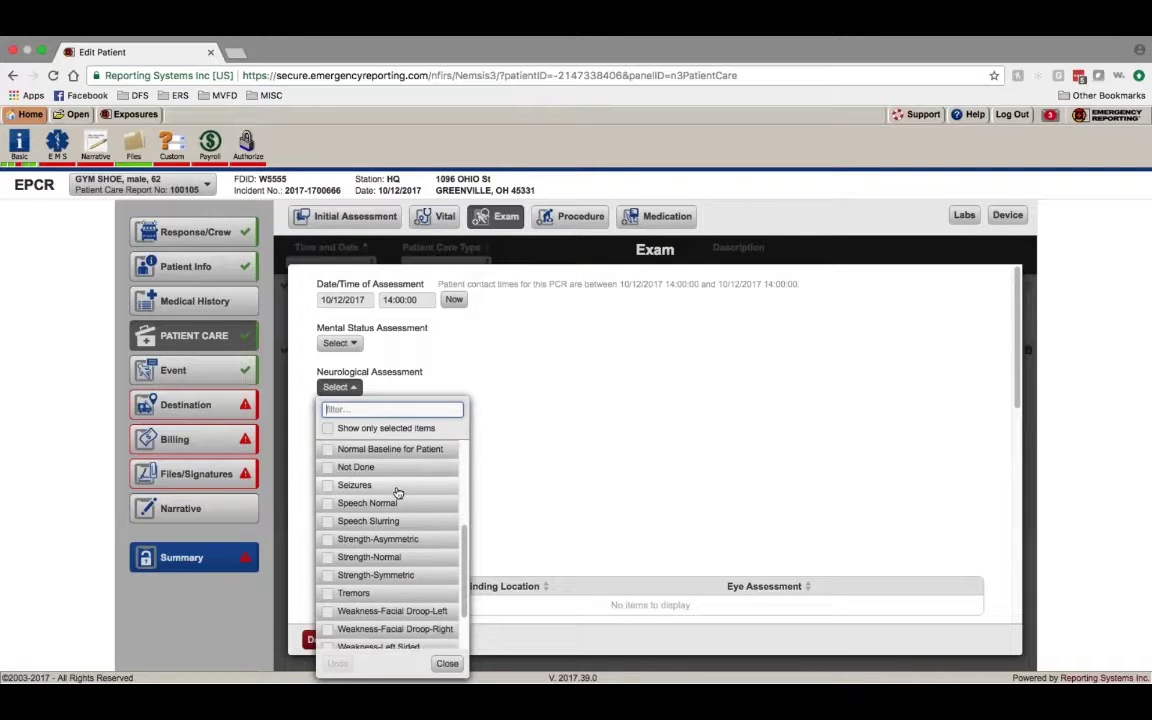
pyautogui.scroll(4, 397, 493)
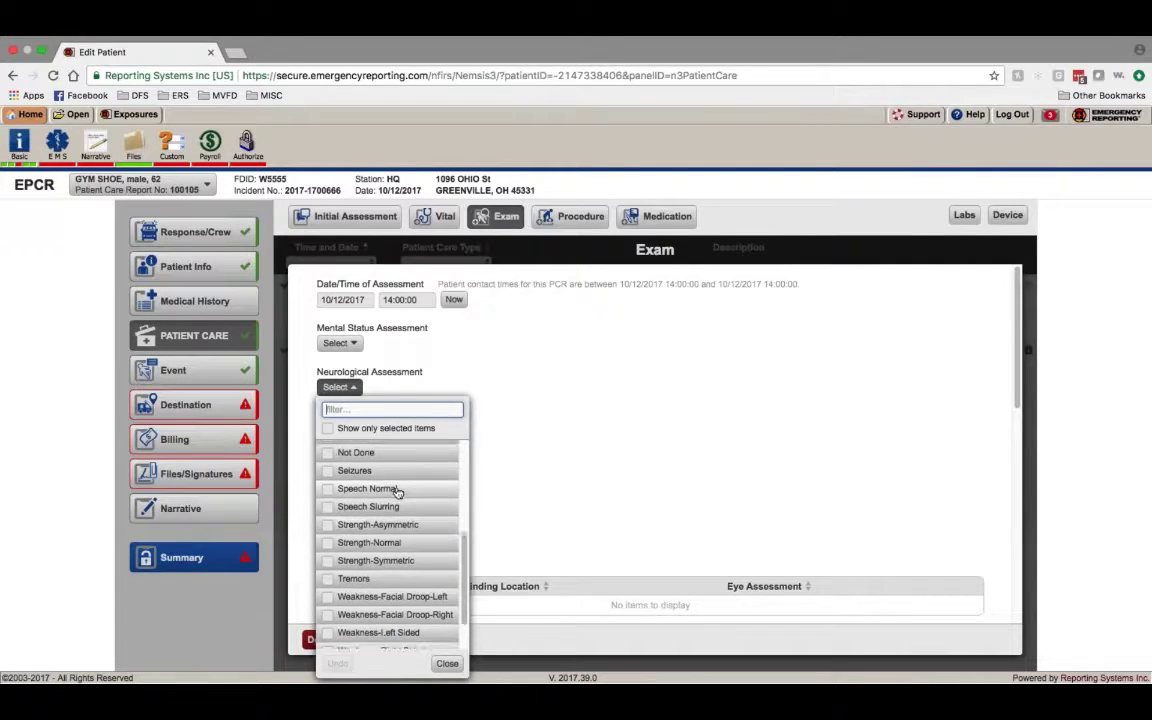
pyautogui.scroll(3, 396, 493)
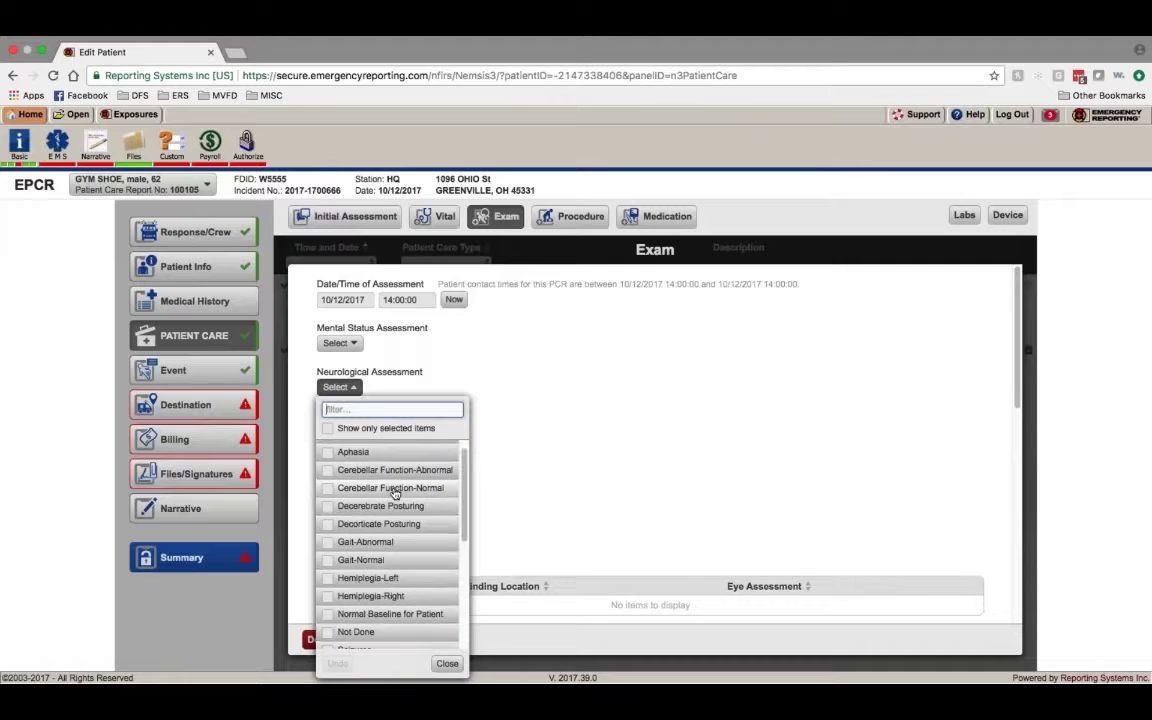
pyautogui.click(520, 452)
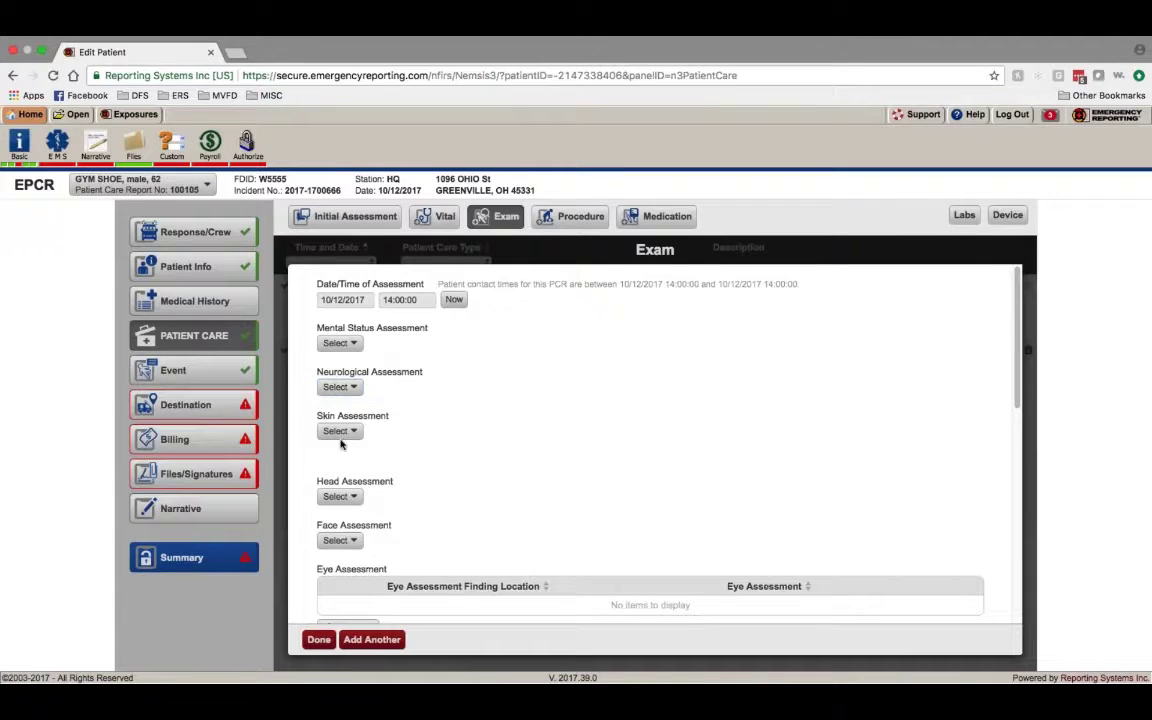
# Step: Look through the available skin, head and face assessment findings without selecting any
pyautogui.click(340, 432)
pyautogui.scroll(-3, 440, 342)
pyautogui.scroll(-2, 440, 343)
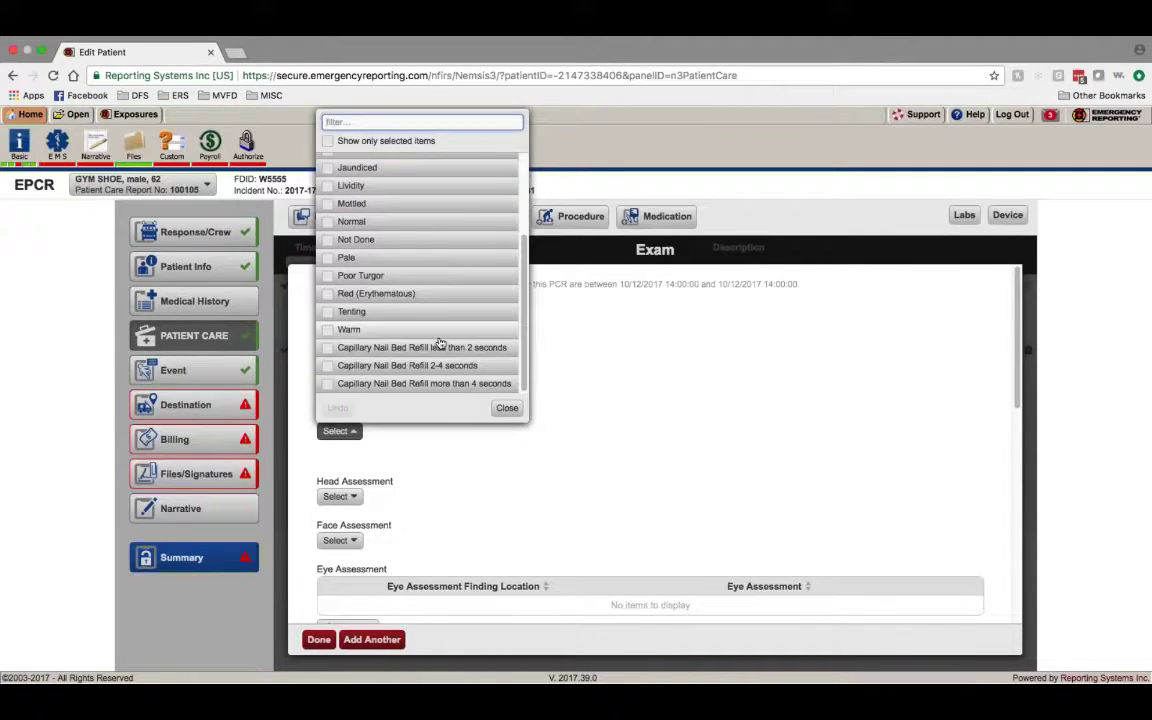
pyautogui.click(590, 382)
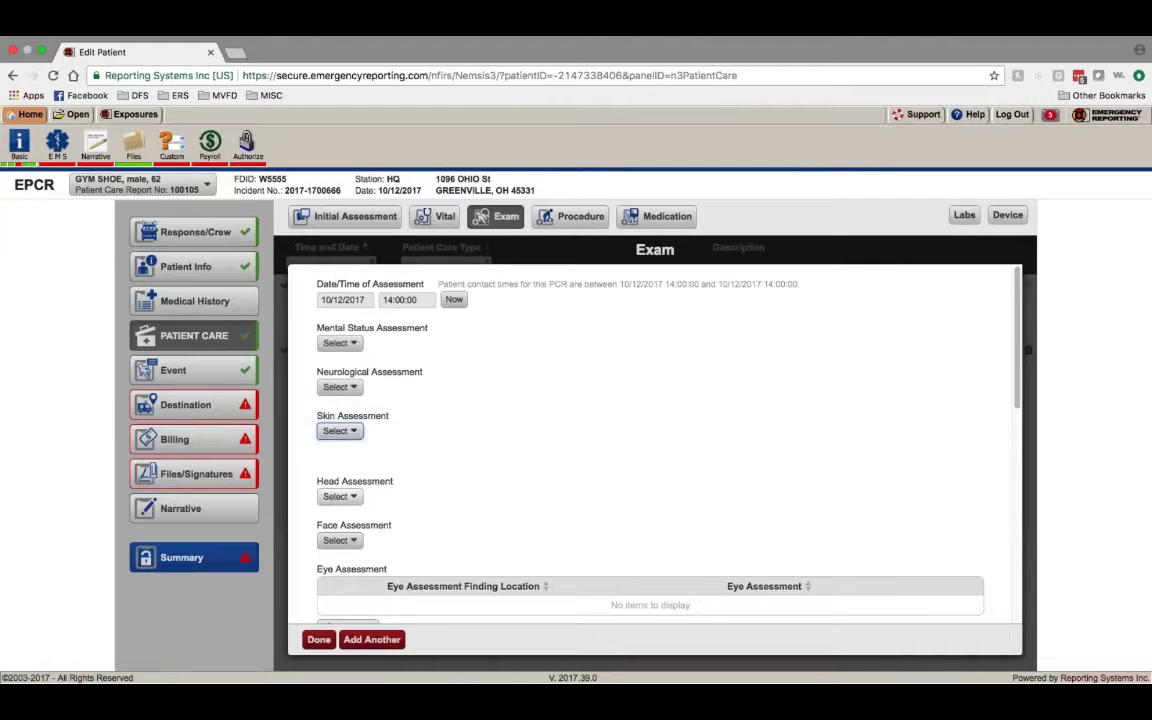
pyautogui.click(339, 496)
pyautogui.scroll(-3, 415, 320)
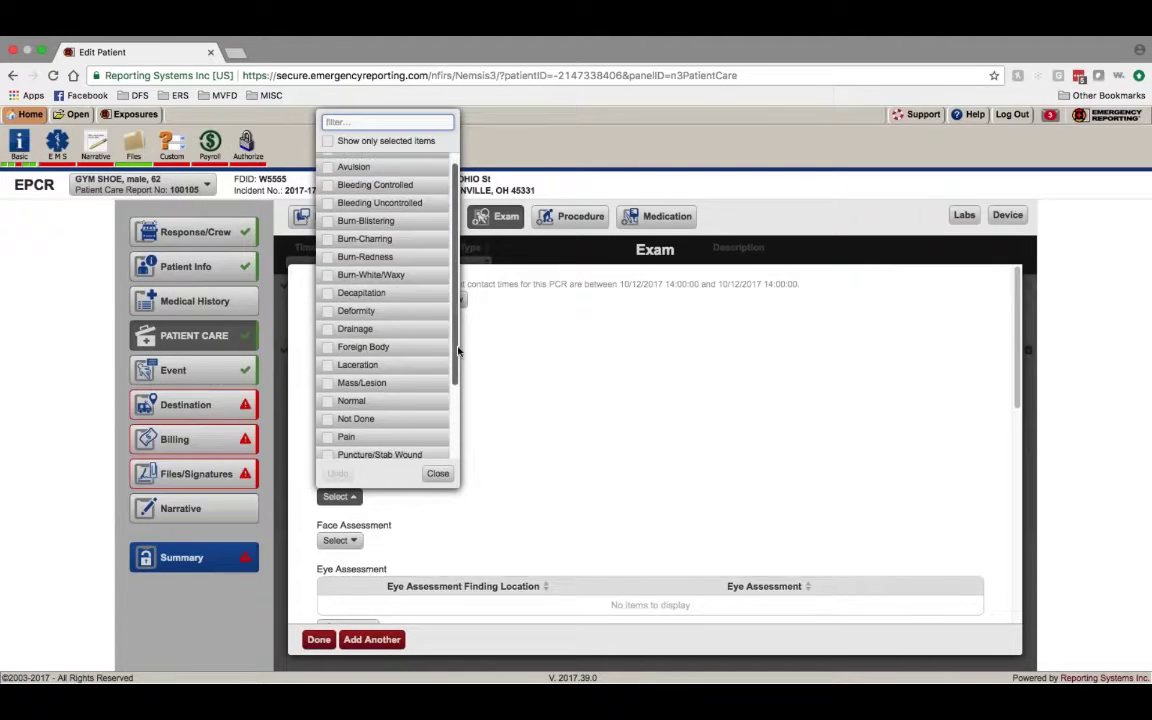
pyautogui.scroll(3, 418, 390)
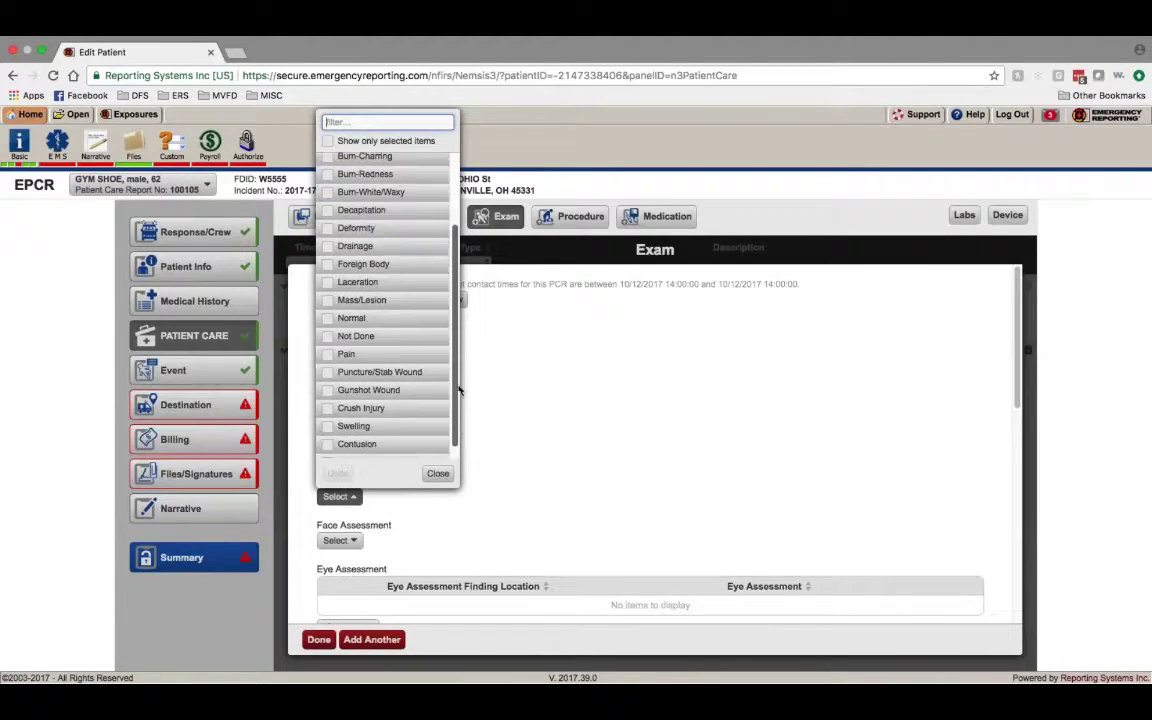
pyautogui.click(438, 473)
pyautogui.click(339, 540)
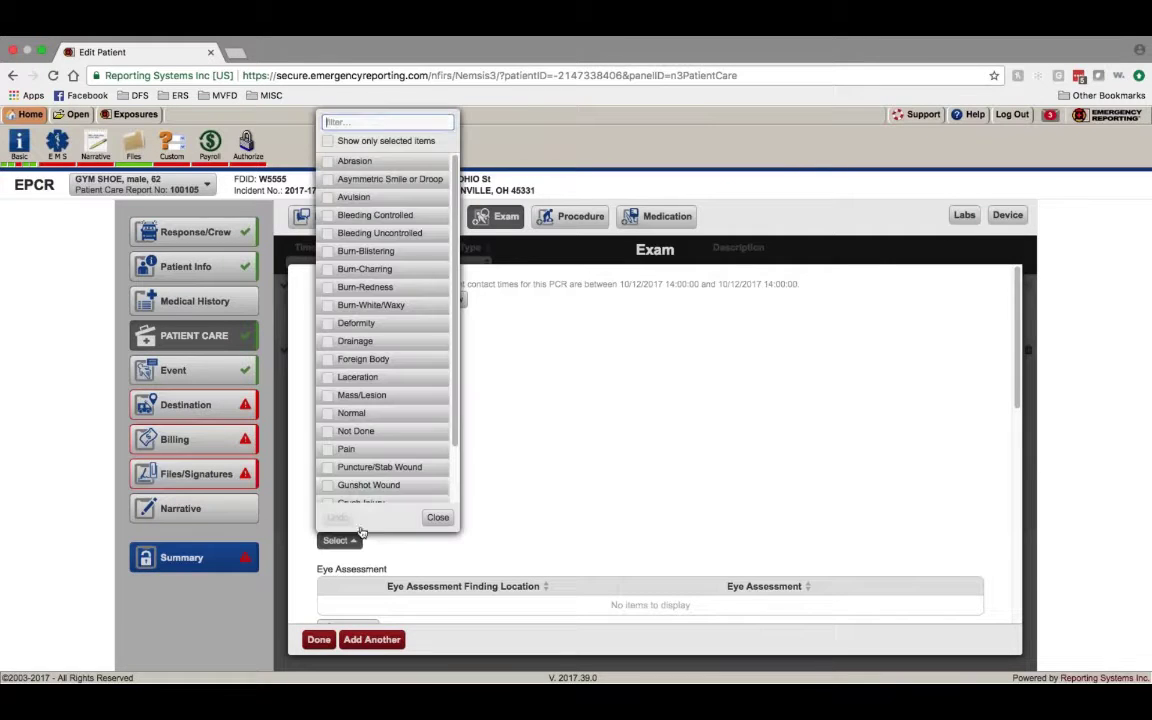
pyautogui.scroll(-3, 408, 447)
pyautogui.scroll(-5, 562, 481)
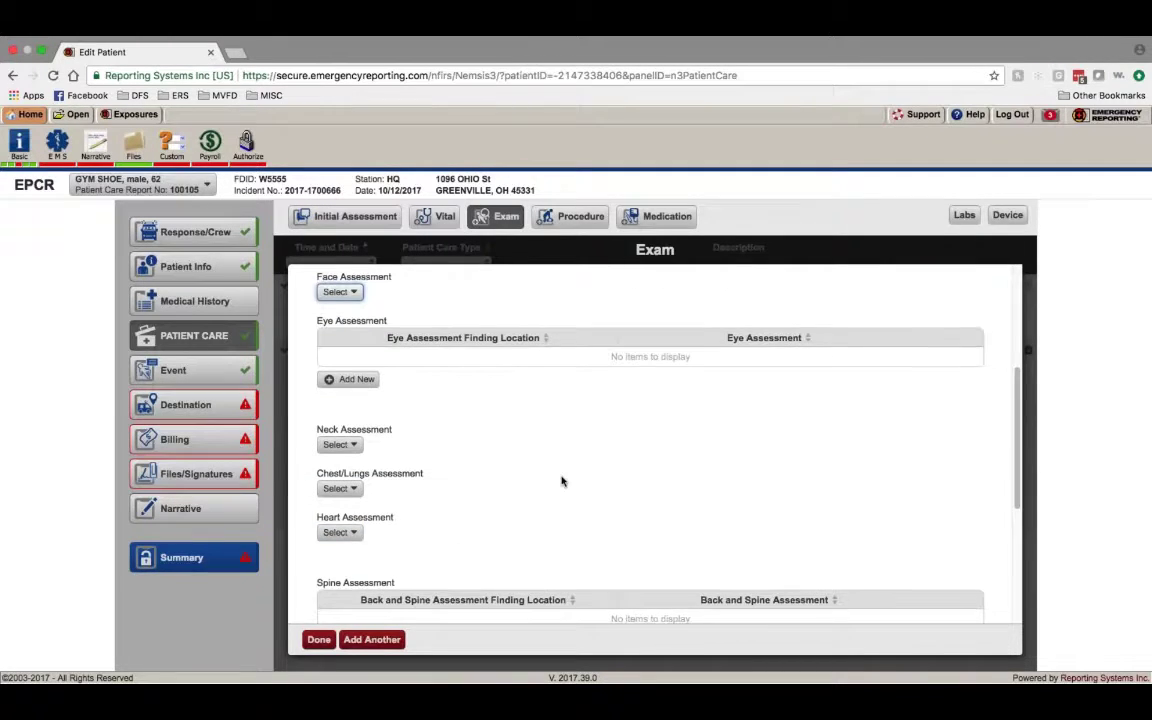
# Step: Look through the finding options of a new eye assessment and close it without recording anything
pyautogui.click(353, 385)
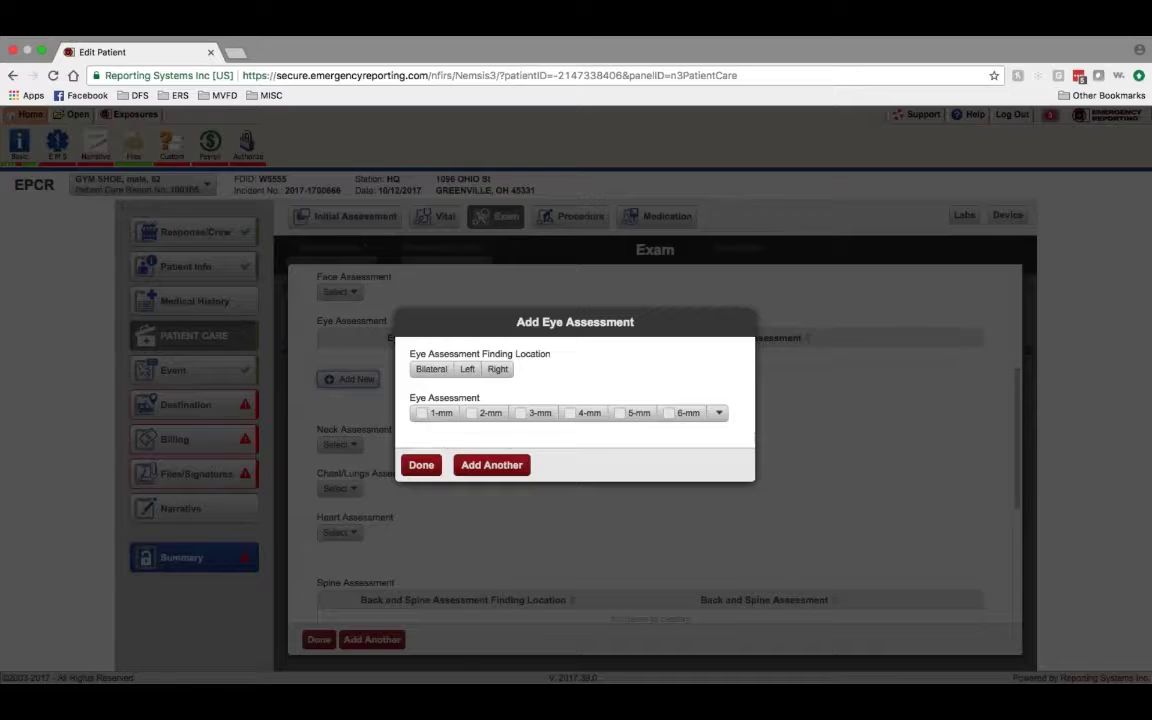
pyautogui.click(718, 412)
pyautogui.scroll(-5, 754, 337)
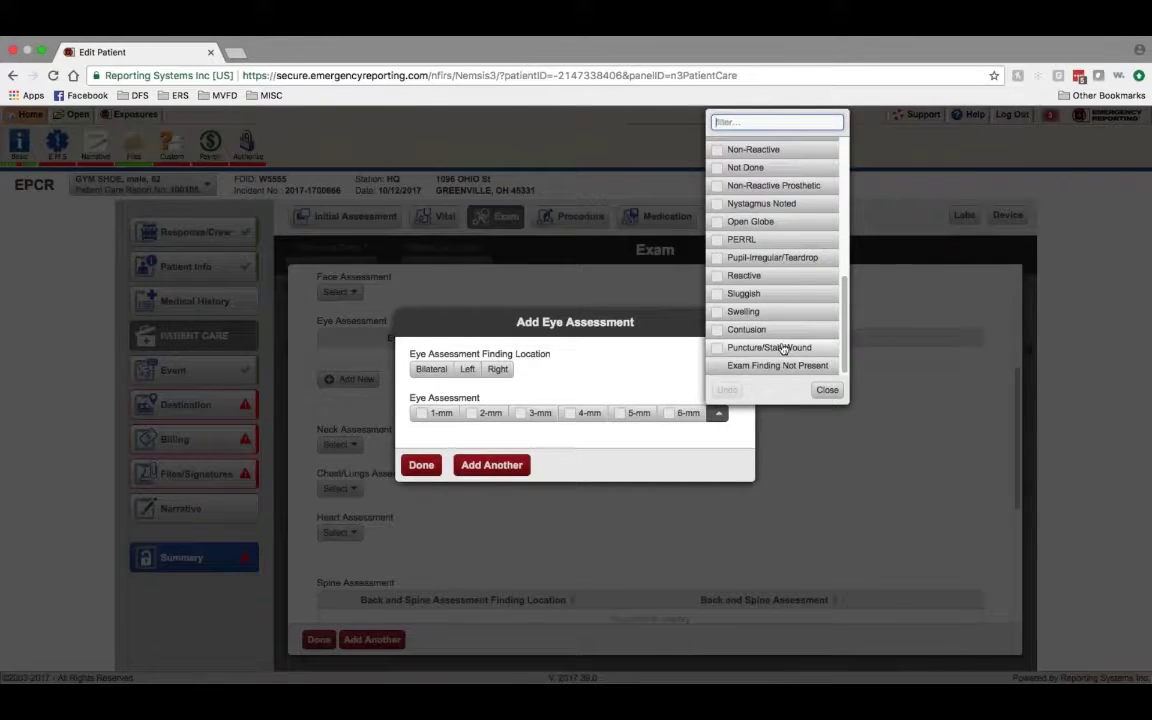
pyautogui.scroll(10, 797, 257)
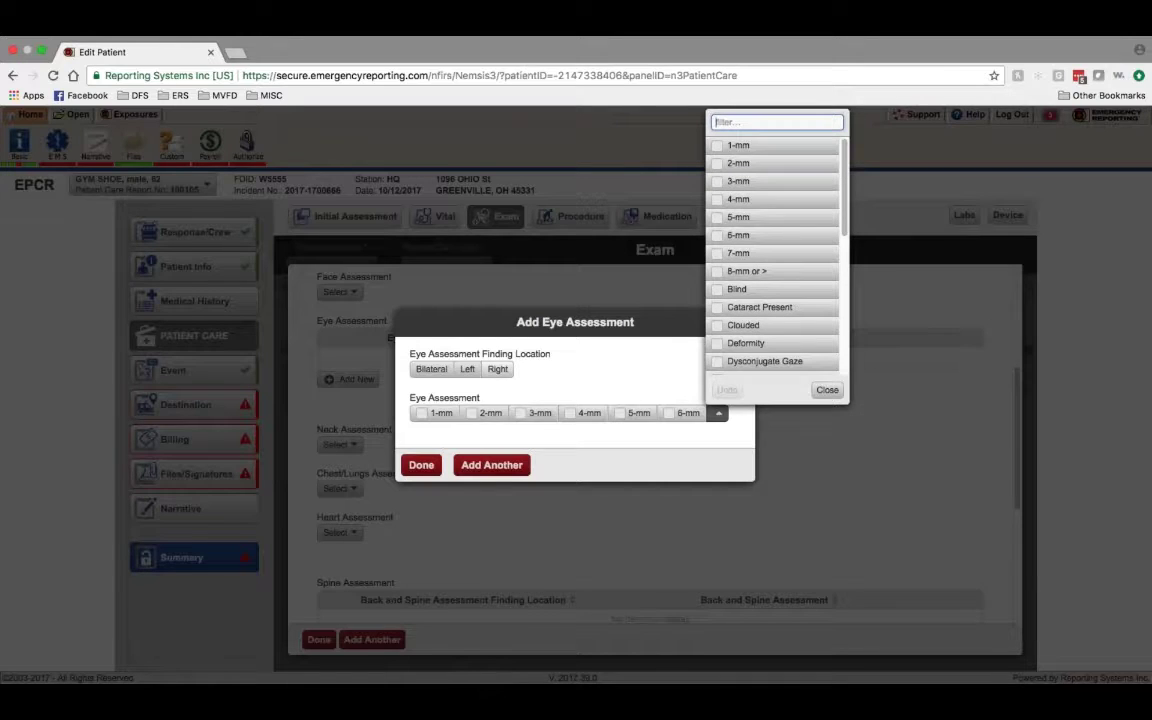
pyautogui.click(452, 518)
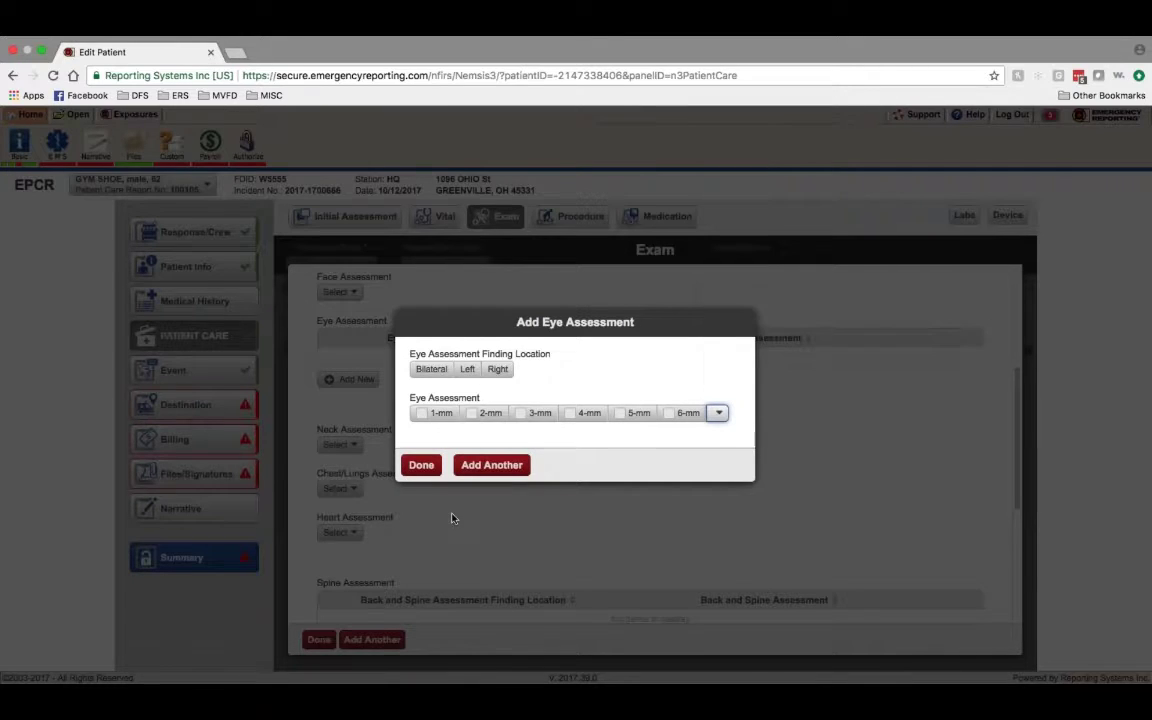
pyautogui.click(421, 466)
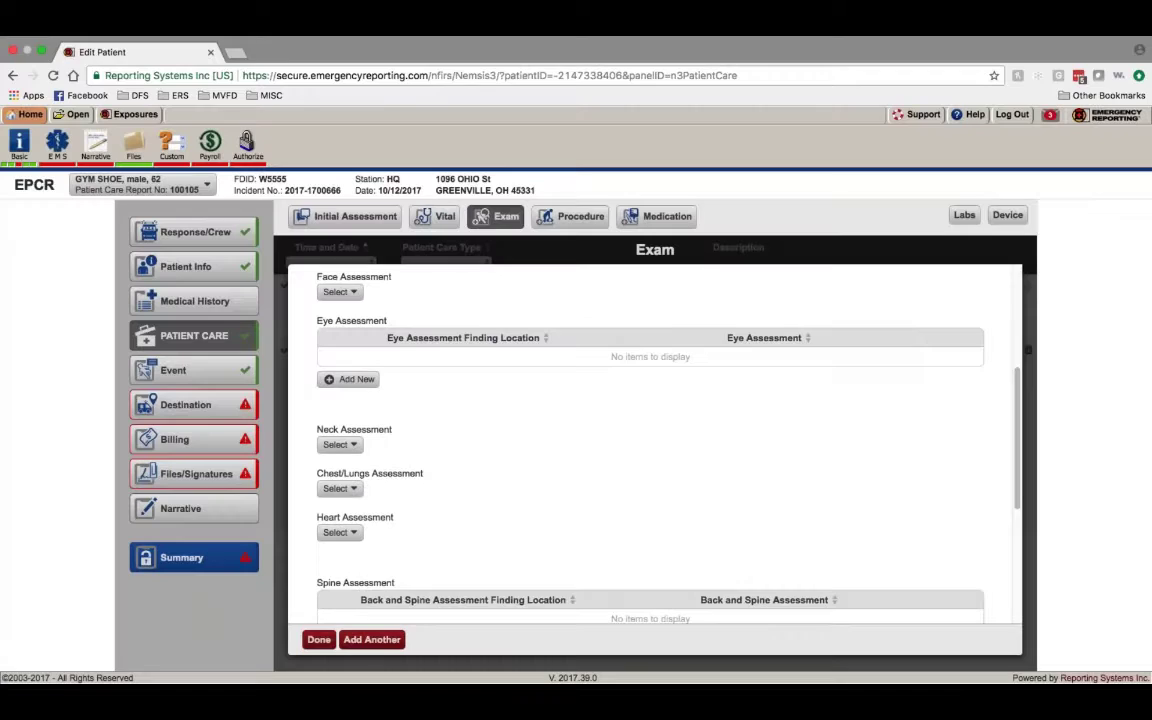
# Step: Look through the available chest/lungs and heart assessment findings without selecting any
pyautogui.click(350, 490)
pyautogui.scroll(-2, 490, 256)
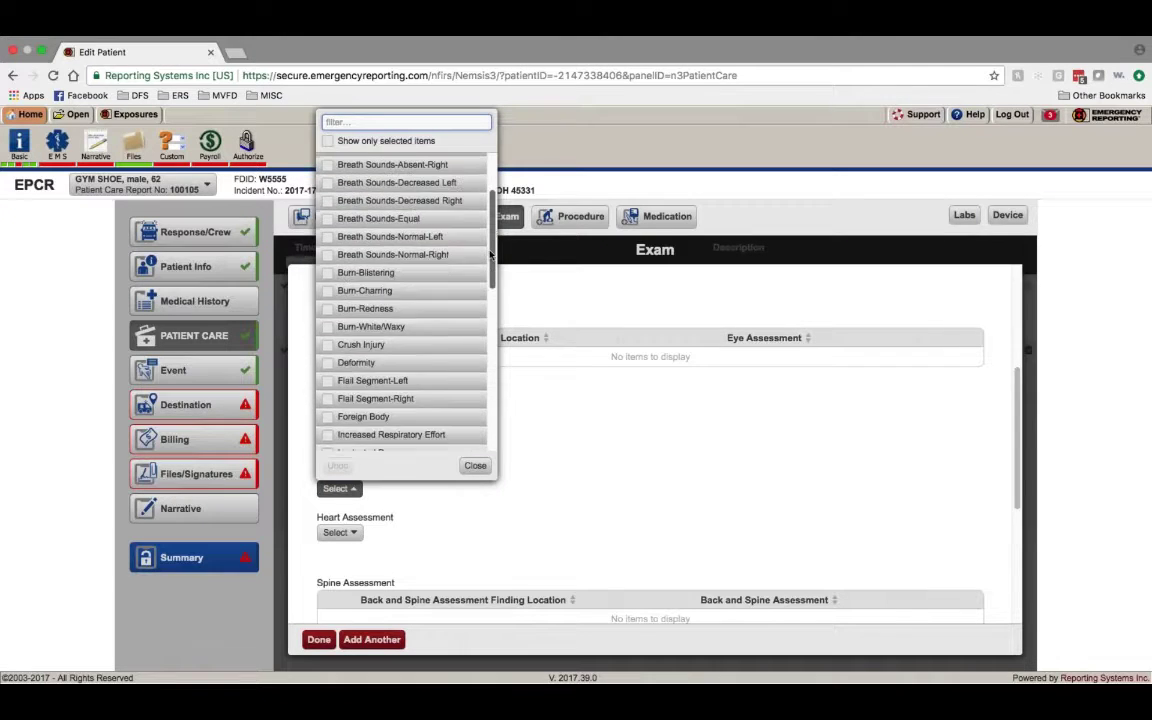
pyautogui.moveTo(490, 256); pyautogui.dragTo(509, 424)
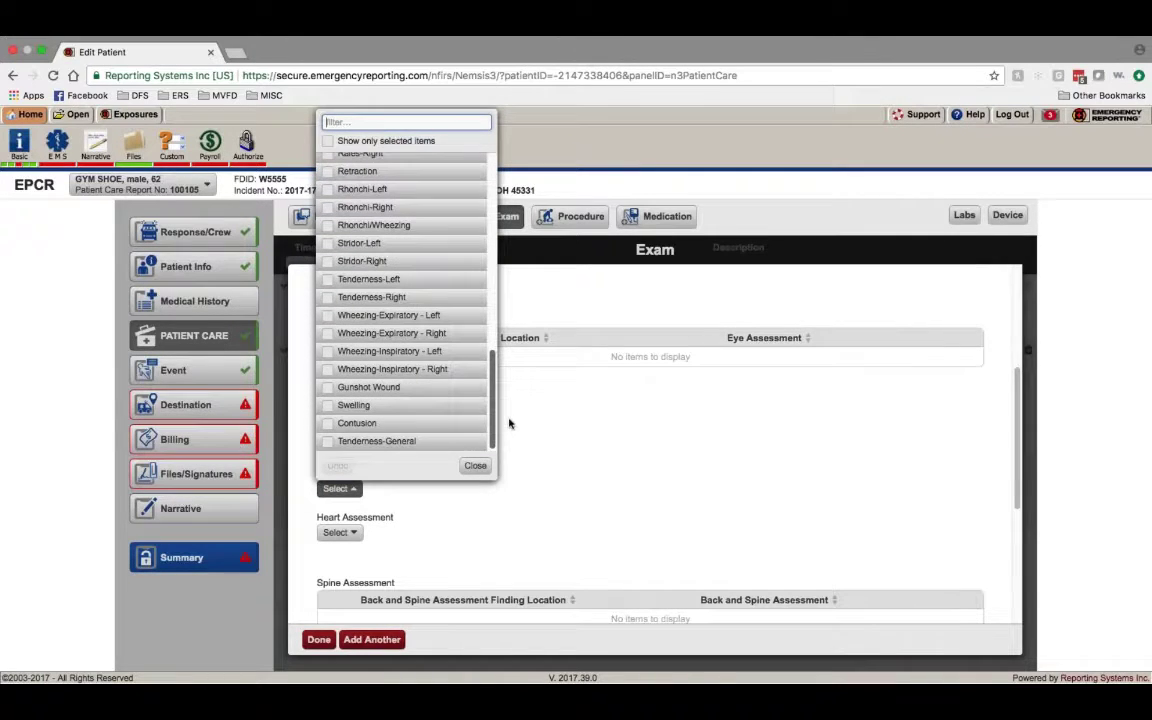
pyautogui.click(498, 516)
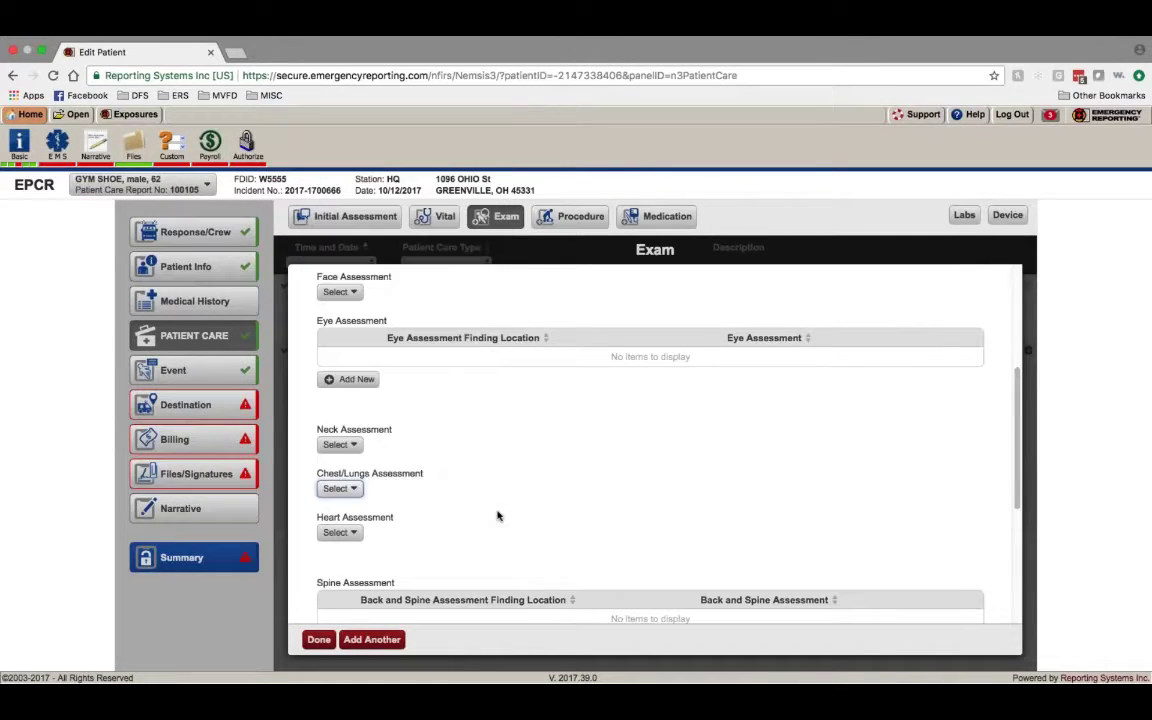
pyautogui.click(340, 533)
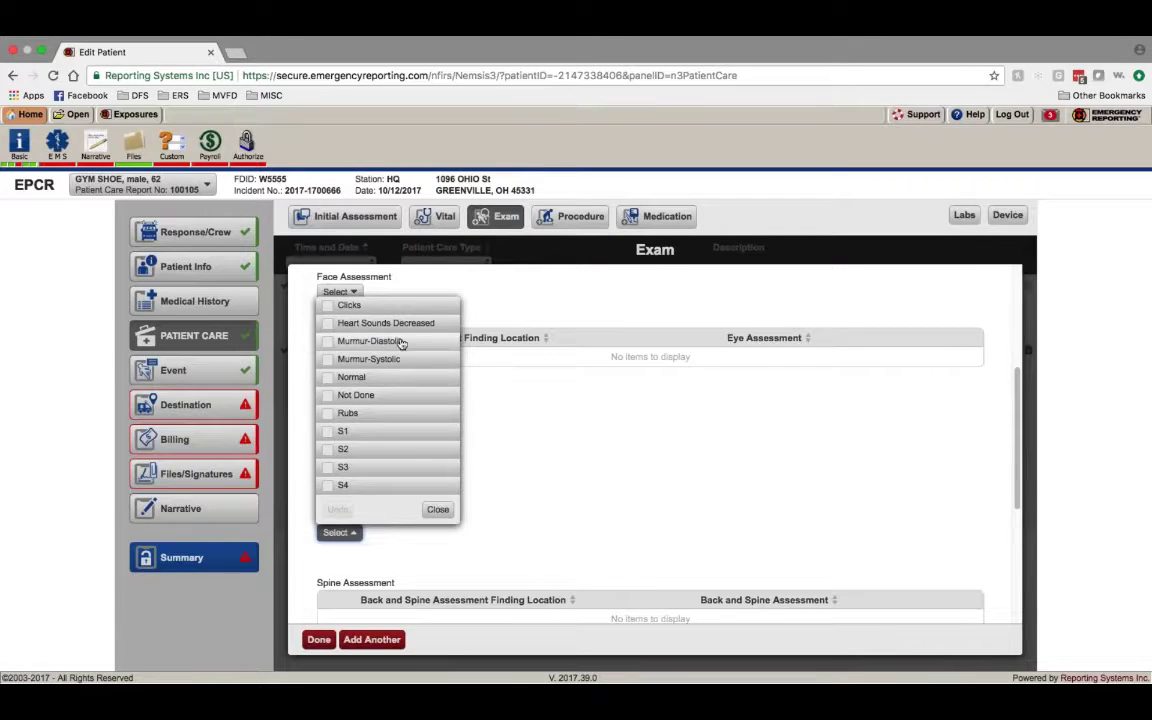
pyautogui.click(523, 523)
# Step: Add a spine assessment with the finding location Back-General and the finding Pain
pyautogui.scroll(-5, 520, 515)
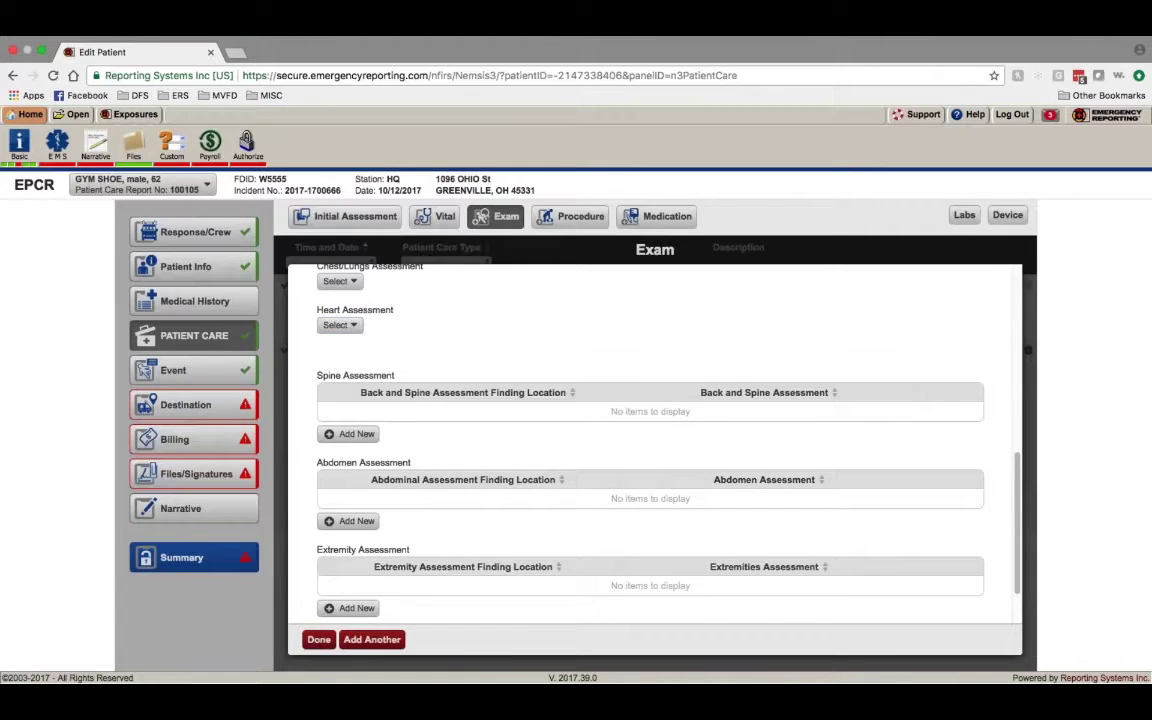
pyautogui.click(348, 434)
pyautogui.click(441, 369)
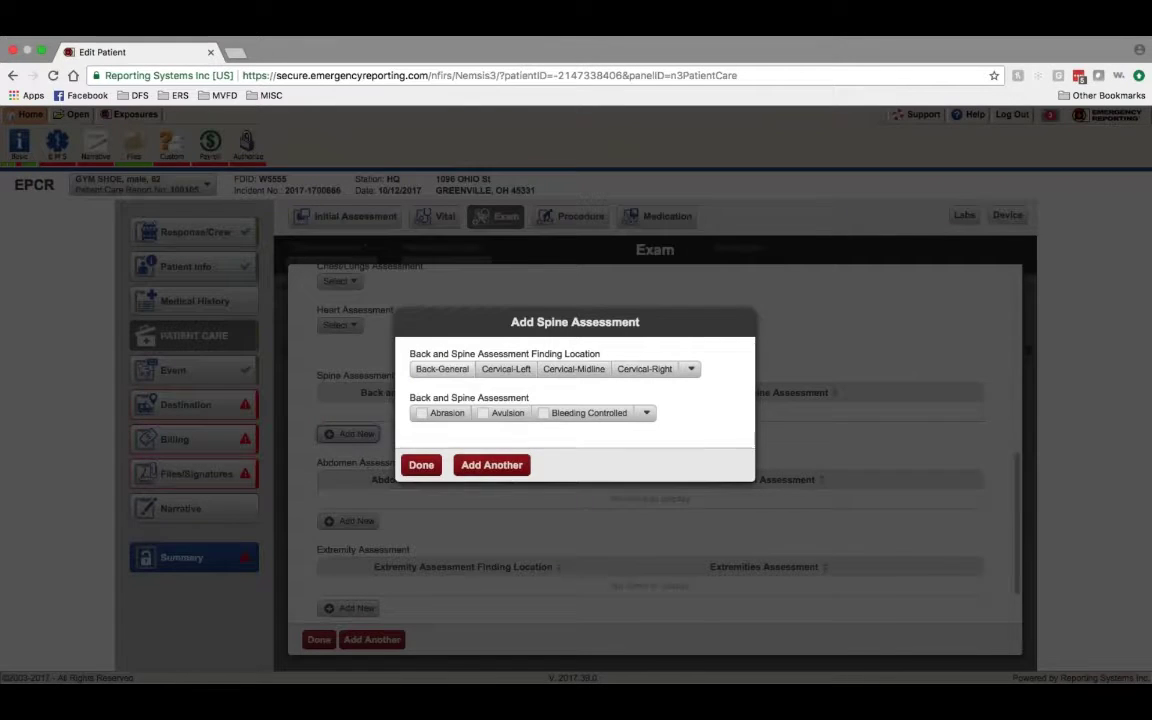
pyautogui.click(646, 413)
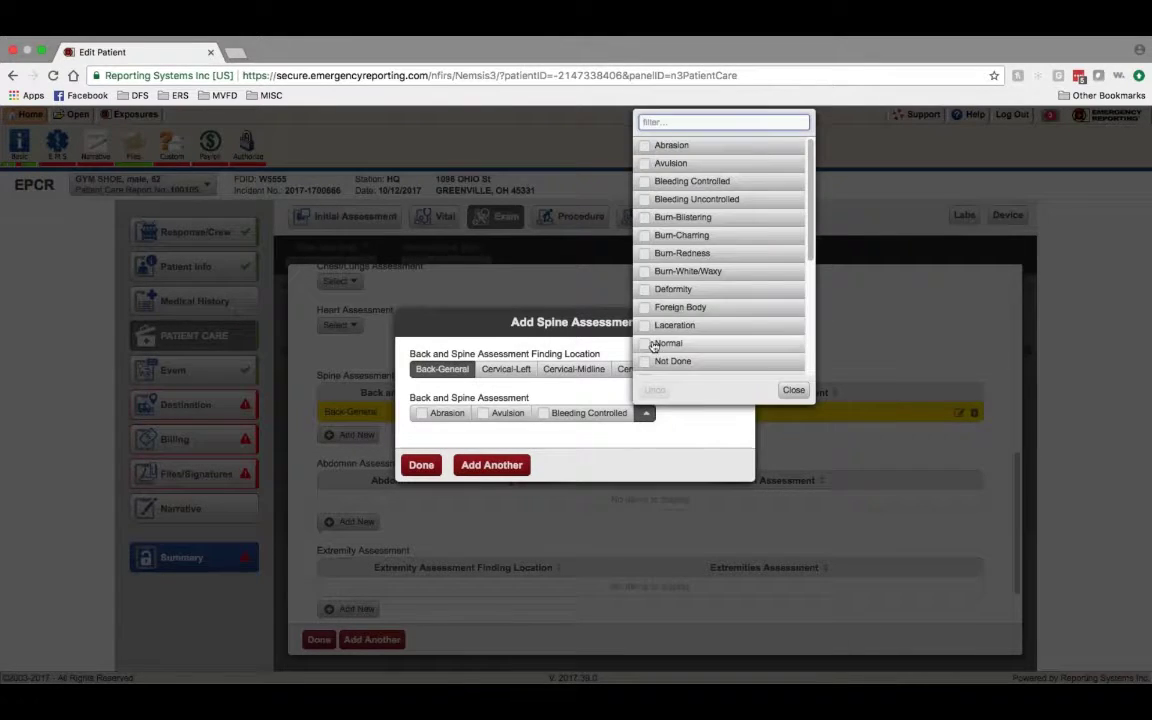
pyautogui.scroll(-3, 690, 300)
pyautogui.scroll(-2, 653, 346)
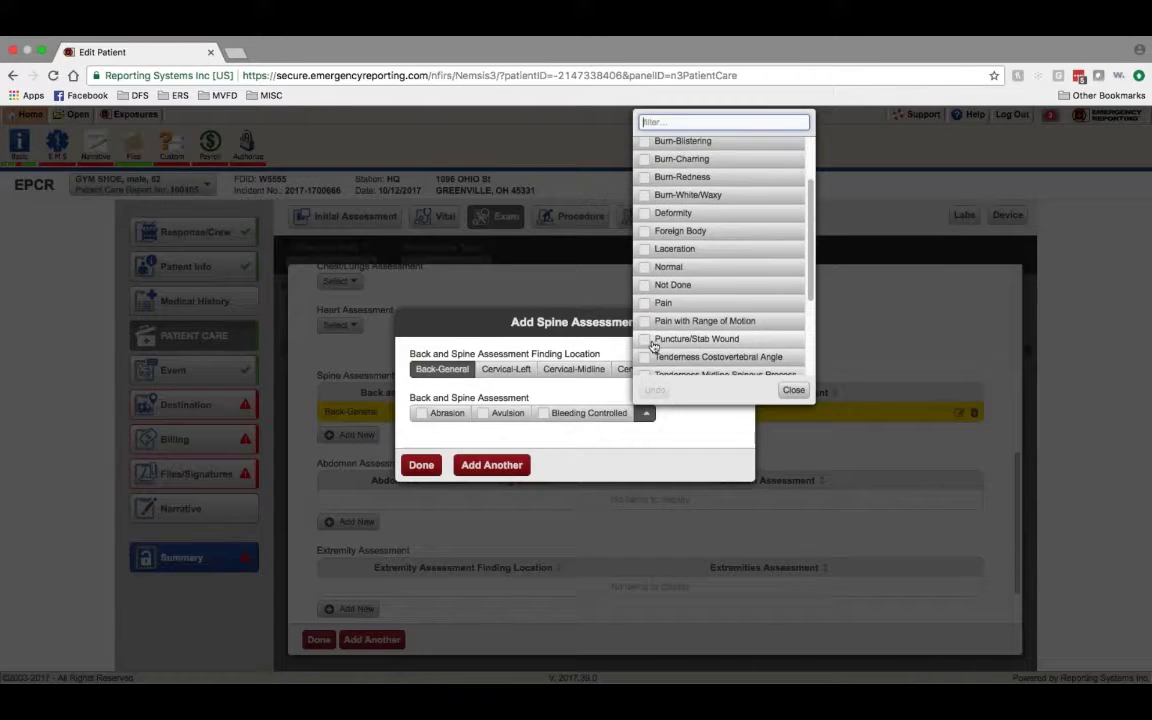
pyautogui.click(652, 292)
pyautogui.scroll(-4, 716, 314)
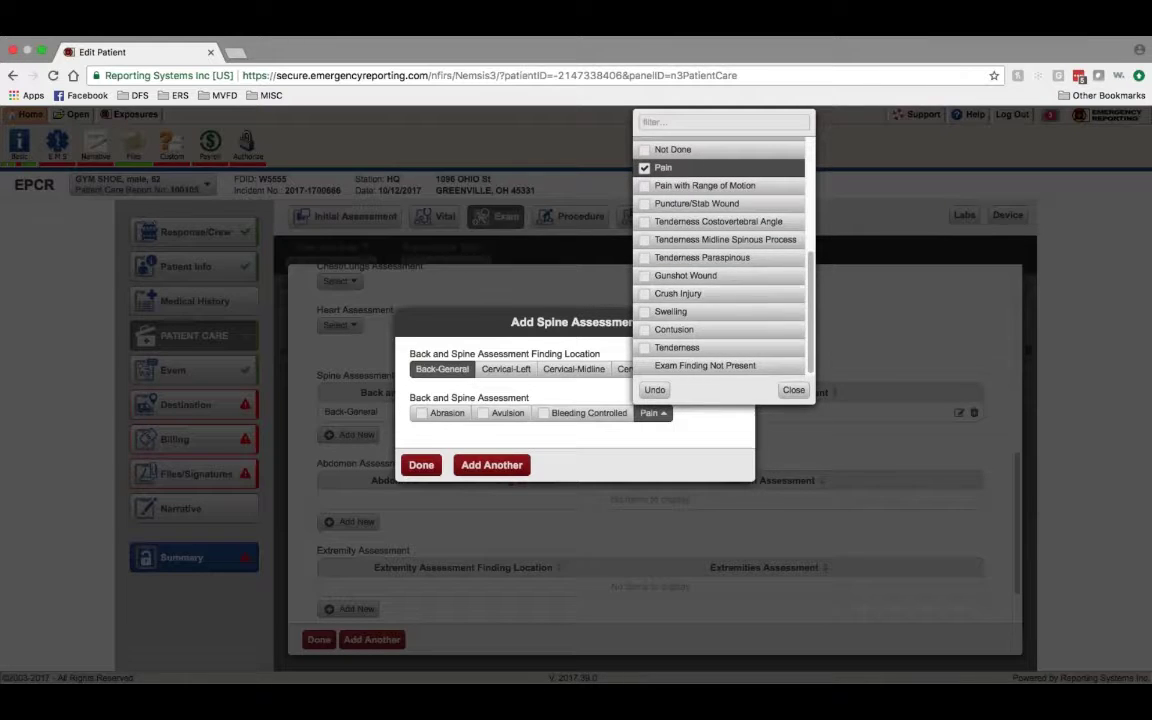
pyautogui.scroll(1, 732, 290)
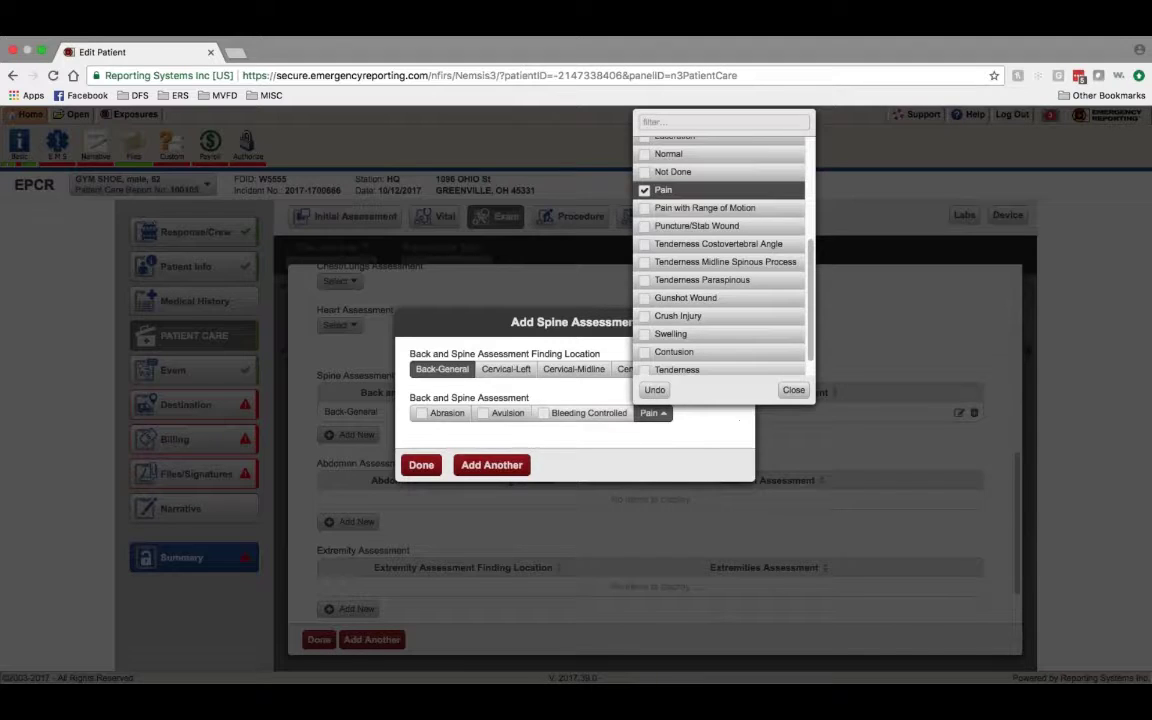
pyautogui.click(421, 465)
# Step: Start a new extremity assessment and look through its finding locations without choosing one
pyautogui.scroll(-2, 360, 560)
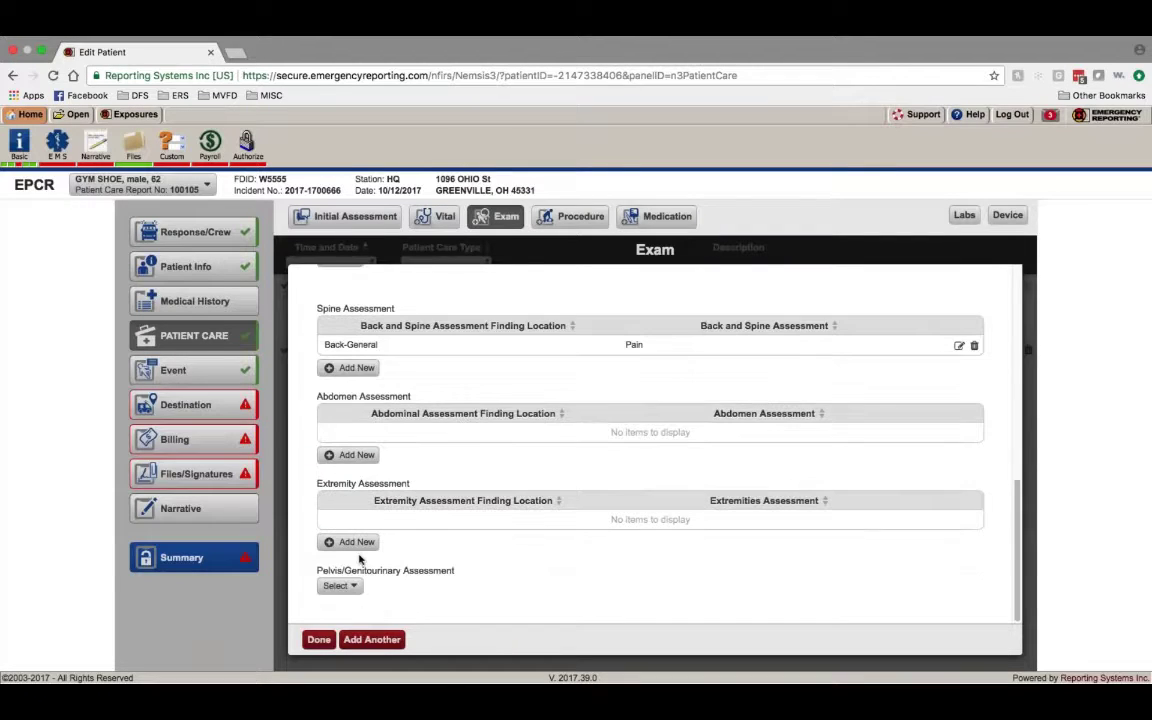
pyautogui.click(335, 542)
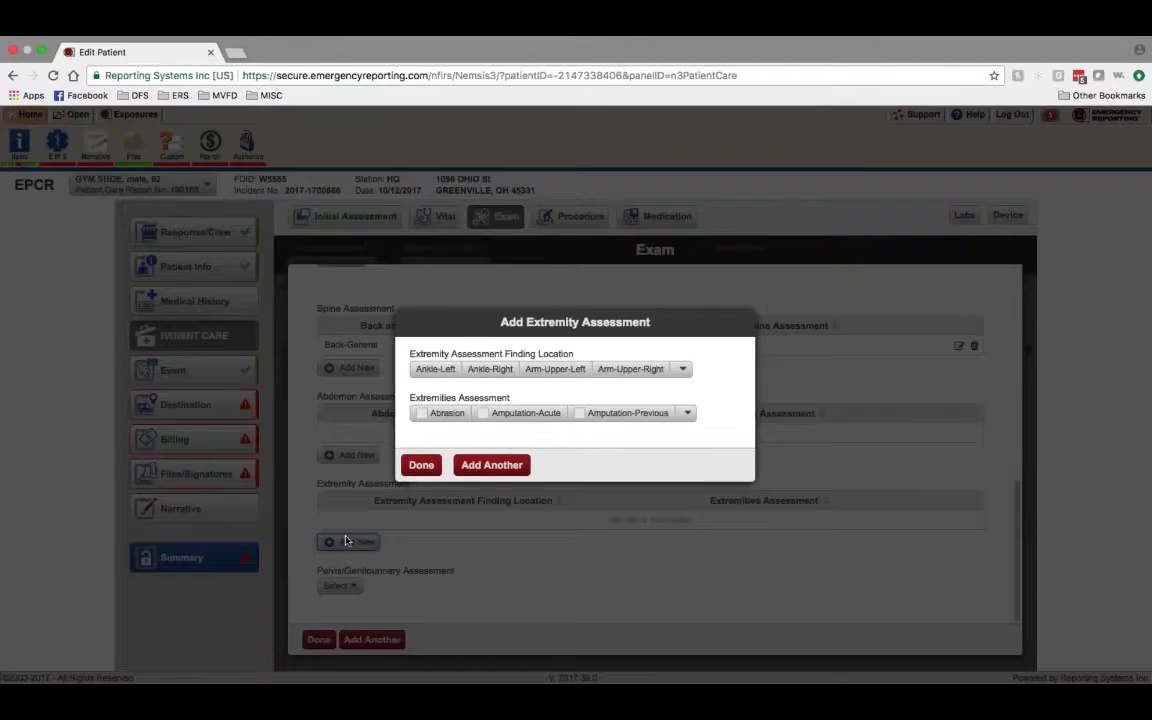
pyautogui.click(682, 369)
pyautogui.scroll(-5, 715, 461)
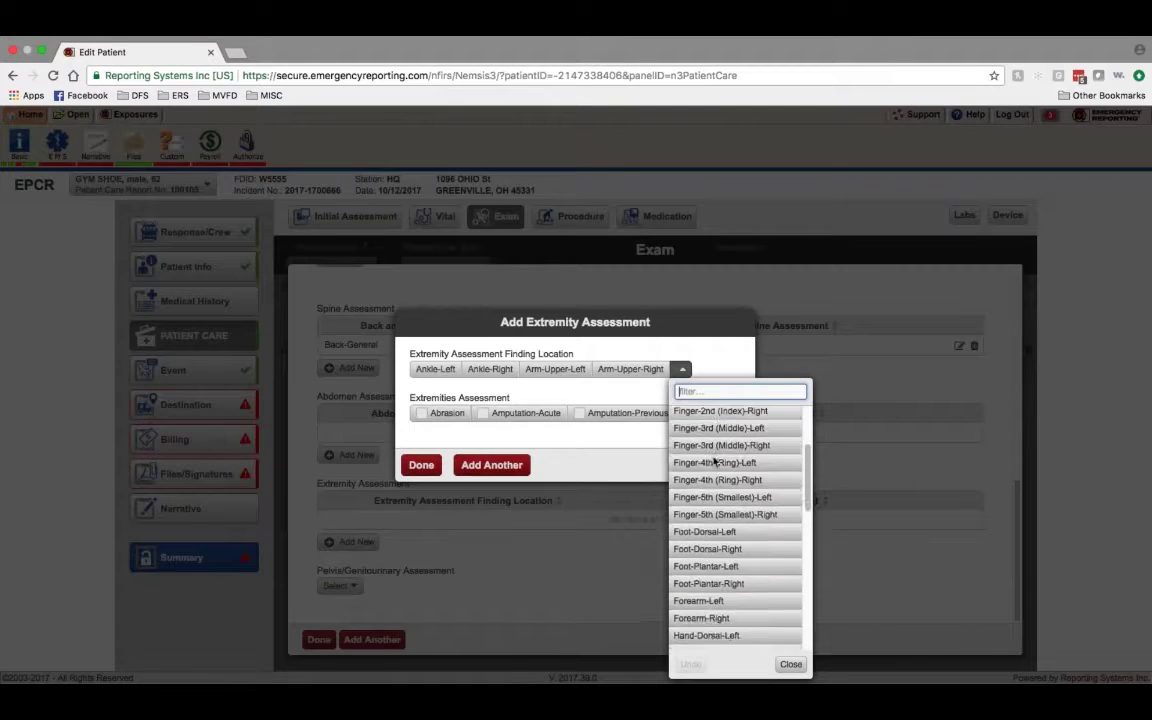
pyautogui.scroll(-10, 714, 463)
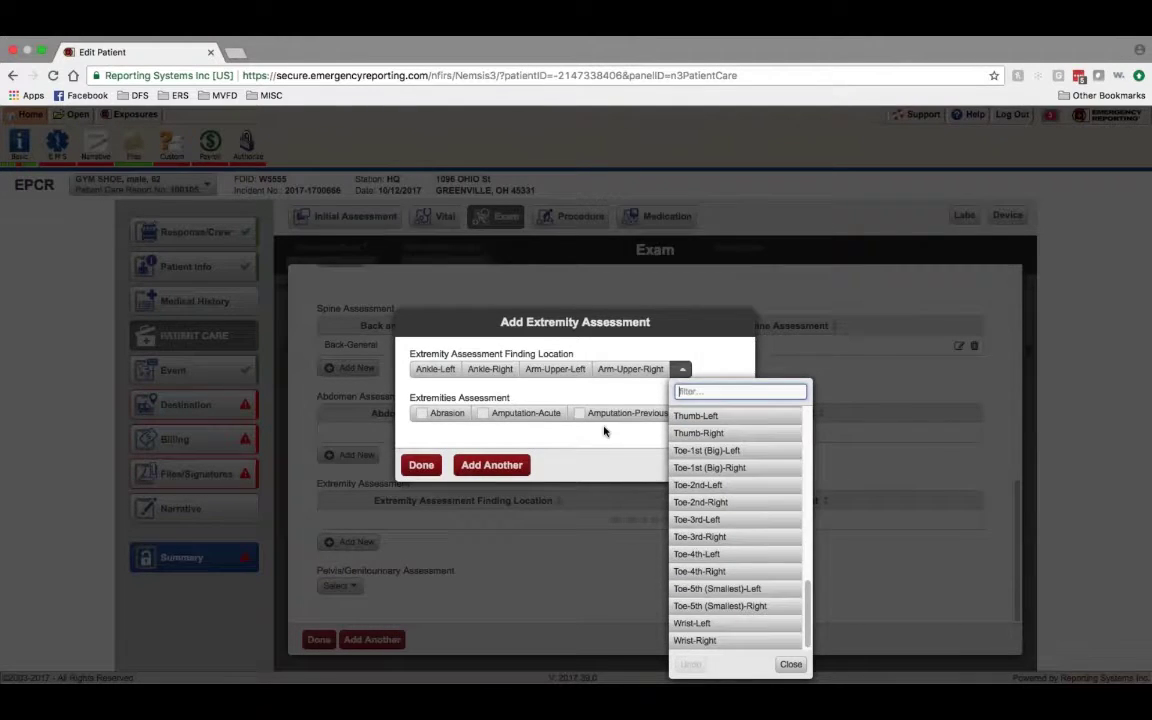
pyautogui.click(545, 388)
# Step: Look through the finding options of the extremity assessment and close it without recording anything
pyautogui.click(687, 413)
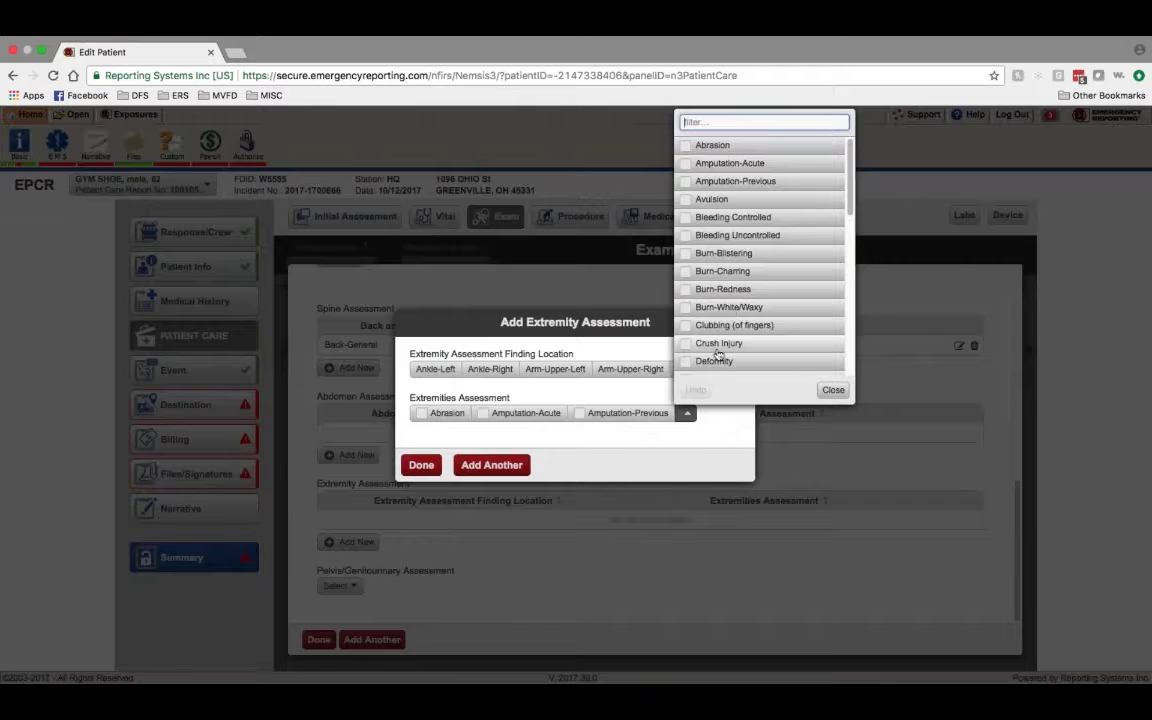
pyautogui.scroll(-4, 722, 340)
pyautogui.scroll(-5, 727, 336)
pyautogui.scroll(3, 733, 327)
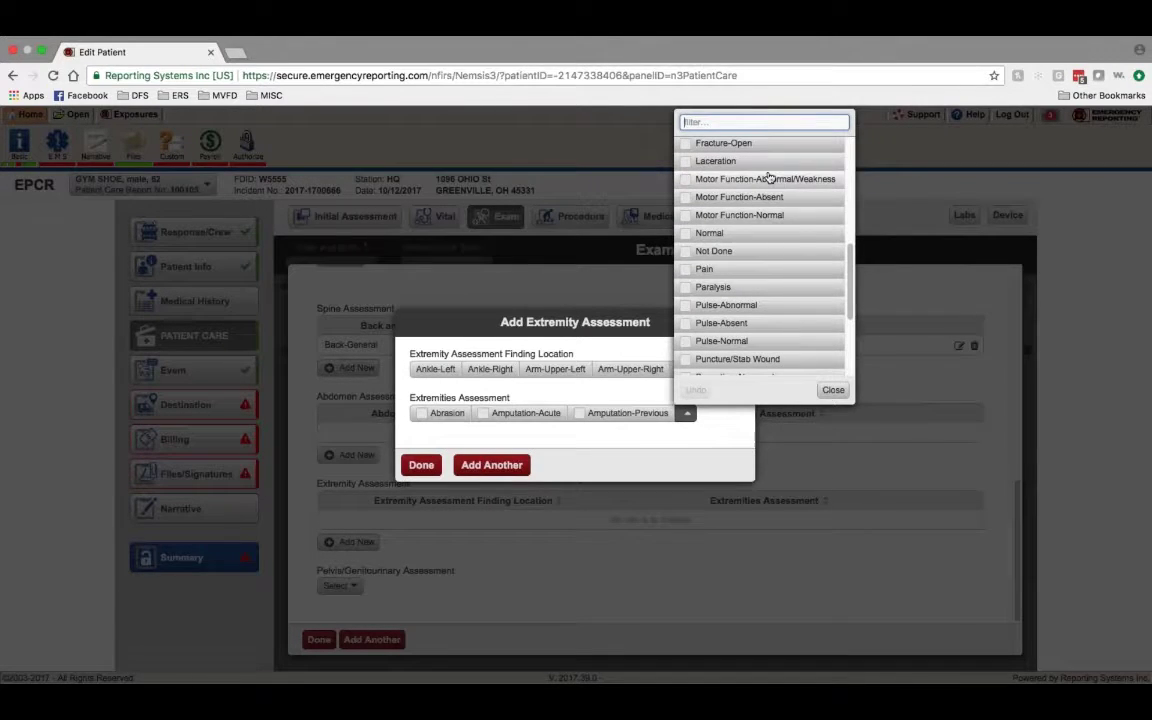
pyautogui.scroll(-3, 769, 316)
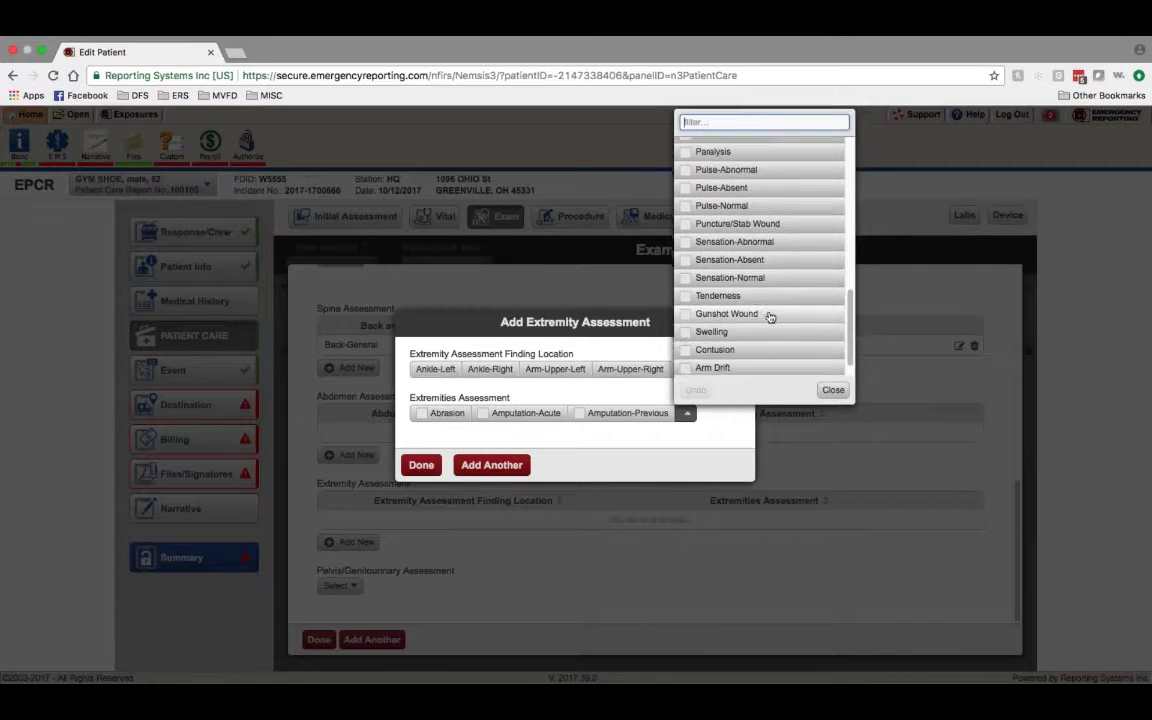
pyautogui.scroll(-2, 770, 322)
pyautogui.click(834, 389)
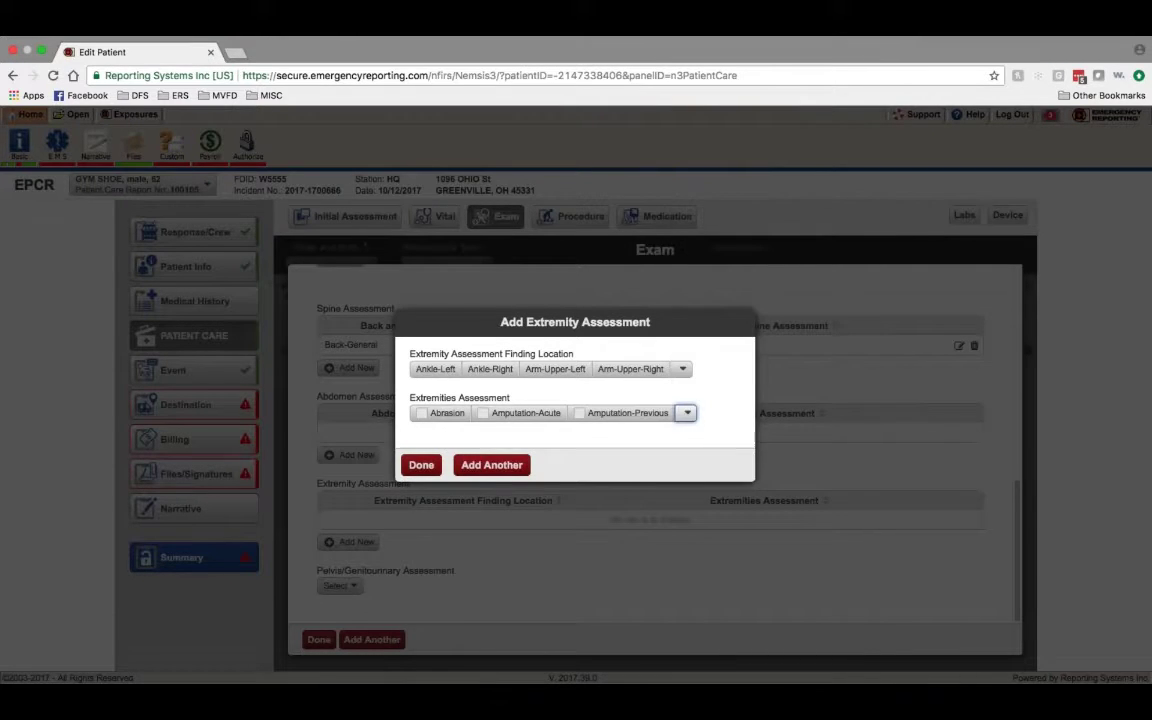
pyautogui.click(420, 465)
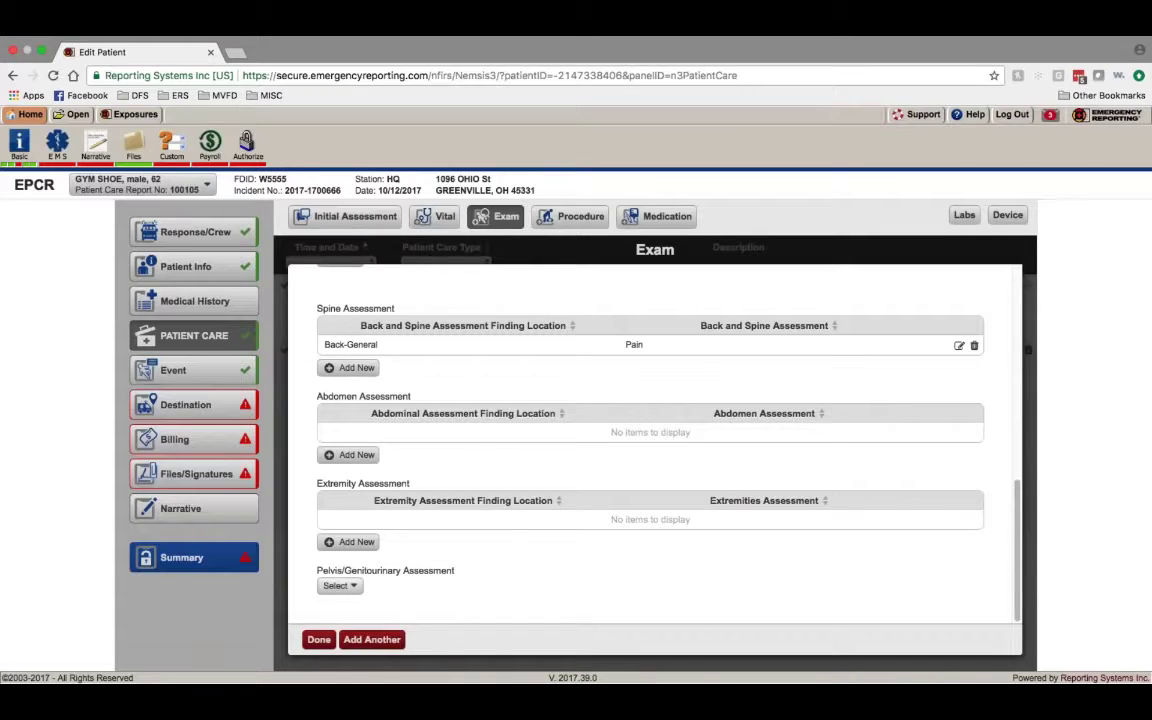
# Step: Look through the available pelvis/genitourinary assessment findings without selecting any
pyautogui.click(339, 585)
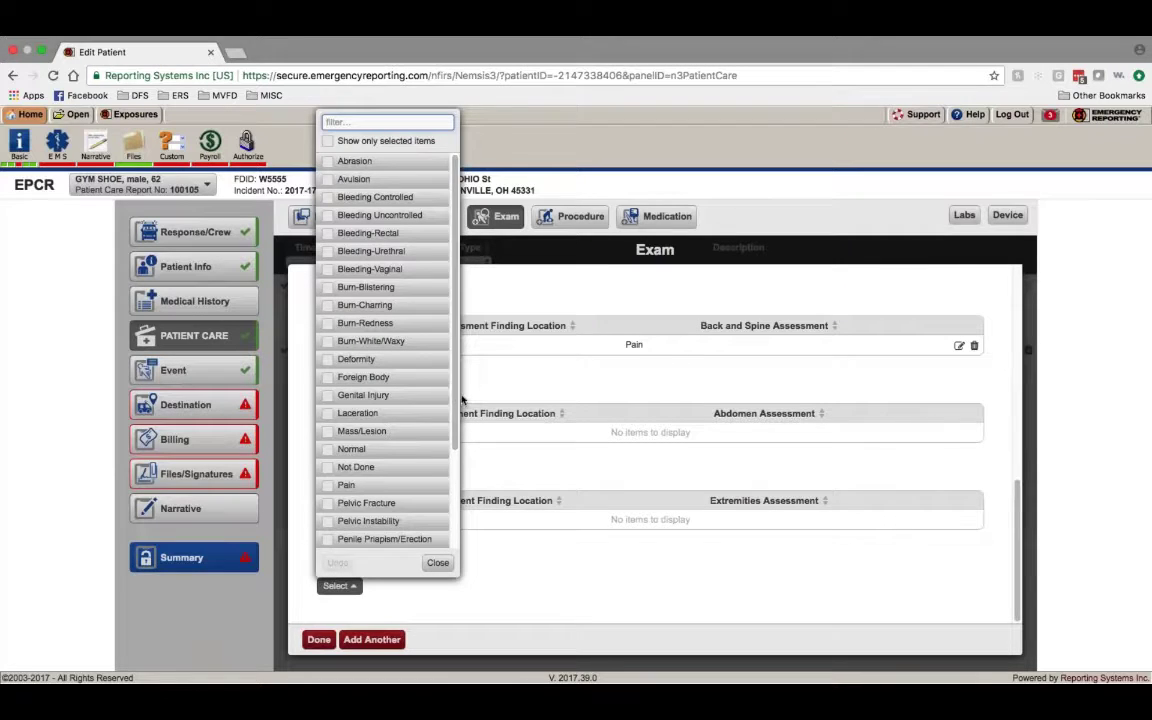
pyautogui.scroll(-3, 462, 420)
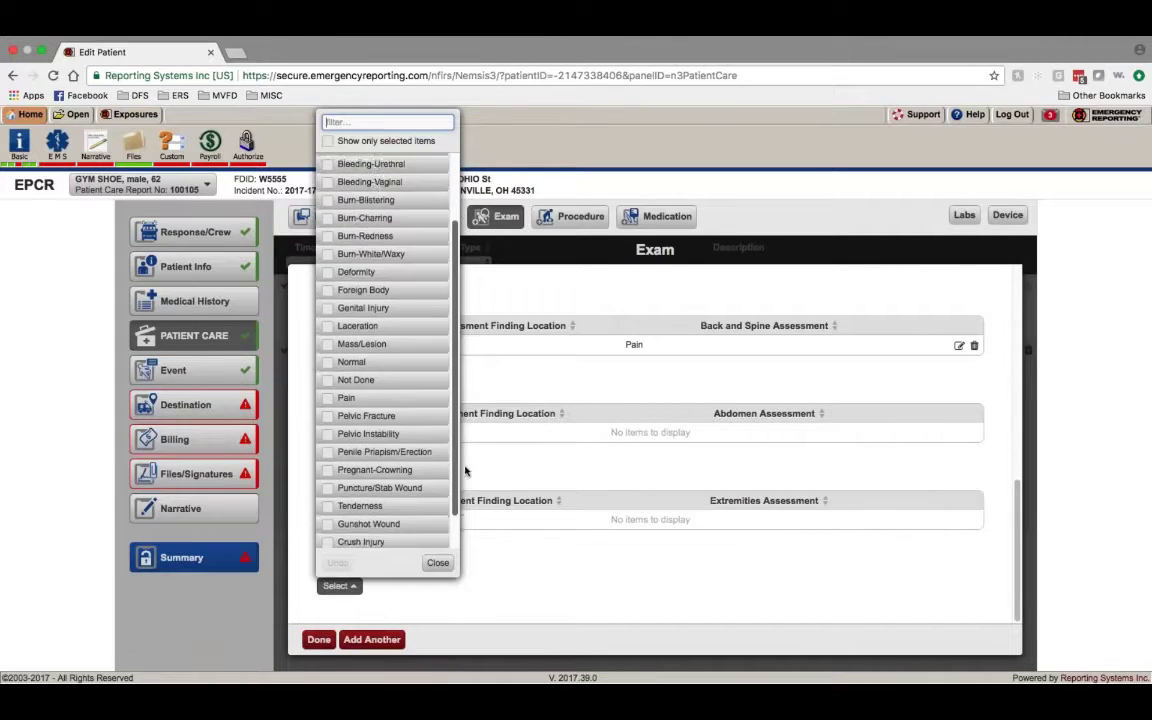
pyautogui.click(490, 565)
# Step: Save the completed exam and start a new procedure record for the patient
pyautogui.scroll(10, 487, 538)
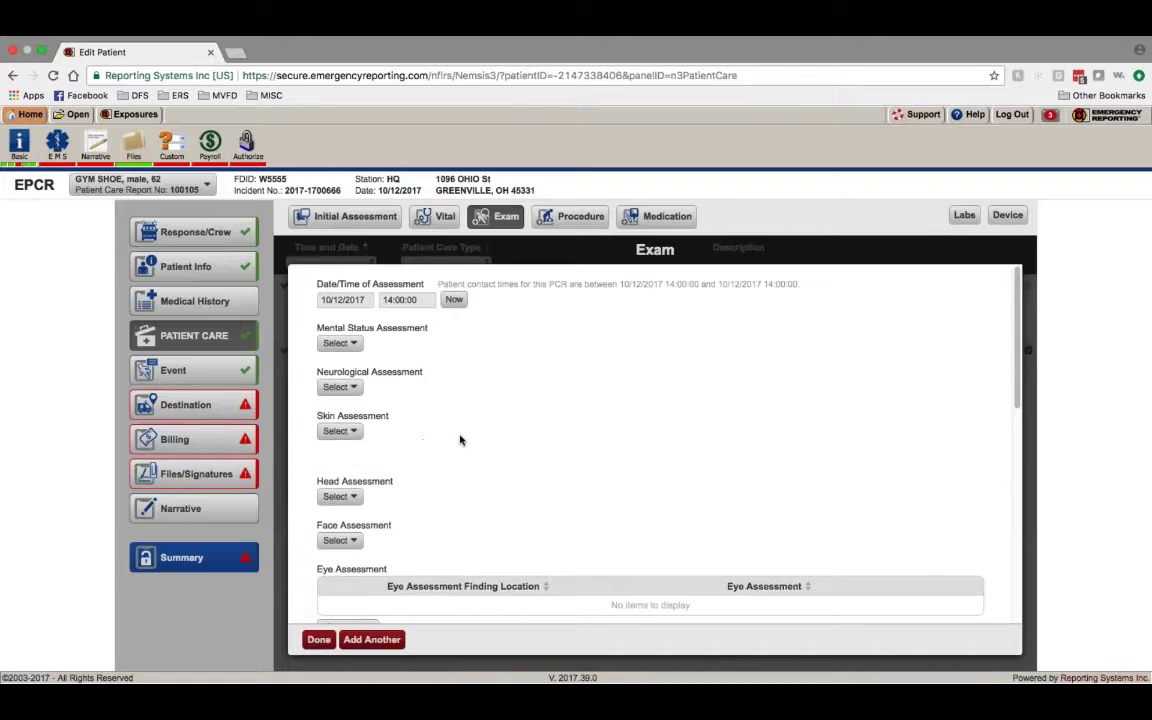
pyautogui.click(322, 641)
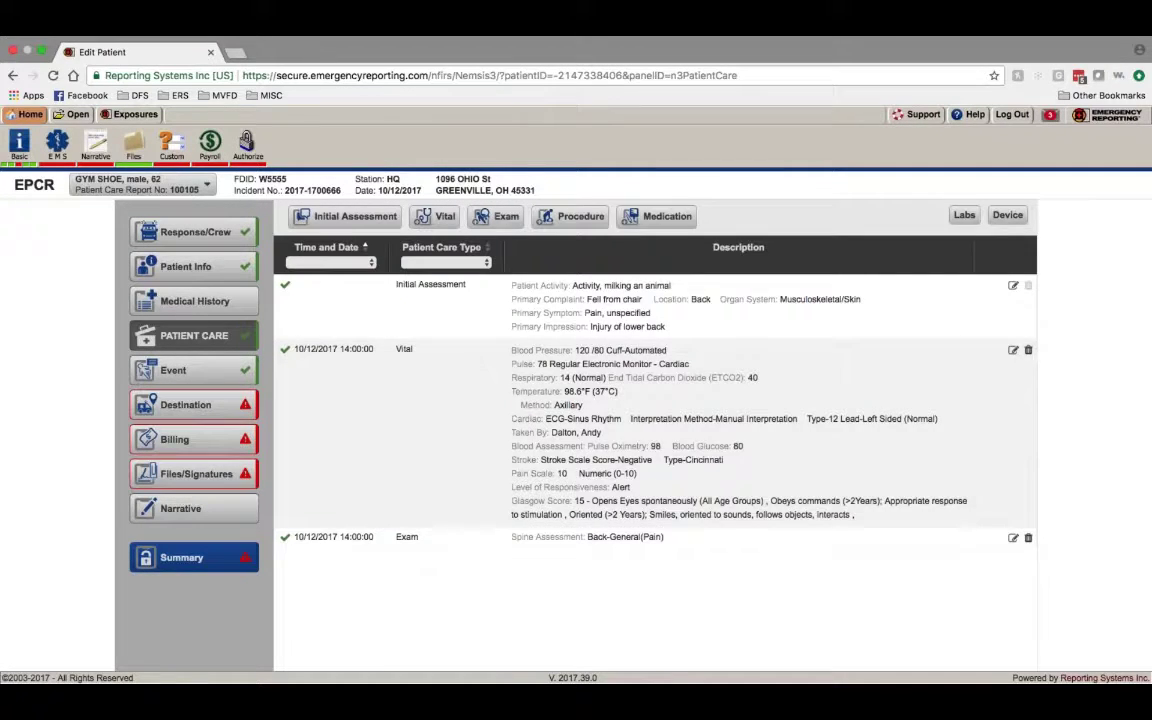
pyautogui.click(570, 216)
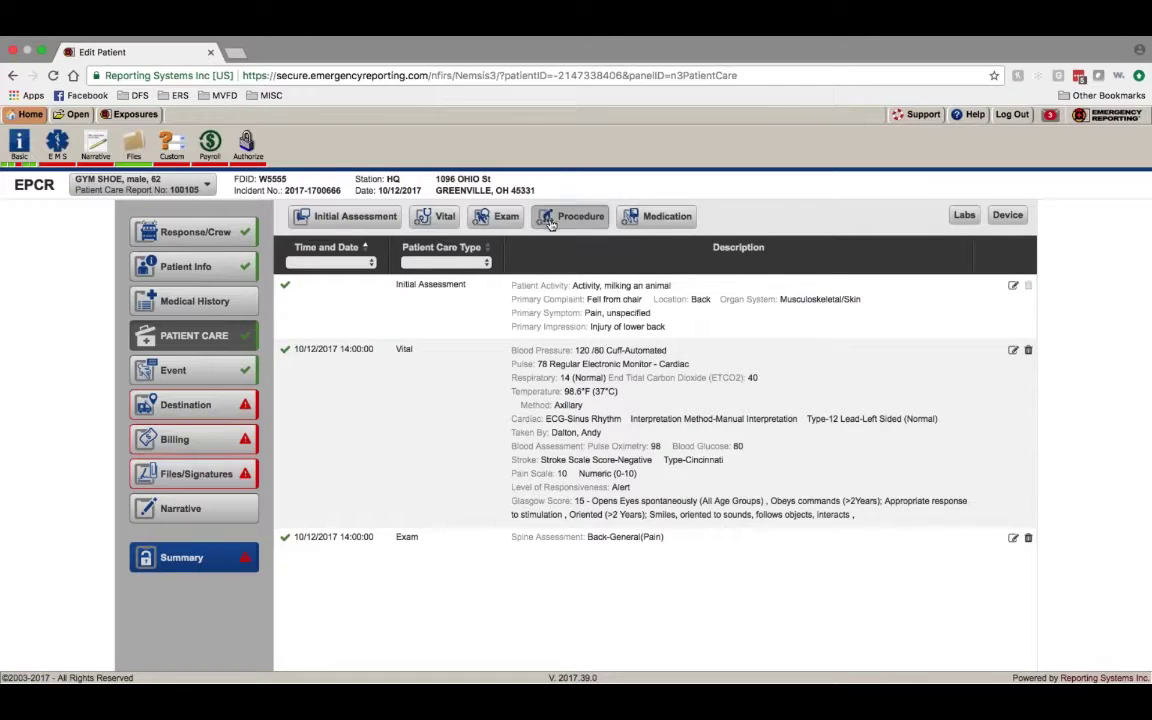
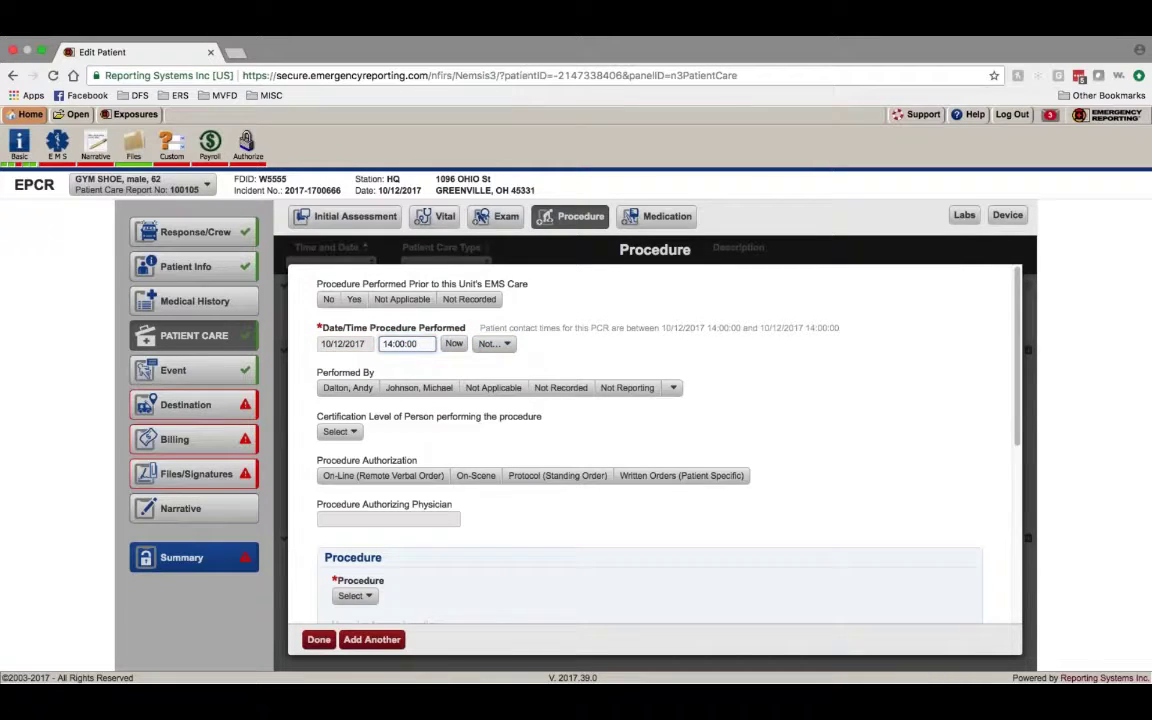
# Step: Keep the procedure time at 14:00:00, choose the first listed crew member as performer and set the authorization to Protocol (Standing Order)
pyautogui.press('Tab')
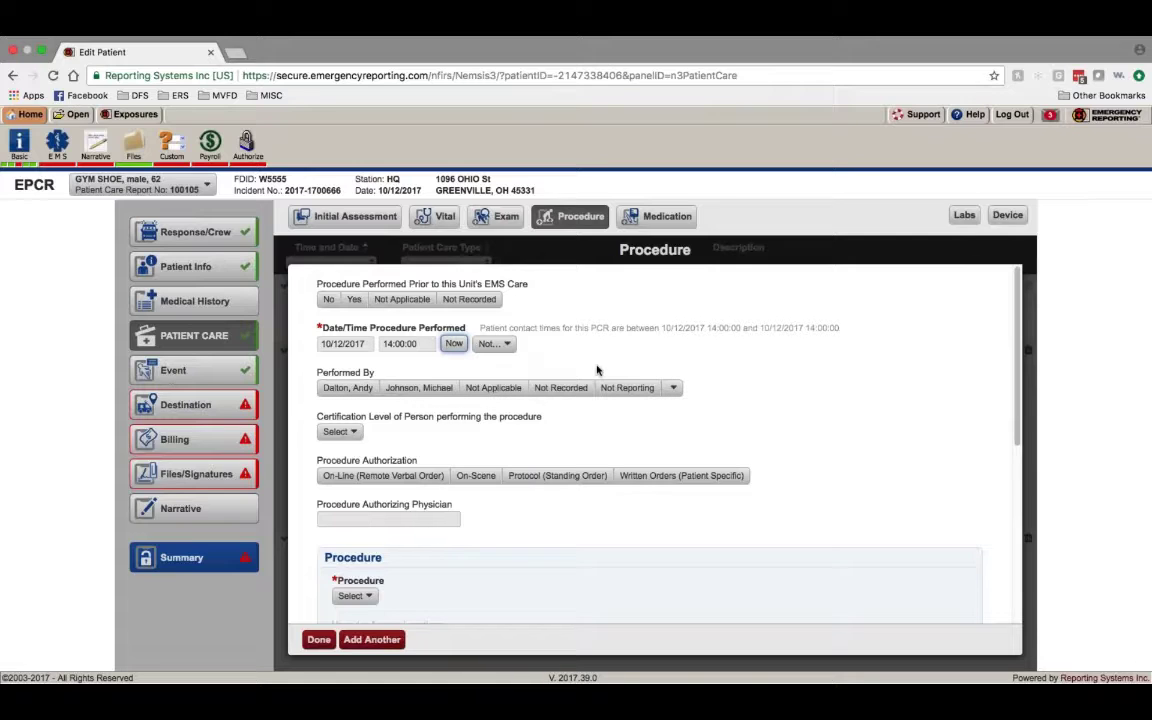
pyautogui.press('Tab')
pyautogui.press('Tab')
pyautogui.press('space')
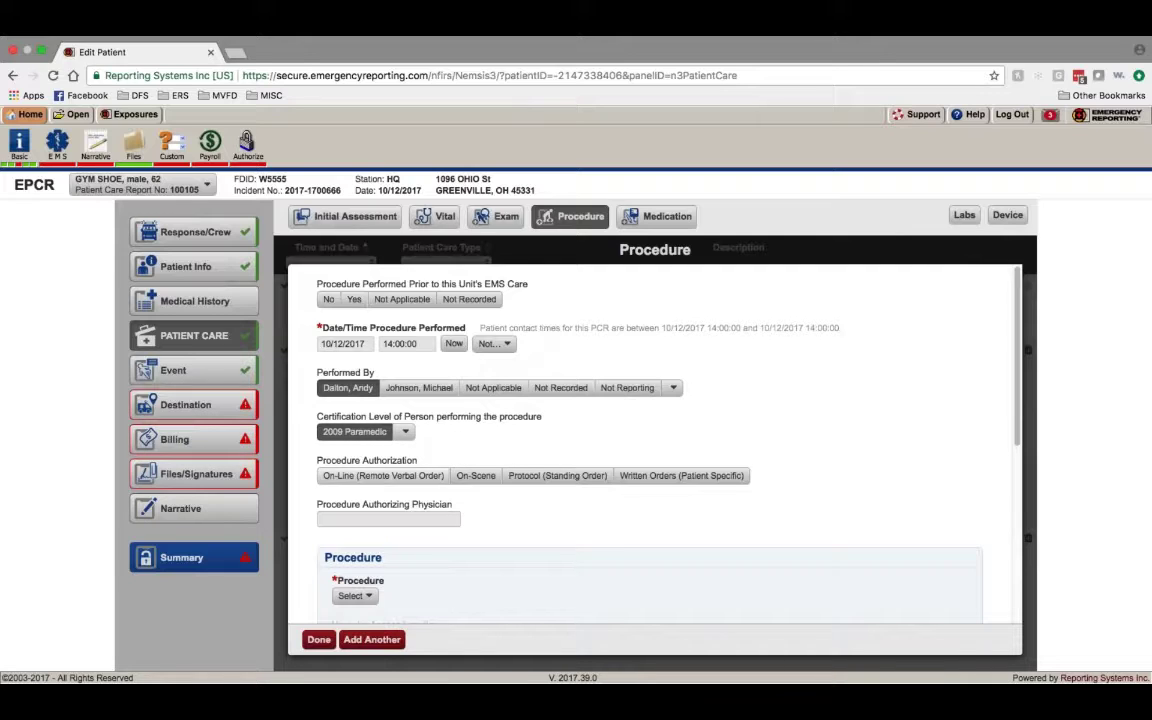
pyautogui.click(520, 476)
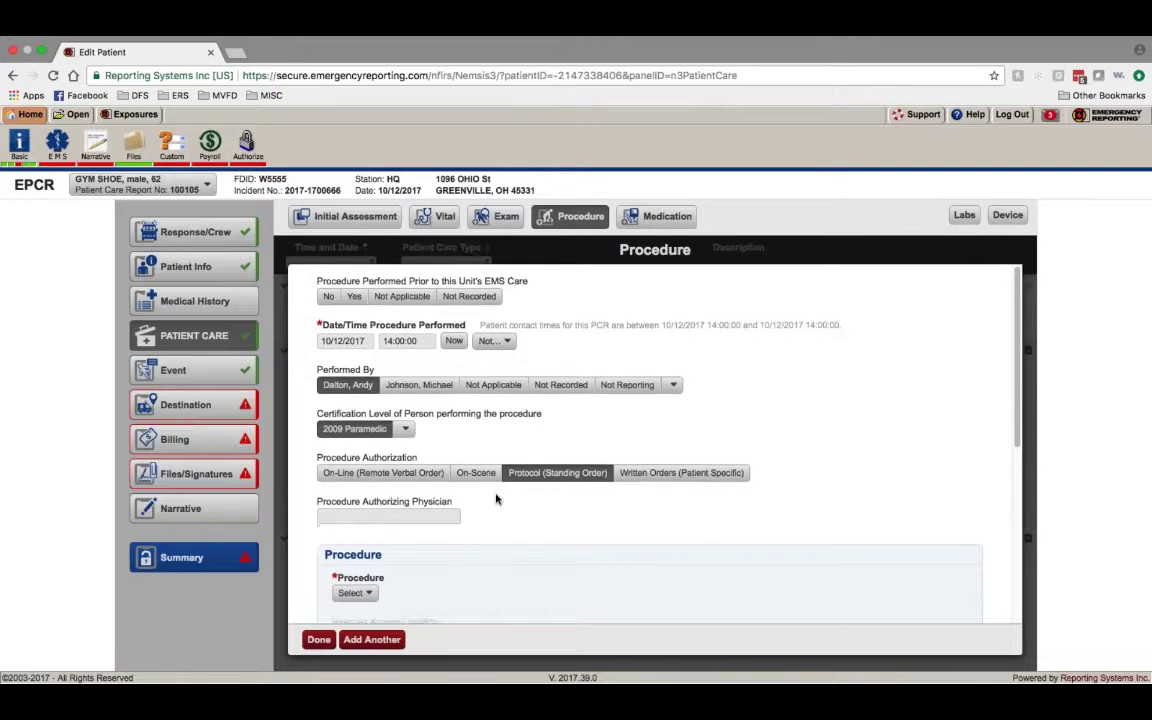
# Step: Set the procedure to C-Spine Stabilization, Manual from the Musculoskeletal category
pyautogui.scroll(-1, 493, 498)
pyautogui.scroll(-2, 384, 485)
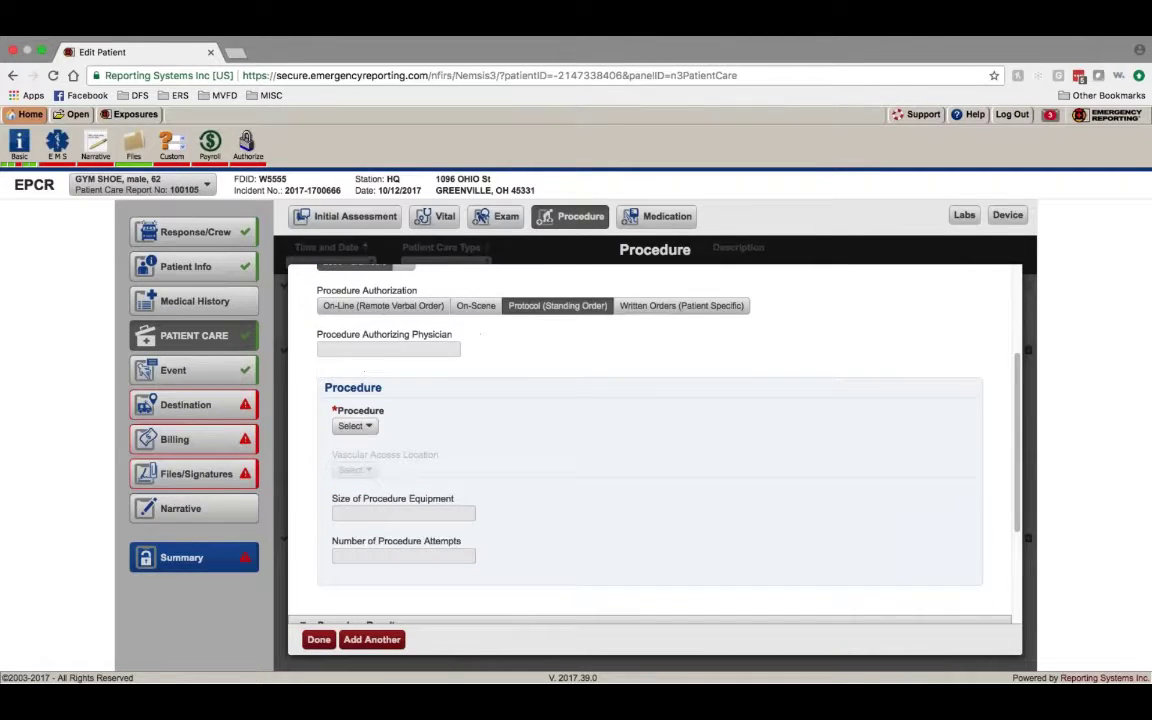
pyautogui.click(368, 427)
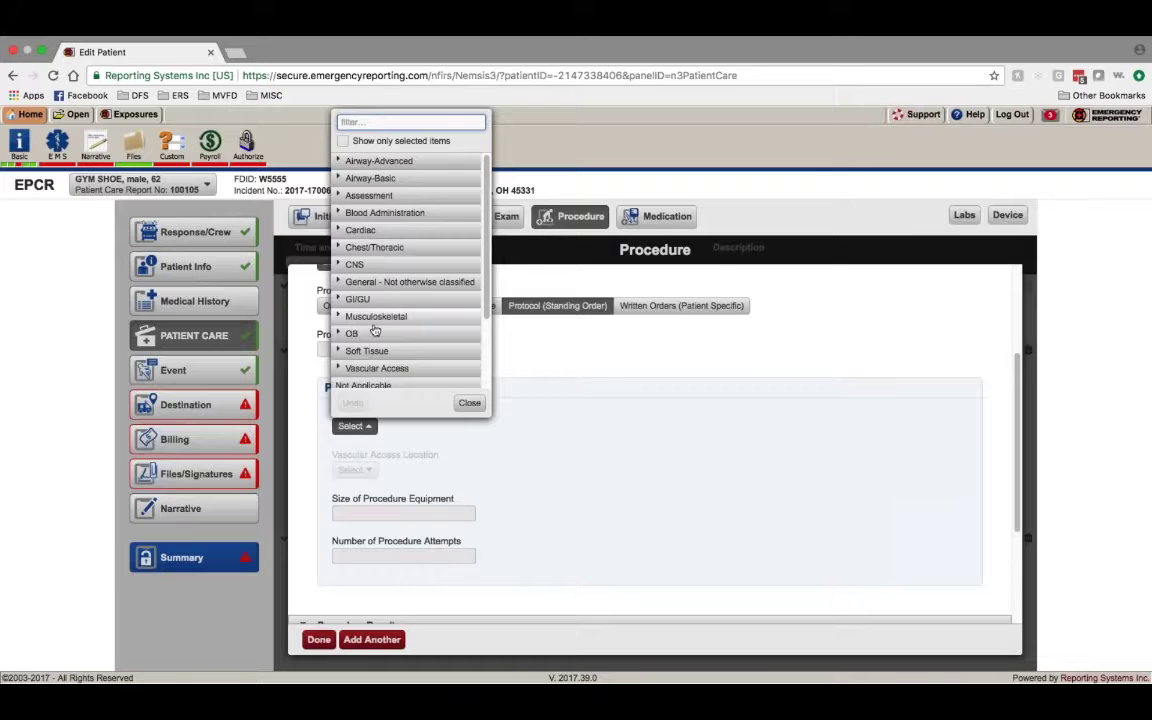
pyautogui.click(469, 403)
pyautogui.scroll(2, 470, 408)
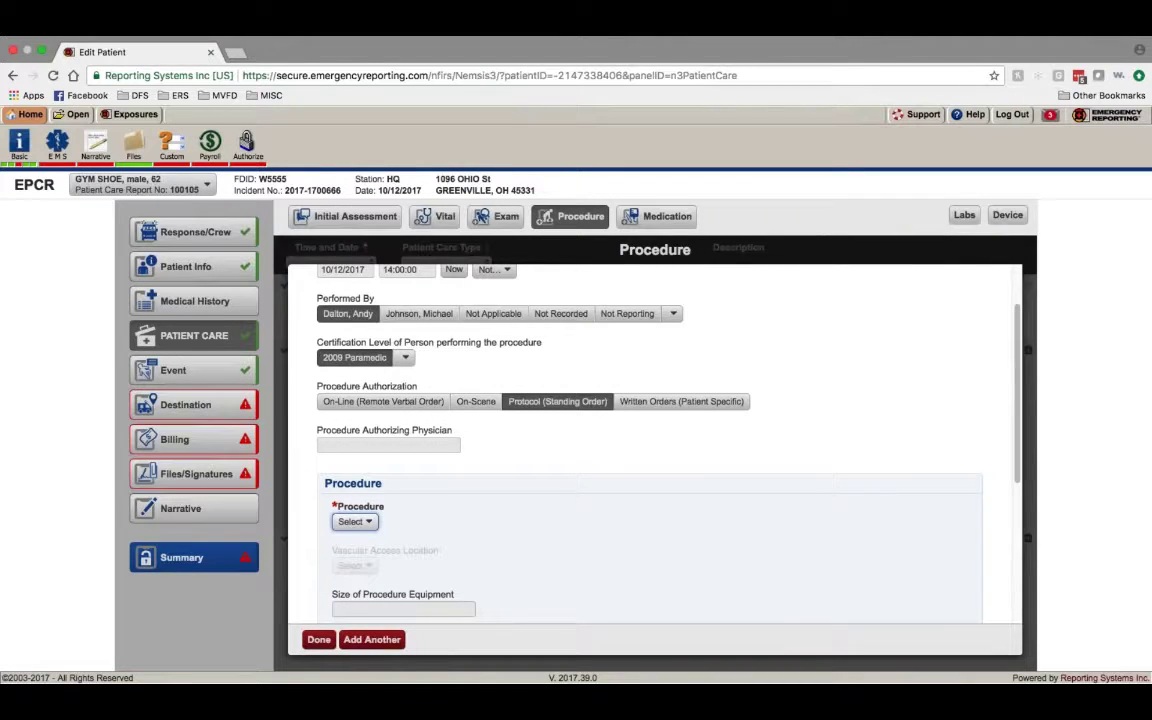
pyautogui.click(355, 521)
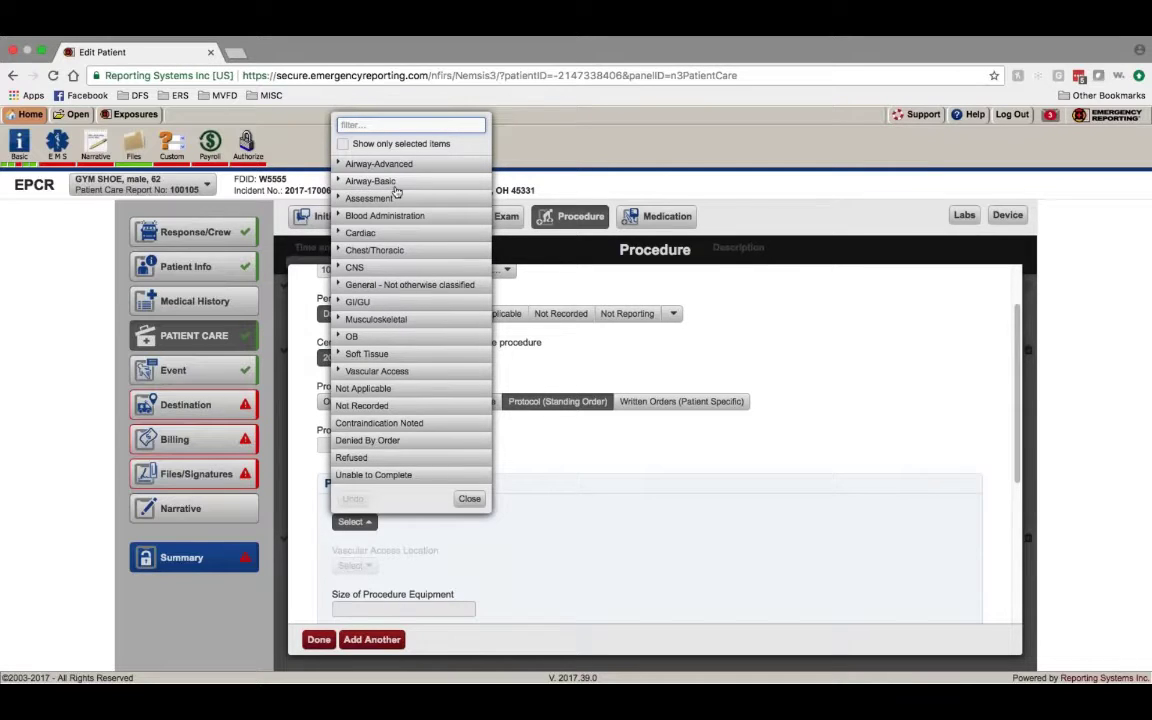
pyautogui.click(370, 318)
pyautogui.scroll(-3, 404, 402)
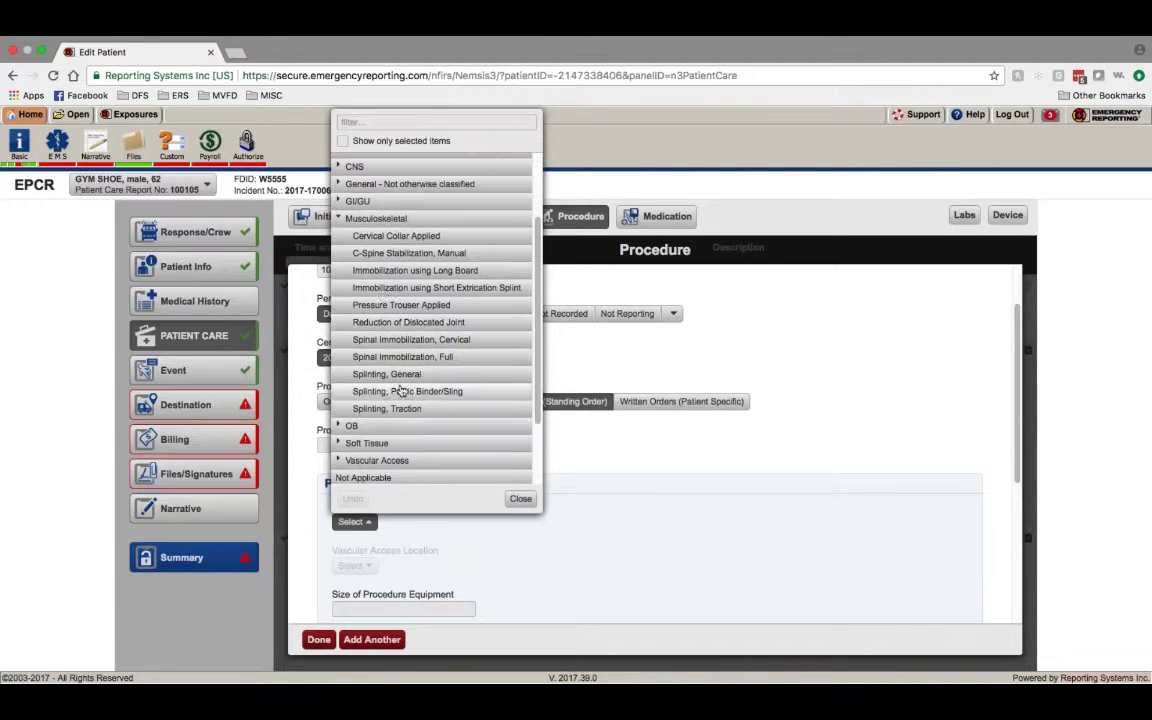
pyautogui.click(406, 254)
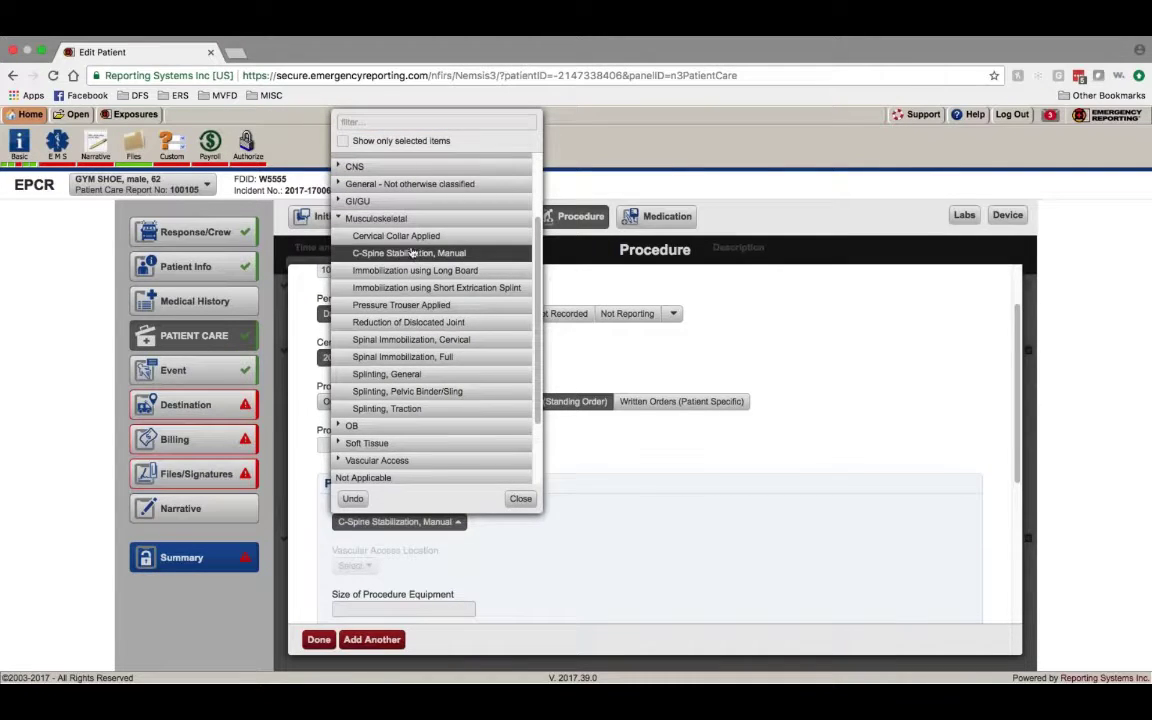
pyautogui.click(516, 498)
# Step: Change the procedure to Vein, Extremity from the Vascular Access category
pyautogui.scroll(-2, 504, 530)
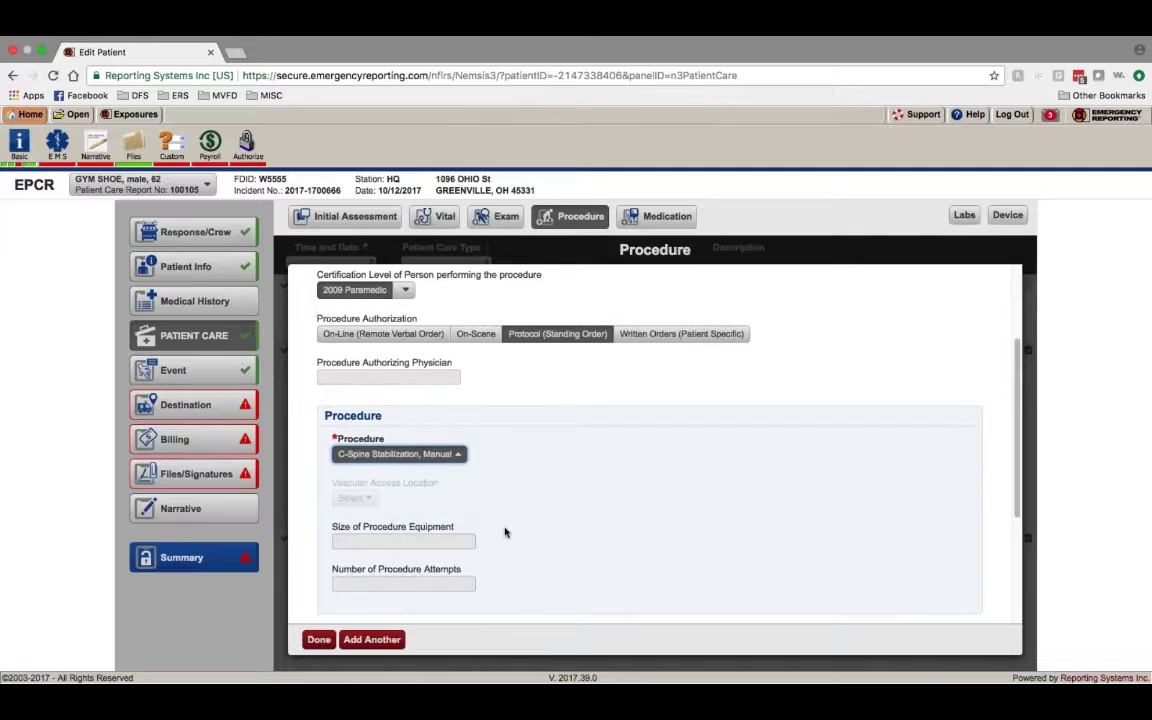
pyautogui.click(408, 455)
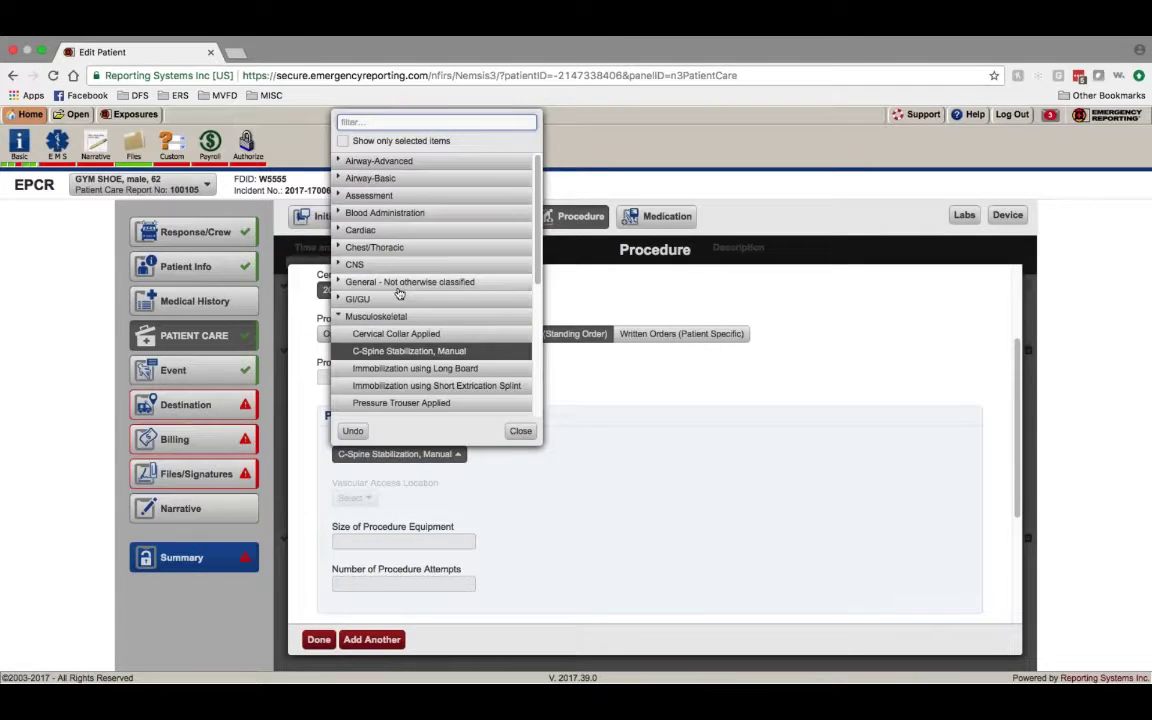
pyautogui.click(370, 313)
pyautogui.scroll(-1, 379, 320)
pyautogui.click(377, 305)
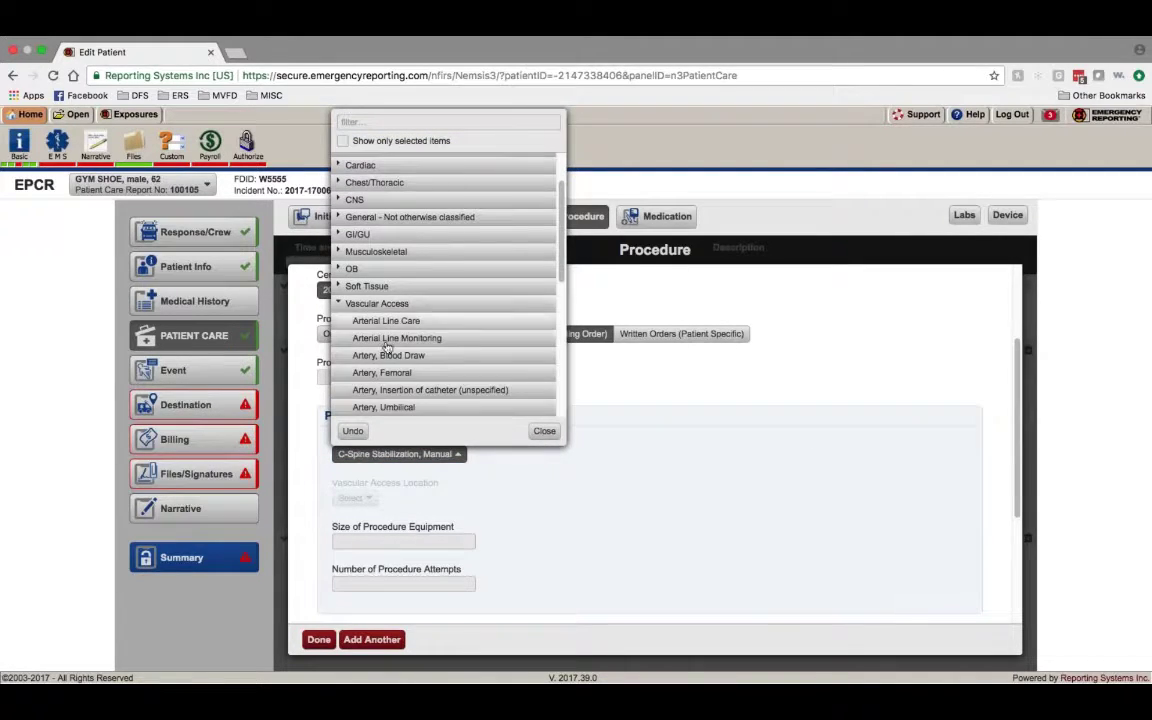
pyautogui.scroll(-5, 385, 340)
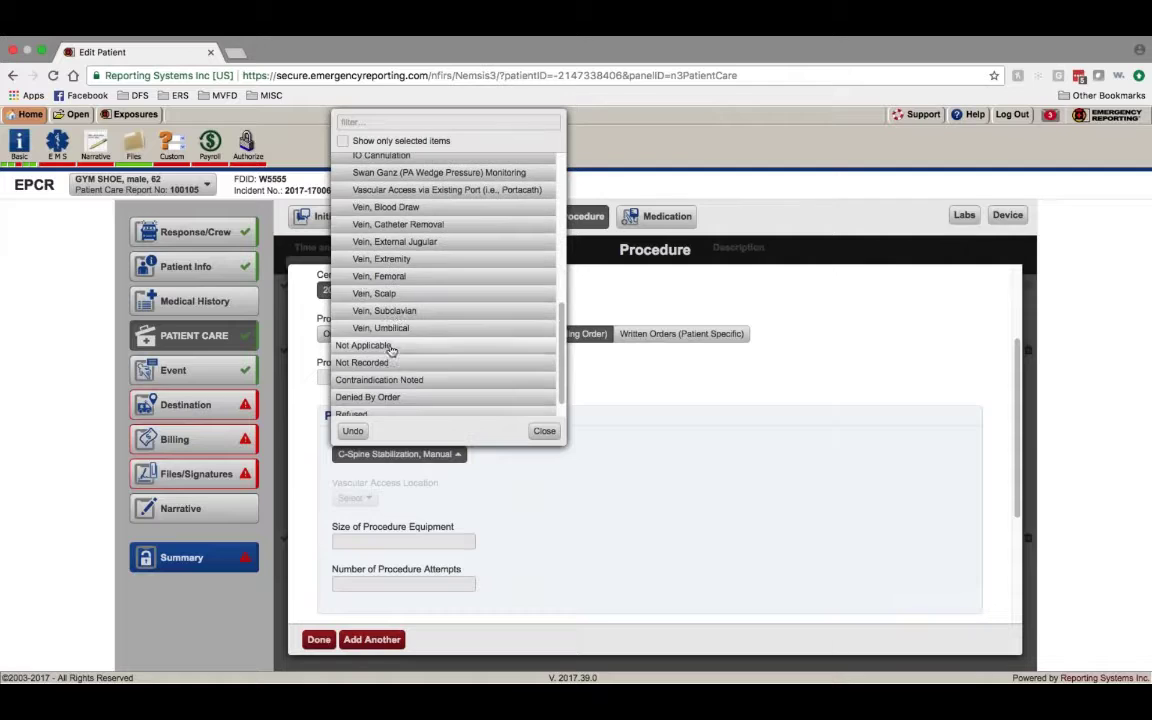
pyautogui.click(381, 258)
pyautogui.click(517, 457)
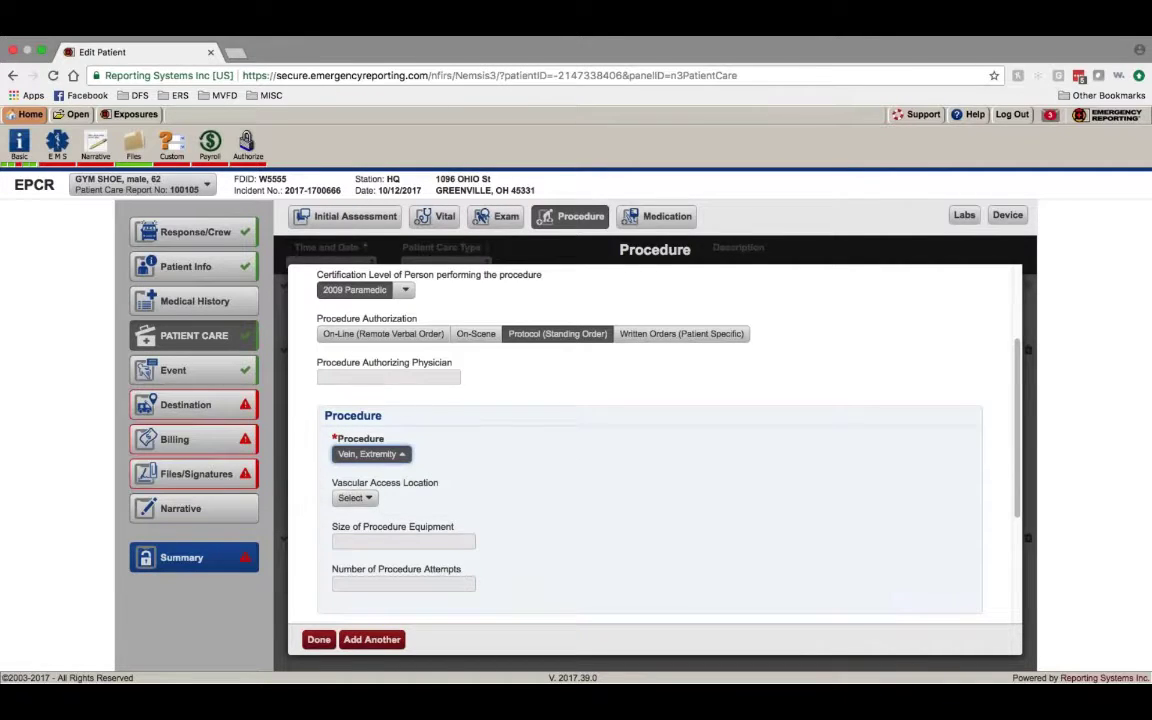
# Step: Set the procedure's vascular access location to Antecubital-Left
pyautogui.click(357, 504)
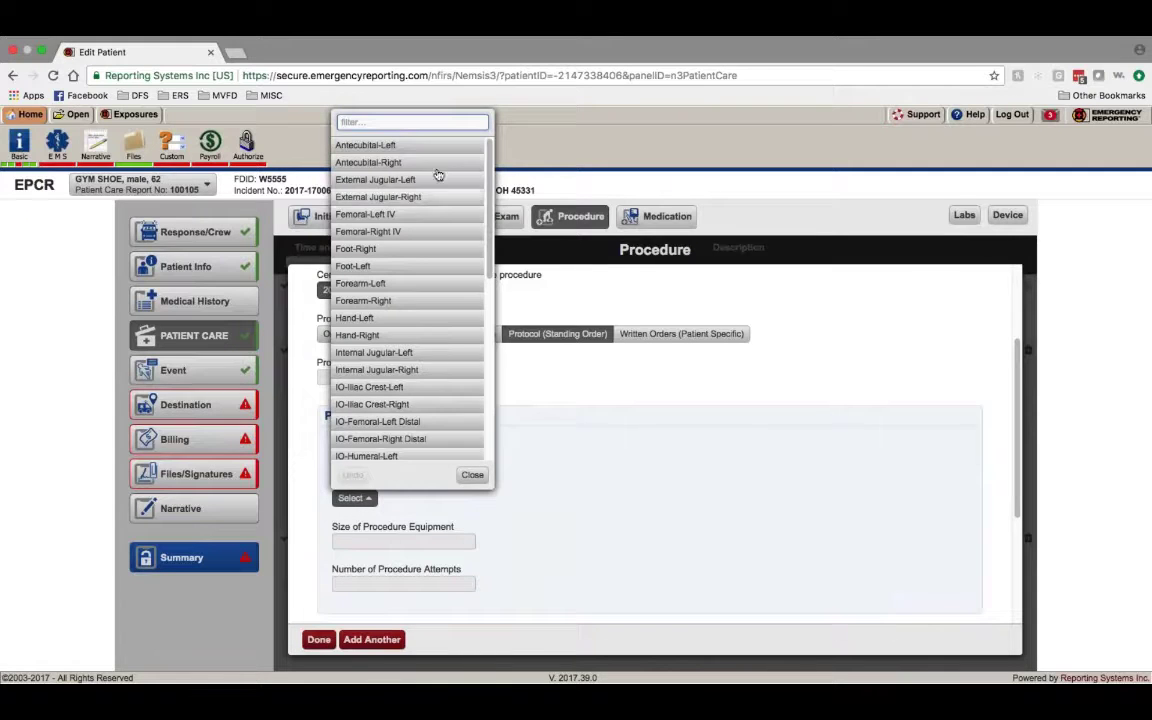
pyautogui.scroll(-5, 404, 253)
pyautogui.scroll(10, 404, 256)
pyautogui.click(408, 143)
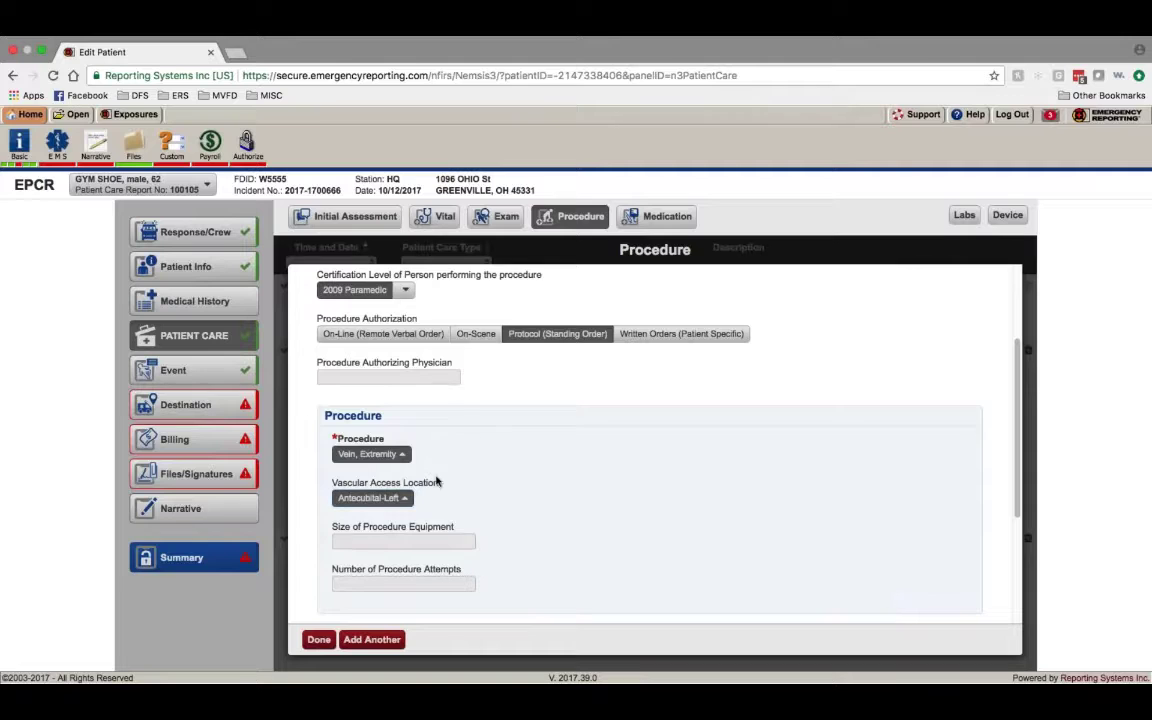
# Step: Set the size of procedure equipment to 18 and the number of procedure attempts to 1
pyautogui.click(391, 539)
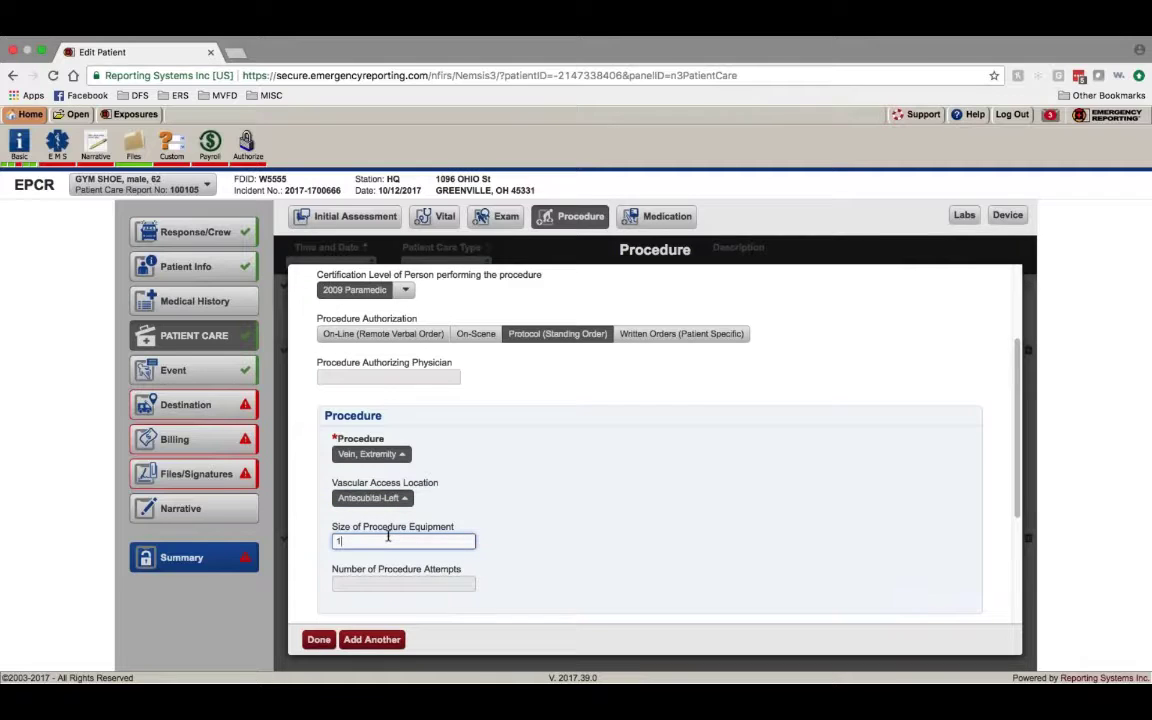
pyautogui.write('18')
pyautogui.click(390, 582)
pyautogui.write('1')
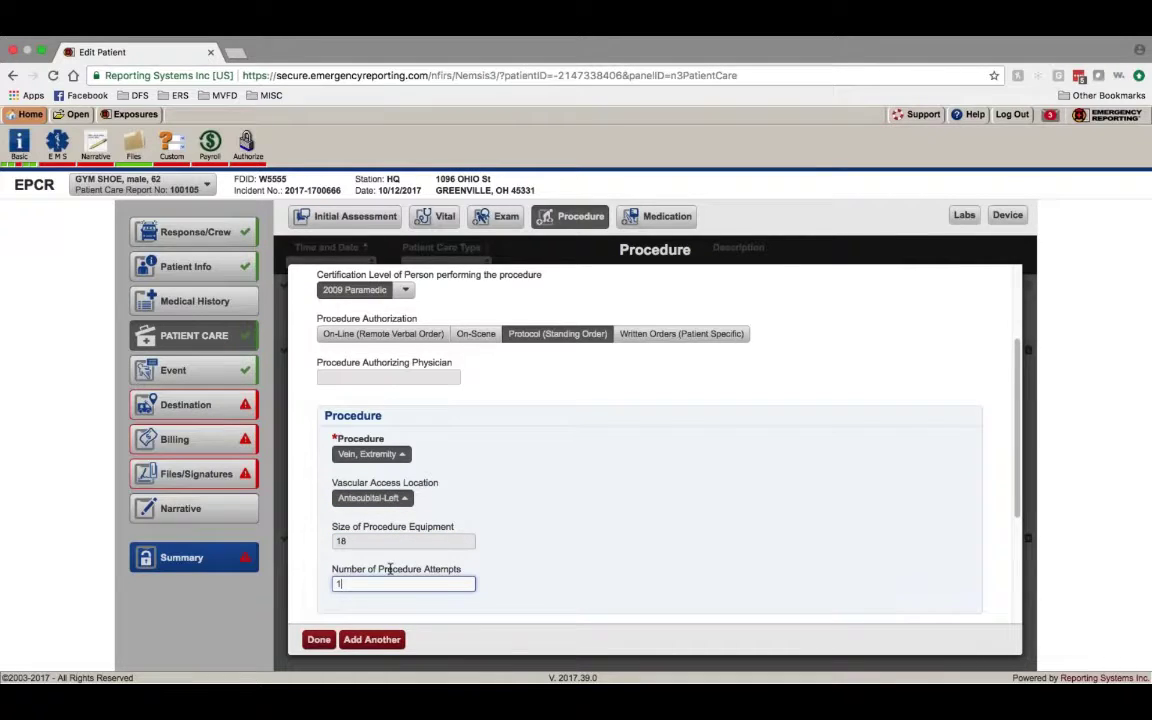
# Step: Record the procedure result with the response Unchanged and Procedure Successful set to Yes
pyautogui.scroll(-5, 390, 569)
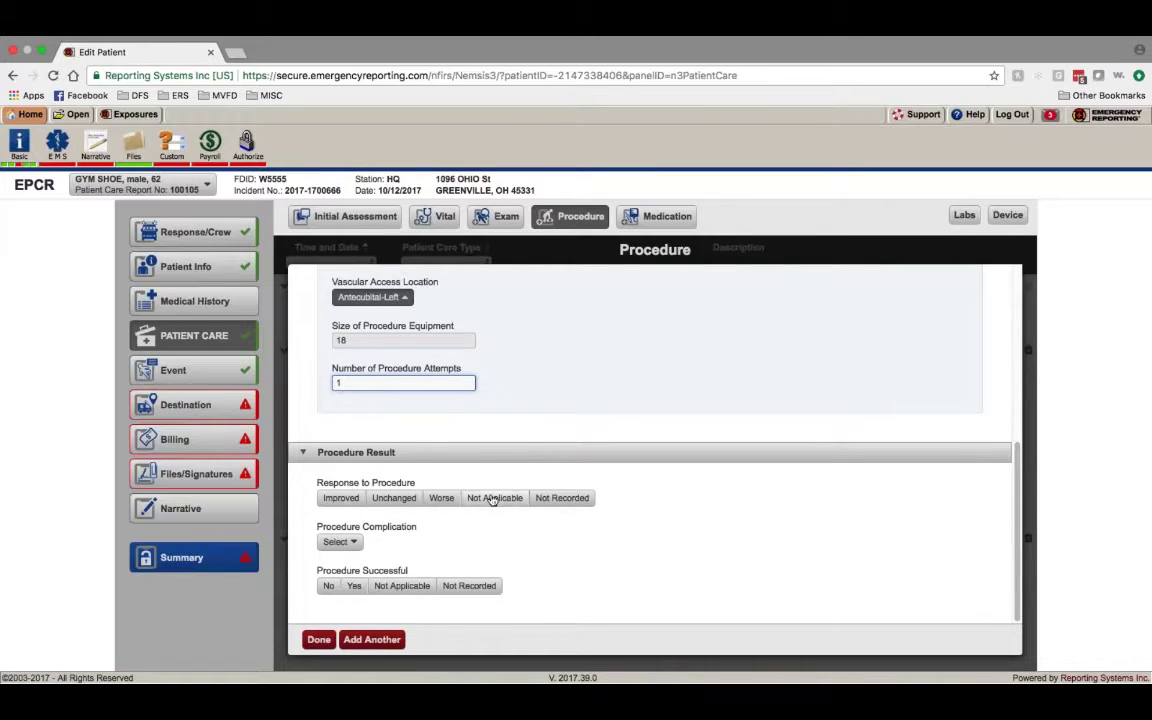
pyautogui.click(394, 498)
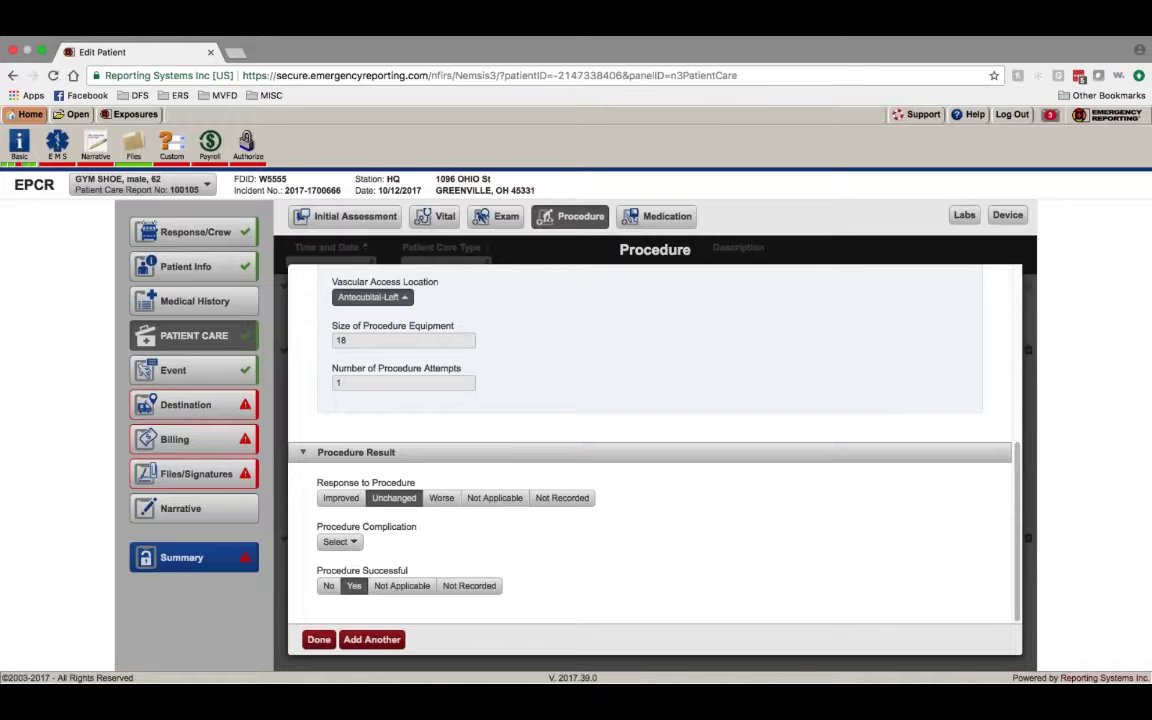
# Step: Look through the available Procedure Complication options without selecting one
pyautogui.click(349, 541)
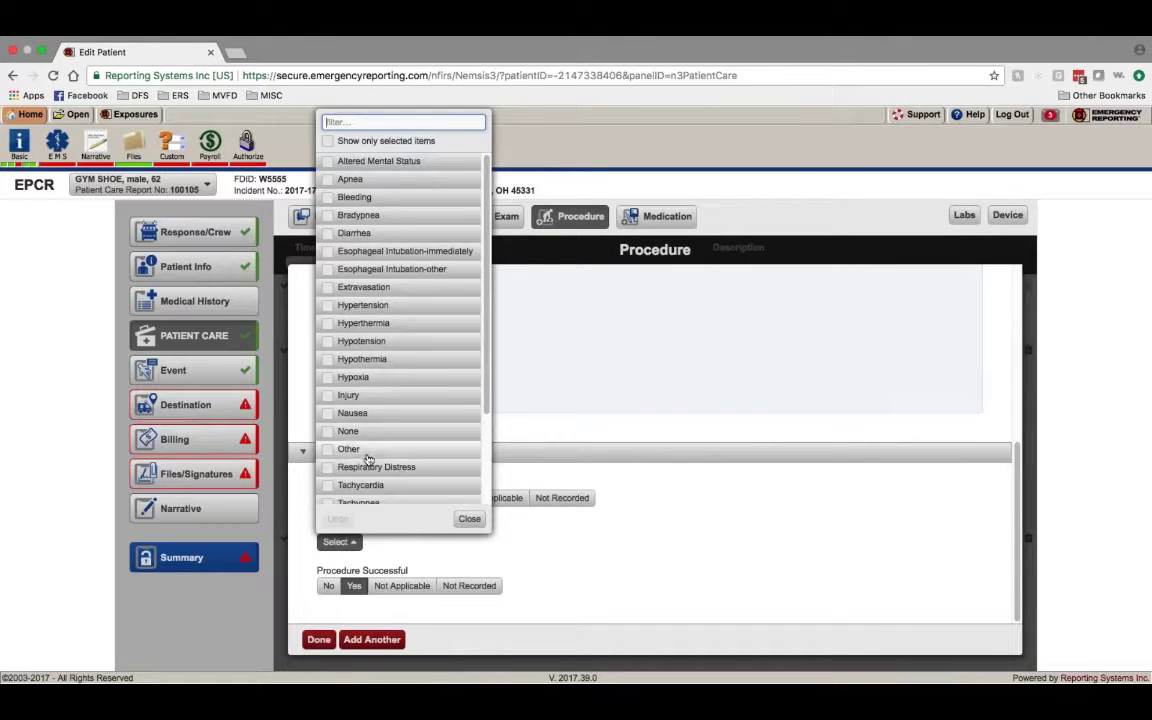
pyautogui.scroll(-3, 376, 452)
pyautogui.scroll(5, 420, 415)
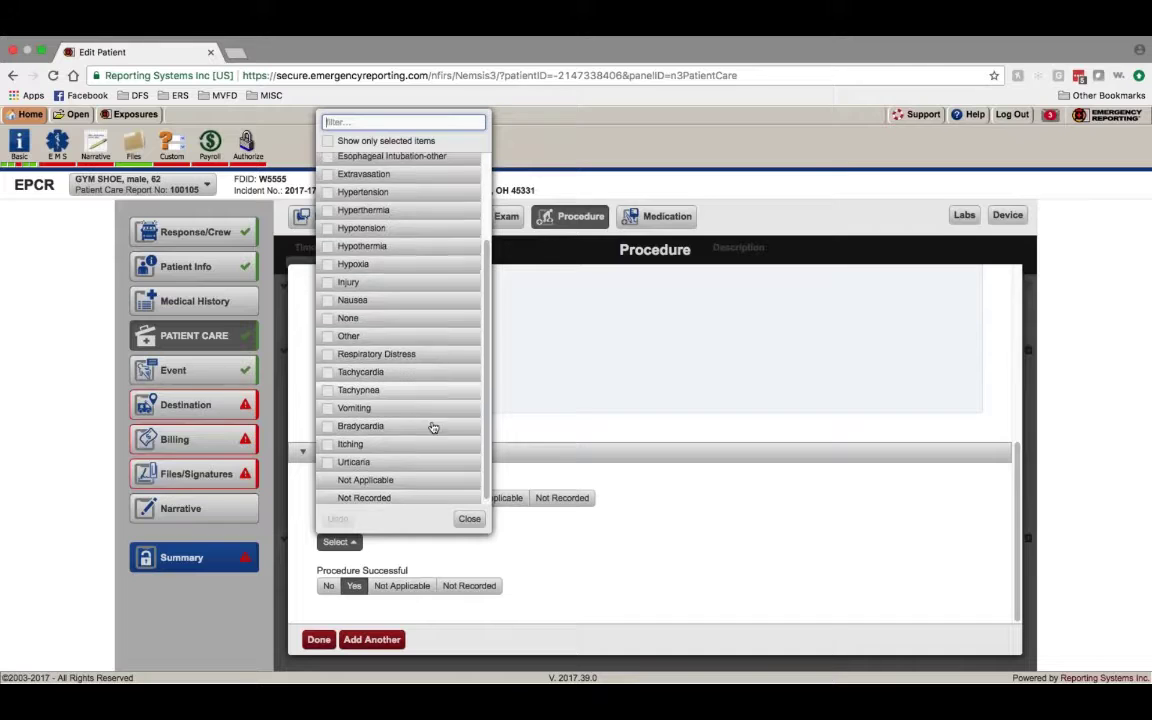
pyautogui.click(469, 518)
# Step: Review the filled-in procedure entry, reopen its Procedure choices and collapse the Vascular Access category to view the remaining options
pyautogui.scroll(5, 534, 561)
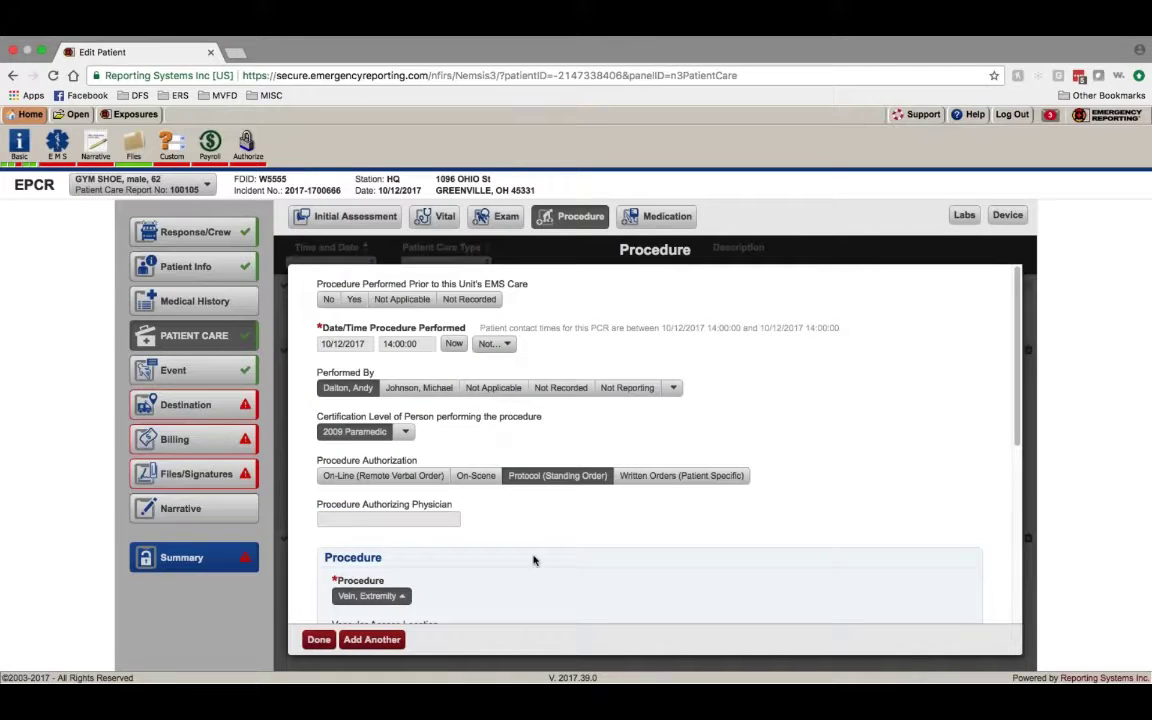
pyautogui.scroll(-5, 558, 568)
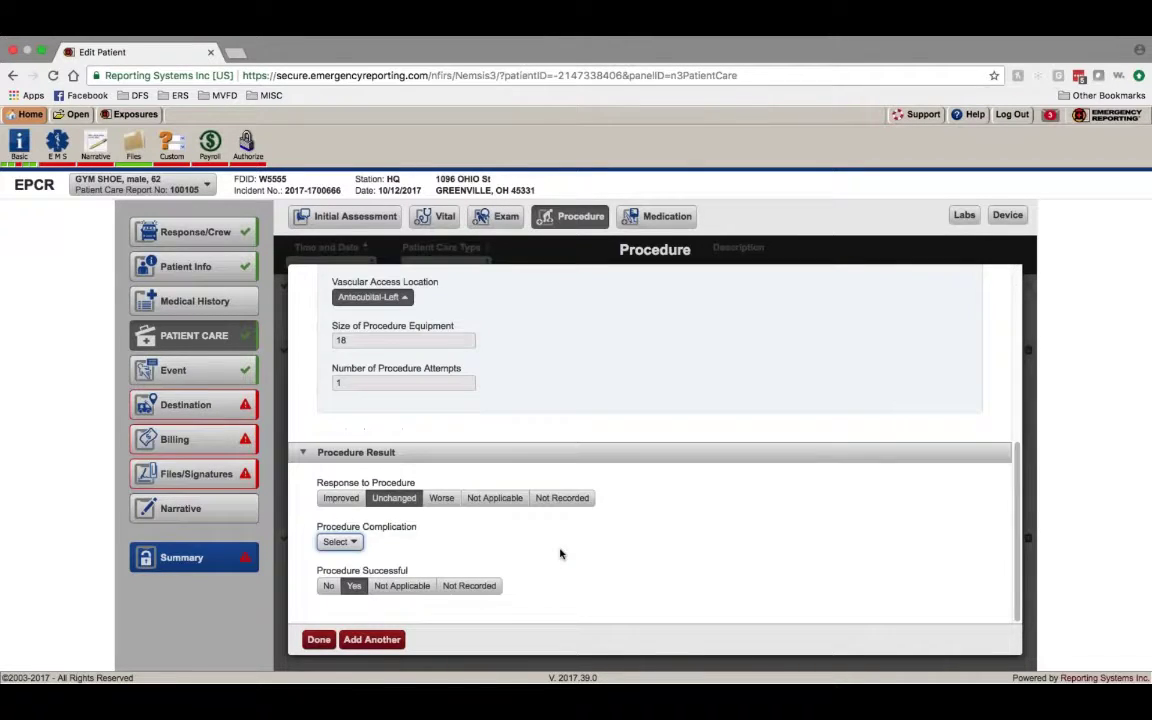
pyautogui.scroll(5, 650, 450)
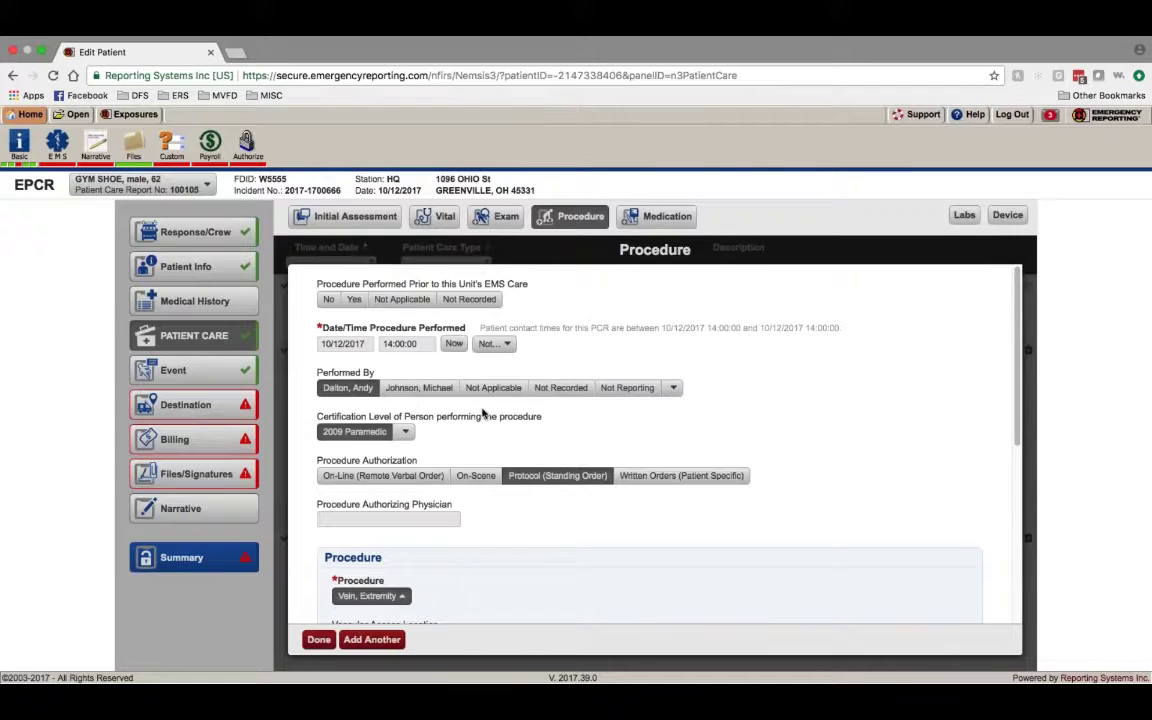
pyautogui.scroll(-2, 516, 500)
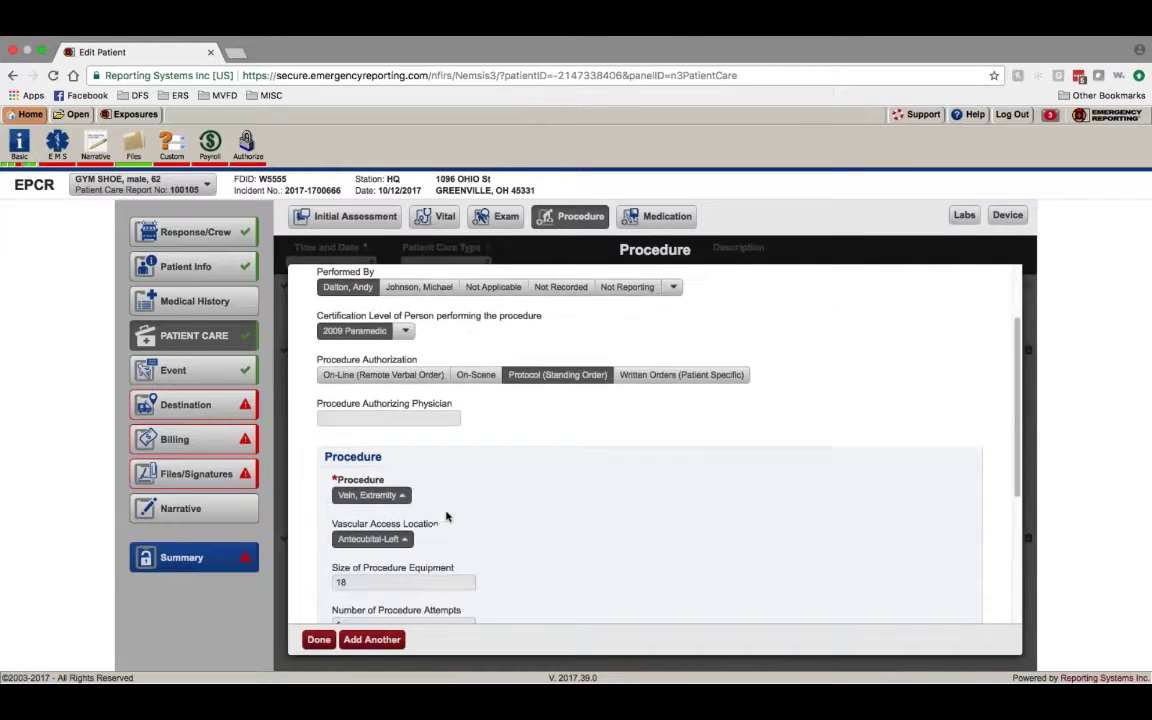
pyautogui.click(367, 494)
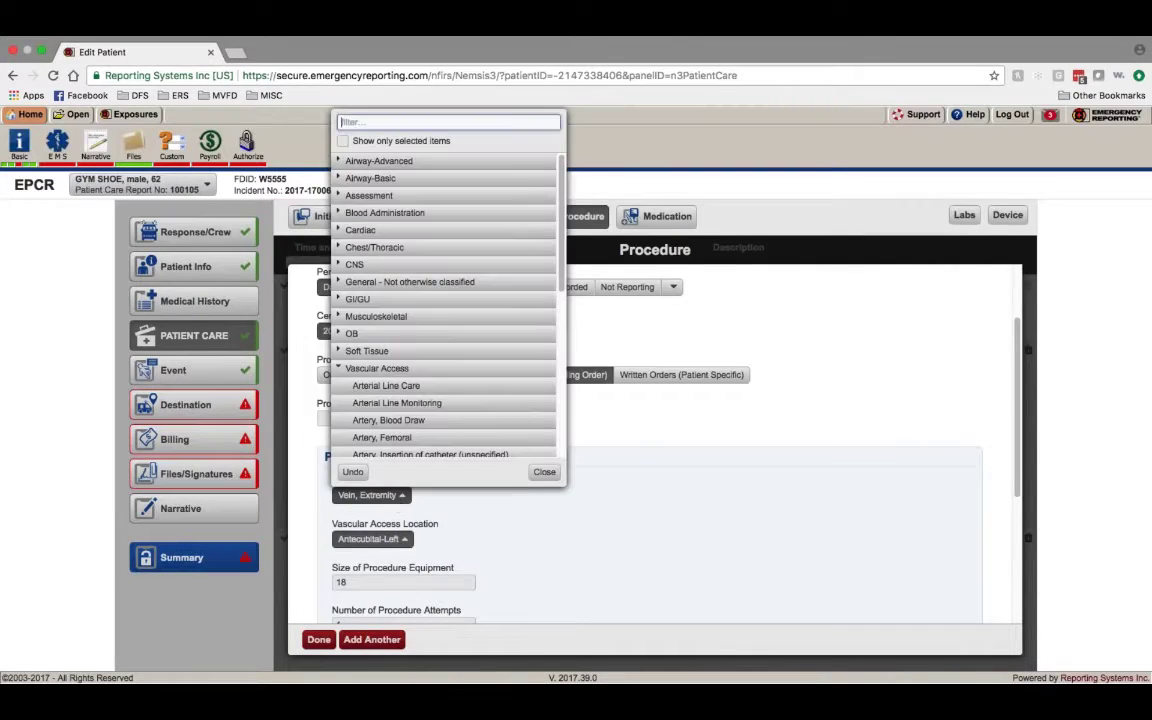
pyautogui.click(383, 369)
pyautogui.scroll(-1, 381, 332)
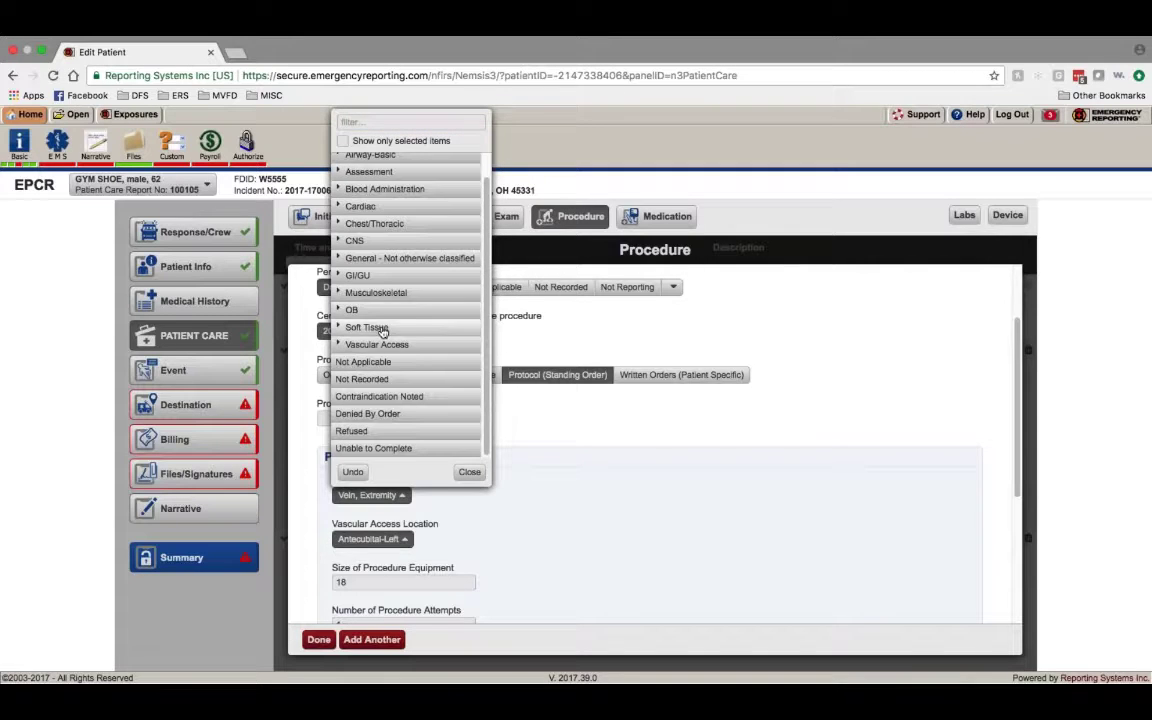
# Step: Examine the procedure categories, including the Blood Administration options, and finish the procedure record
pyautogui.scroll(1, 381, 330)
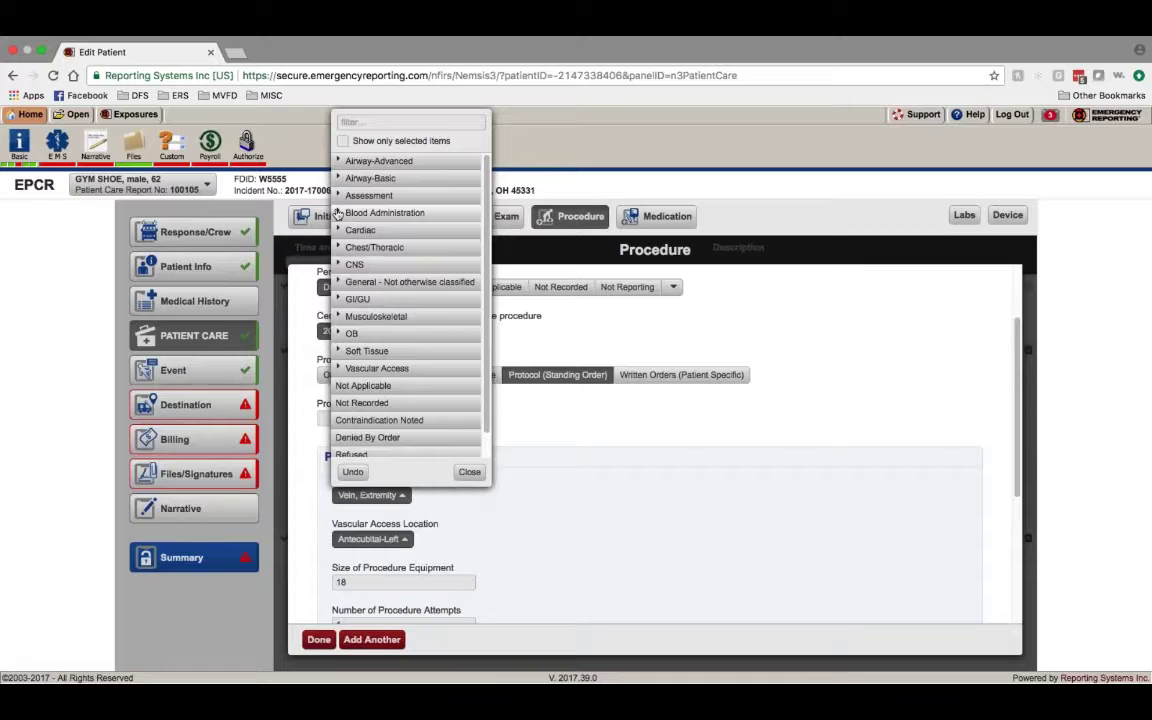
pyautogui.click(339, 216)
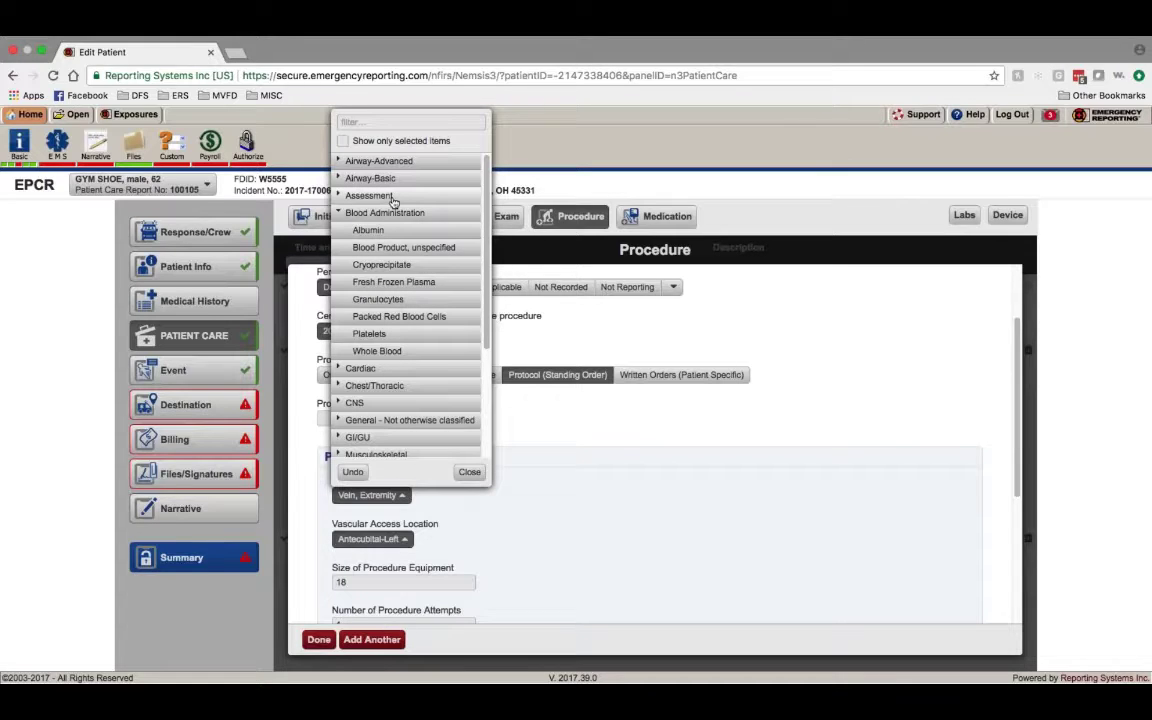
pyautogui.click(340, 211)
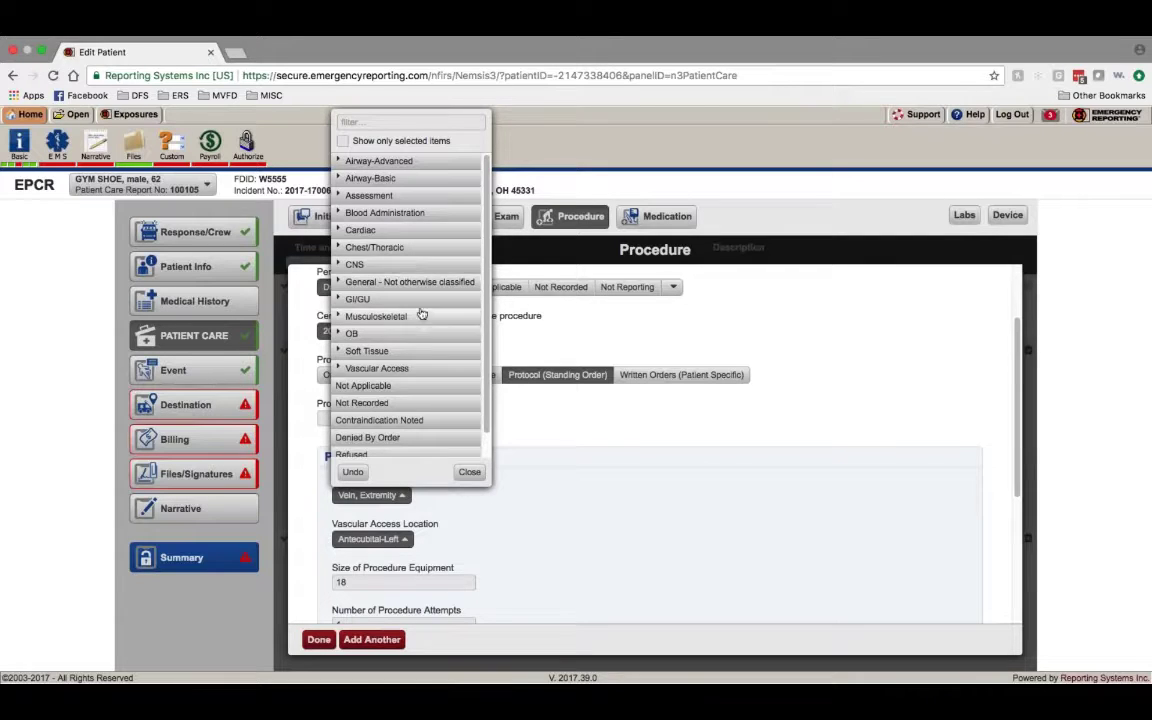
pyautogui.click(396, 265)
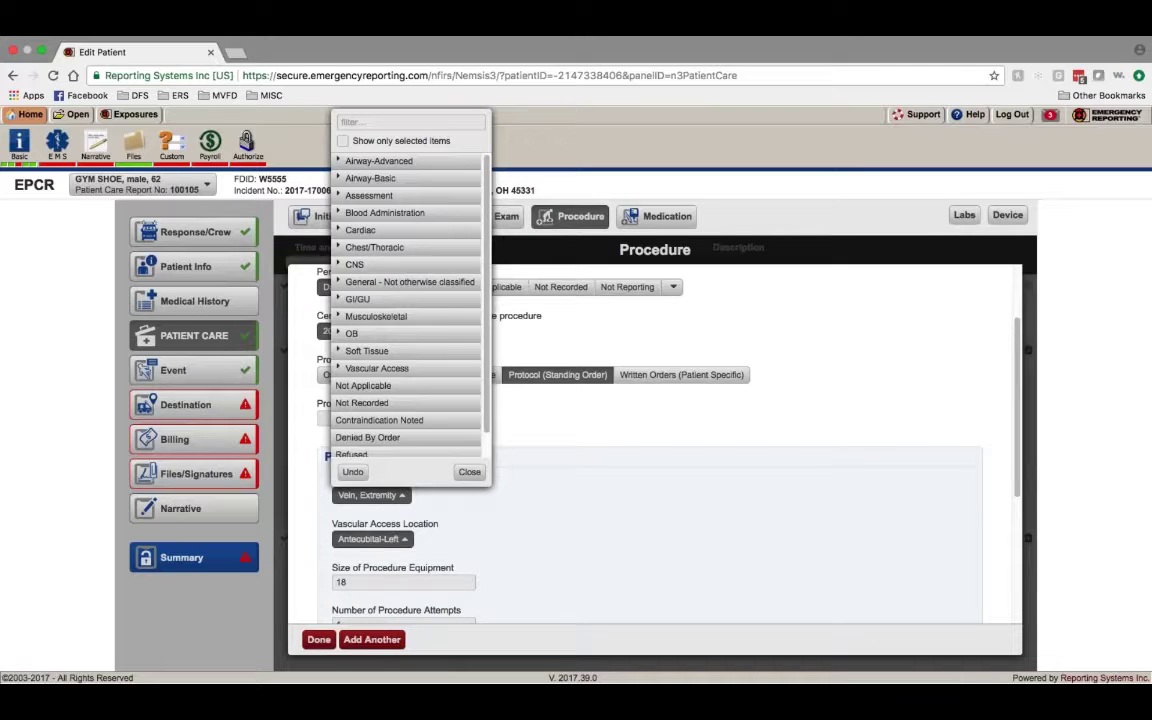
pyautogui.click(236, 595)
pyautogui.click(312, 641)
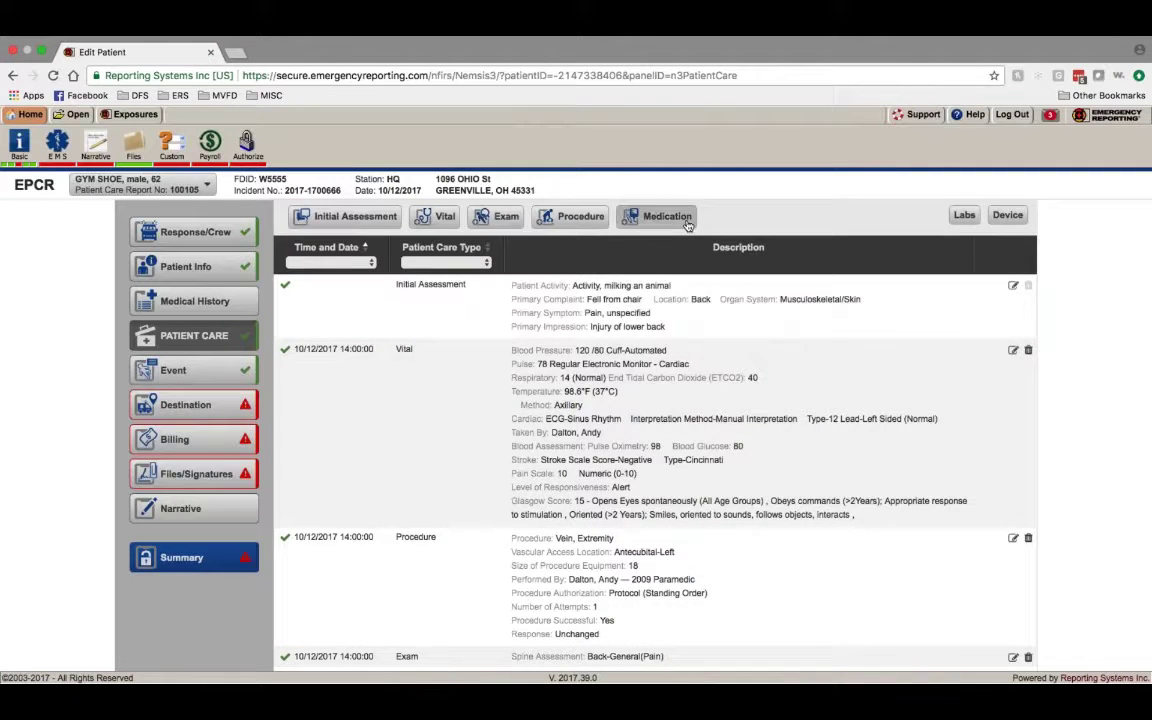
# Step: Examine the Patient Activity choices in the Initial Assessment, filtering them by "wal", and close the assessment with the current activity kept
pyautogui.click(665, 216)
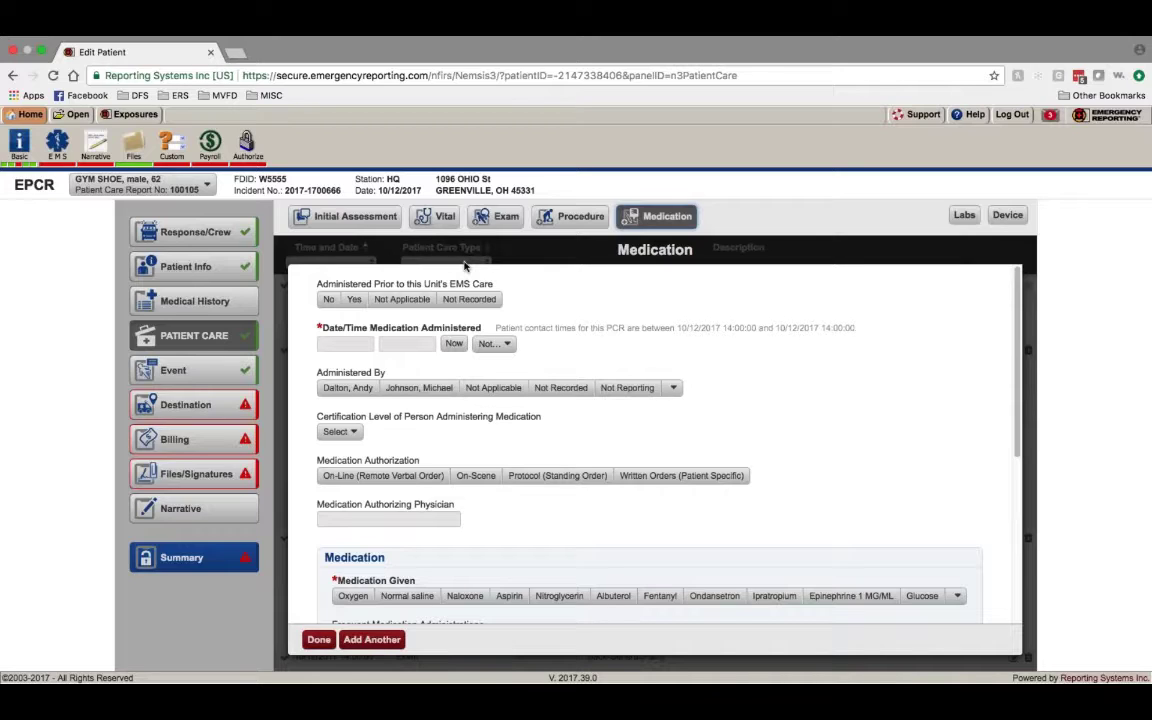
pyautogui.click(340, 218)
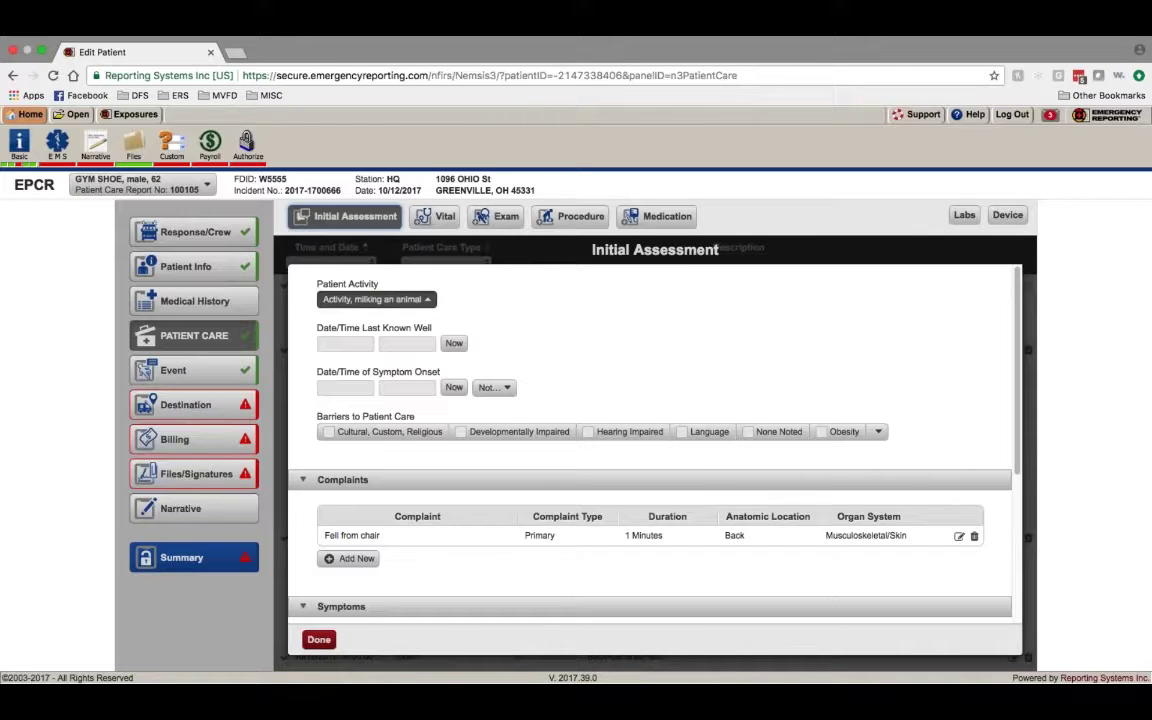
pyautogui.click(331, 300)
pyautogui.scroll(-5, 370, 360)
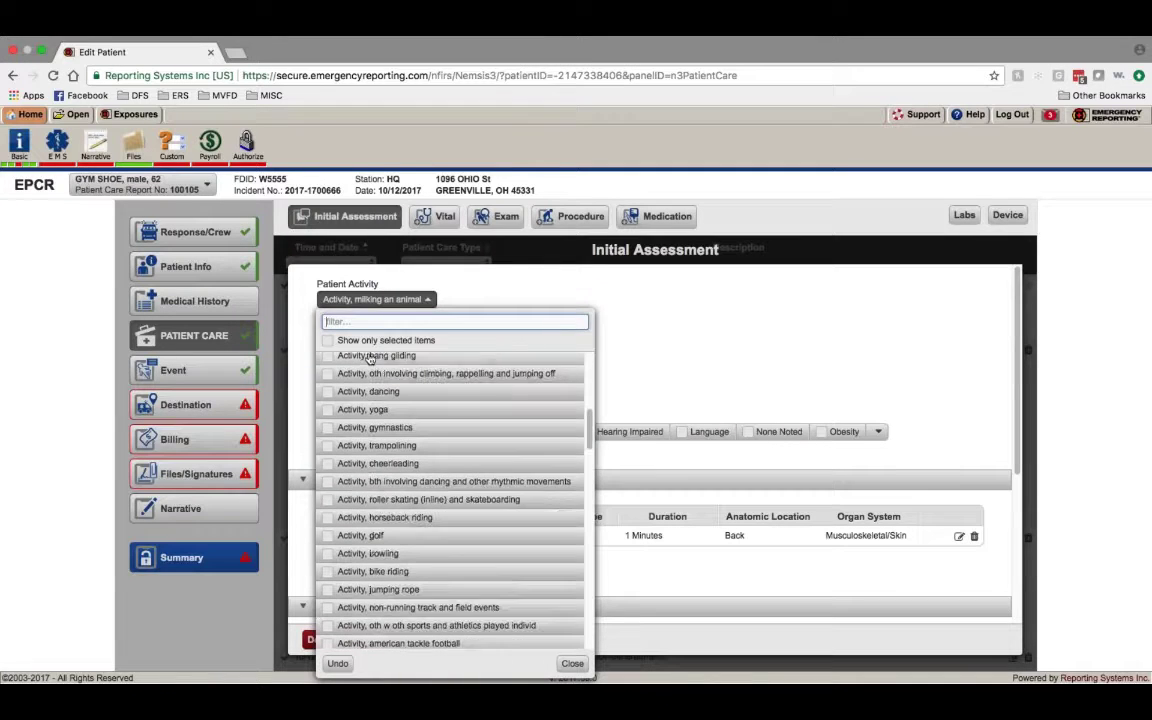
pyautogui.write('wal')
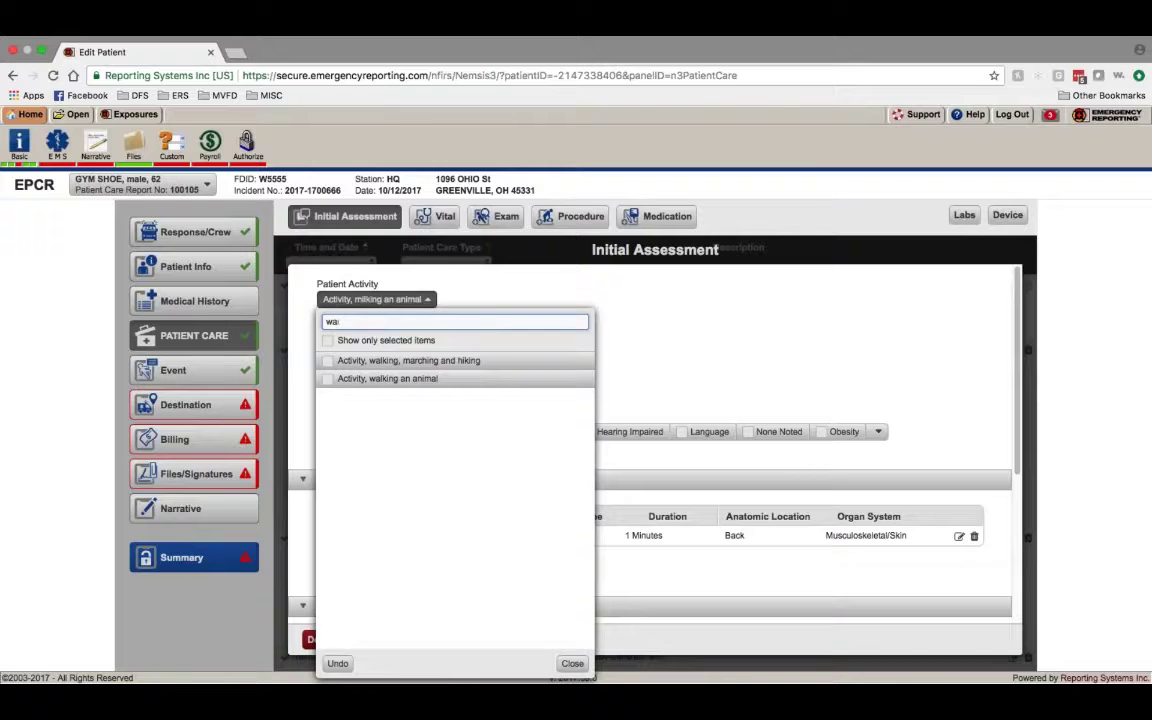
pyautogui.press('BackSpace')
pyautogui.press('BackSpace')
pyautogui.press('BackSpace')
pyautogui.press('BackSpace')
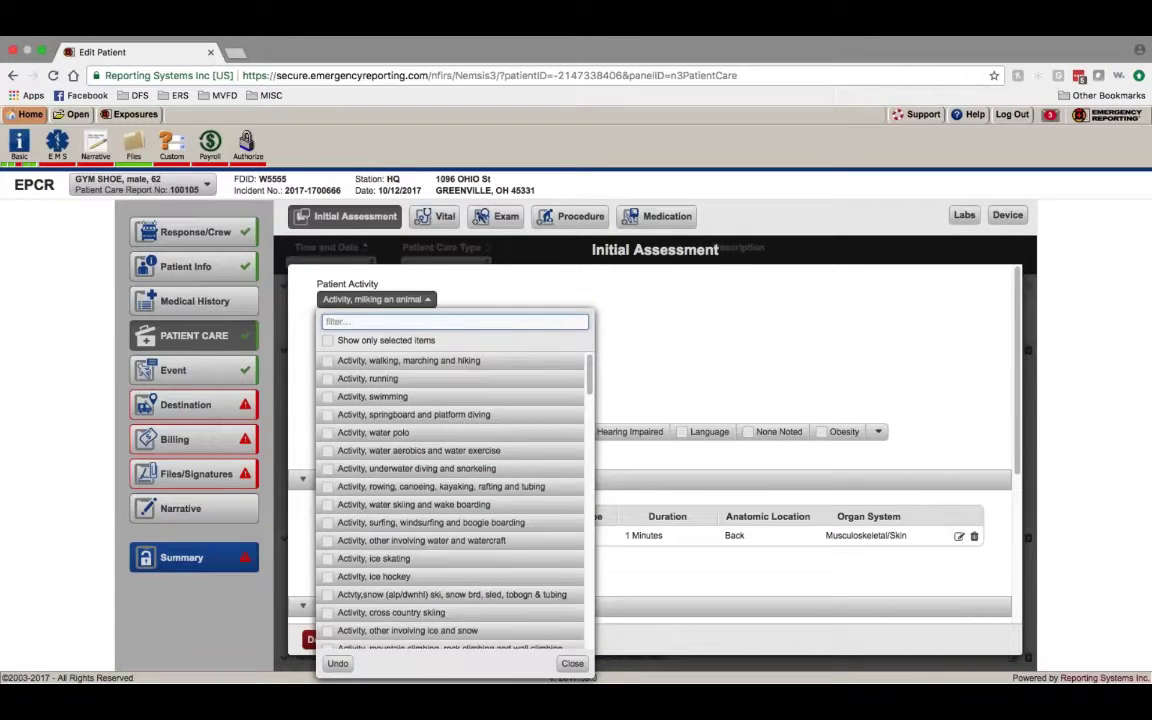
pyautogui.click(775, 345)
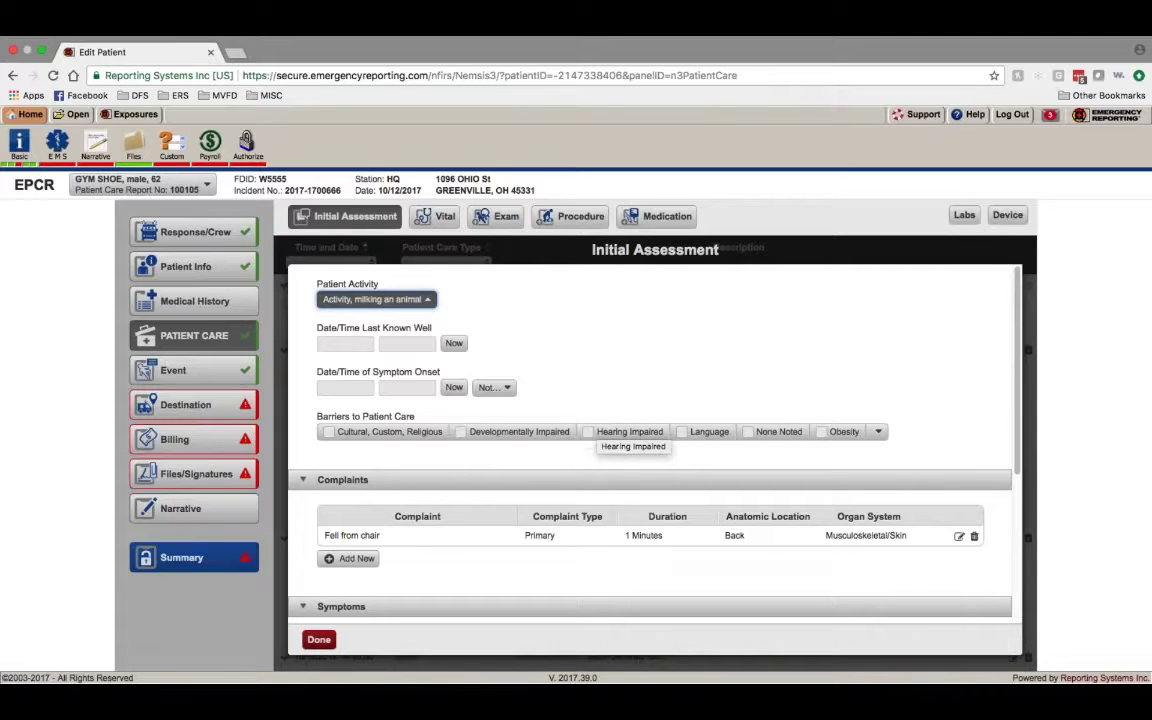
pyautogui.click(318, 640)
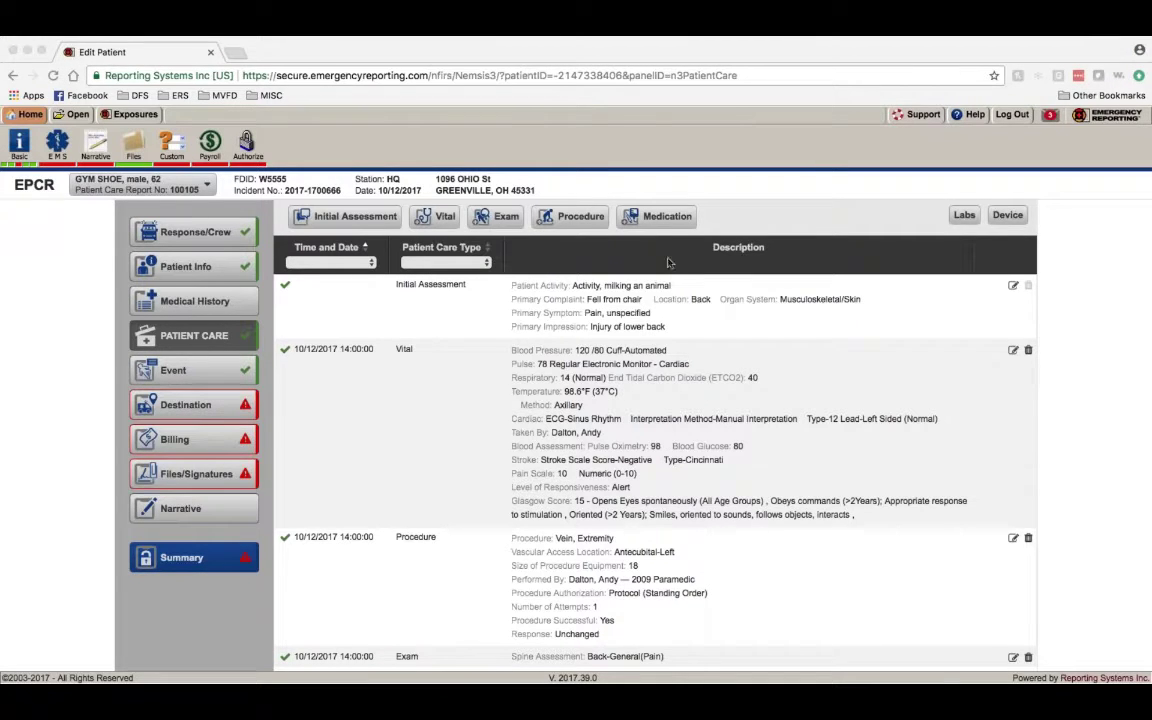
# Step: Start a medication record dated 10/12/2017 at 14:00:00, administered by the first listed crew member
pyautogui.click(657, 218)
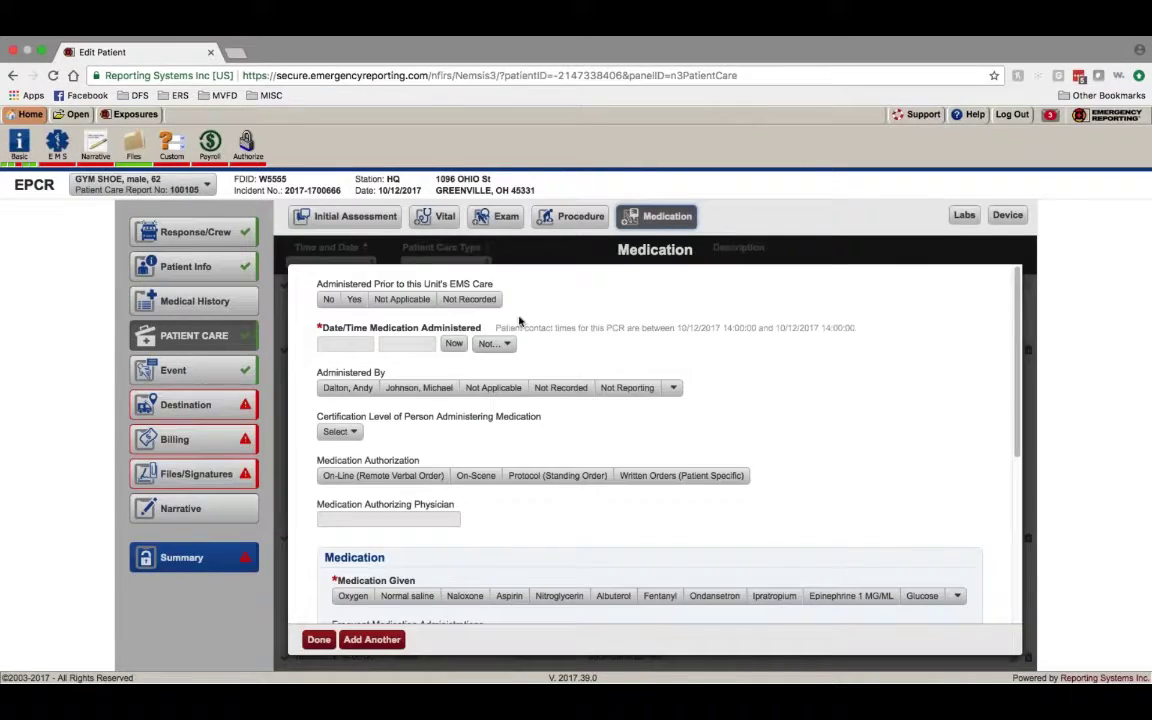
pyautogui.click(454, 343)
pyautogui.write('14:00:0')
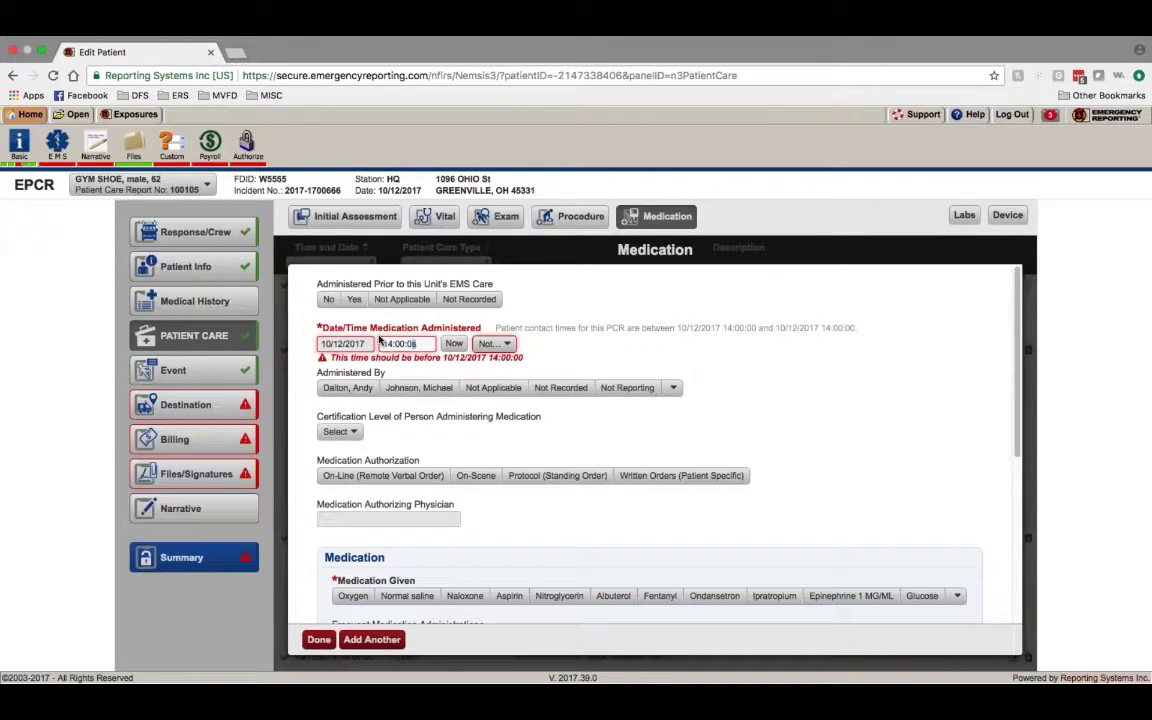
pyautogui.write('0')
pyautogui.click(368, 389)
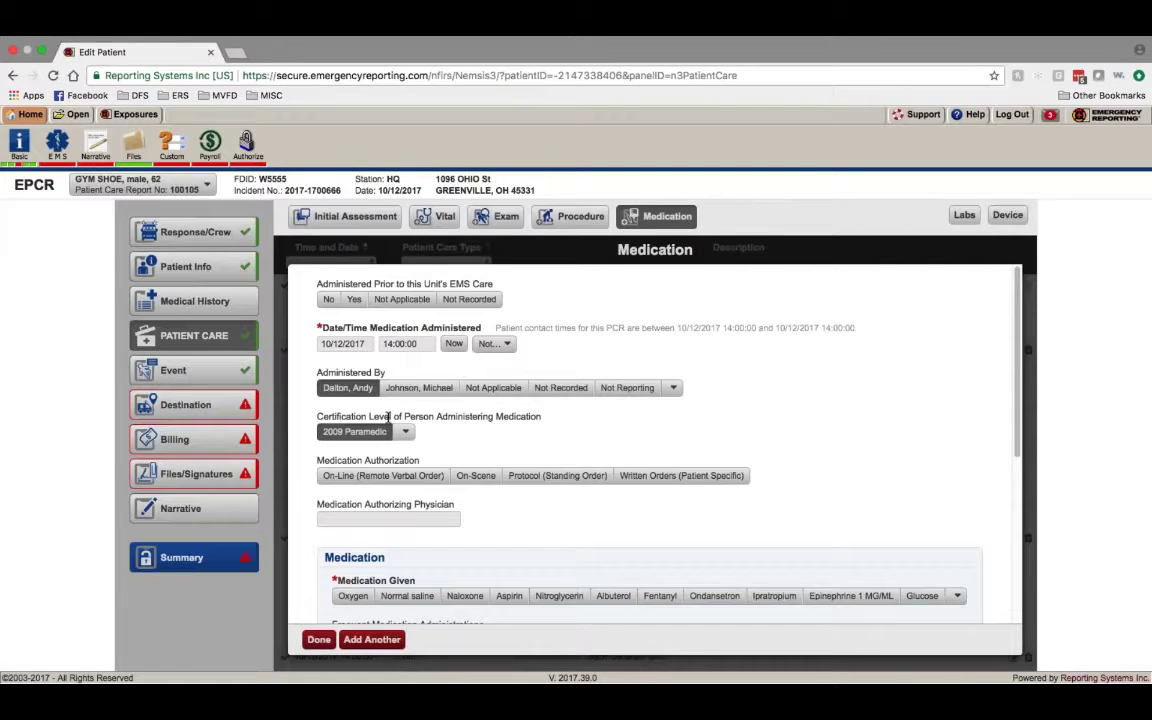
# Step: Record Naloxone as the medication given, using the frequent administration of 2 Milligrams (mg) Intranasal
pyautogui.scroll(-3, 519, 435)
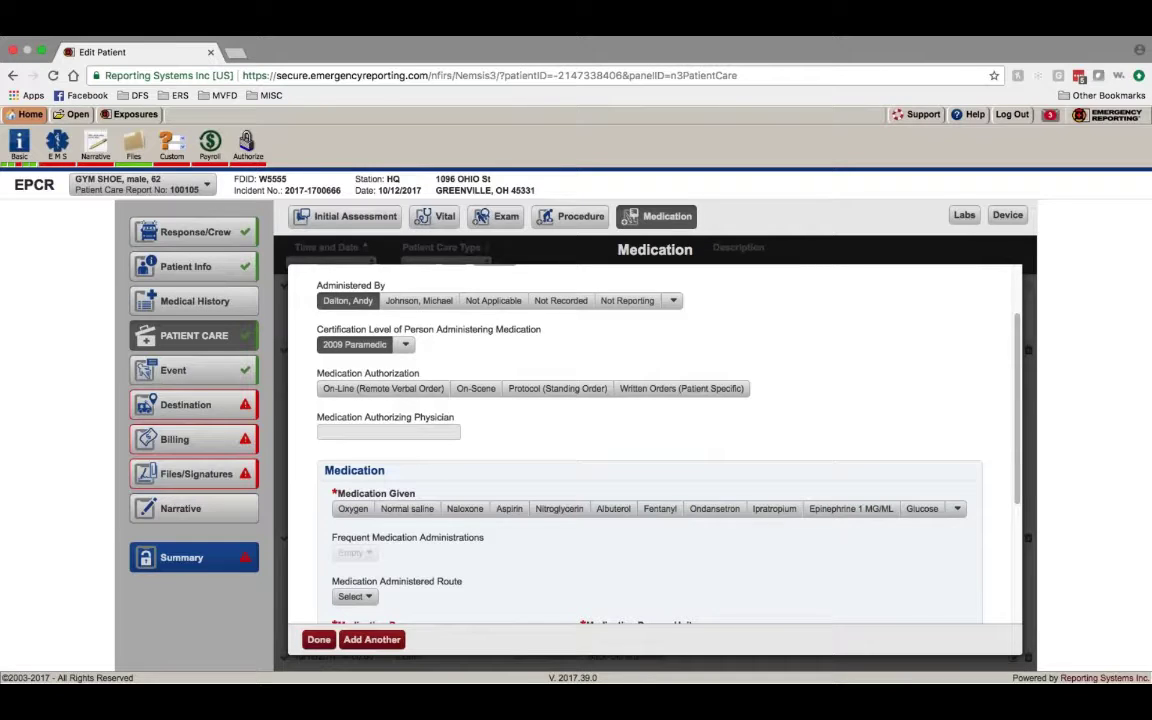
pyautogui.scroll(-2, 655, 450)
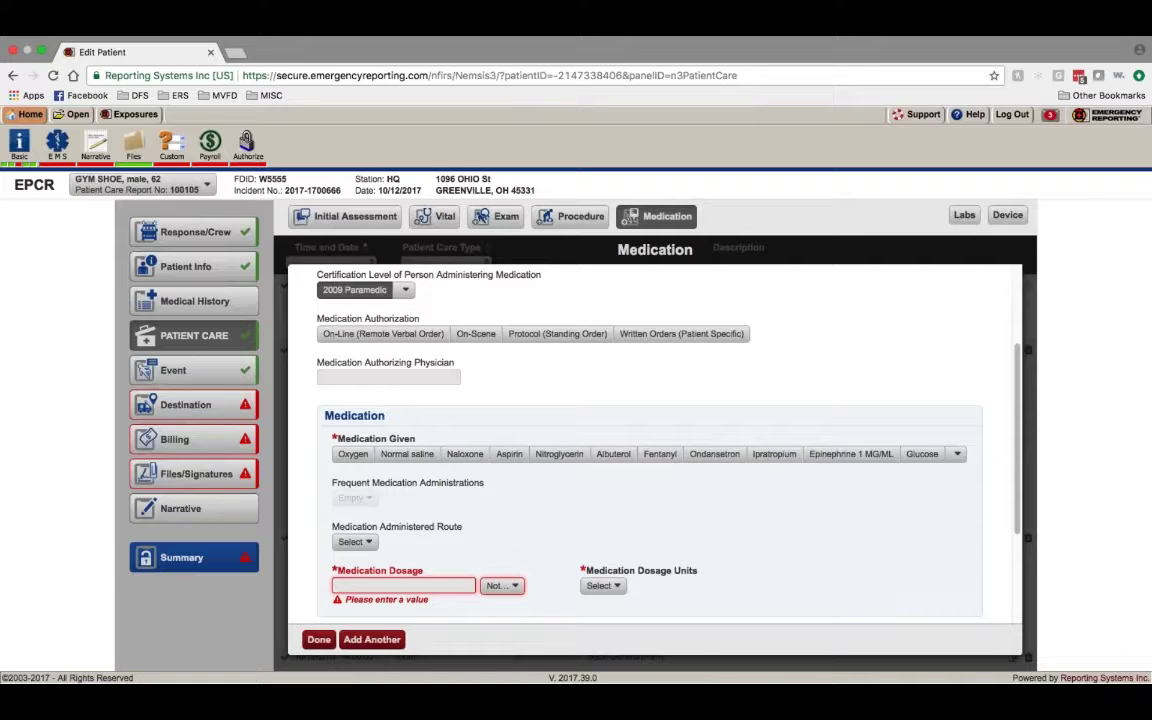
pyautogui.click(464, 454)
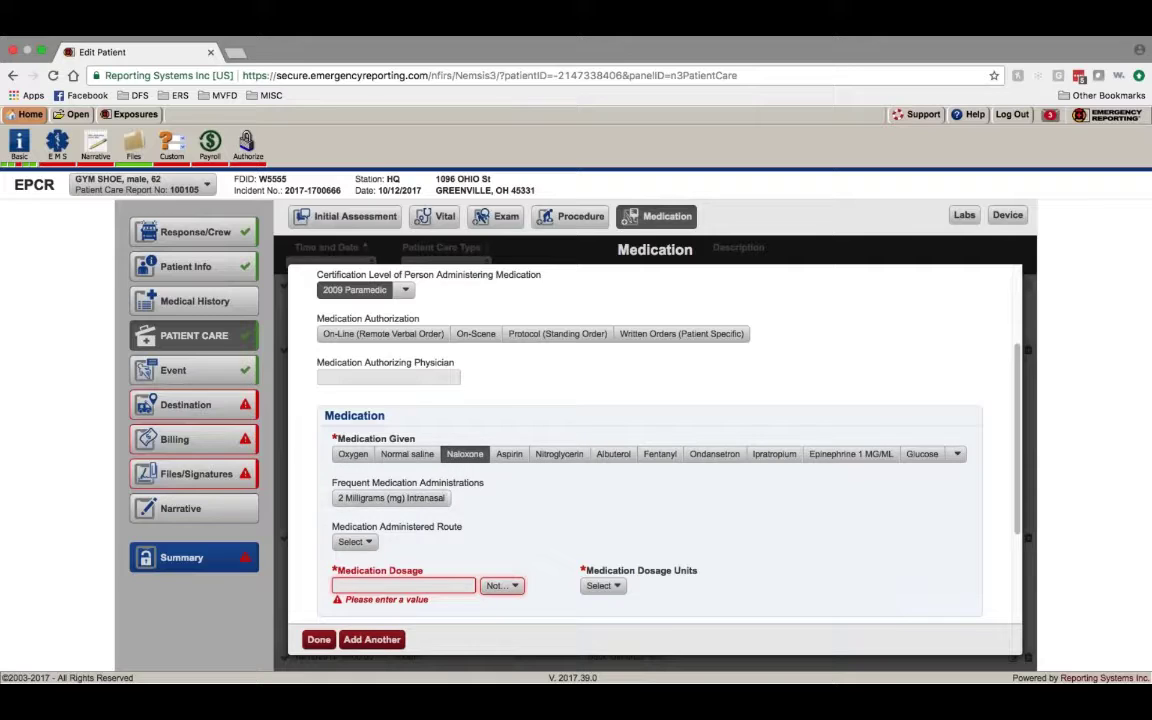
pyautogui.scroll(-1, 390, 562)
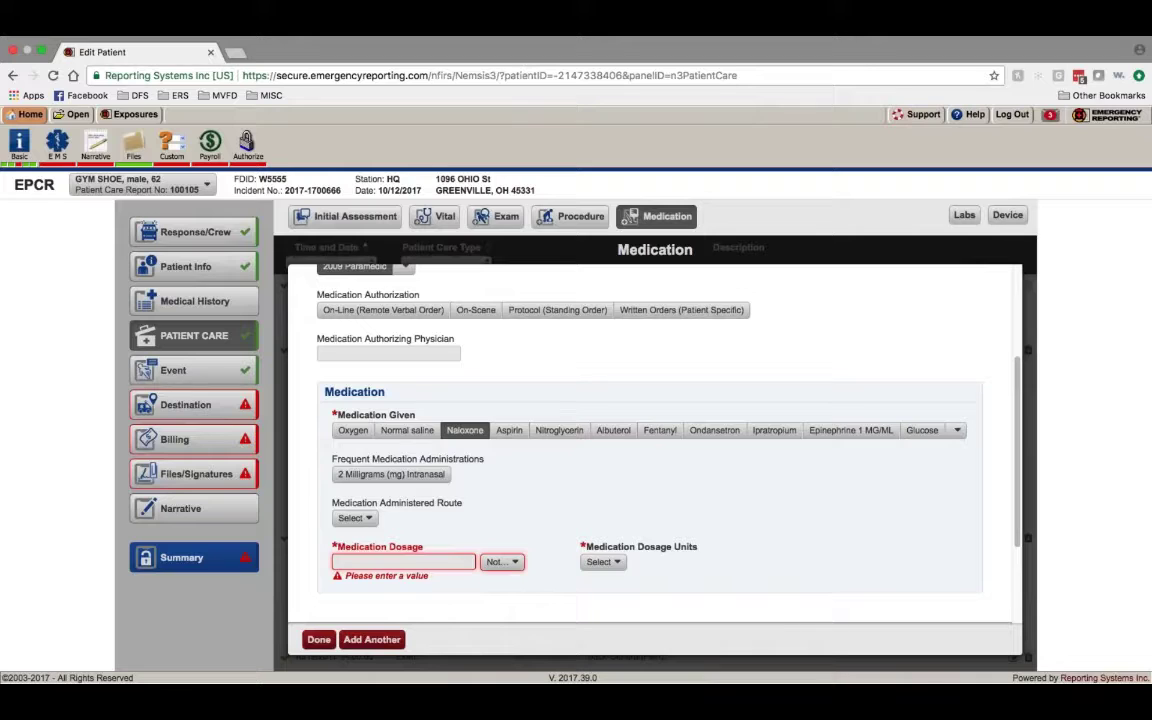
pyautogui.click(391, 474)
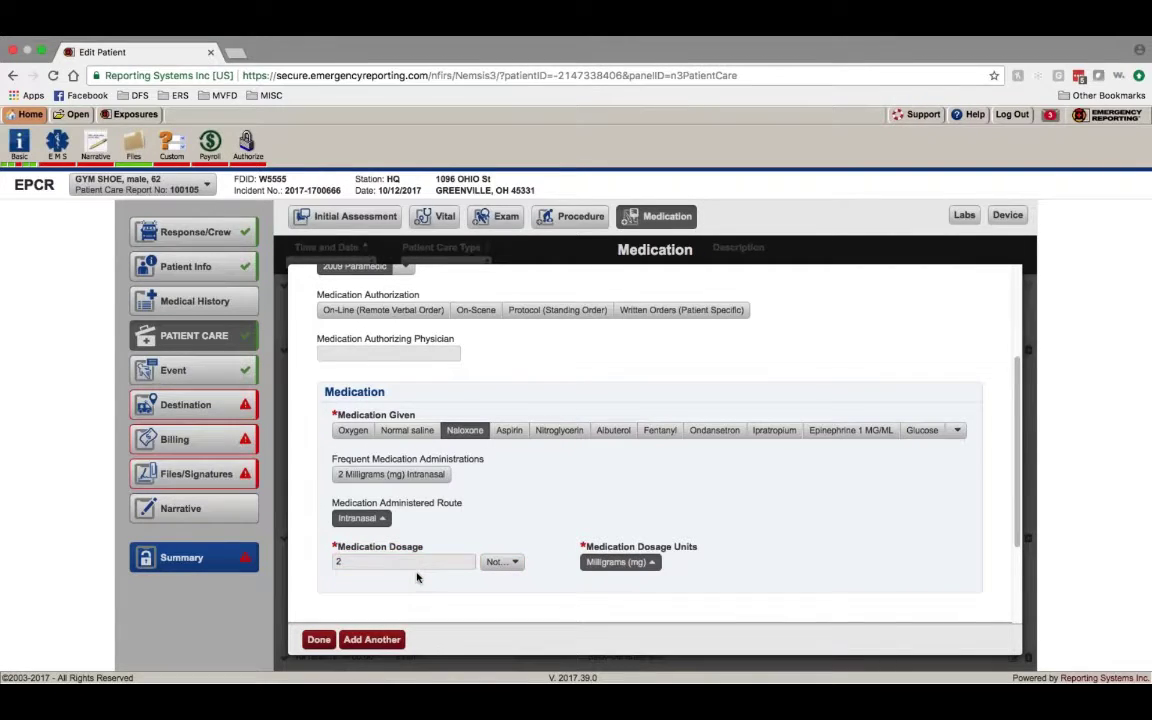
# Step: Examine the available administration routes and dosage units for the naloxone entry, keeping the current selections
pyautogui.scroll(-2, 420, 630)
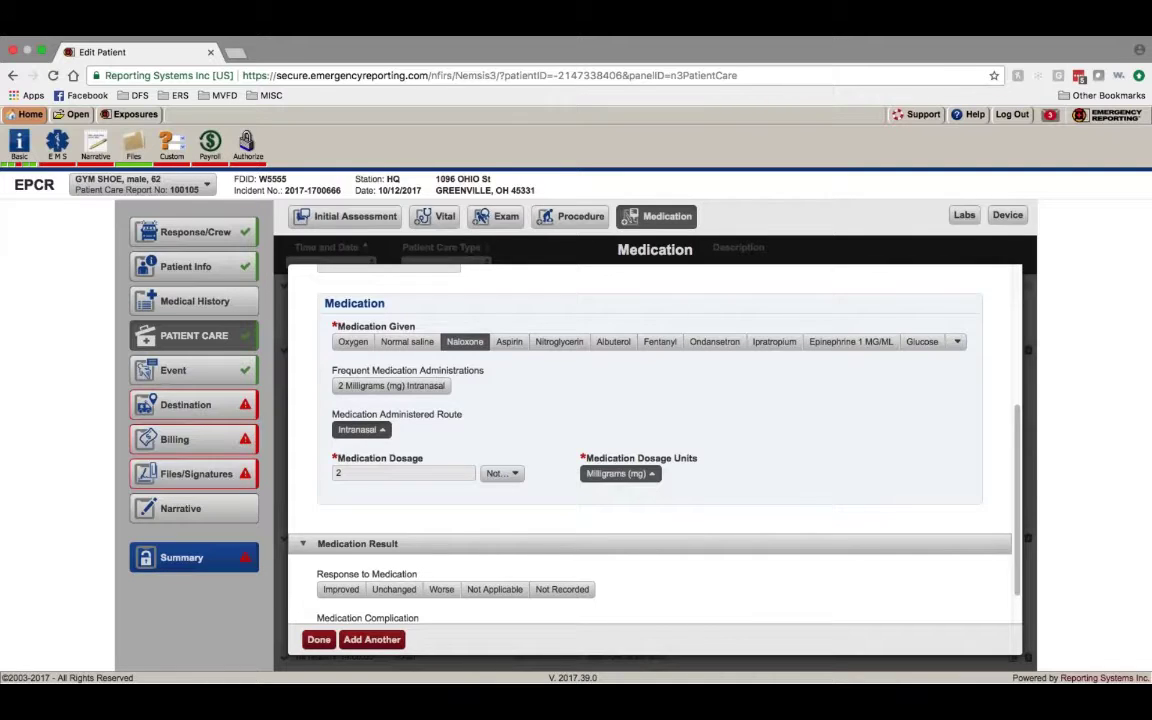
pyautogui.click(358, 429)
pyautogui.scroll(-3, 386, 359)
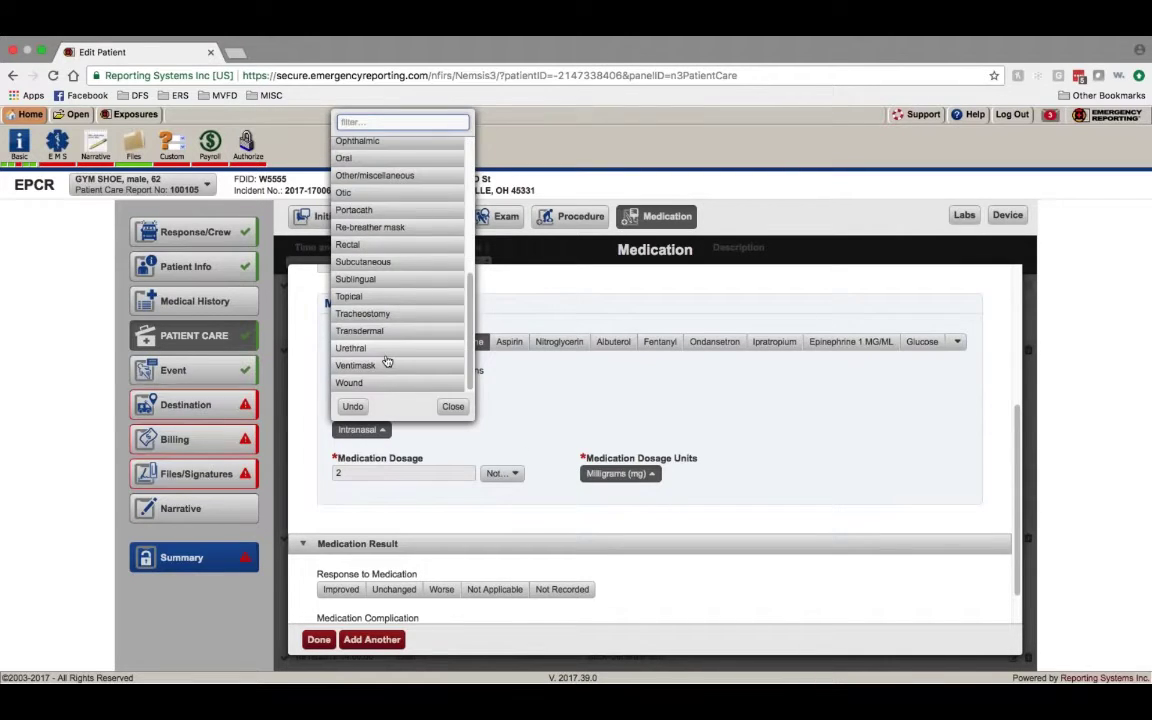
pyautogui.scroll(3, 386, 359)
pyautogui.click(495, 382)
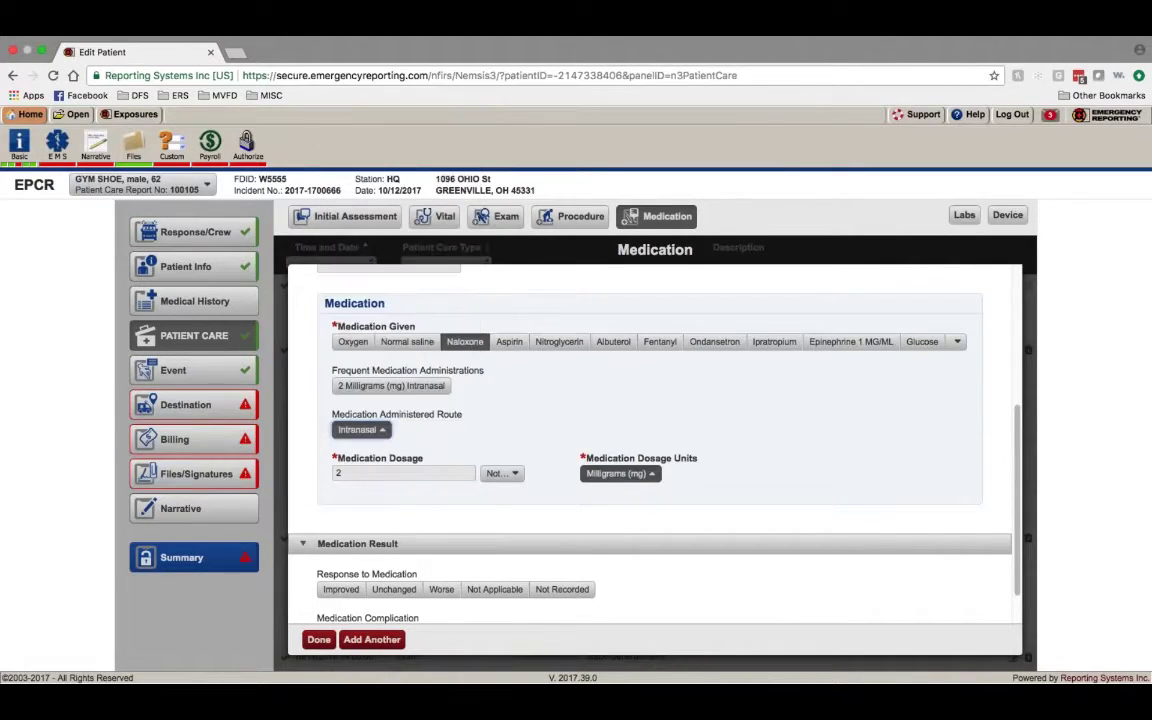
pyautogui.click(620, 473)
pyautogui.scroll(-5, 622, 385)
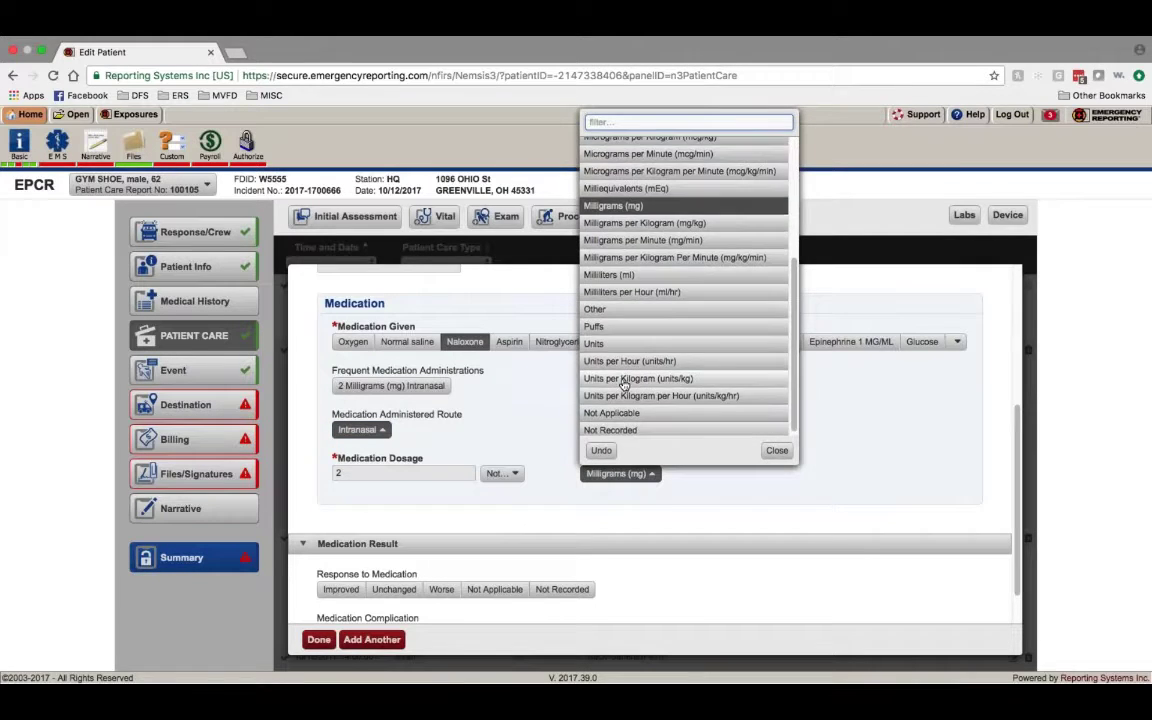
pyautogui.scroll(5, 600, 330)
pyautogui.click(538, 461)
# Step: Look over the medication form's remaining fields and the full list of medications, and leave the list without choosing another drug
pyautogui.scroll(-2, 540, 468)
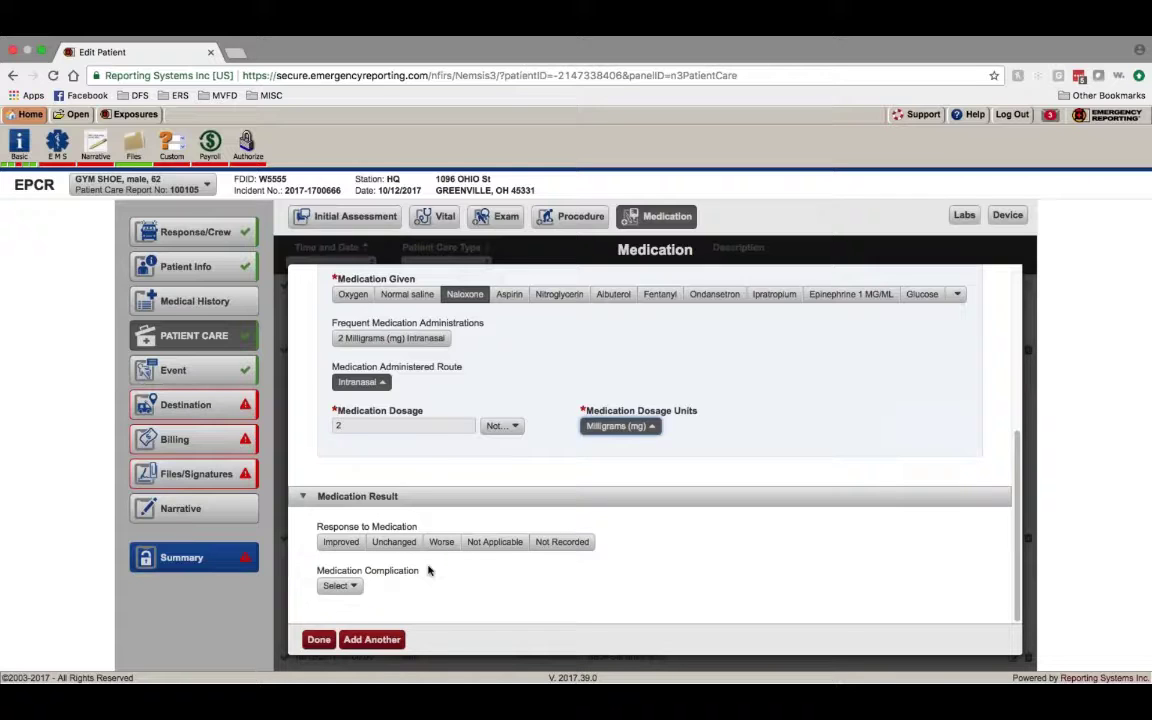
pyautogui.scroll(5, 442, 545)
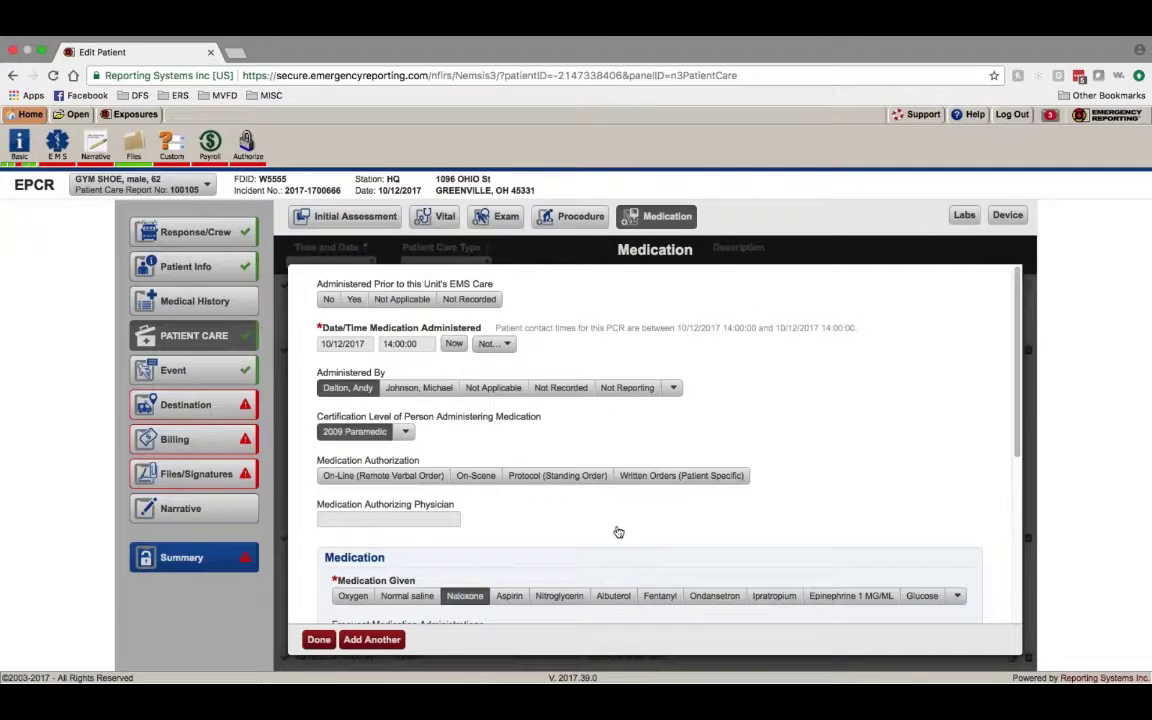
pyautogui.scroll(-3, 836, 573)
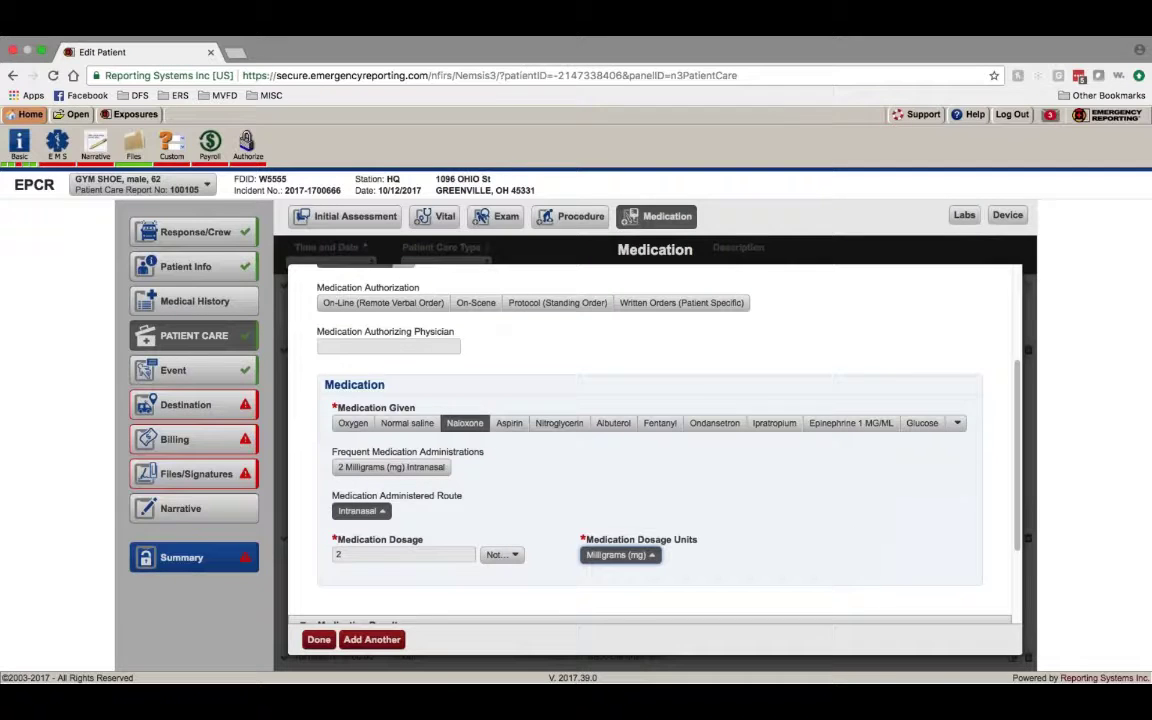
pyautogui.click(957, 422)
pyautogui.scroll(-3, 962, 341)
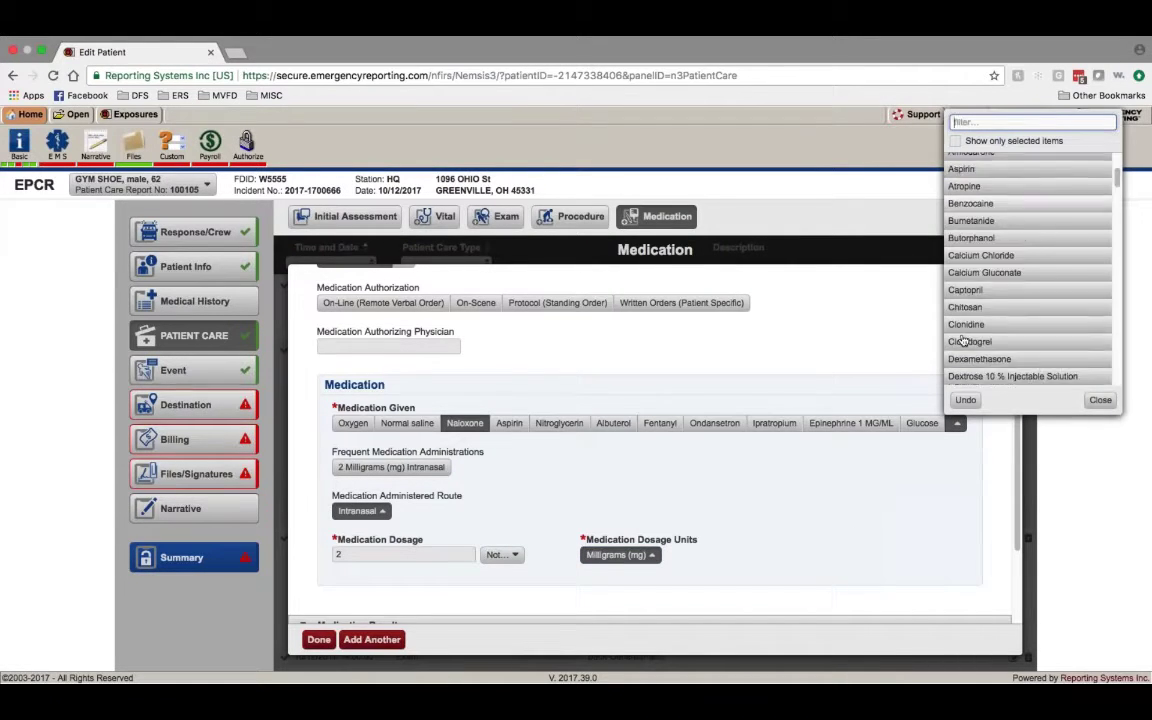
pyautogui.scroll(-20, 962, 341)
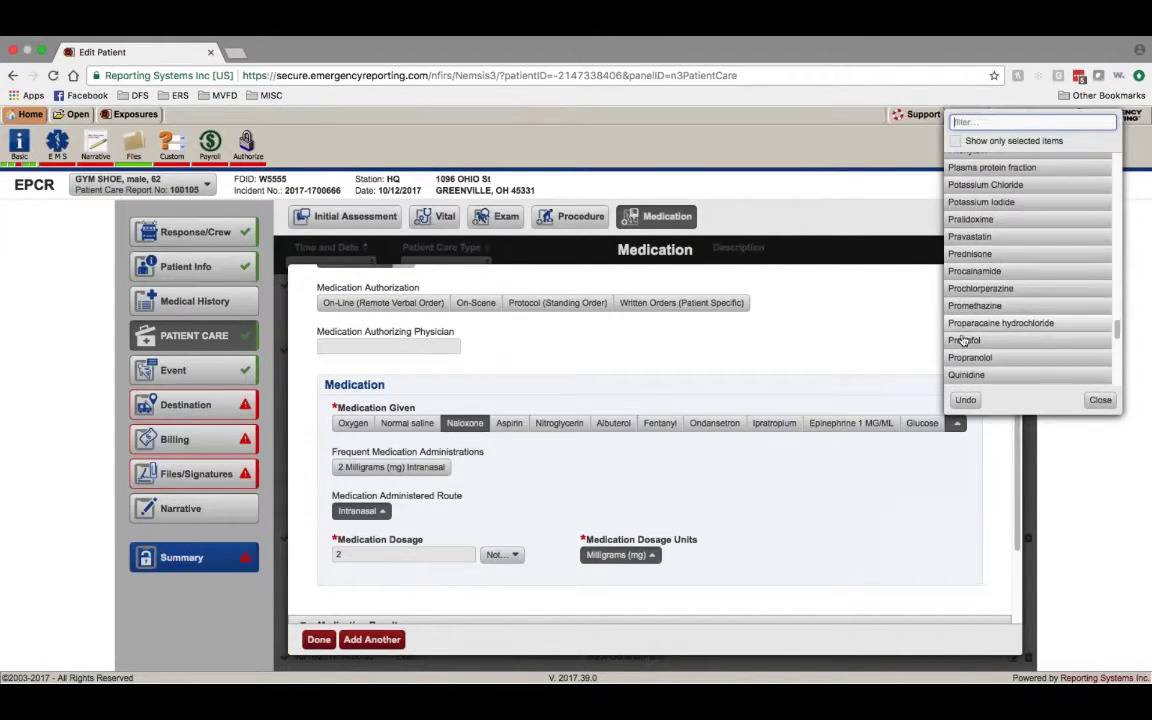
pyautogui.scroll(-10, 962, 341)
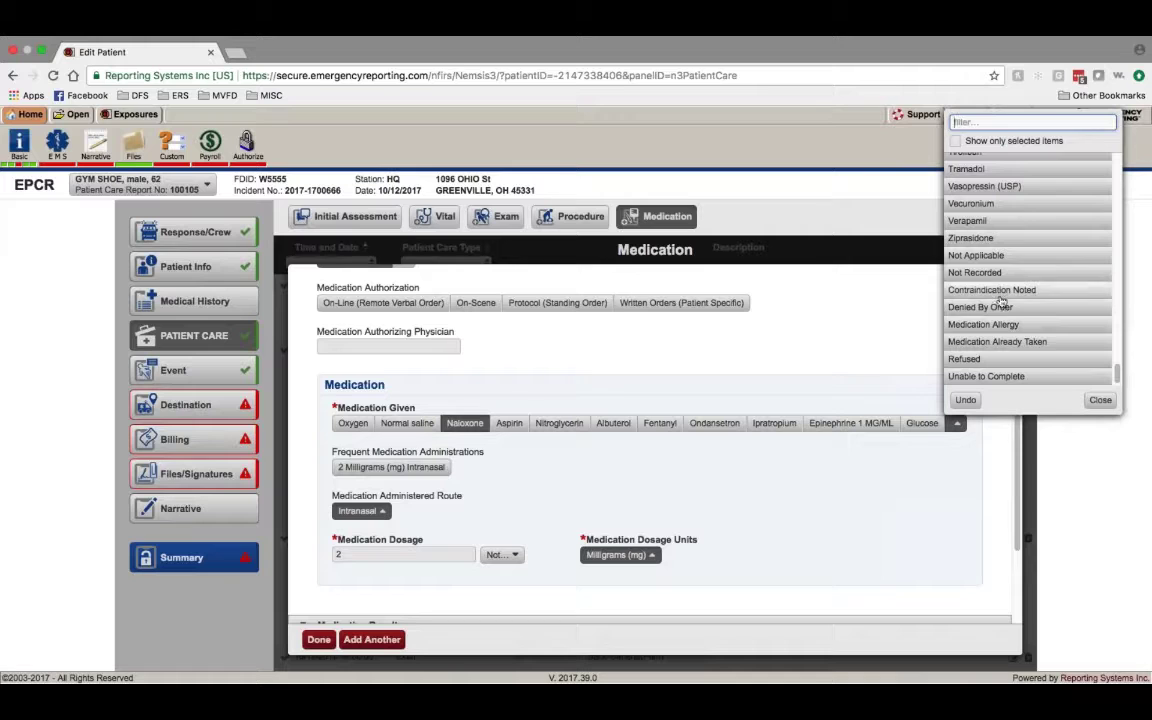
pyautogui.scroll(15, 1001, 302)
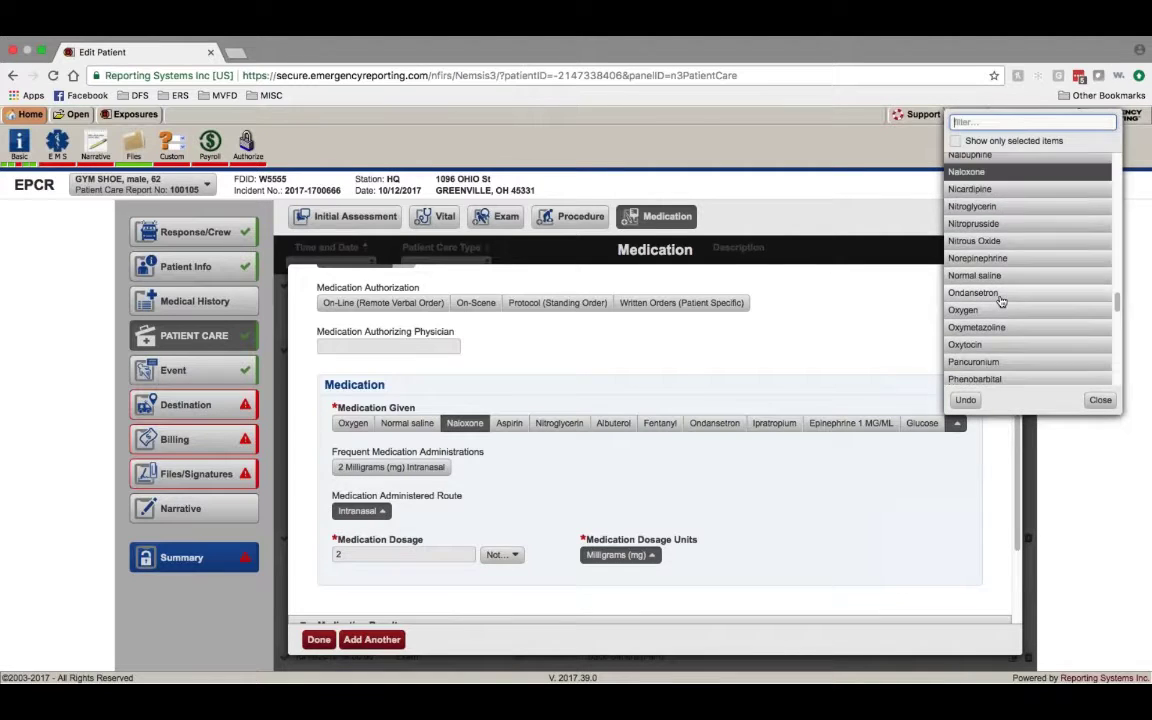
pyautogui.scroll(10, 1001, 302)
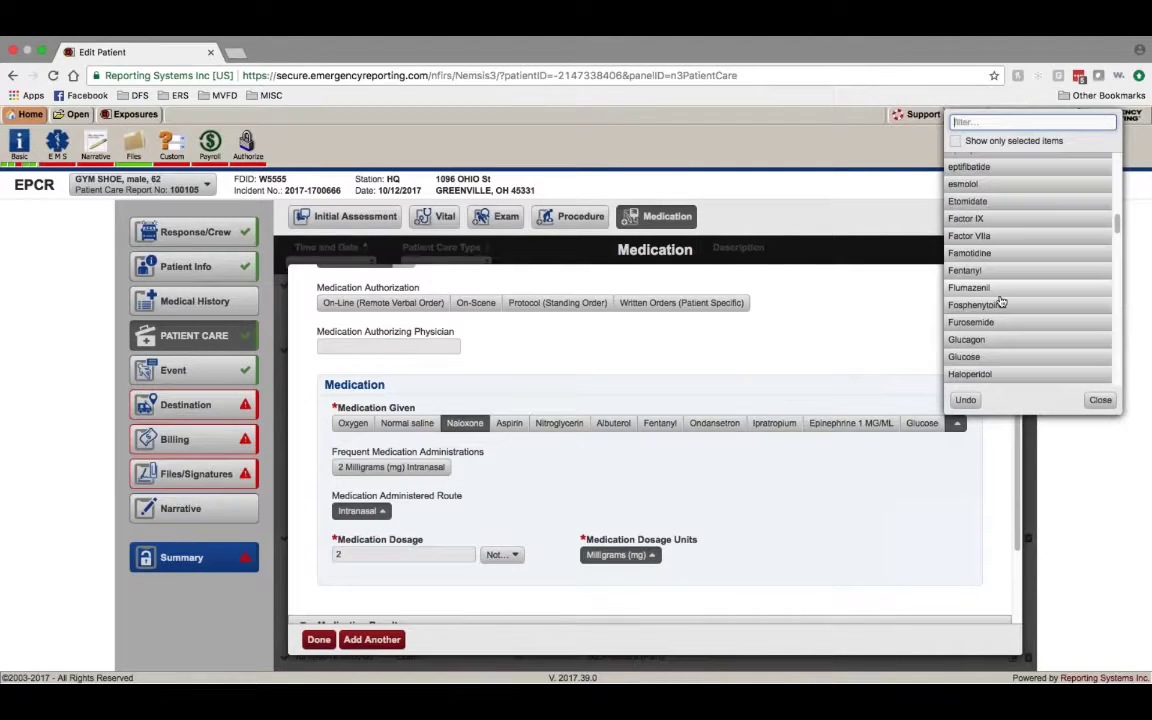
pyautogui.scroll(10, 995, 302)
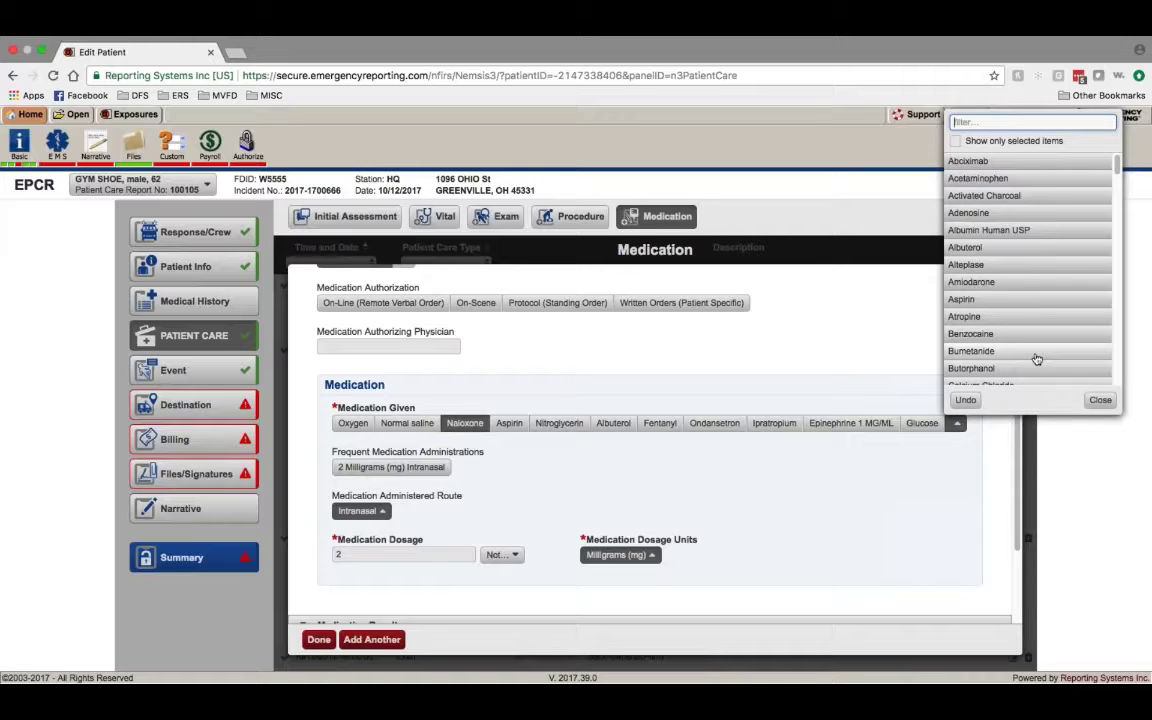
pyautogui.scroll(-2, 1036, 356)
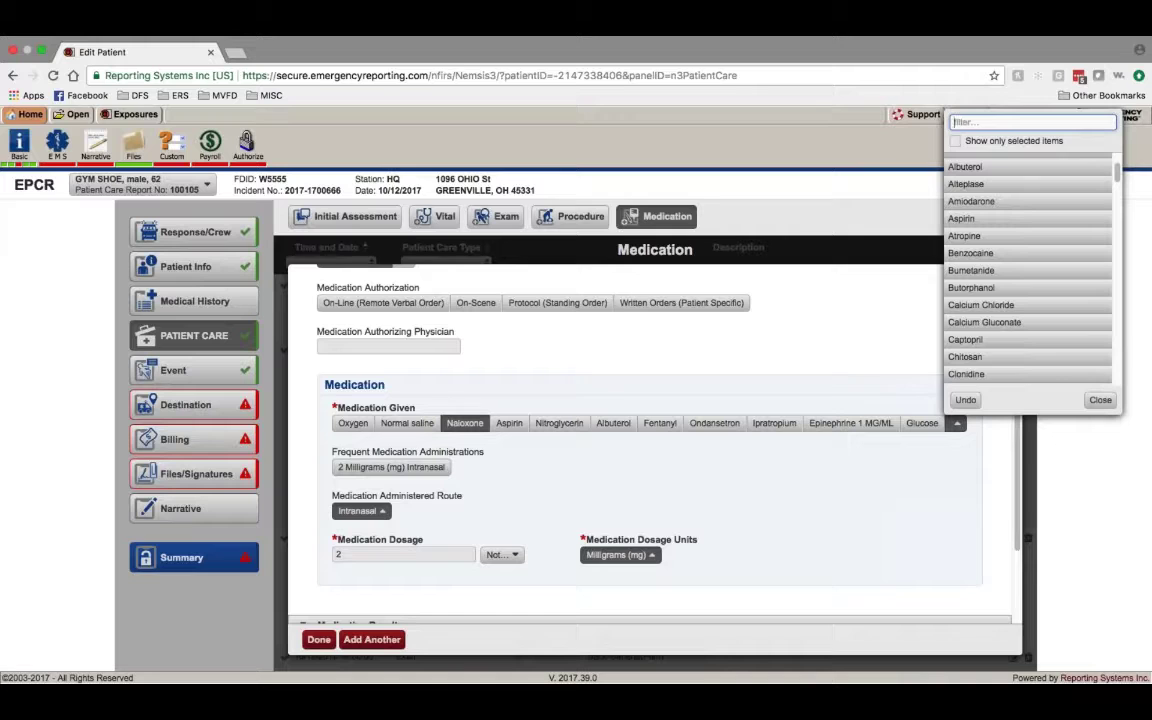
pyautogui.click(863, 350)
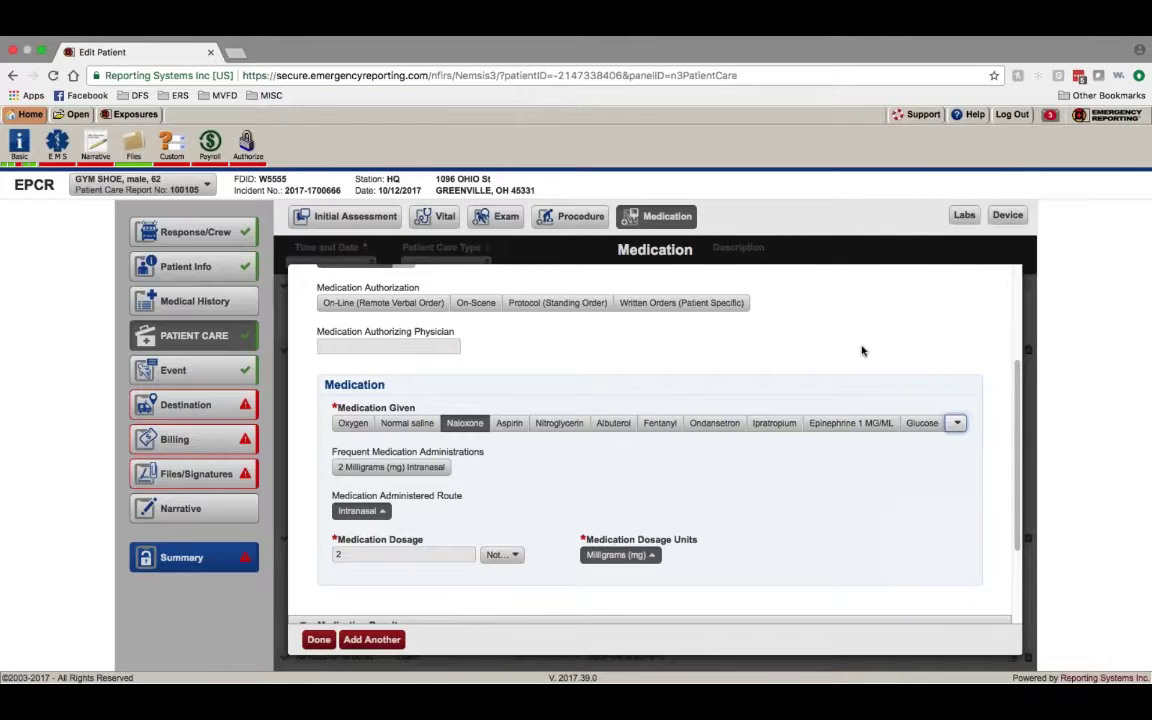
# Step: Save the naloxone medication record and review the list of patient care entries
pyautogui.click(318, 639)
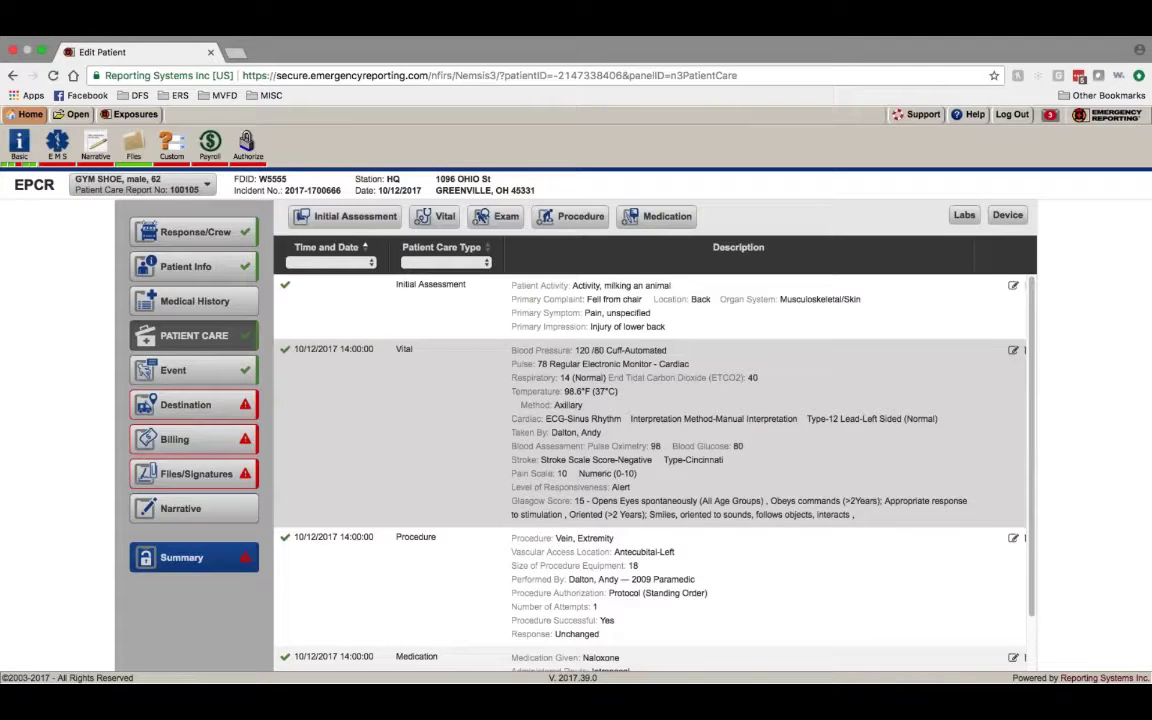
pyautogui.scroll(-1, 665, 429)
pyautogui.scroll(1, 665, 429)
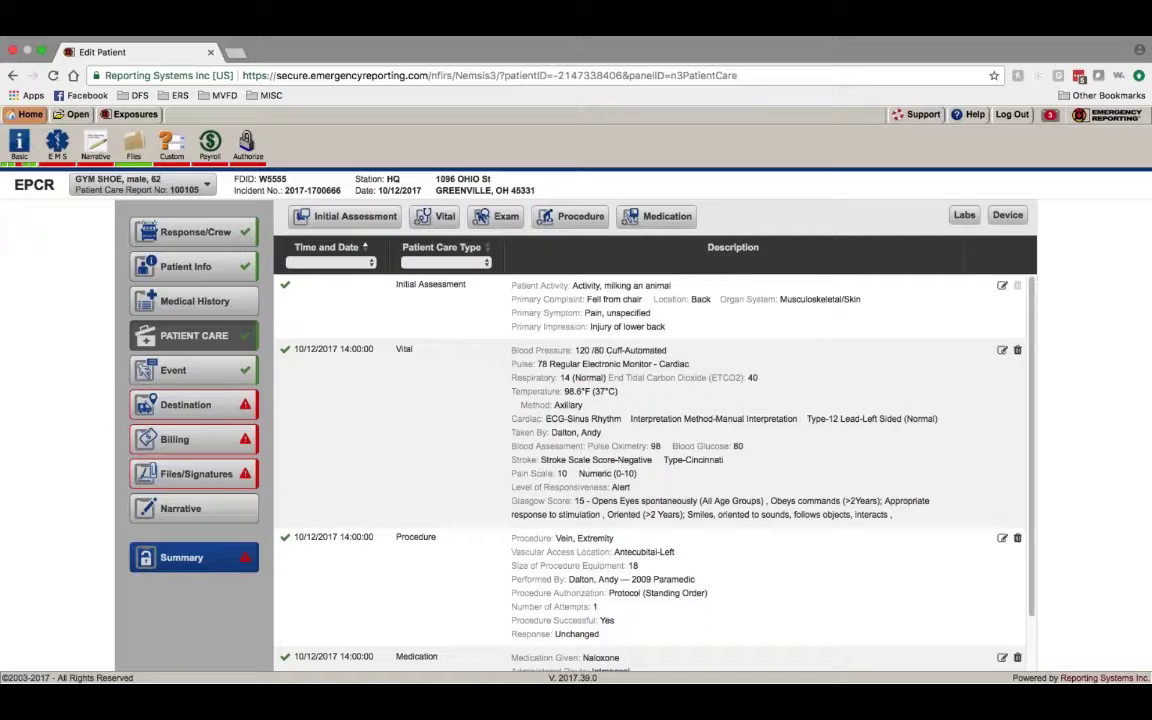
# Step: Start a lab record and examine the options for studies prior to this unit's care and the available laboratory result types
pyautogui.click(964, 215)
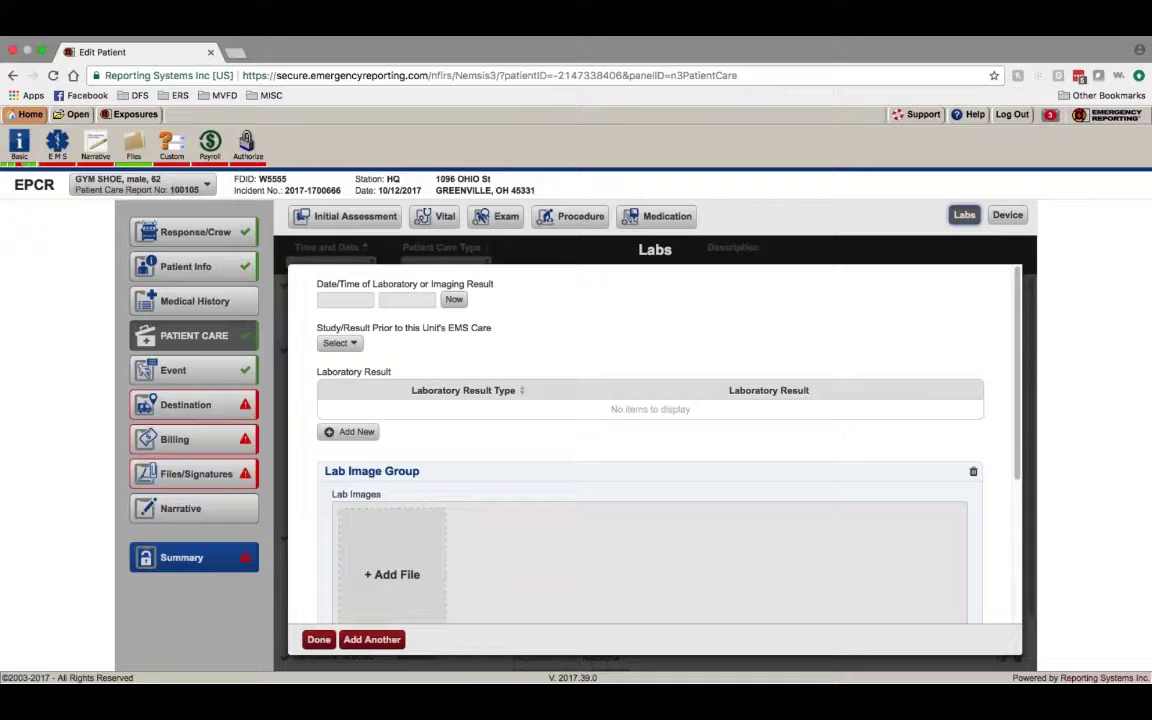
pyautogui.click(349, 344)
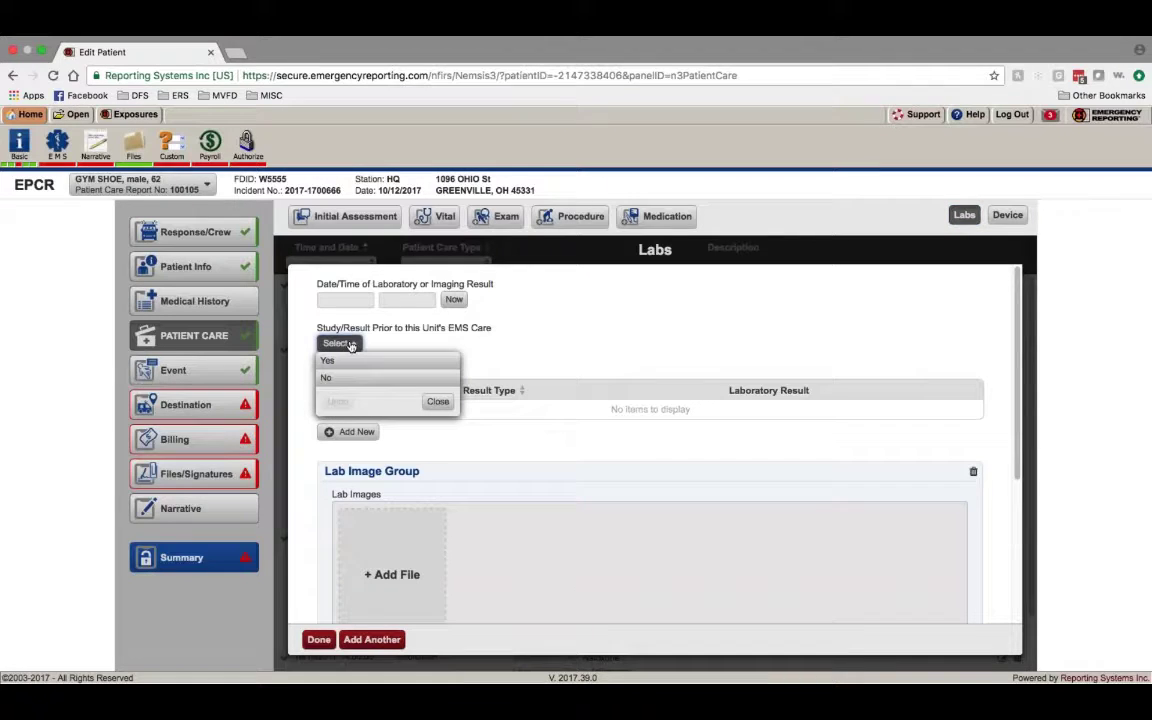
pyautogui.click(350, 344)
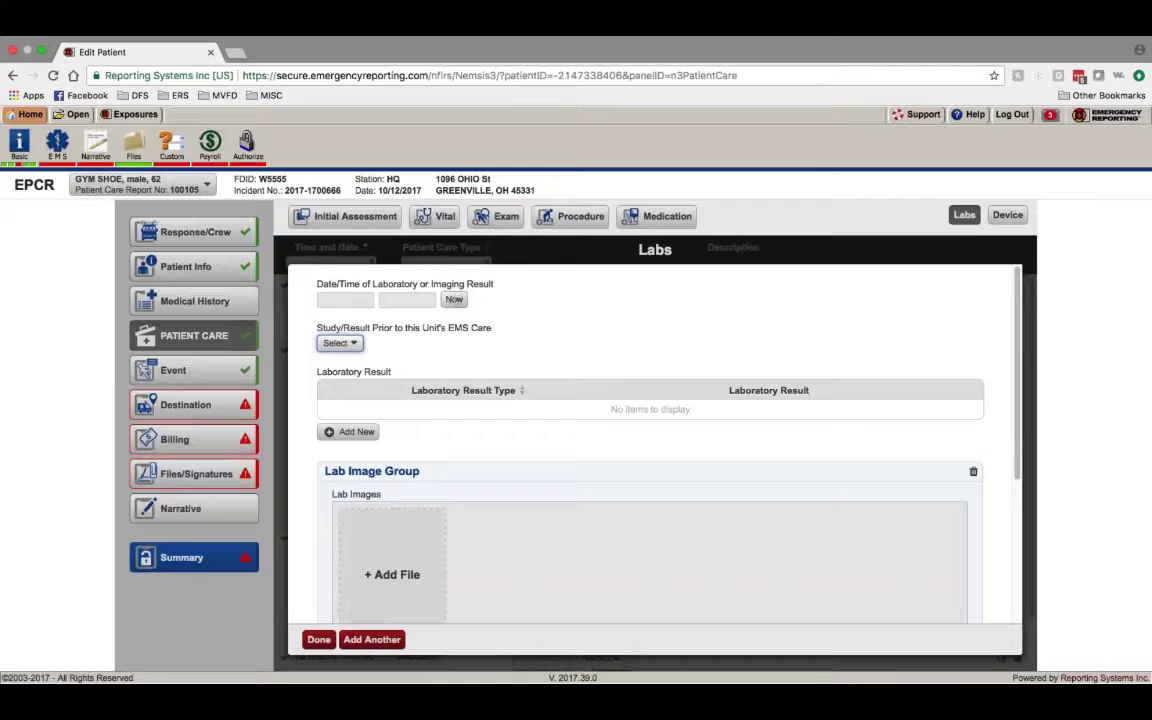
pyautogui.click(350, 344)
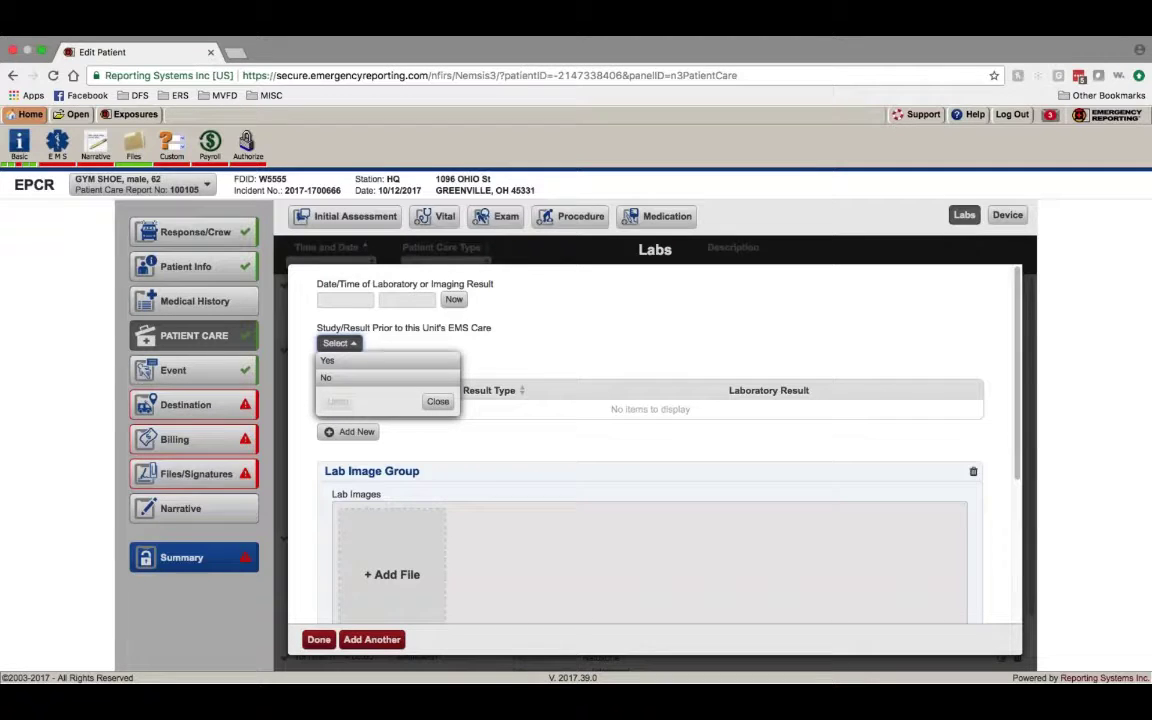
pyautogui.click(350, 432)
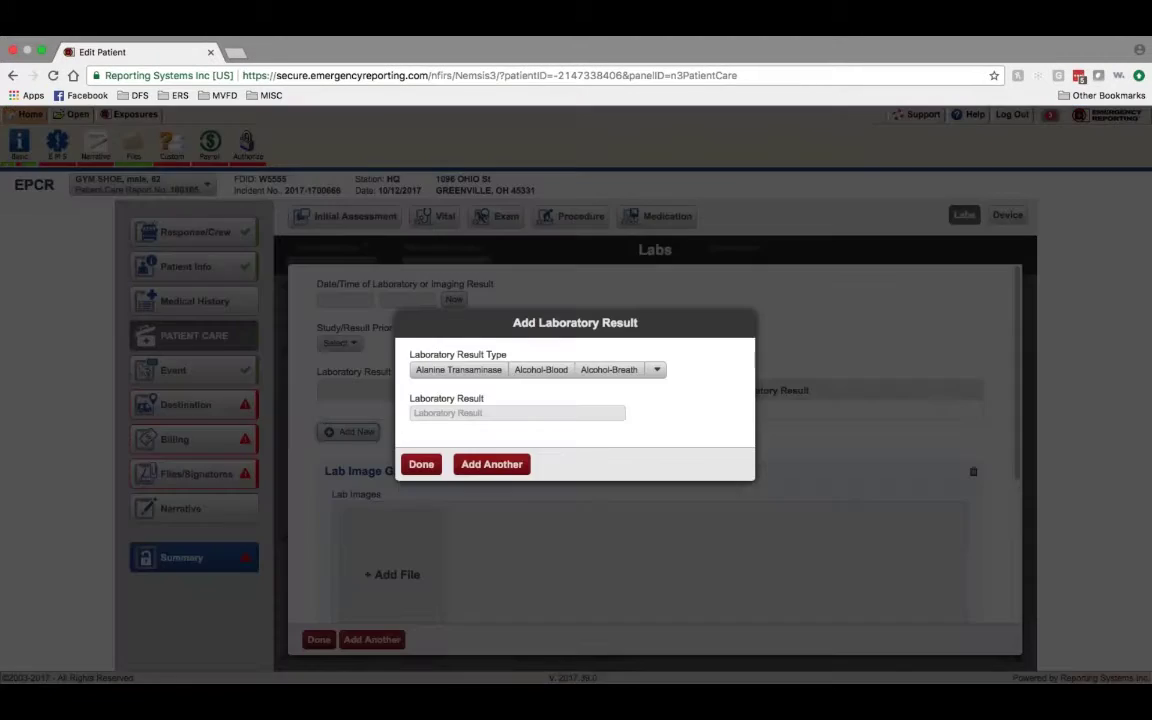
pyautogui.click(657, 370)
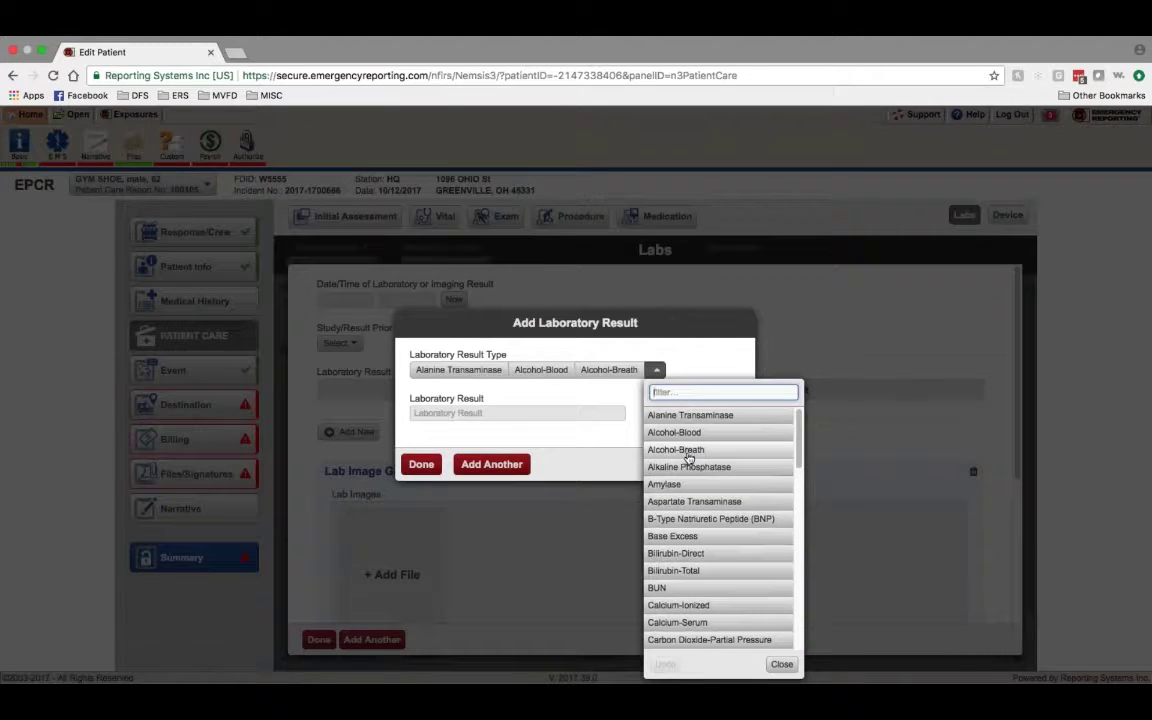
pyautogui.scroll(-1, 720, 455)
pyautogui.scroll(-10, 749, 452)
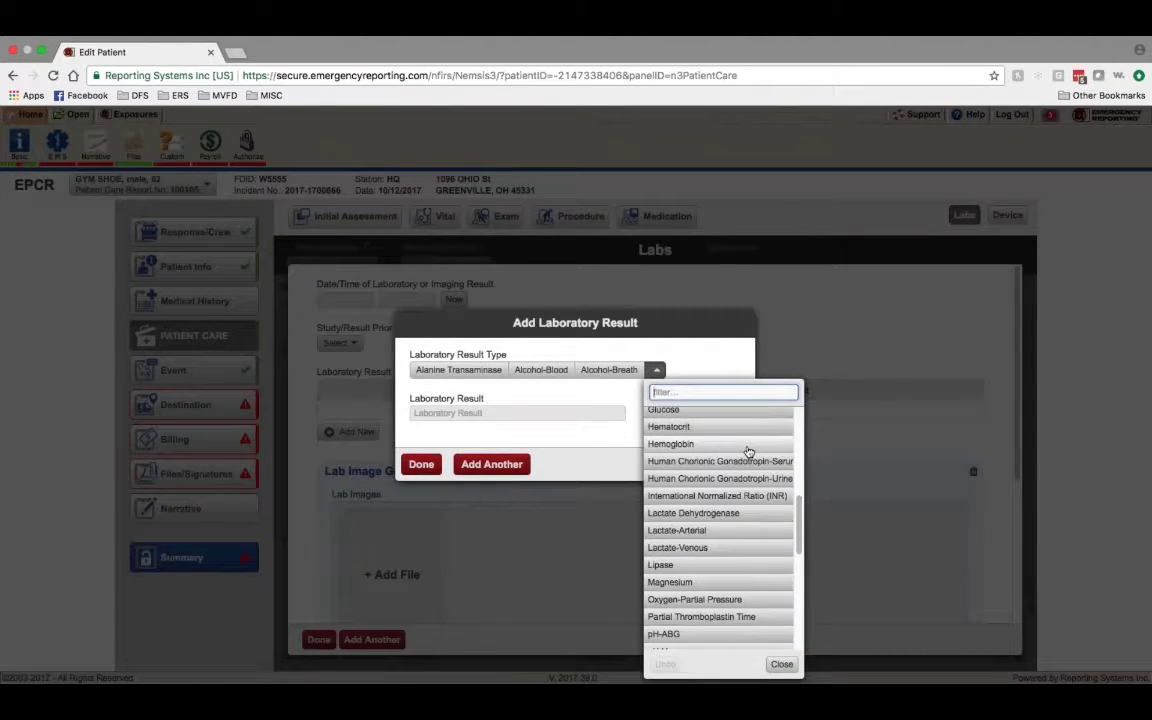
pyautogui.scroll(-5, 720, 465)
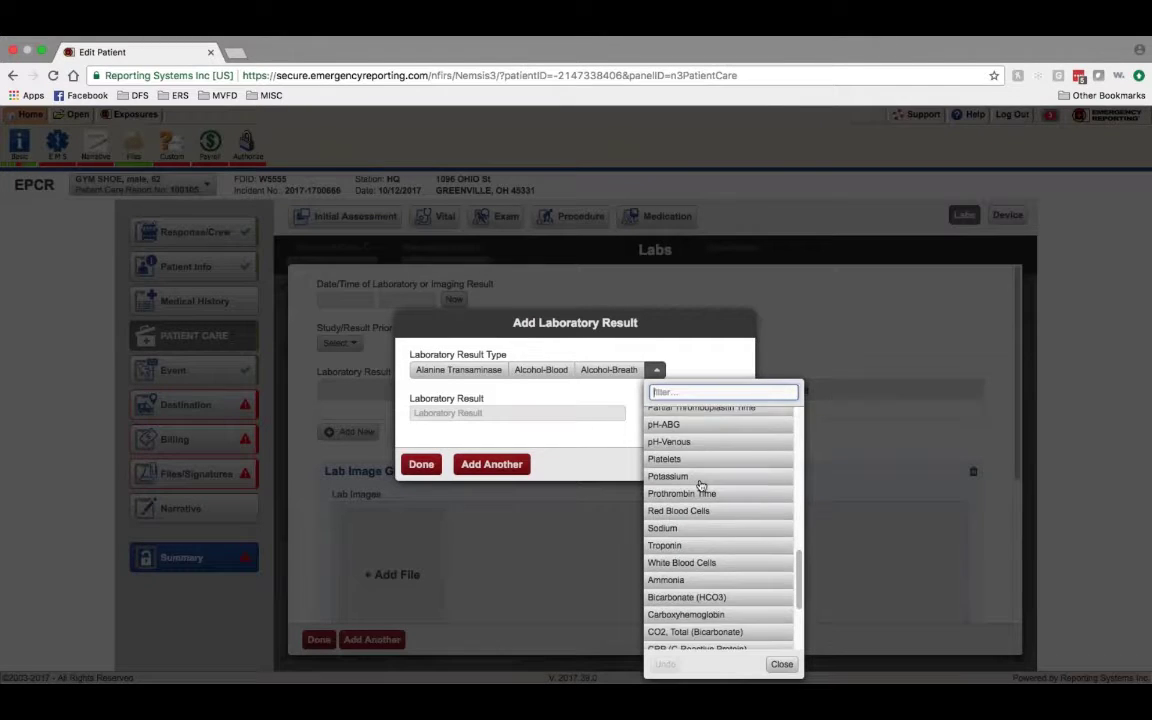
pyautogui.click(583, 455)
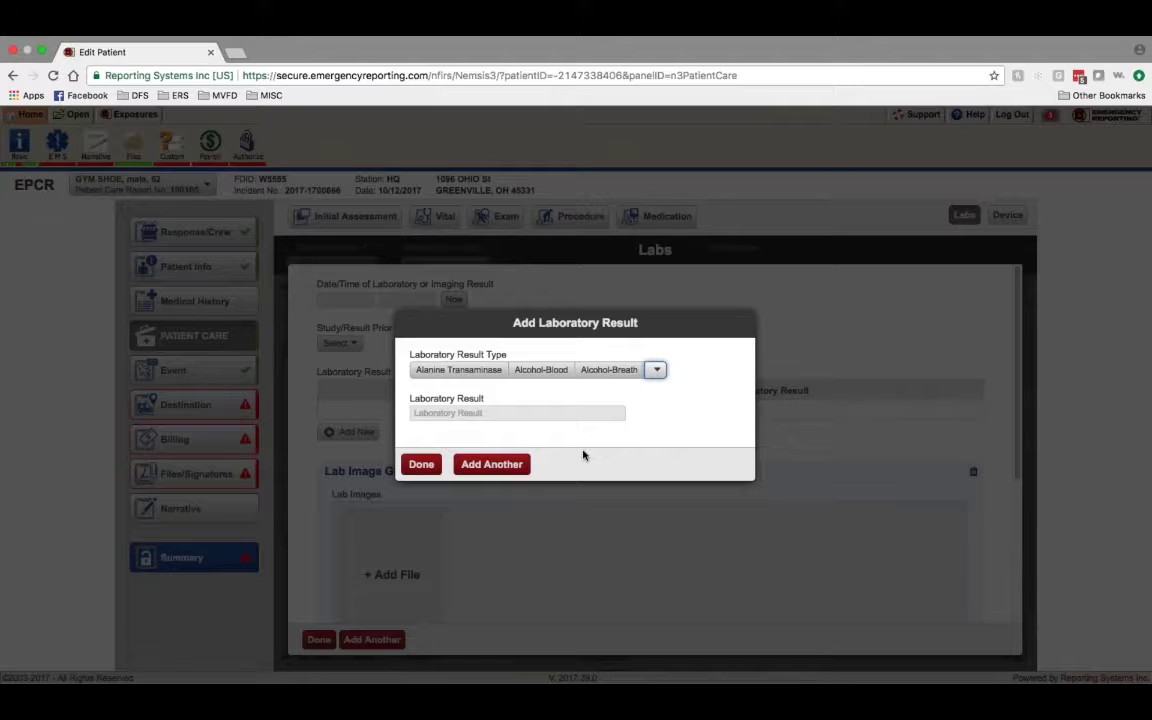
# Step: Add a laboratory result of type Troponin to the lab record, entering 0 as its result
pyautogui.click(491, 464)
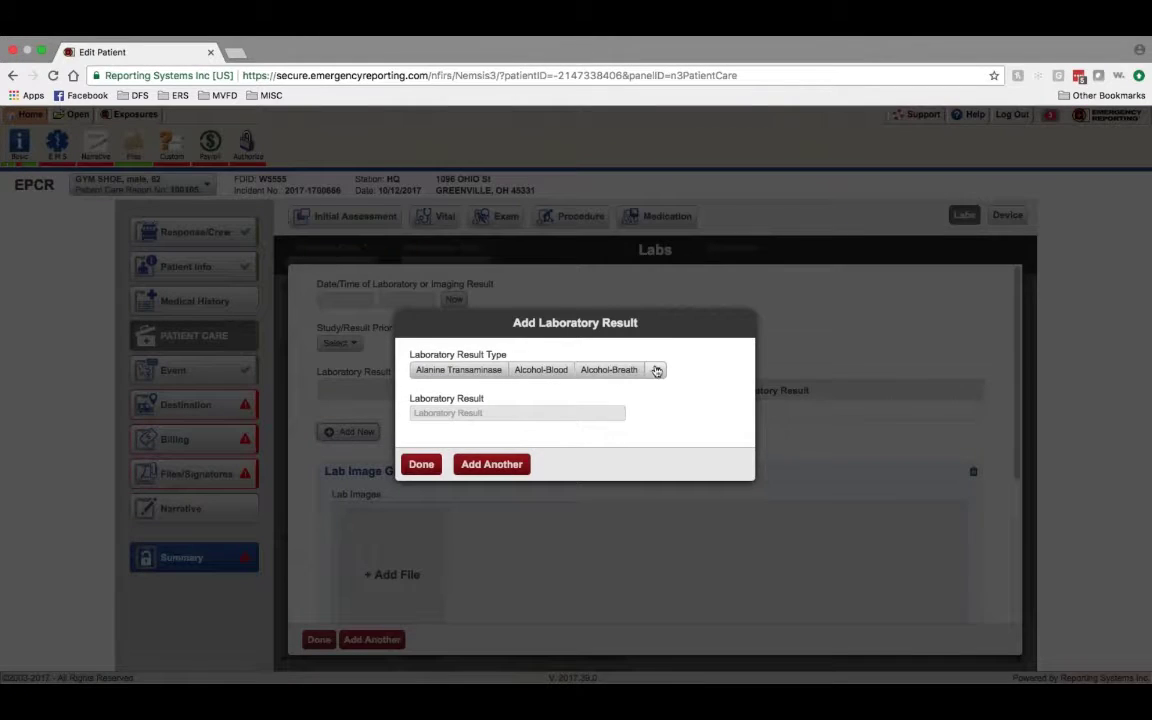
pyautogui.click(657, 370)
pyautogui.scroll(-10, 695, 505)
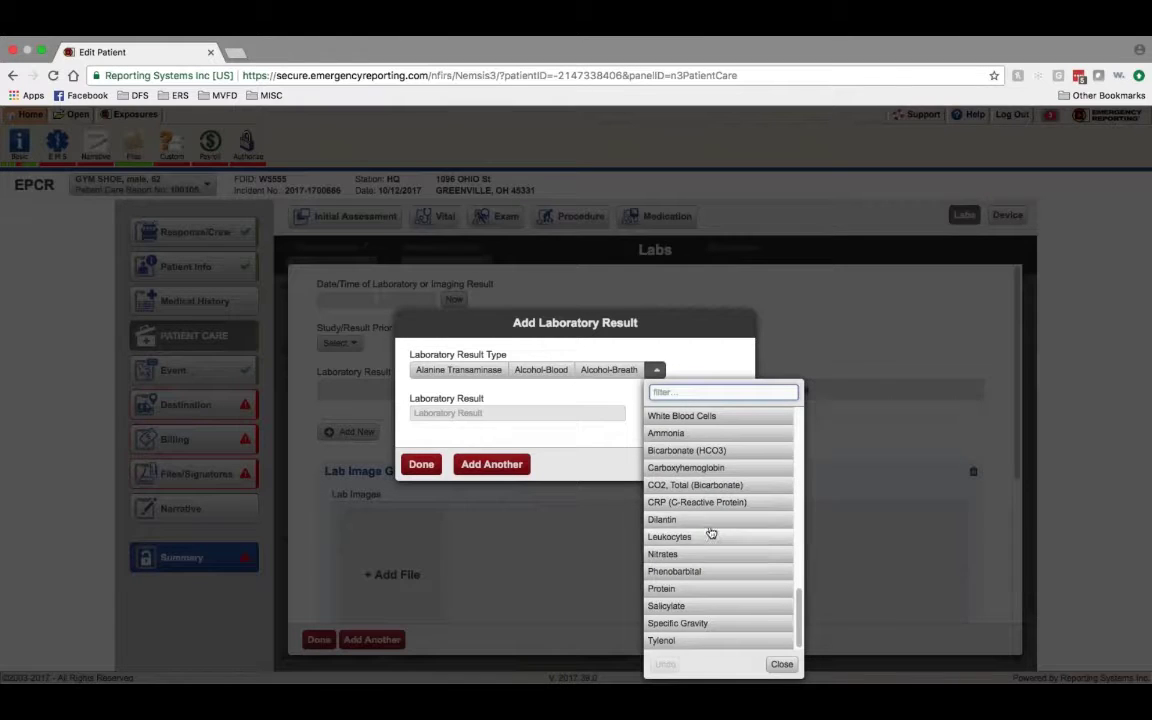
pyautogui.click(688, 425)
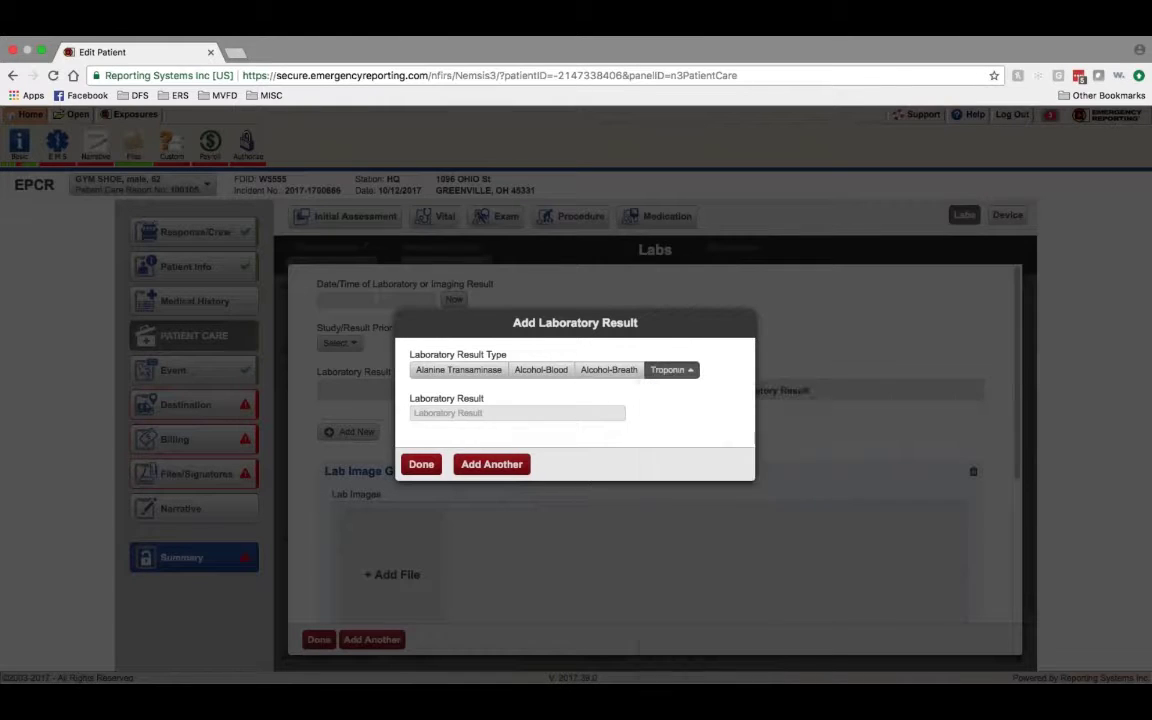
pyautogui.click(535, 414)
pyautogui.write('0')
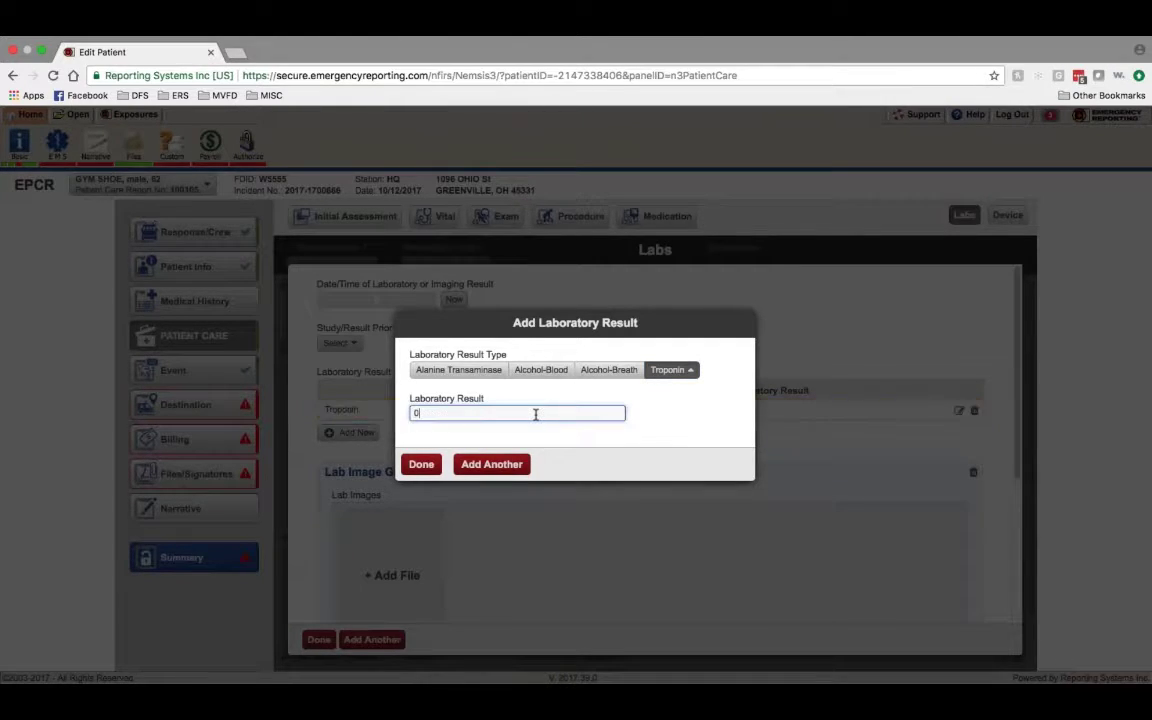
pyautogui.press('Return')
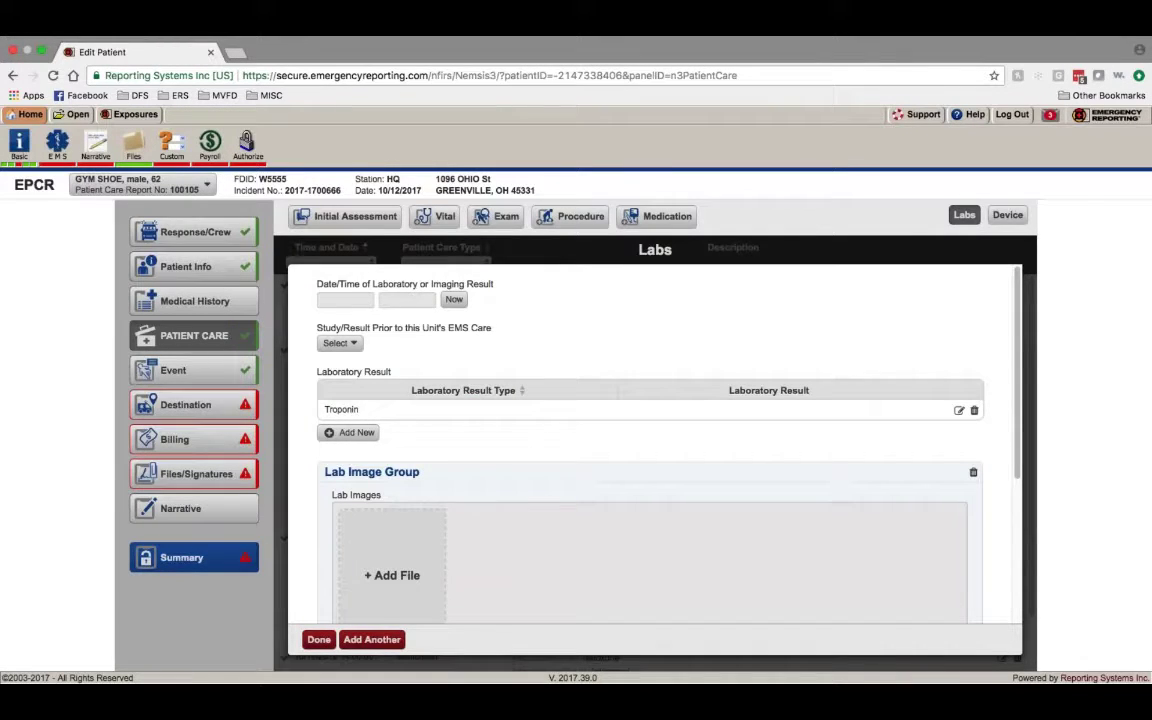
# Step: Edit the Troponin entry in the lab record and set its laboratory result to 0
pyautogui.click(410, 409)
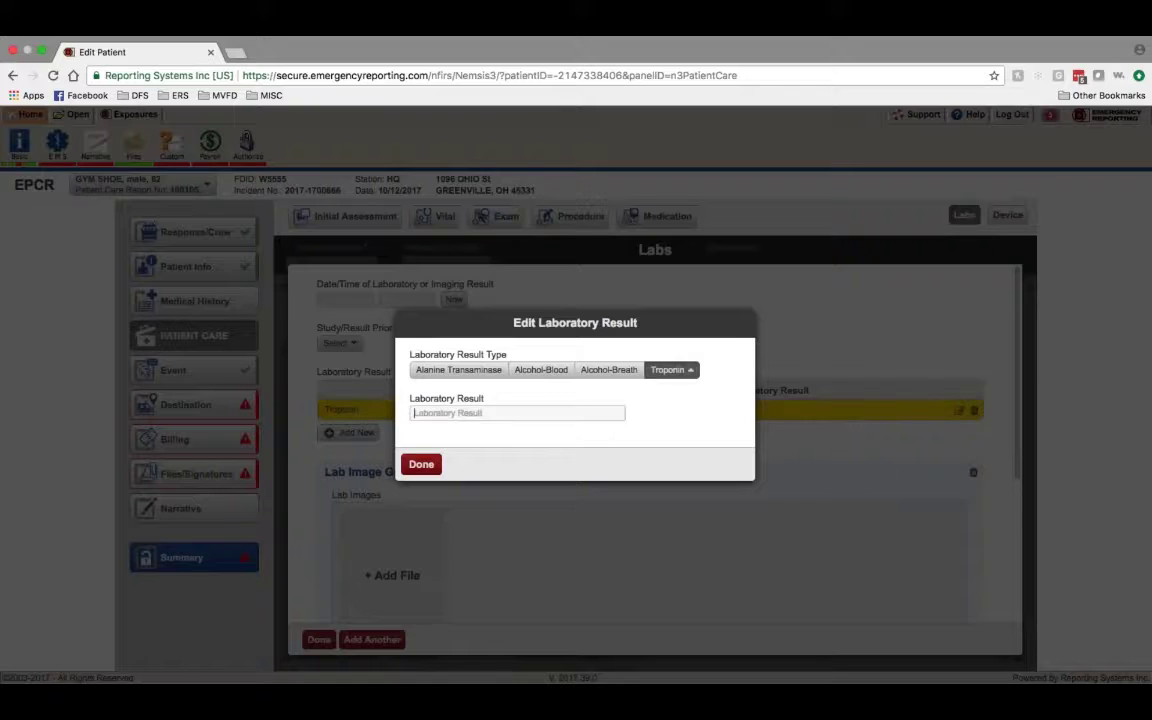
pyautogui.write('0')
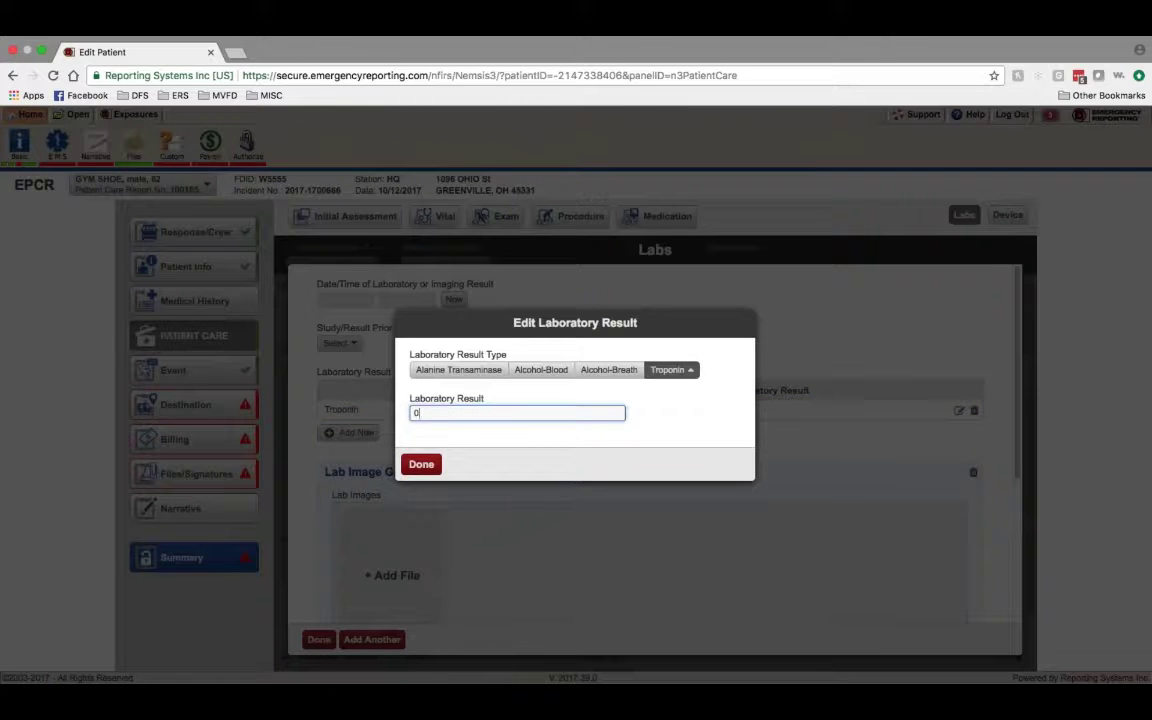
pyautogui.press('Return')
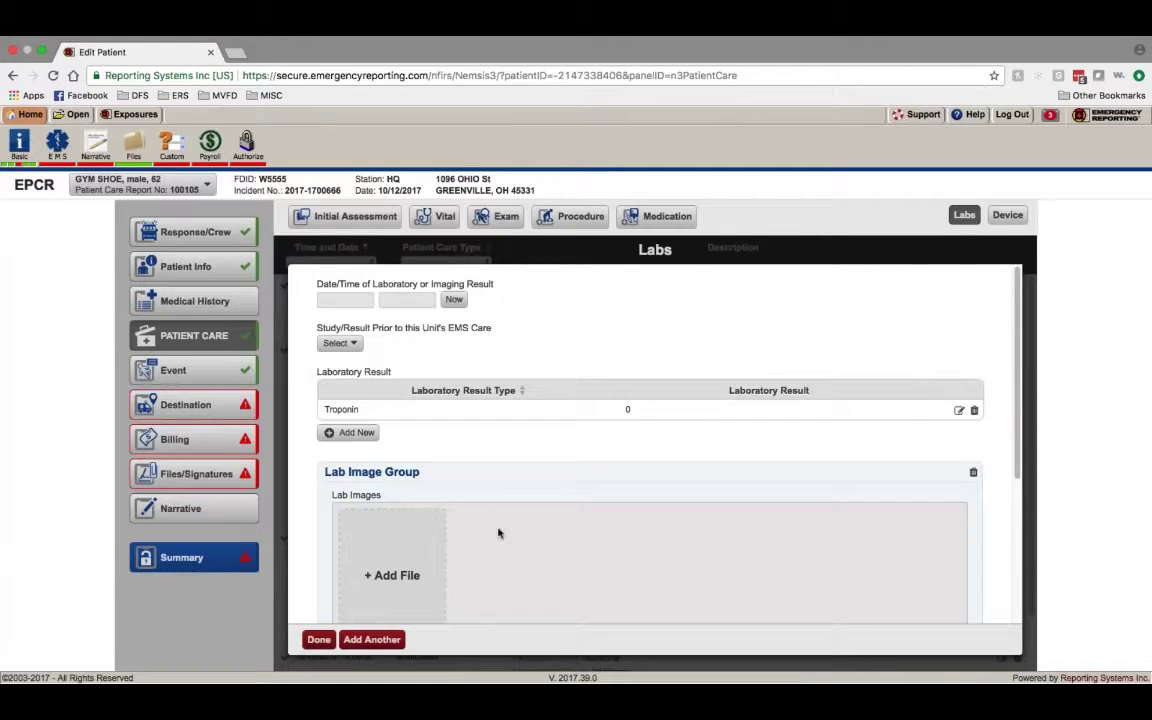
# Step: Look over the lab image group's file upload, imaging study types and imaging results field, leaving them all empty
pyautogui.scroll(-2, 495, 520)
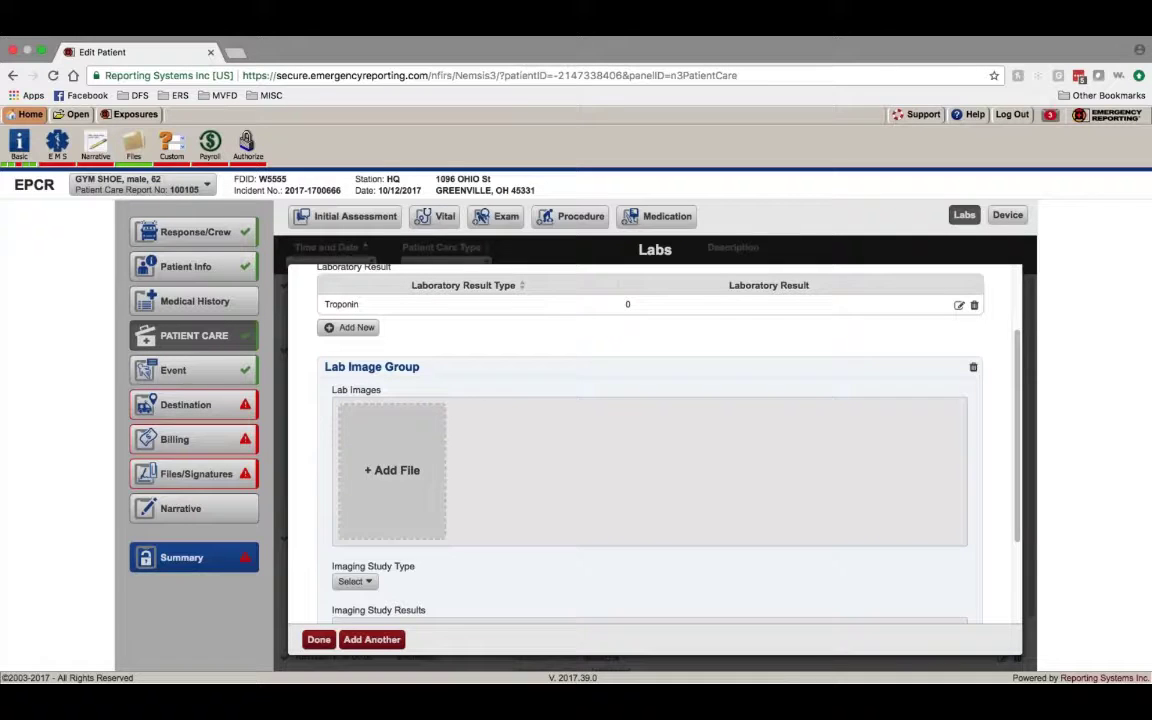
pyautogui.click(404, 470)
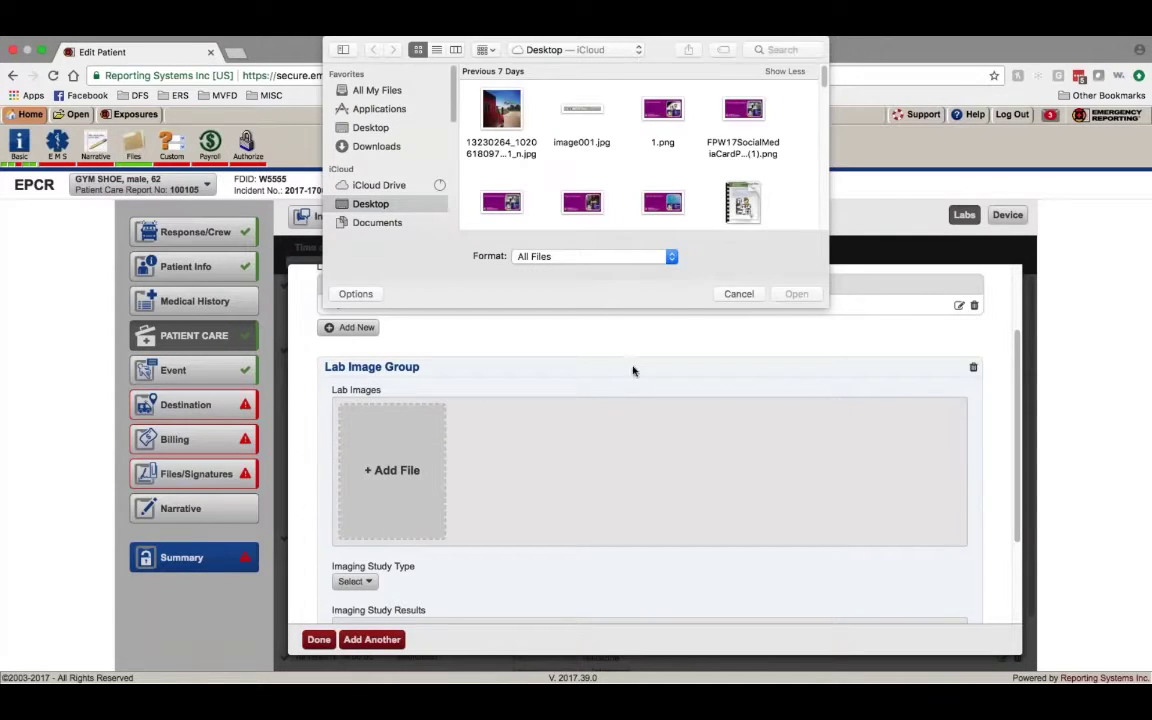
pyautogui.click(739, 294)
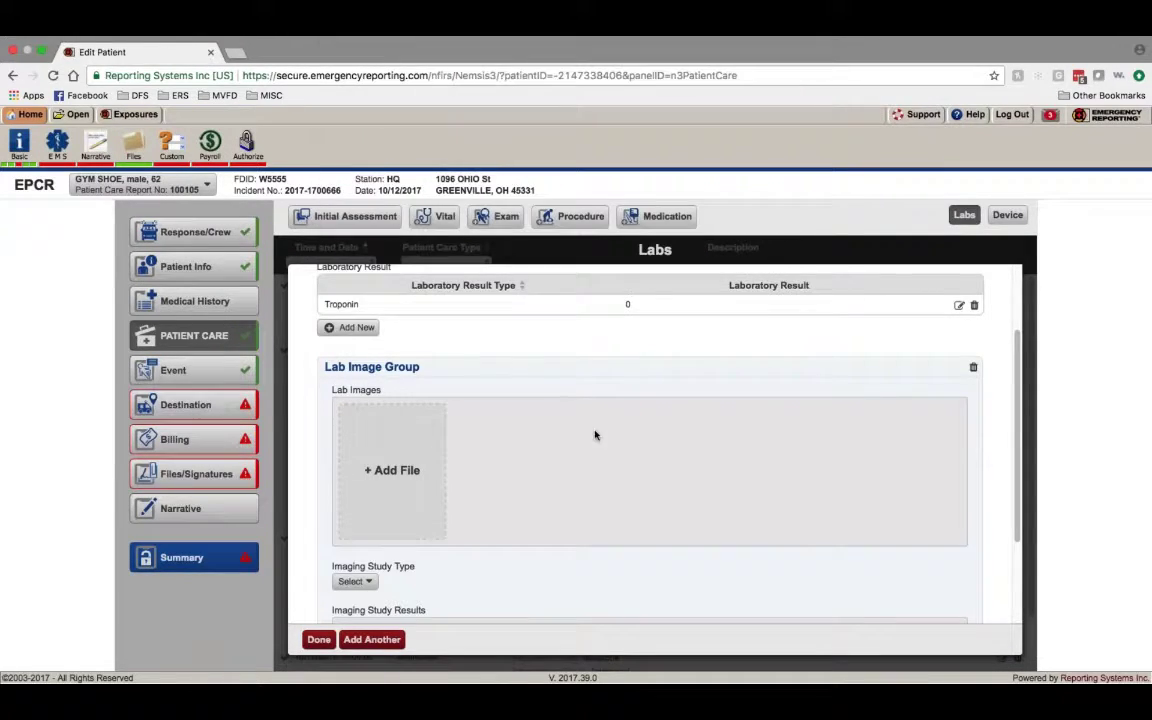
pyautogui.scroll(-3, 509, 387)
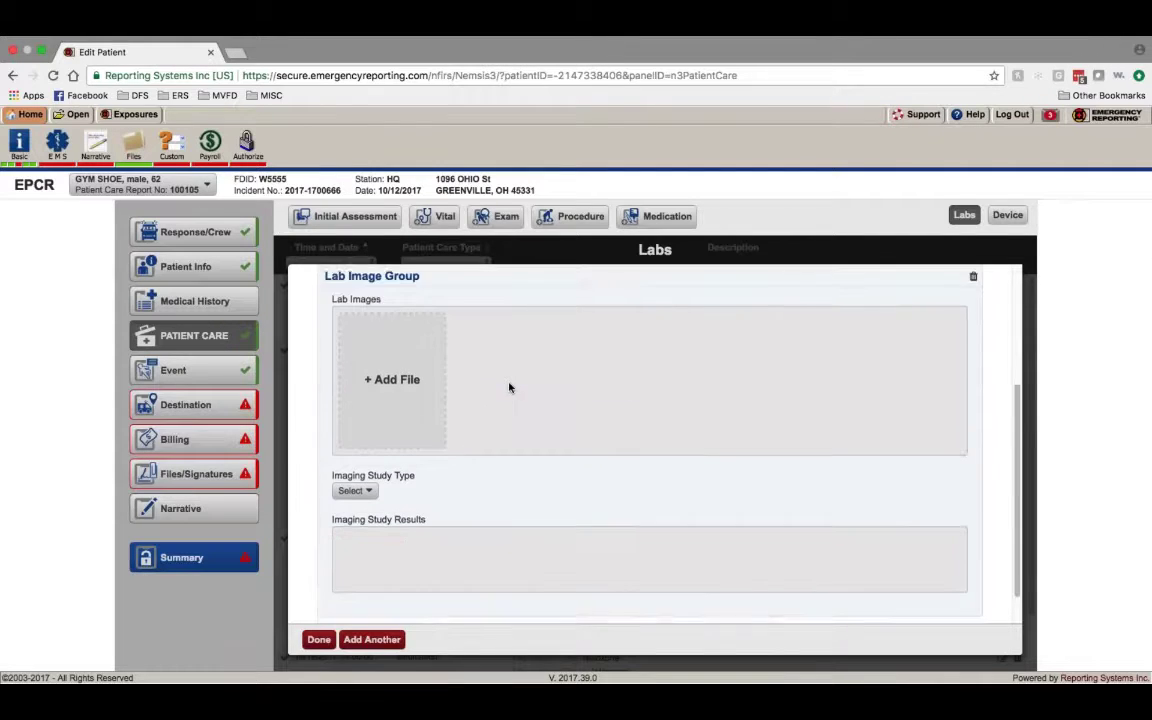
pyautogui.click(355, 460)
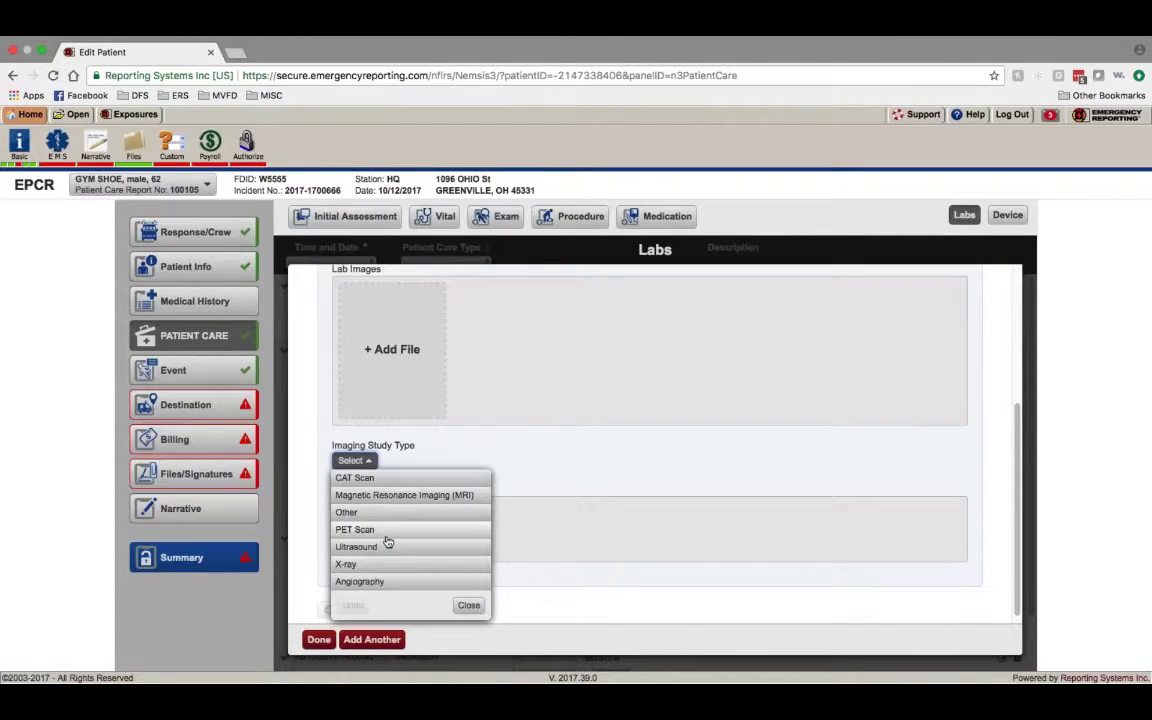
pyautogui.click(596, 475)
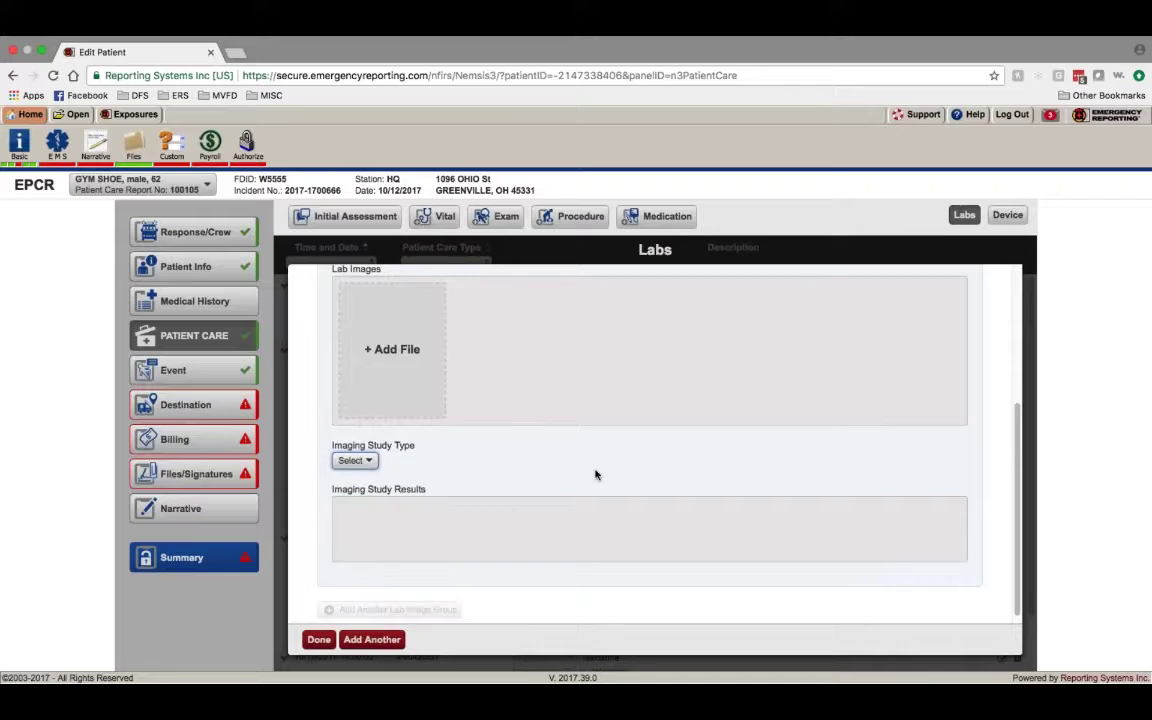
pyautogui.click(489, 512)
pyautogui.scroll(-1, 416, 599)
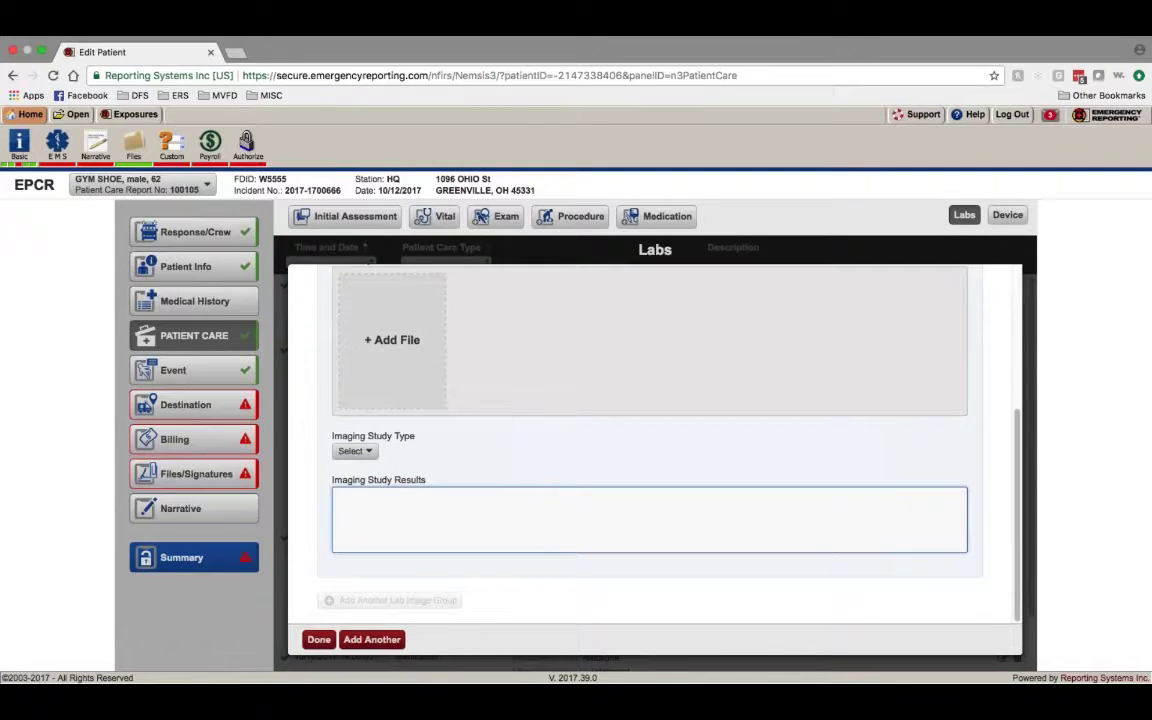
pyautogui.scroll(6, 463, 504)
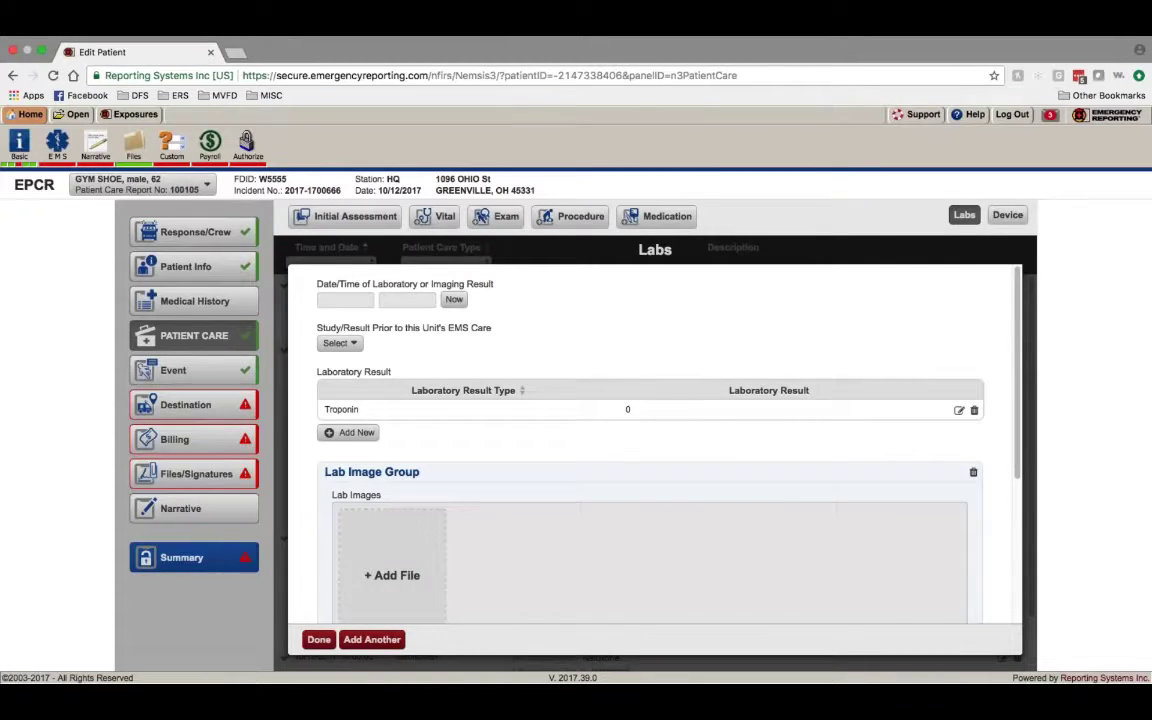
# Step: Save the lab record and look through the patient care entries, including the naloxone administration and spine exam
pyautogui.click(319, 639)
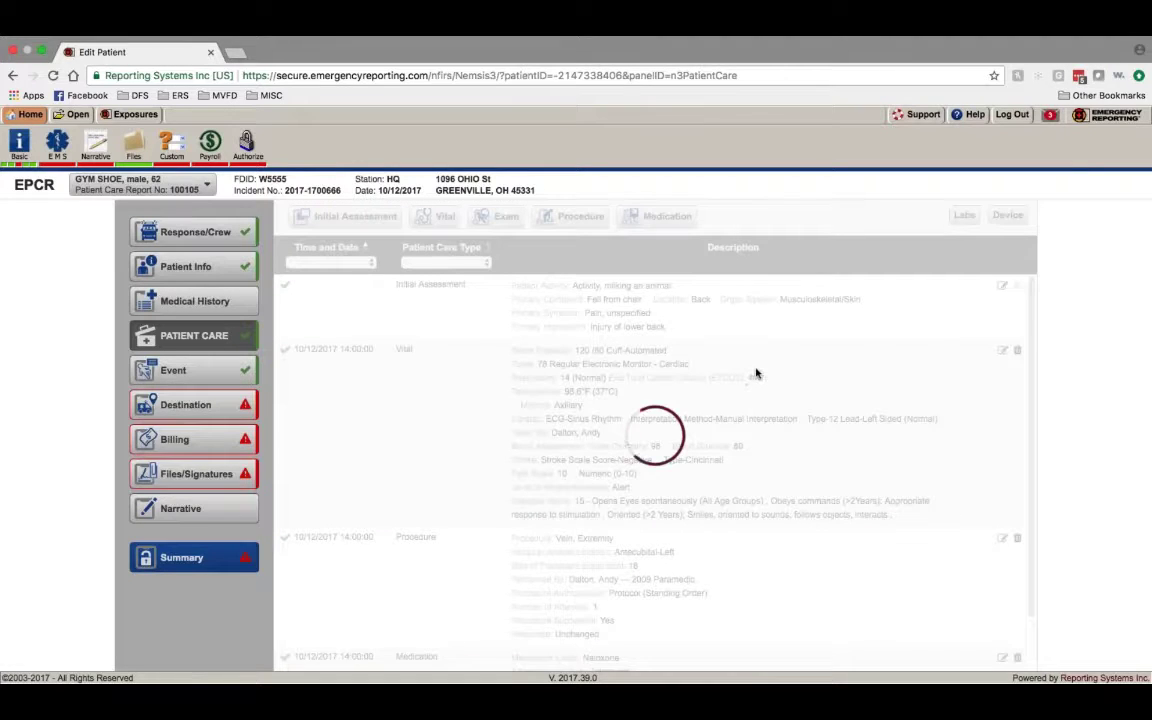
pyautogui.scroll(-2, 757, 373)
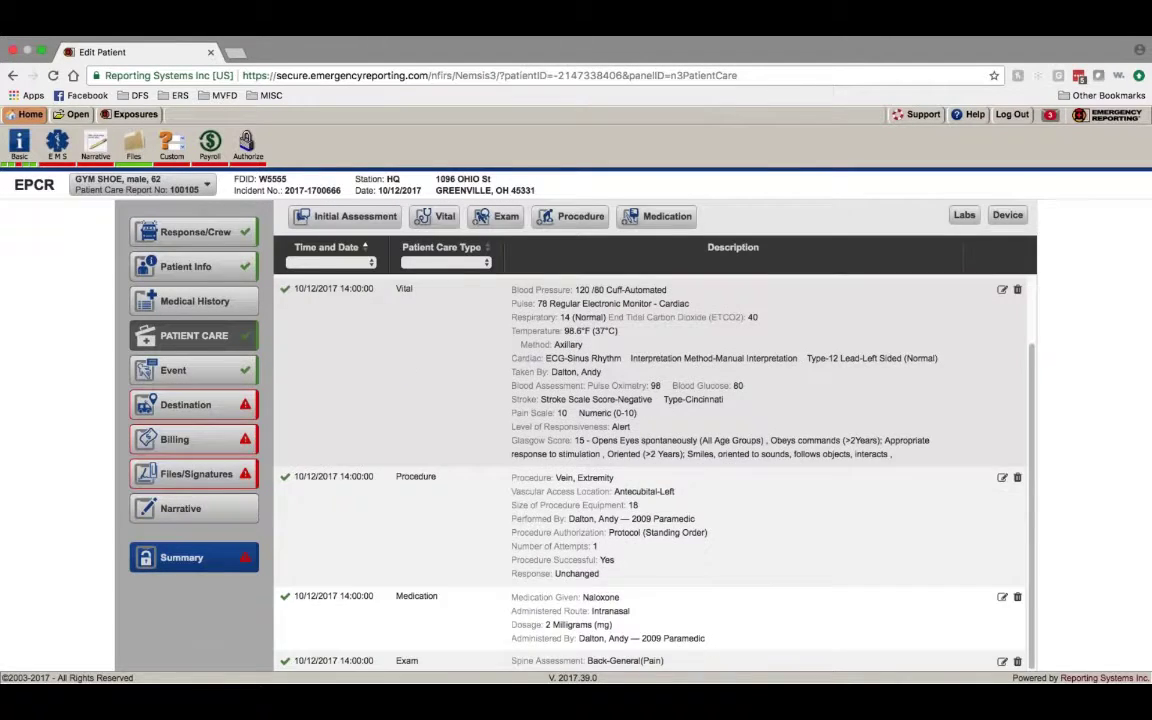
pyautogui.scroll(2, 784, 391)
# Step: View the account equipment page linked from the medical device form, and return to the patient care list
pyautogui.click(1005, 216)
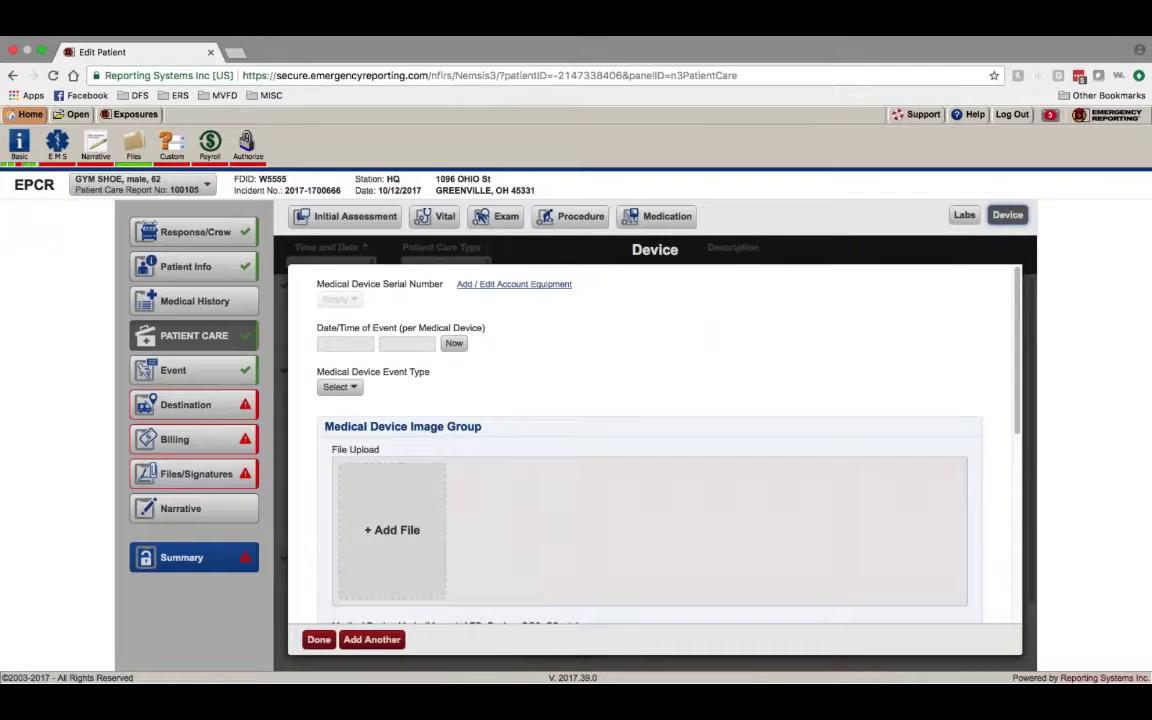
pyautogui.click(482, 286)
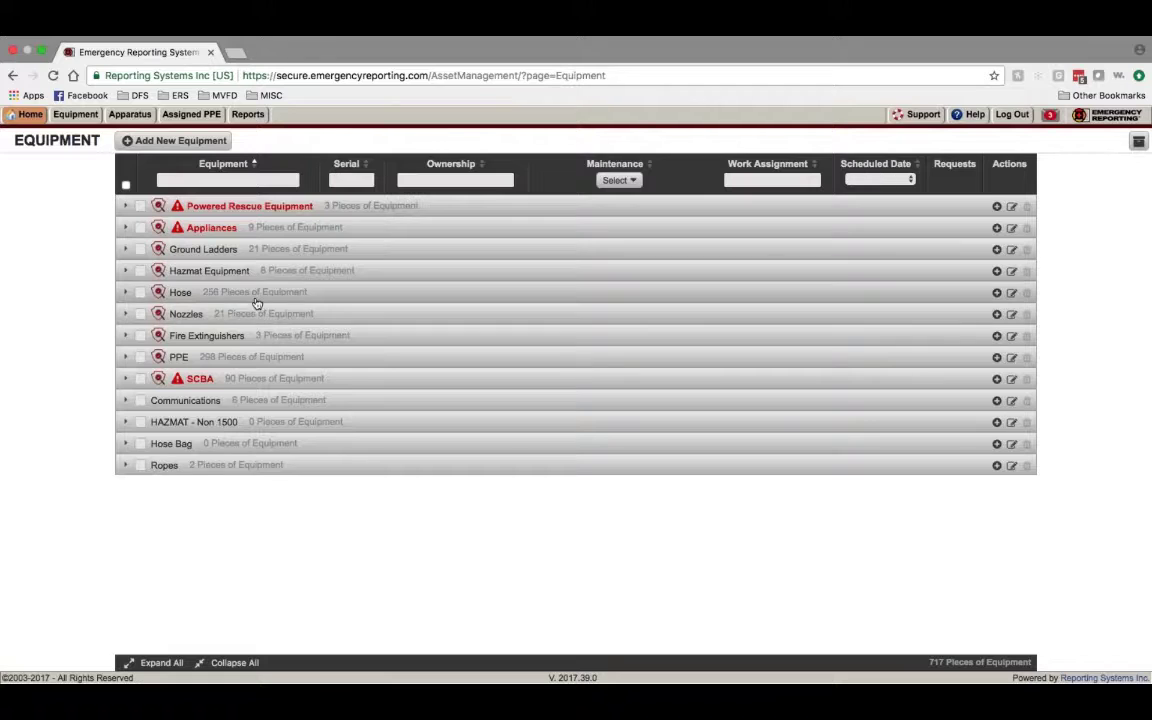
pyautogui.click(13, 75)
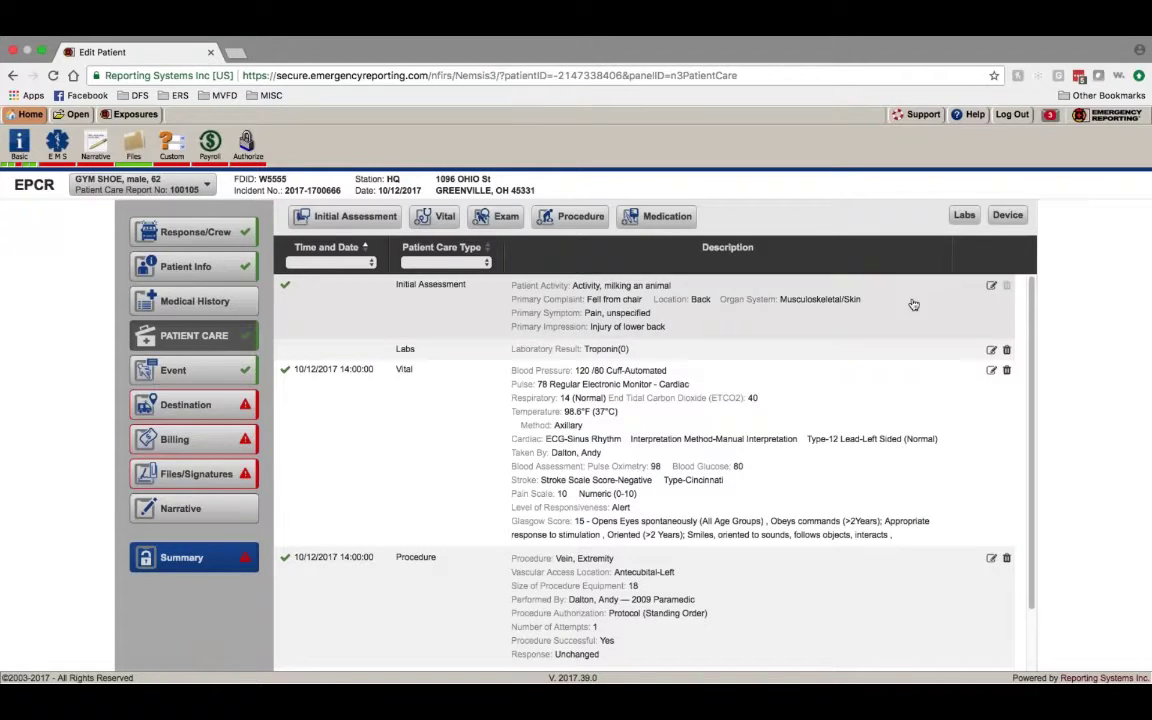
# Step: Open a new medical device record and look through the available Medical Device Event Type options without choosing one
pyautogui.click(1007, 215)
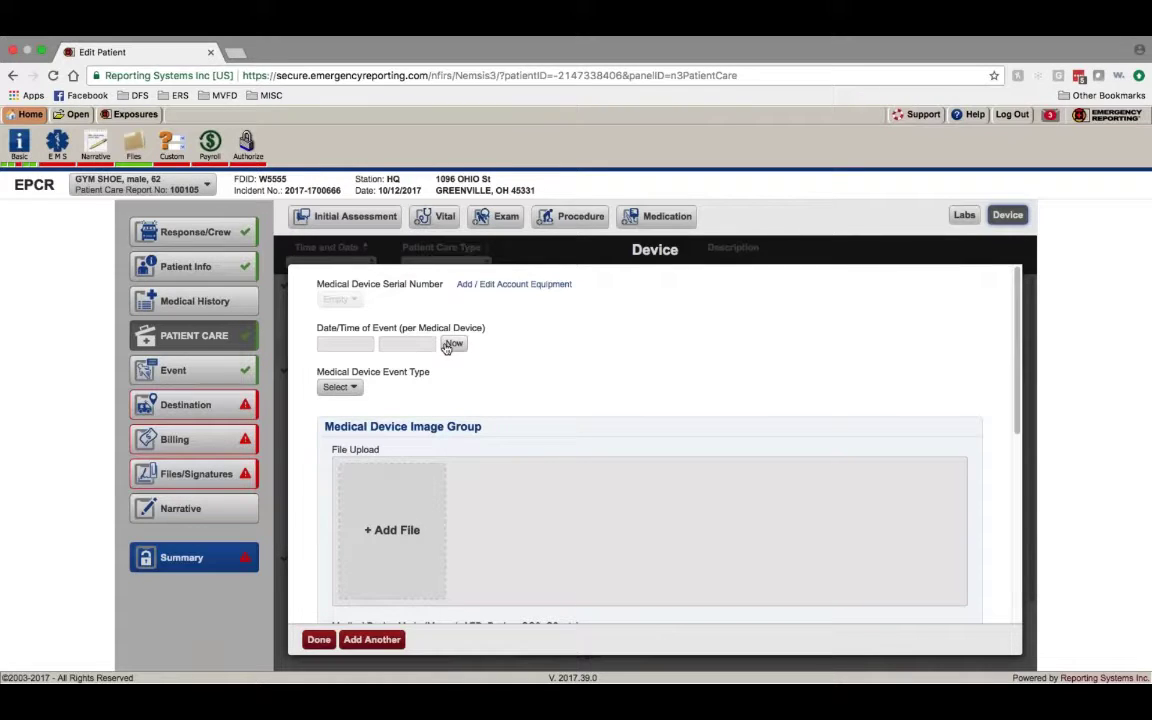
pyautogui.click(339, 387)
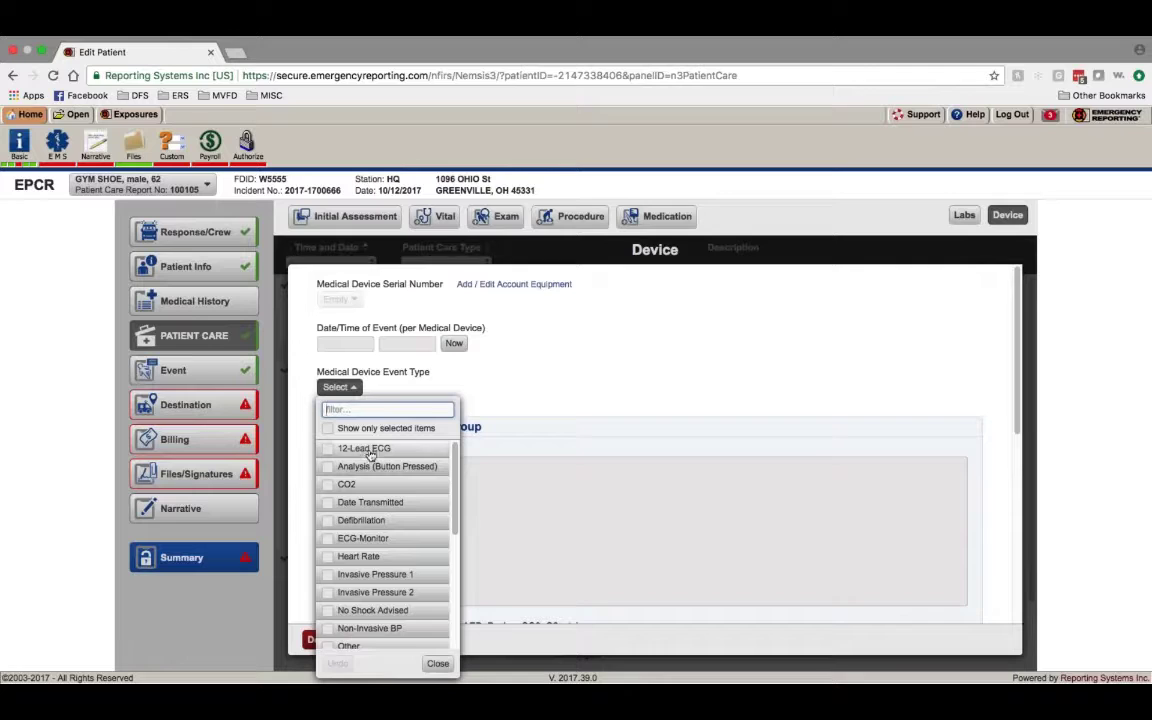
pyautogui.scroll(-1, 375, 460)
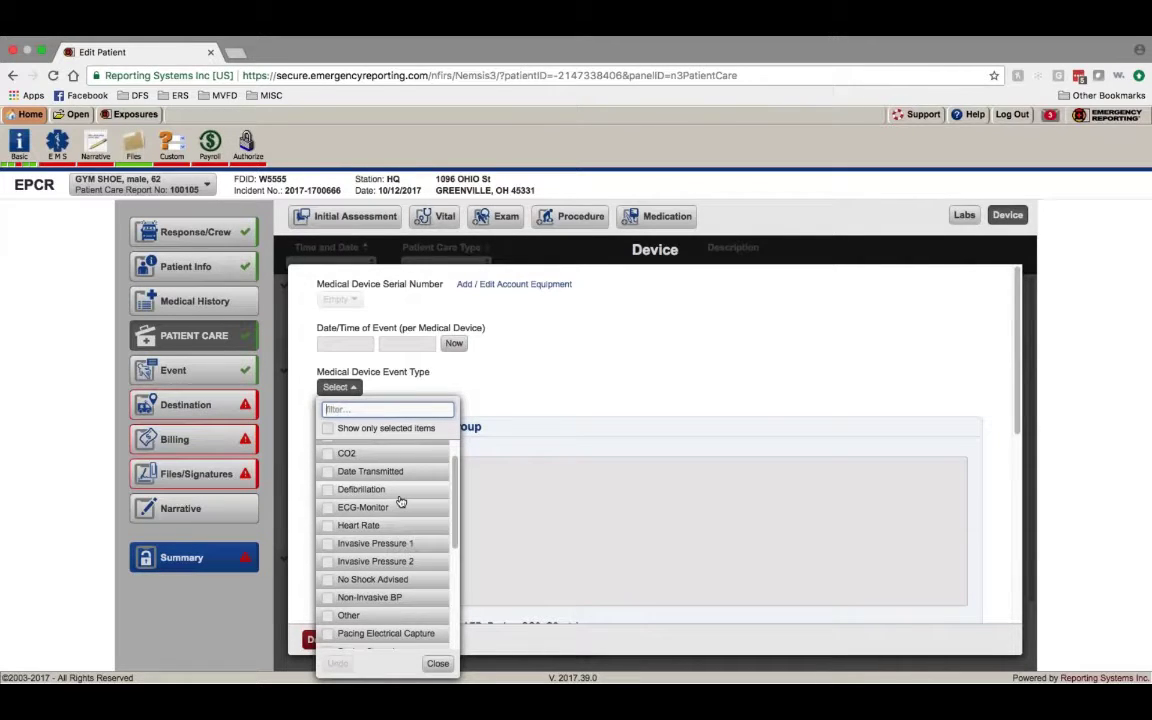
pyautogui.scroll(-3, 399, 504)
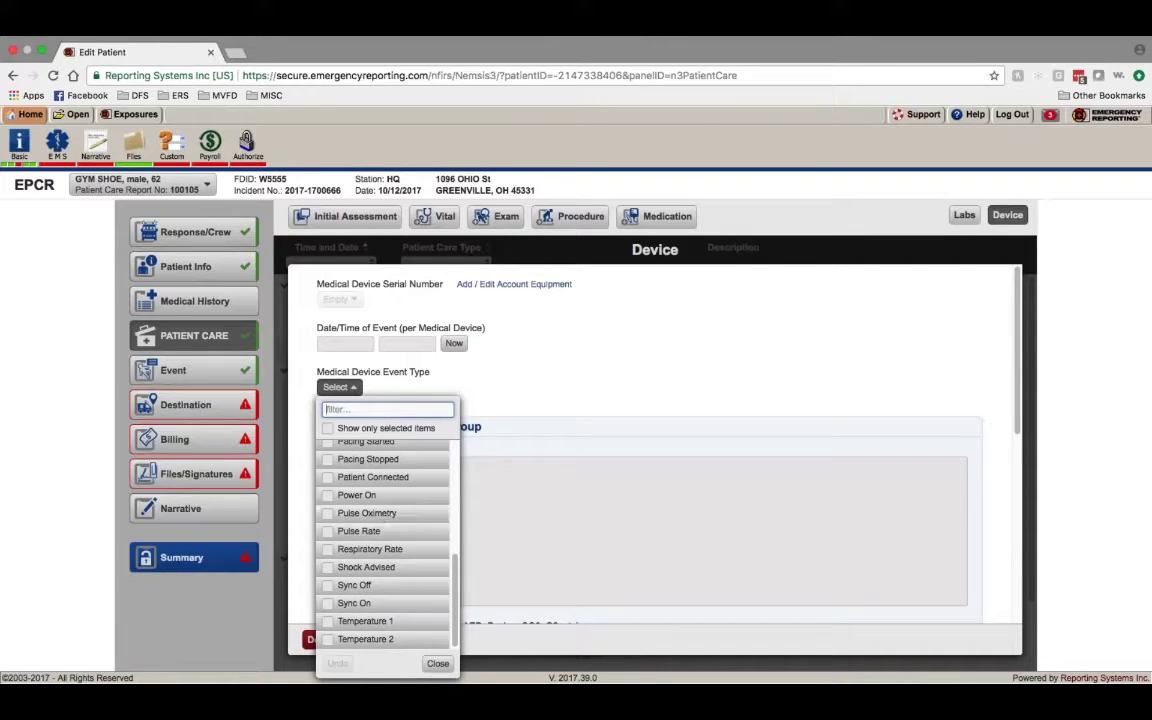
pyautogui.click(537, 430)
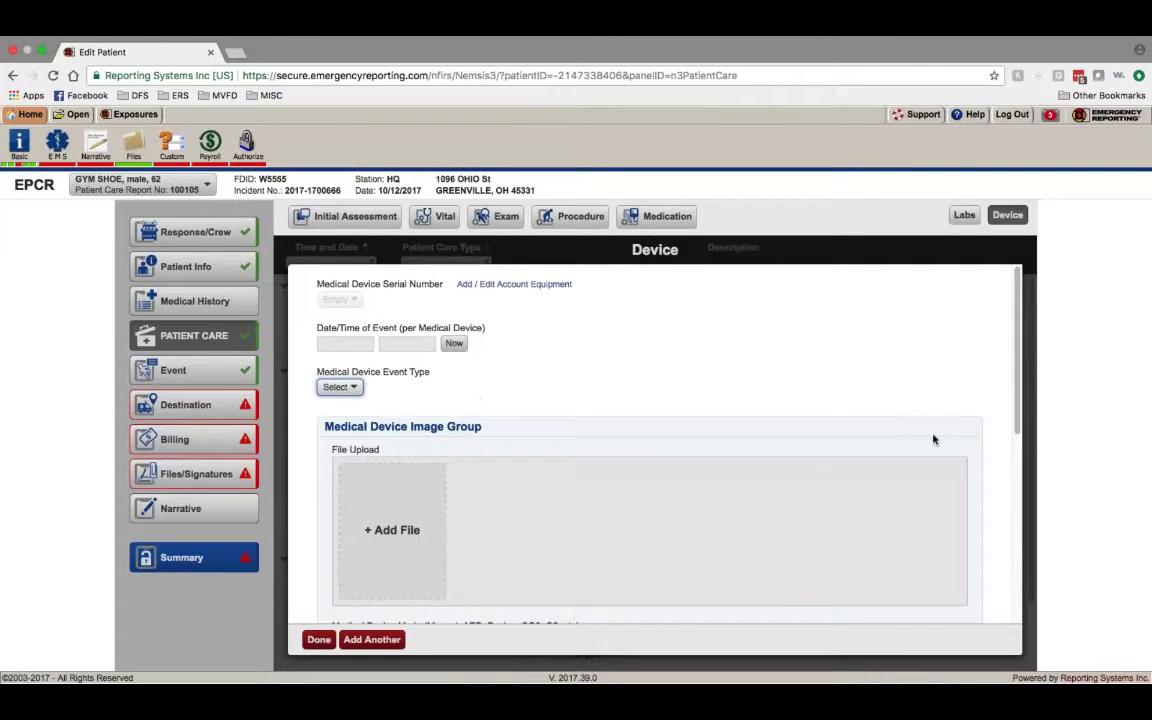
# Step: Look over the device form's image group, mode, shock group and ECG fields, then close the form with everything left empty
pyautogui.scroll(-5, 871, 447)
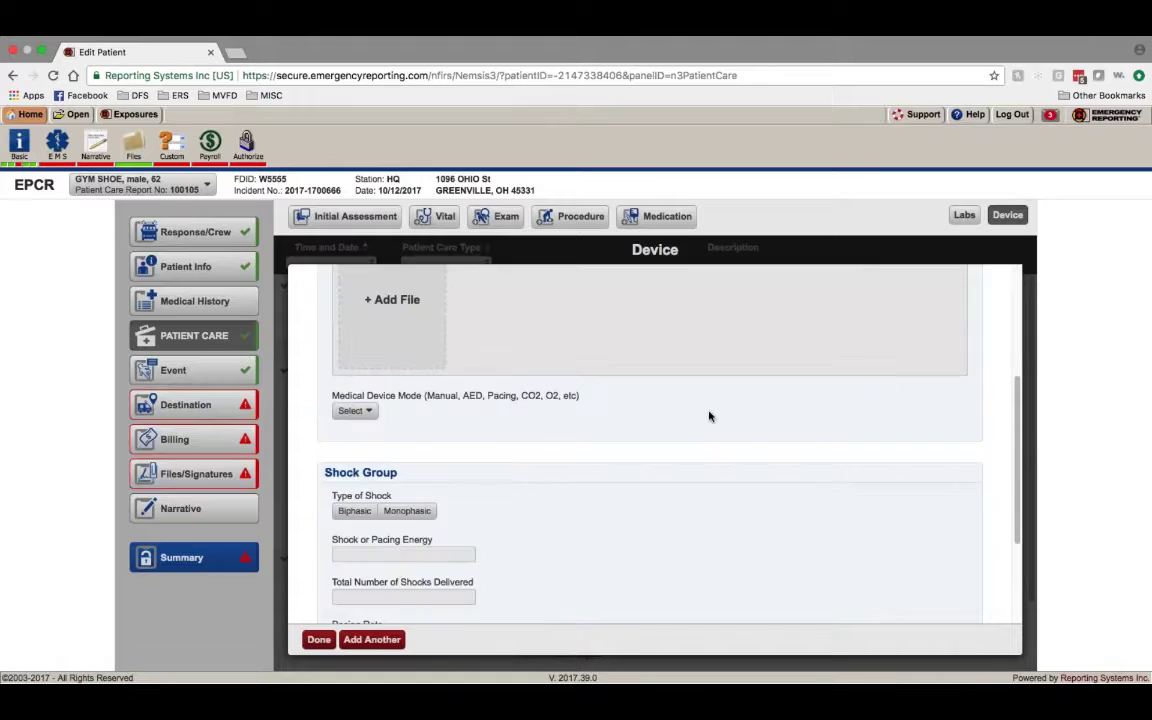
pyautogui.scroll(3, 710, 414)
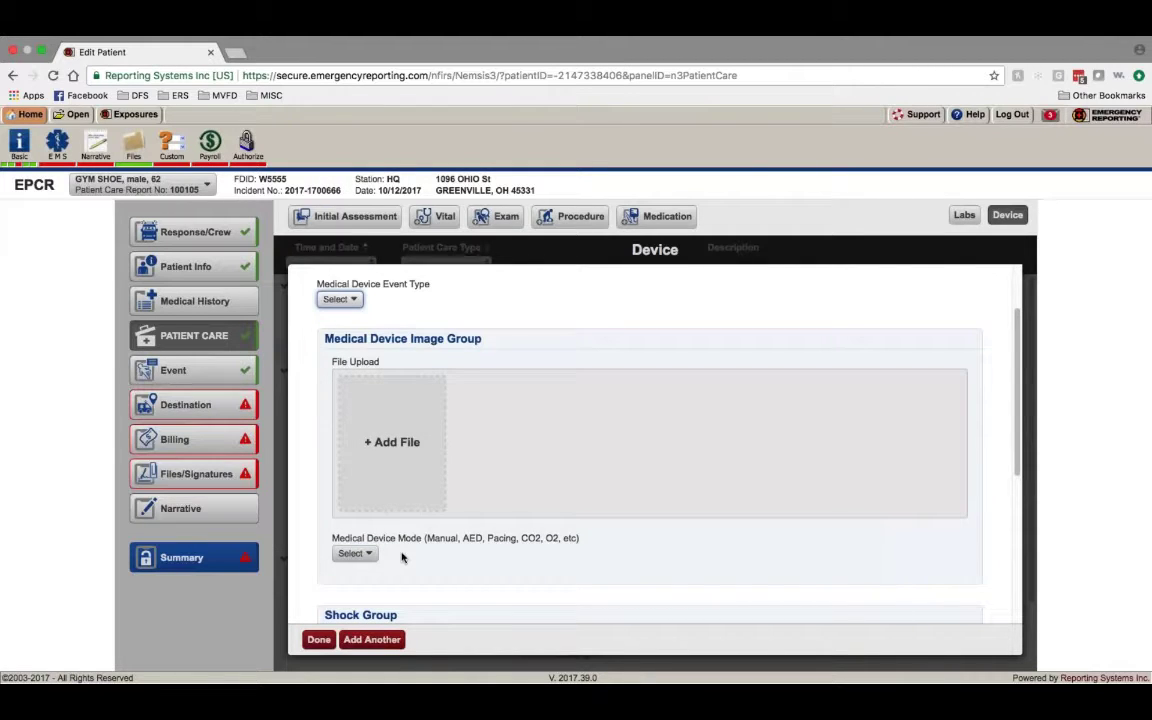
pyautogui.scroll(-5, 415, 440)
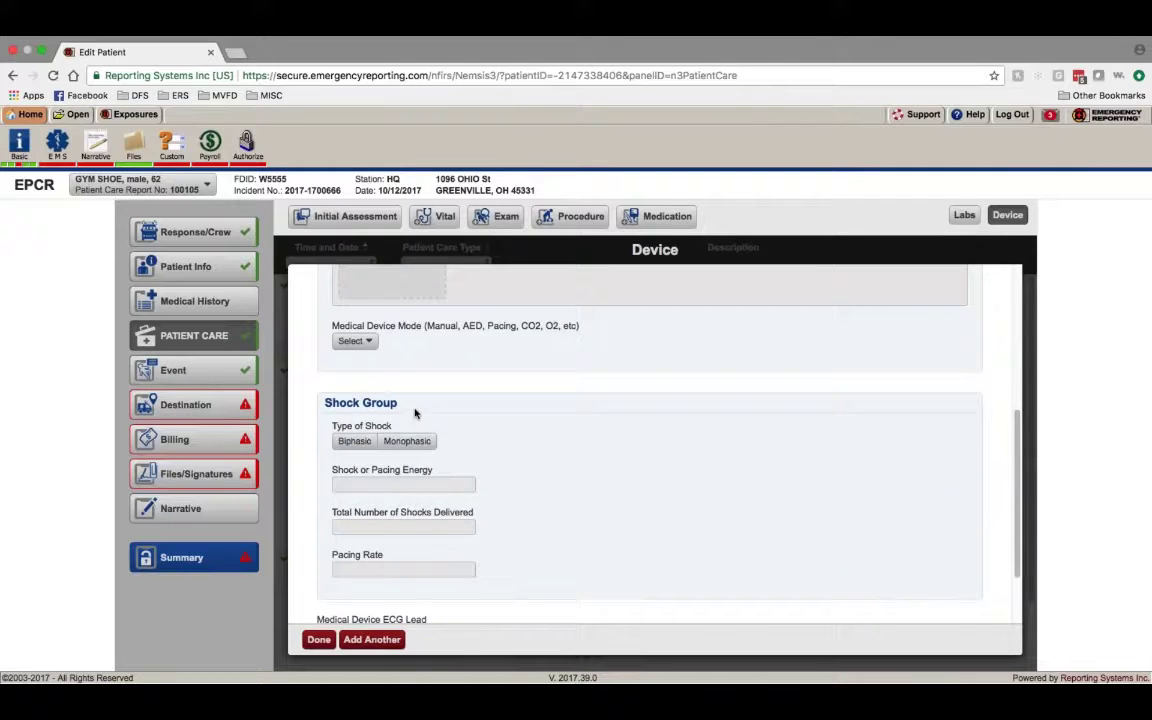
pyautogui.scroll(-1, 415, 413)
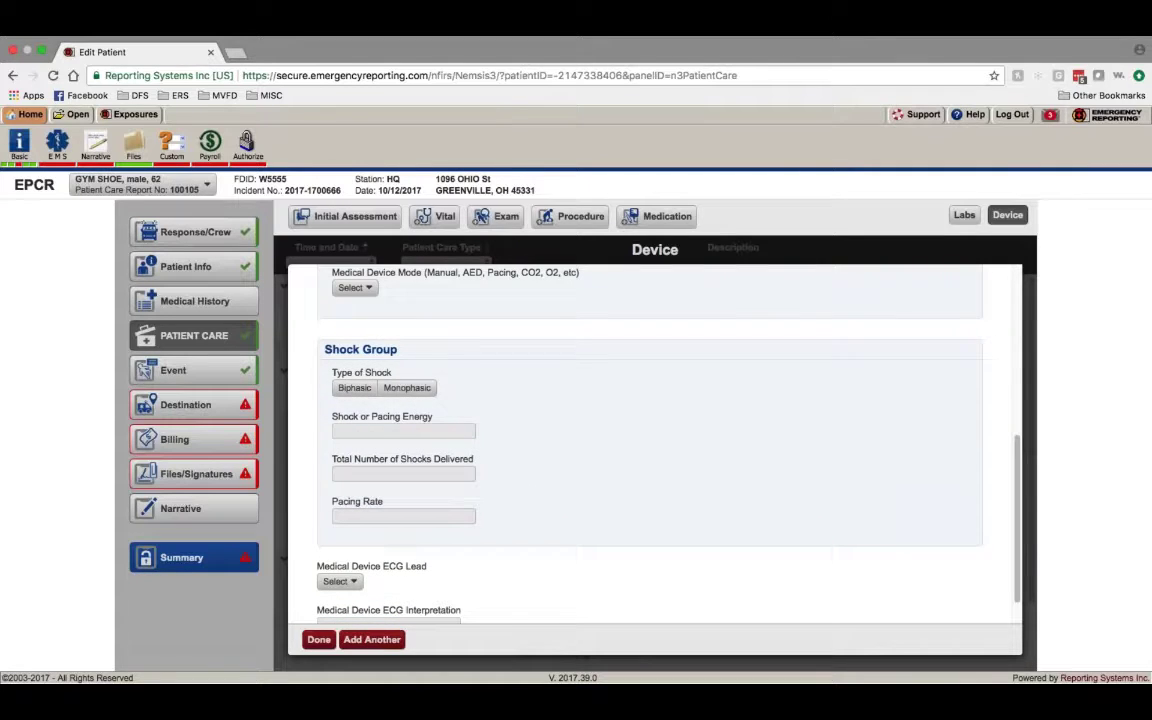
pyautogui.scroll(-1, 355, 480)
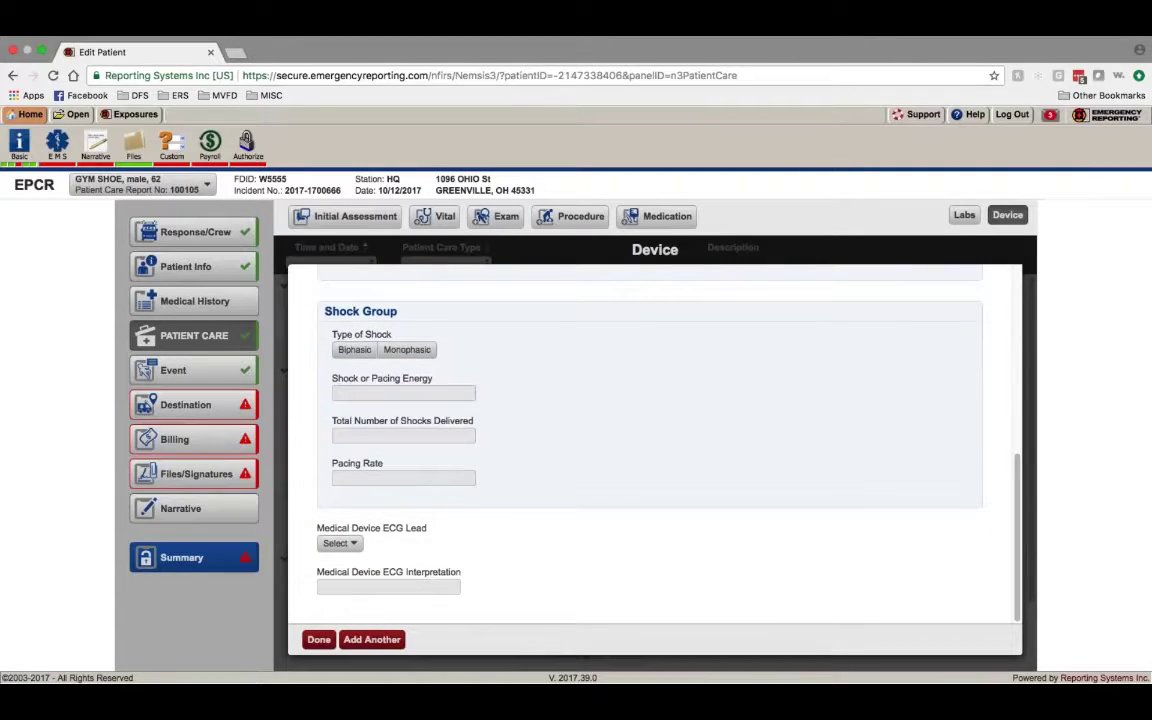
pyautogui.click(339, 543)
pyautogui.click(627, 525)
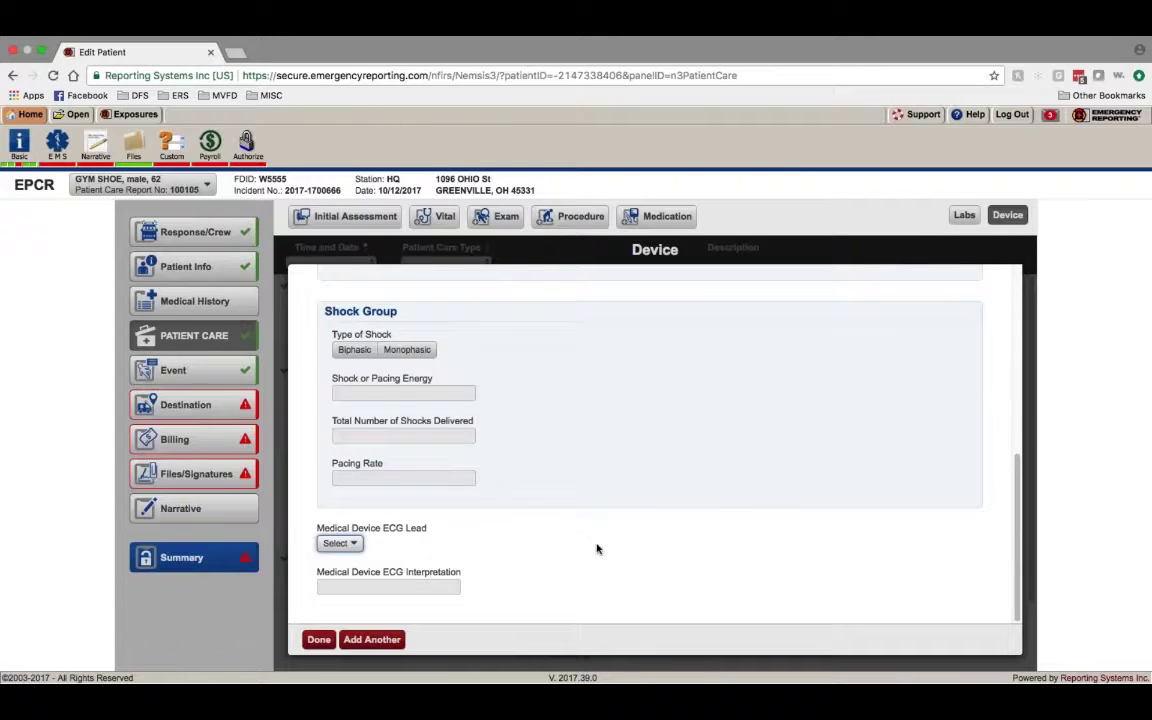
pyautogui.click(402, 586)
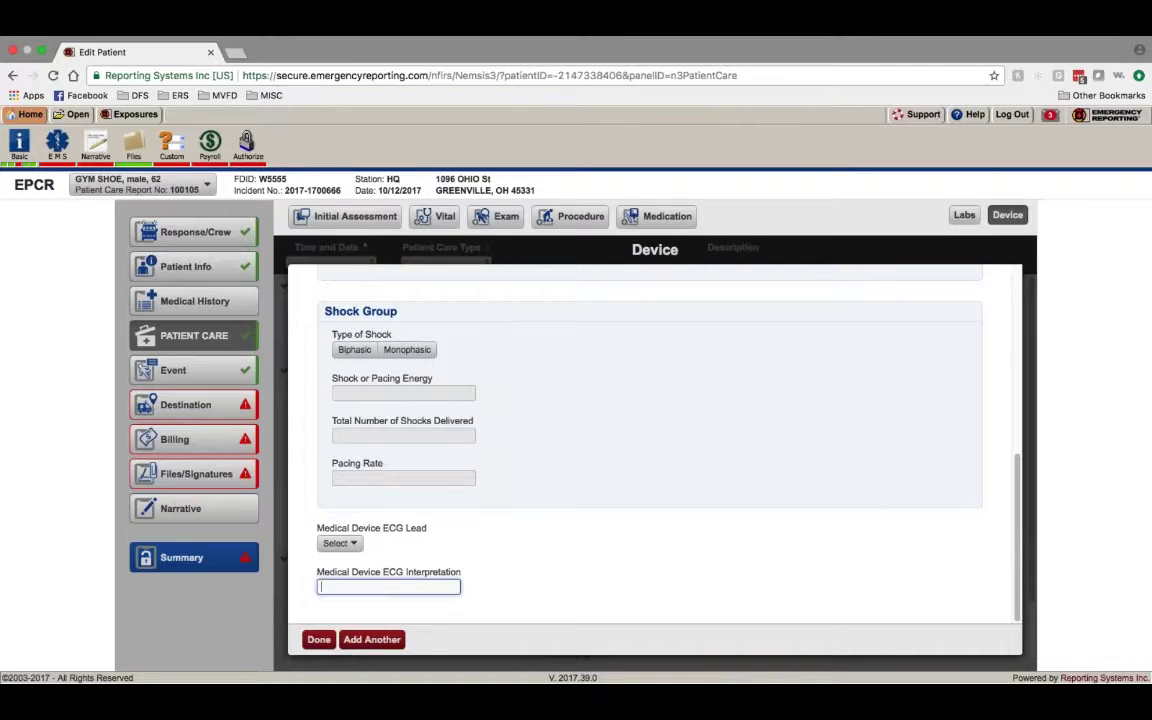
pyautogui.click(318, 639)
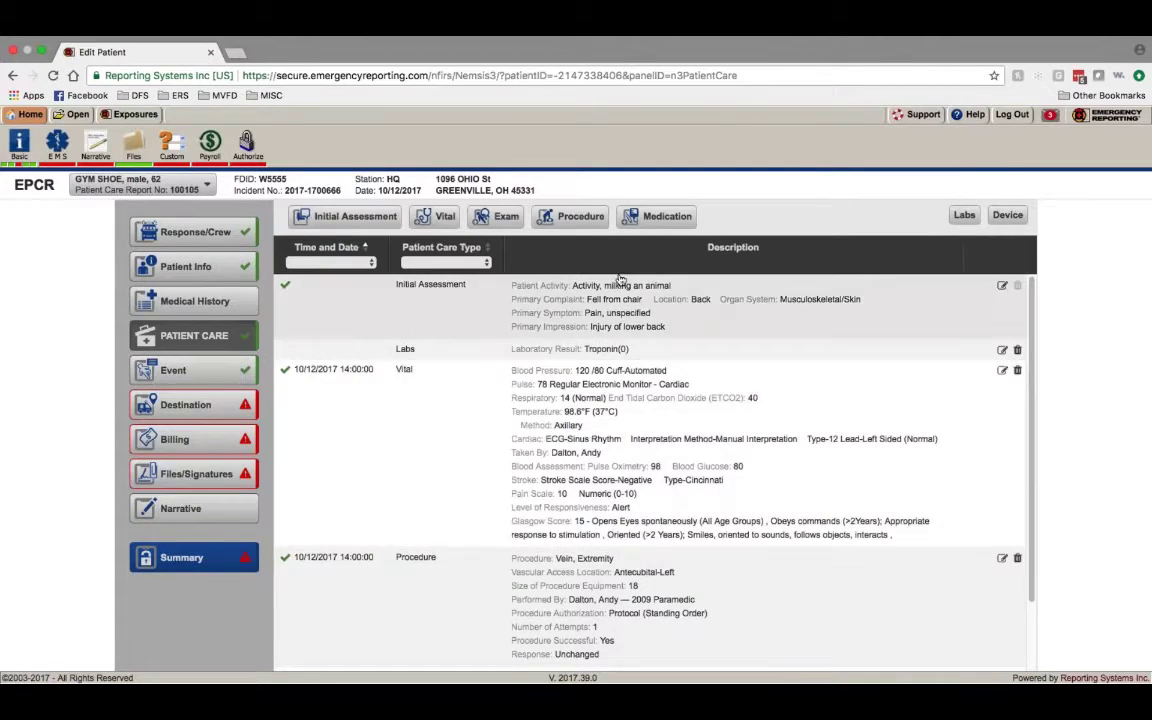
# Step: View the injury fields of the Event section, then return to the patient care entries and look through them
pyautogui.click(226, 364)
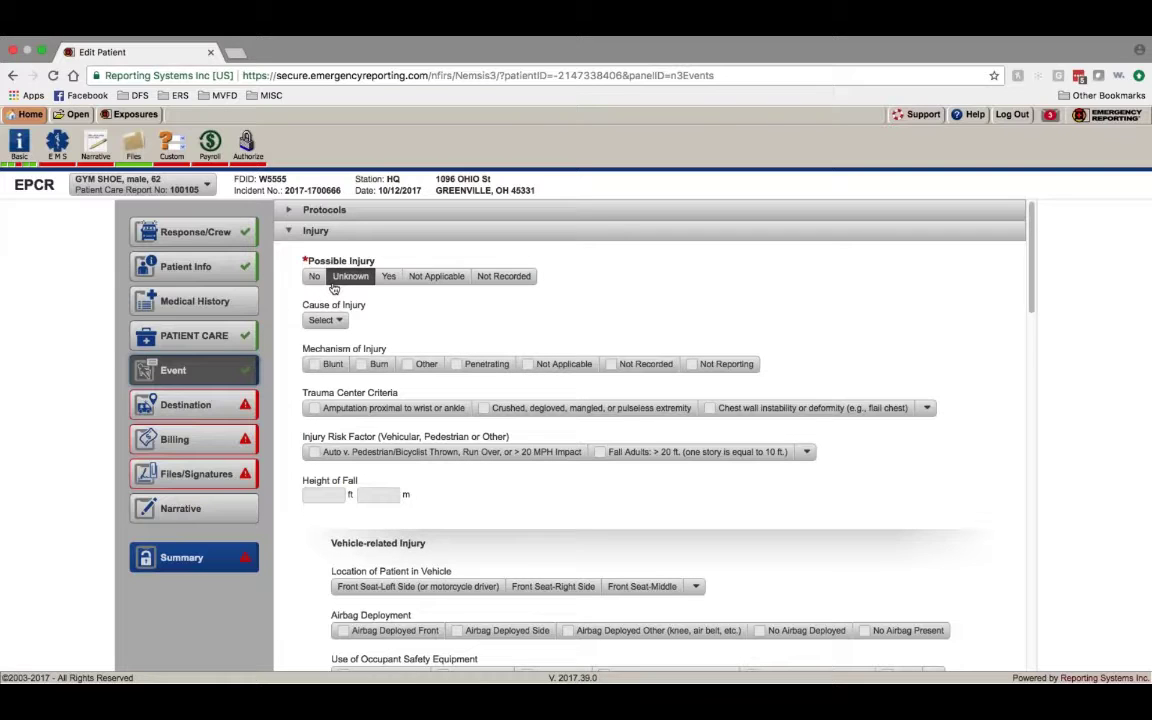
pyautogui.click(214, 335)
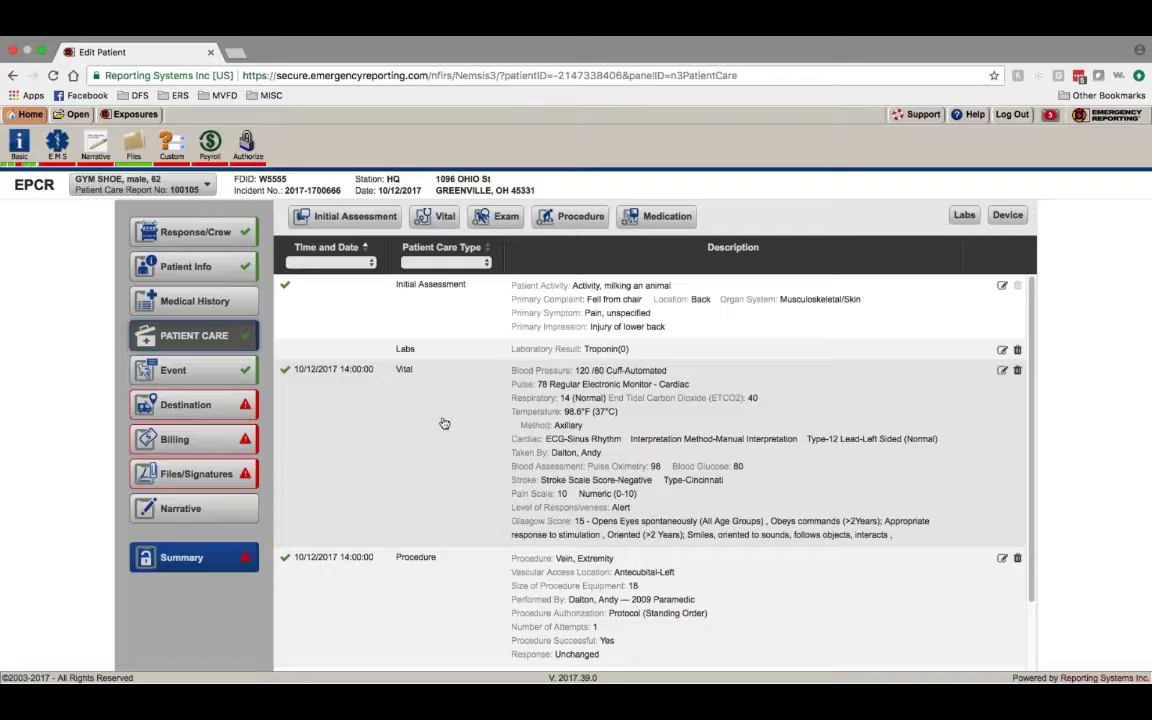
pyautogui.scroll(-2, 446, 420)
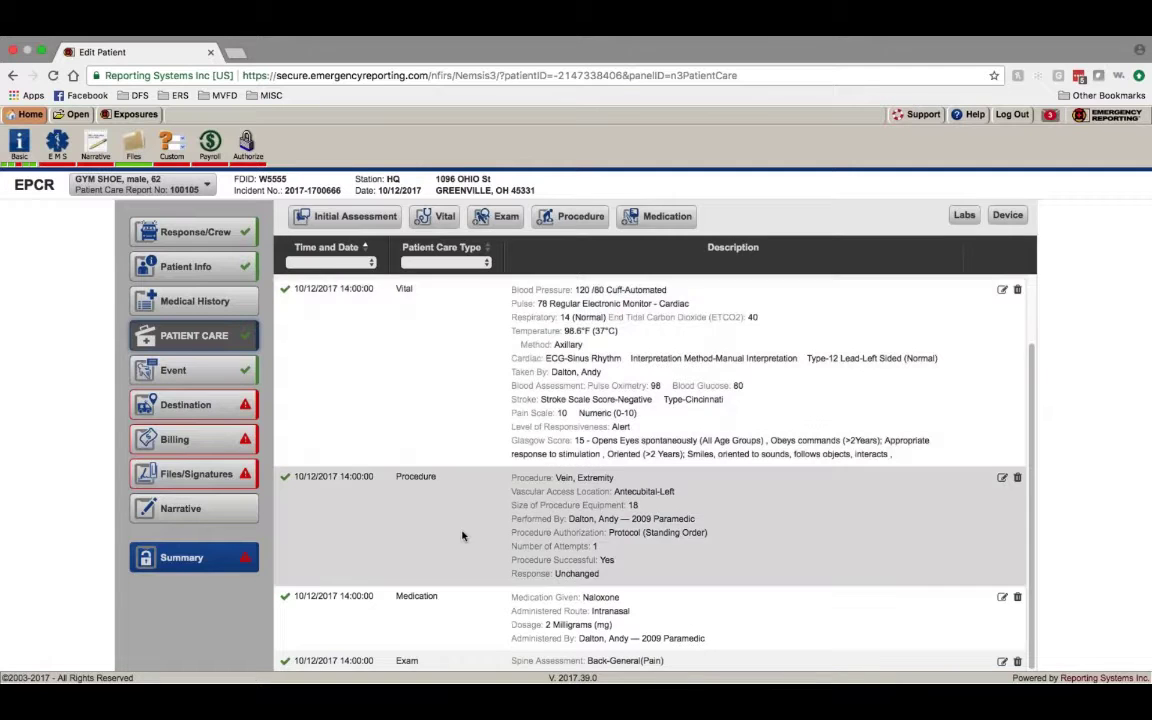
pyautogui.scroll(2, 465, 500)
# Step: Open the initial assessment and search the Primary Symptom options for "hyp", leaving the current selection in place
pyautogui.click(464, 311)
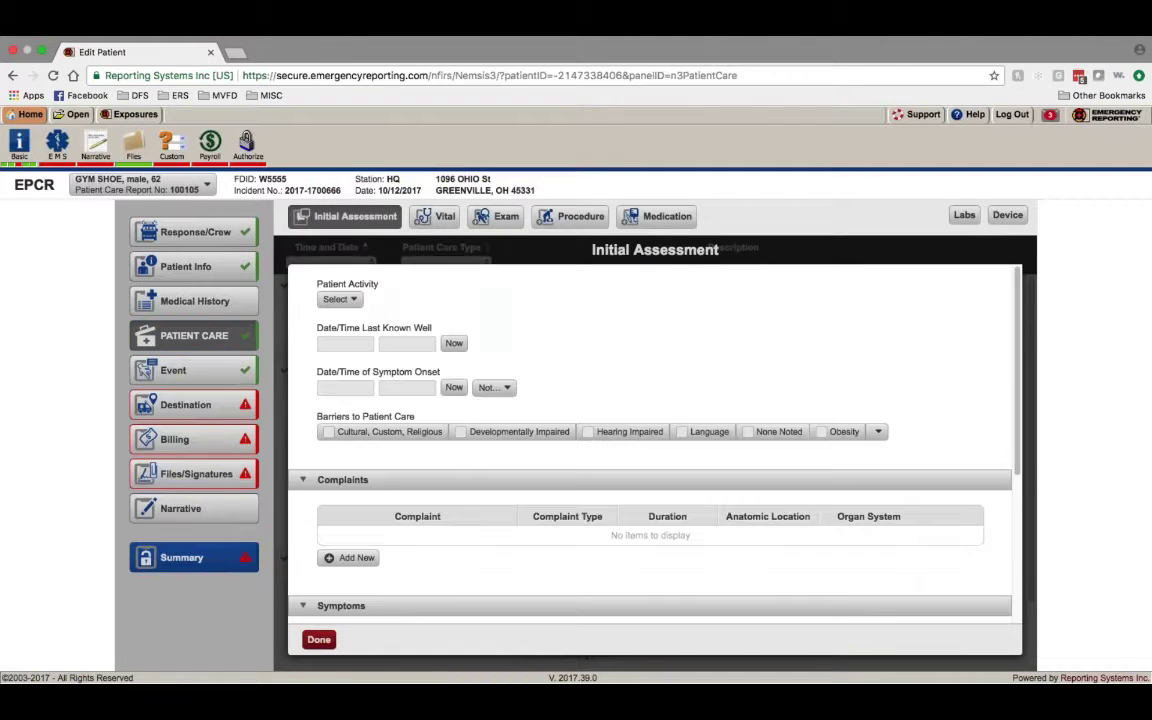
pyautogui.scroll(-3, 655, 440)
pyautogui.scroll(-2, 399, 468)
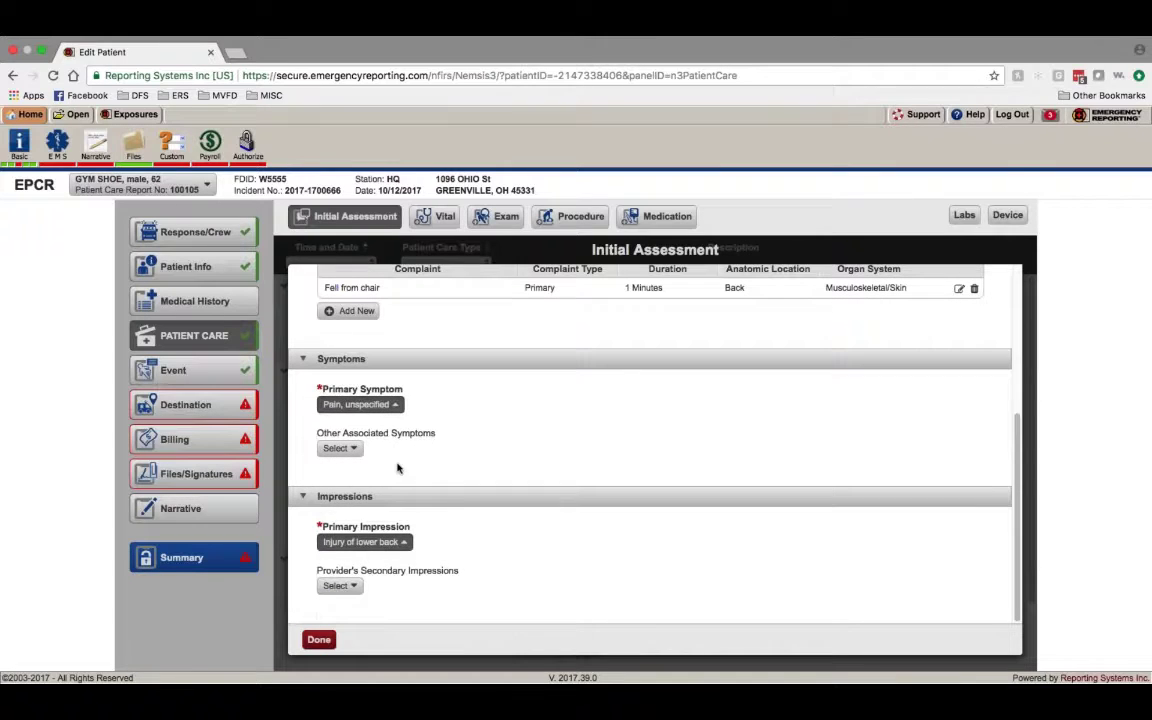
pyautogui.click(374, 405)
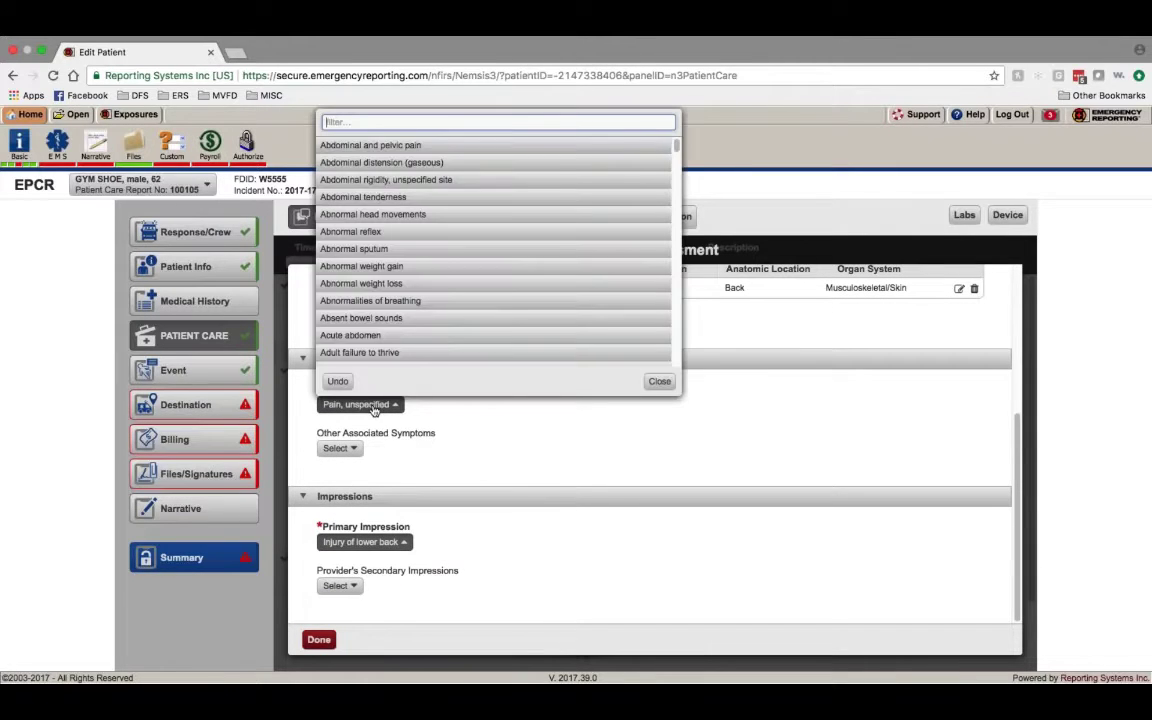
pyautogui.scroll(-6, 388, 360)
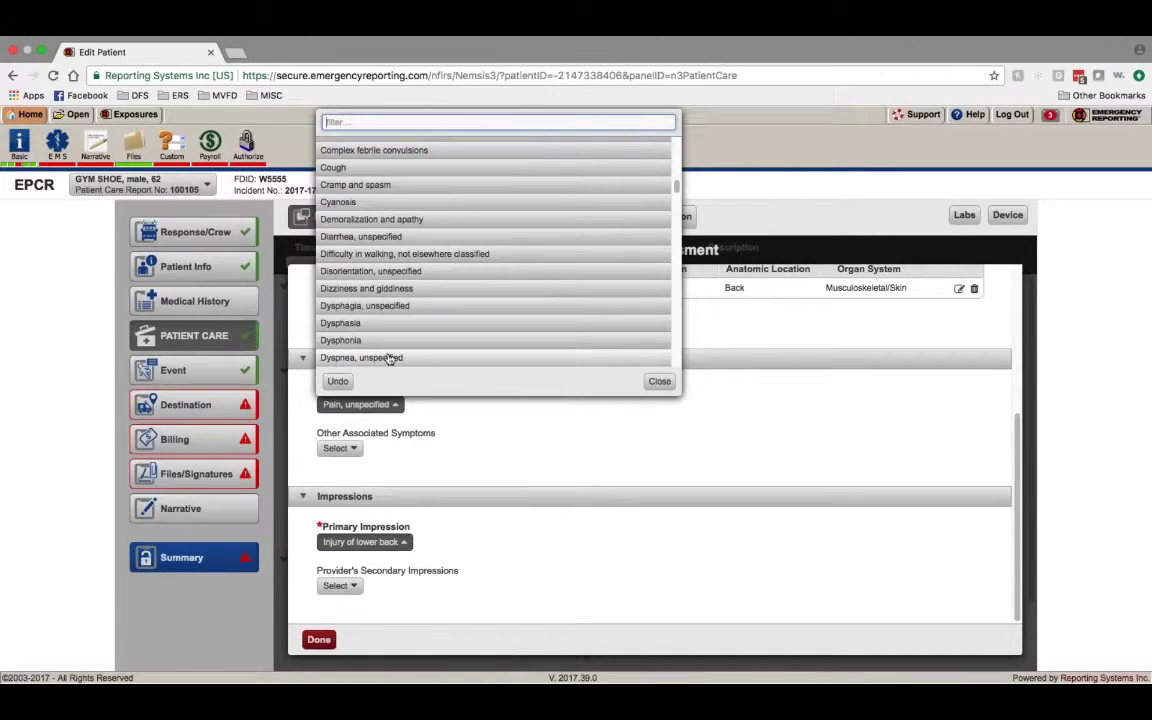
pyautogui.write('hyp')
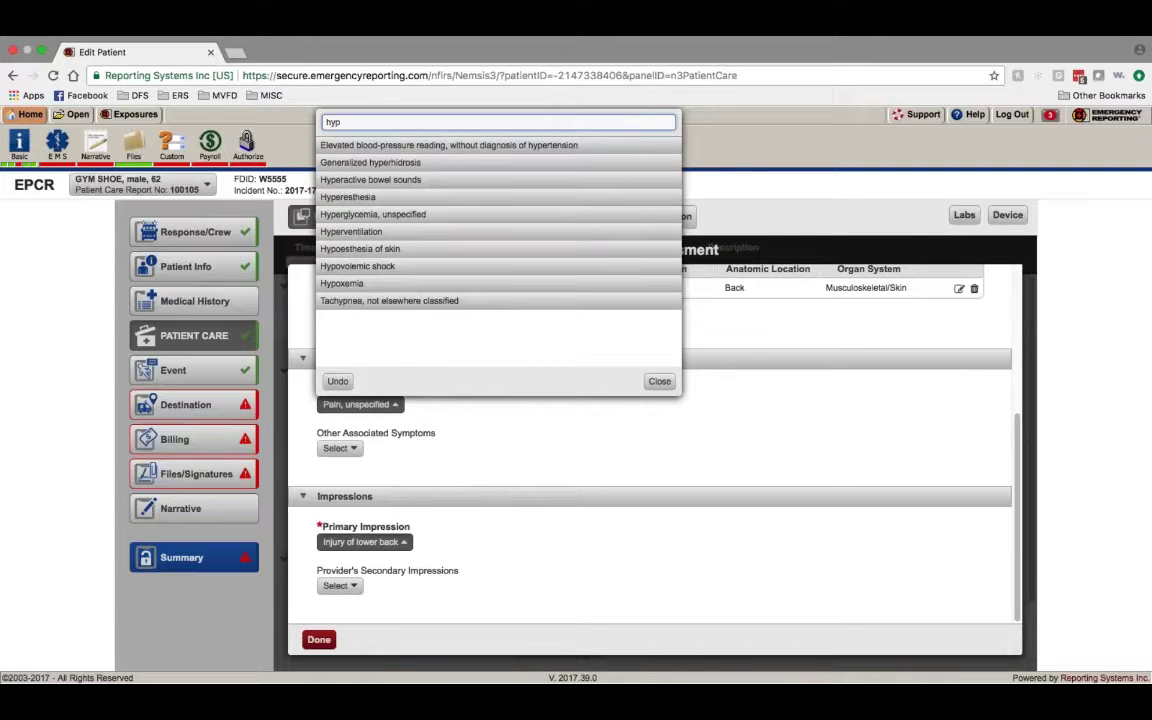
pyautogui.click(659, 381)
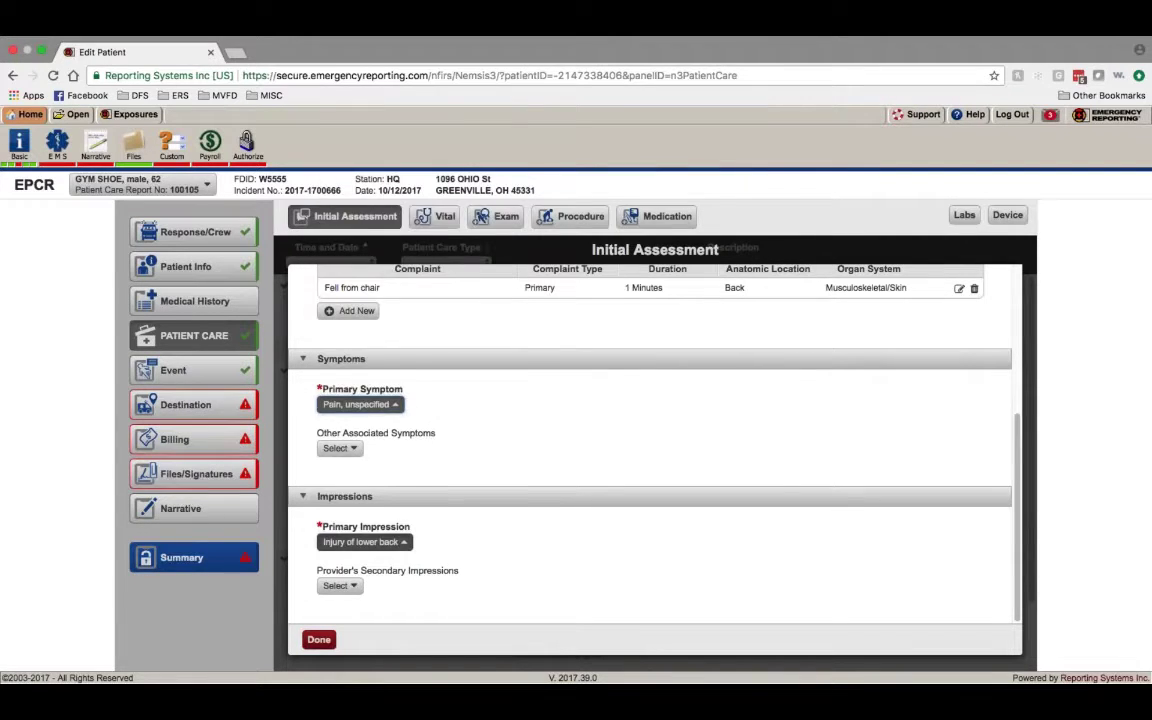
# Step: Search the Primary Impression options for "hyperte" and "stroke" without choosing one, and close the initial assessment
pyautogui.click(364, 541)
pyautogui.write('hyper')
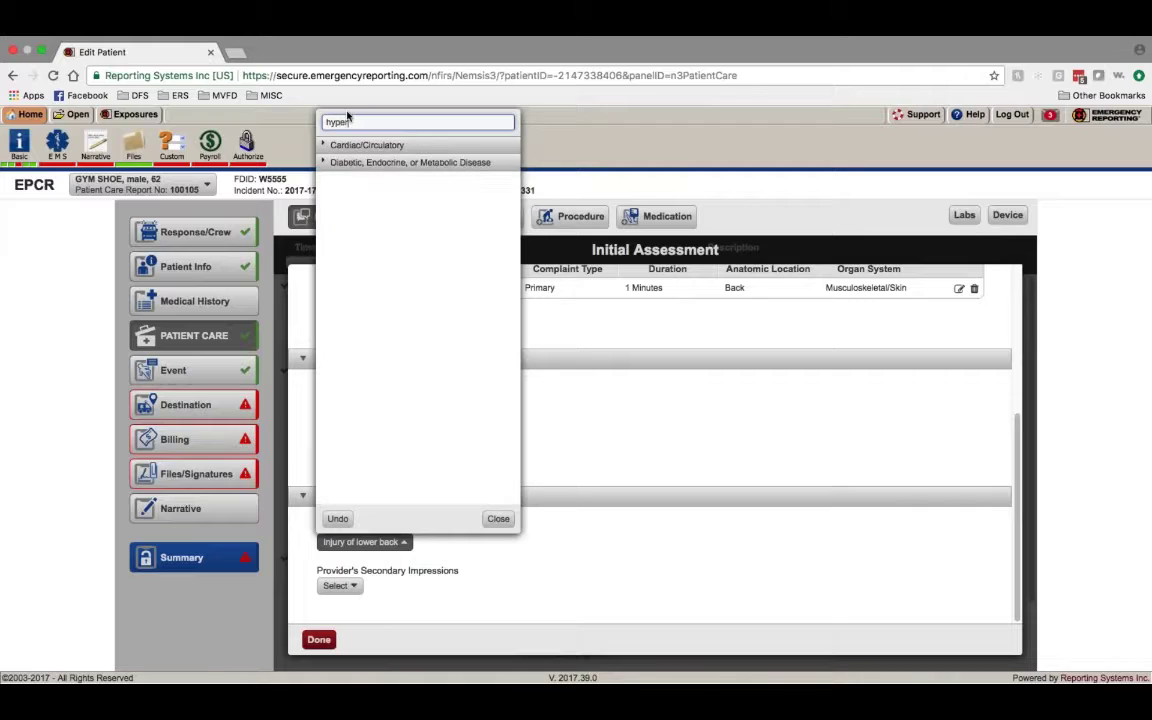
pyautogui.write('te')
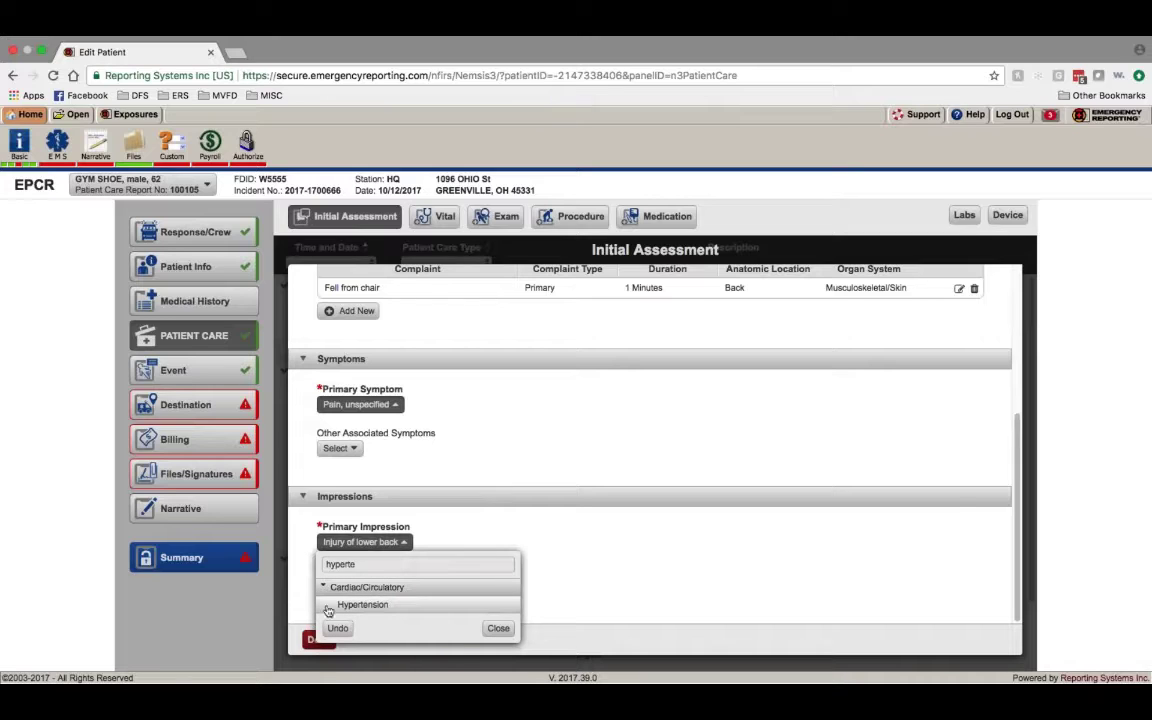
pyautogui.doubleClick(345, 564)
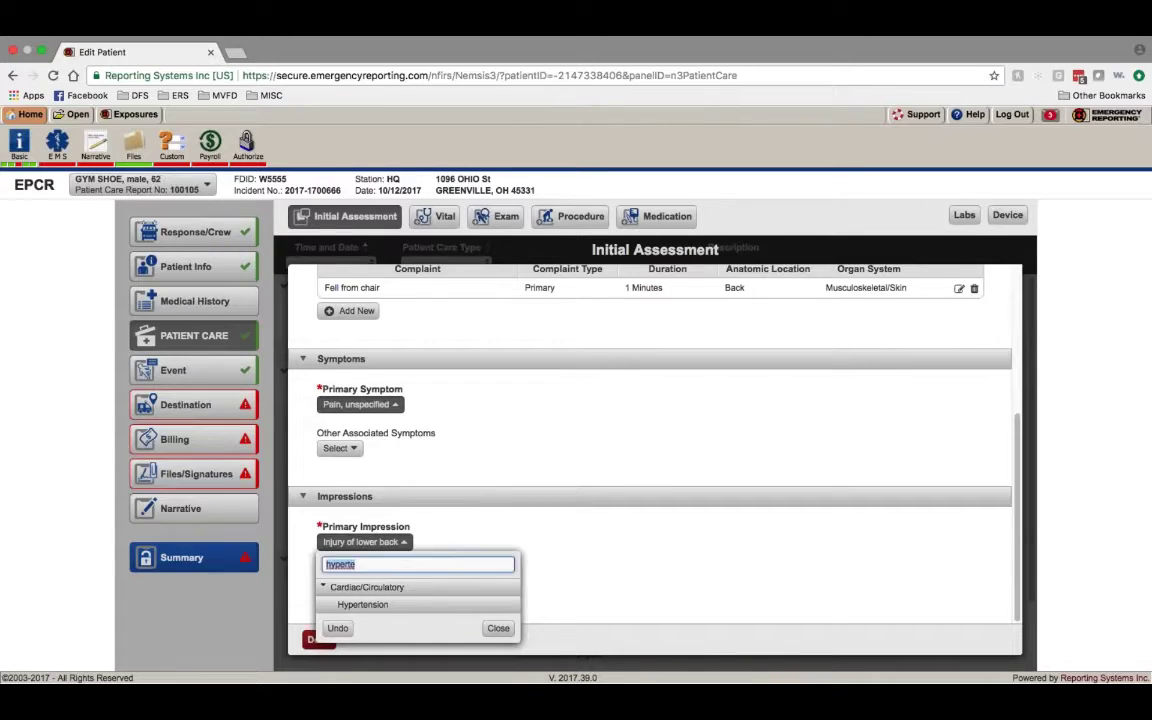
pyautogui.write('stroke')
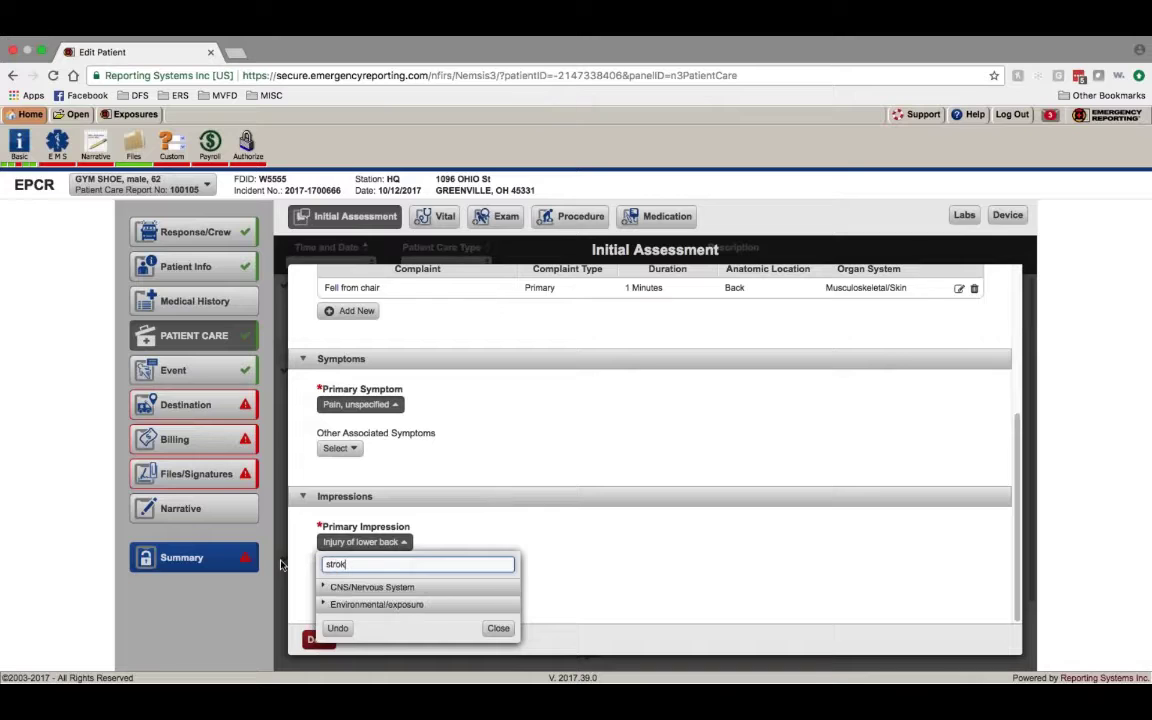
pyautogui.click(325, 587)
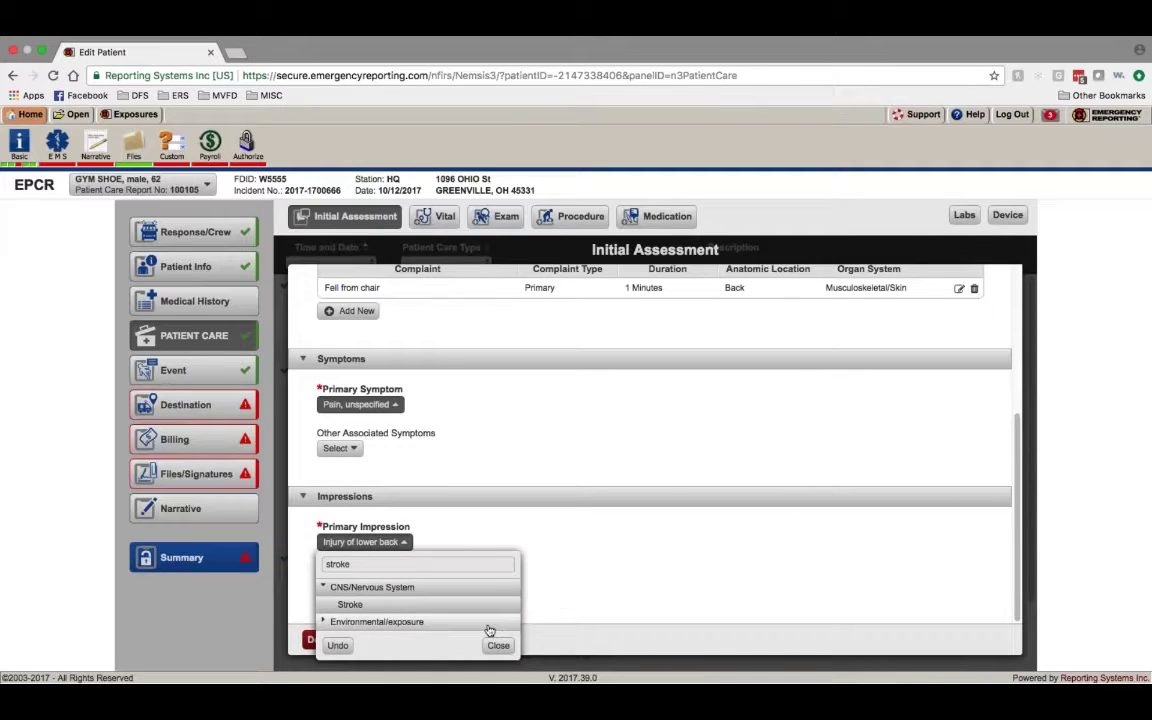
pyautogui.click(570, 576)
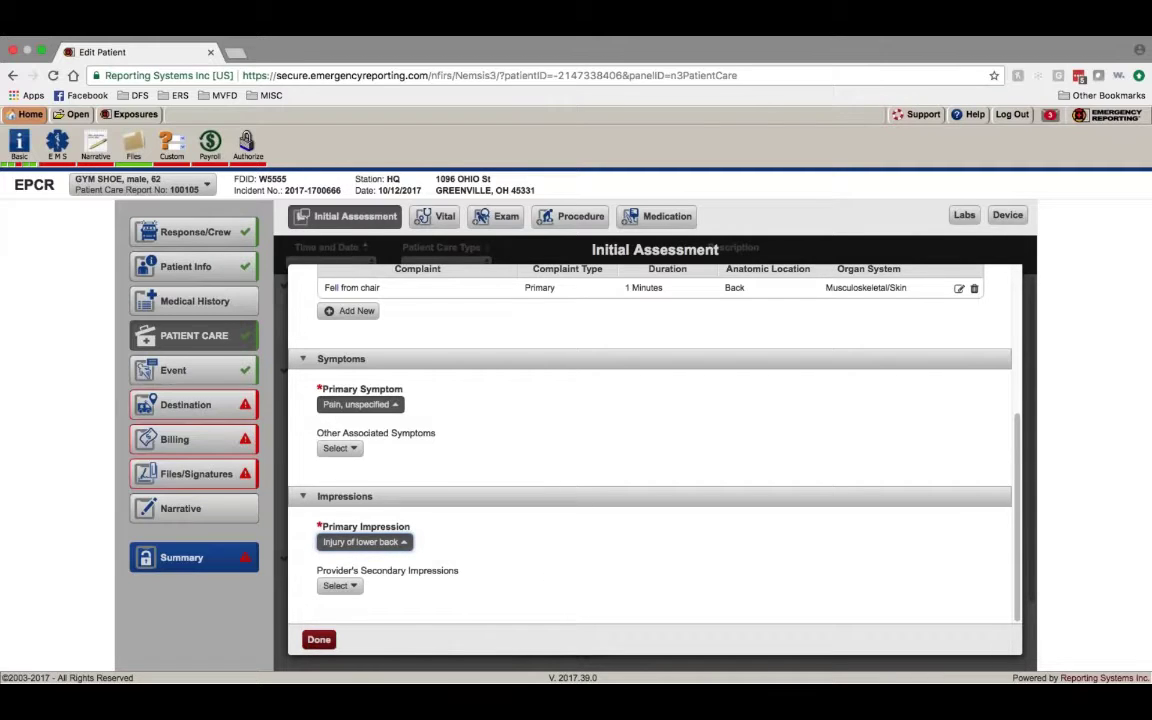
pyautogui.click(316, 640)
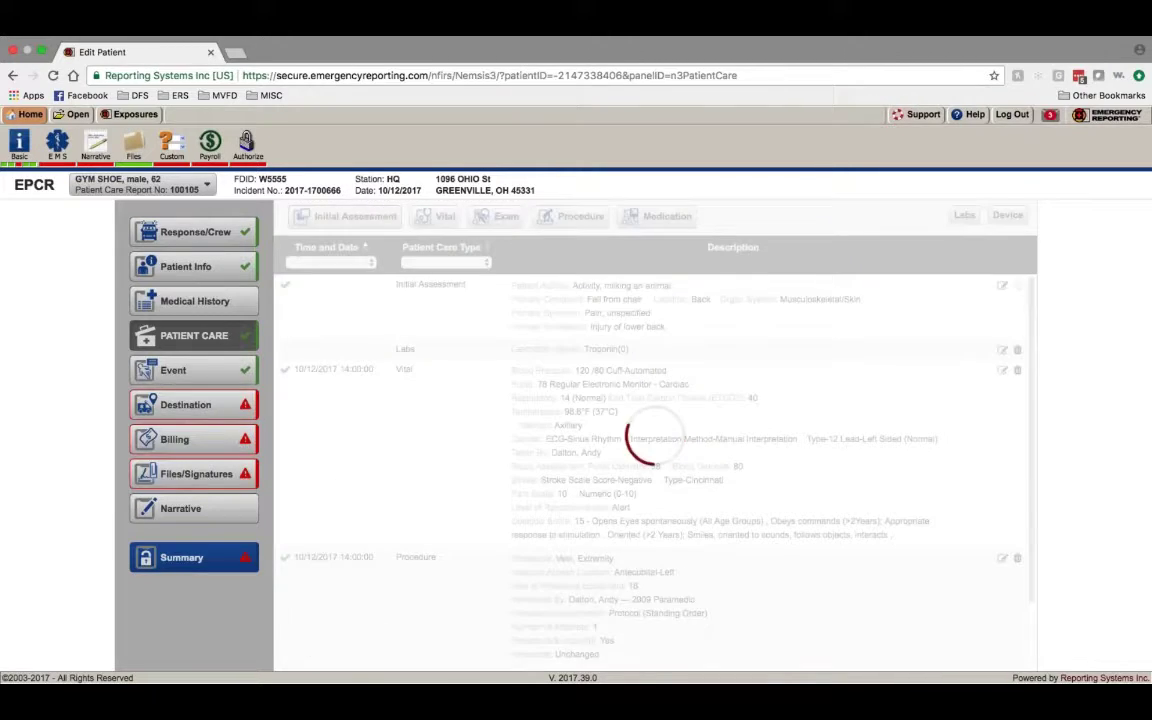
# Step: Look over the Medical History section's fields and search the Medical/Surgical History options for "hypertension"
pyautogui.click(204, 300)
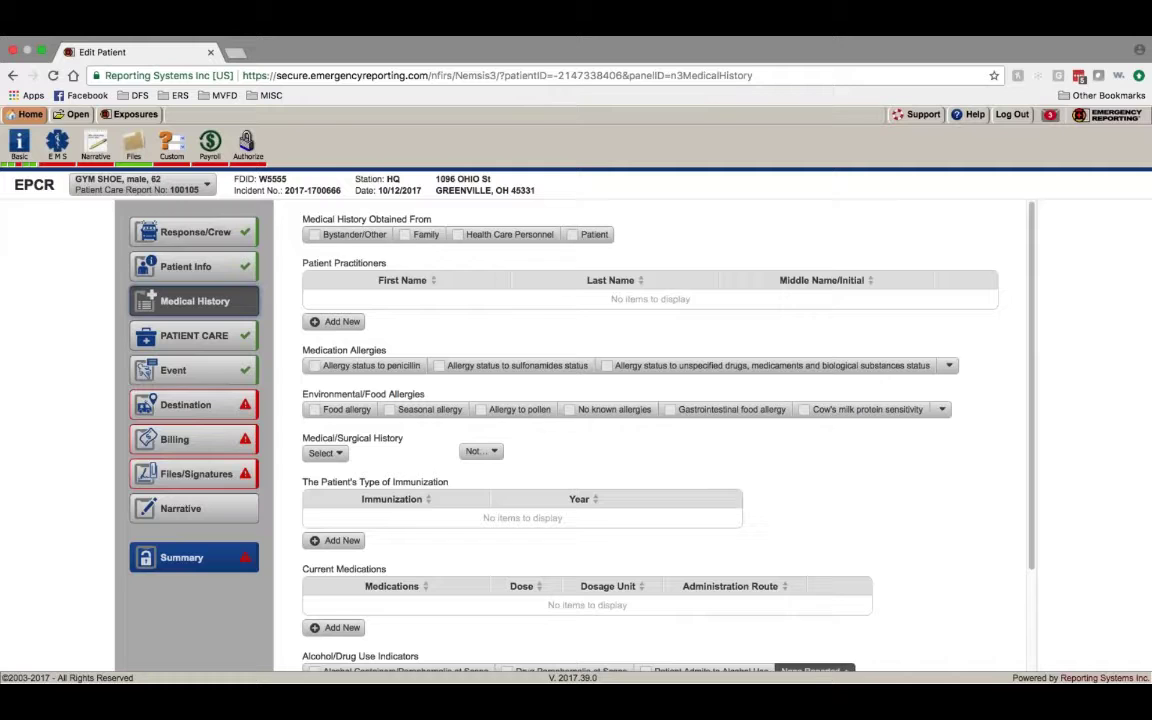
pyautogui.scroll(-3, 375, 515)
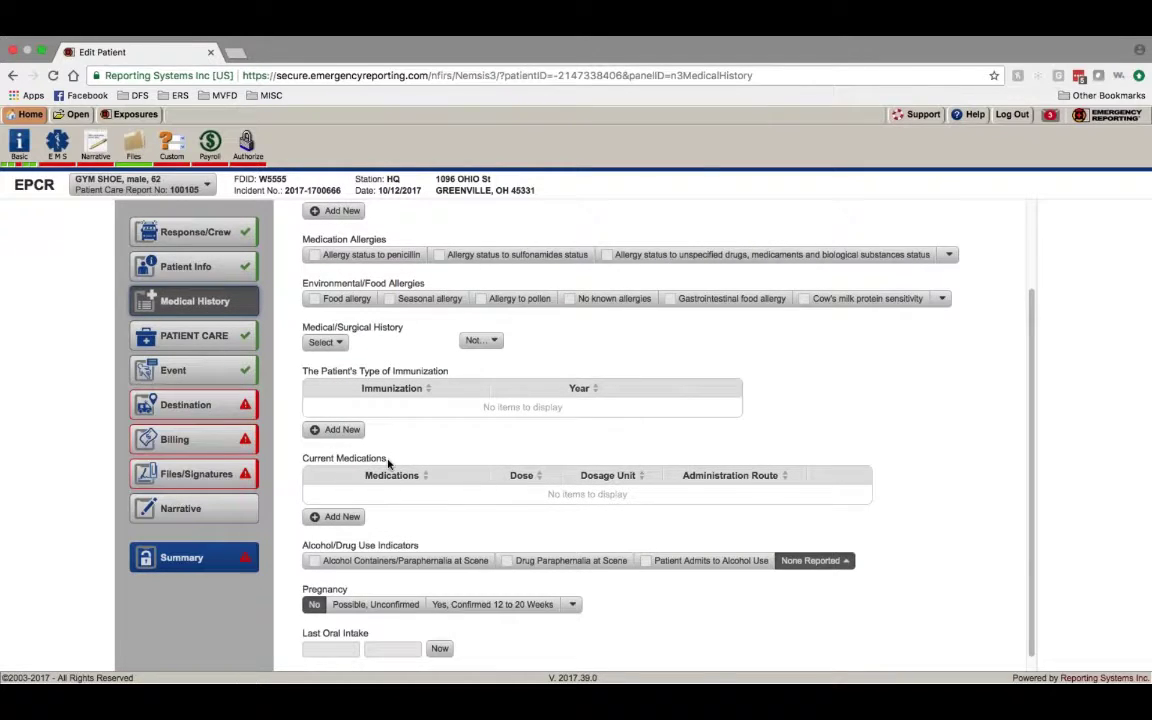
pyautogui.scroll(3, 383, 460)
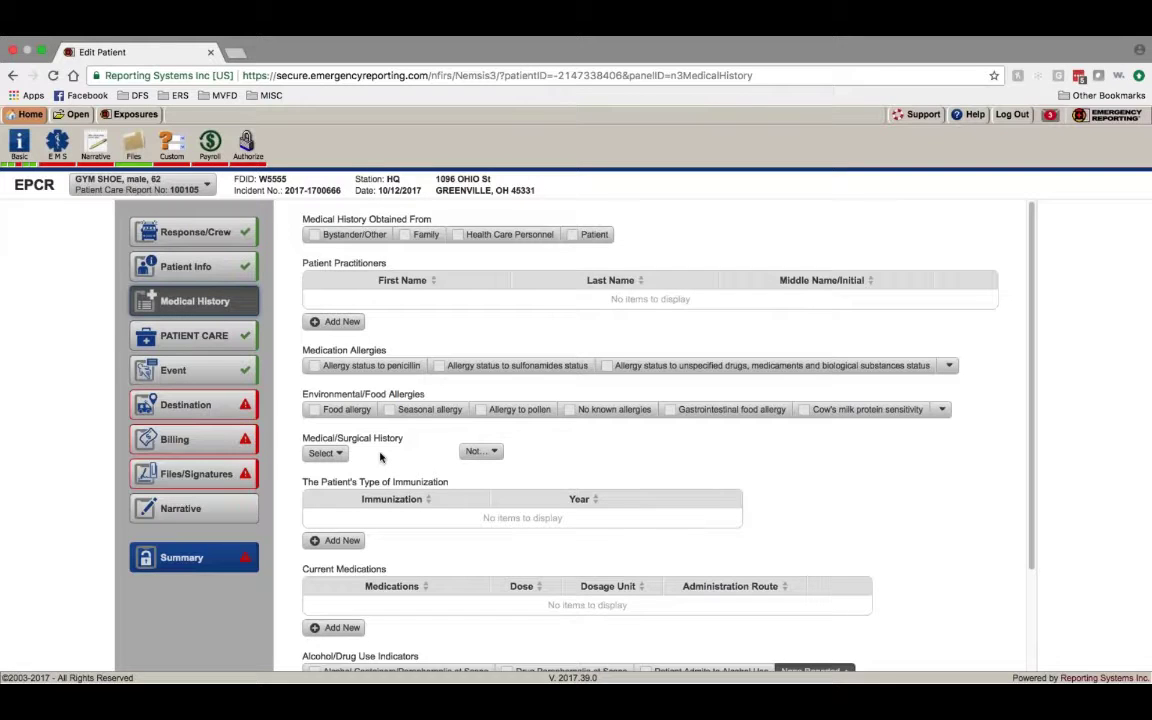
pyautogui.scroll(-3, 380, 457)
pyautogui.scroll(3, 380, 457)
pyautogui.click(336, 455)
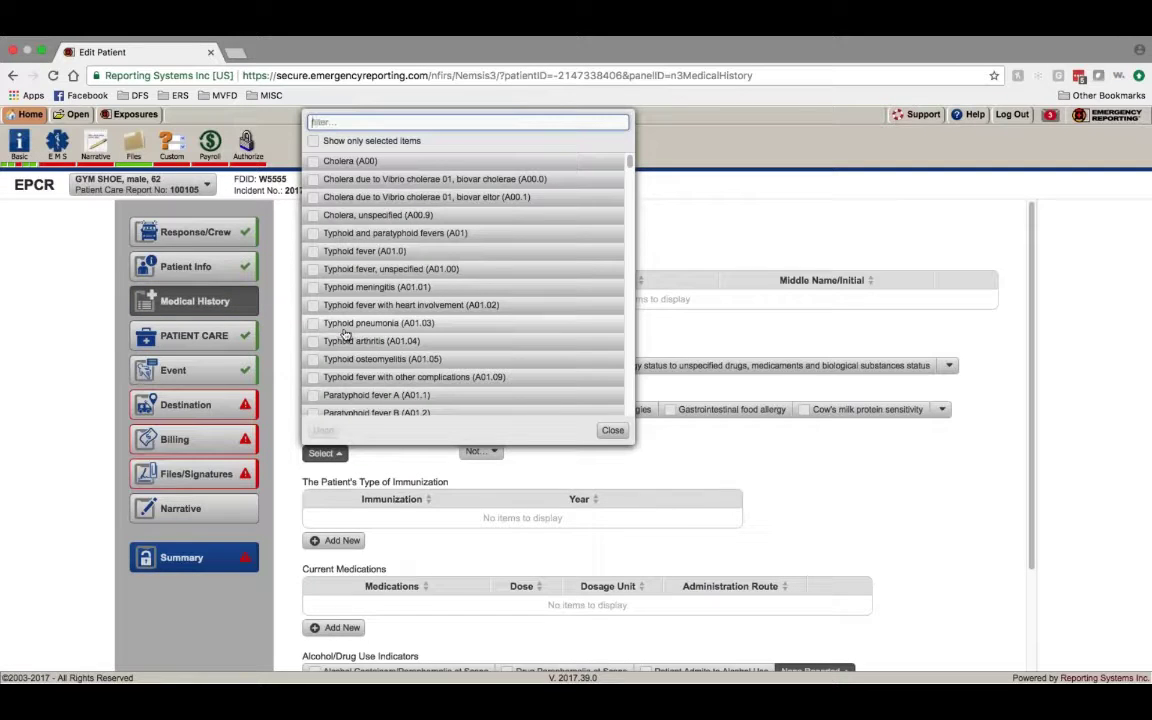
pyautogui.write('h')
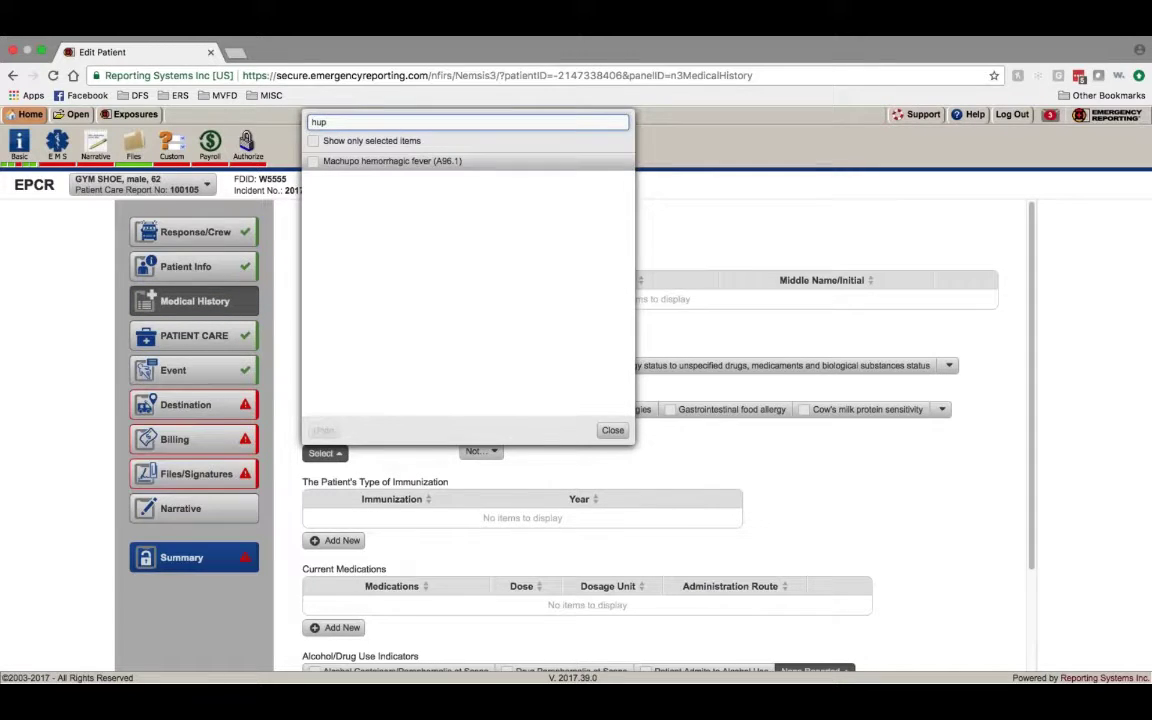
pyautogui.write('ypertension')
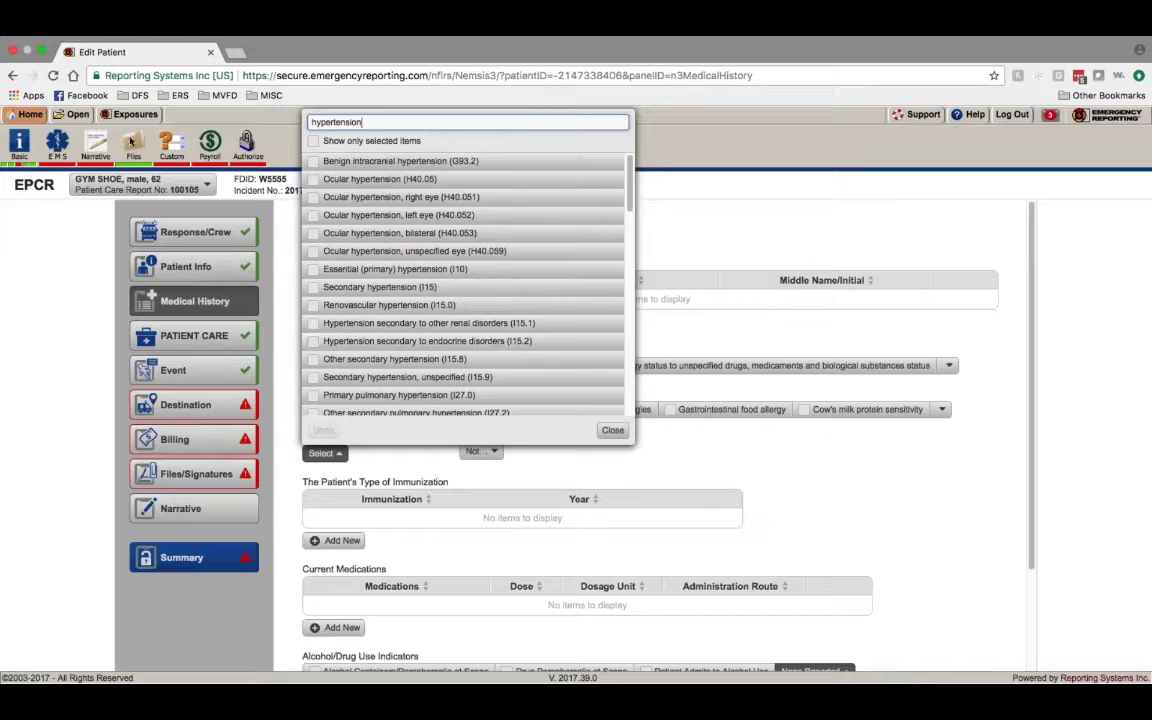
# Step: Open Administration in a new browser tab and look through its Required Fields & Customizations page
pyautogui.click(30, 114)
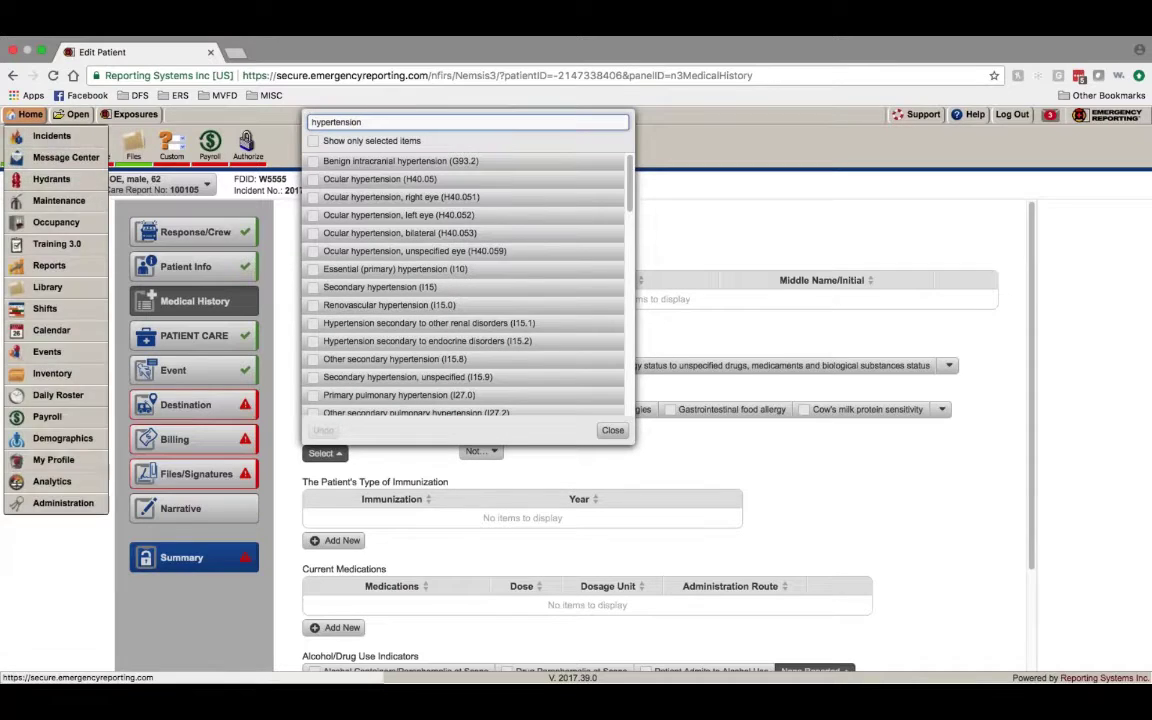
pyautogui.rightClick(62, 503)
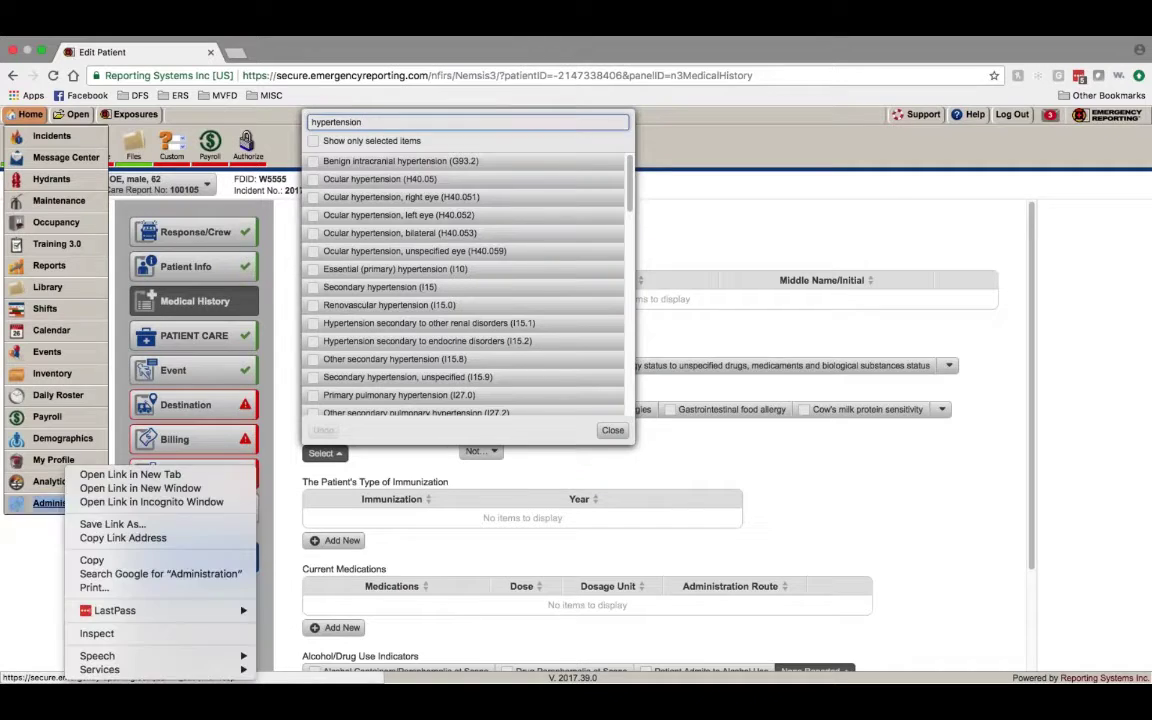
pyautogui.click(105, 474)
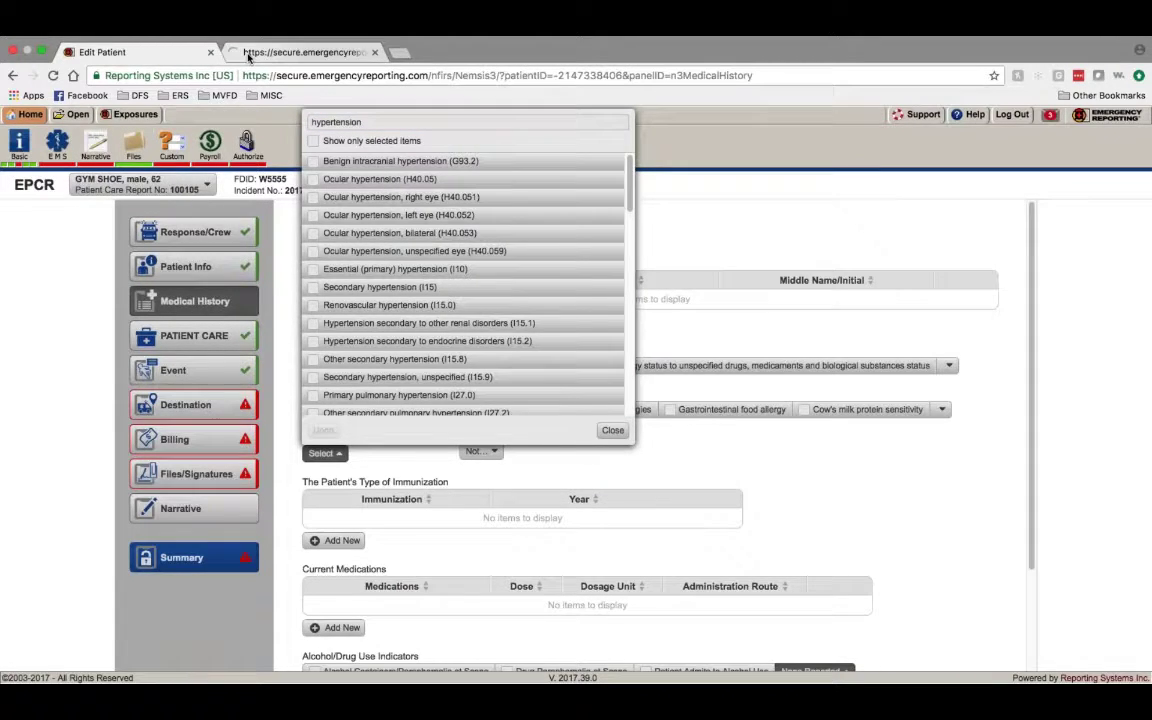
pyautogui.click(248, 54)
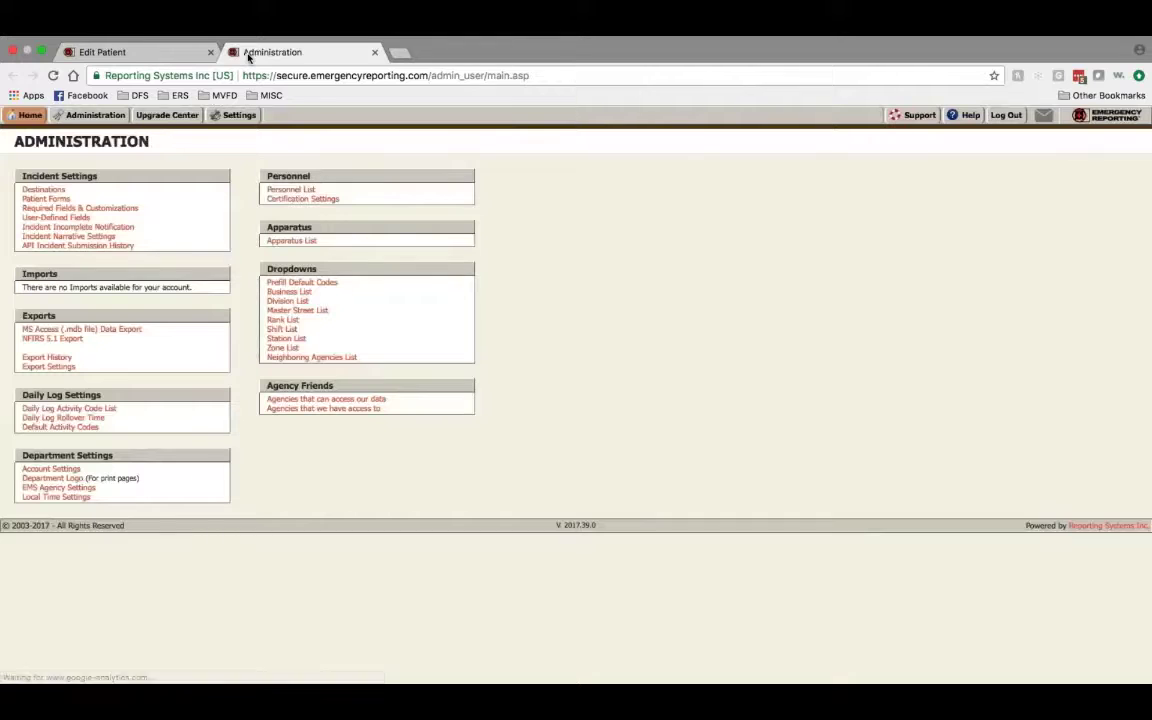
pyautogui.click(84, 210)
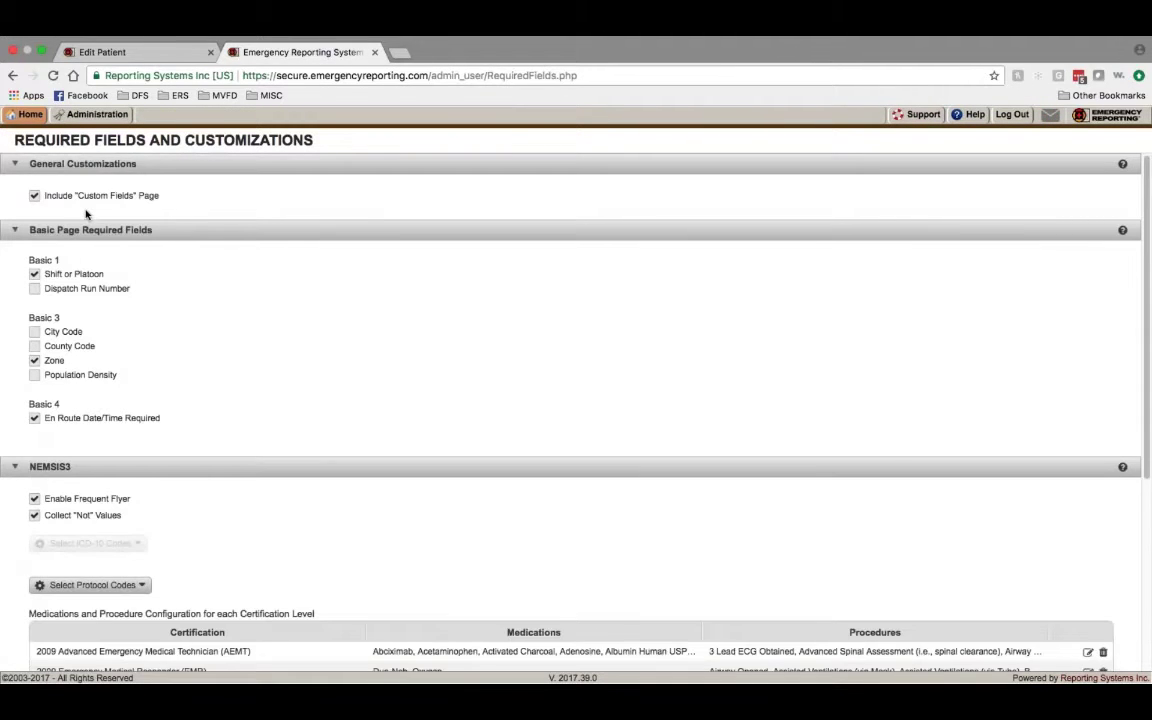
pyautogui.scroll(-5, 154, 257)
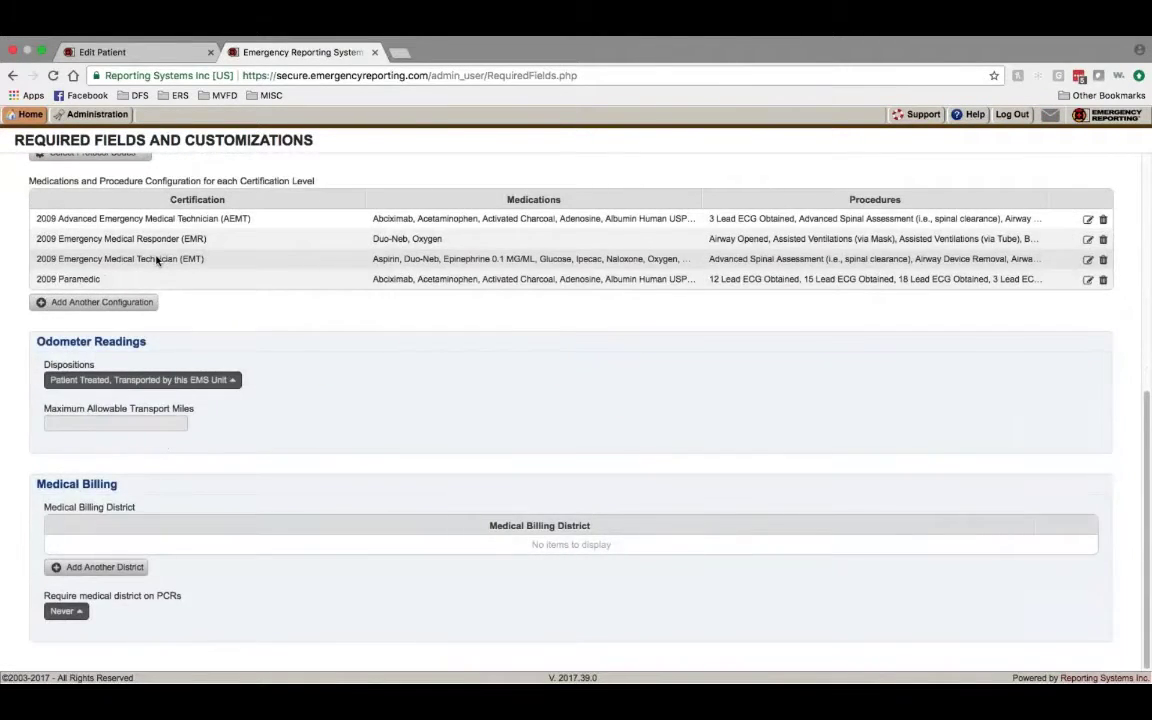
# Step: Search the NEMSIS3 ICD-10 code selection for "hypertension" and check which codes are enabled
pyautogui.scroll(3, 157, 258)
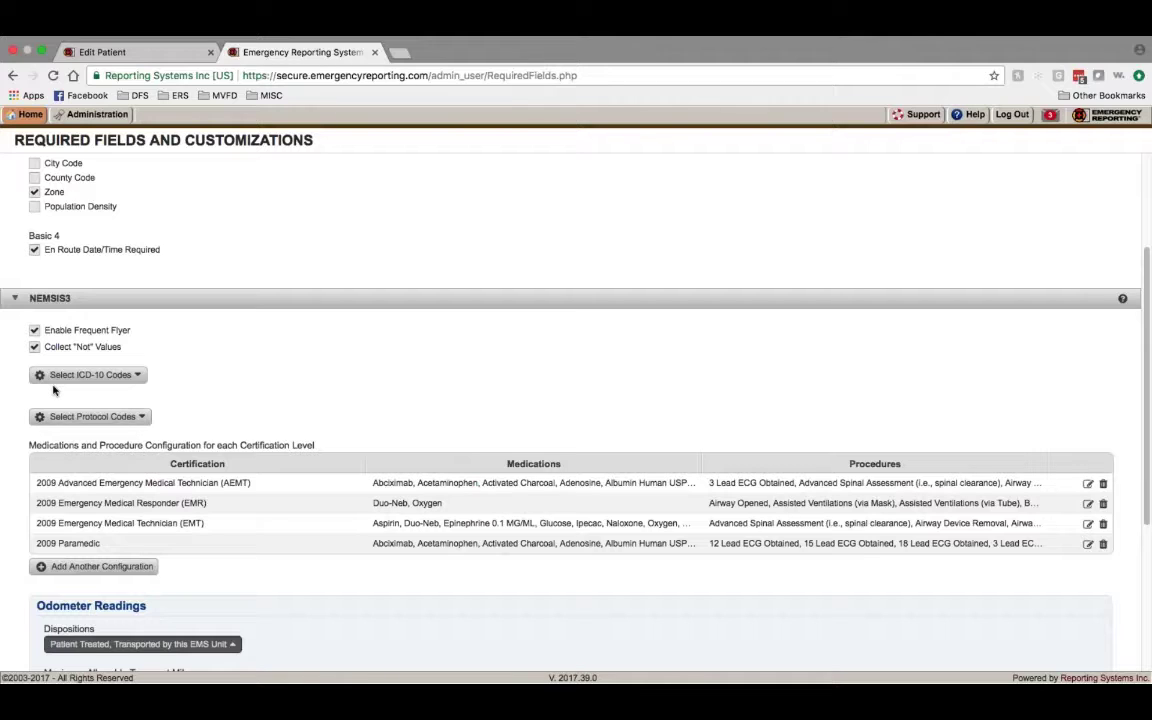
pyautogui.click(55, 376)
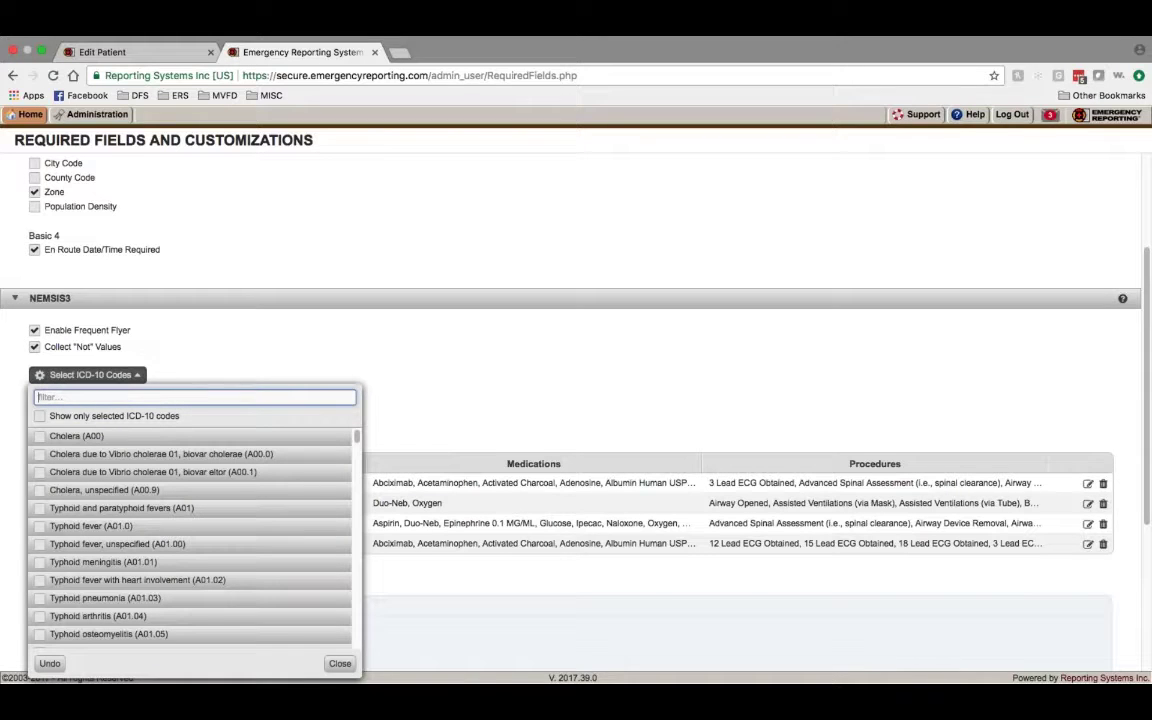
pyautogui.write('Nyperten')
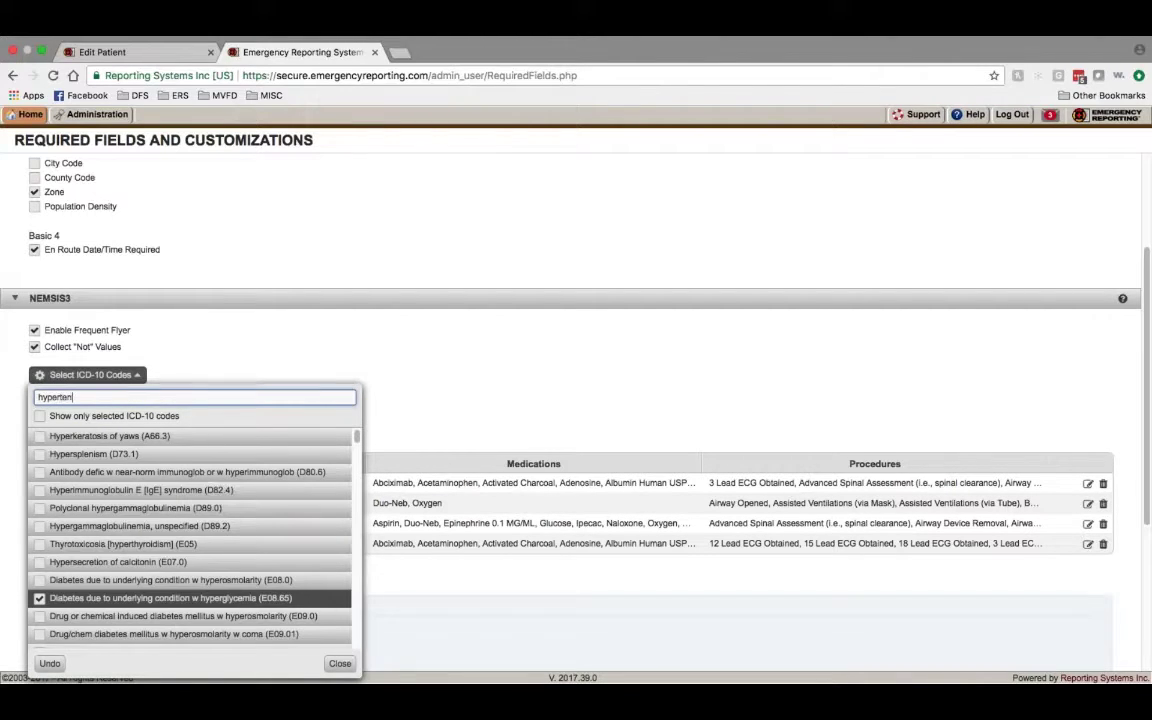
pyautogui.write('sion')
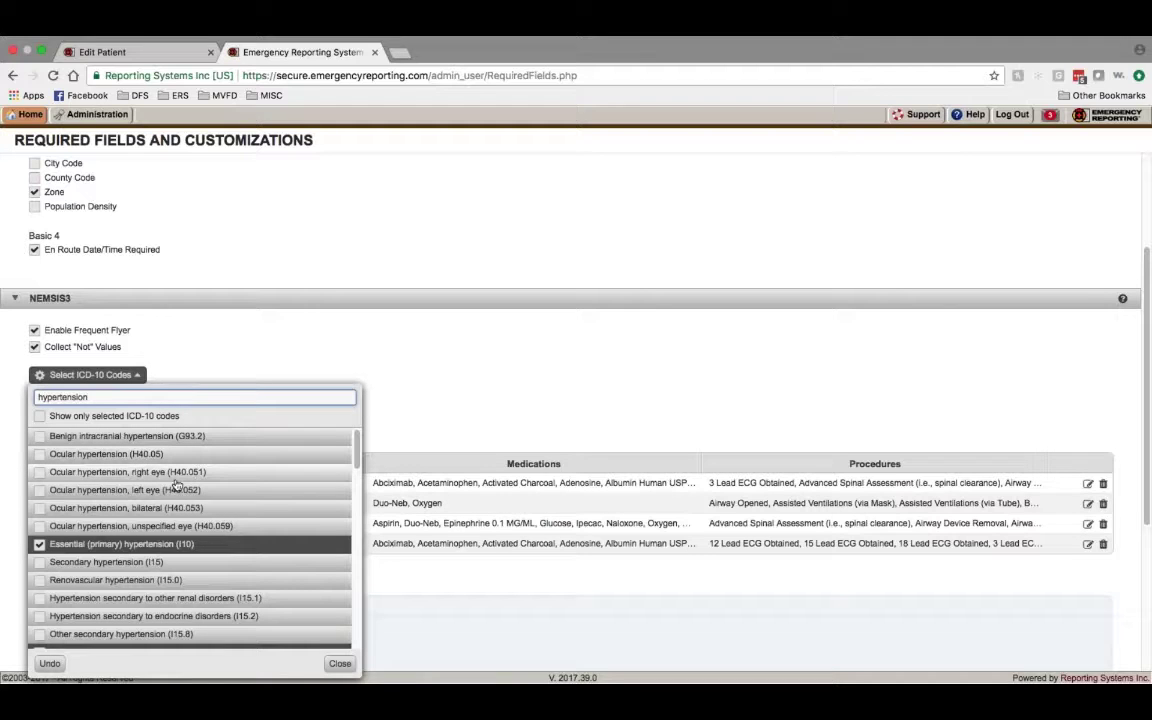
pyautogui.scroll(-1, 178, 505)
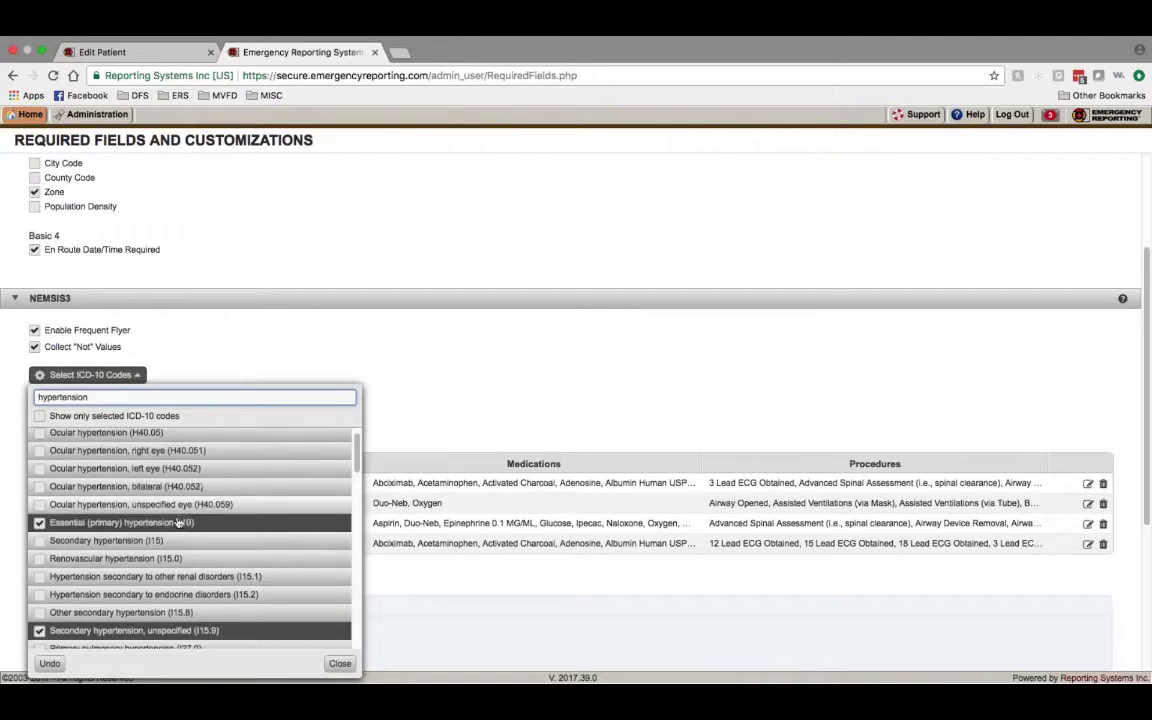
pyautogui.scroll(1, 186, 537)
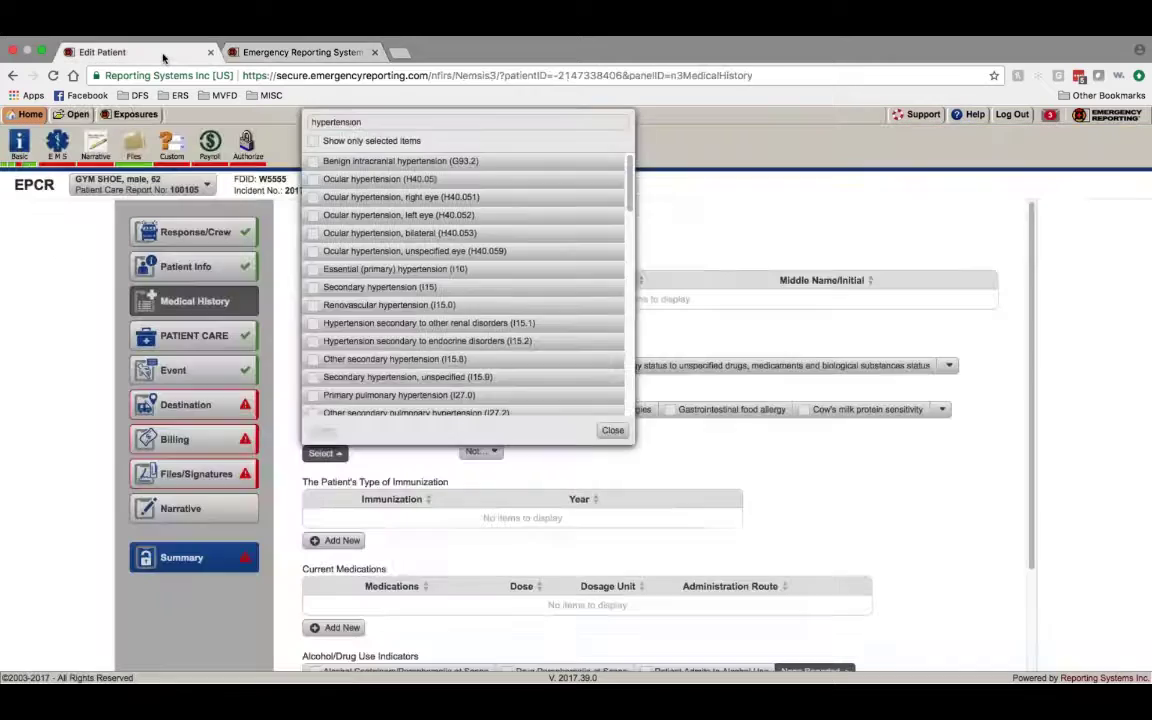
# Step: Return to the patient record and search the Medical/Surgical History options for "hypertension" again to compare with the ICD-10 selection
pyautogui.click(146, 54)
pyautogui.click(325, 453)
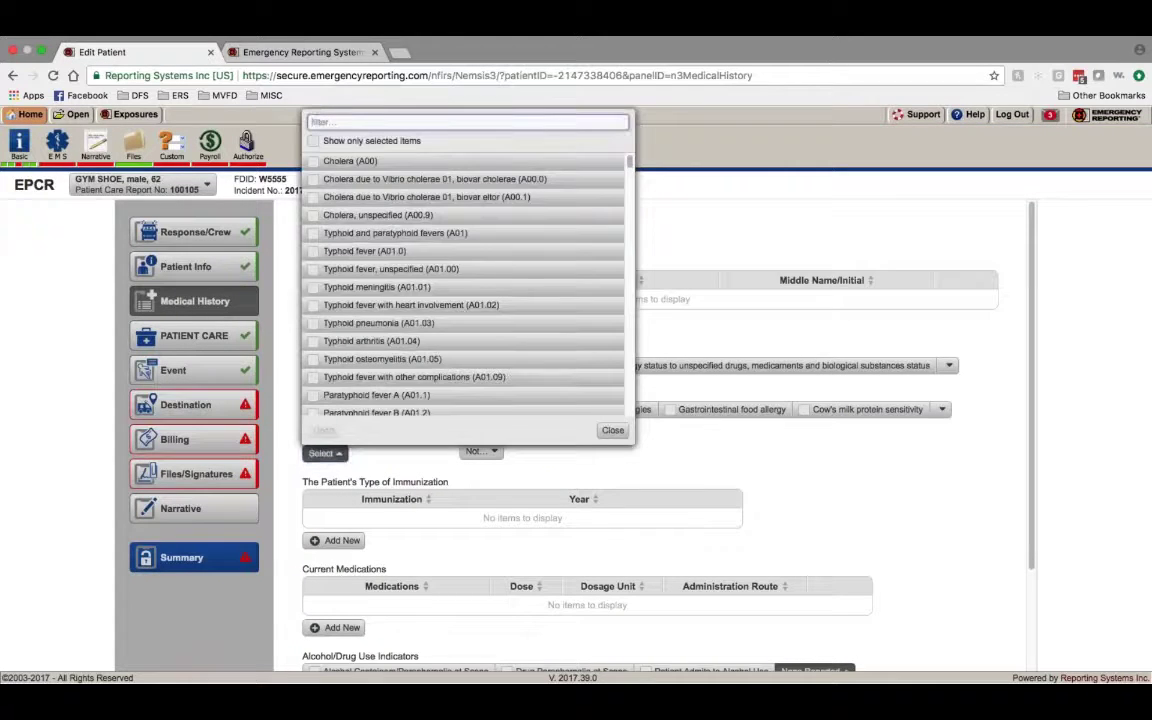
pyautogui.write('hyp')
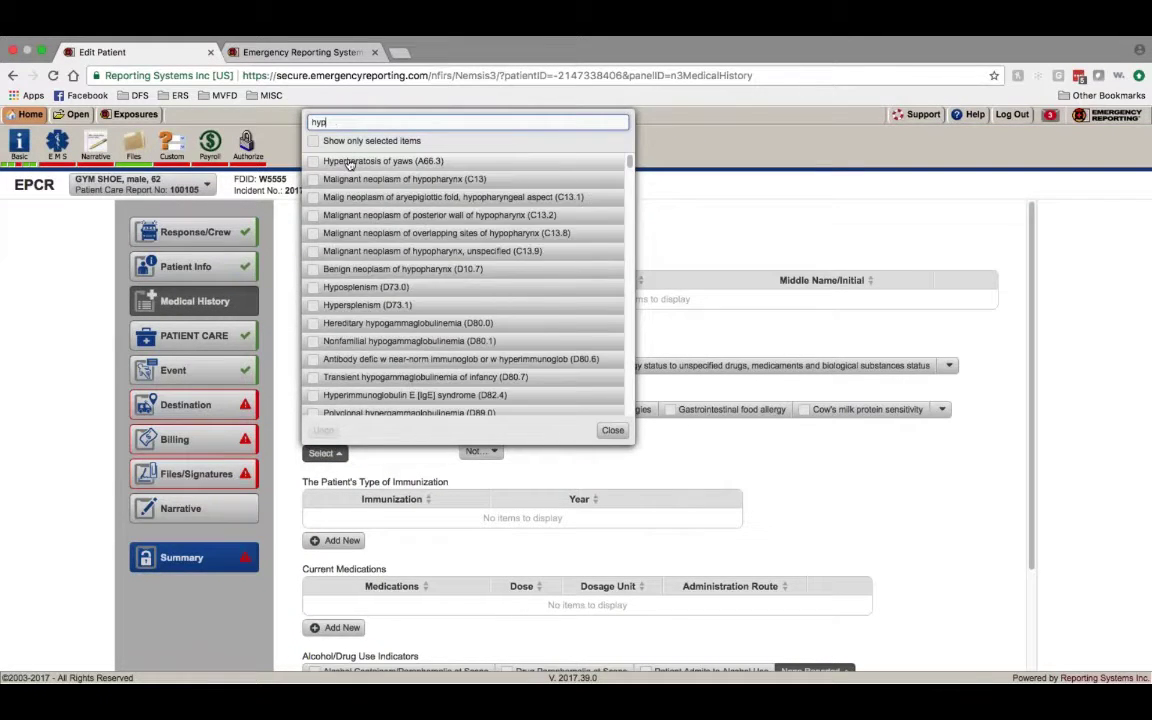
pyautogui.write('ertensio')
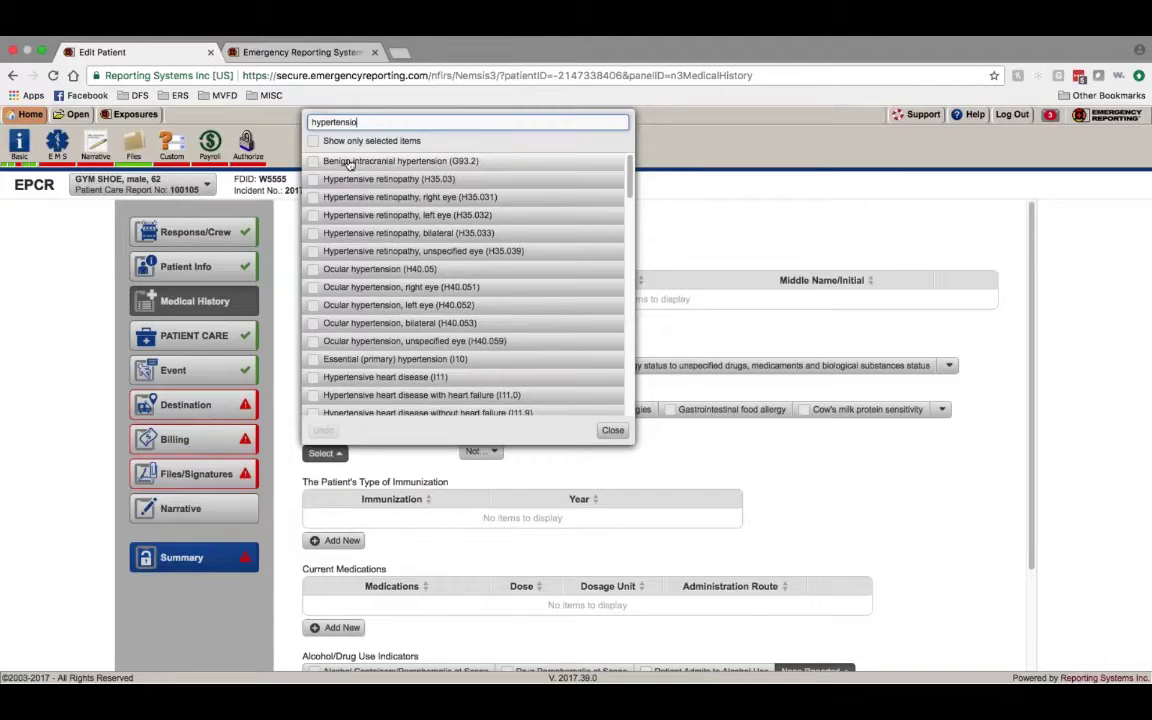
pyautogui.write('n')
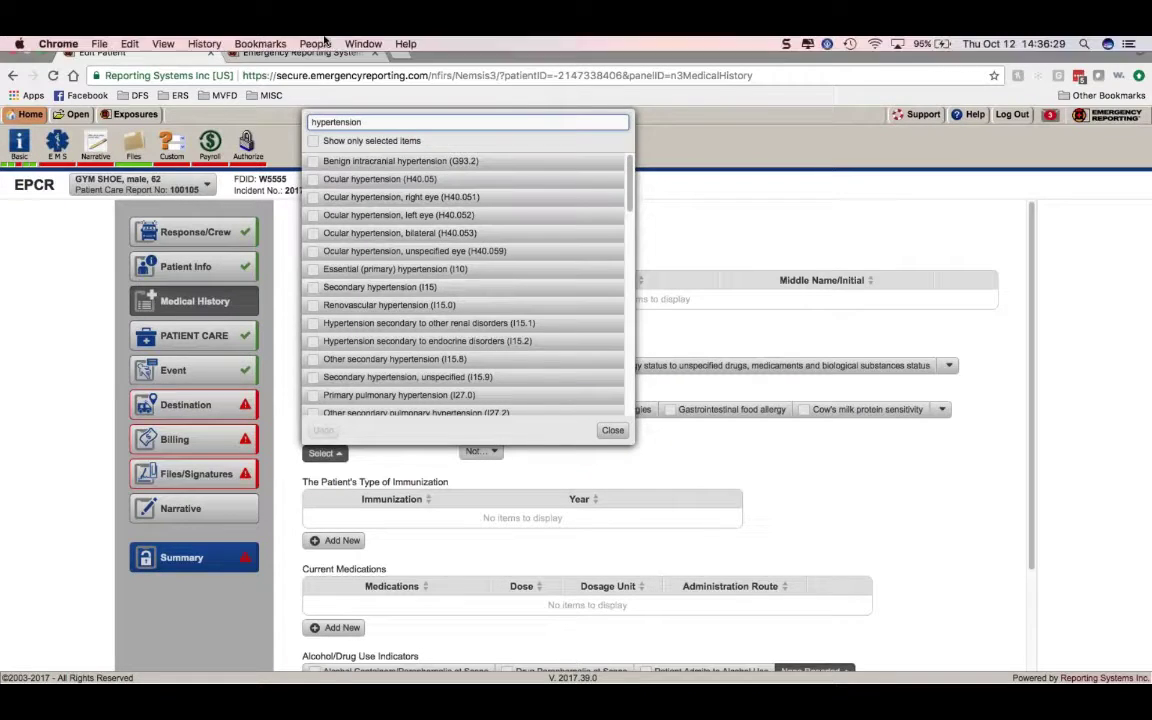
# Step: Go back to the Required Fields page, filter the ICD-10 codes by "hypertension" and examine the whole list for selected codes
pyautogui.click(302, 70)
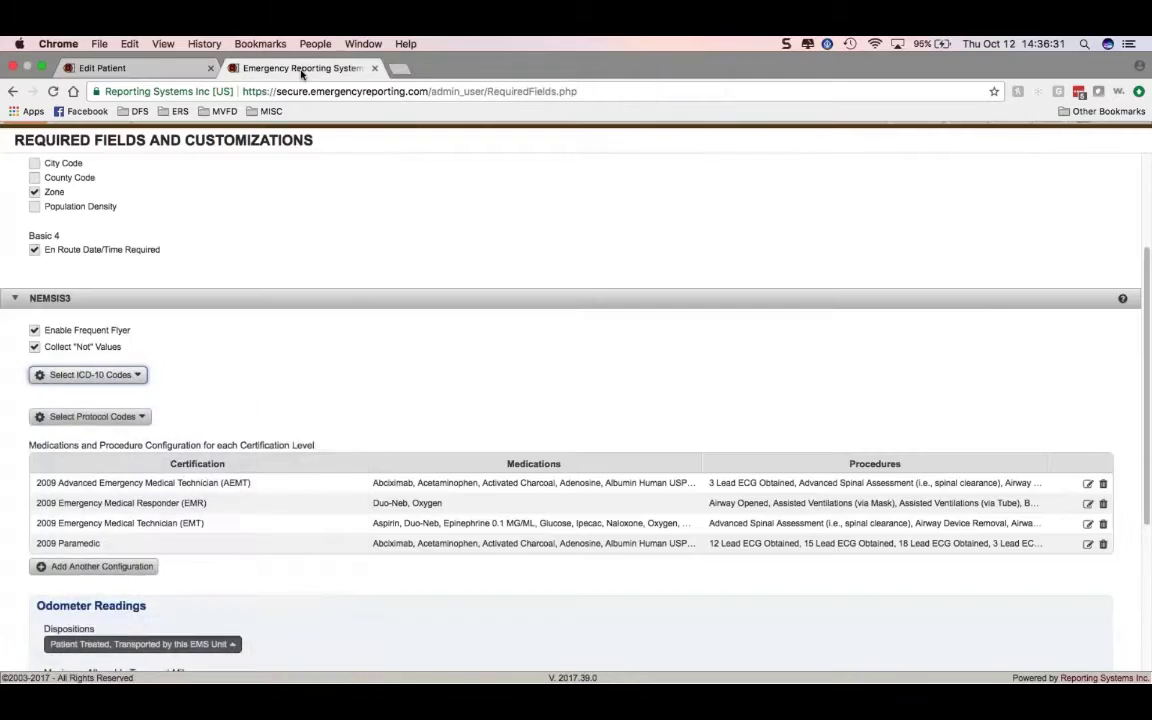
pyautogui.click(90, 374)
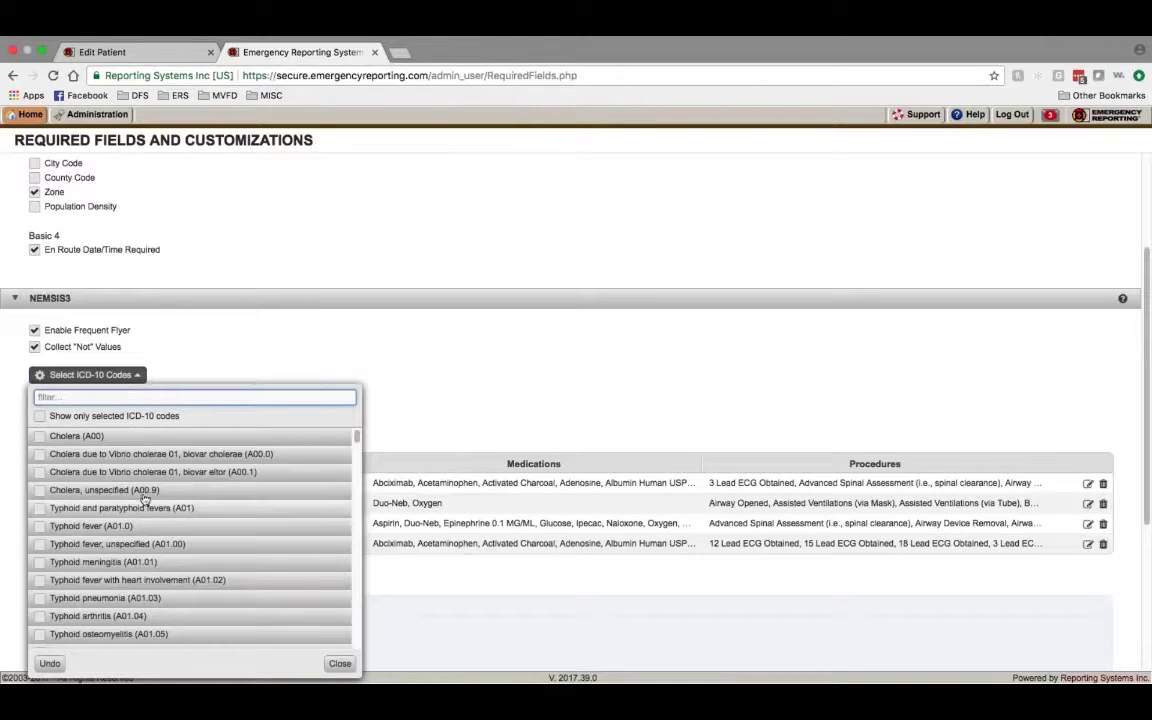
pyautogui.write('hyp')
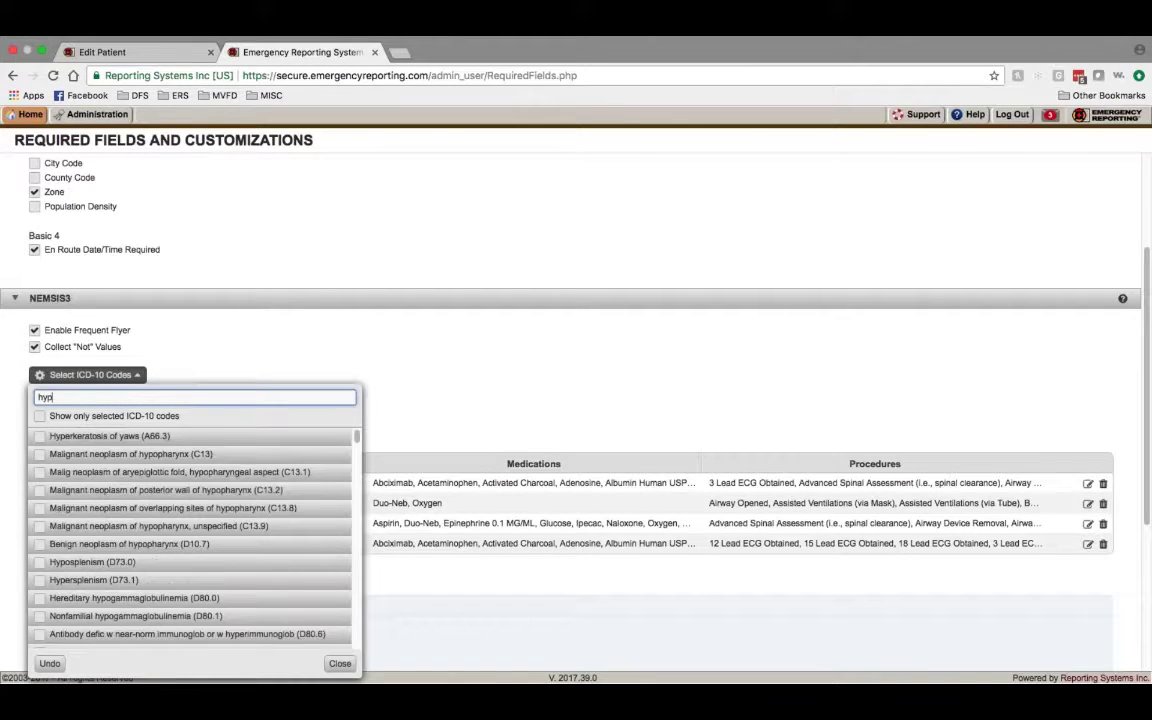
pyautogui.write('ertension')
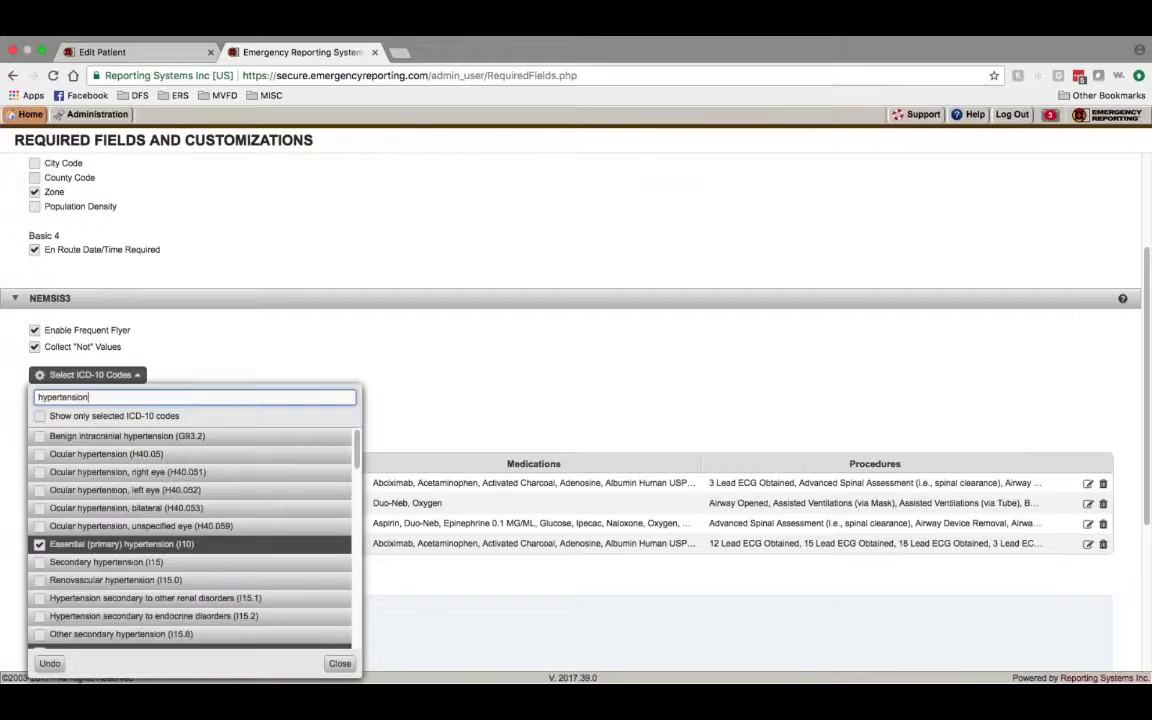
pyautogui.scroll(-3, 112, 628)
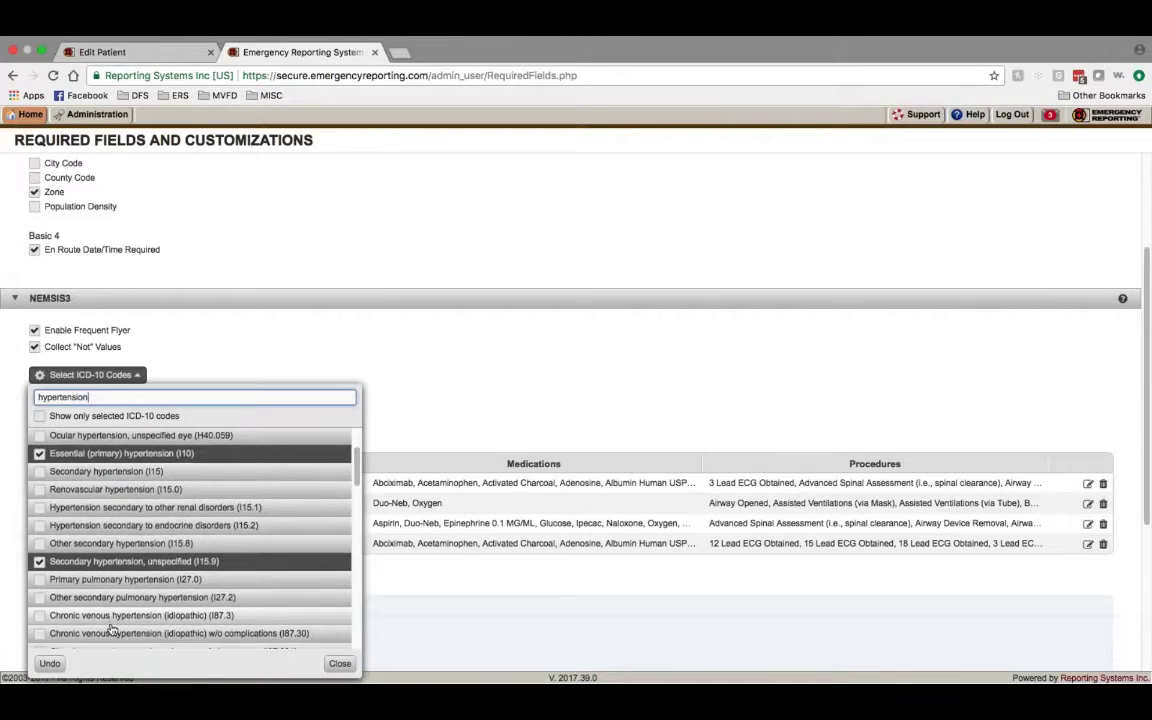
pyautogui.scroll(-10, 112, 628)
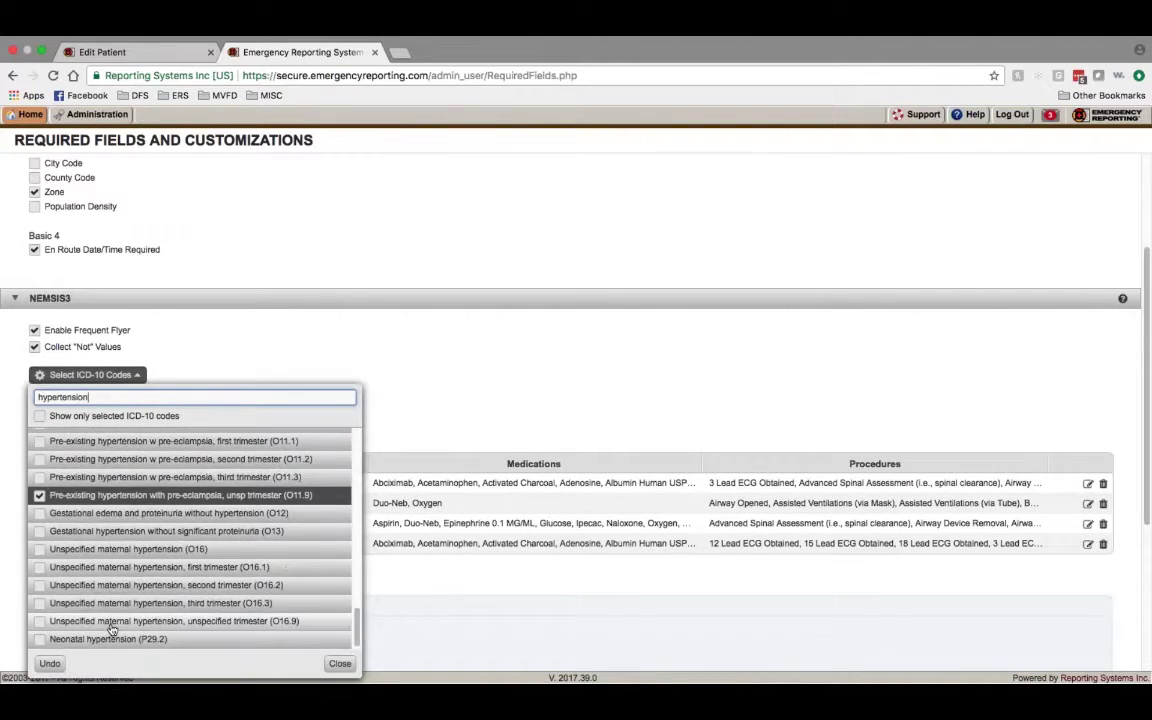
pyautogui.scroll(10, 112, 628)
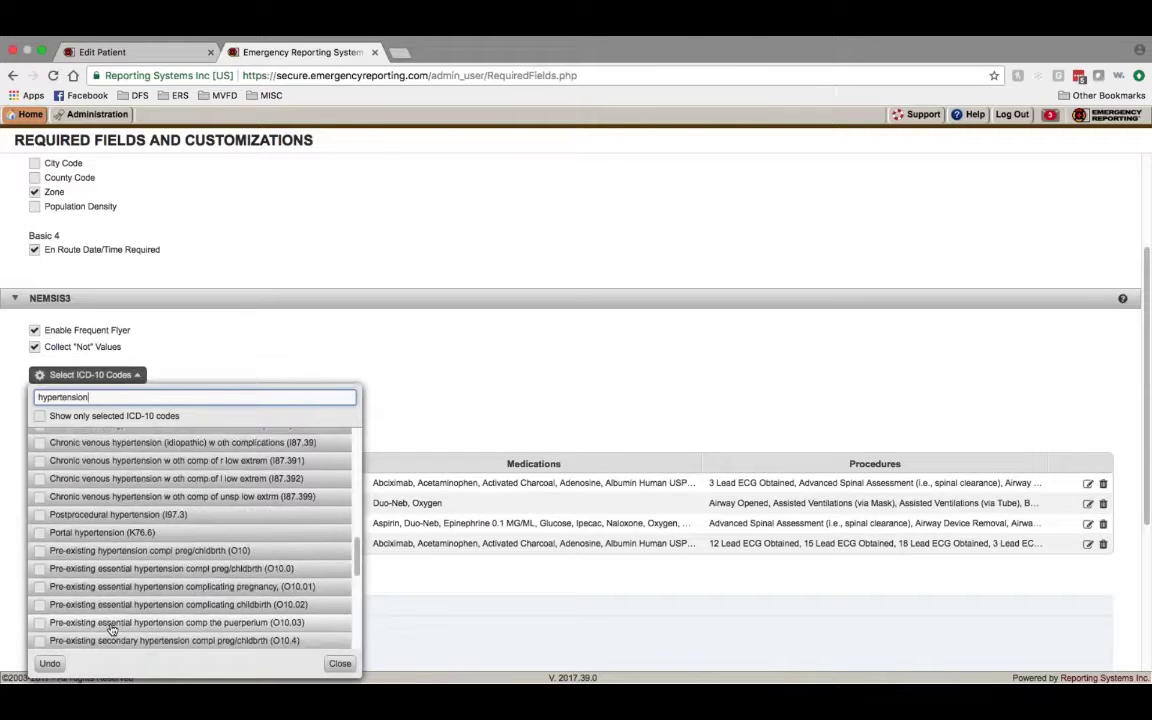
pyautogui.scroll(10, 112, 628)
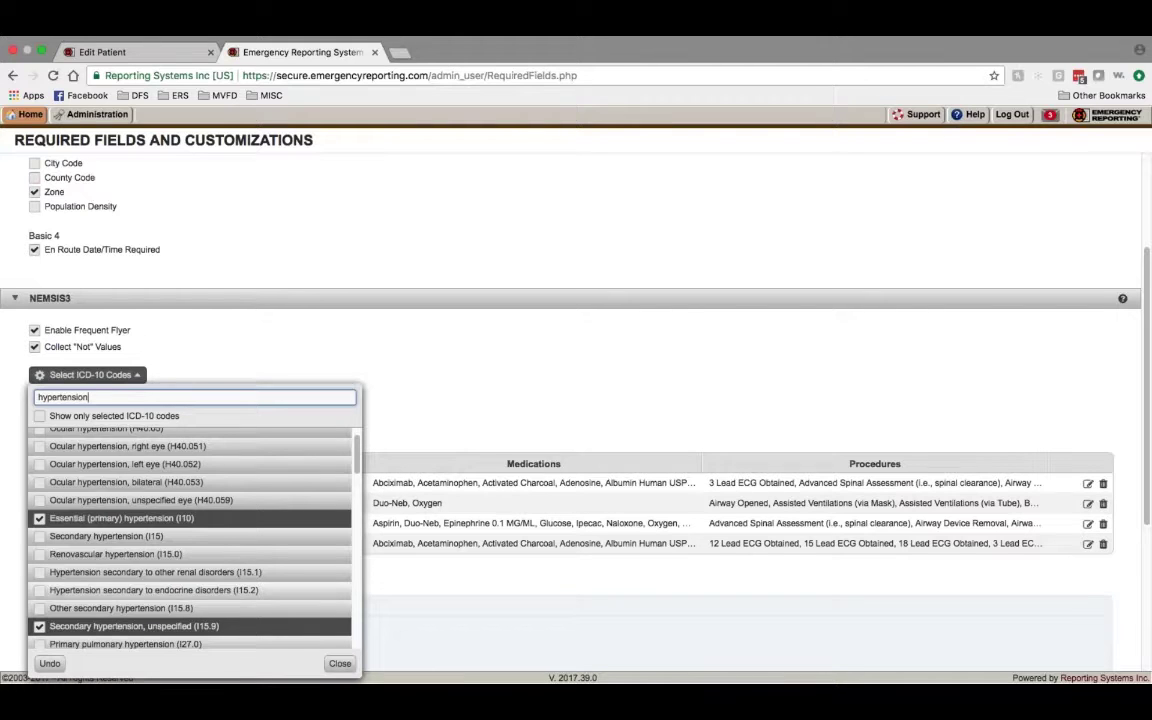
# Step: Return to the patient record, open and close the Medical/Surgical History options without choosing any, and view the Event section's injury fields
pyautogui.click(100, 52)
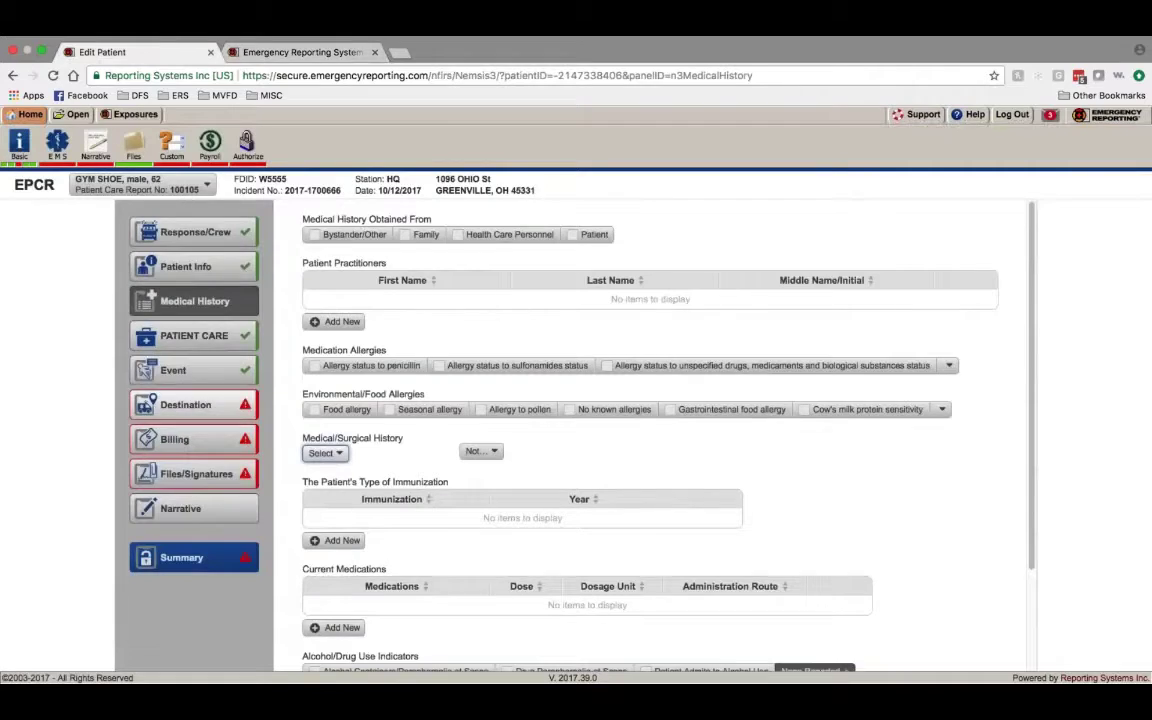
pyautogui.click(325, 453)
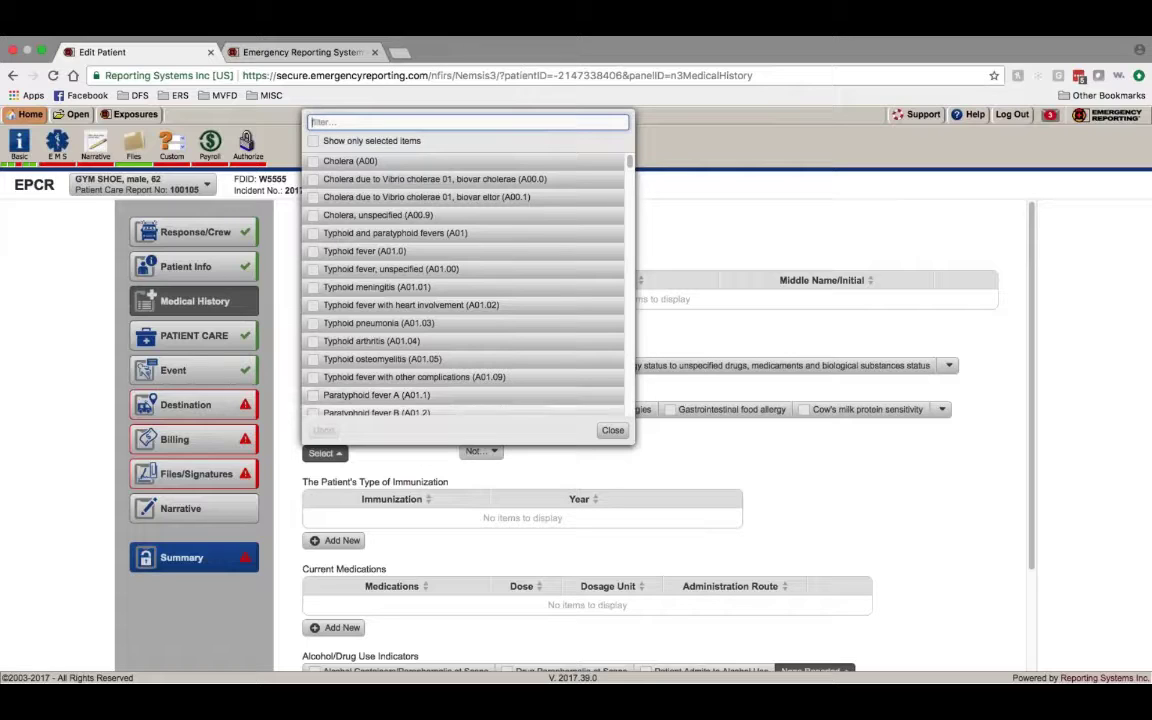
pyautogui.click(384, 466)
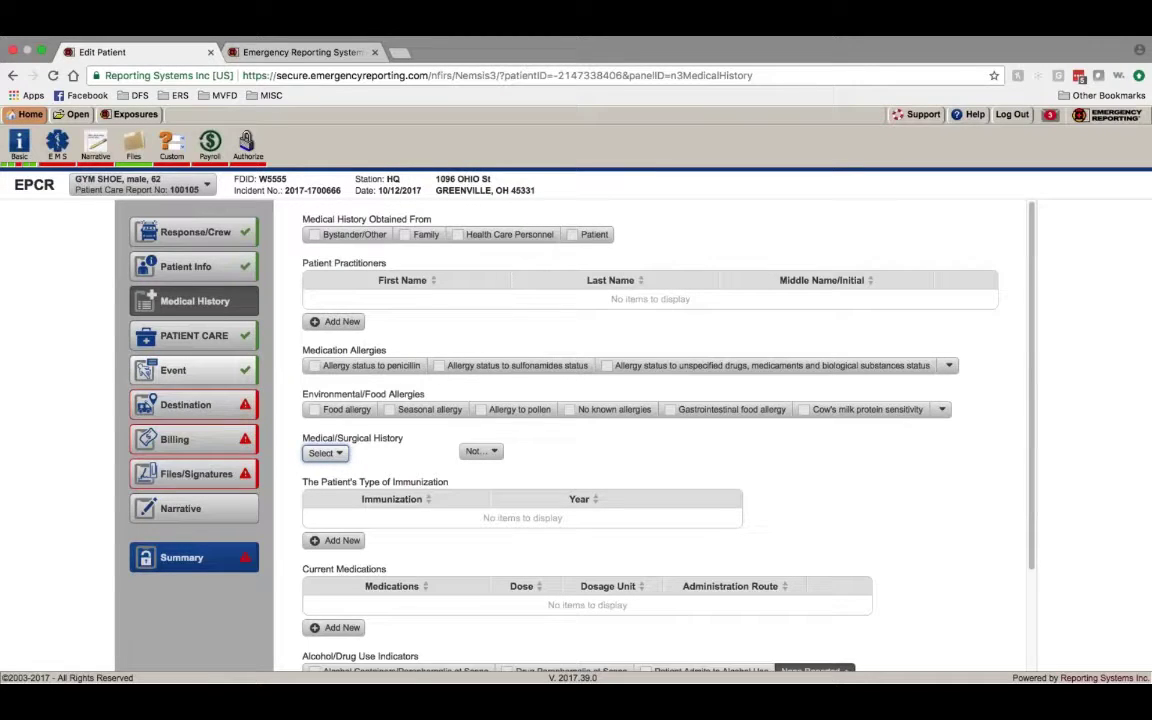
pyautogui.click(243, 383)
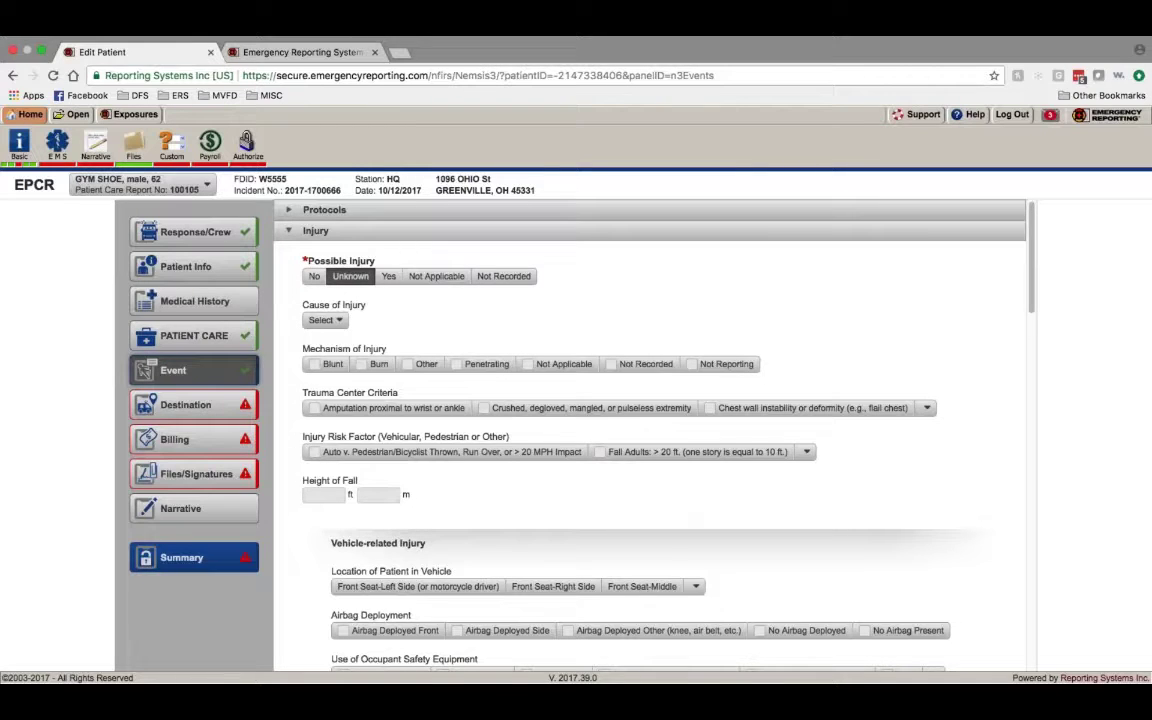
pyautogui.click(351, 276)
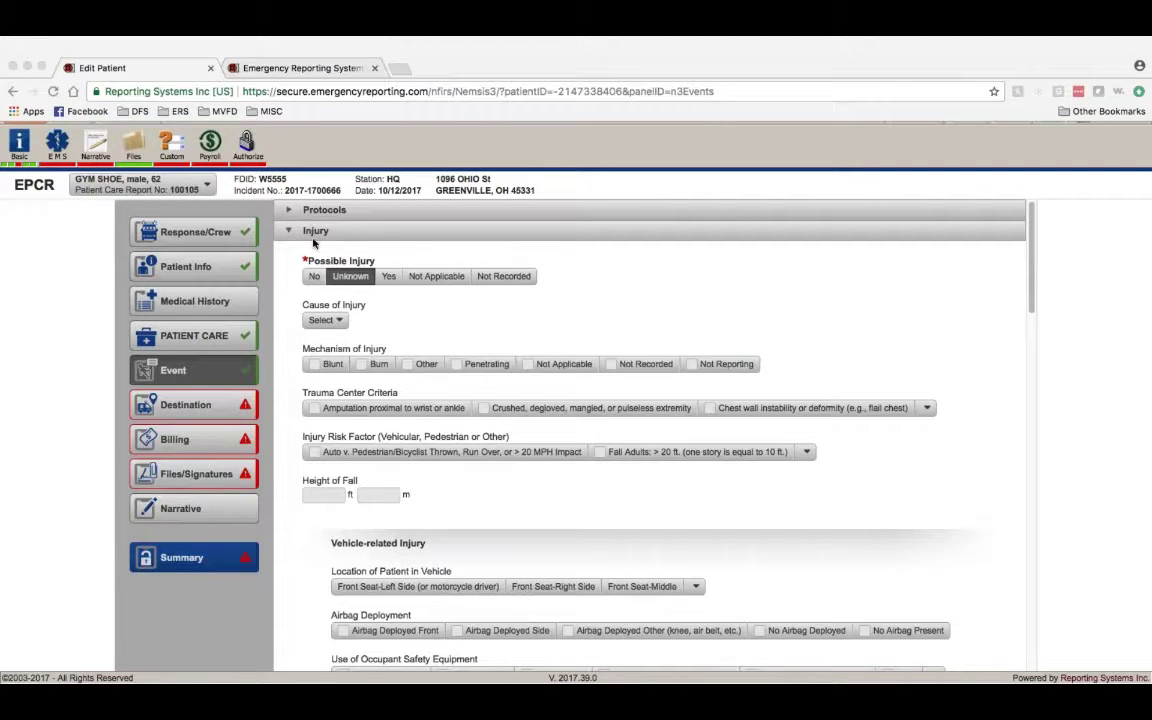
# Step: Set Possible Injury to Yes and choose "Fall (on) (from) unspecified stairs and steps" as the Cause of Injury
pyautogui.click(389, 277)
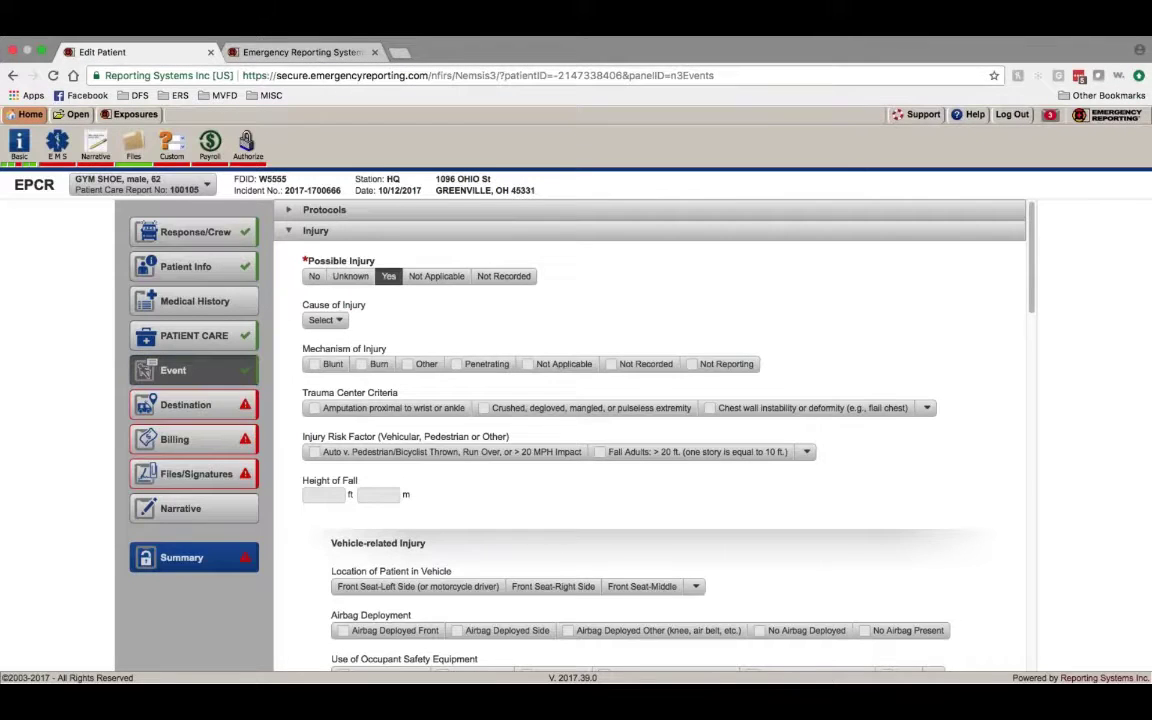
pyautogui.click(322, 320)
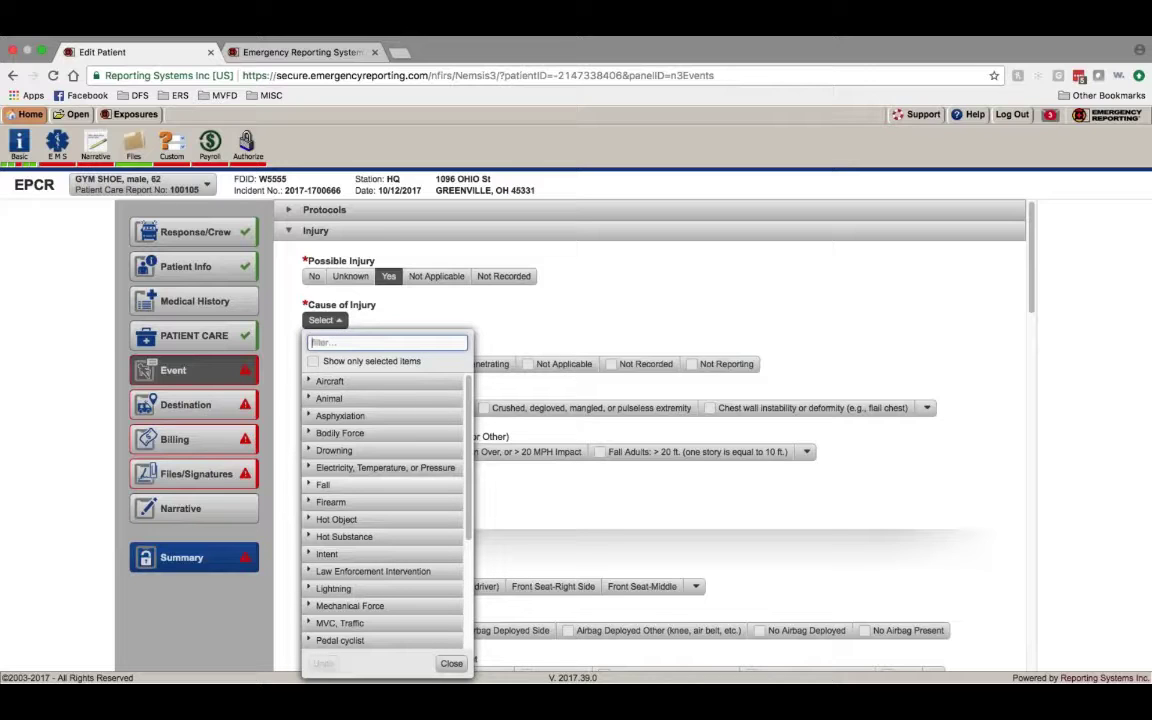
pyautogui.click(309, 486)
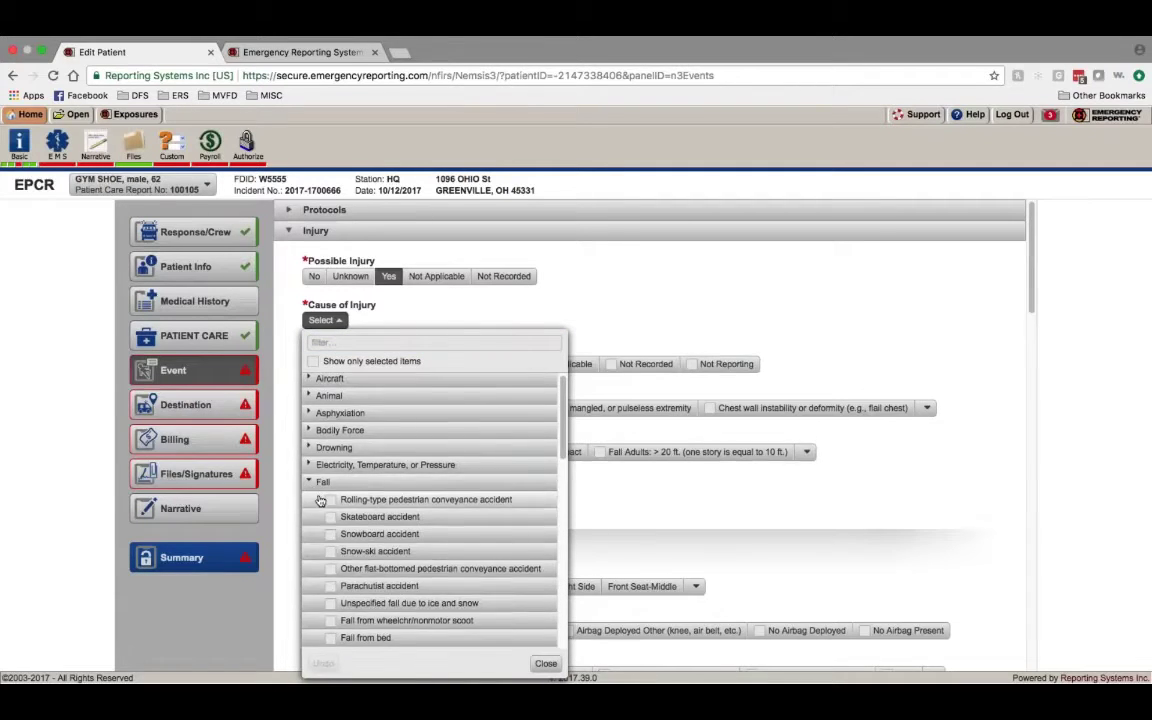
pyautogui.scroll(-5, 320, 497)
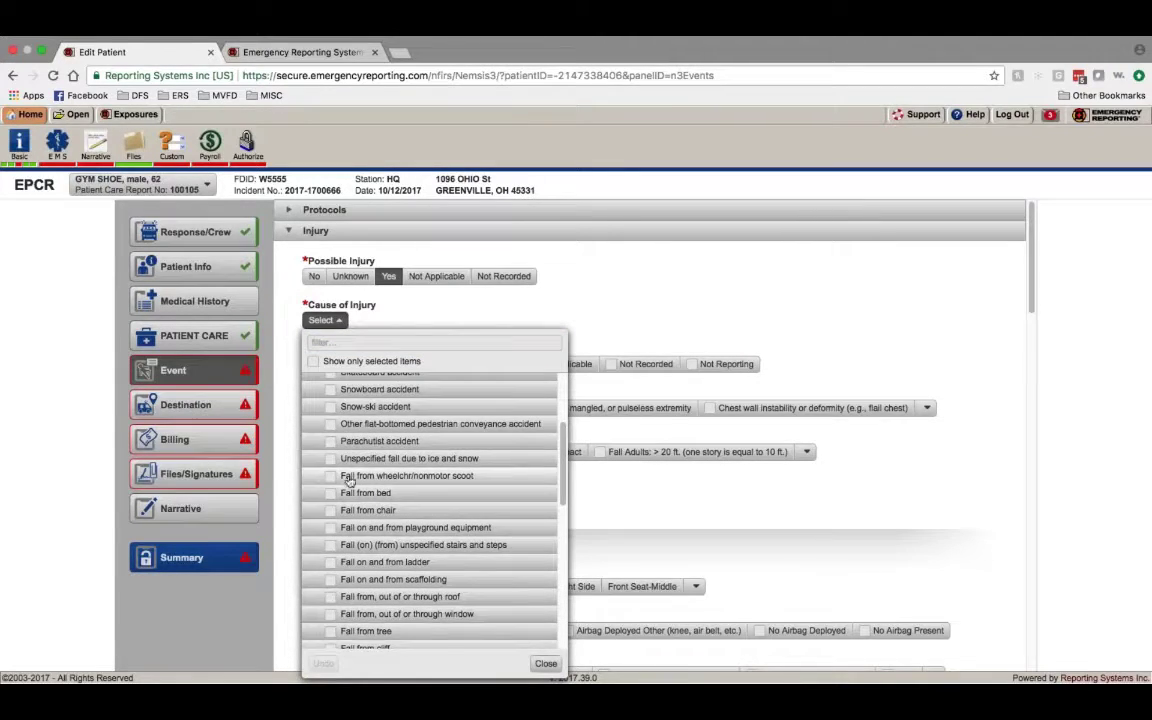
pyautogui.scroll(-2, 325, 505)
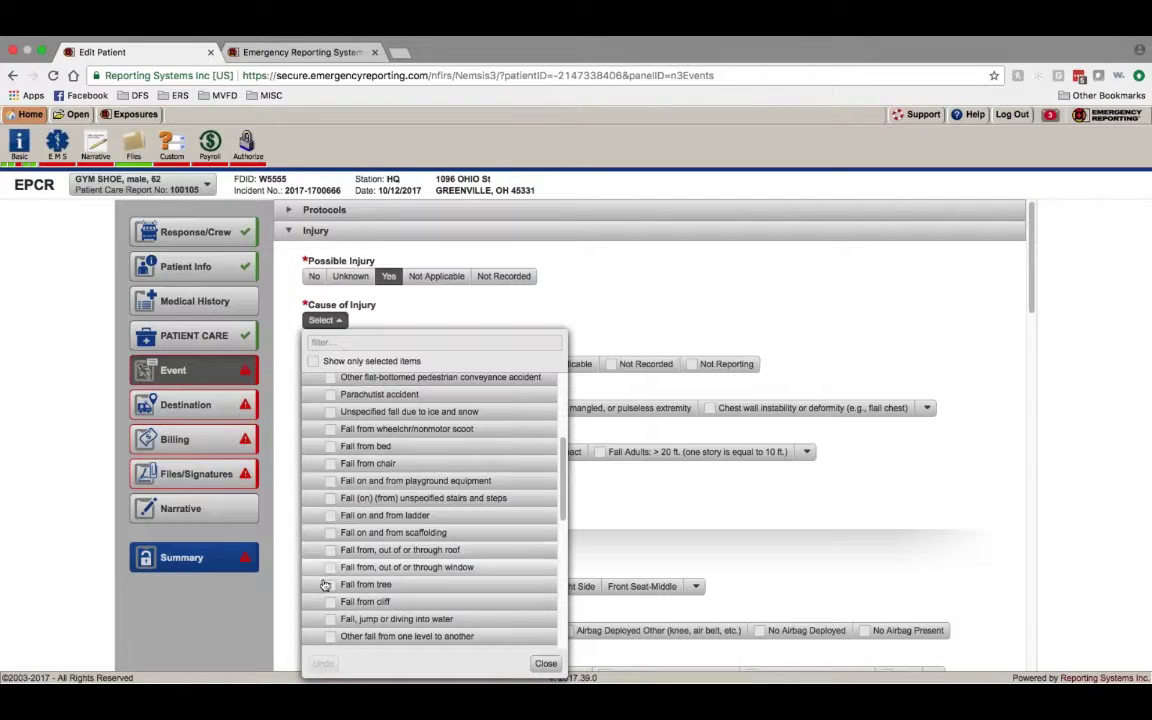
pyautogui.scroll(-1, 327, 583)
pyautogui.scroll(-3, 325, 590)
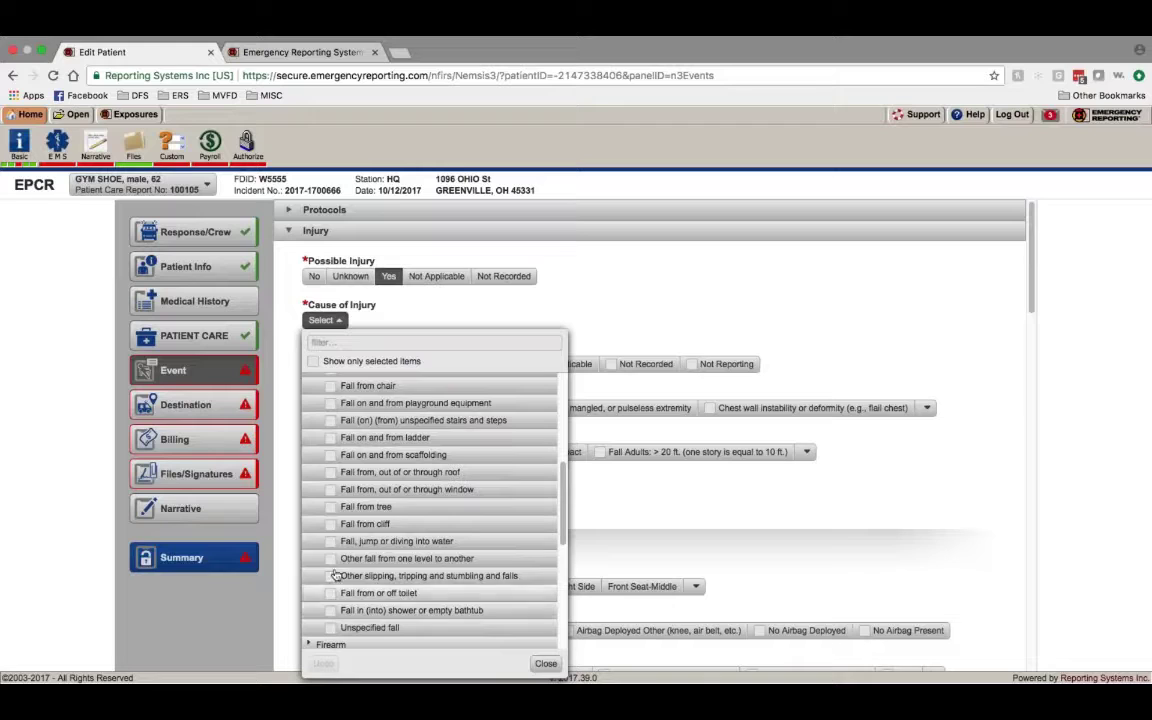
pyautogui.click(331, 421)
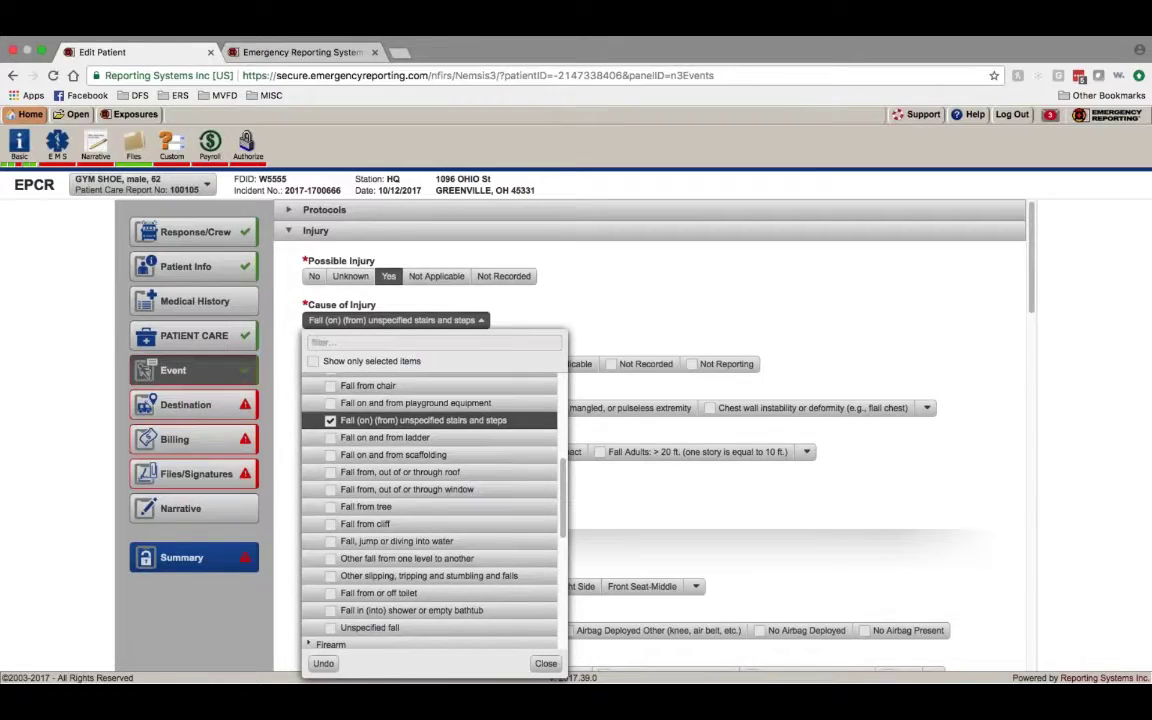
pyautogui.click(414, 318)
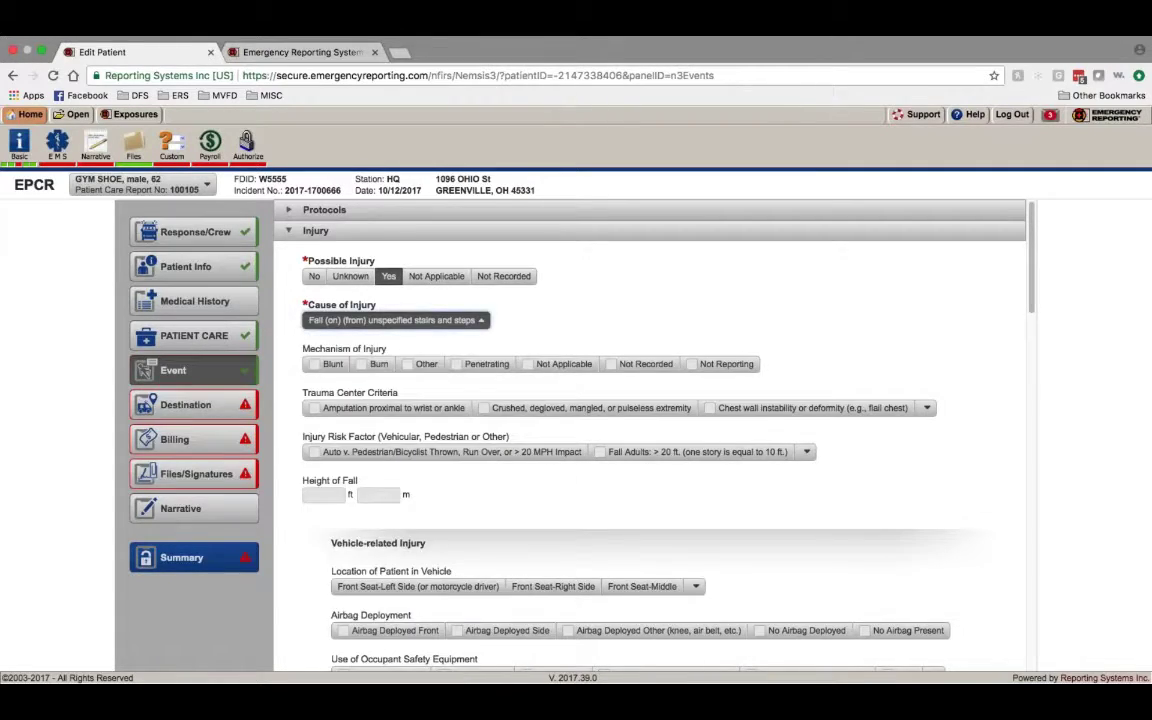
# Step: Mark Blunt as the Mechanism of Injury and set the Height of Fall to 12 ft, leaving the trauma and risk factor options unselected
pyautogui.click(330, 364)
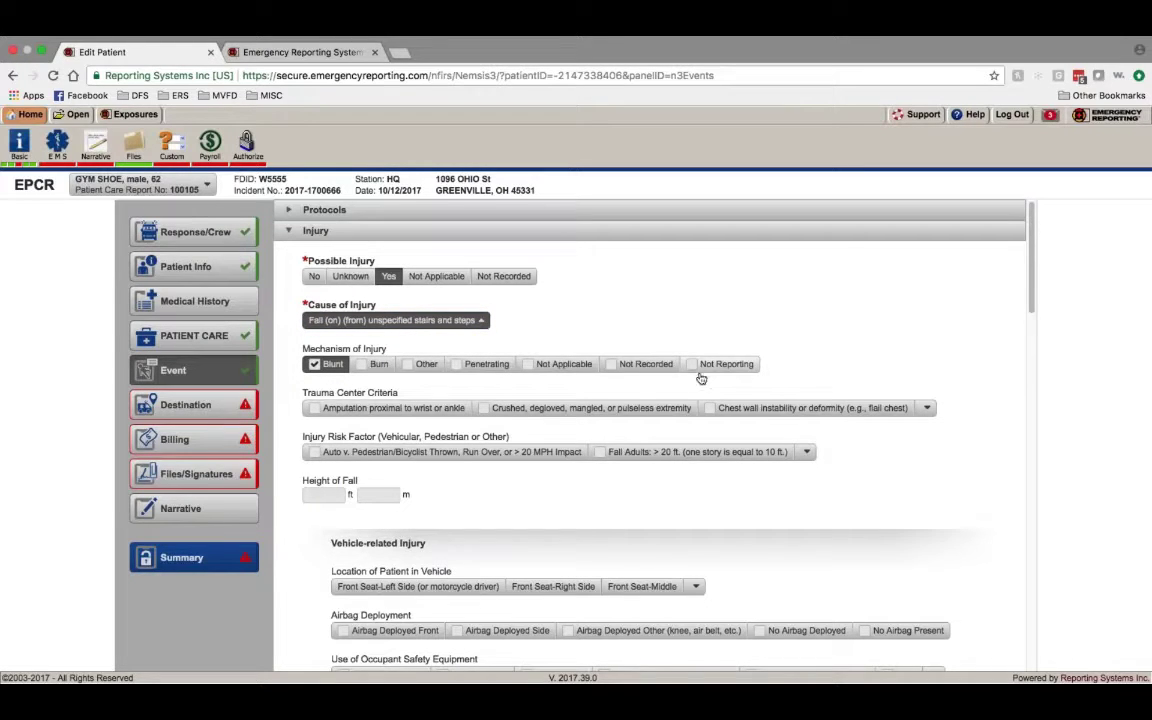
pyautogui.click(926, 408)
pyautogui.click(824, 337)
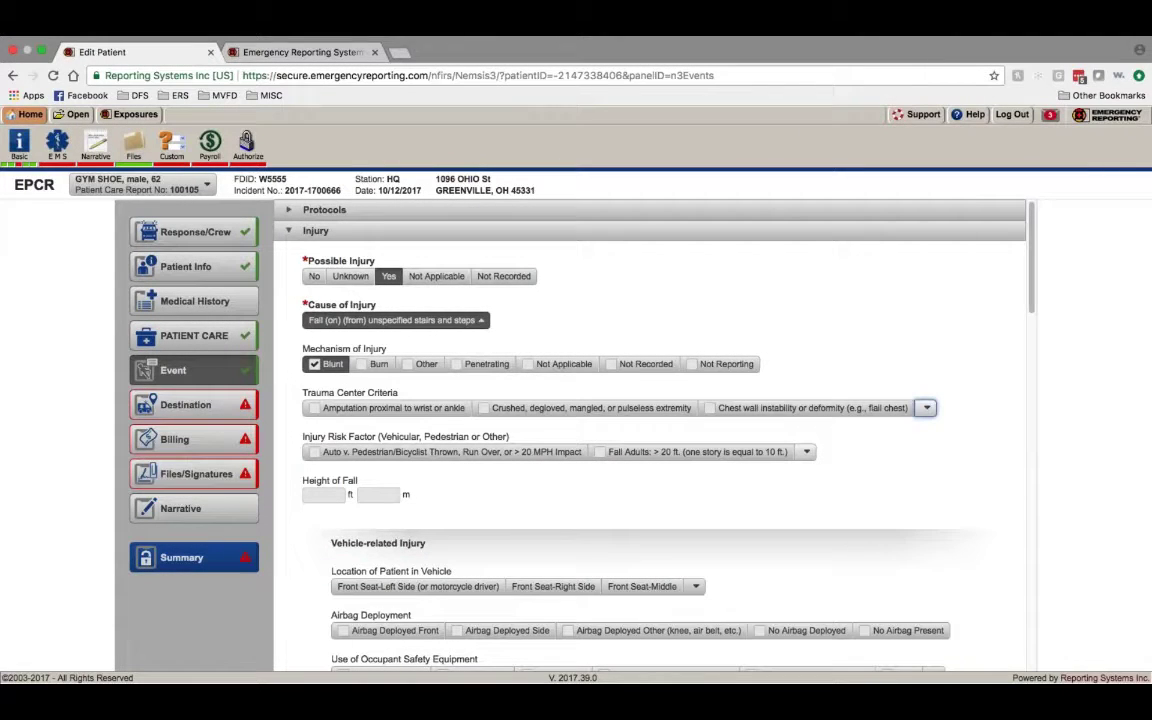
pyautogui.click(806, 452)
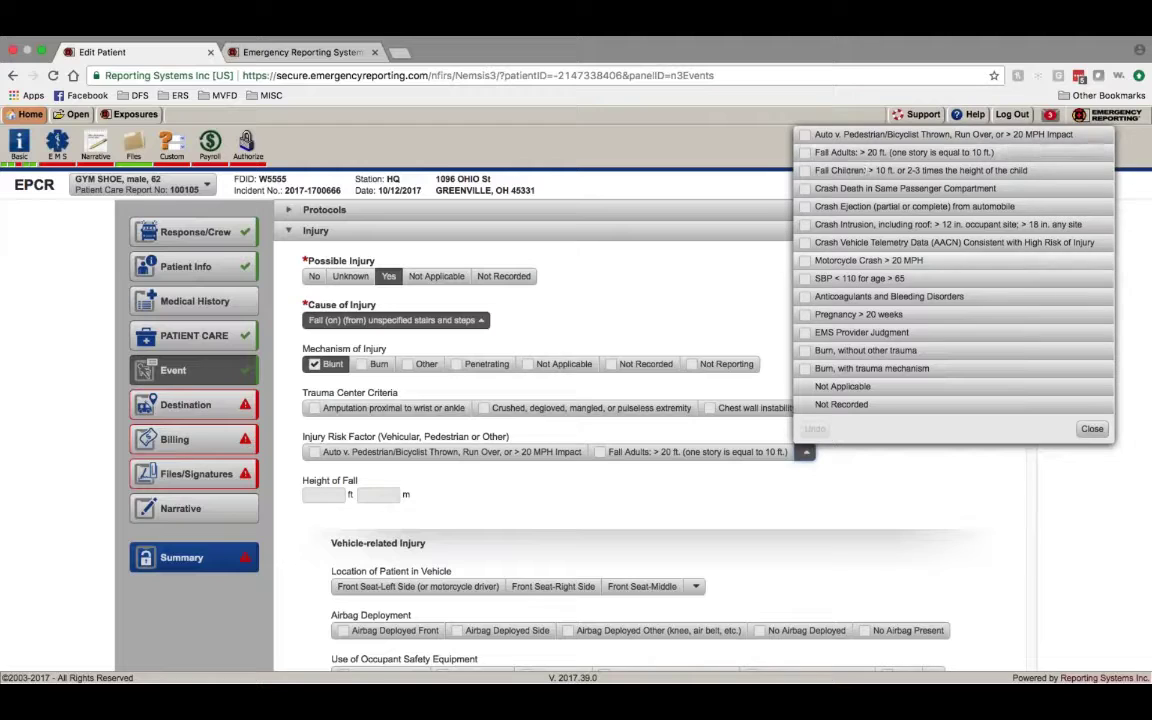
pyautogui.click(611, 260)
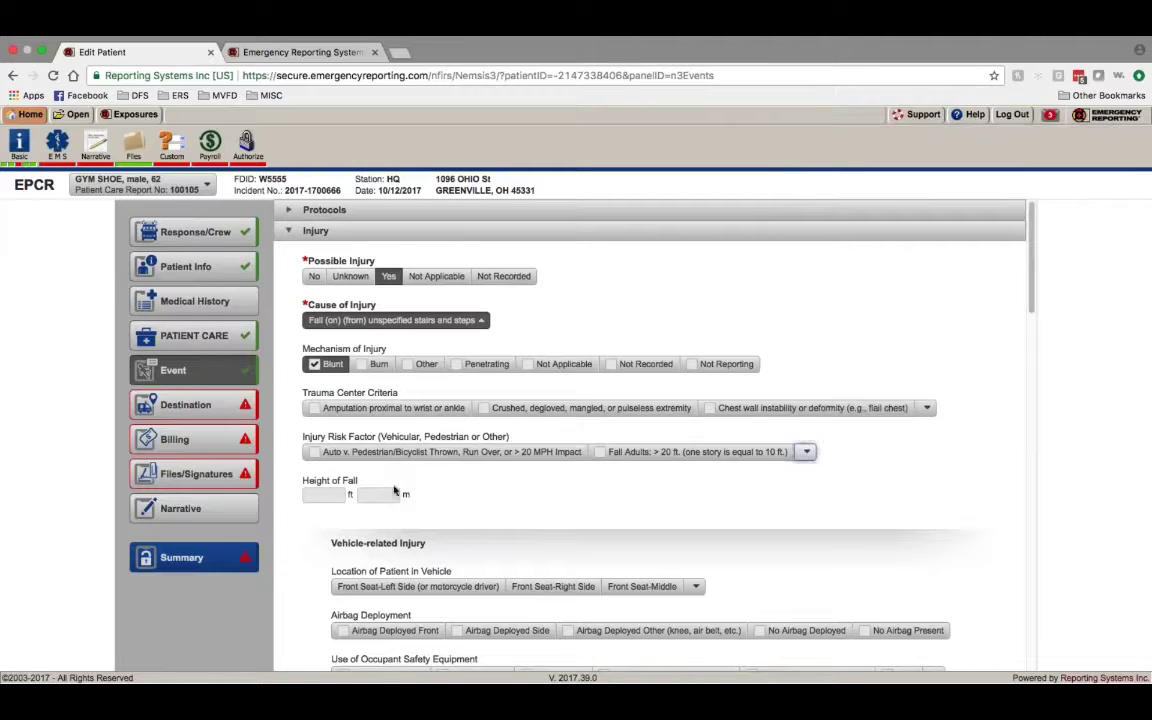
pyautogui.click(323, 494)
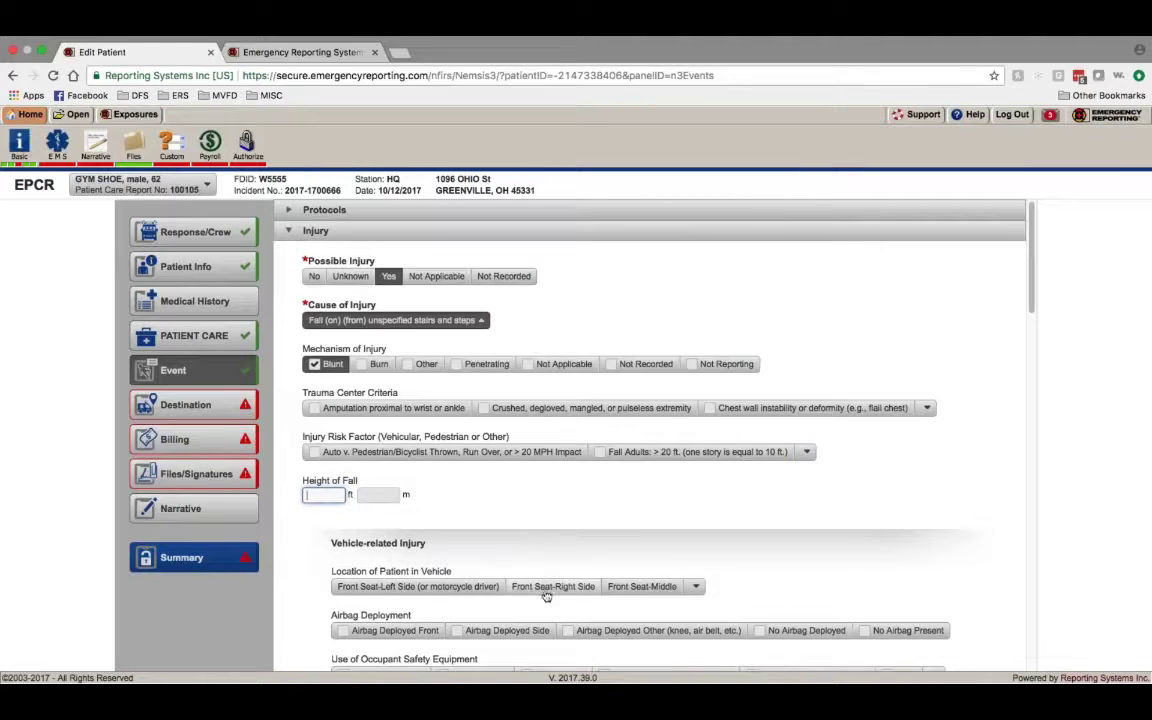
pyautogui.write('12')
# Step: Examine the Vehicle-related Injury and Automatic Collision Notification fields without filling them in, and collapse the Injury section
pyautogui.scroll(-3, 604, 489)
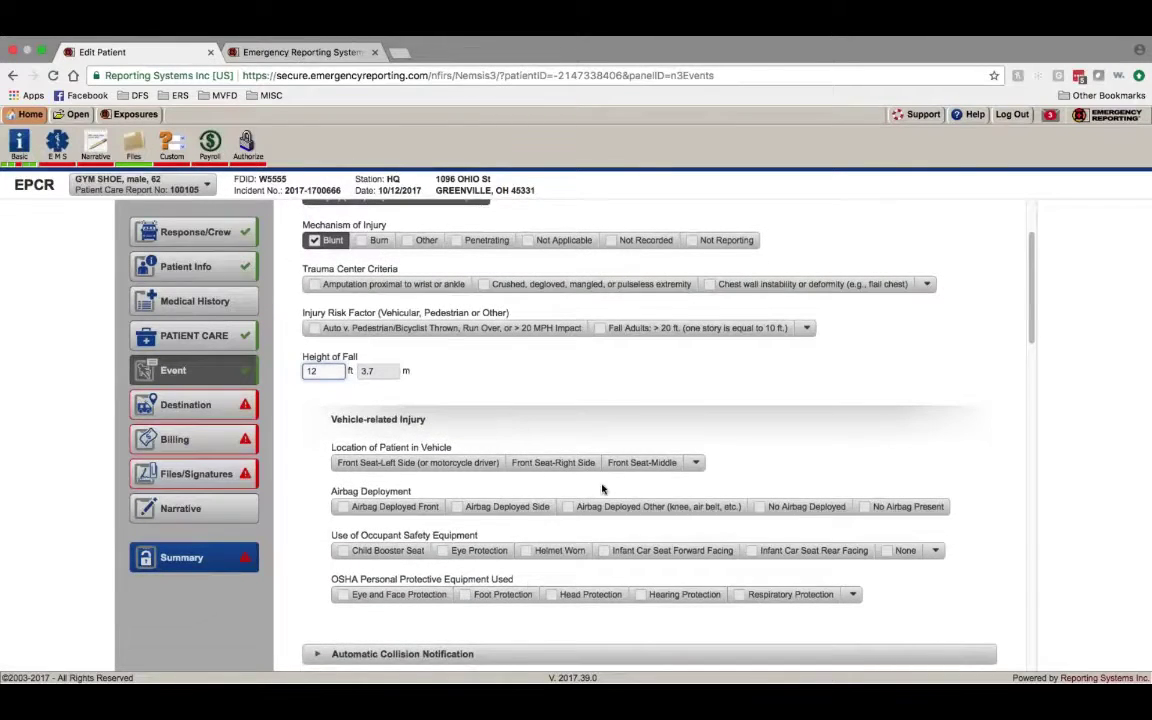
pyautogui.scroll(-1, 669, 443)
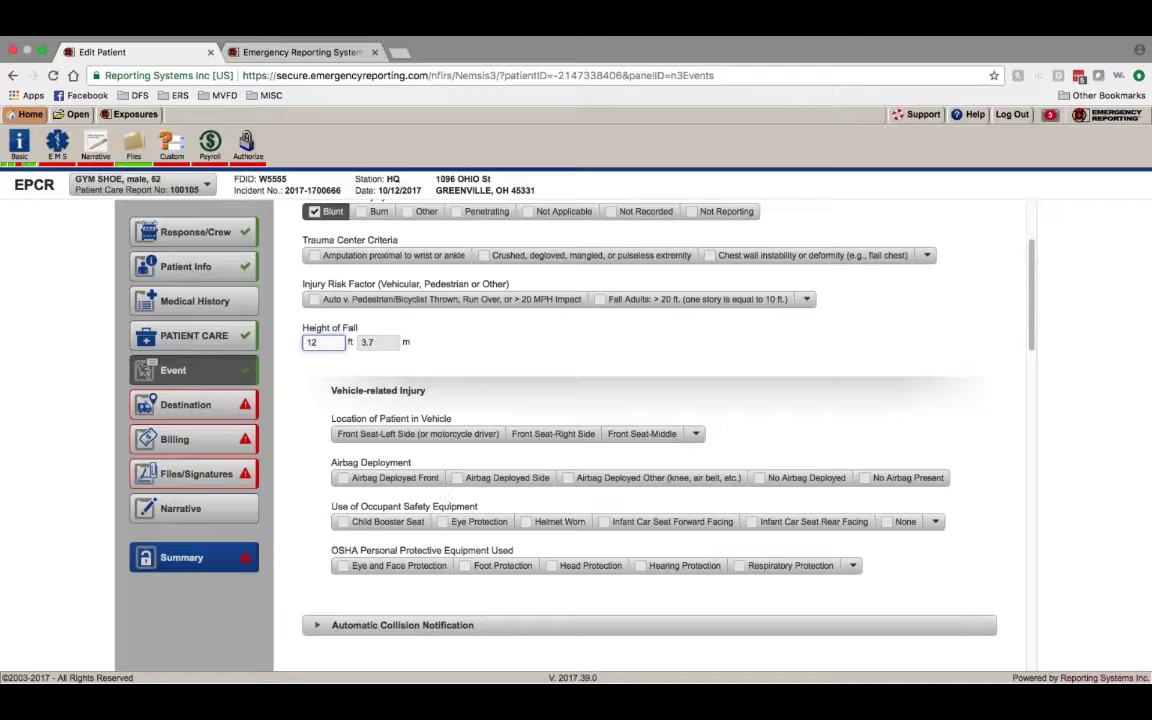
pyautogui.scroll(-3, 500, 470)
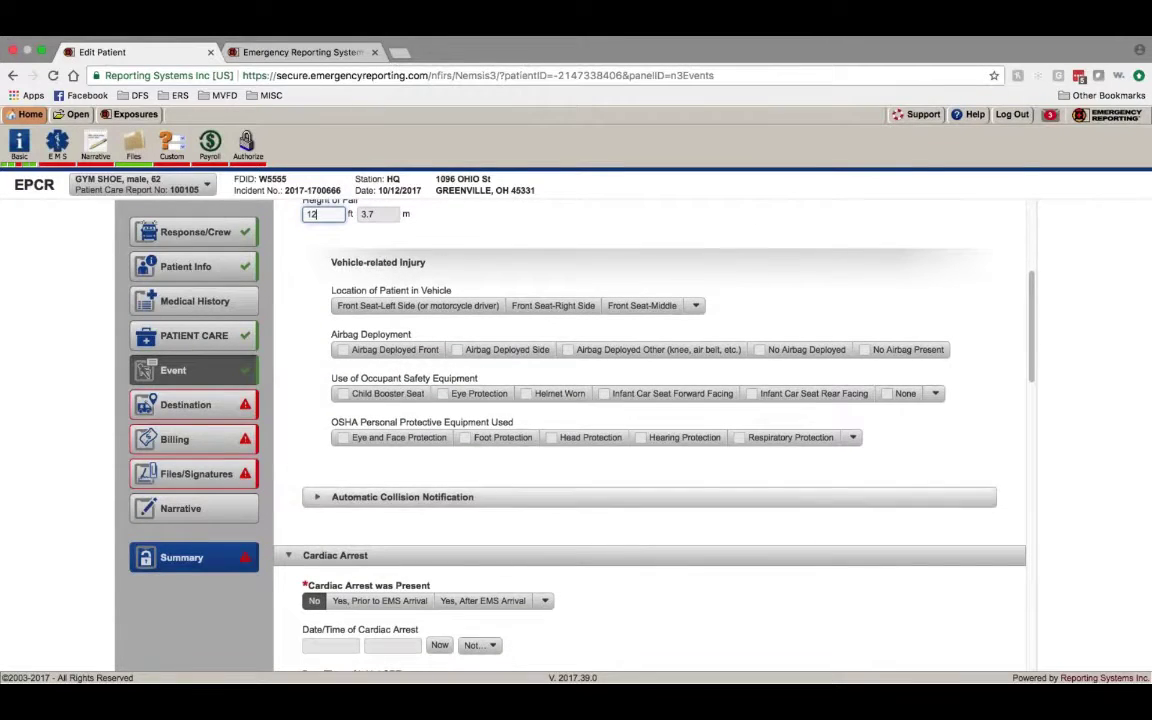
pyautogui.click(318, 496)
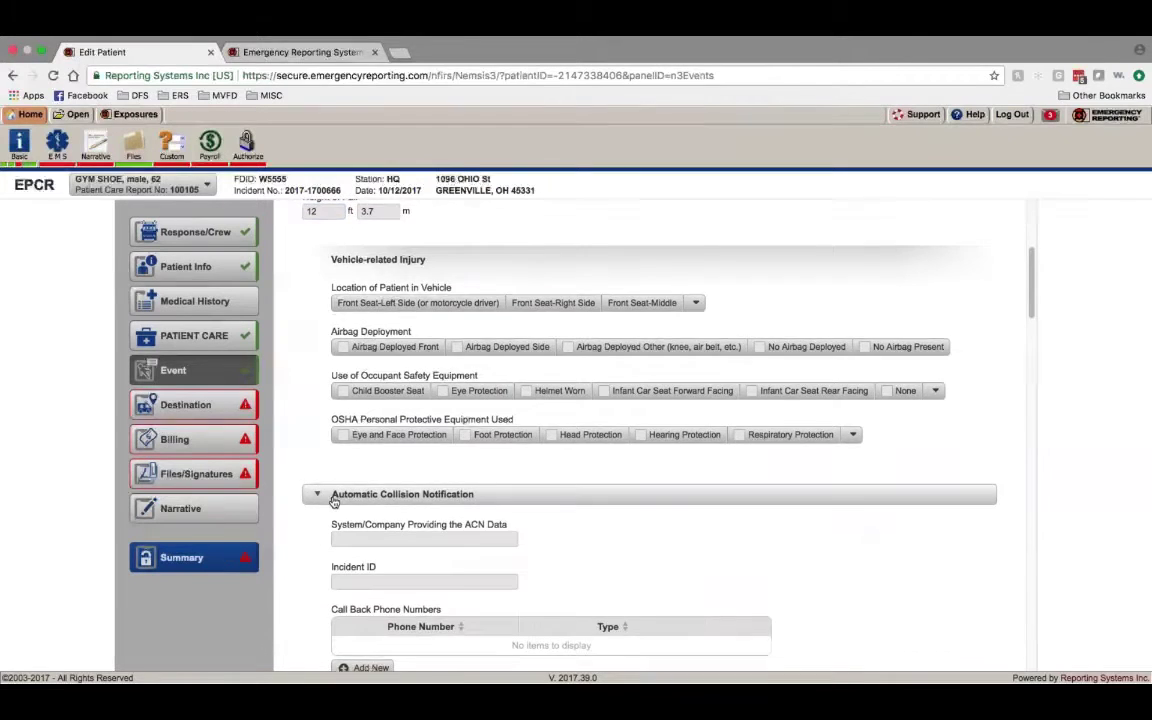
pyautogui.scroll(-8, 335, 502)
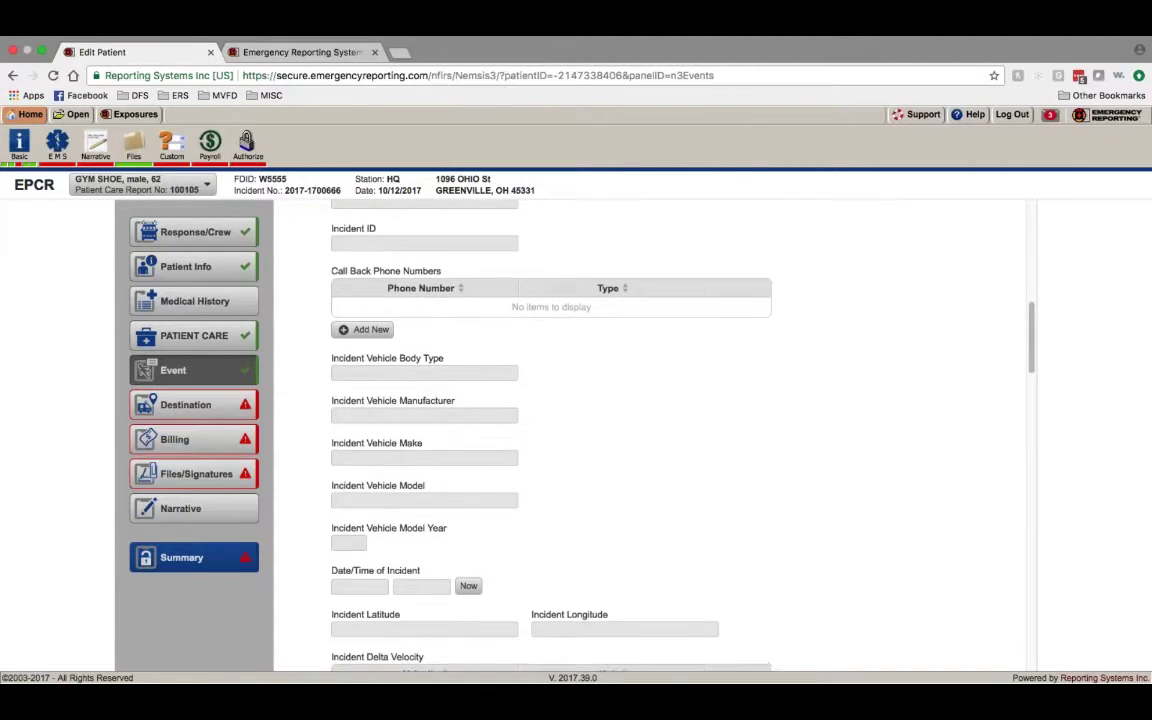
pyautogui.scroll(3, 650, 435)
pyautogui.scroll(-1, 650, 435)
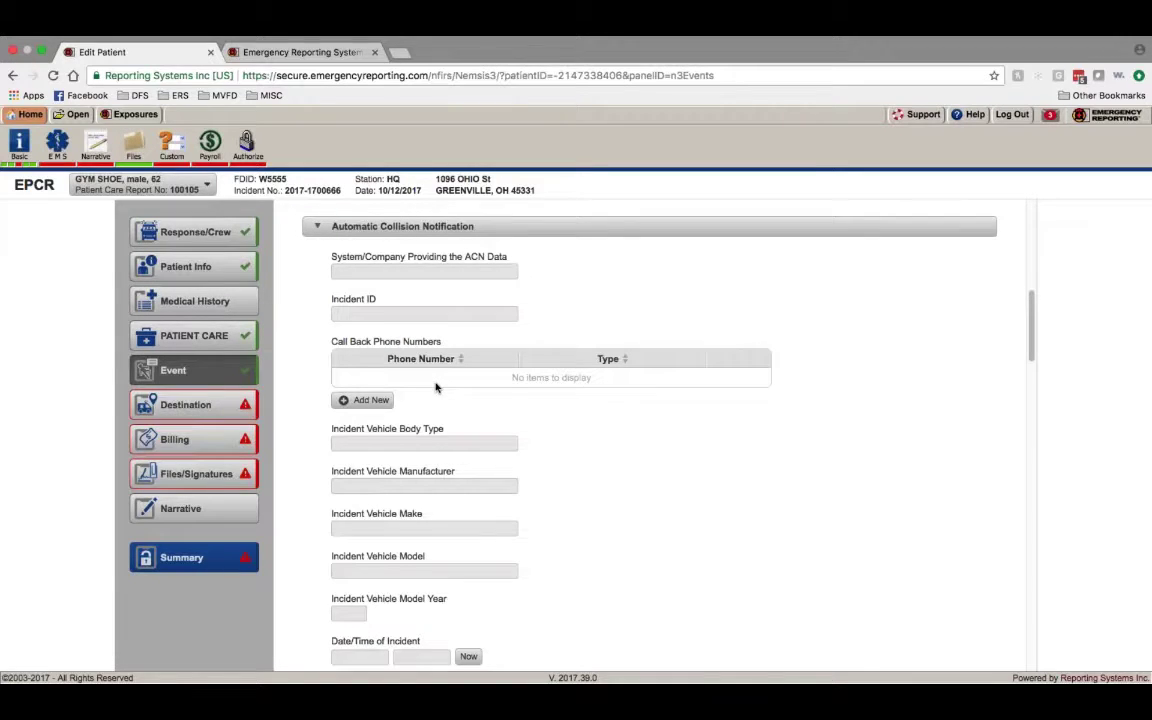
pyautogui.scroll(-5, 504, 386)
pyautogui.scroll(-15, 650, 430)
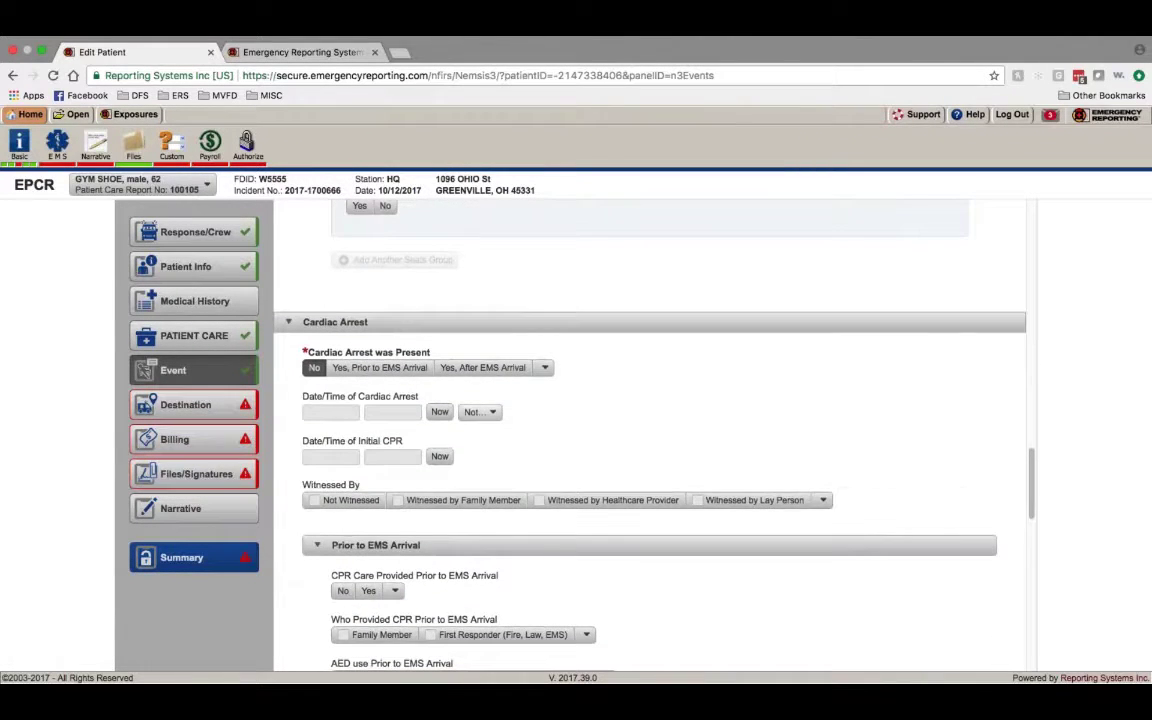
pyautogui.scroll(20, 499, 414)
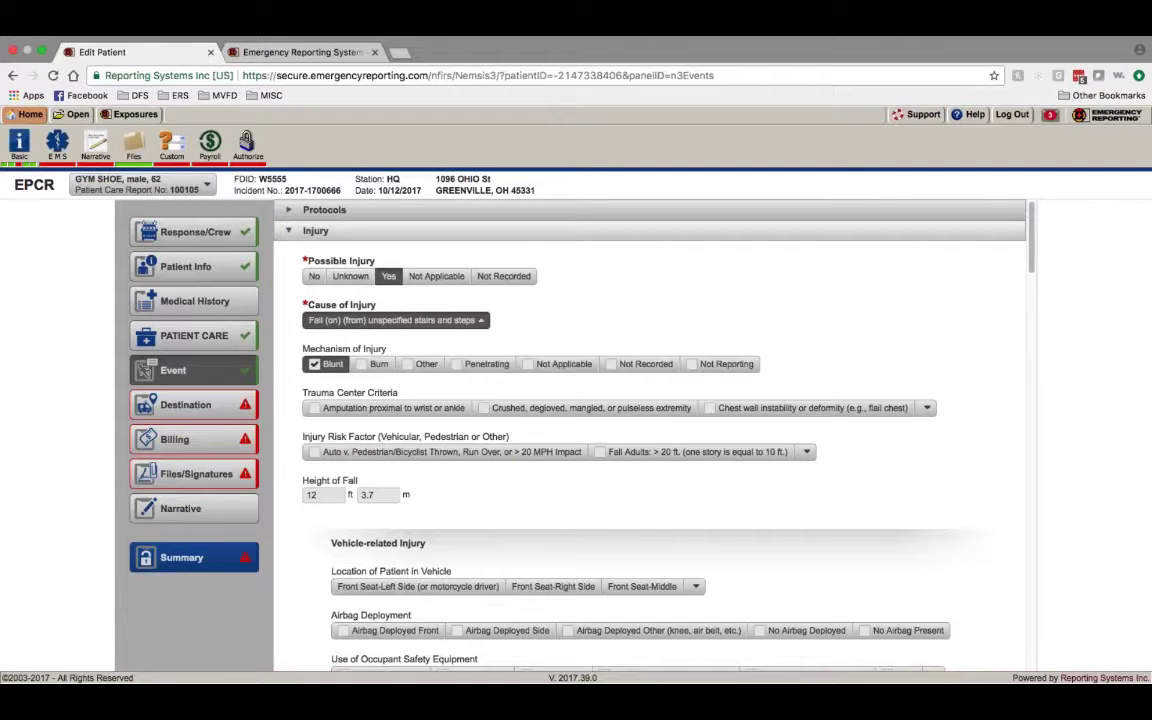
pyautogui.click(289, 232)
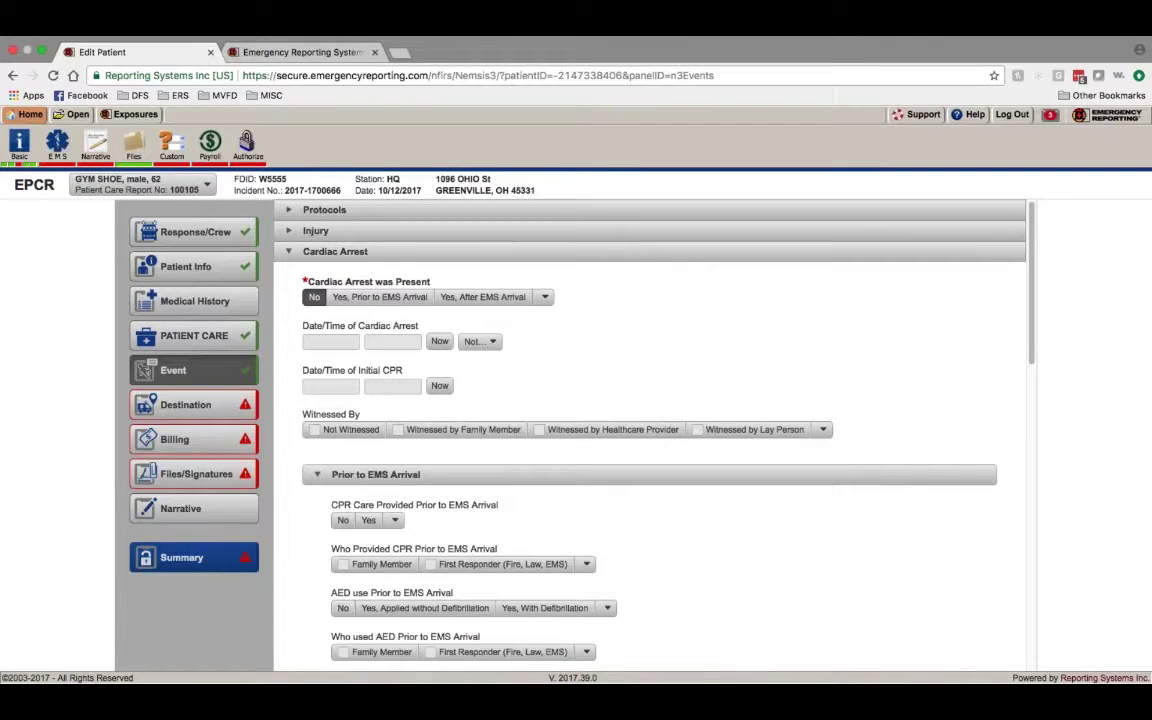
# Step: Try "Yes, Prior to EMS Arrival" for Cardiac Arrest was Present, review which fields become required, and set it back to No
pyautogui.scroll(-2, 522, 376)
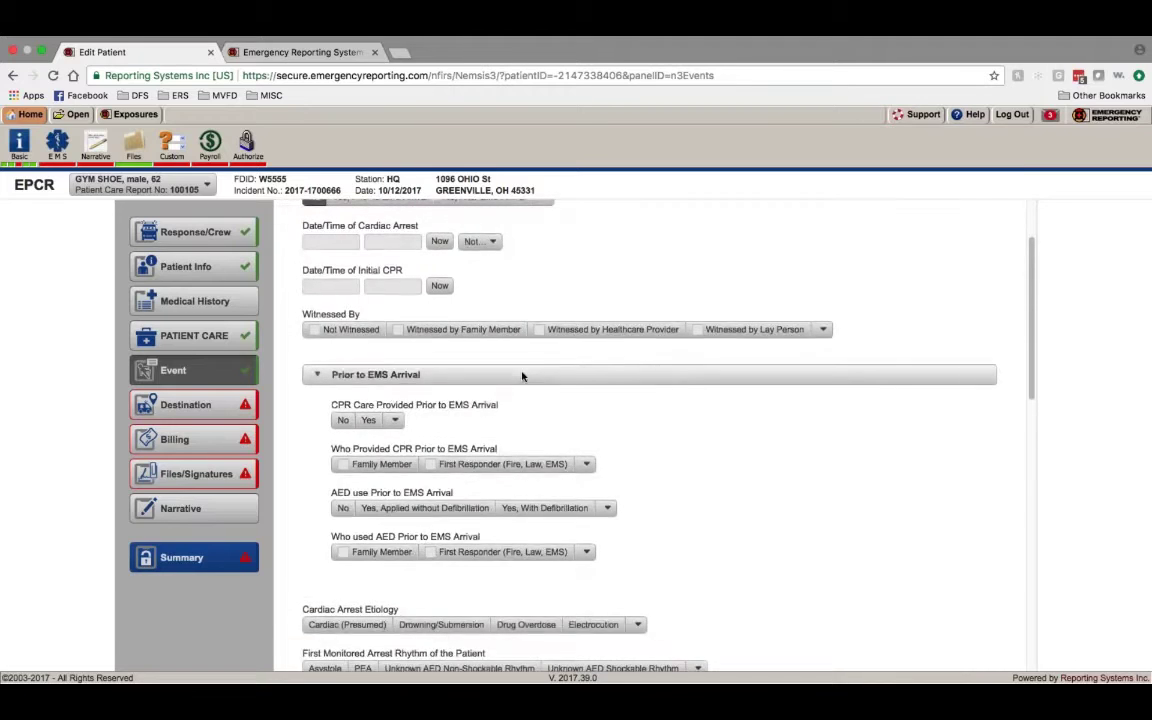
pyautogui.scroll(1, 522, 376)
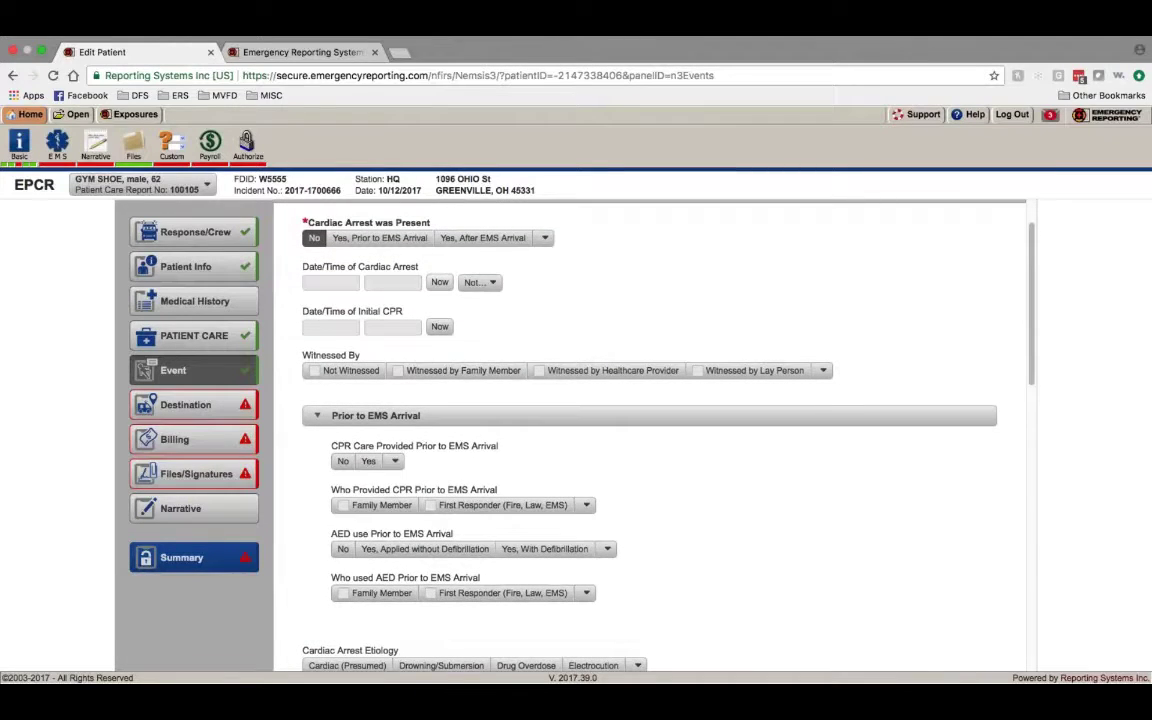
pyautogui.click(380, 238)
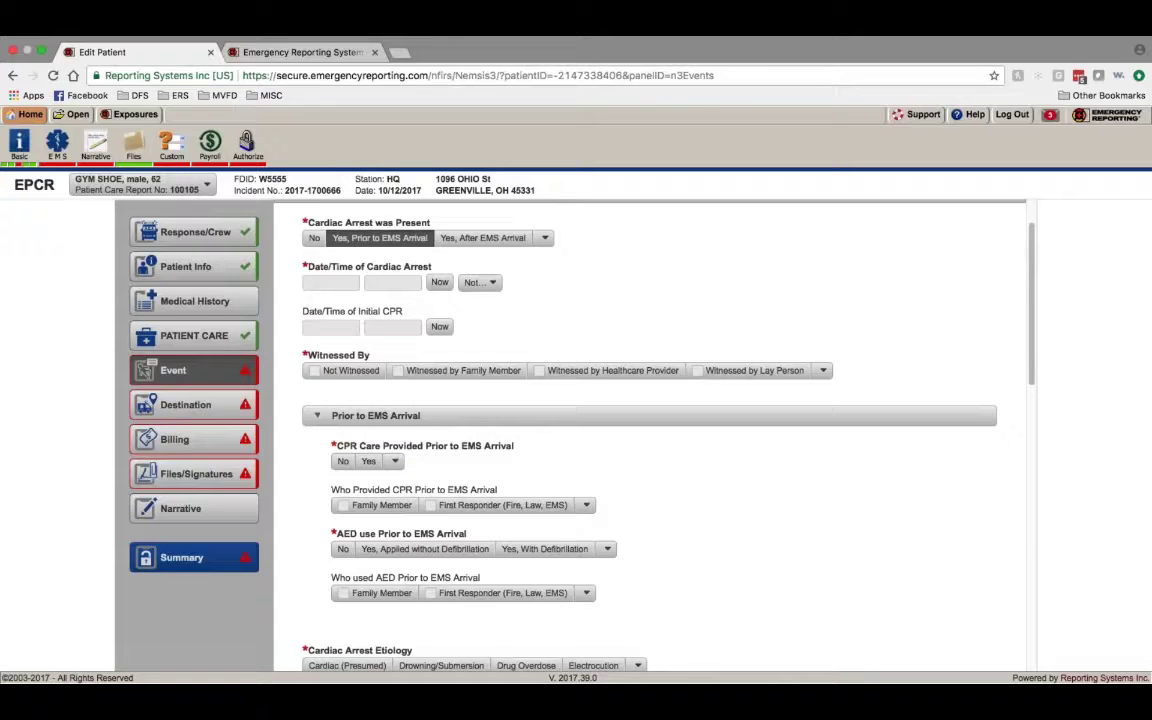
pyautogui.scroll(-4, 650, 430)
pyautogui.scroll(-1, 650, 430)
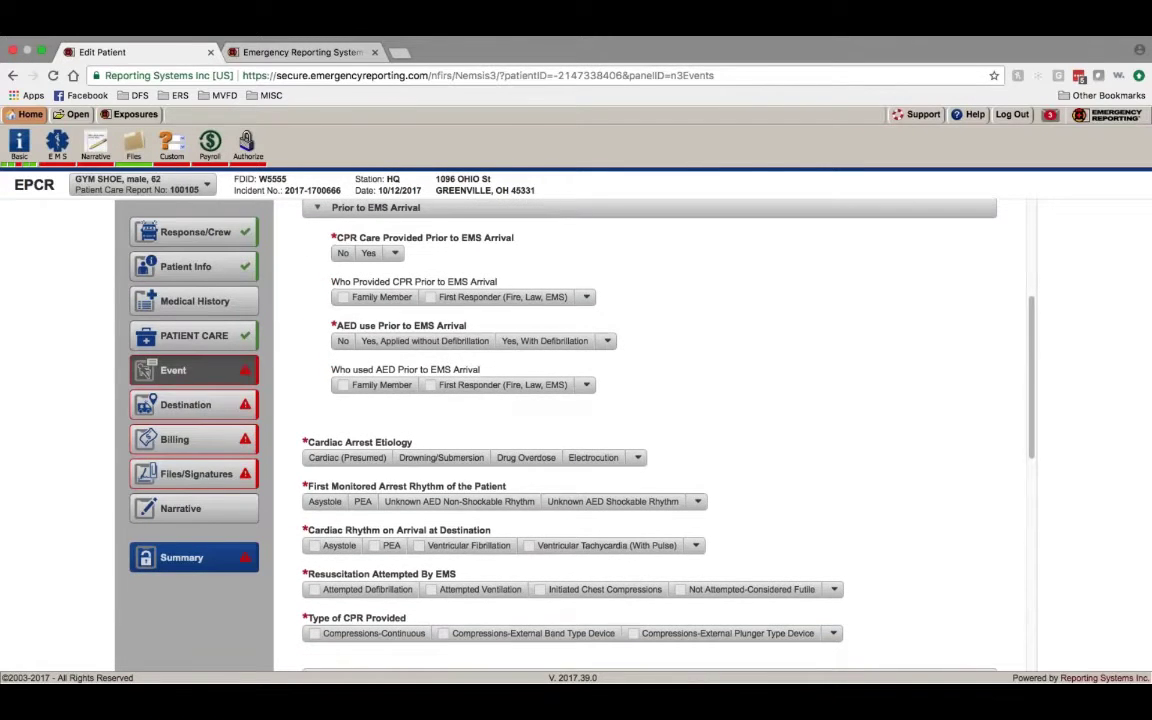
pyautogui.scroll(-15, 431, 482)
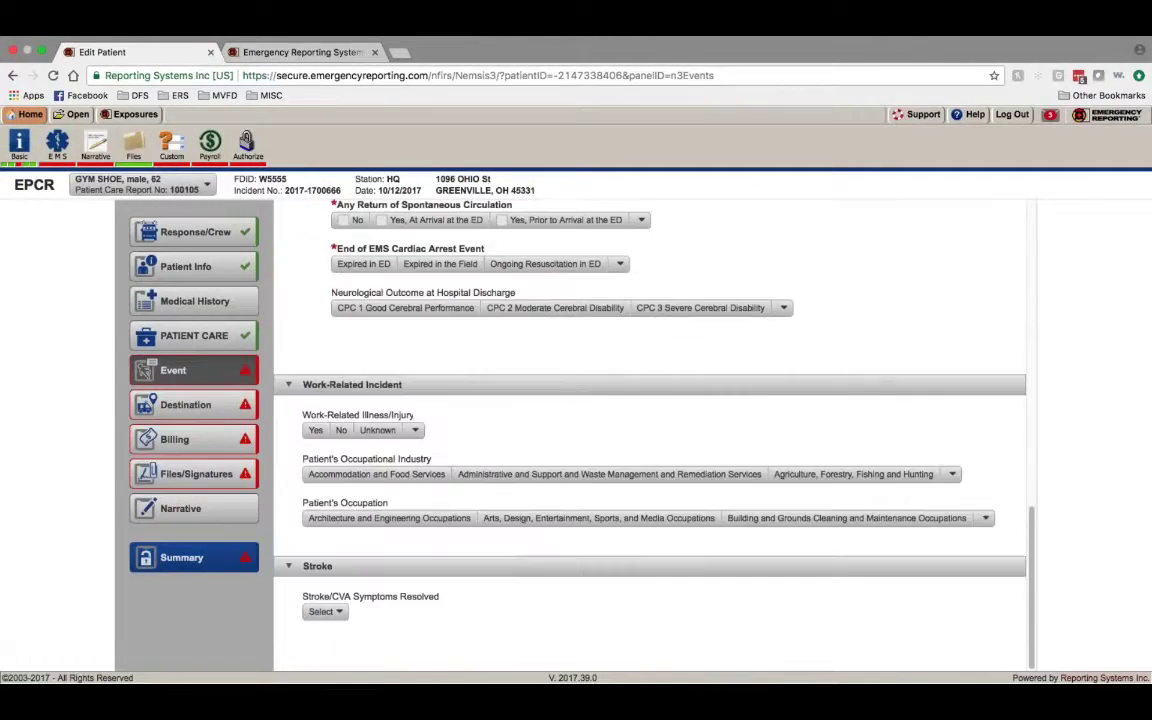
pyautogui.scroll(20, 650, 430)
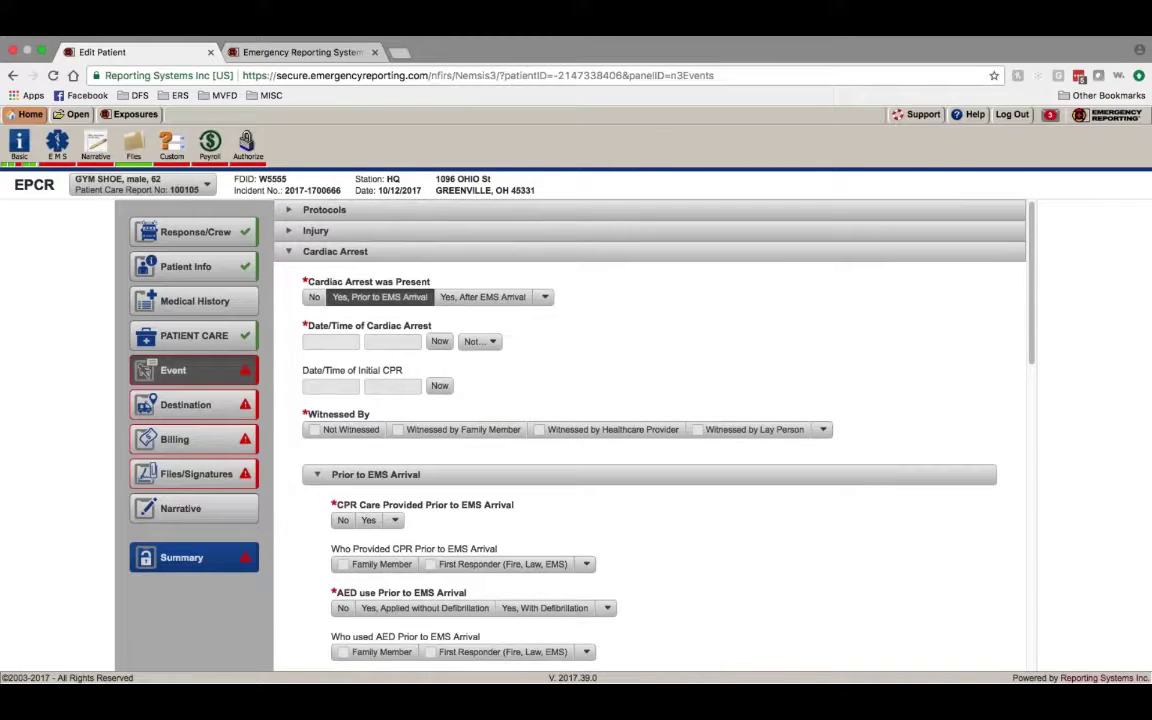
pyautogui.click(317, 300)
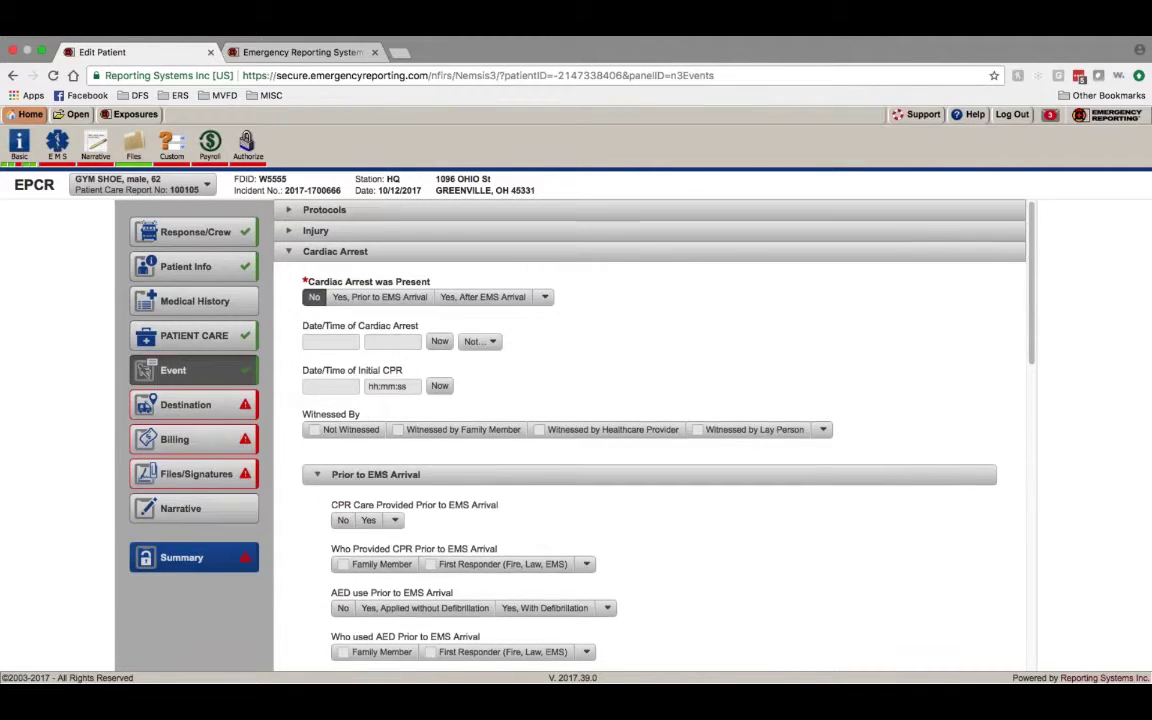
# Step: View the Stroke/CVA Symptoms Resolved options at the end of the Event section without choosing any
pyautogui.scroll(-15, 650, 430)
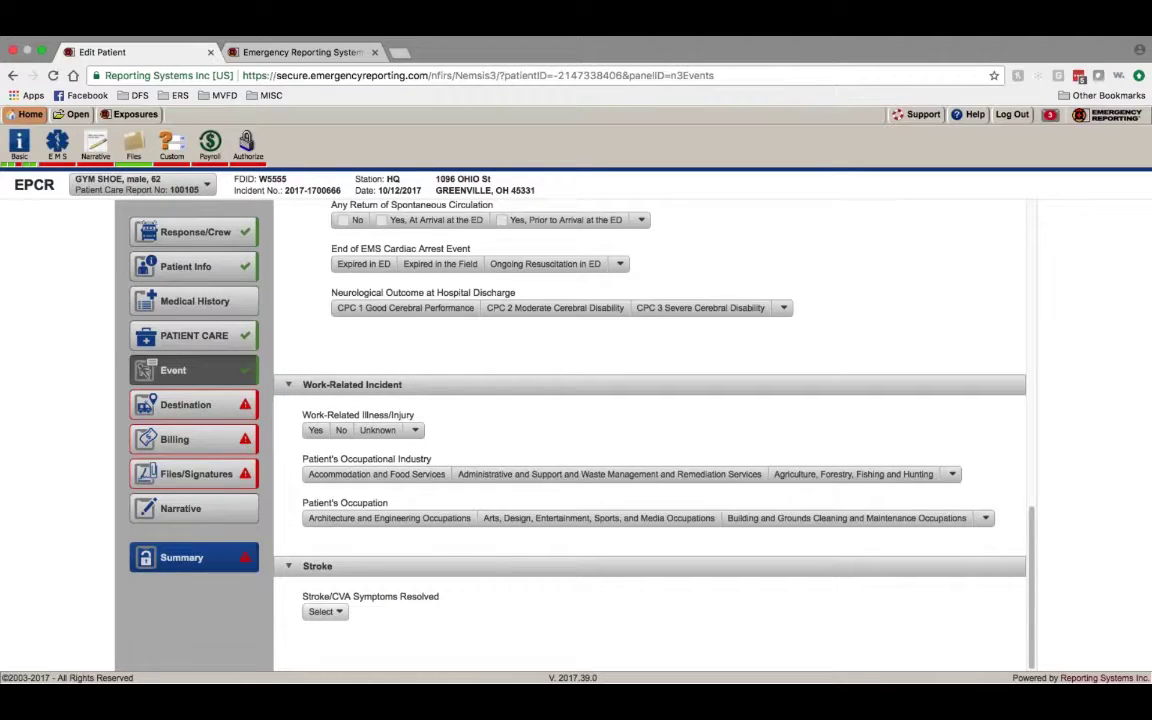
pyautogui.click(318, 611)
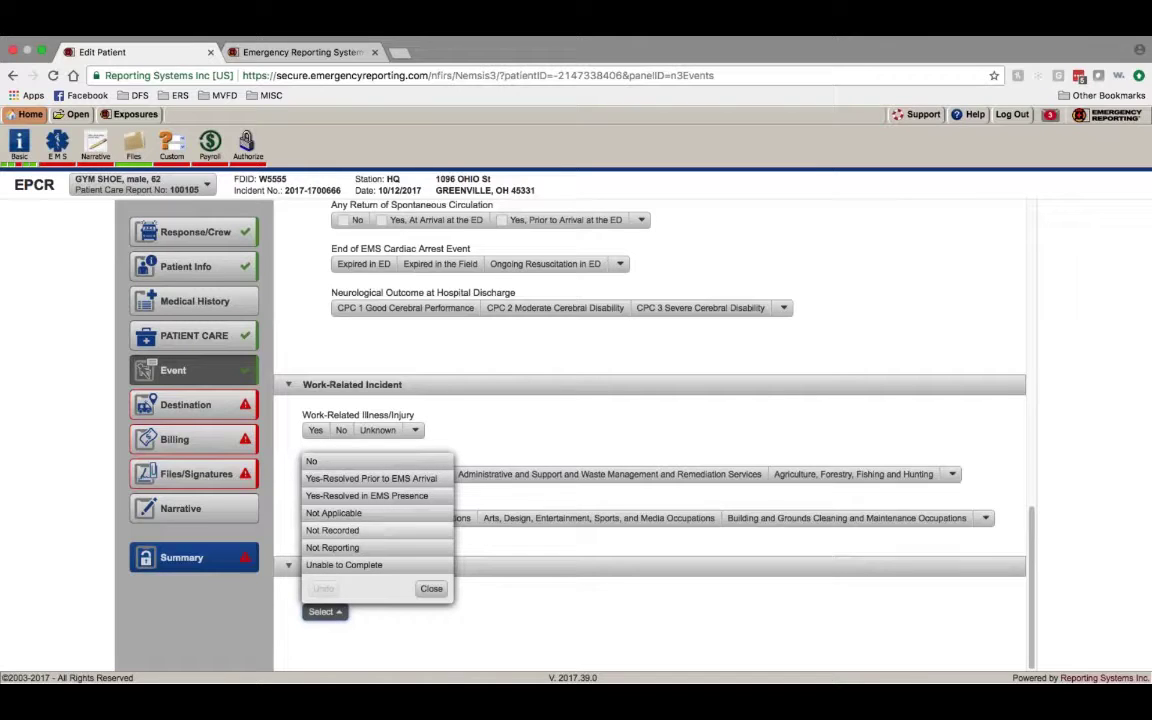
pyautogui.click(468, 580)
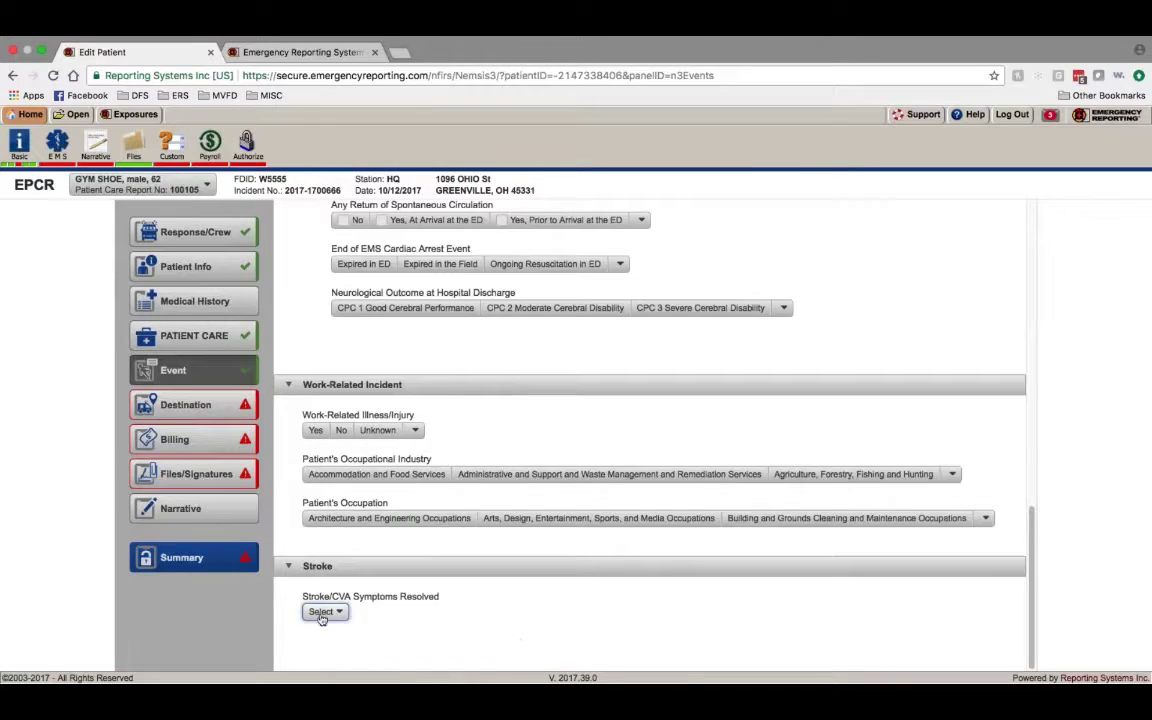
pyautogui.click(321, 611)
pyautogui.click(544, 632)
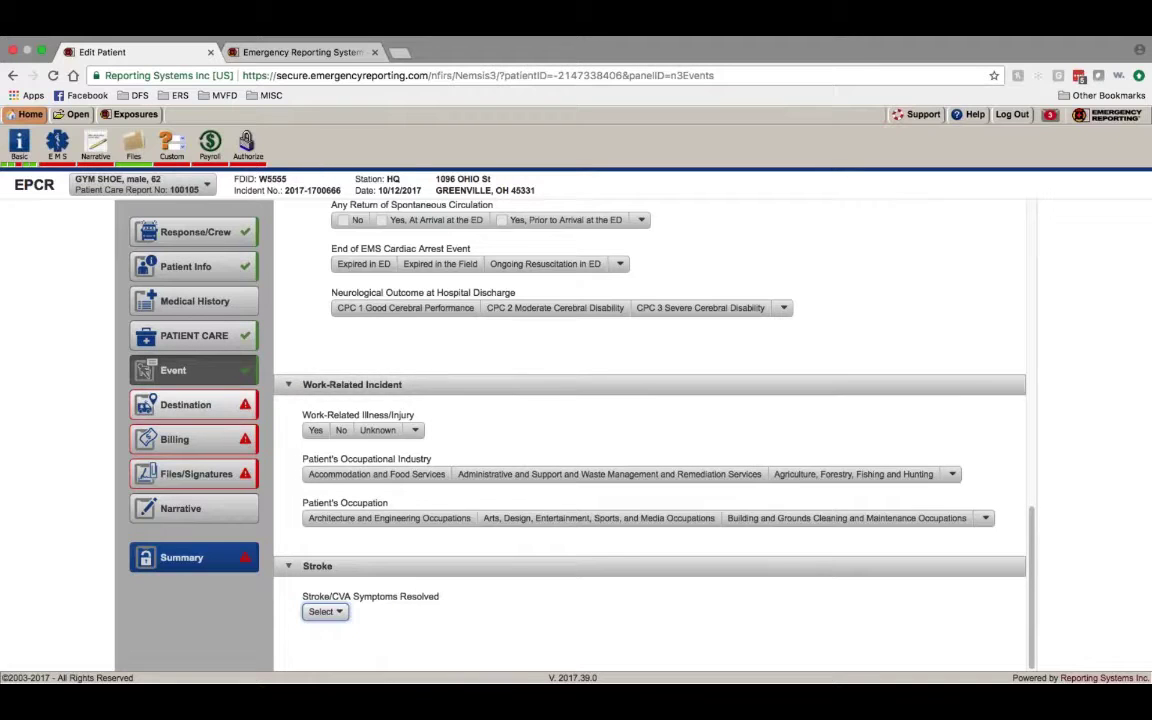
# Step: Go to the Destination section and set Final Patient Acuity to Lower Acuity (Green)
pyautogui.click(226, 407)
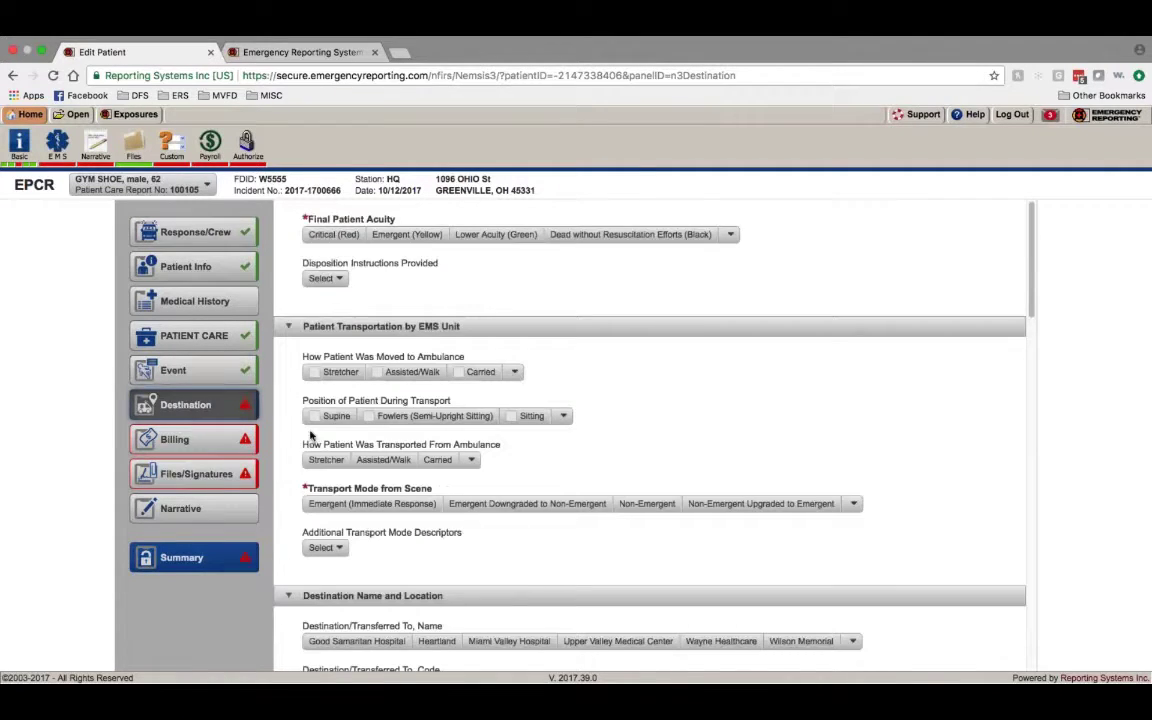
pyautogui.click(490, 234)
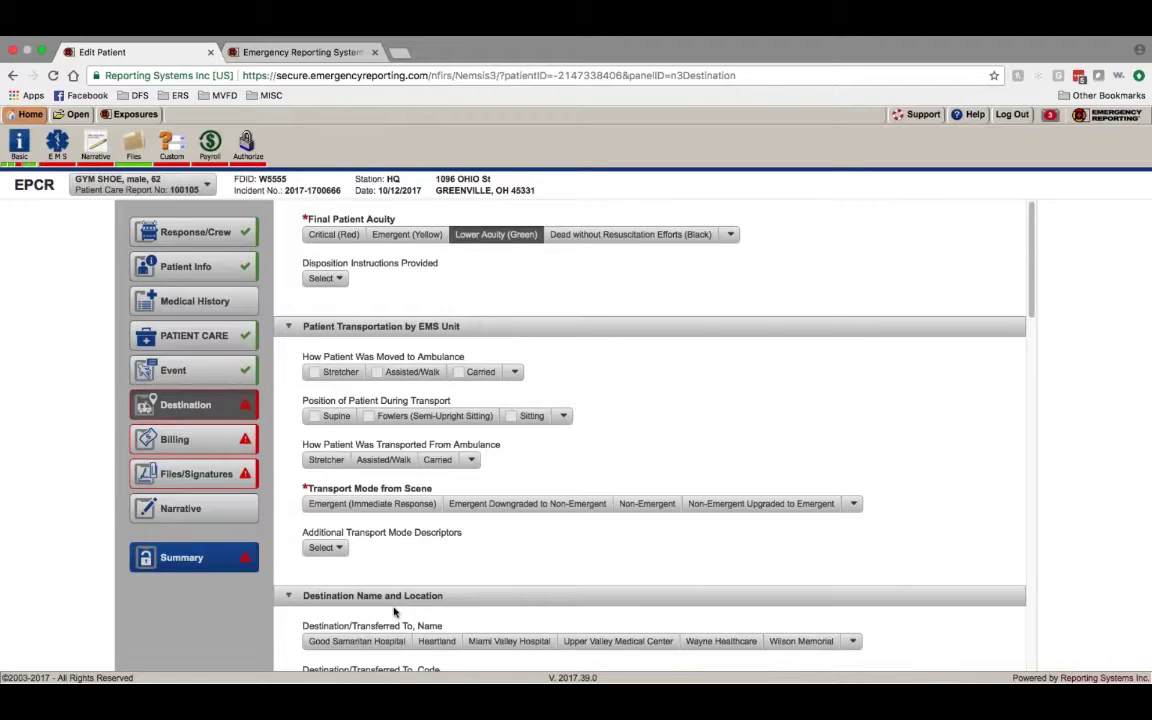
# Step: Set Transport Mode from Scene to Non-Emergent and choose Miami Valley Hospital as the Destination/Transferred To name
pyautogui.click(655, 505)
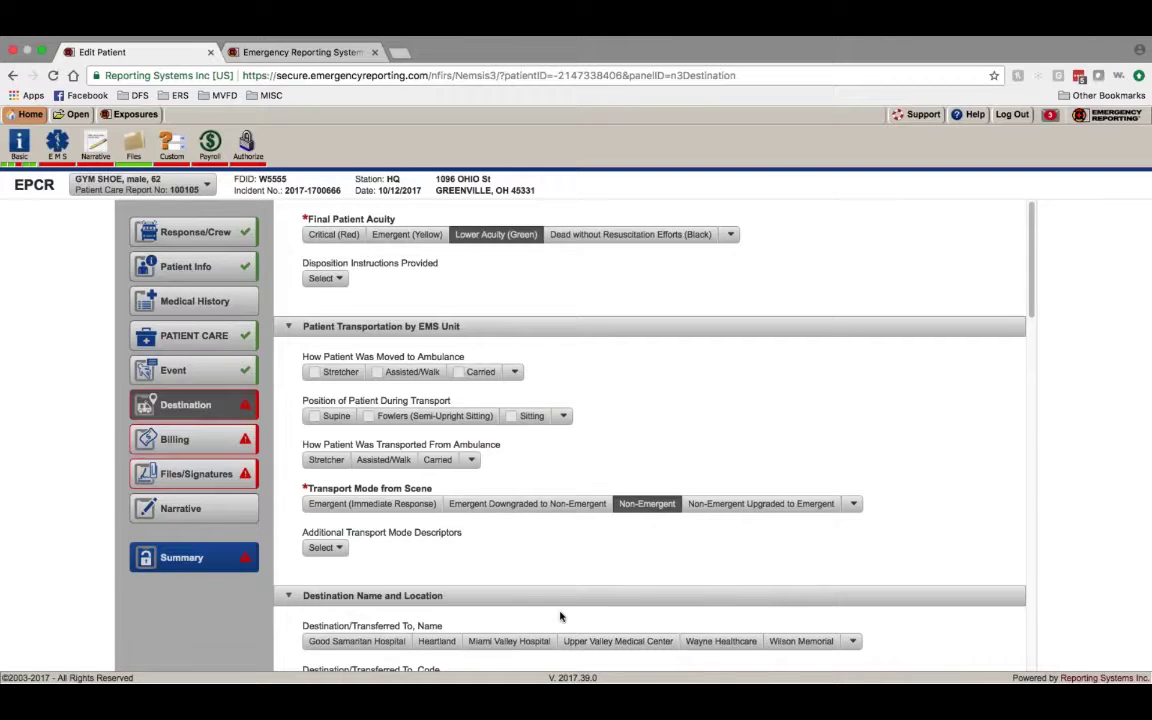
pyautogui.scroll(-5, 559, 615)
pyautogui.scroll(-4, 559, 615)
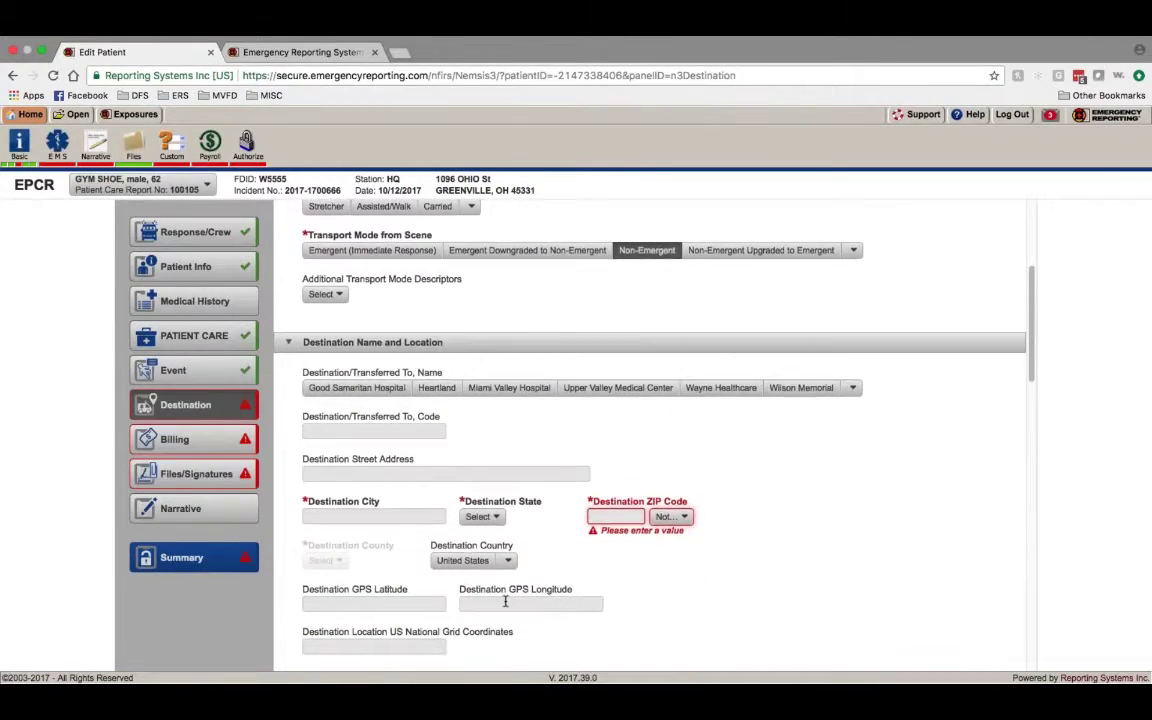
pyautogui.scroll(1, 559, 615)
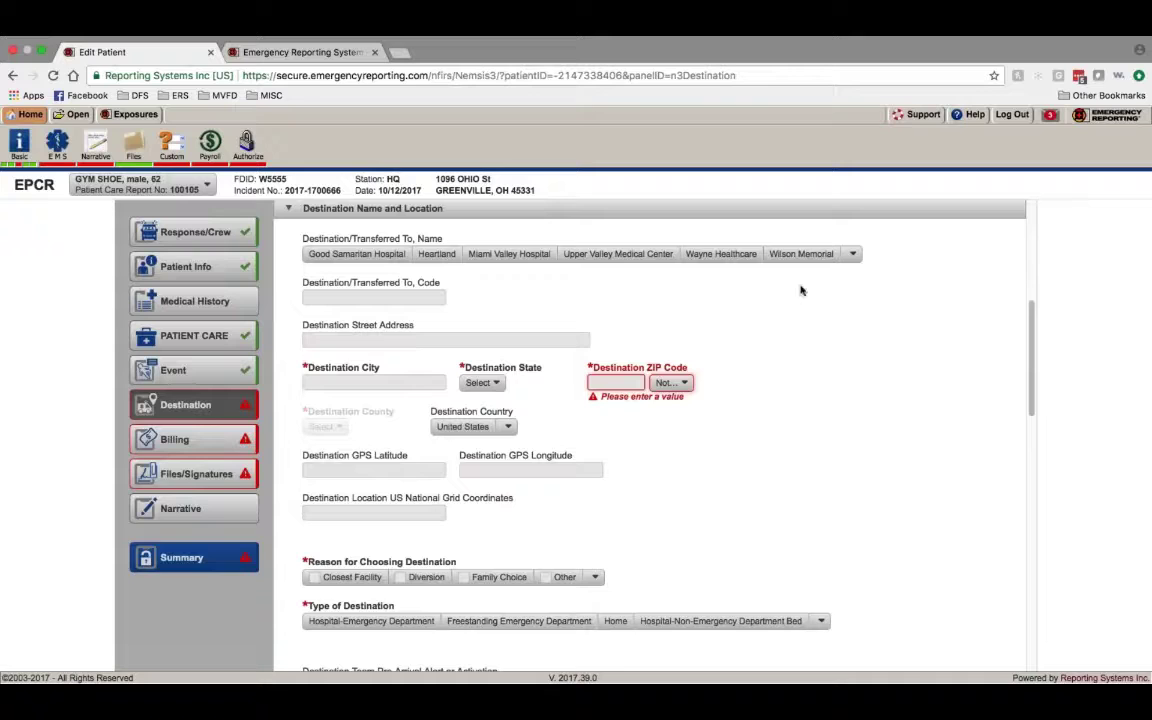
pyautogui.click(520, 254)
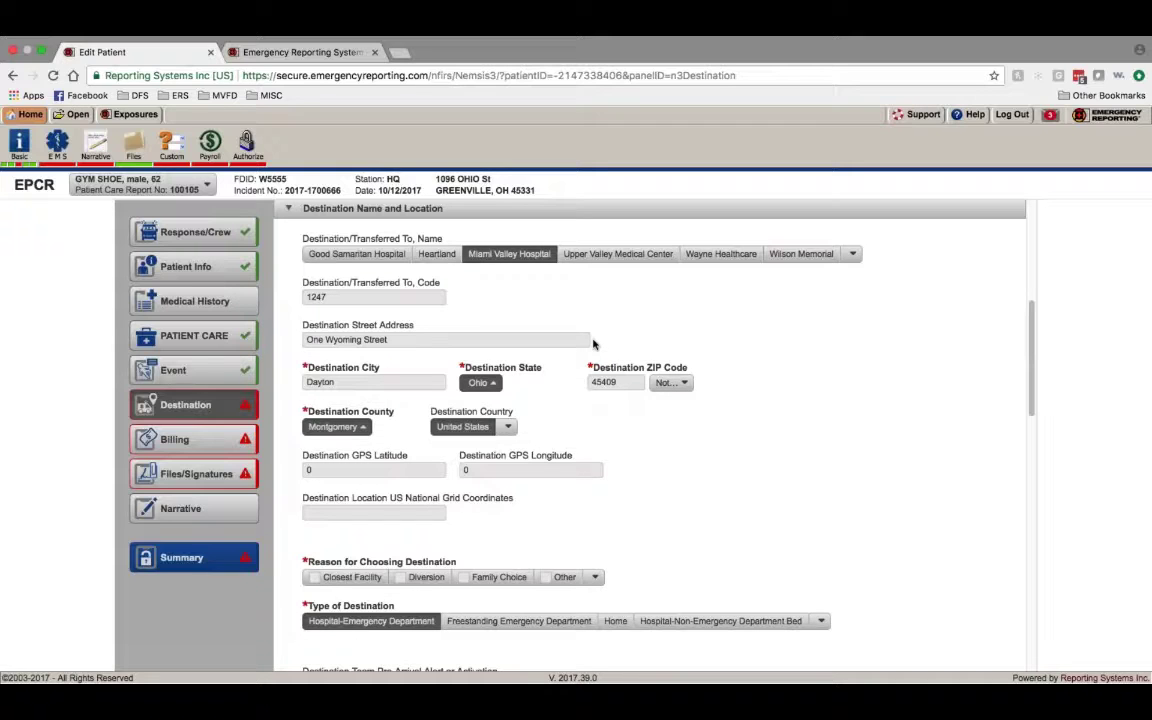
# Step: Set Reason for Choosing Destination to Closest Facility and view the Destination Team Pre-Arrival Alert options without choosing any
pyautogui.scroll(-2, 593, 344)
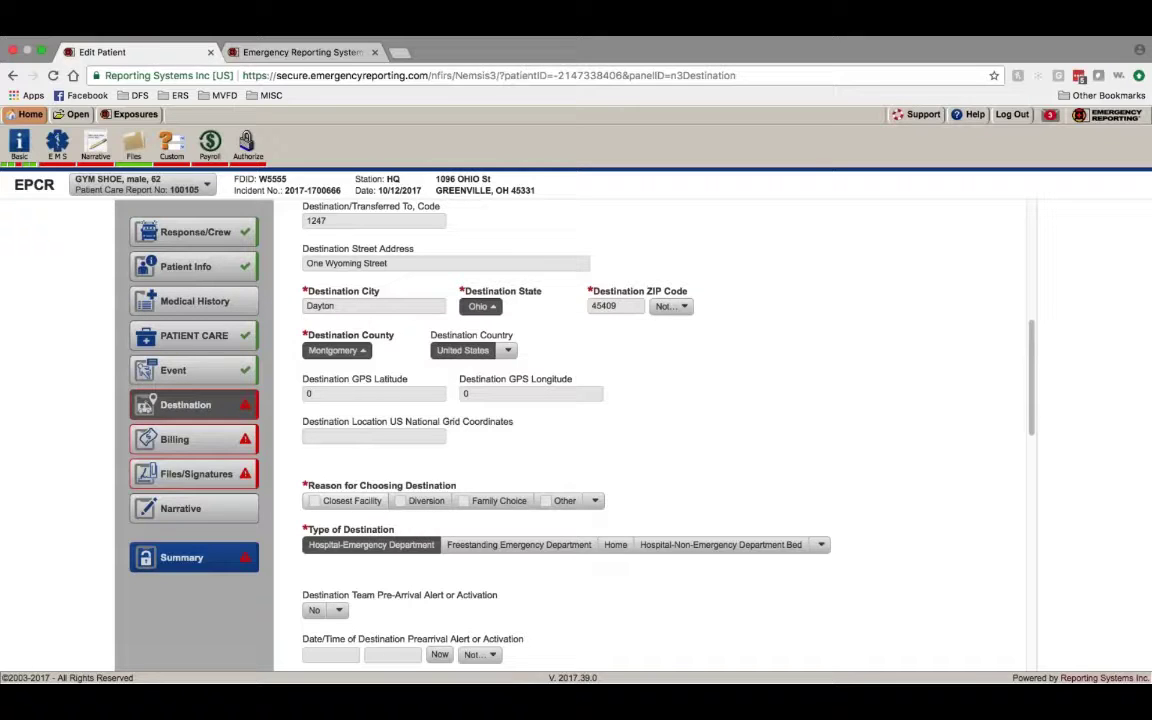
pyautogui.click(380, 503)
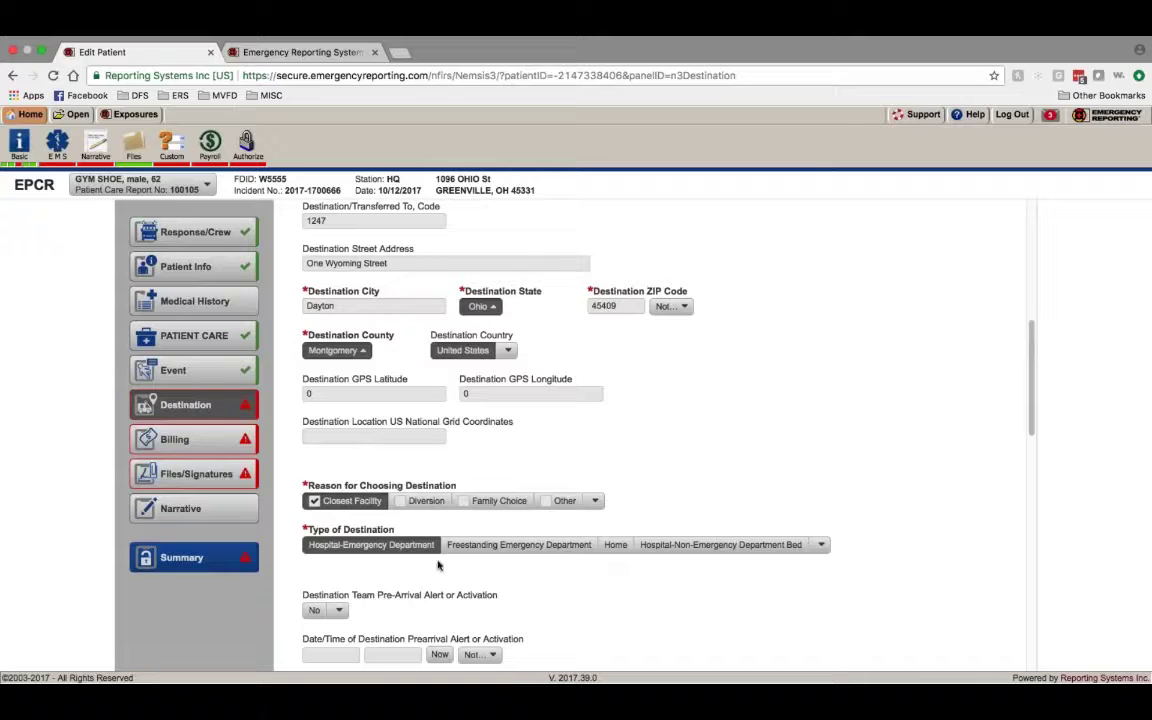
pyautogui.scroll(-2, 433, 564)
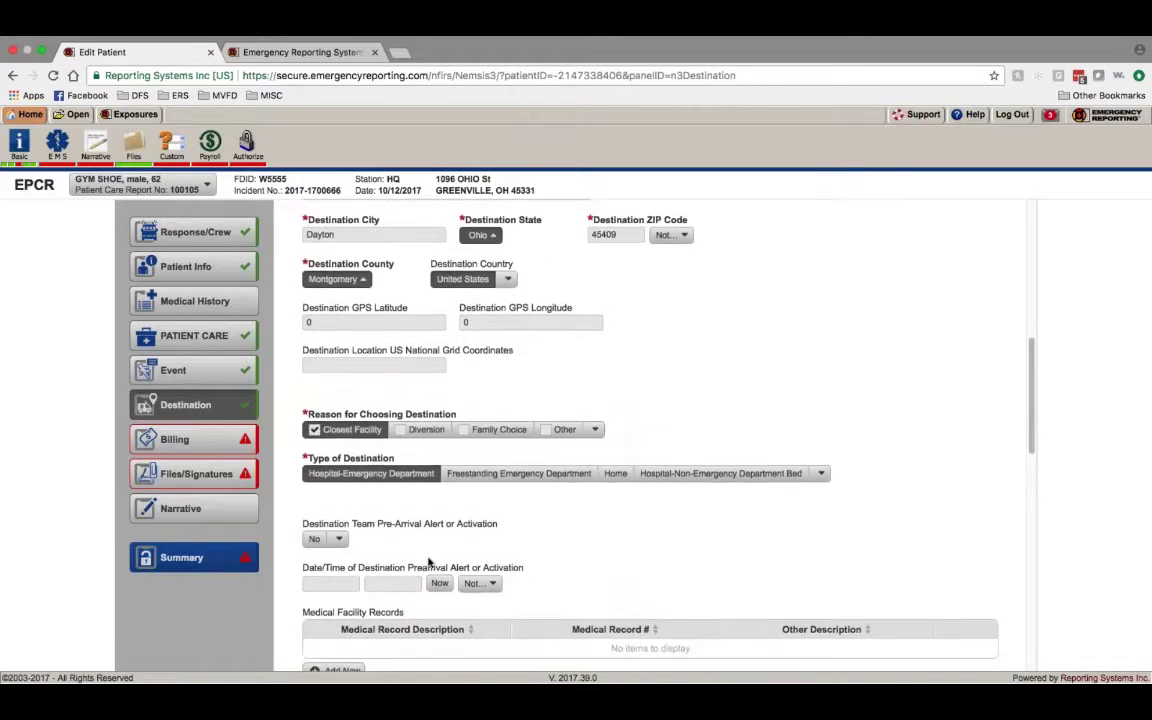
pyautogui.click(332, 518)
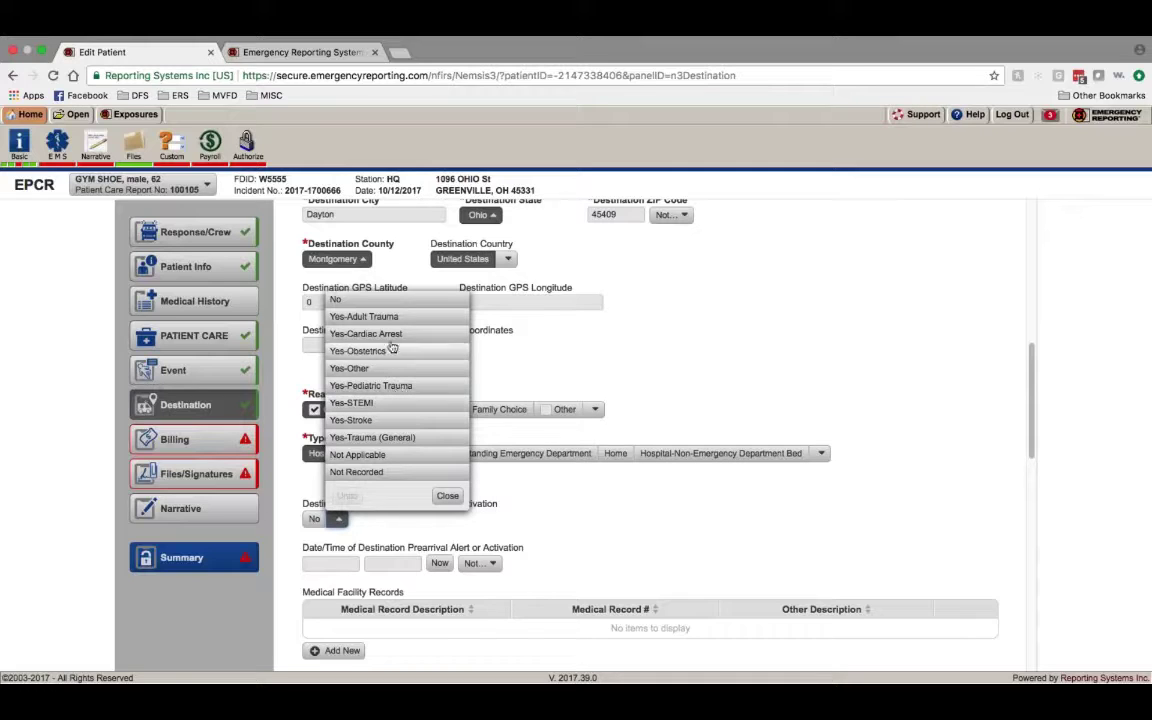
pyautogui.click(566, 537)
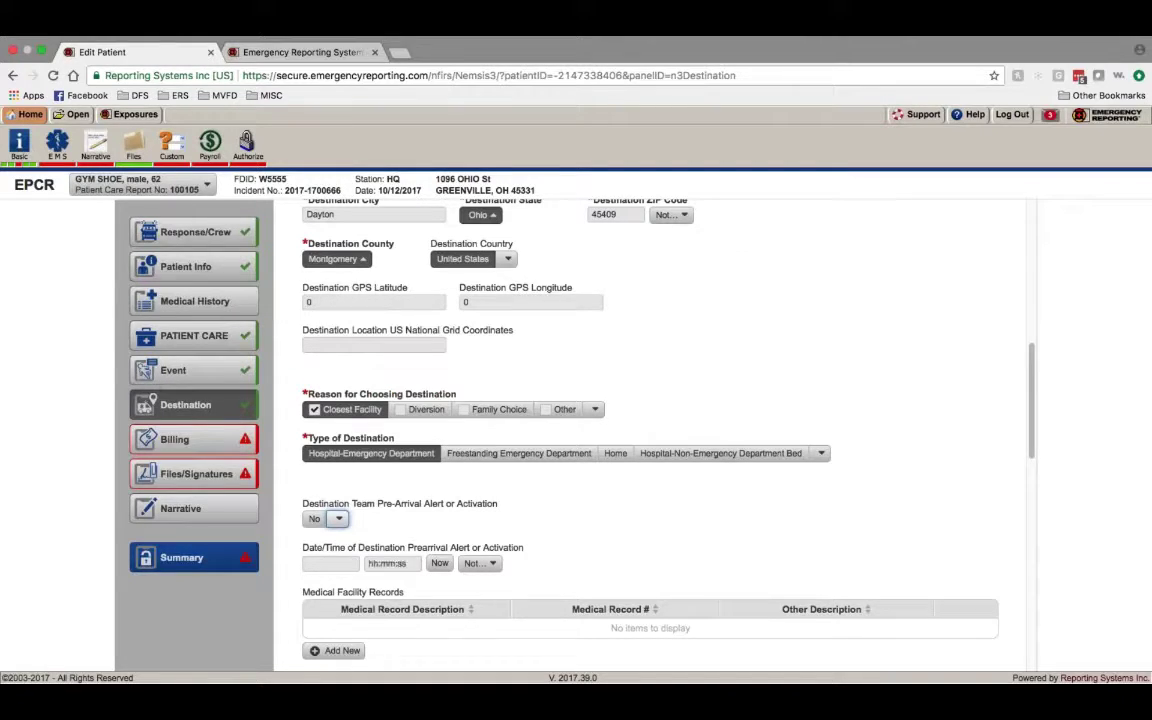
pyautogui.scroll(-3, 650, 435)
pyautogui.scroll(-1, 410, 432)
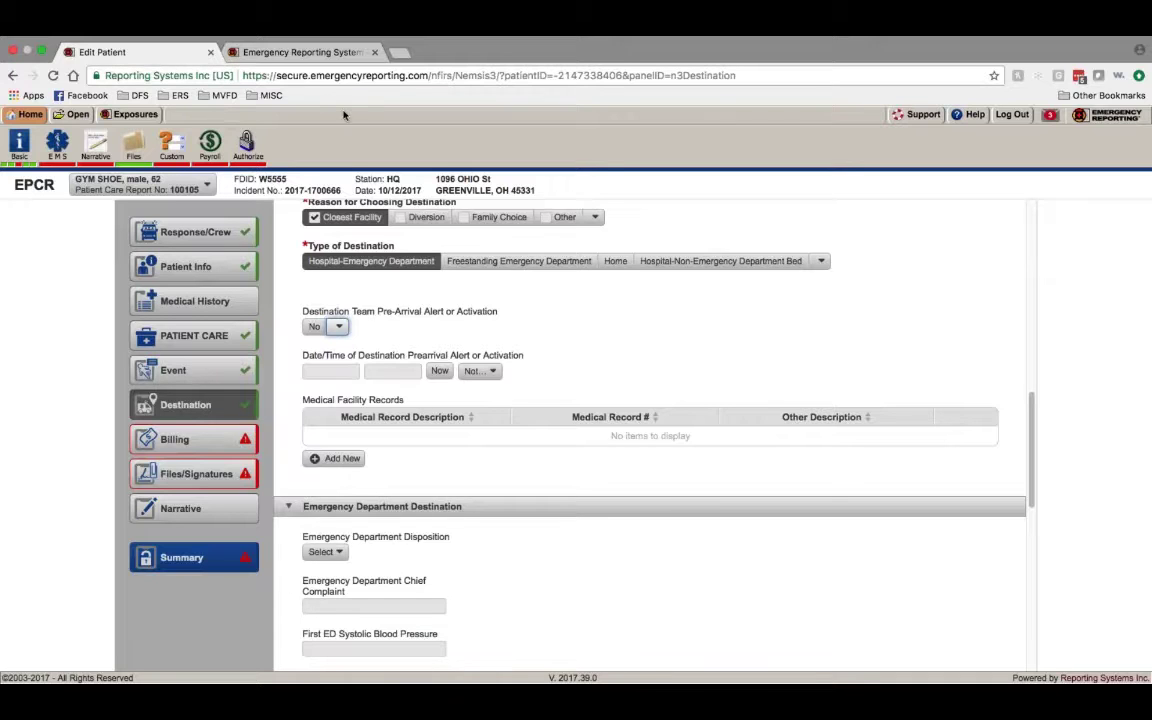
# Step: Examine the NEMSIS3 settings, including Collect "Not" Values, on the Required Fields and Customizations page, and return to the patient report
pyautogui.click(312, 54)
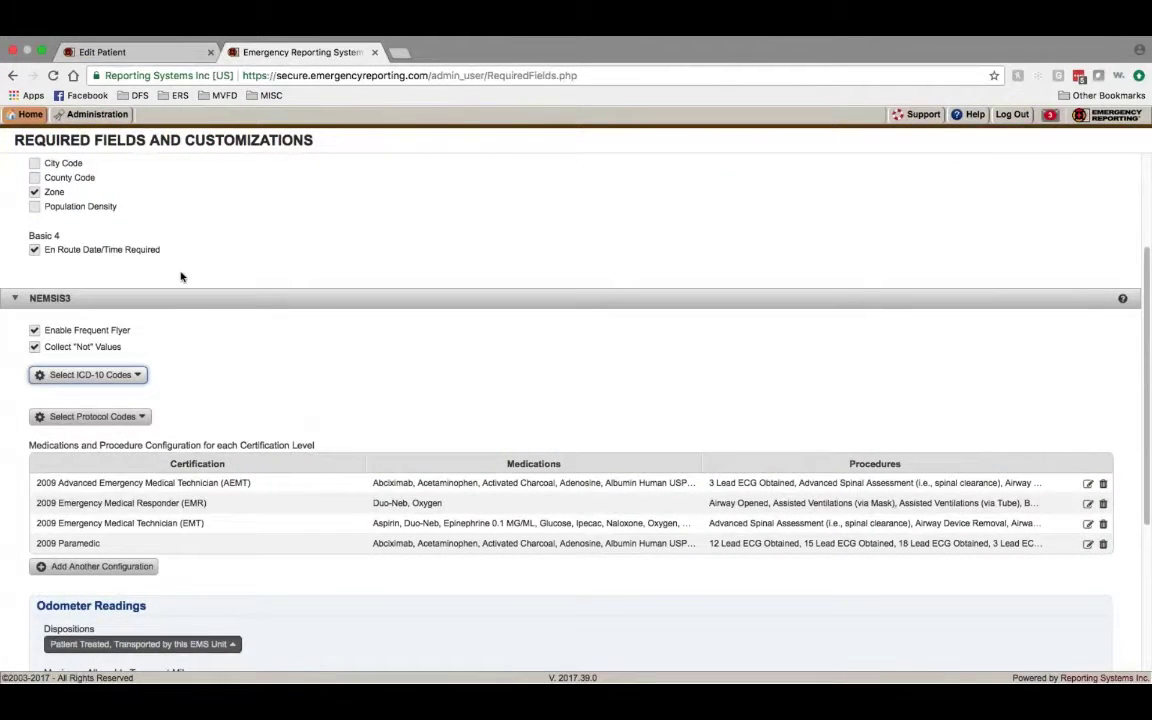
pyautogui.scroll(3, 182, 279)
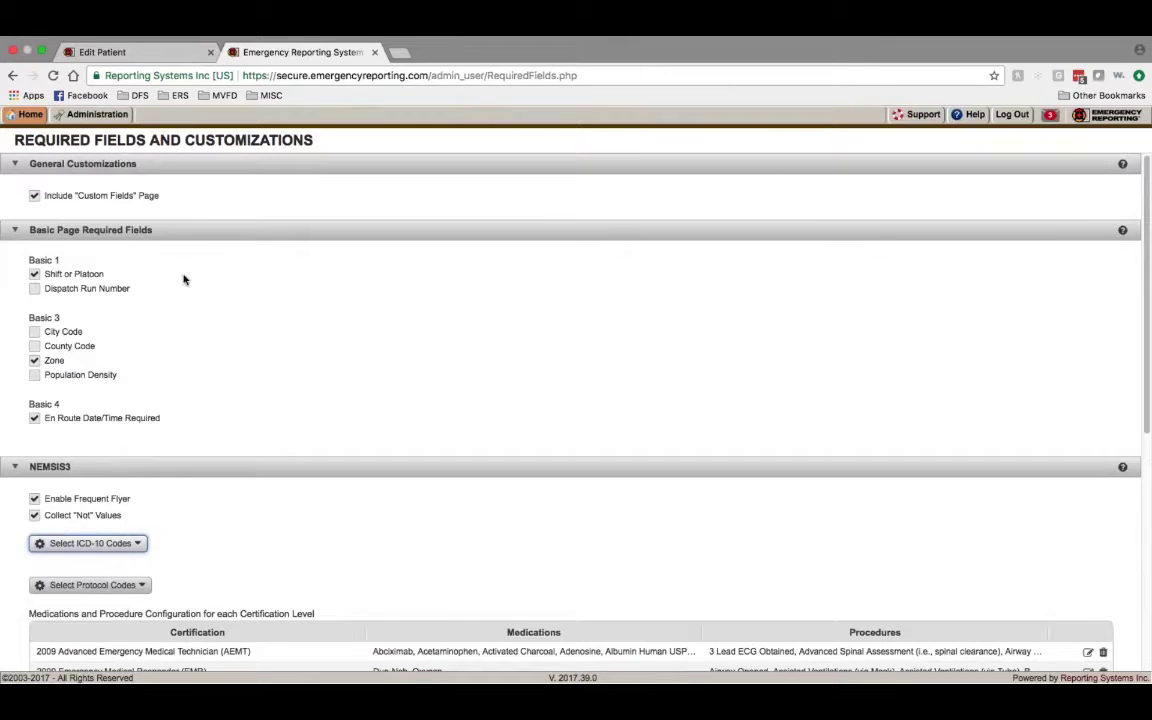
pyautogui.click(27, 114)
pyautogui.scroll(-5, 576, 400)
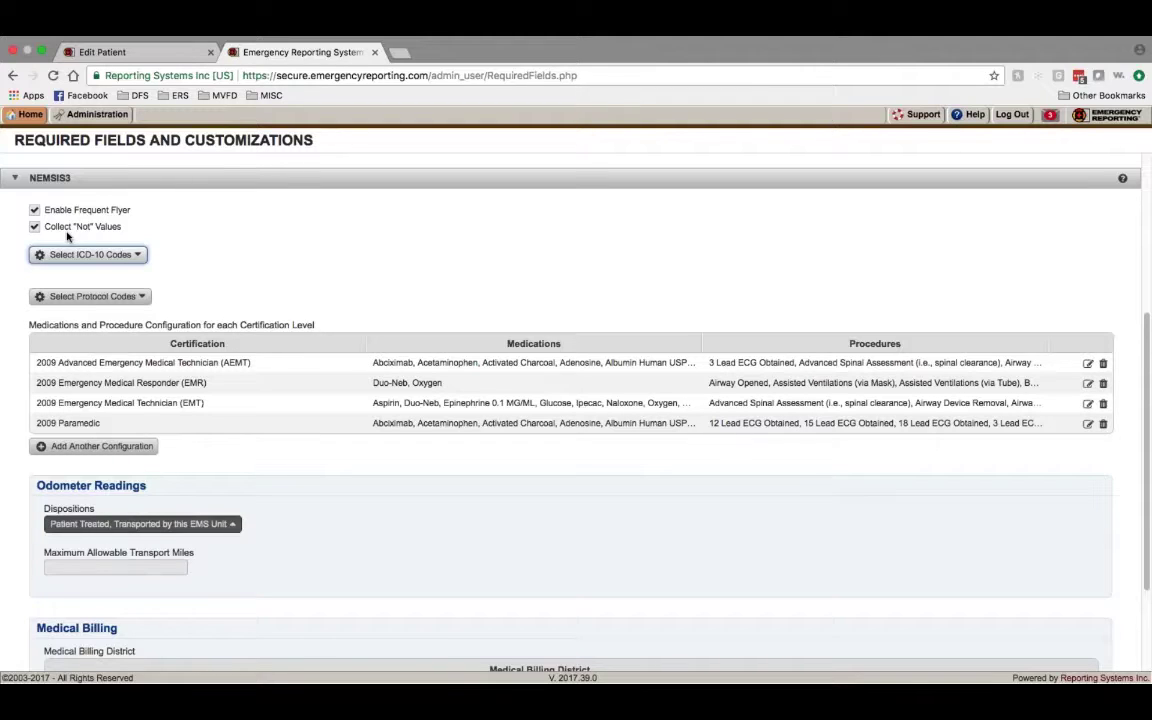
pyautogui.click(145, 53)
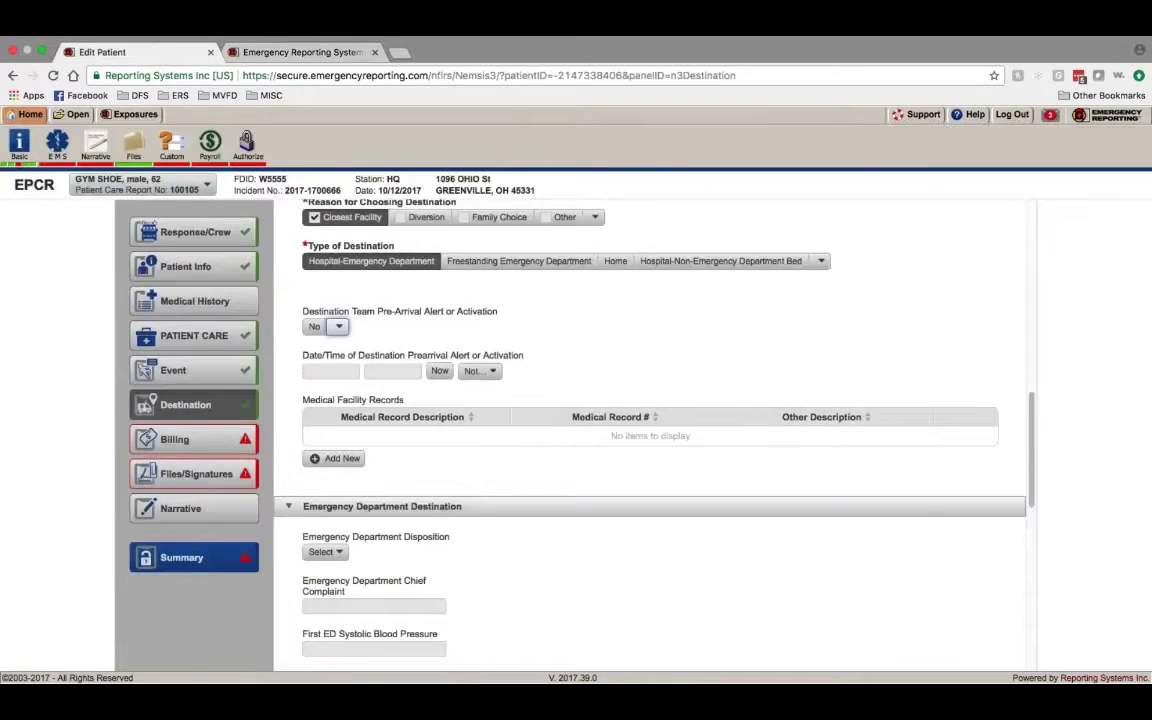
pyautogui.click(301, 53)
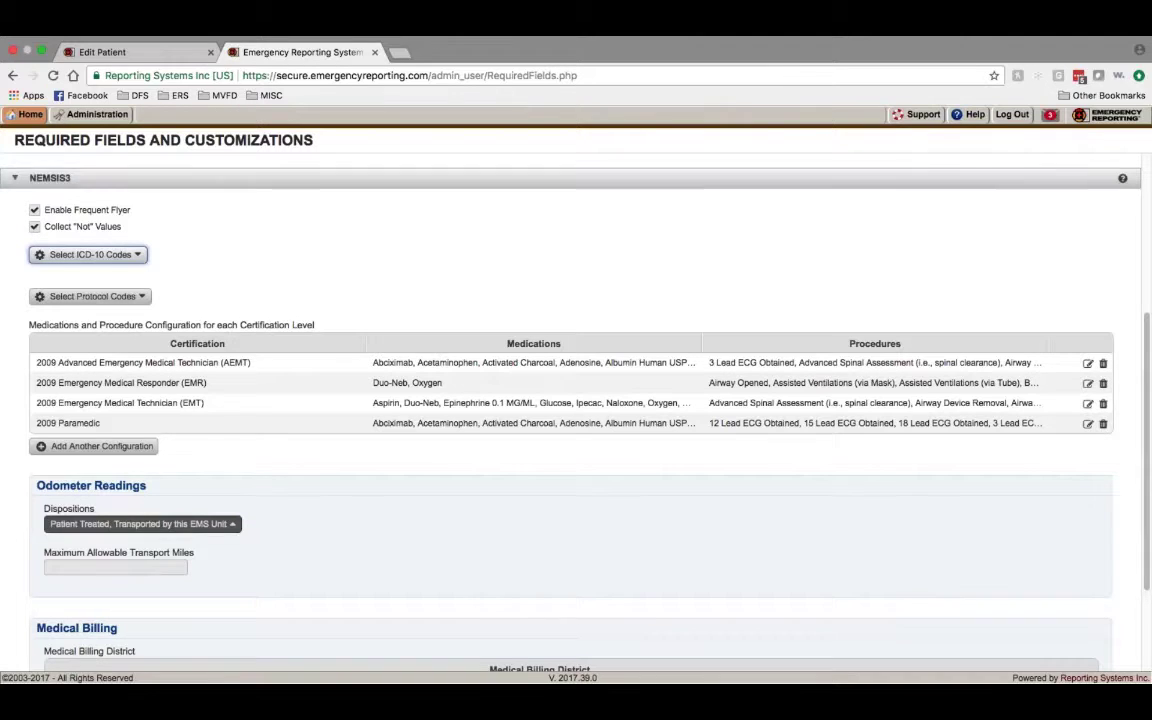
pyautogui.click(158, 53)
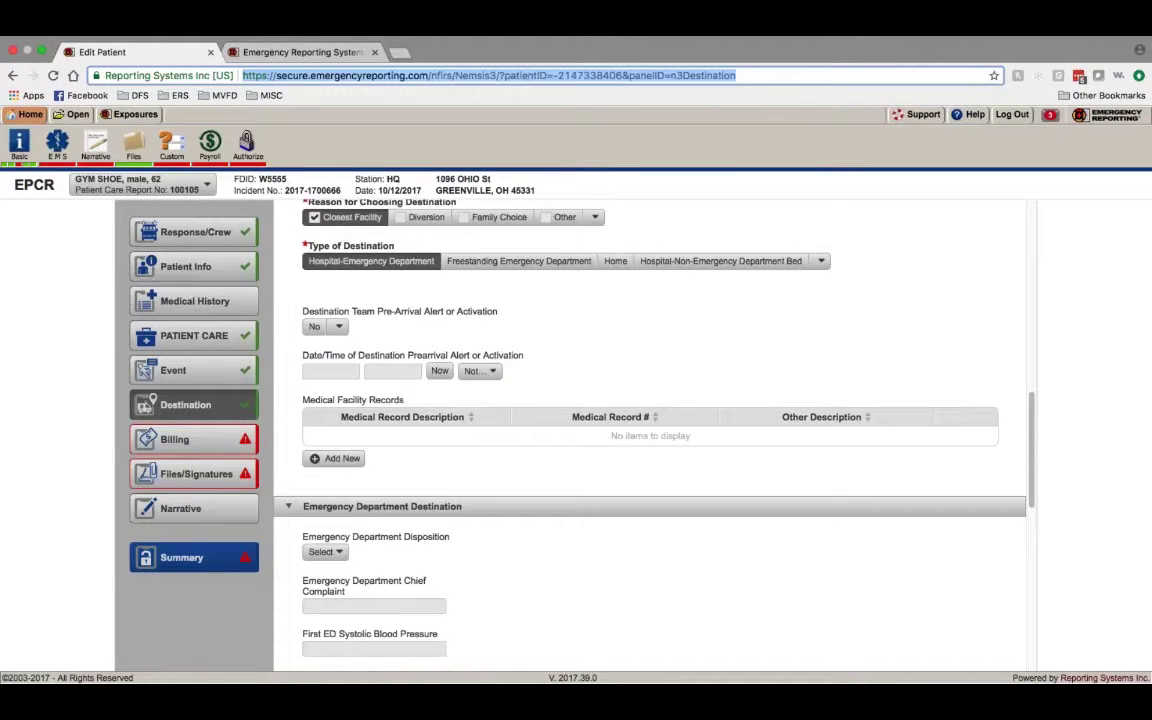
# Step: Review the Emergency Department and Hospital Destination fields and view the Hospital In-Patient Destination options without choosing any
pyautogui.scroll(-2, 650, 450)
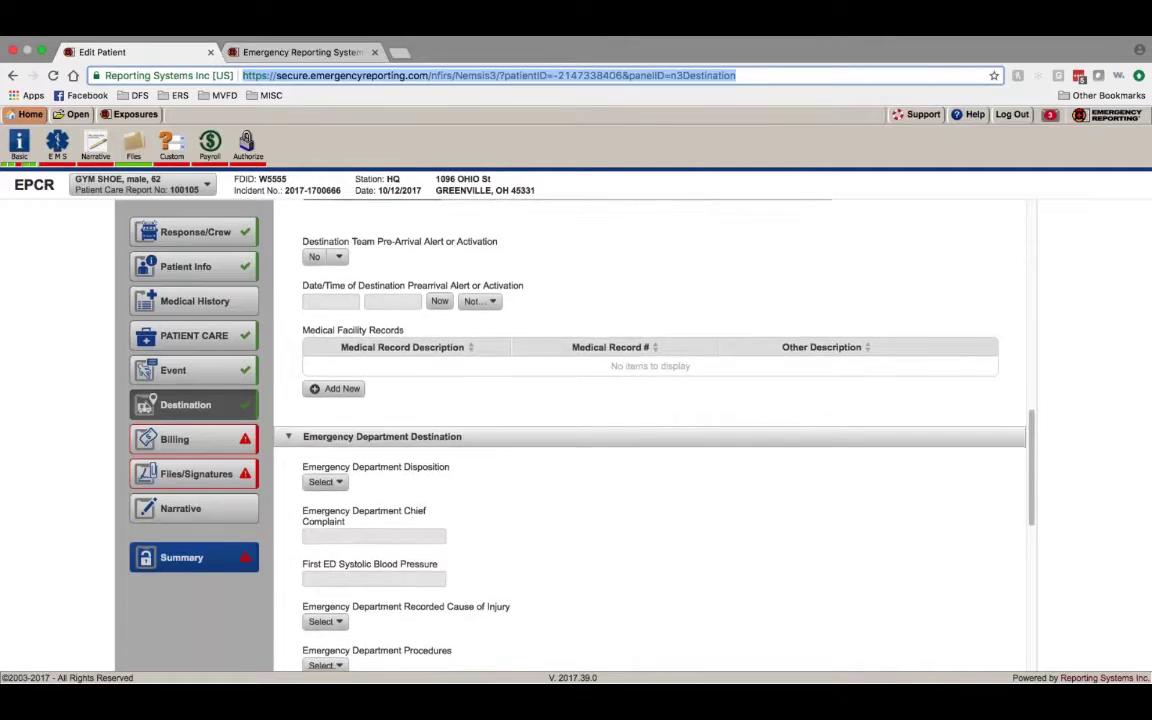
pyautogui.scroll(-5, 650, 435)
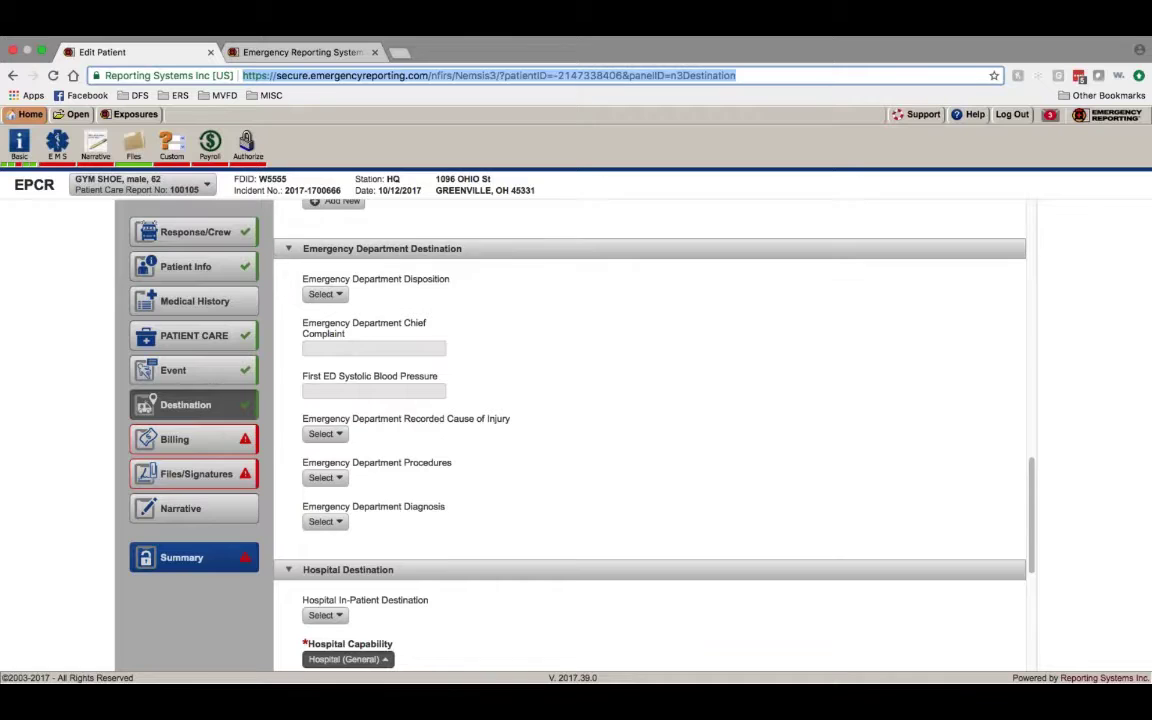
pyautogui.scroll(-5, 650, 430)
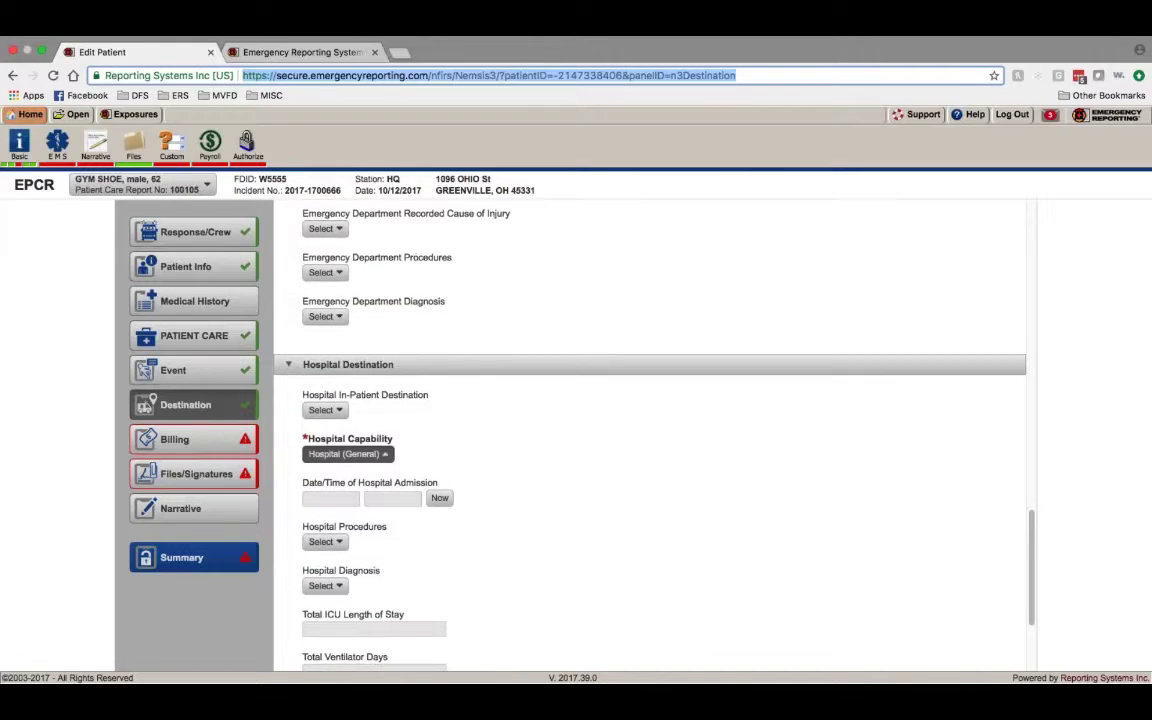
pyautogui.scroll(-3, 452, 391)
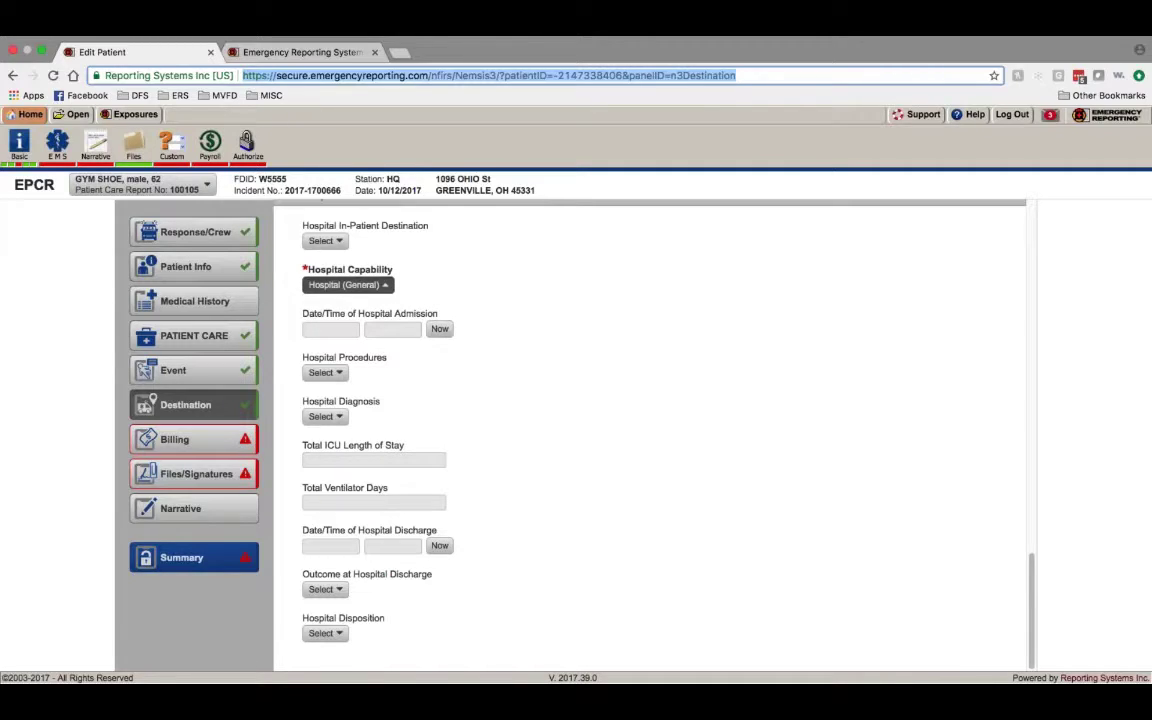
pyautogui.click(340, 241)
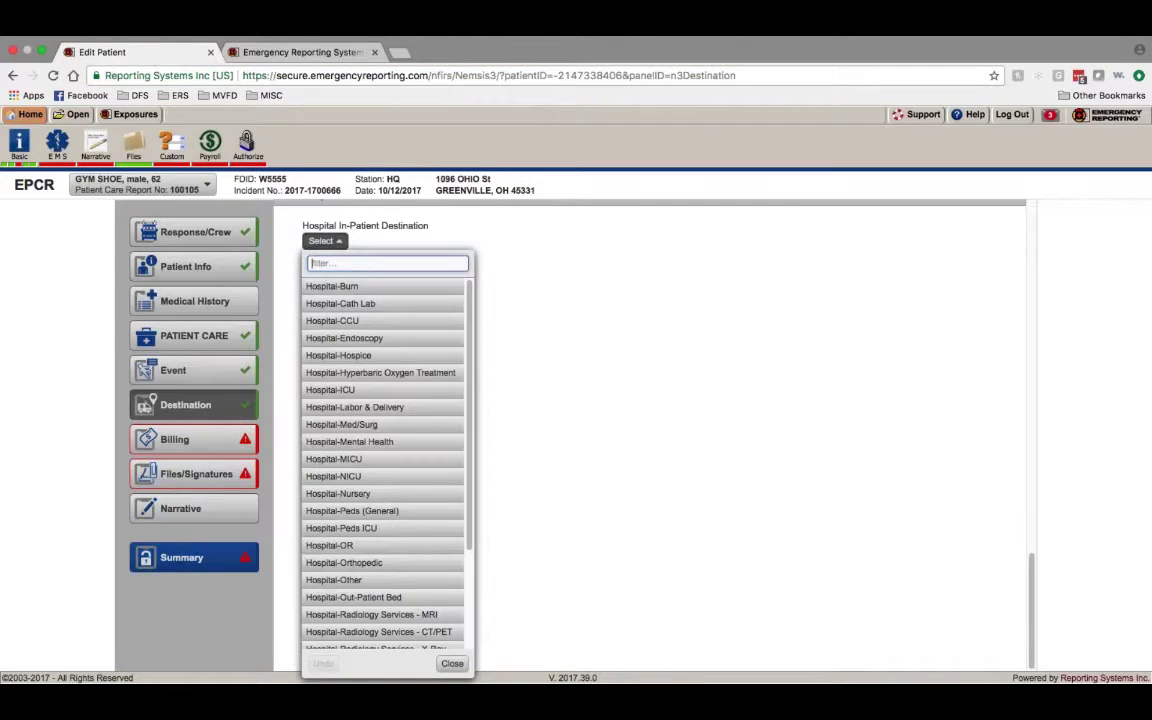
pyautogui.click(330, 241)
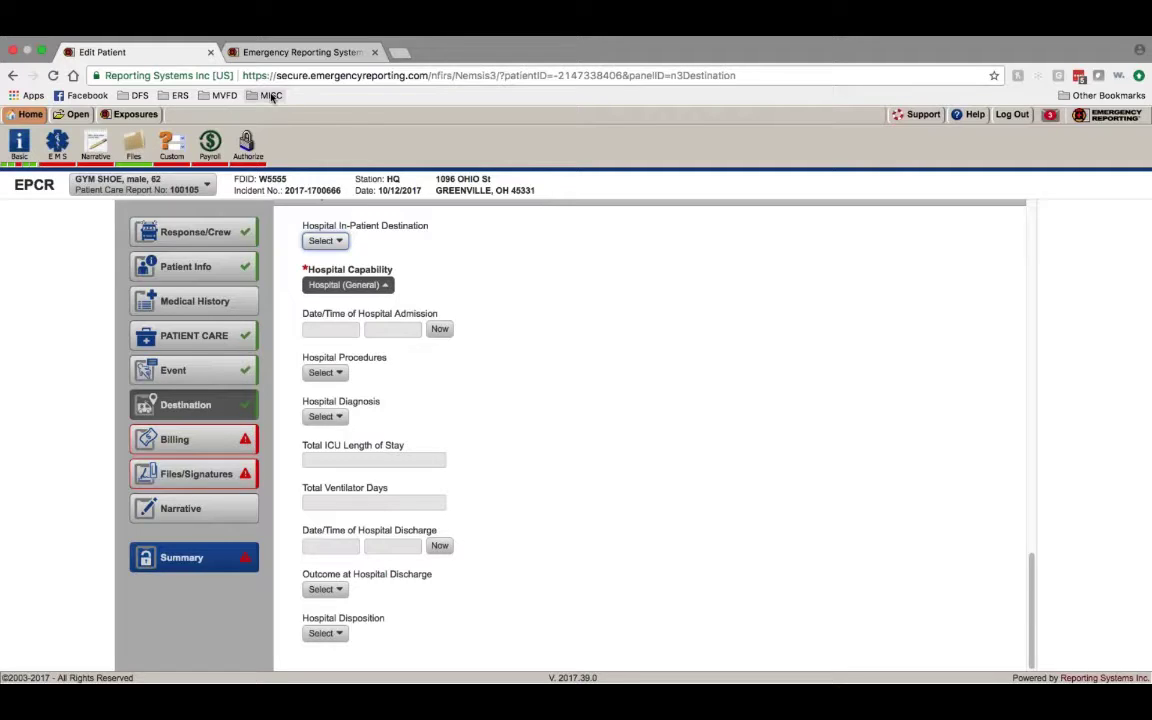
# Step: Open the bookmarked NEMSISDataDictionary.pdf in a new browser tab, examine the data element definitions, and return to the patient report
pyautogui.click(305, 52)
pyautogui.click(398, 52)
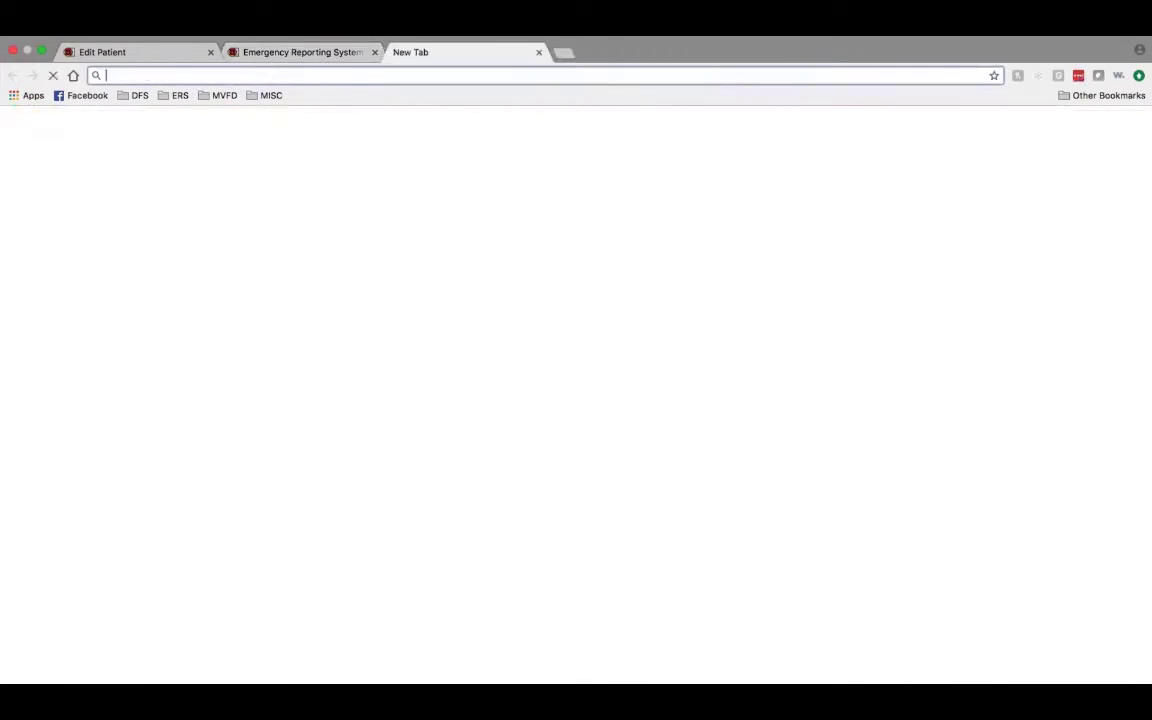
pyautogui.click(279, 96)
pyautogui.moveTo(215, 97)
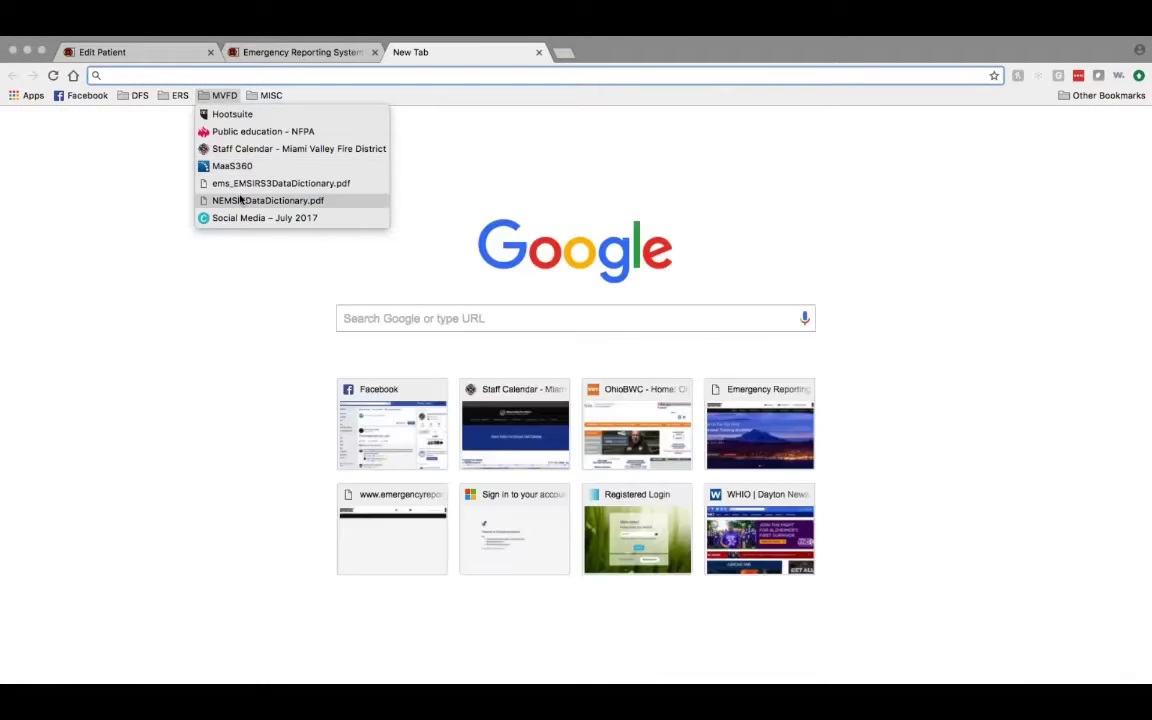
pyautogui.click(240, 200)
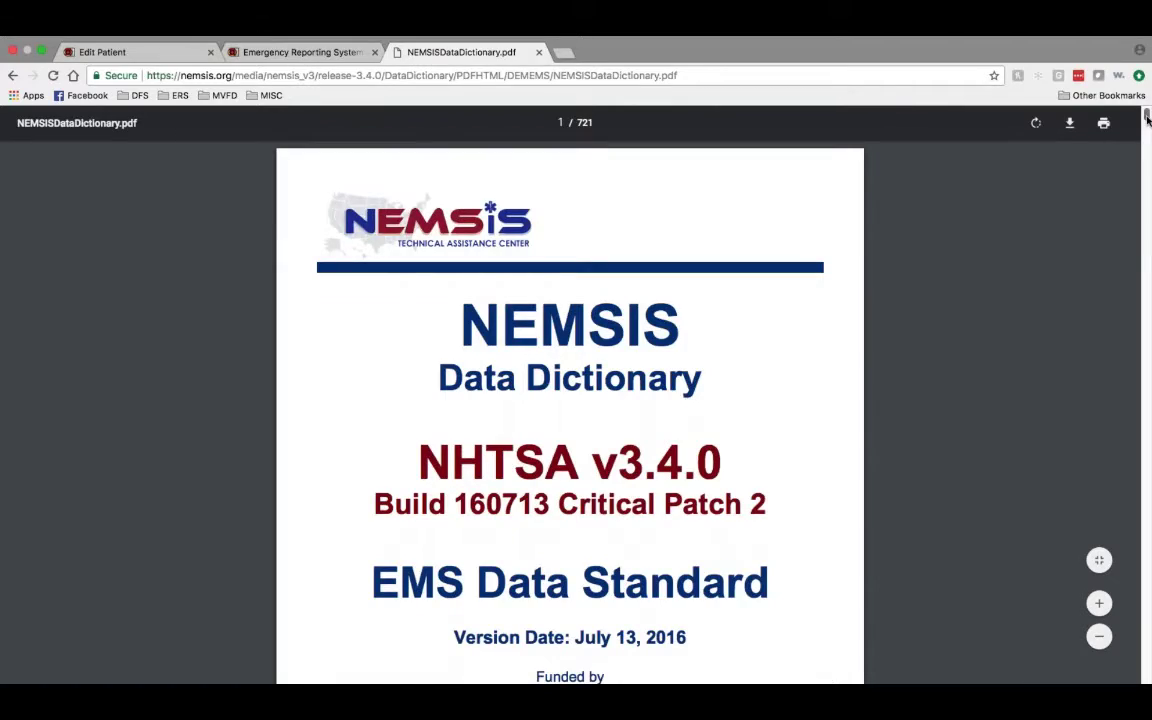
pyautogui.moveTo(1146, 115); pyautogui.dragTo(1110, 540)
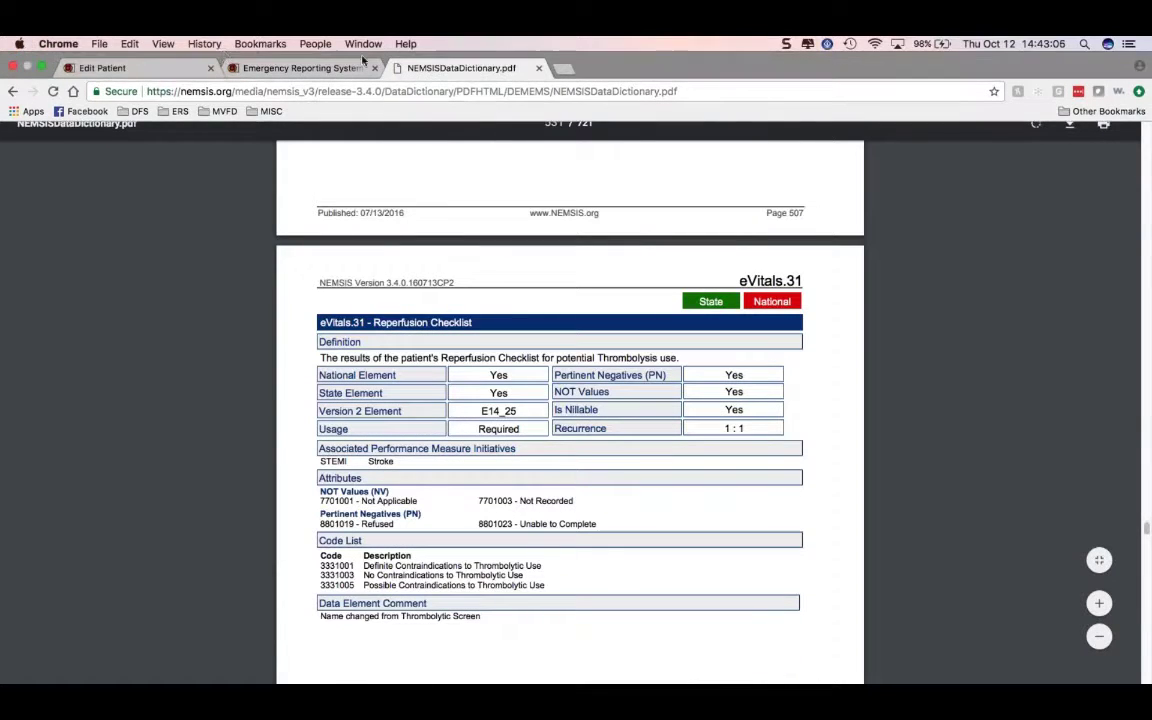
pyautogui.click(243, 66)
pyautogui.click(147, 67)
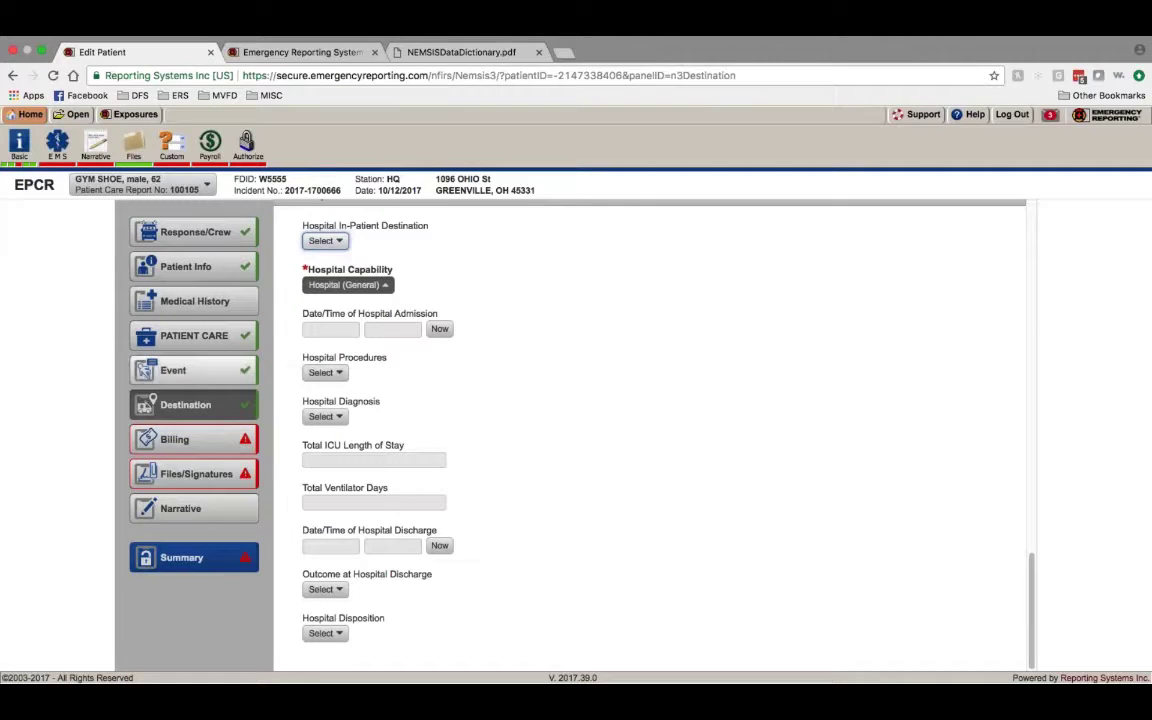
# Step: Go to the Billing section and set Primary Method of Payment to Insurance
pyautogui.click(233, 444)
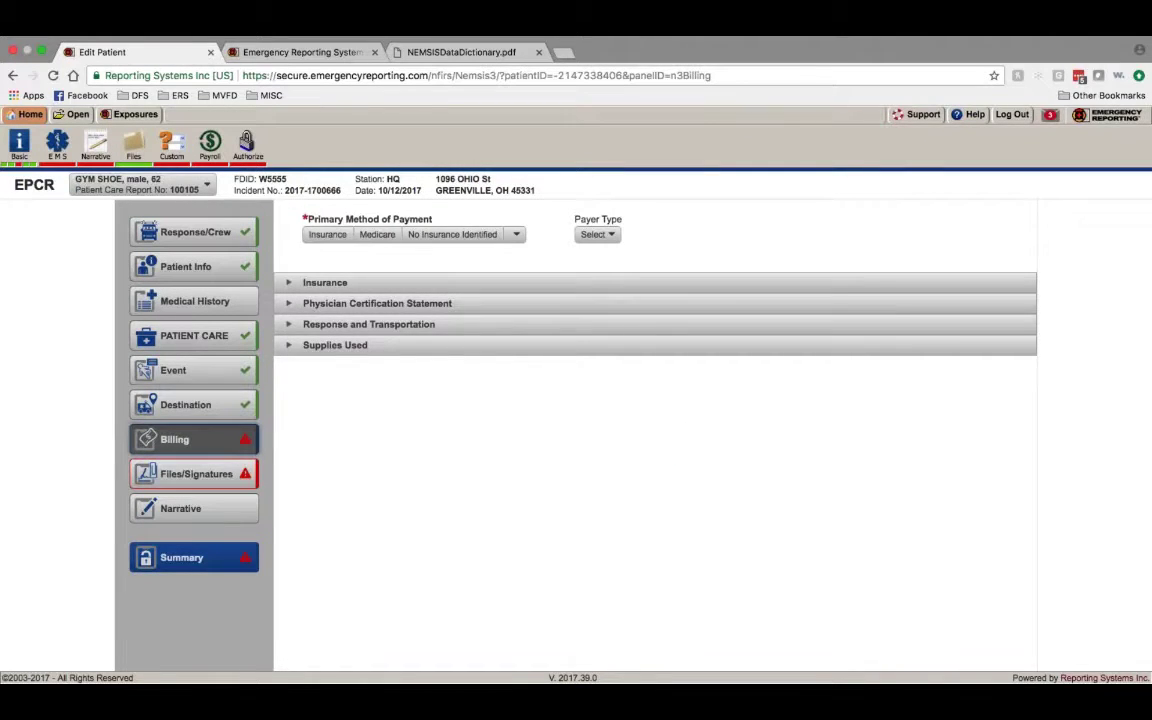
pyautogui.click(336, 234)
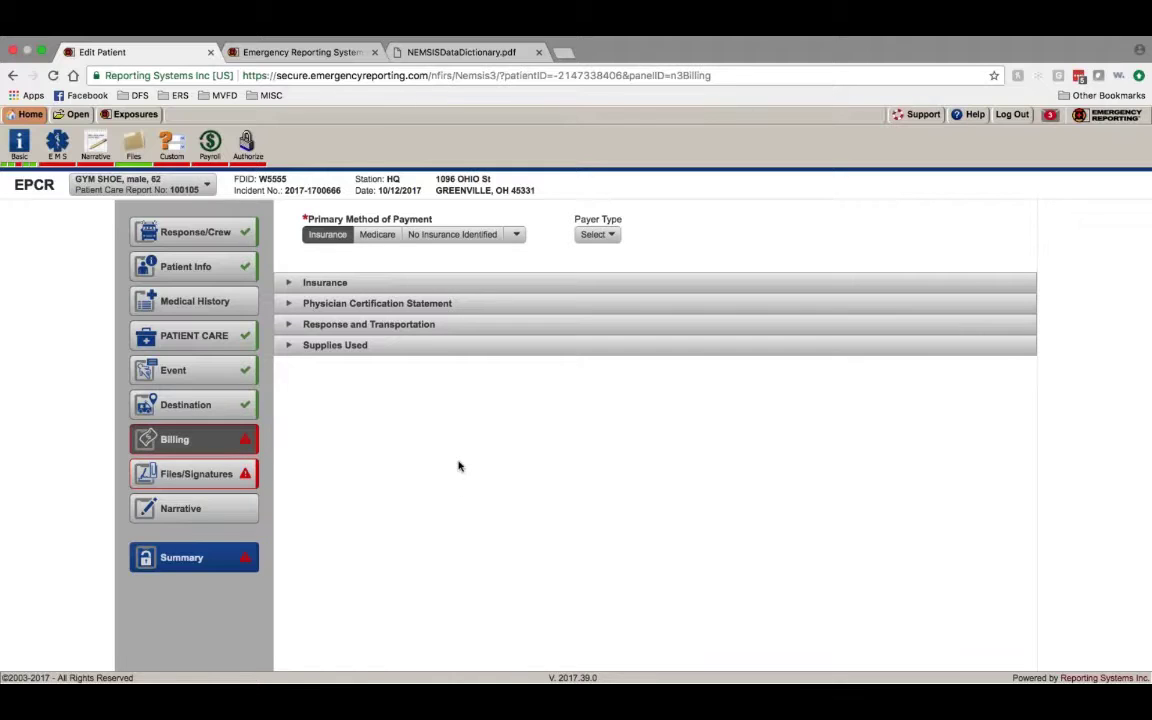
# Step: Expand the Insurance section under Billing and review its company, policy and insured-person fields without filling them in
pyautogui.click(291, 284)
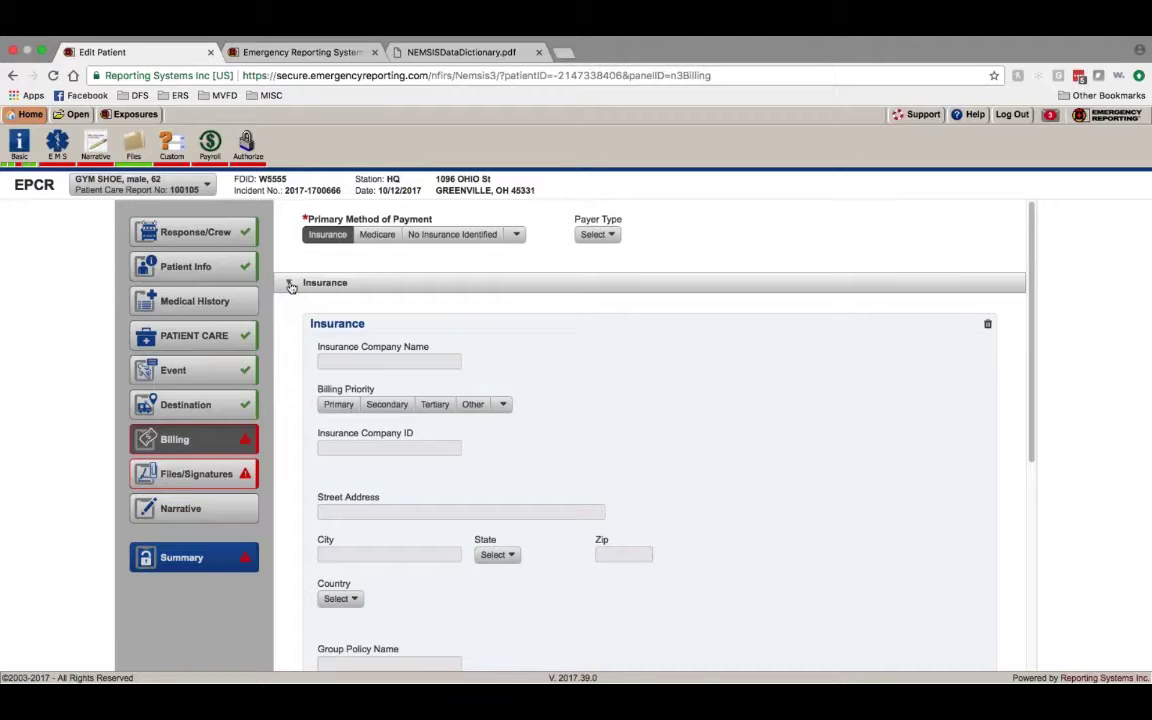
pyautogui.scroll(-7, 303, 330)
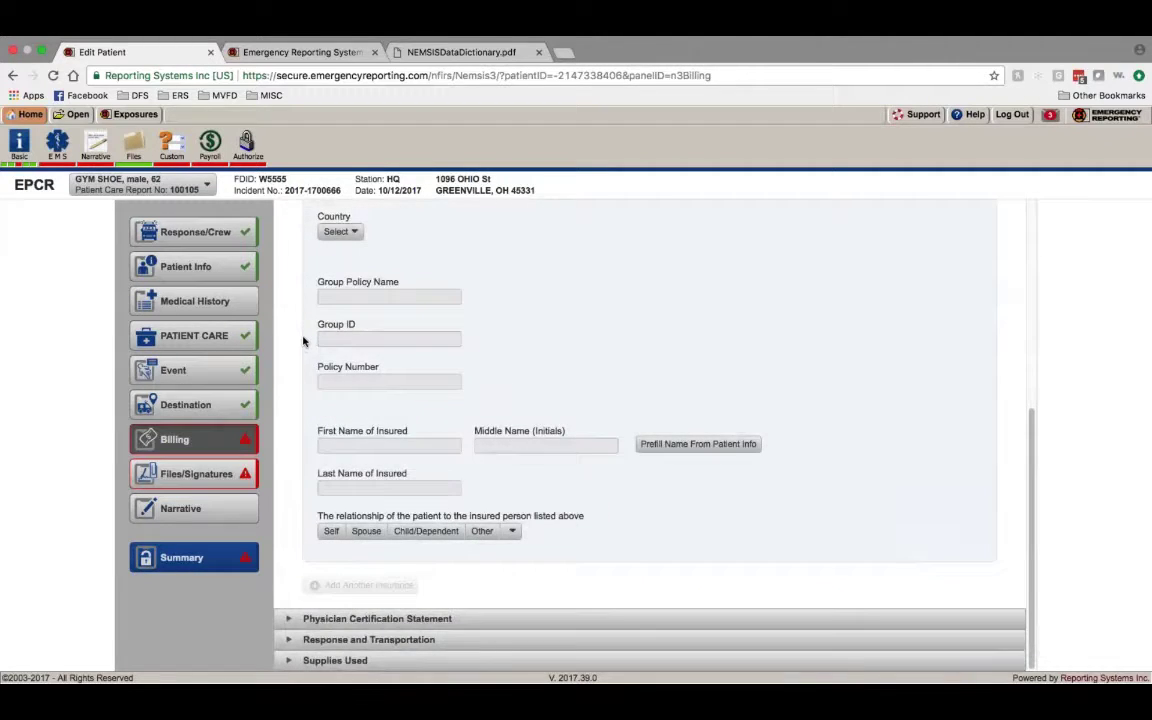
pyautogui.scroll(7, 307, 338)
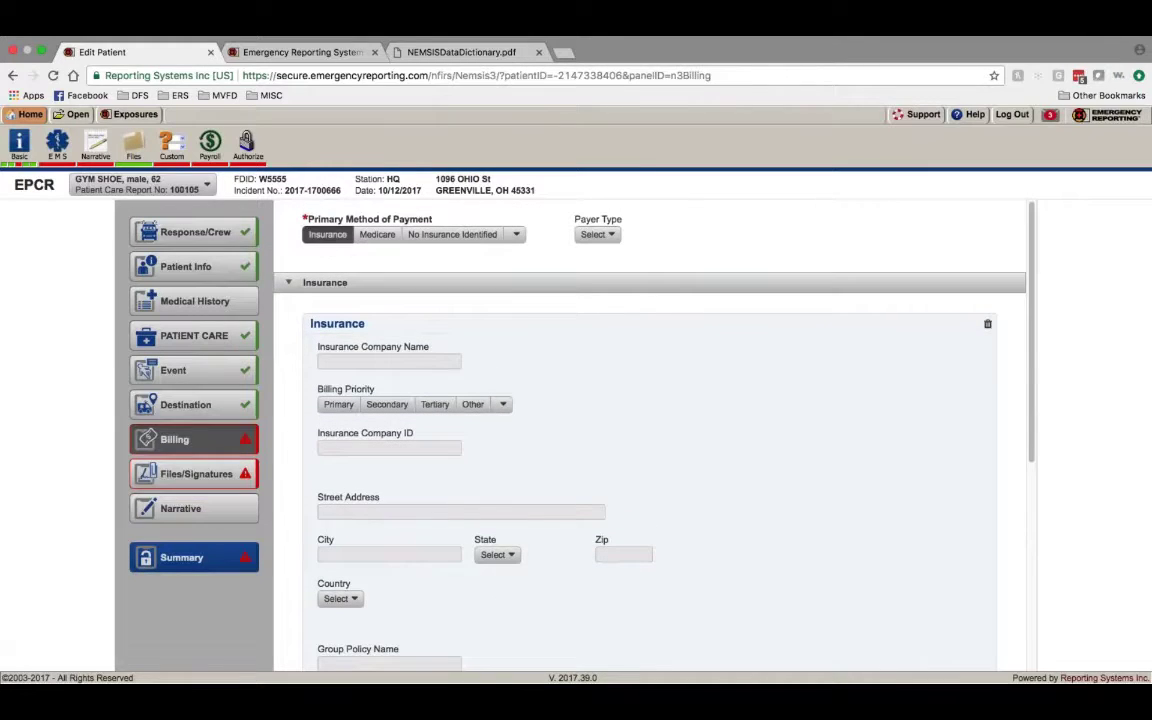
pyautogui.click(327, 234)
pyautogui.scroll(-6, 327, 303)
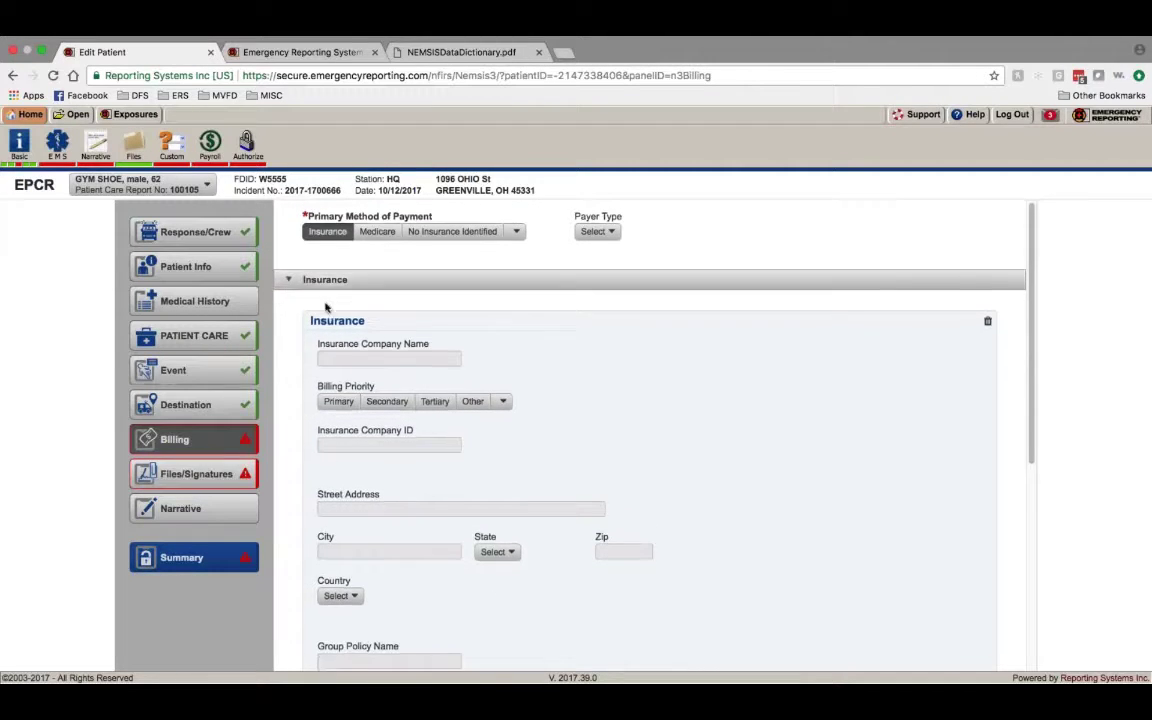
pyautogui.scroll(6, 300, 290)
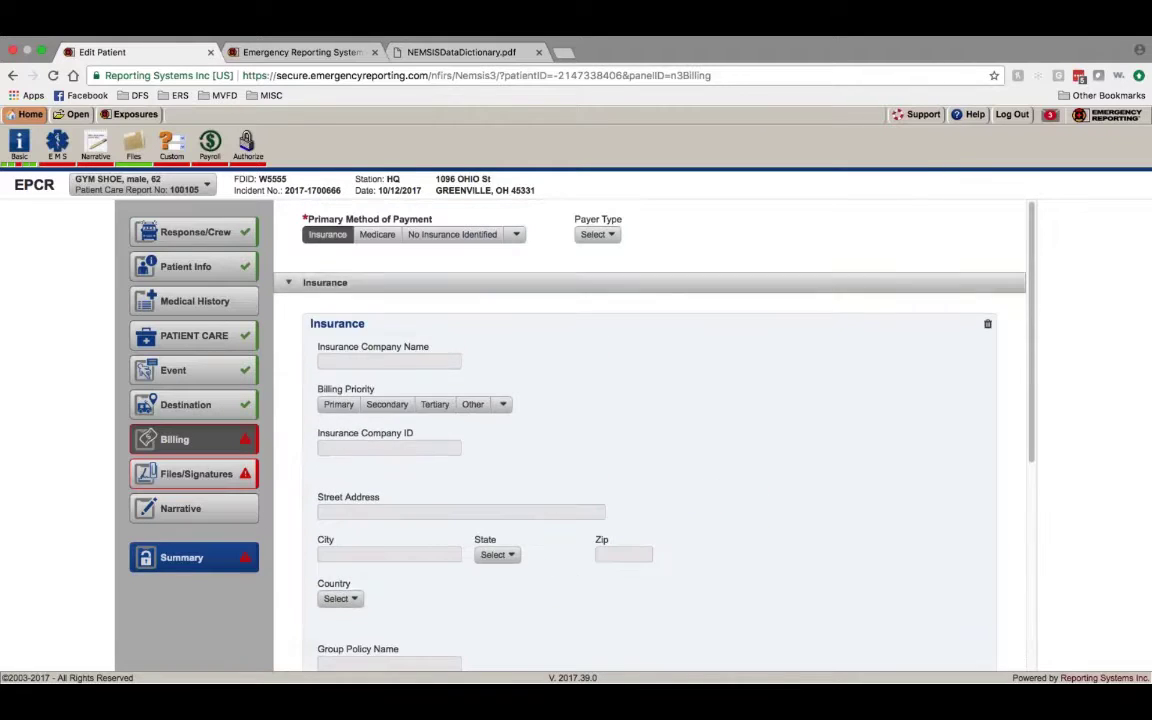
# Step: Collapse the Insurance section and expand Physician Certification Statement to view its fields
pyautogui.click(290, 283)
pyautogui.click(290, 304)
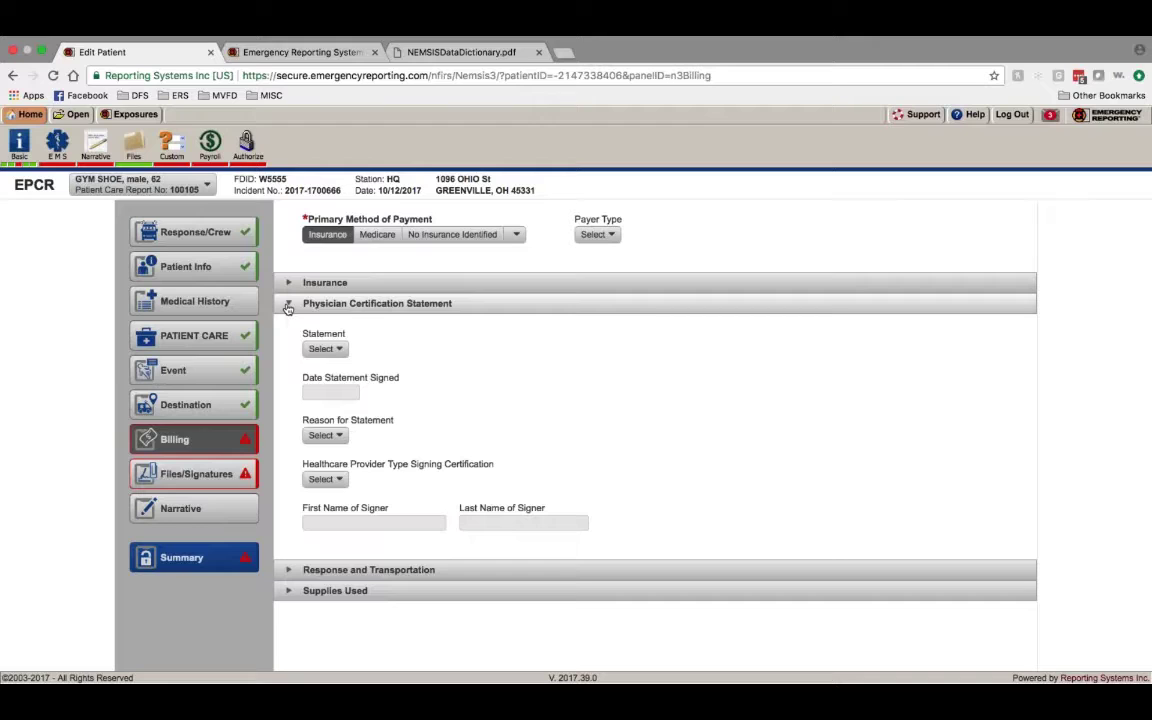
# Step: Collapse Physician Certification Statement, expand Response and Transportation under Billing, and review its fields down to the odometer readings
pyautogui.click(288, 305)
pyautogui.click(291, 325)
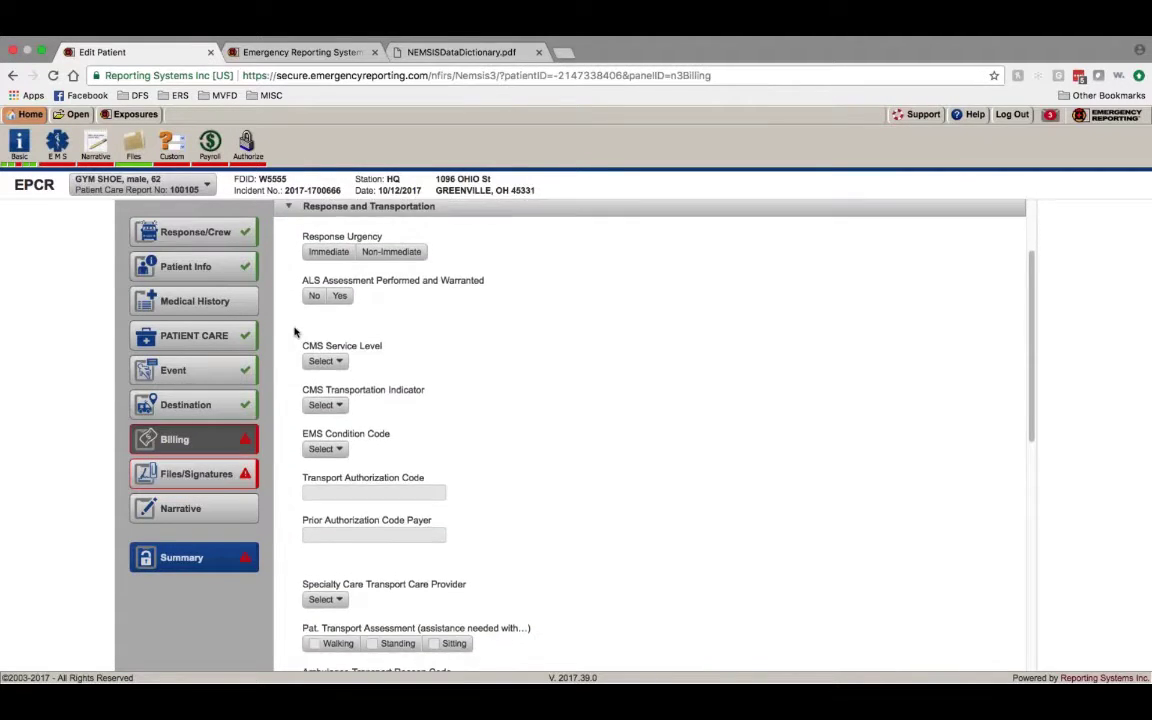
pyautogui.scroll(-10, 295, 331)
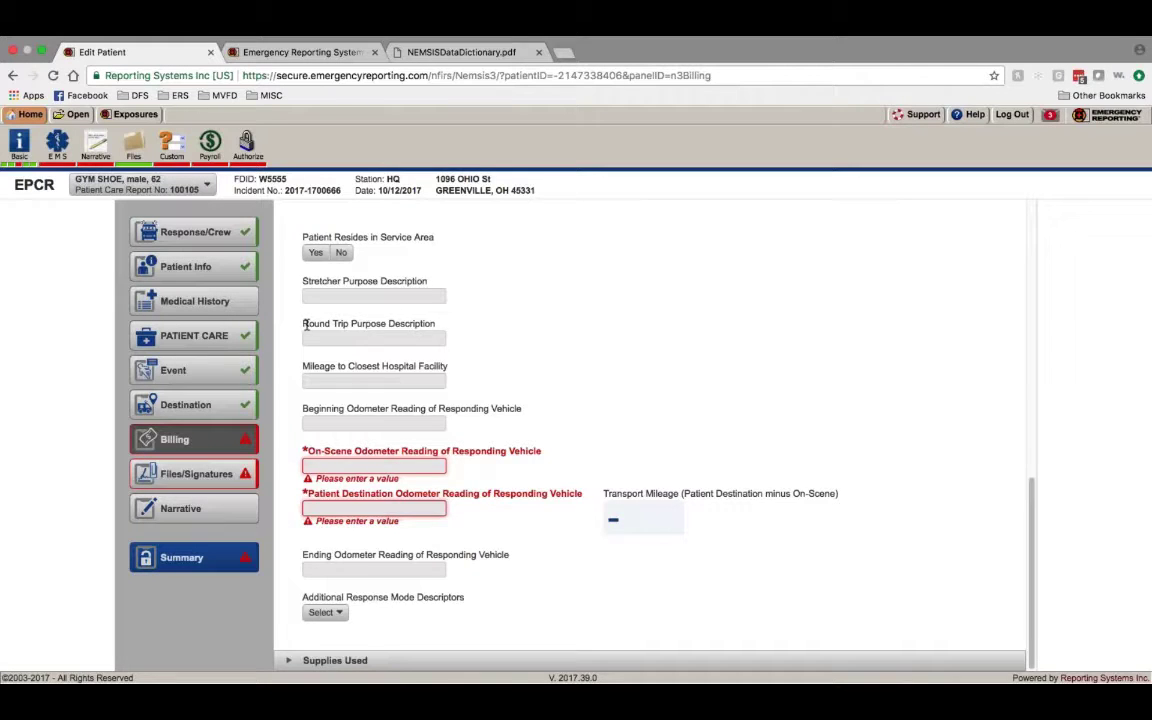
pyautogui.scroll(5, 295, 331)
pyautogui.scroll(-5, 449, 305)
# Step: Set the responding vehicle's On-Scene Odometer Reading to 1200 and its Patient Destination Odometer Reading to 1202
pyautogui.click(365, 460)
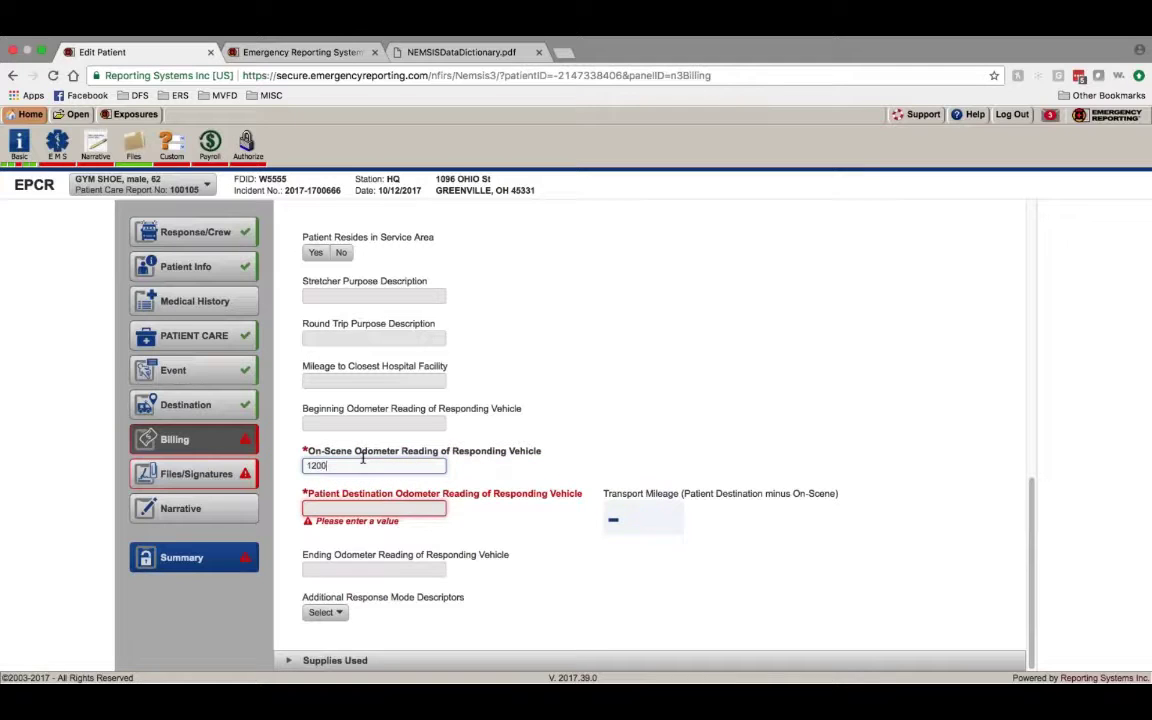
pyautogui.press('Tab')
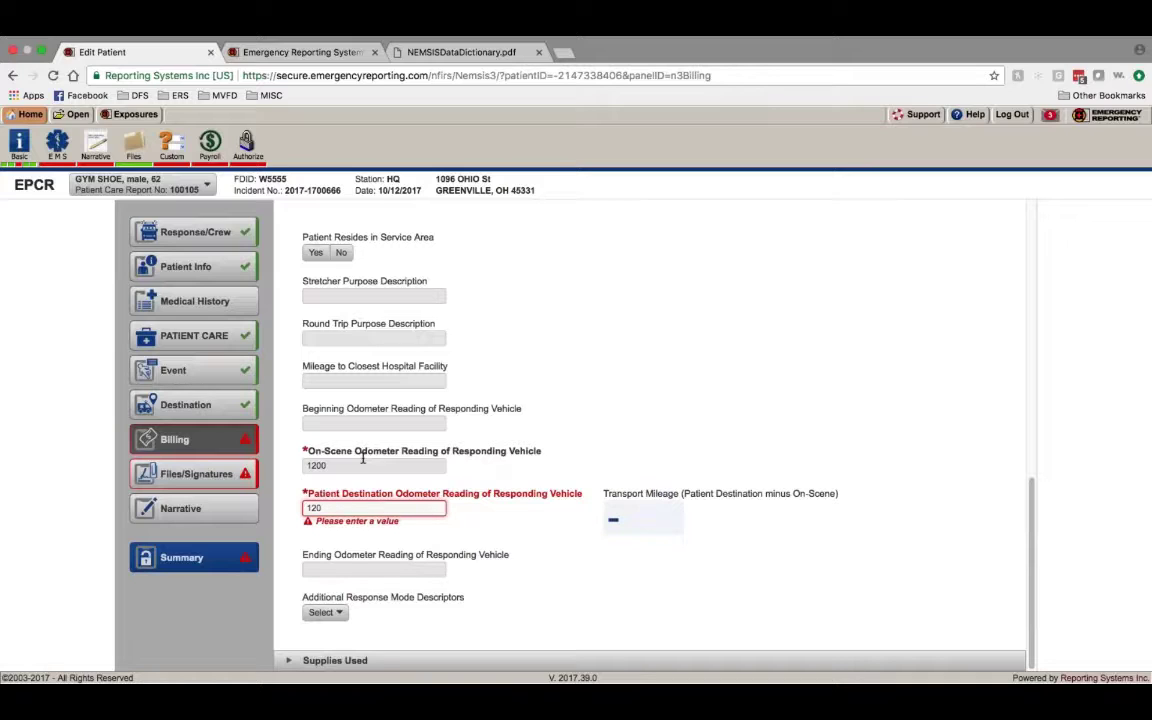
pyautogui.press('Tab')
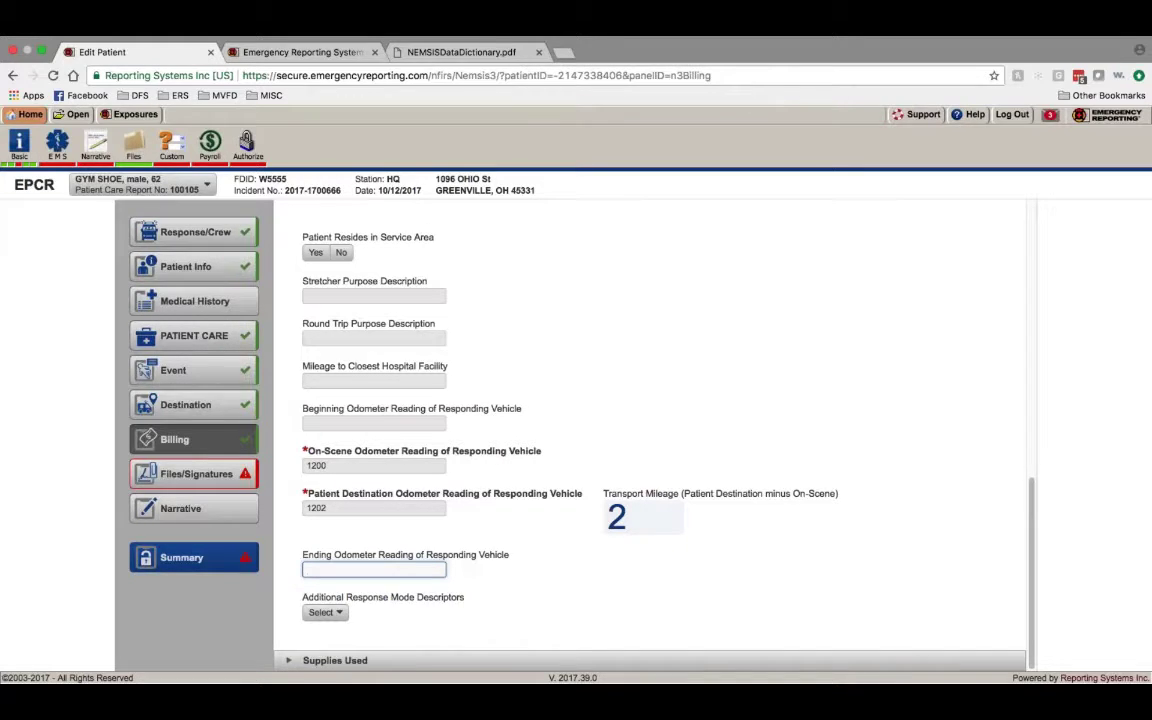
# Step: Switch to the Required Fields and Customizations page, examine the dispositions selected under Odometer Readings, and return to the patient report
pyautogui.hotkey('ctrl', 'Tab')
pyautogui.scroll(-3, 209, 417)
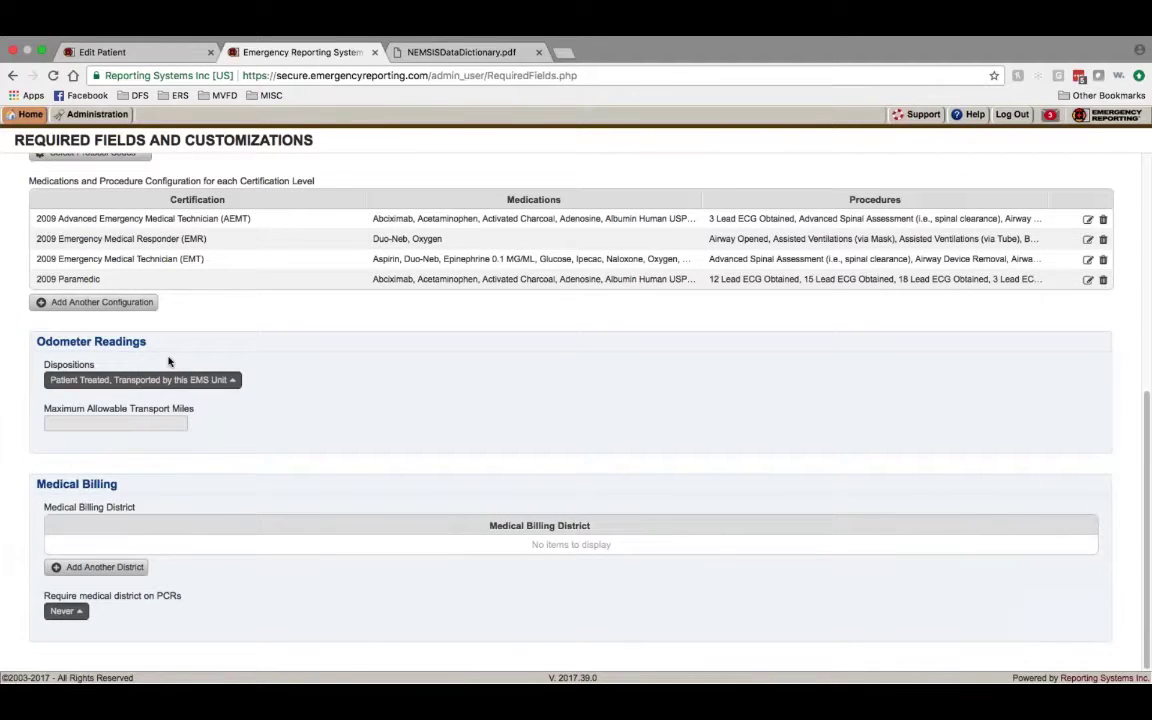
pyautogui.click(140, 380)
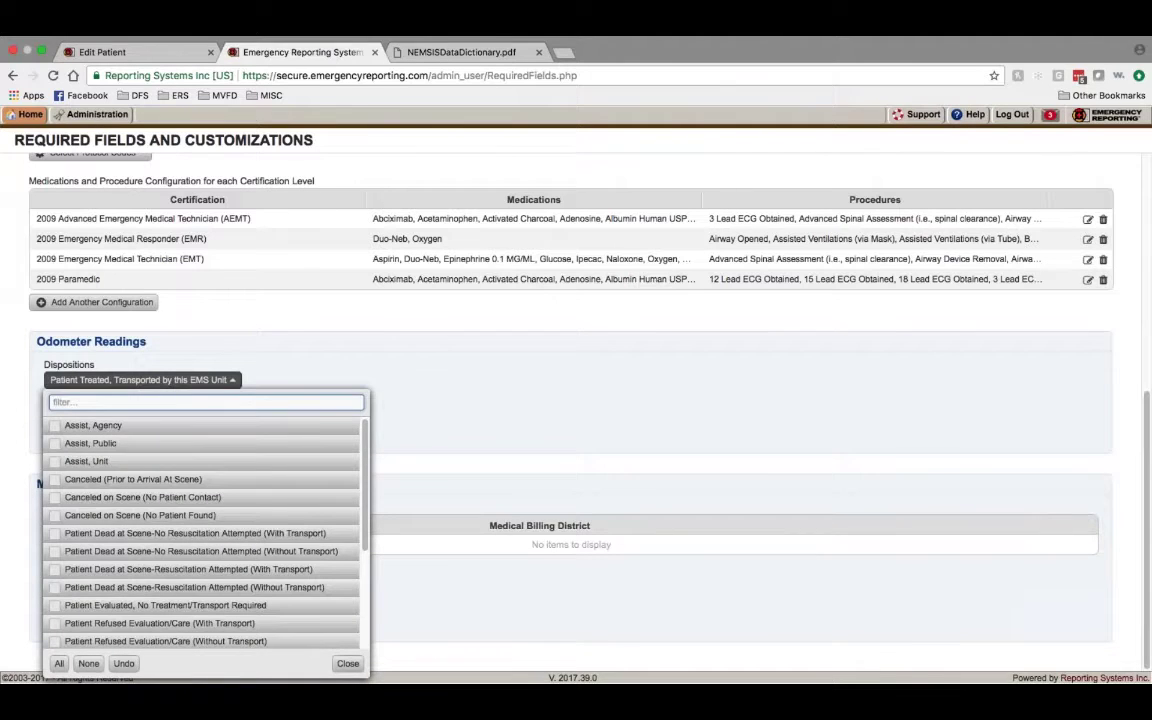
pyautogui.scroll(-5, 123, 466)
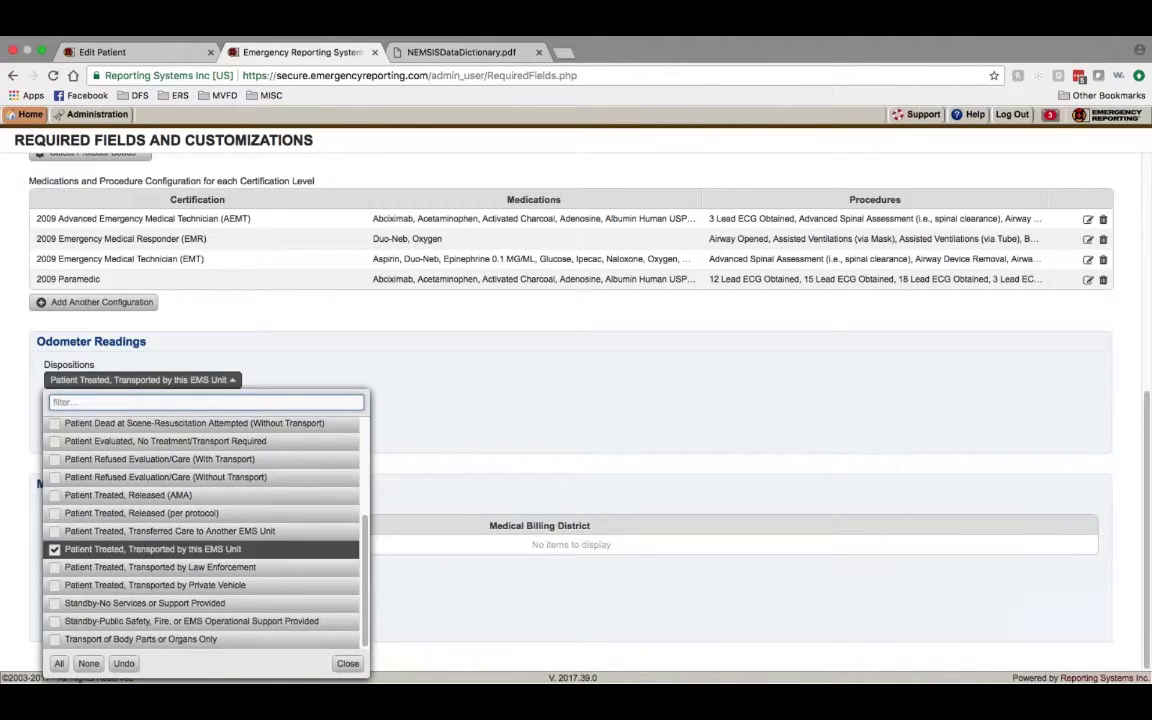
pyautogui.click(351, 452)
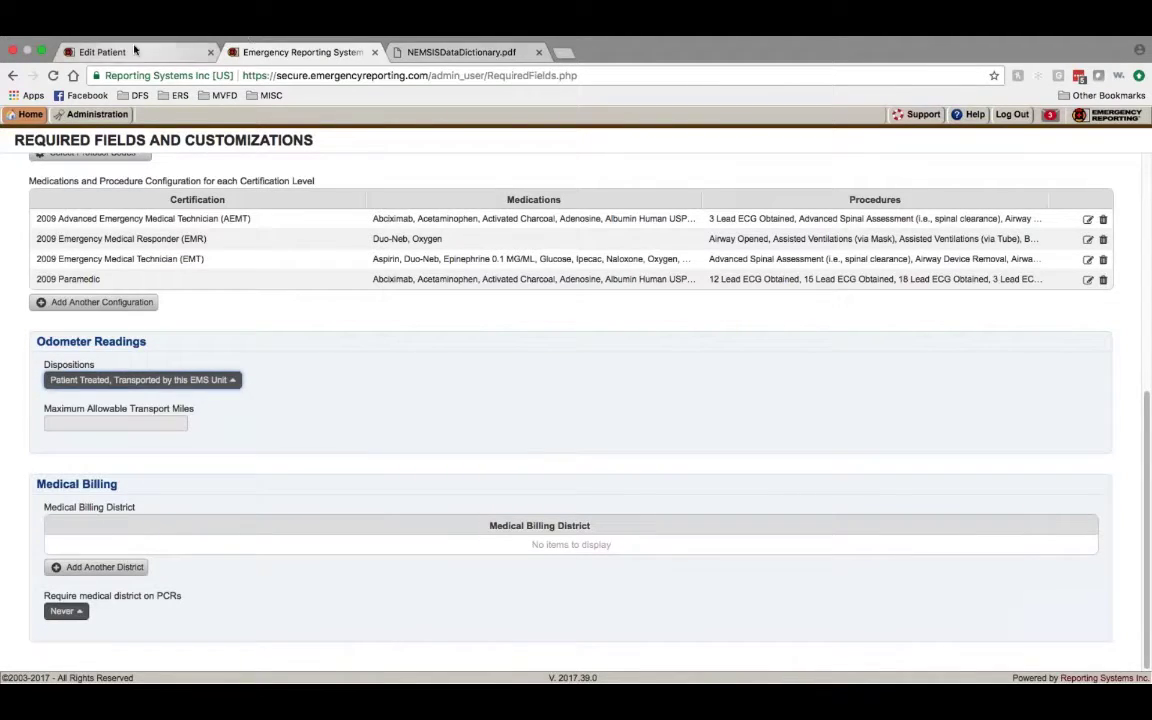
pyautogui.click(102, 52)
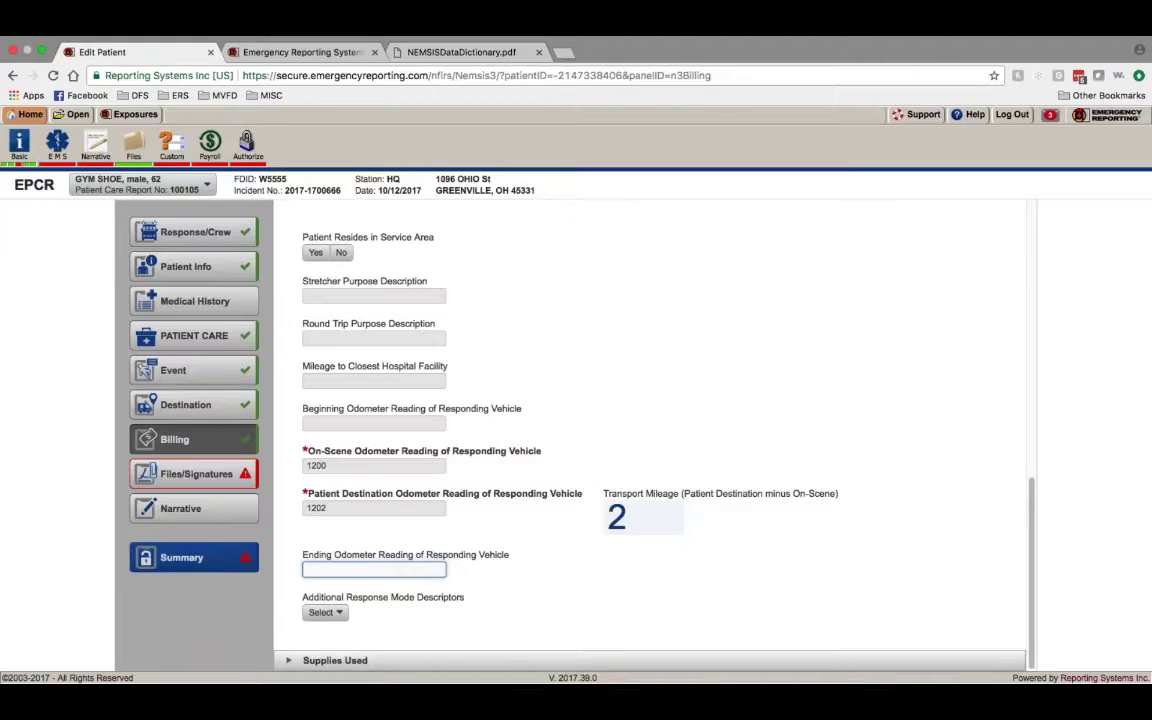
# Step: Expand the Supplies Used section and view the Add Supplies form, closing it without entering an item
pyautogui.click(289, 662)
pyautogui.scroll(-2, 300, 640)
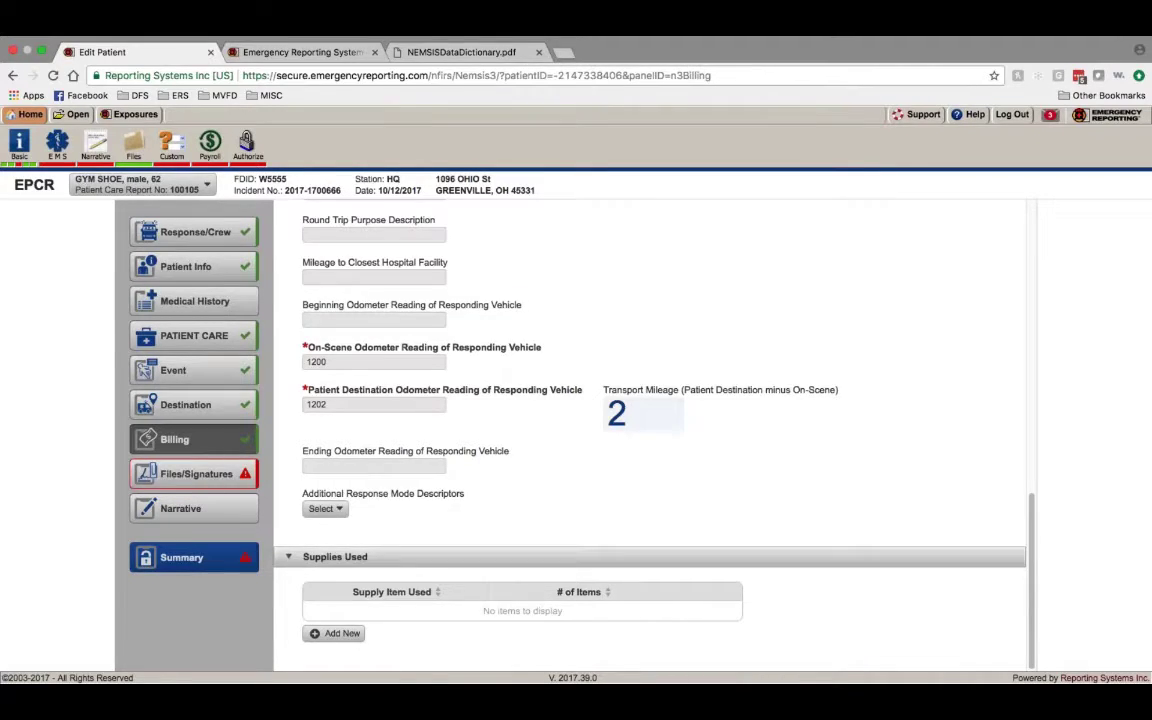
pyautogui.click(355, 637)
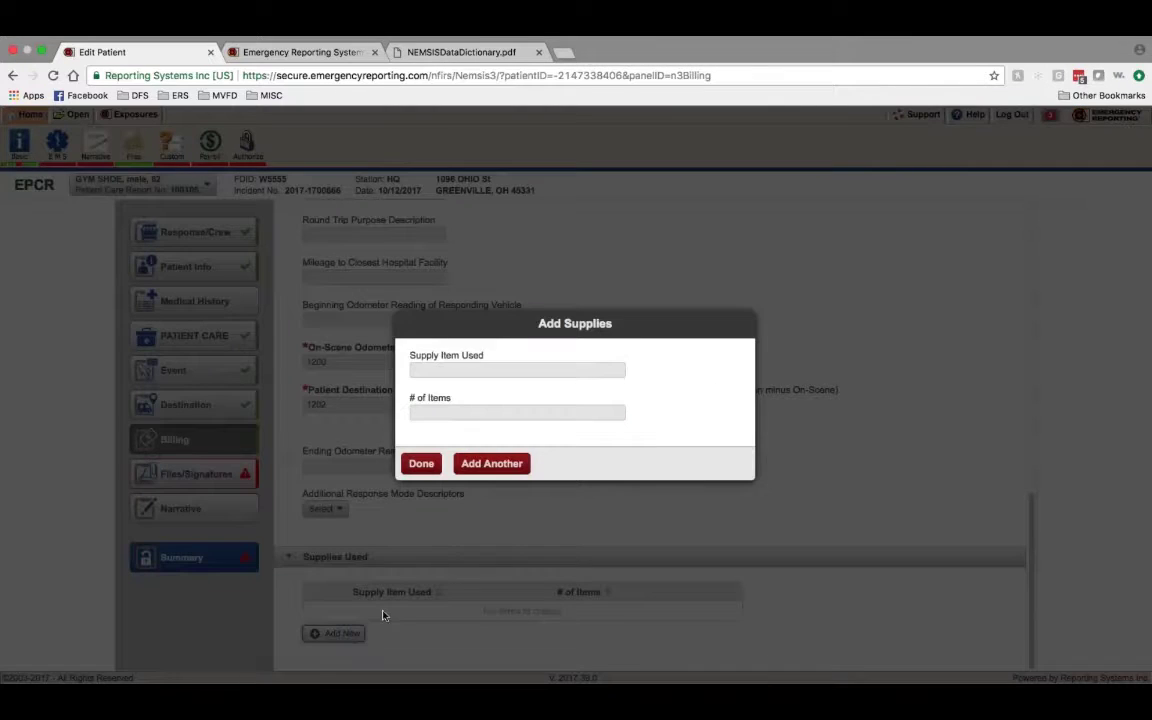
pyautogui.click(420, 464)
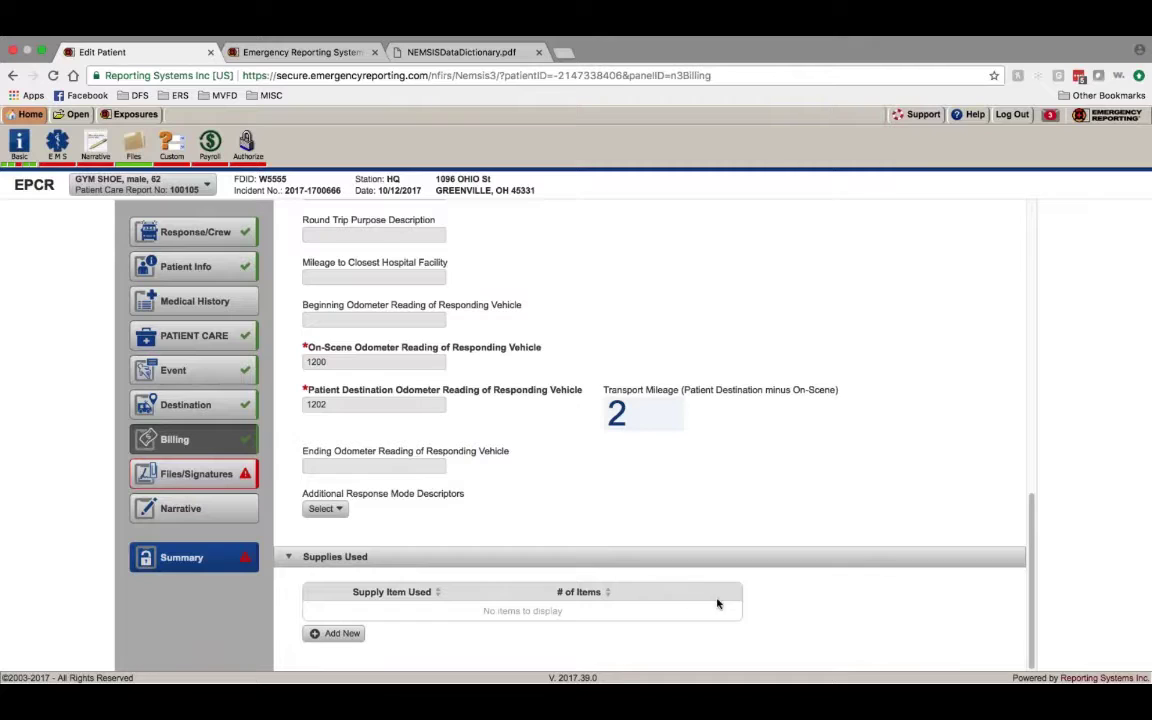
pyautogui.click(333, 633)
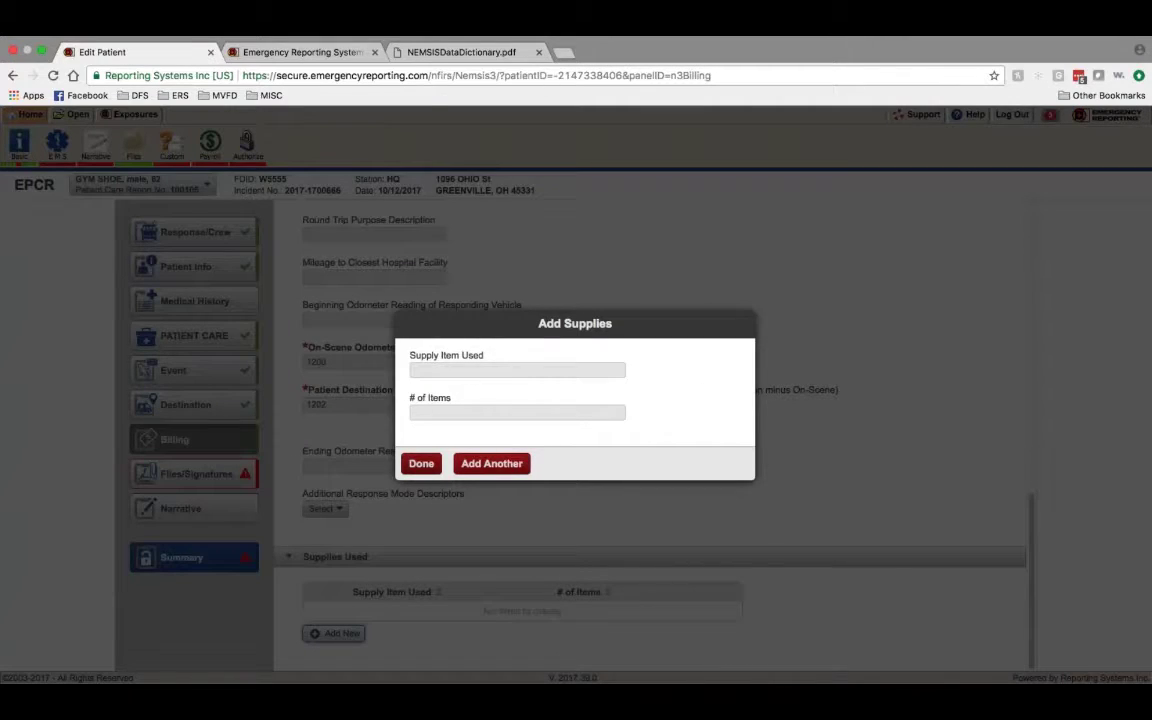
pyautogui.click(418, 464)
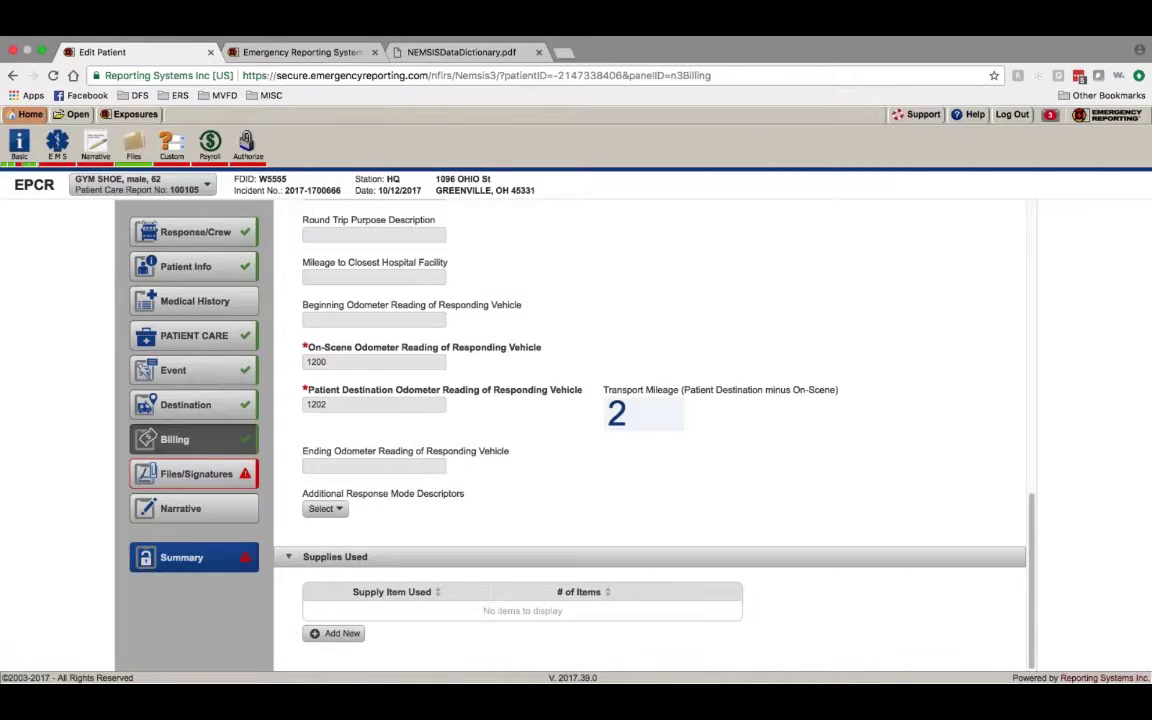
# Step: Go to the Files/Signatures section and review its file group fields and the forms to sign
pyautogui.click(196, 474)
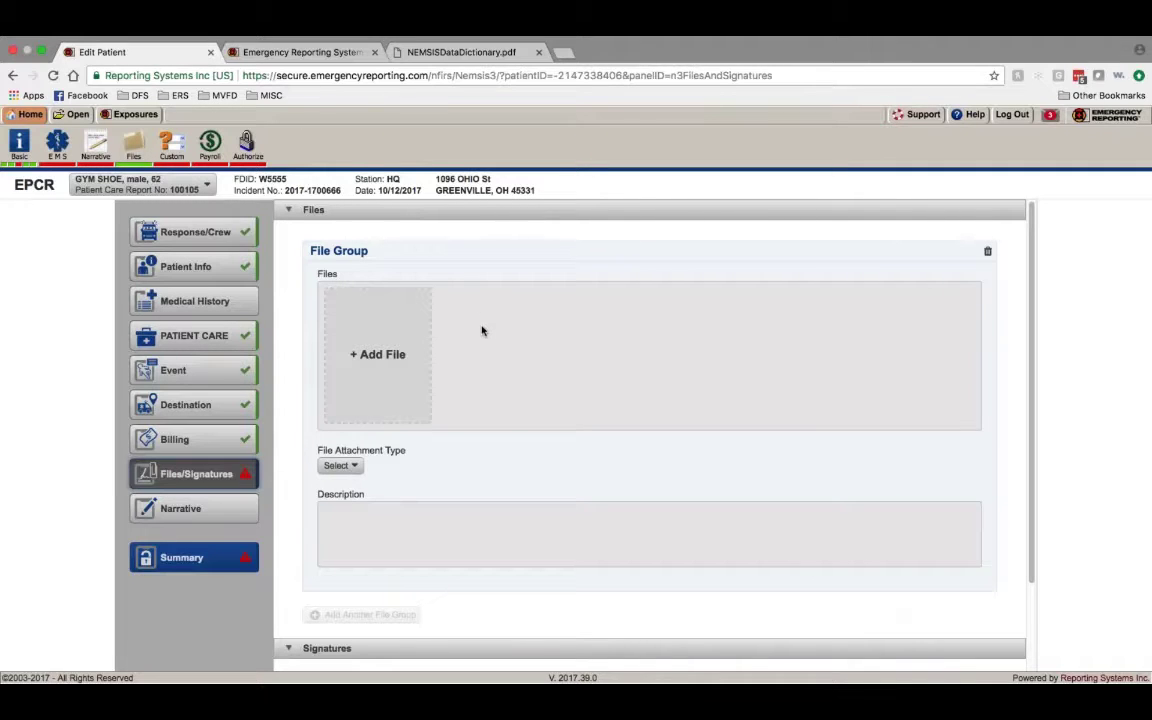
pyautogui.scroll(-3, 477, 418)
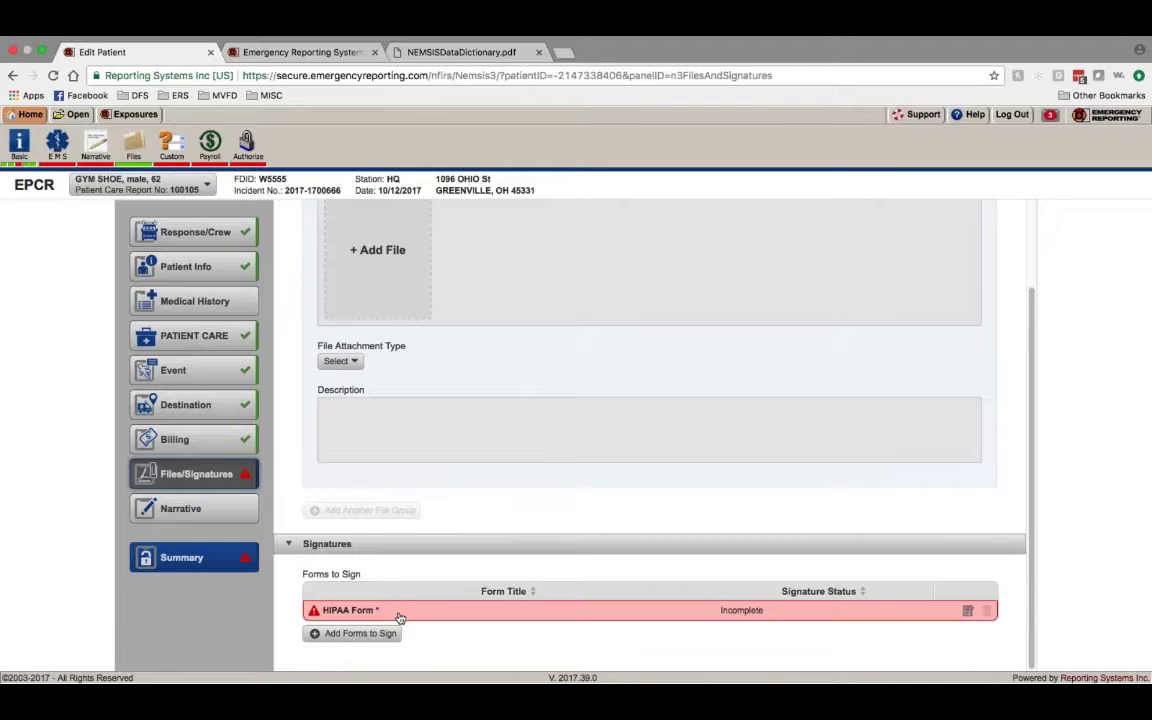
# Step: Switch to the Required Fields and Customizations browser tab and open the Patient Forms list from Administration
pyautogui.click(305, 55)
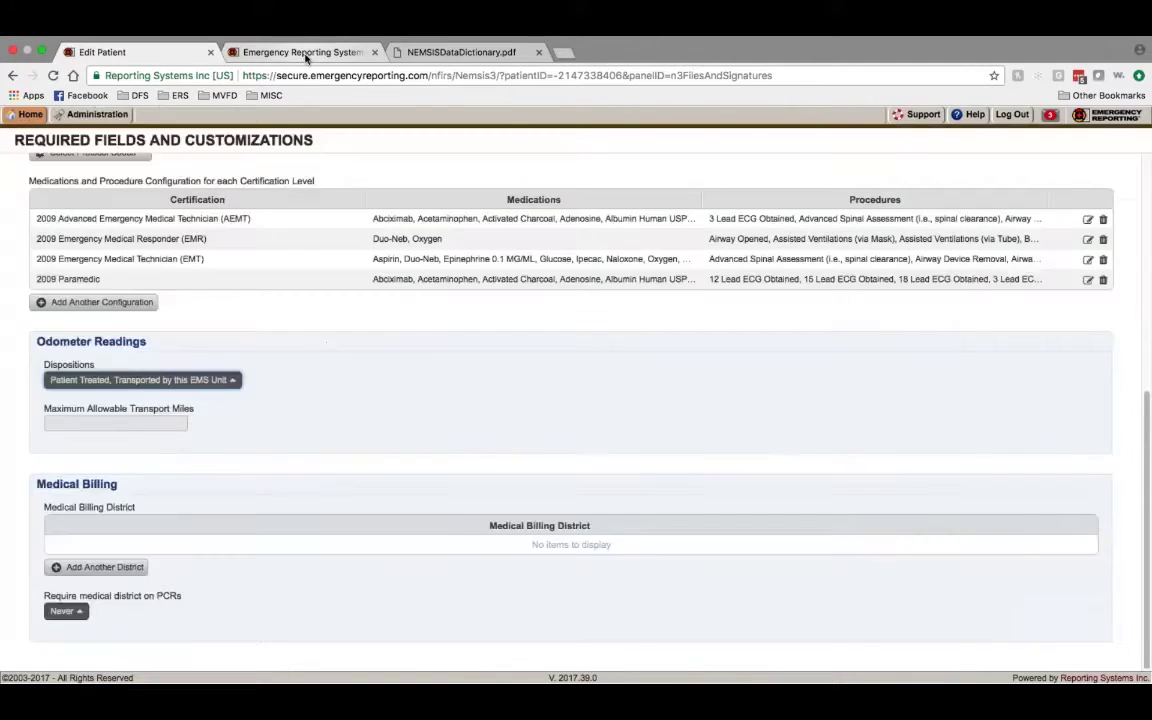
pyautogui.scroll(1, 201, 366)
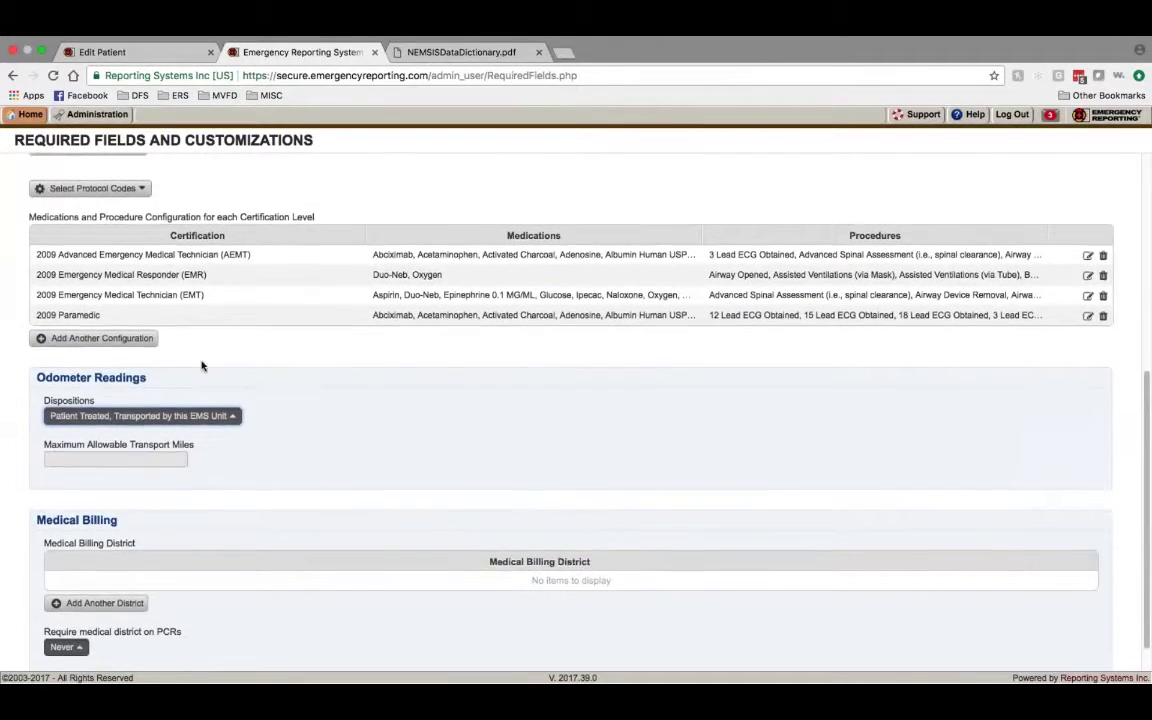
pyautogui.scroll(8, 201, 366)
pyautogui.scroll(-2, 201, 366)
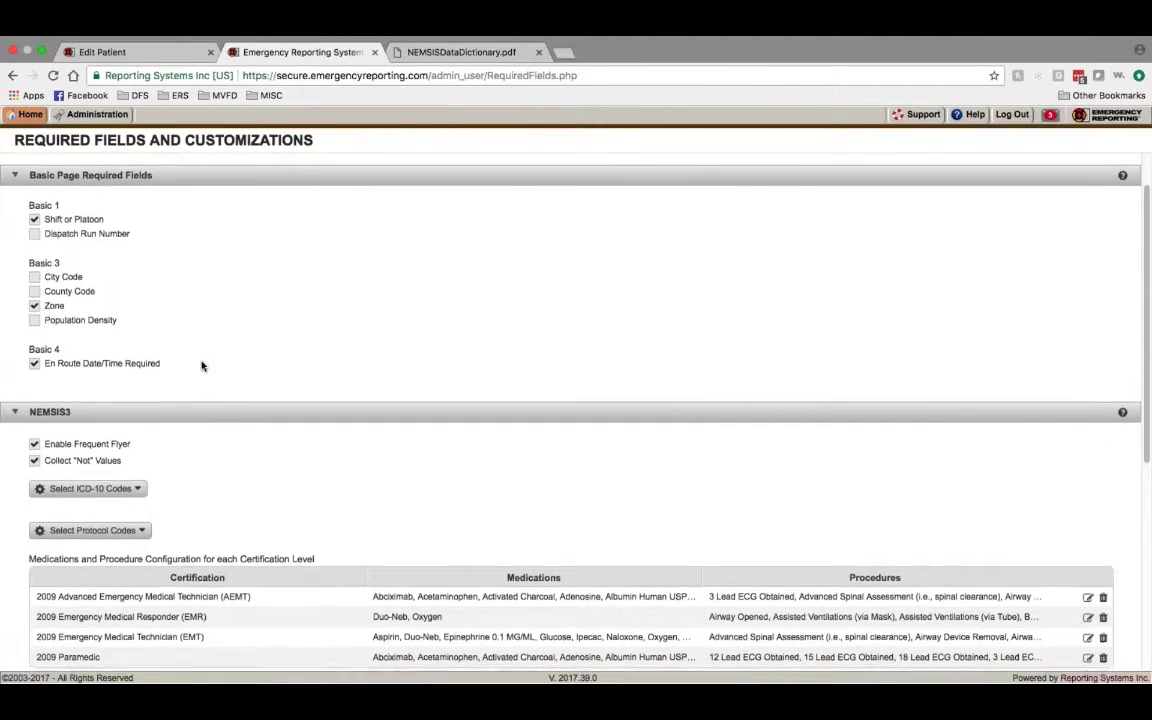
pyautogui.scroll(-1, 201, 366)
pyautogui.scroll(2, 201, 366)
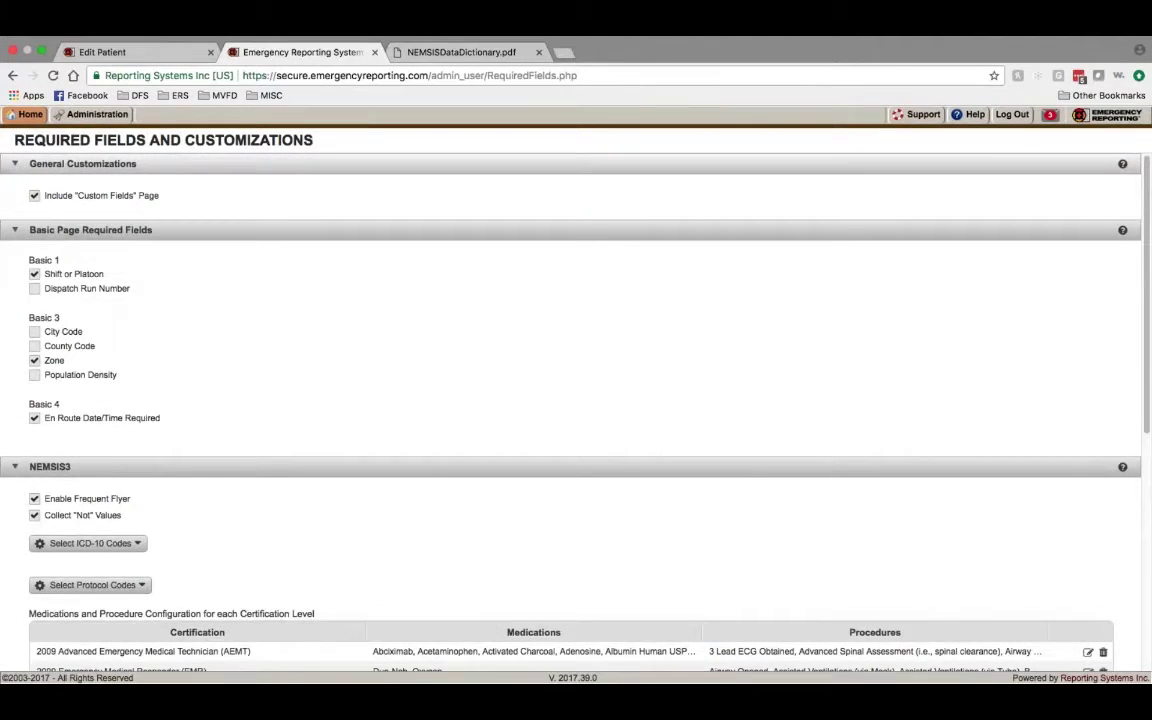
pyautogui.click(31, 115)
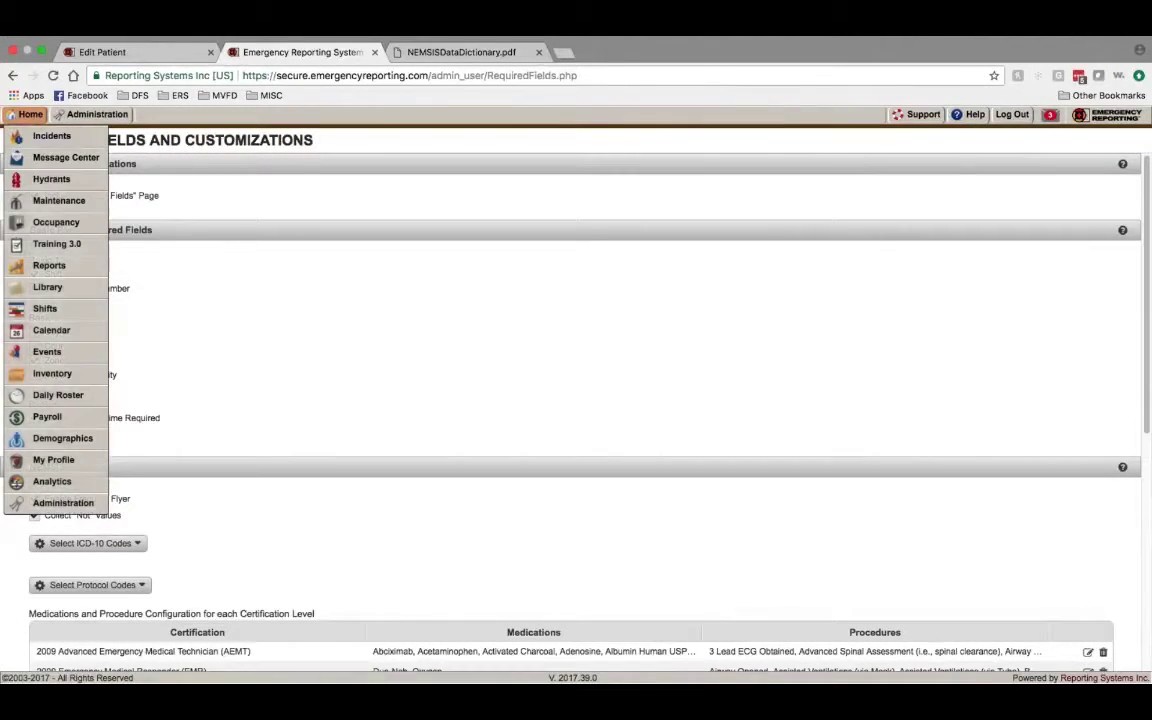
pyautogui.click(62, 503)
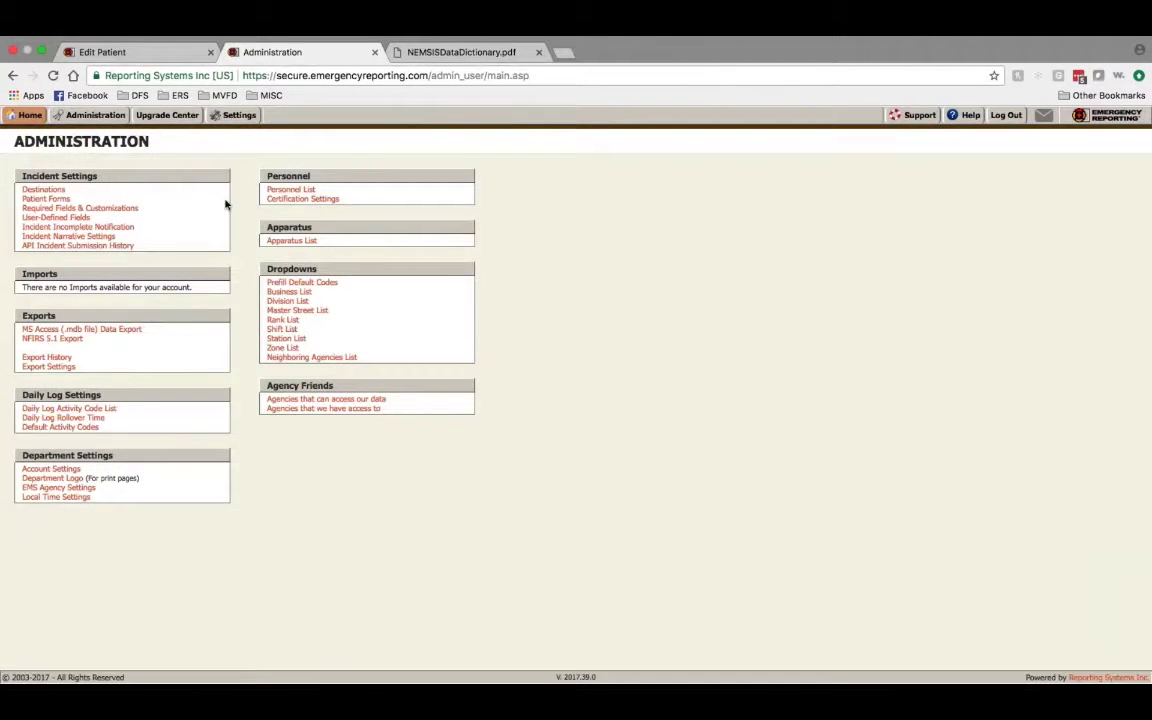
pyautogui.click(48, 199)
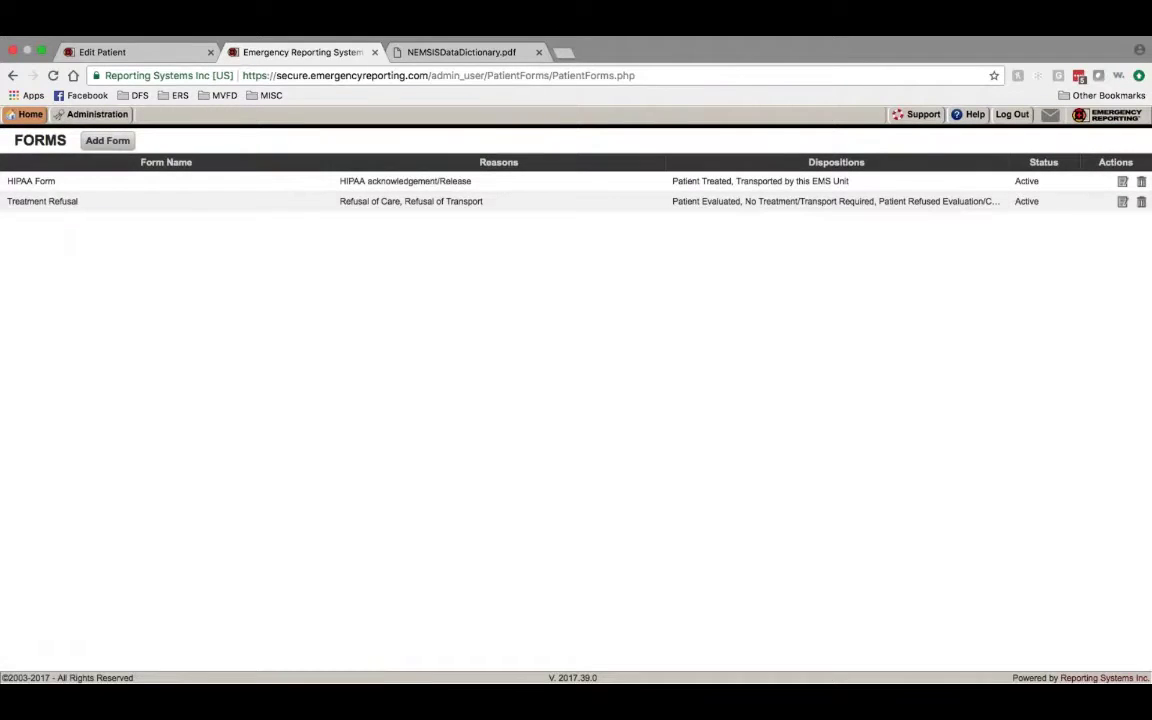
pyautogui.click(30, 114)
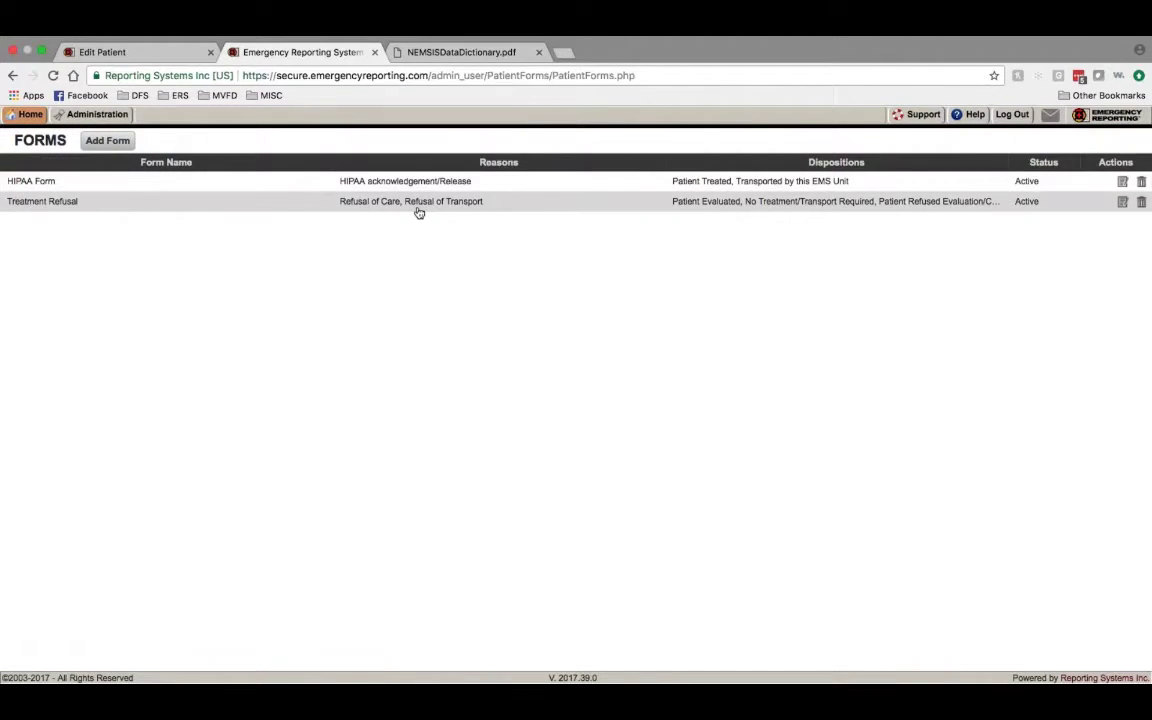
# Step: Open the HIPAA Form's settings, review its disposition options without changing them, and return to the patient report
pyautogui.click(710, 186)
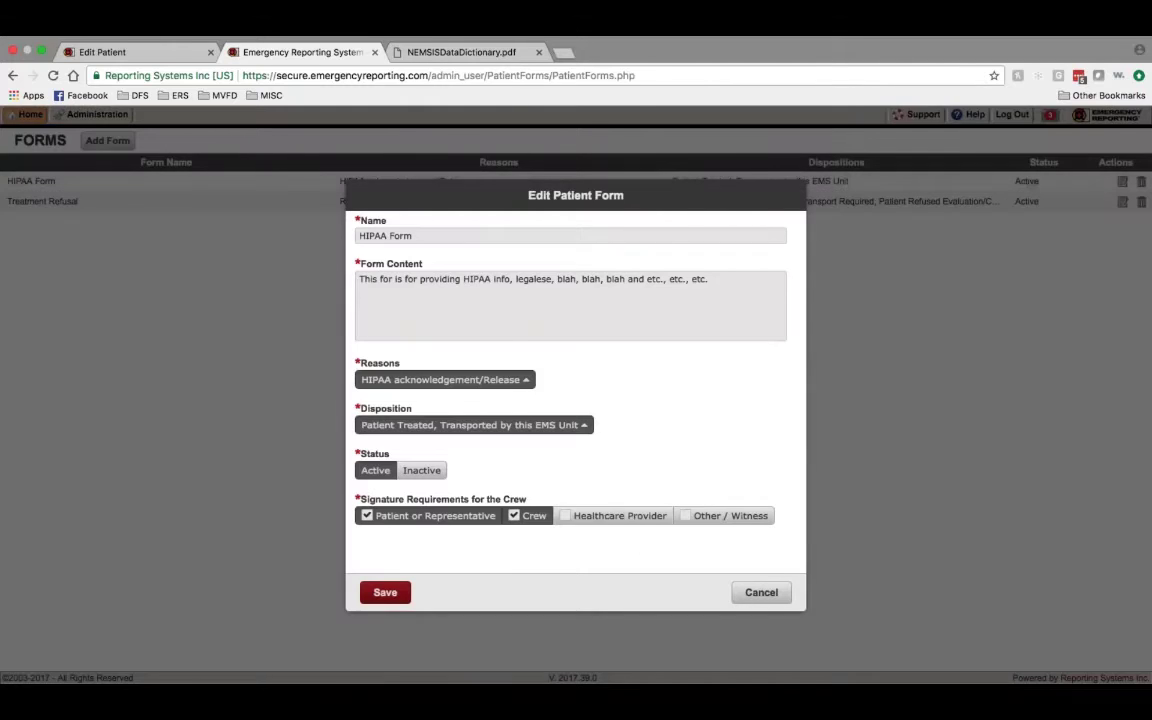
pyautogui.click(473, 425)
pyautogui.scroll(-5, 512, 330)
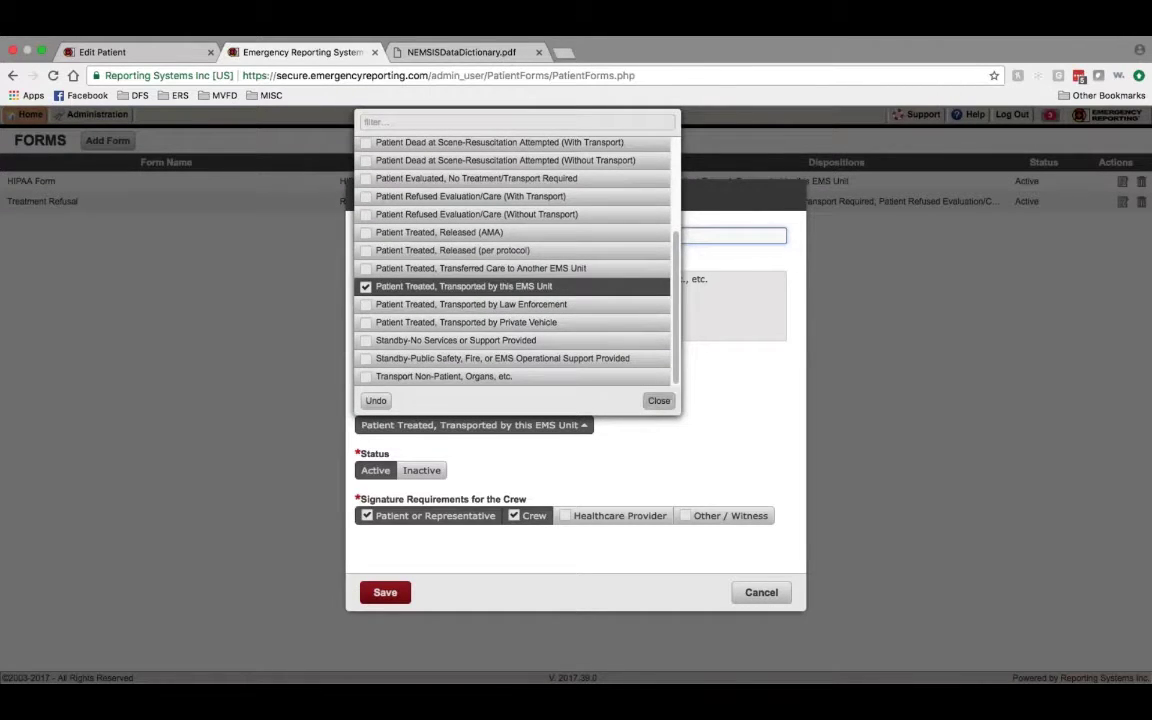
pyautogui.press('Escape')
pyautogui.click(158, 51)
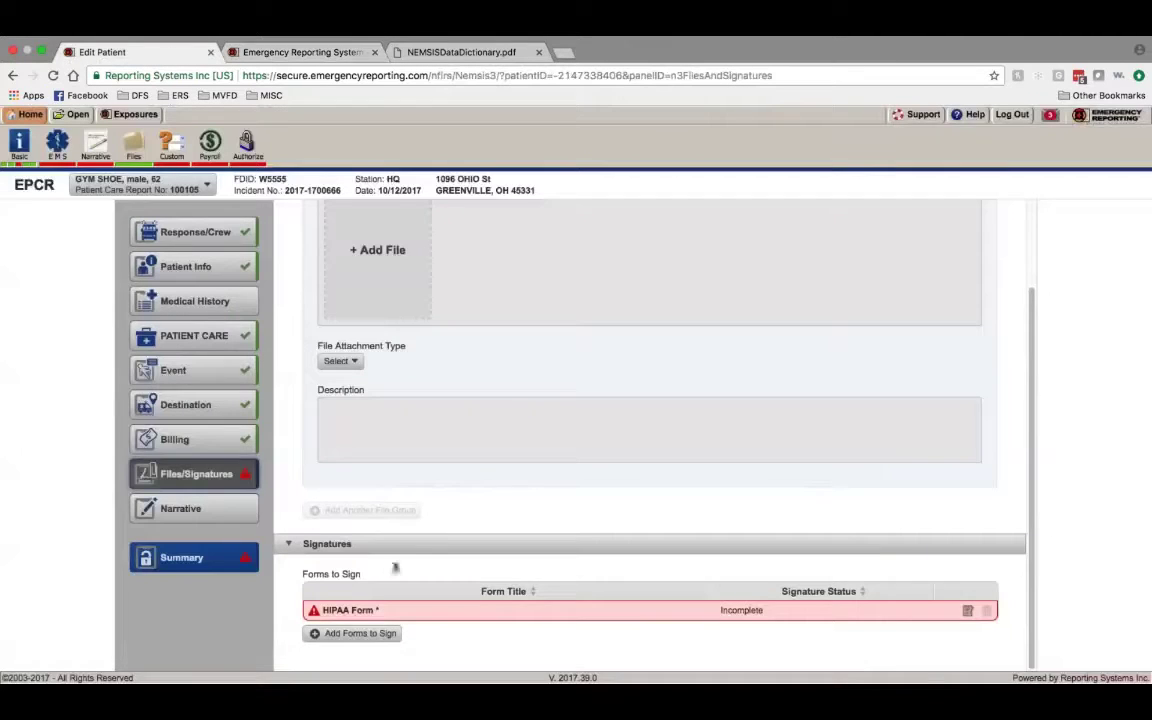
# Step: Open the HIPAA Form for signing, read its text, and draw the patient's signature in the Patient/Representative section
pyautogui.click(348, 610)
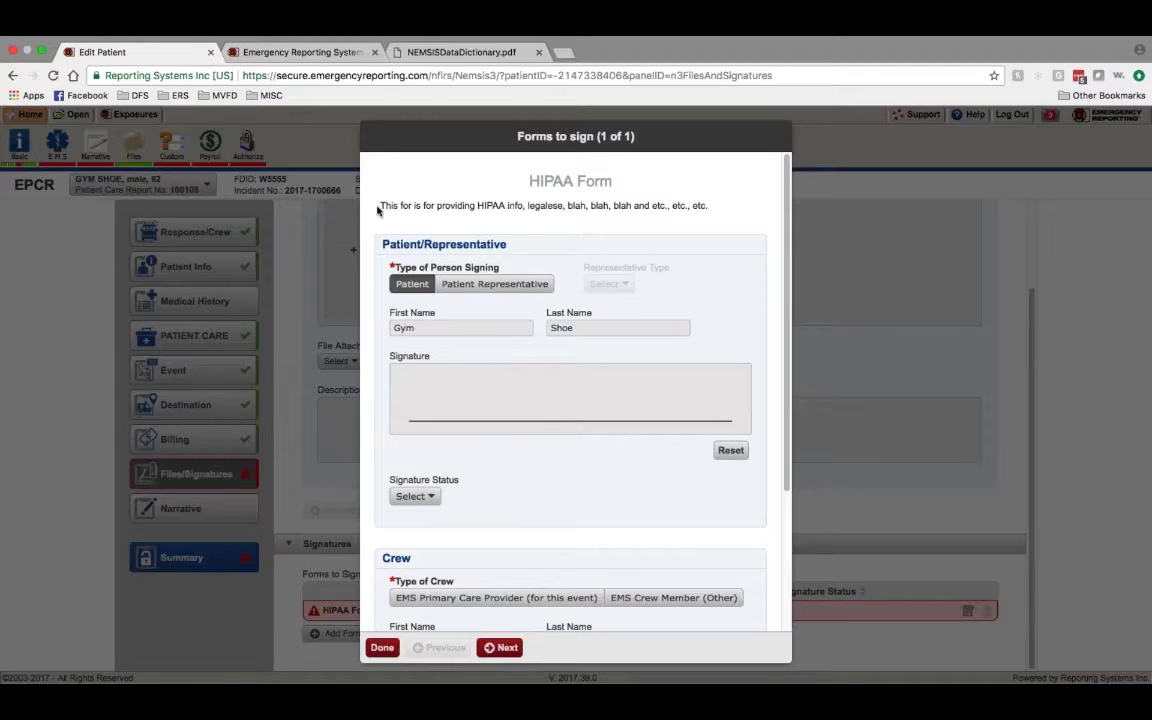
pyautogui.moveTo(380, 207); pyautogui.dragTo(709, 215)
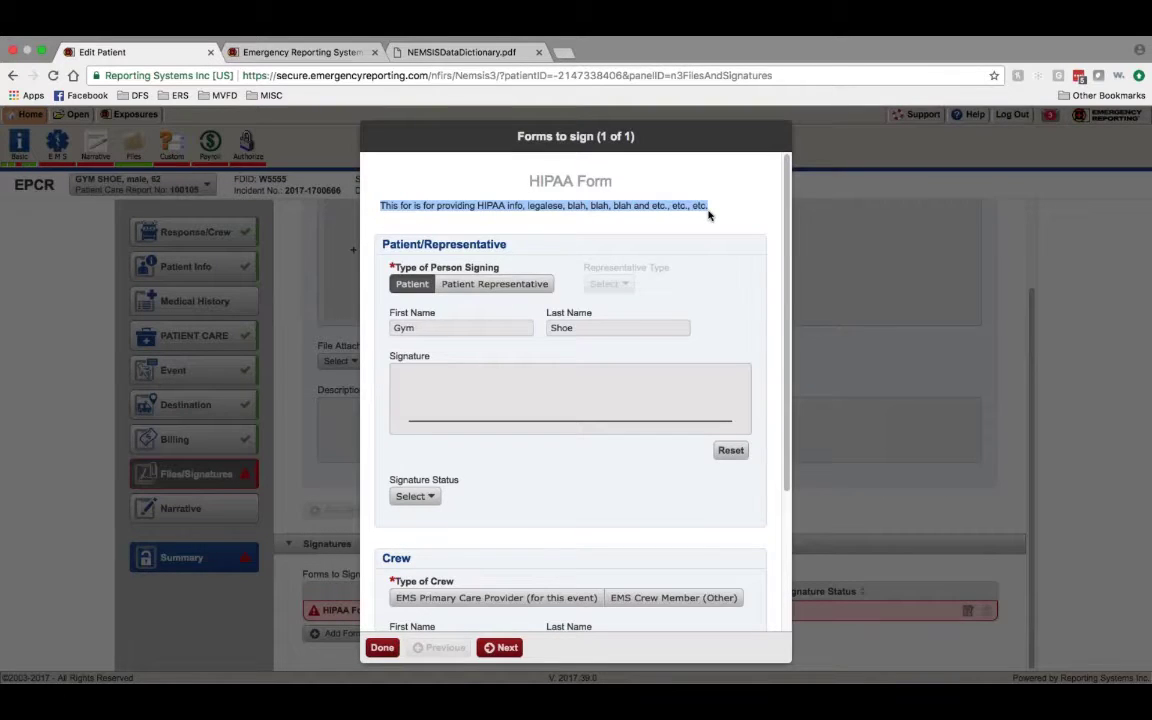
pyautogui.click(713, 211)
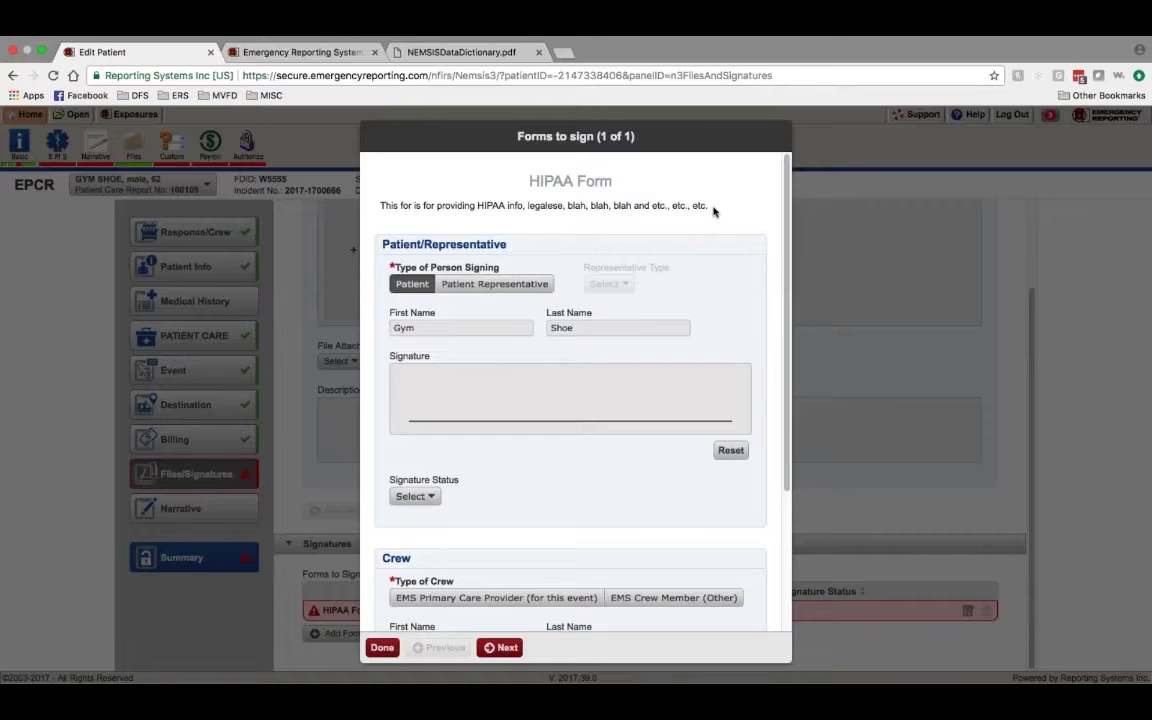
pyautogui.moveTo(447, 374)
pyautogui.mouseDown()
pyautogui.moveTo(430, 398)
pyautogui.moveTo(465, 406)
pyautogui.moveTo(465, 418)
pyautogui.moveTo(486, 404)
pyautogui.moveTo(515, 418)
pyautogui.mouseUp()
pyautogui.moveTo(535, 372)
pyautogui.mouseDown()
pyautogui.moveTo(541, 422)
pyautogui.moveTo(582, 400)
pyautogui.moveTo(605, 405)
pyautogui.mouseUp()
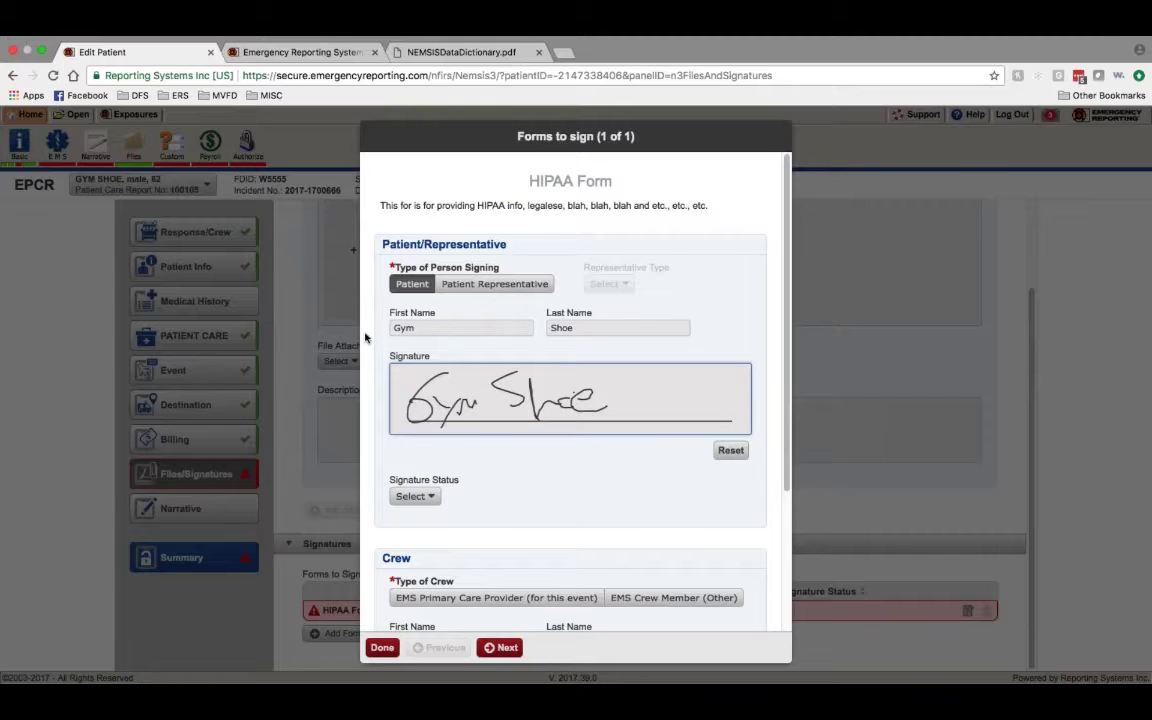
# Step: Review the Signature Status options for the patient without choosing one, and view the Crew signature section
pyautogui.scroll(-2, 505, 403)
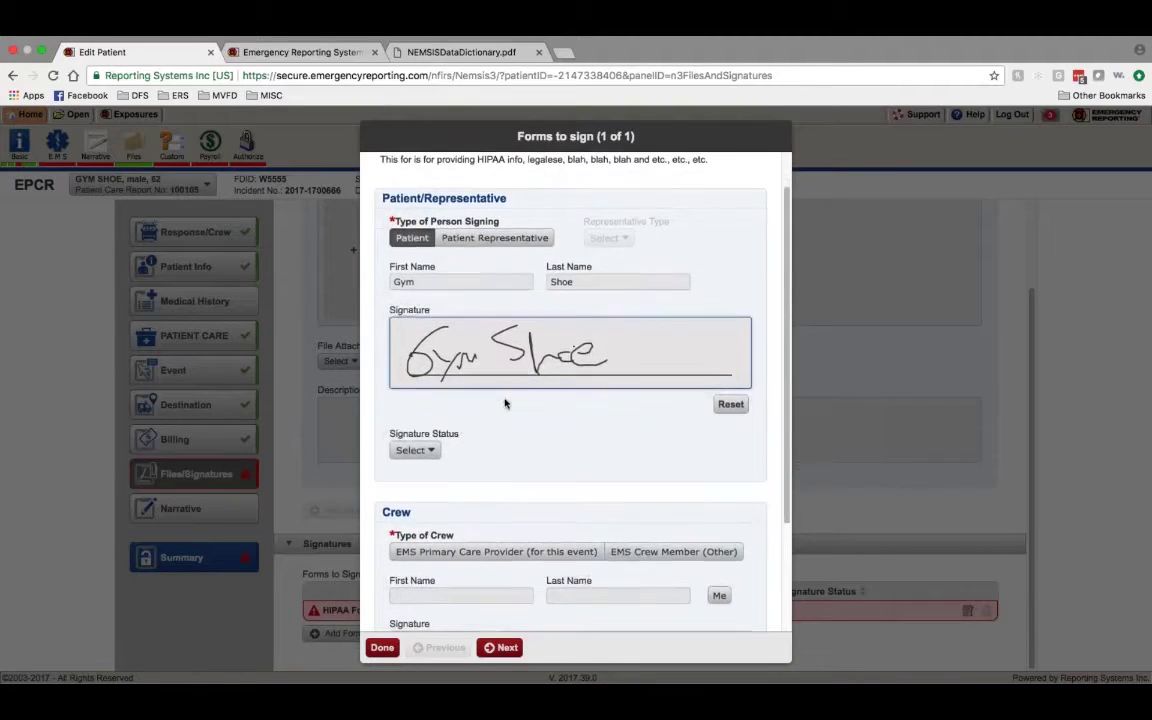
pyautogui.click(412, 430)
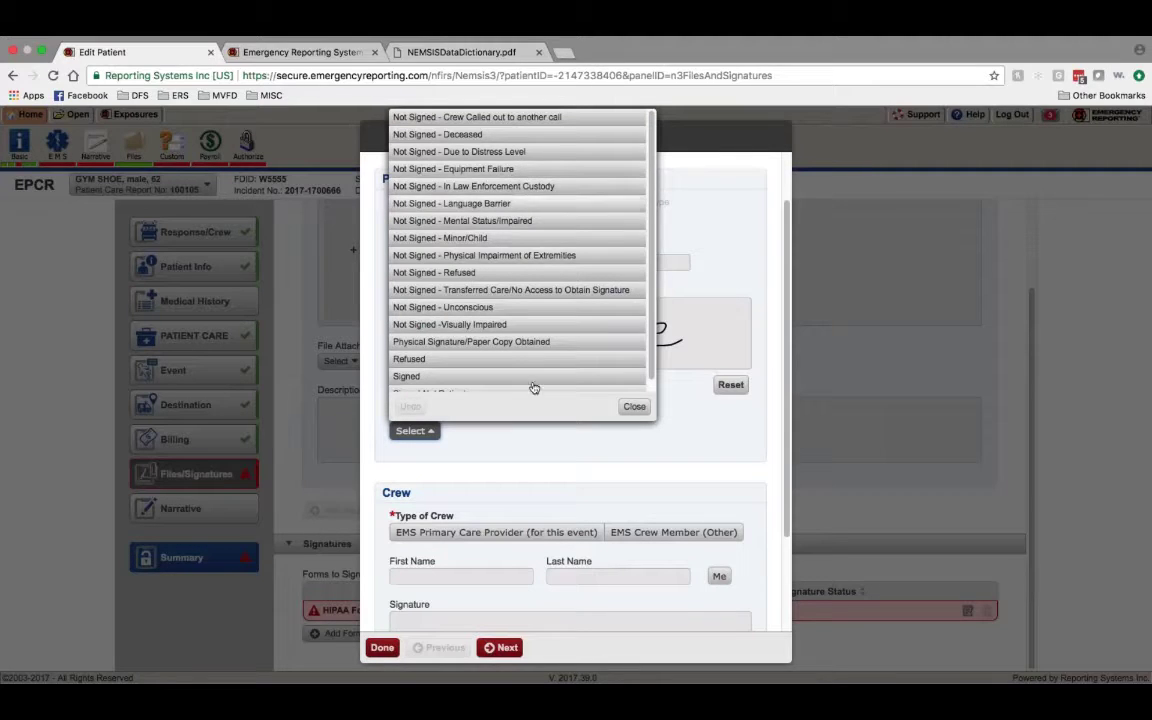
pyautogui.click(633, 406)
pyautogui.scroll(-5, 627, 419)
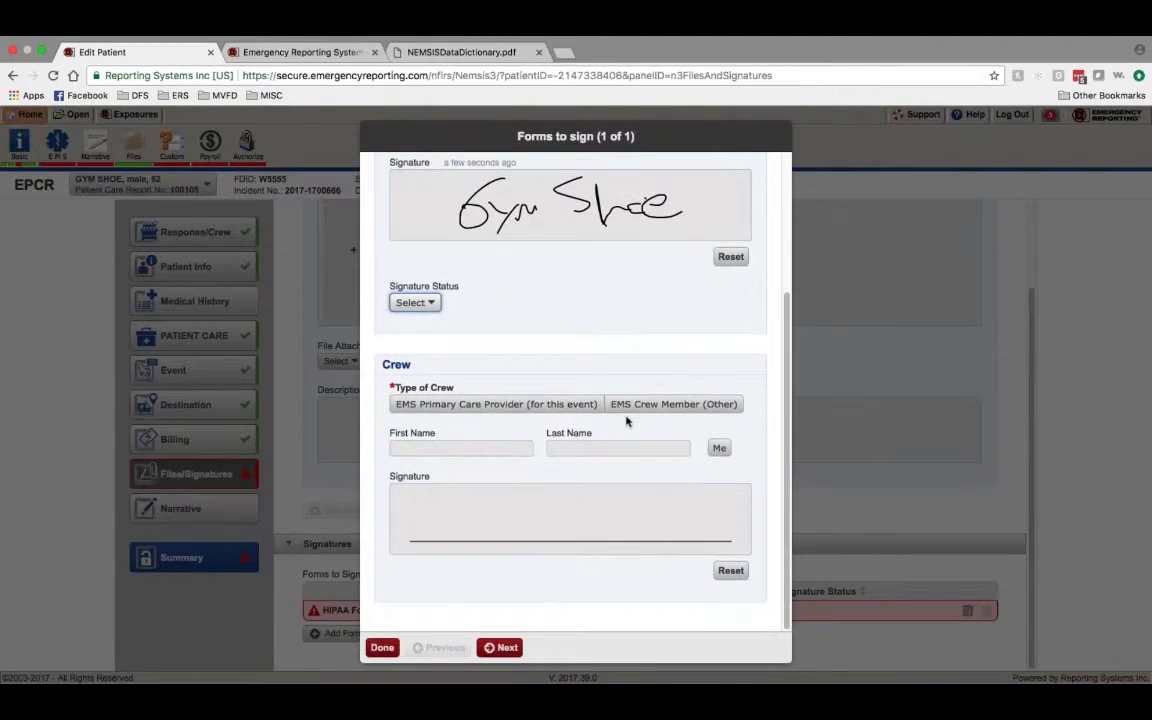
# Step: Complete the HIPAA Form's Crew section as EMS Primary Care Provider (for this event) with your own name, draw the crew signature, and finish signing
pyautogui.click(496, 404)
pyautogui.click(719, 448)
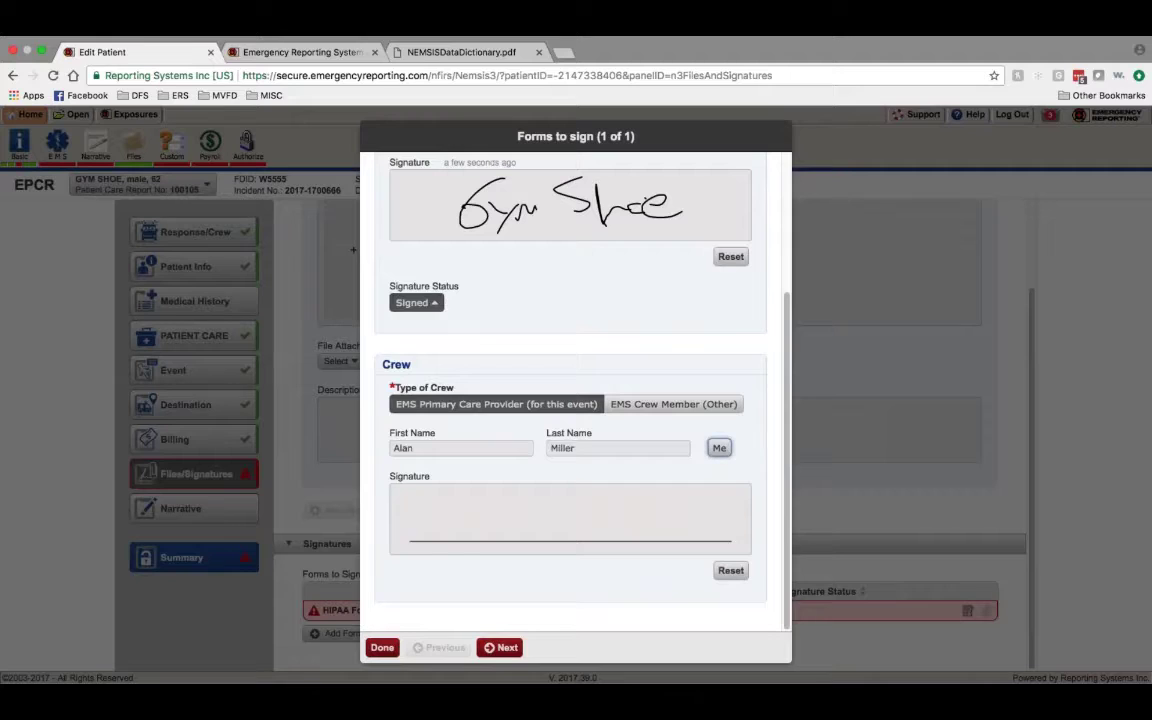
pyautogui.moveTo(427, 545)
pyautogui.mouseDown()
pyautogui.moveTo(527, 532)
pyautogui.moveTo(546, 497)
pyautogui.moveTo(612, 504)
pyautogui.moveTo(696, 486)
pyautogui.mouseUp()
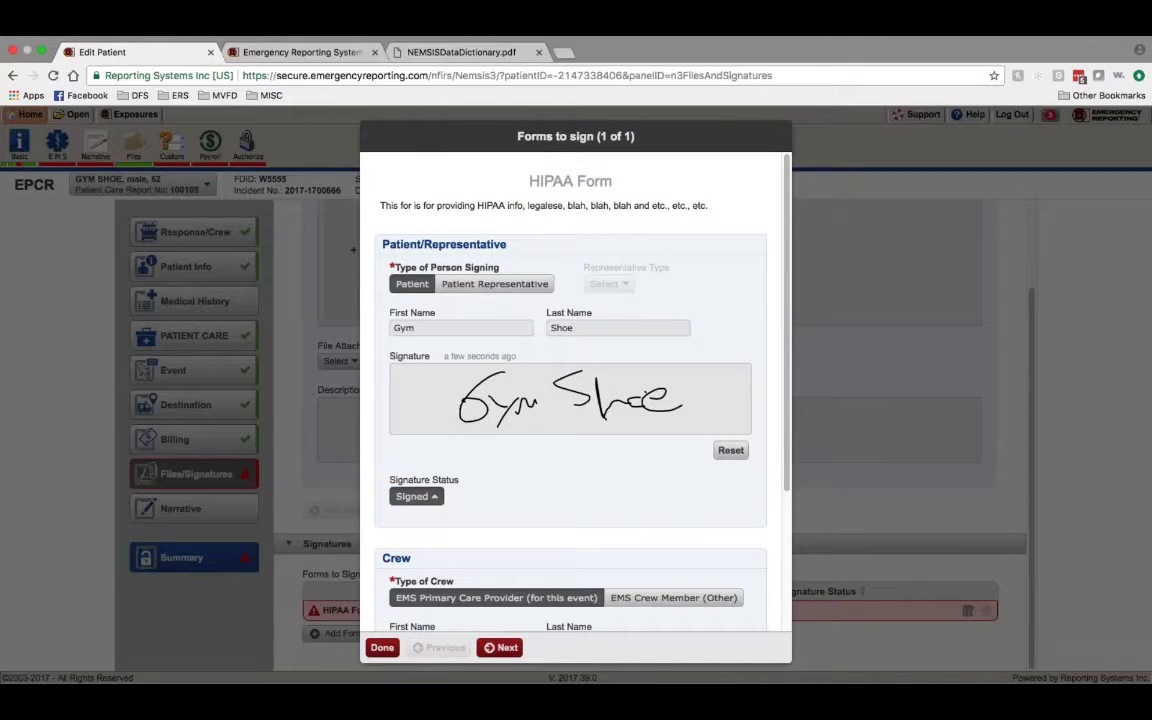
pyautogui.click(382, 647)
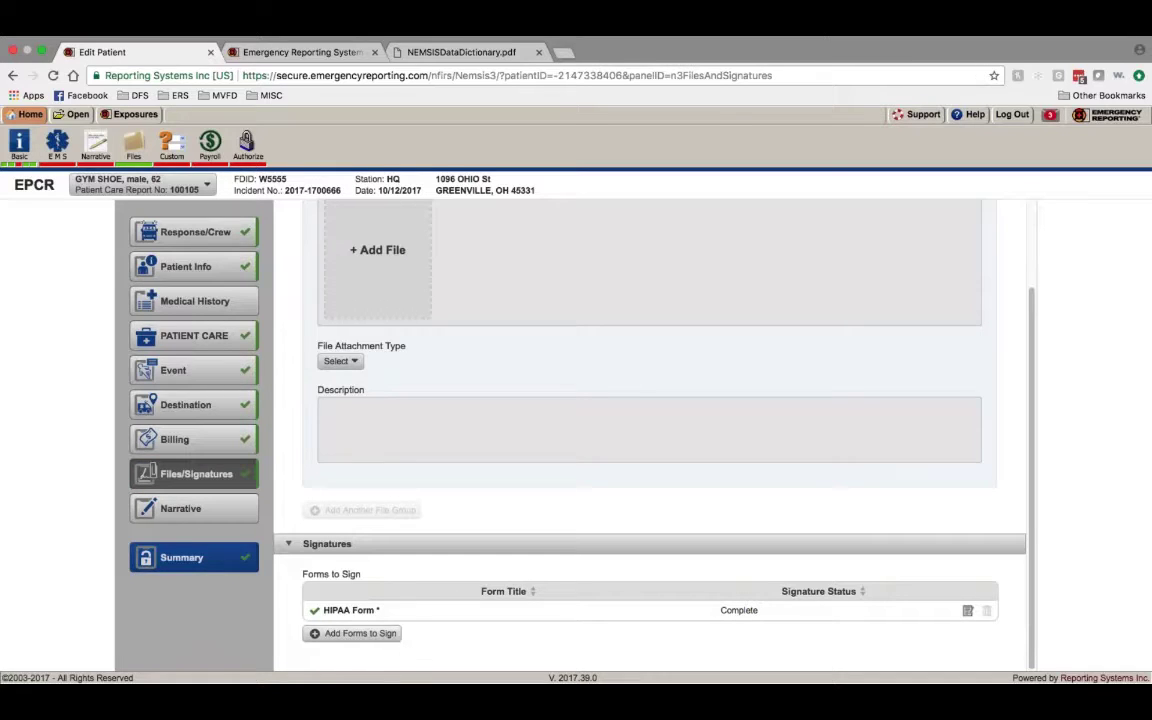
# Step: Check which other forms can be added for signing, and review the Narrative section's registry patient options without choosing any
pyautogui.click(378, 636)
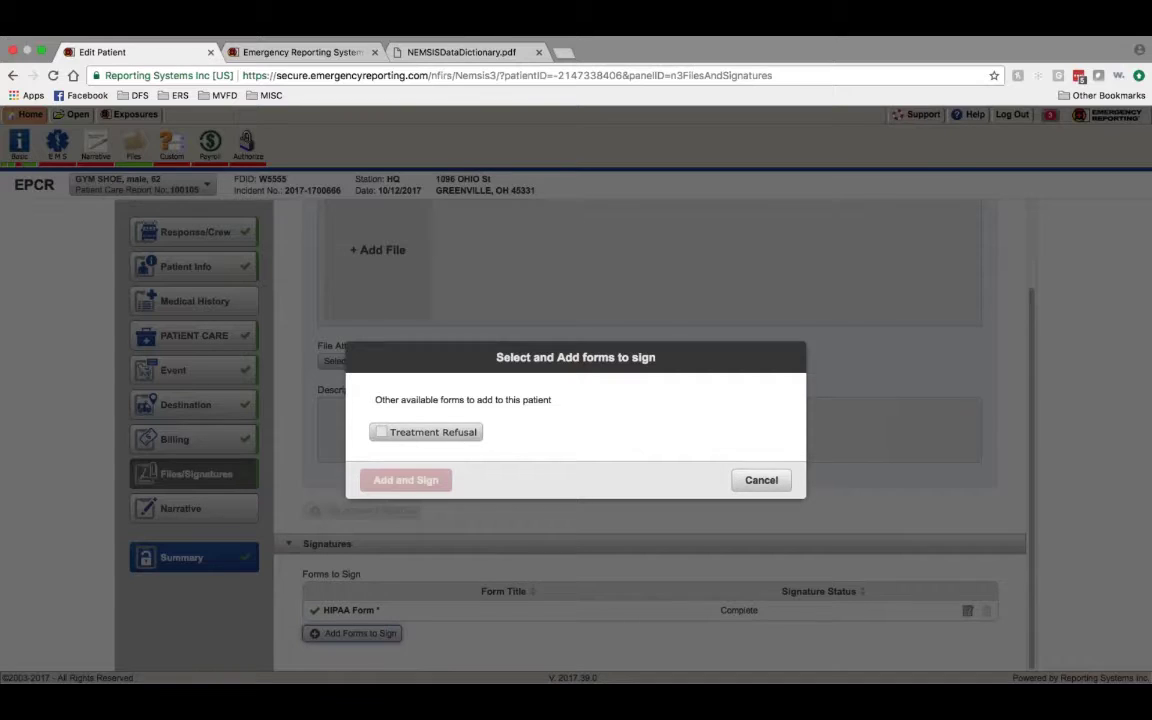
pyautogui.click(761, 480)
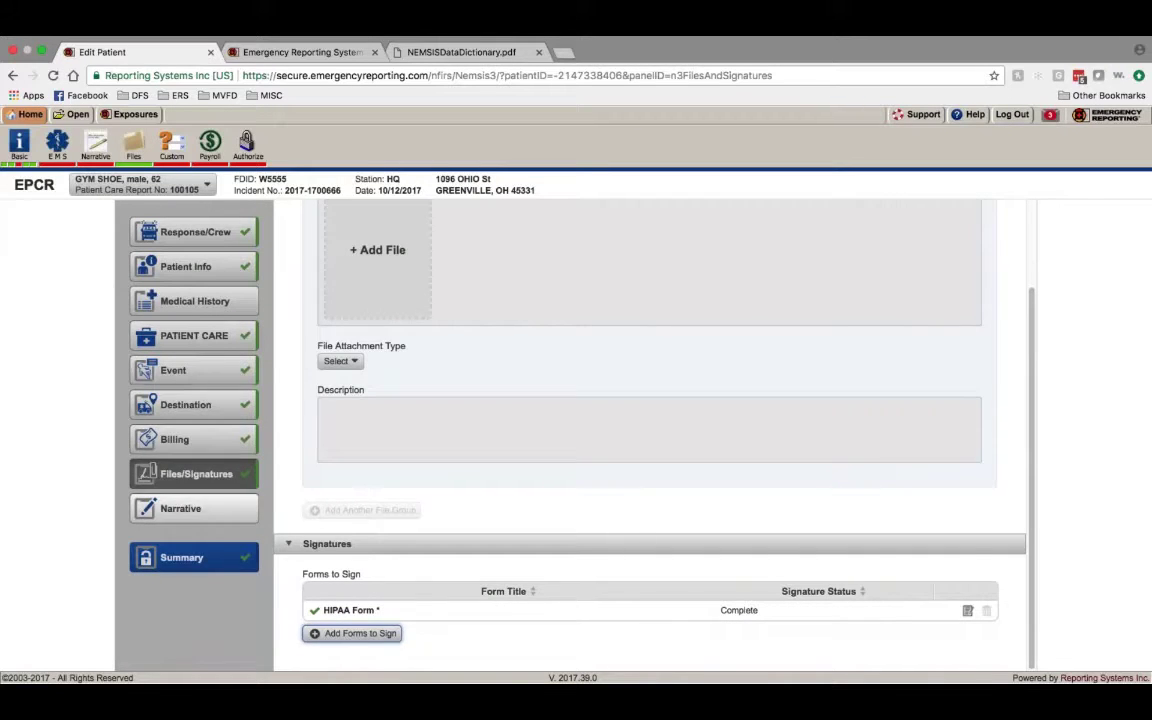
pyautogui.click(185, 508)
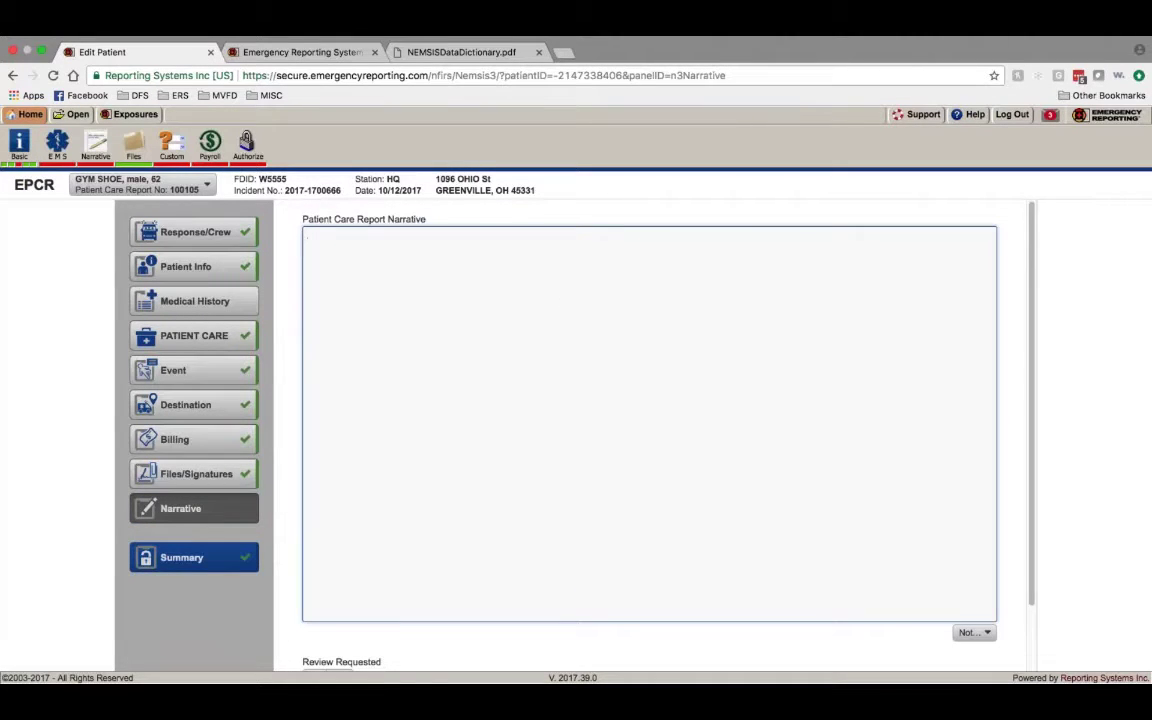
pyautogui.scroll(-3, 376, 402)
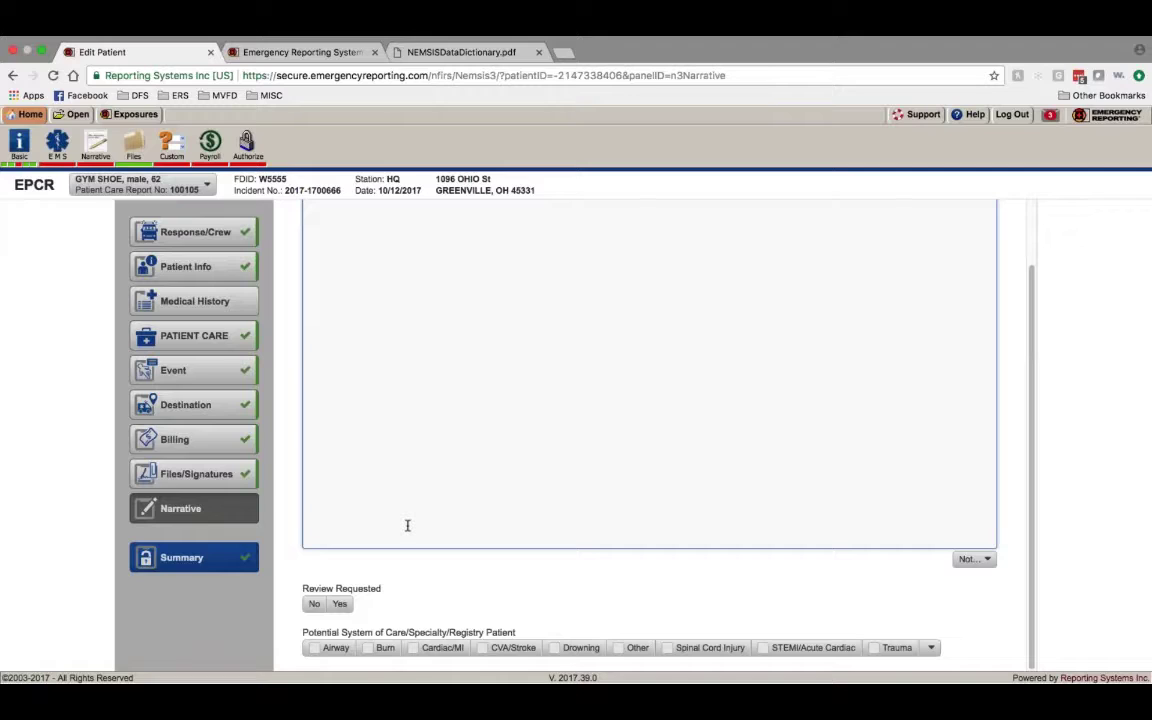
pyautogui.click(309, 586)
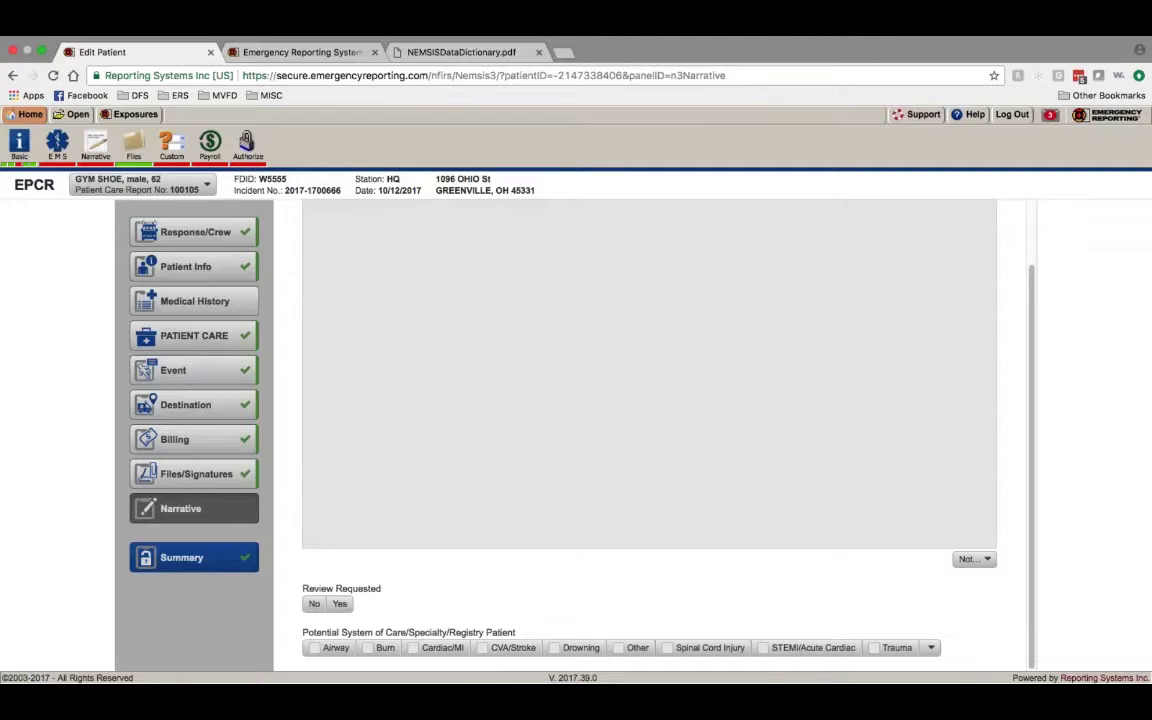
pyautogui.click(930, 649)
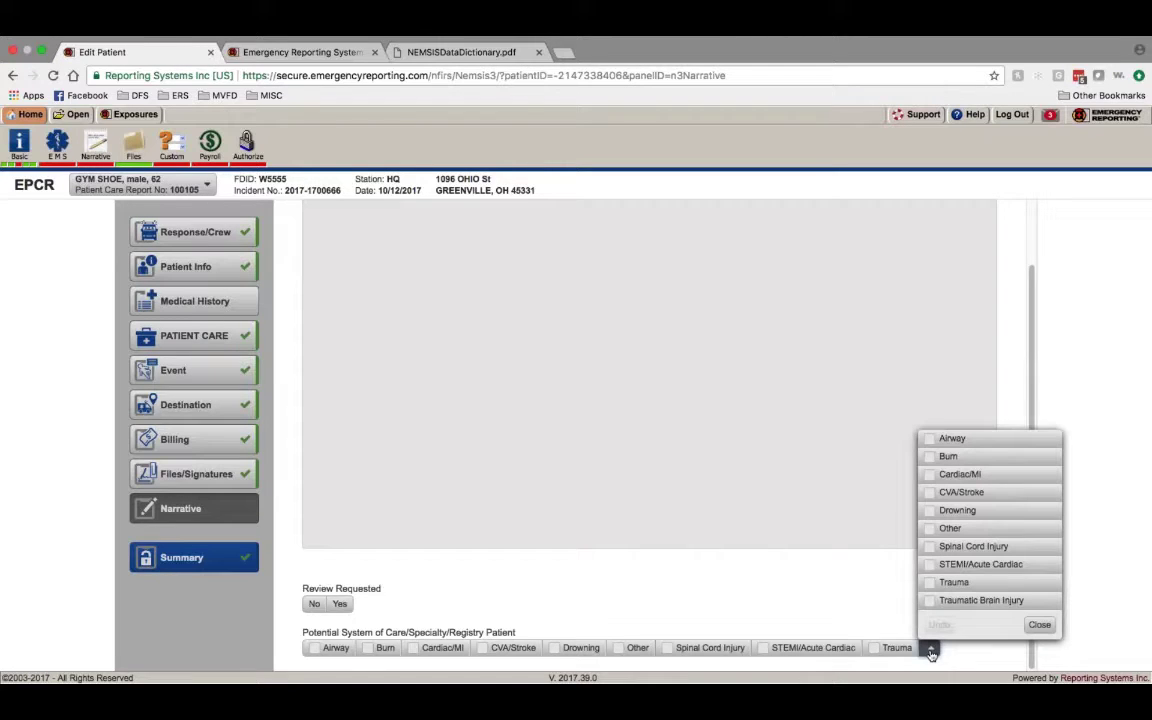
pyautogui.click(722, 589)
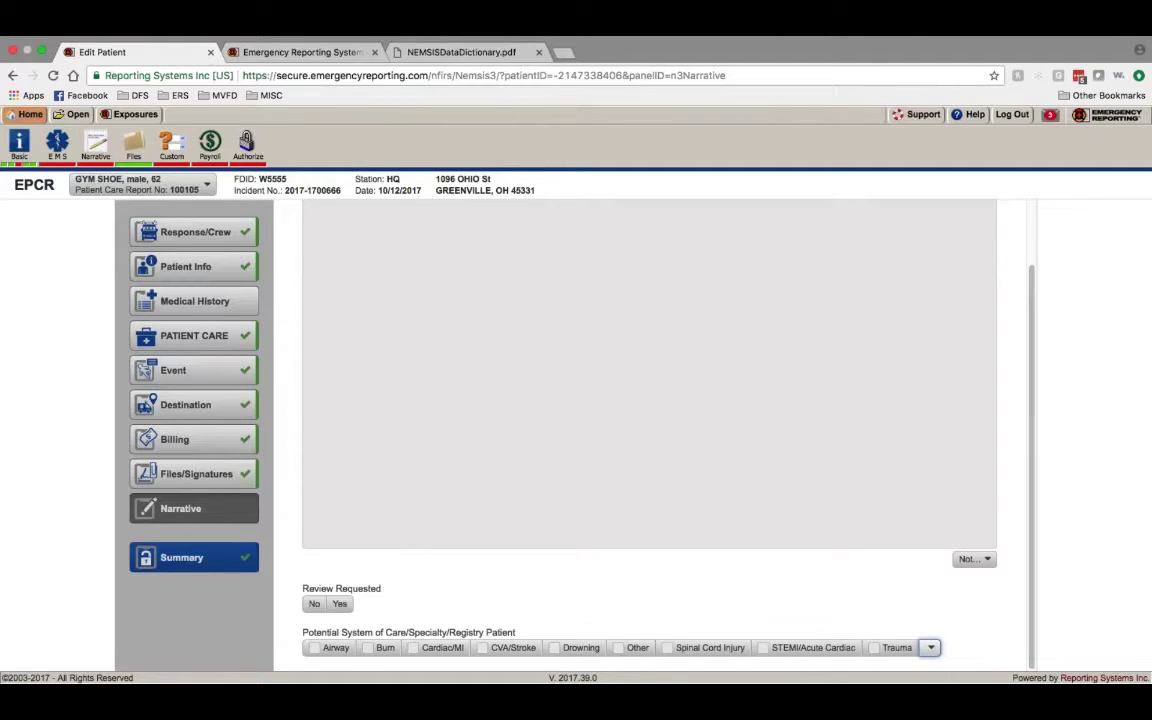
# Step: Enter "Blah Blah Blah" as the Patient Care Report Narrative
pyautogui.click(392, 405)
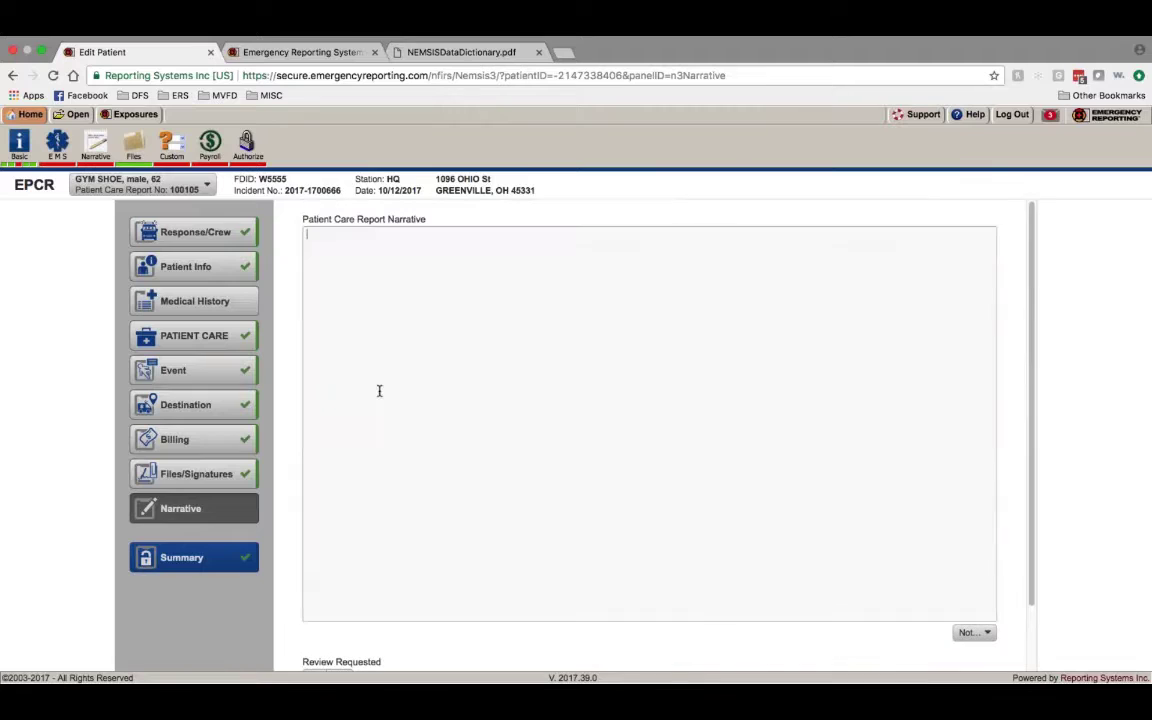
pyautogui.write('Beg n')
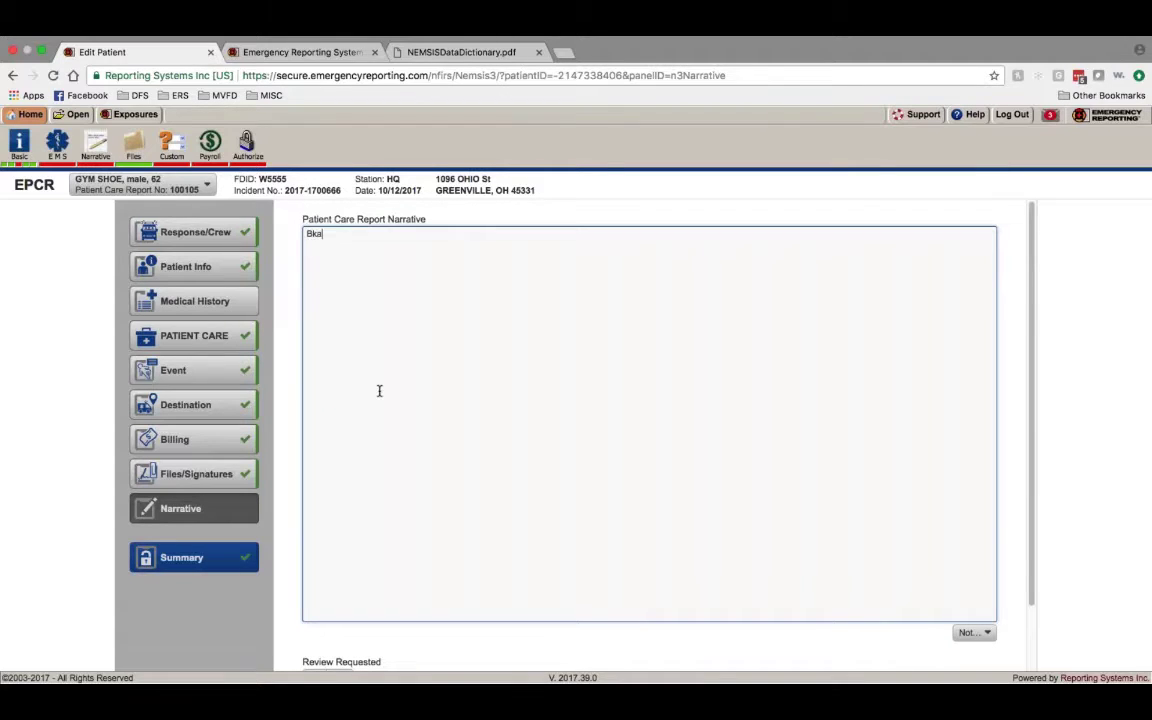
pyautogui.press('BackSpace')
pyautogui.press('BackSpace')
pyautogui.press('BackSpace')
pyautogui.press('BackSpace')
pyautogui.write('lah Blah Blash')
pyautogui.press('BackSpace')
pyautogui.press('BackSpace')
pyautogui.write('h')
# Step: Open the incomplete Basic 3 page from the report Summary, set the Zone to East-East Zone, and continue to Basic Info 4
pyautogui.click(206, 558)
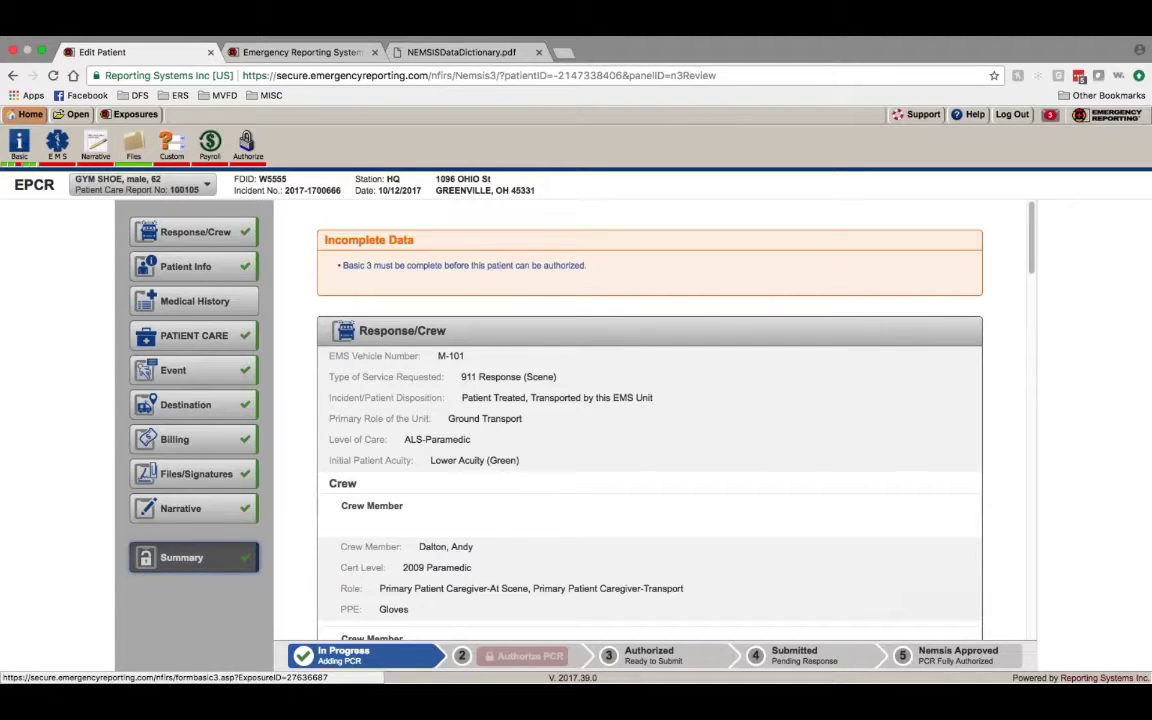
pyautogui.click(465, 266)
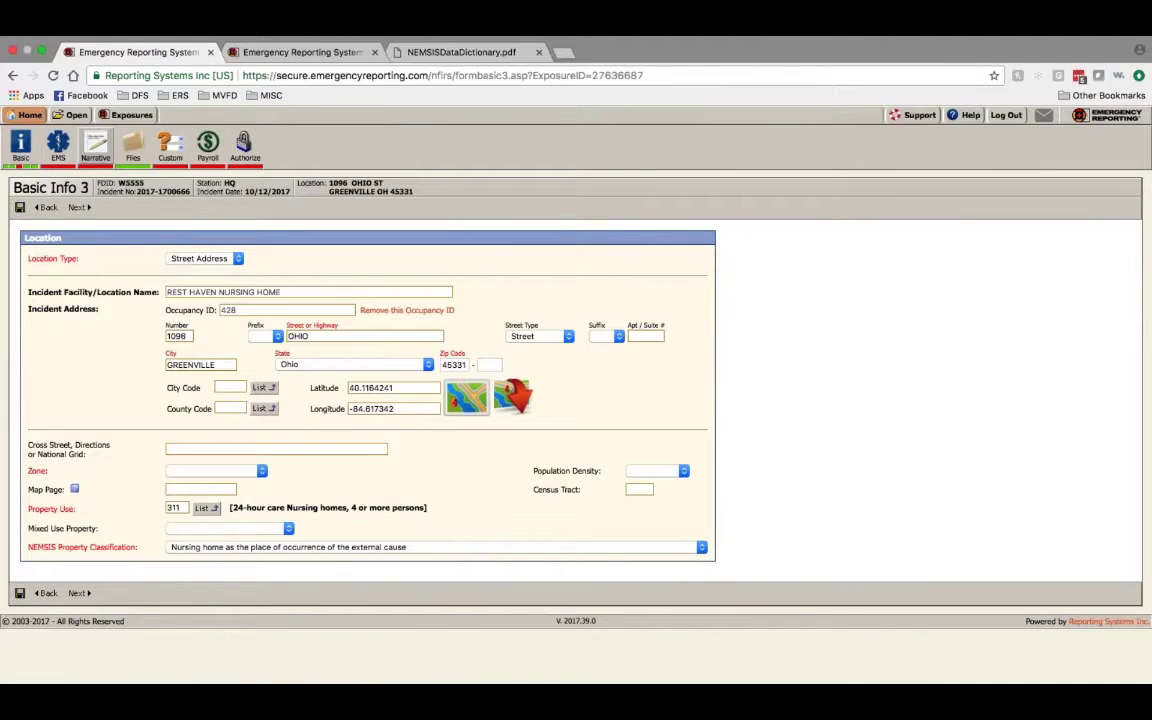
pyautogui.click(207, 473)
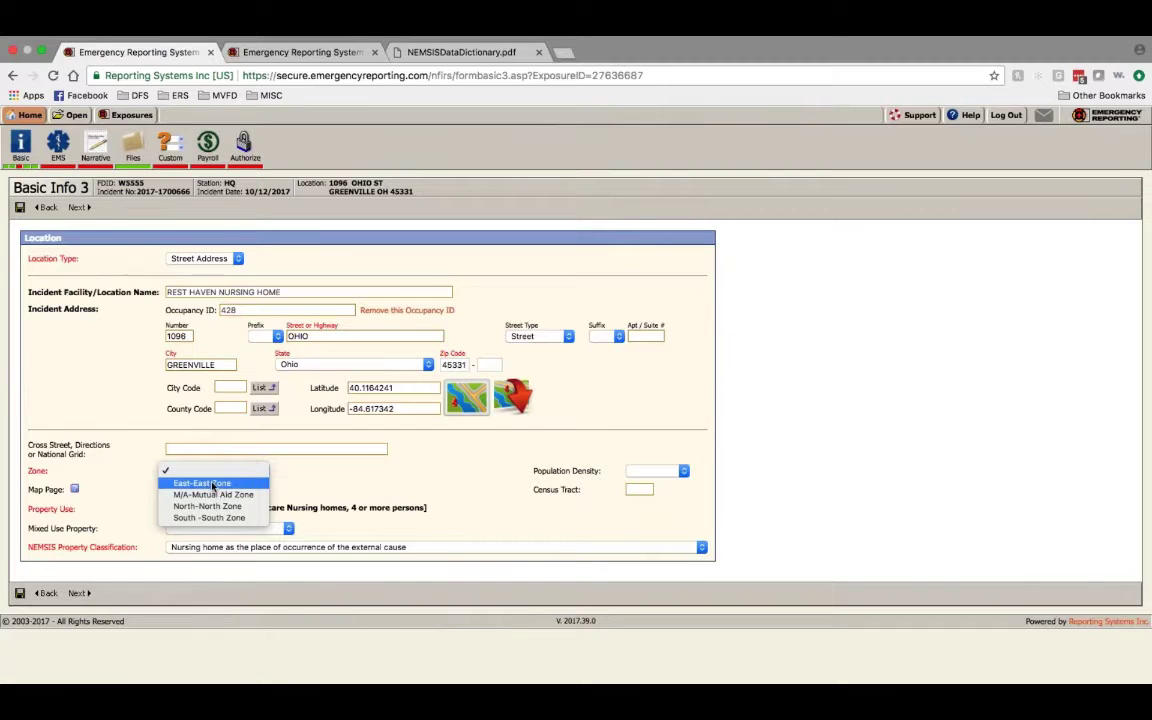
pyautogui.click(210, 483)
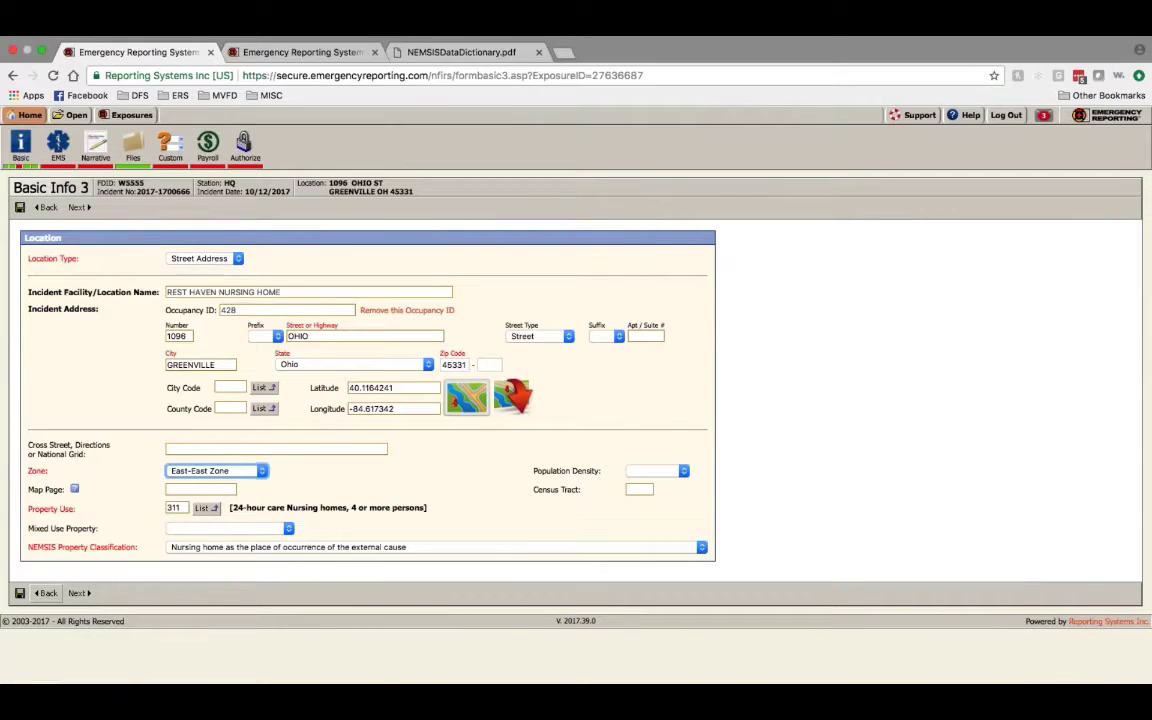
pyautogui.click(77, 593)
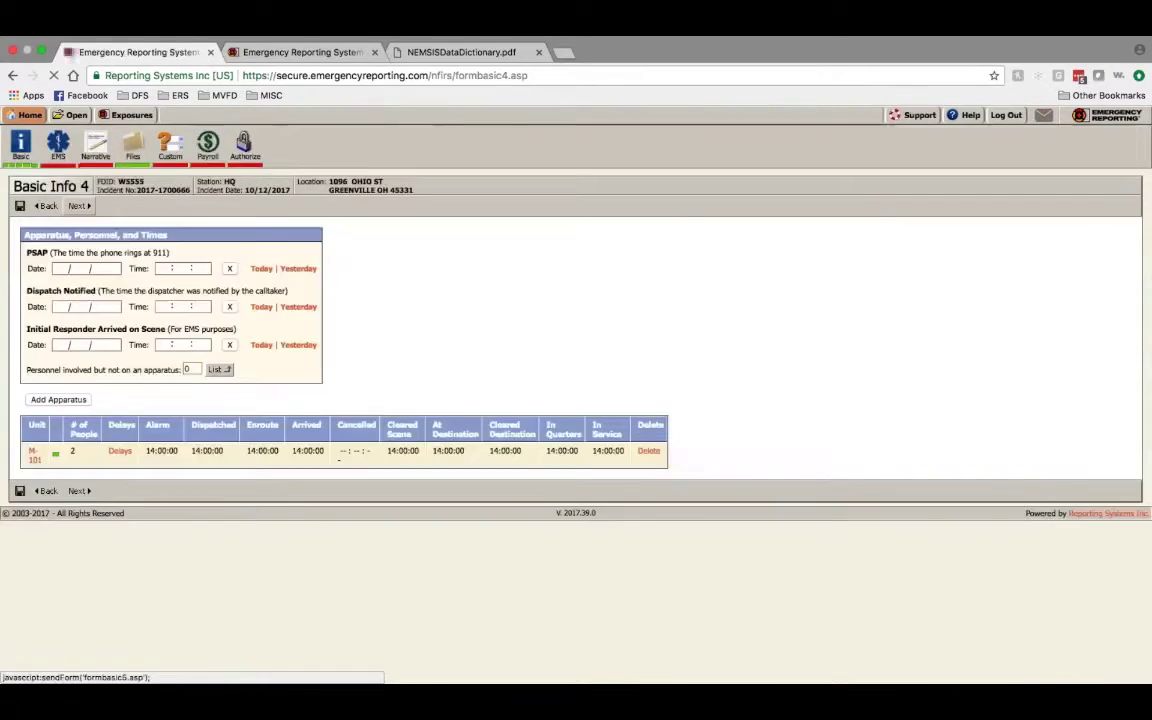
# Step: Return to the patient's report in the EMS module and open its Summary
pyautogui.click(57, 142)
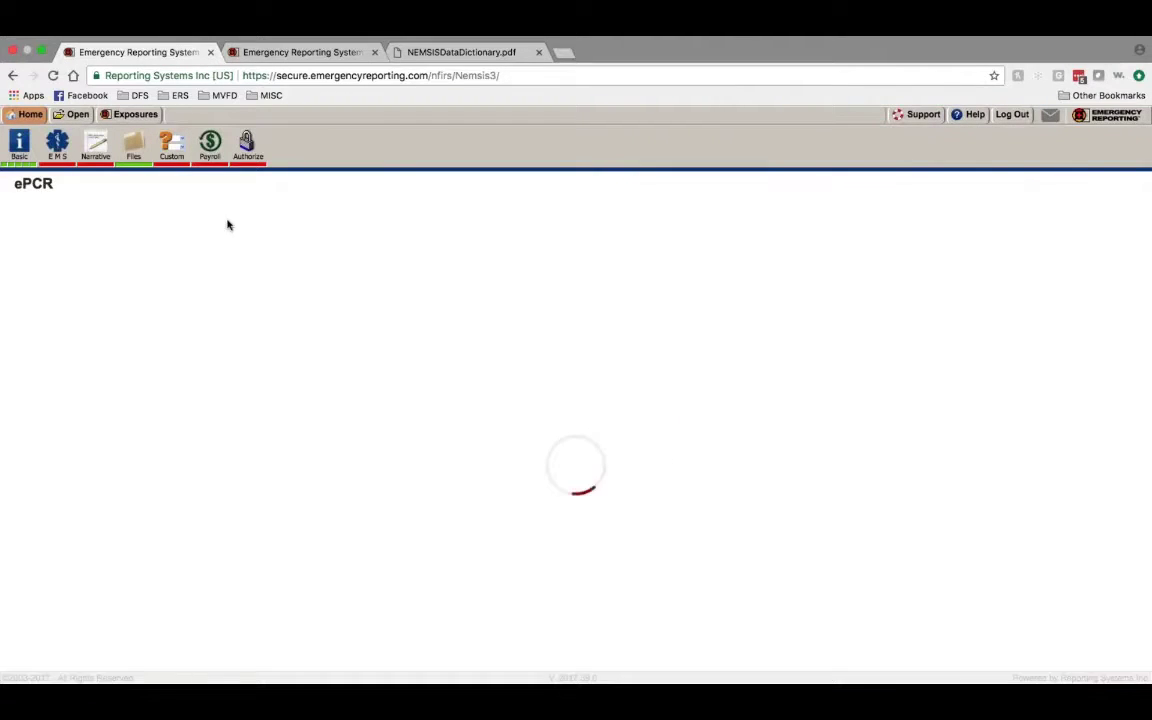
pyautogui.click(237, 229)
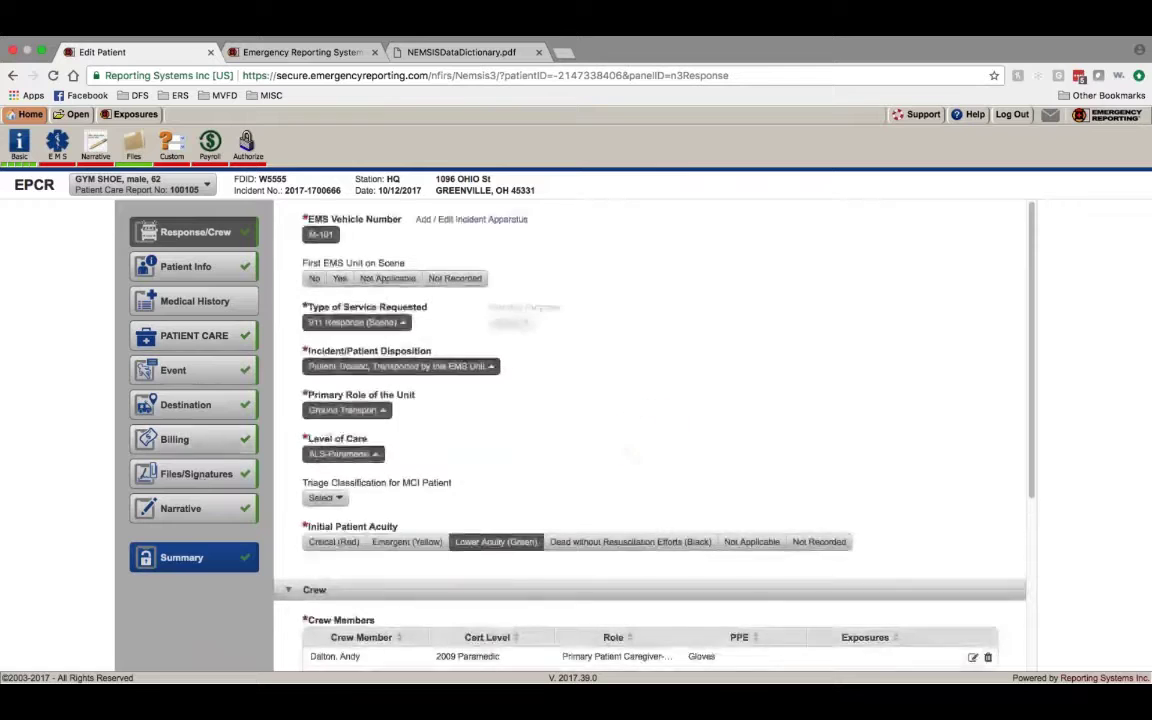
pyautogui.click(193, 557)
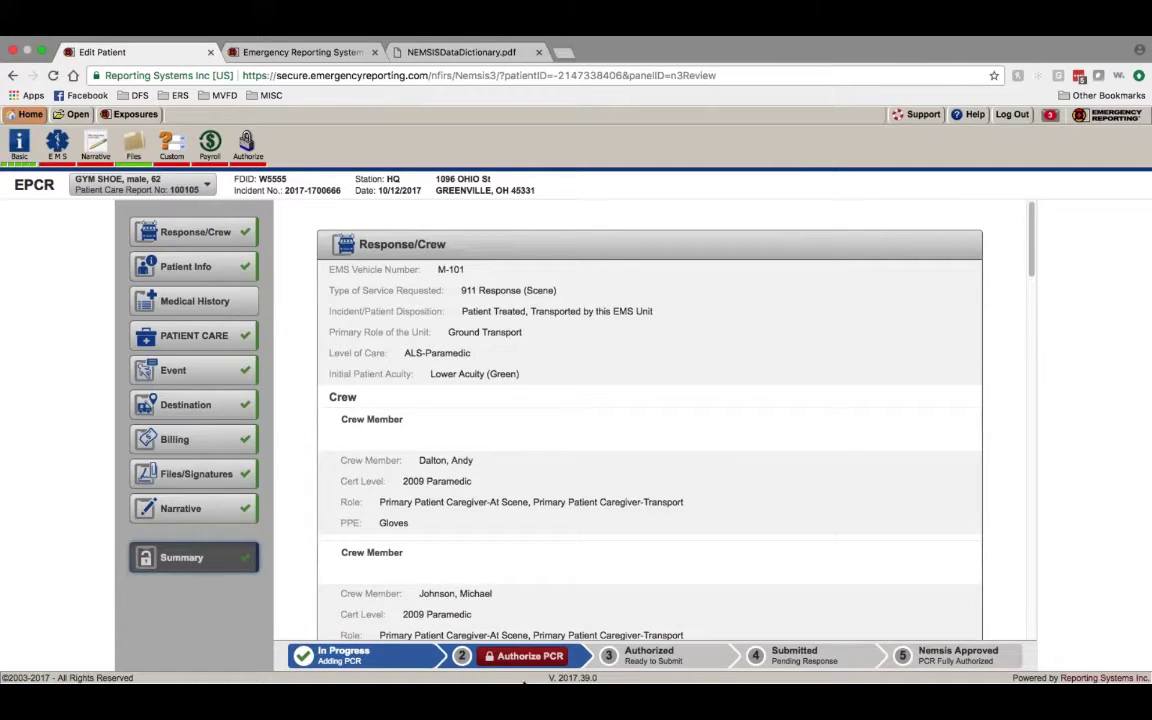
# Step: Authorize the PCR, filling in the account password from a saved login
pyautogui.click(525, 656)
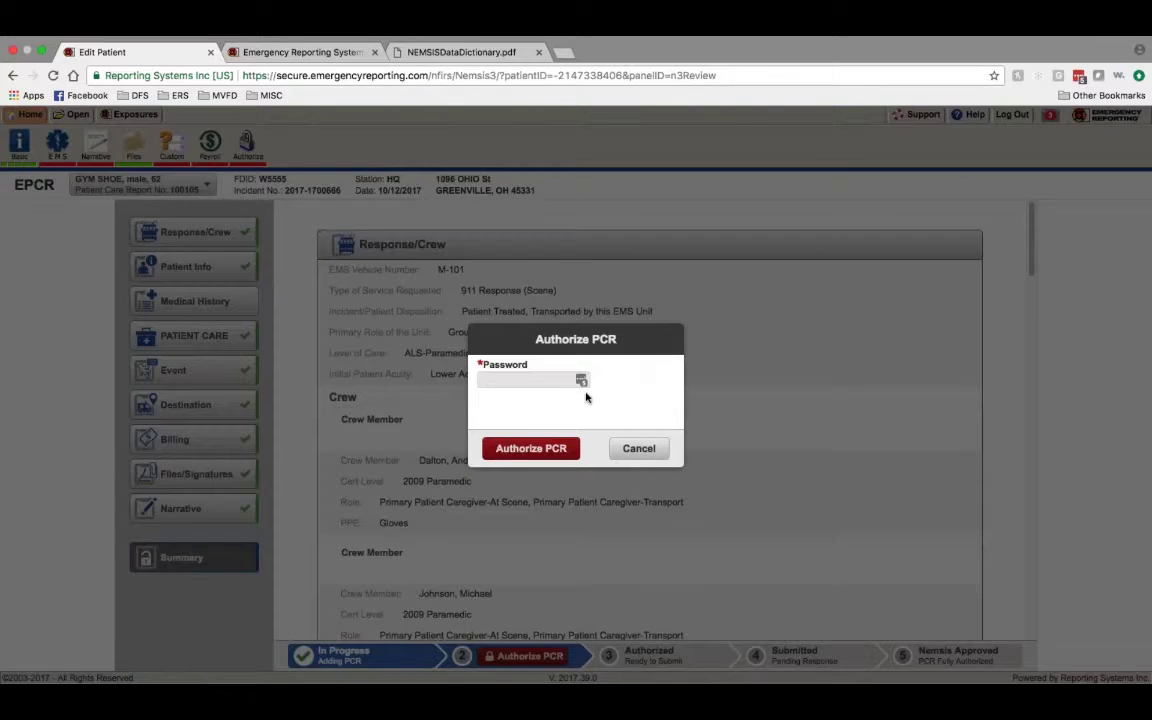
pyautogui.click(581, 380)
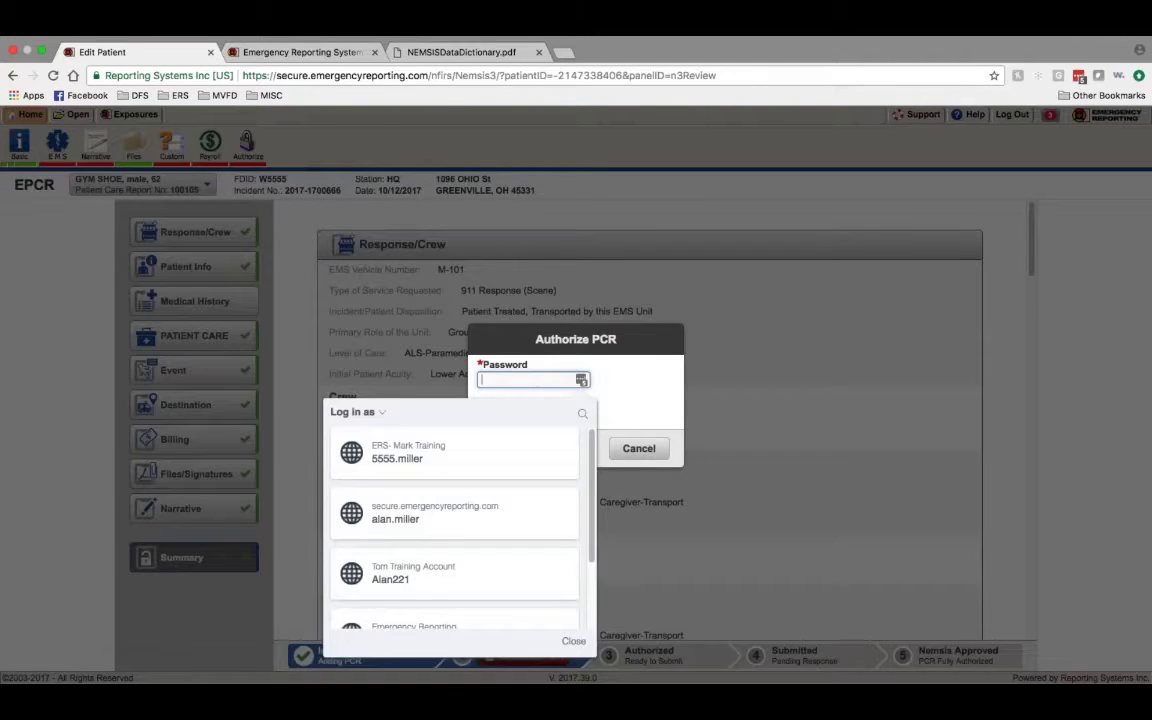
pyautogui.click(380, 458)
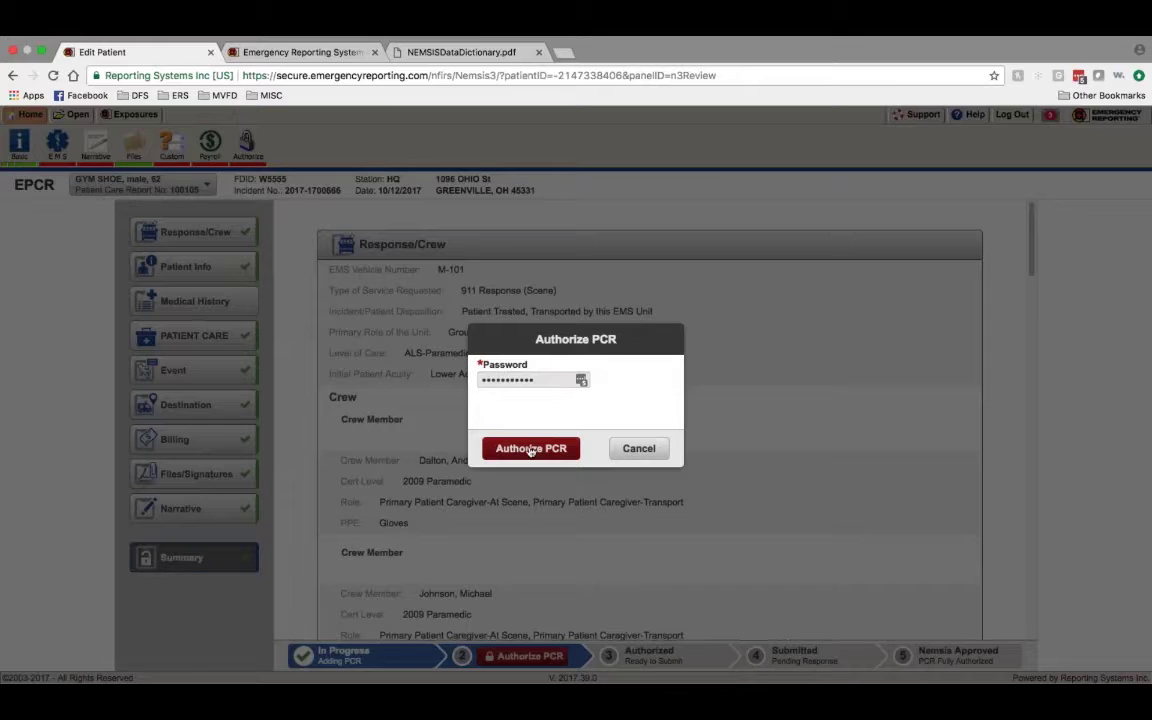
pyautogui.click(531, 450)
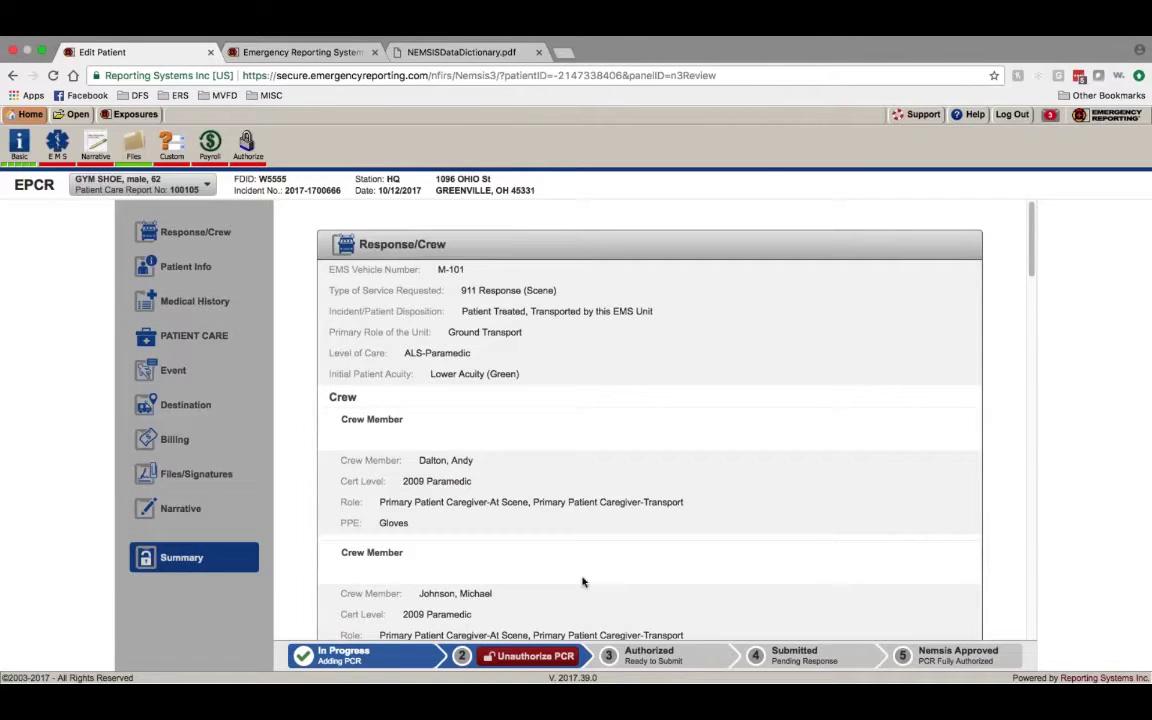
# Step: Review the authorized report's Summary, including the Response/Crew, Patient Care, Billing, Files/Signatures and Narrative sections
pyautogui.scroll(-10, 565, 568)
pyautogui.scroll(-15, 565, 568)
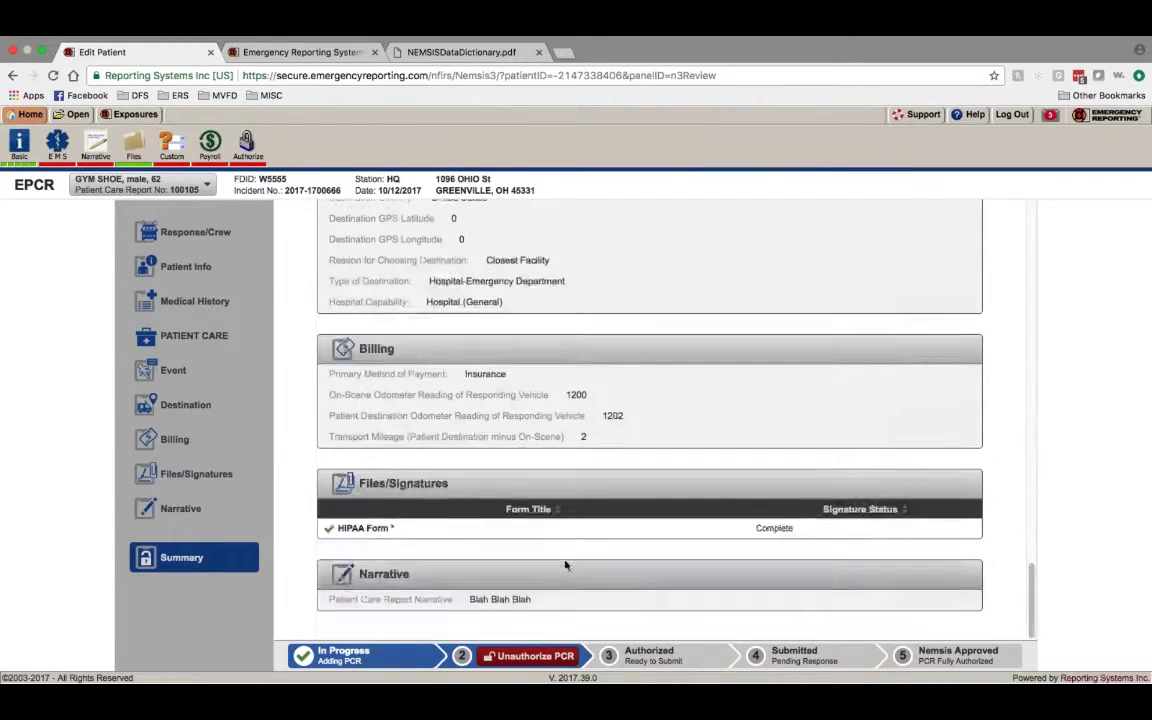
pyautogui.scroll(20, 568, 535)
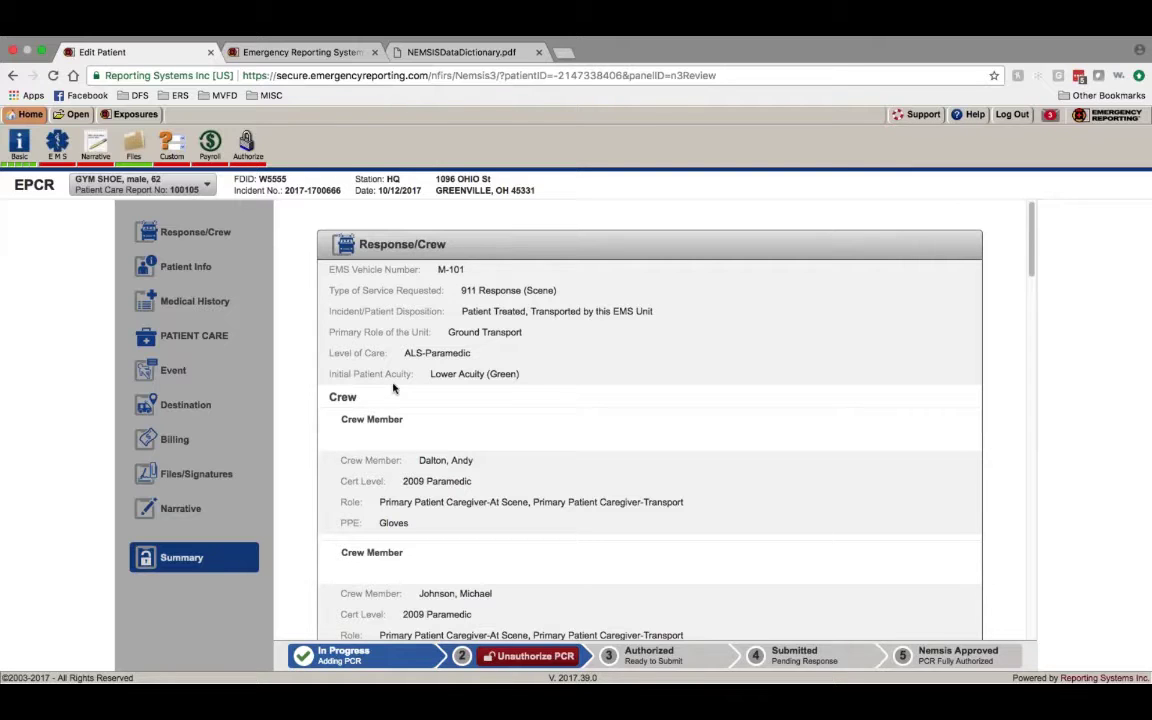
pyautogui.scroll(-10, 393, 390)
pyautogui.scroll(-2, 650, 420)
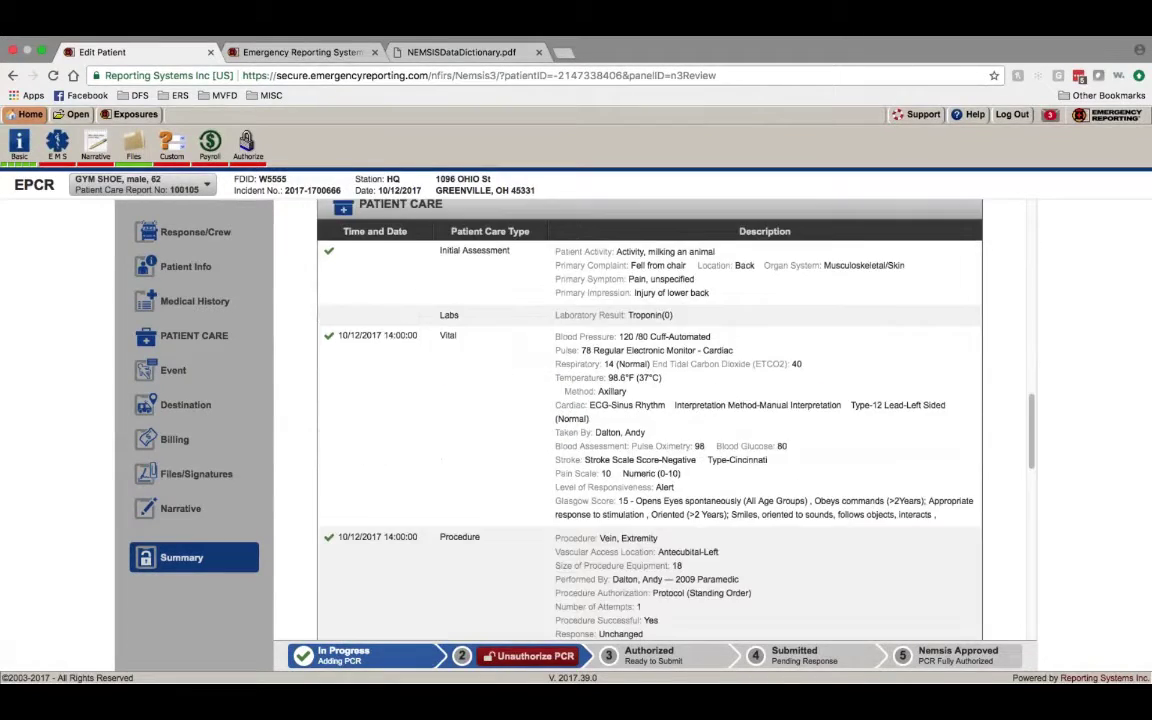
pyautogui.scroll(12, 463, 381)
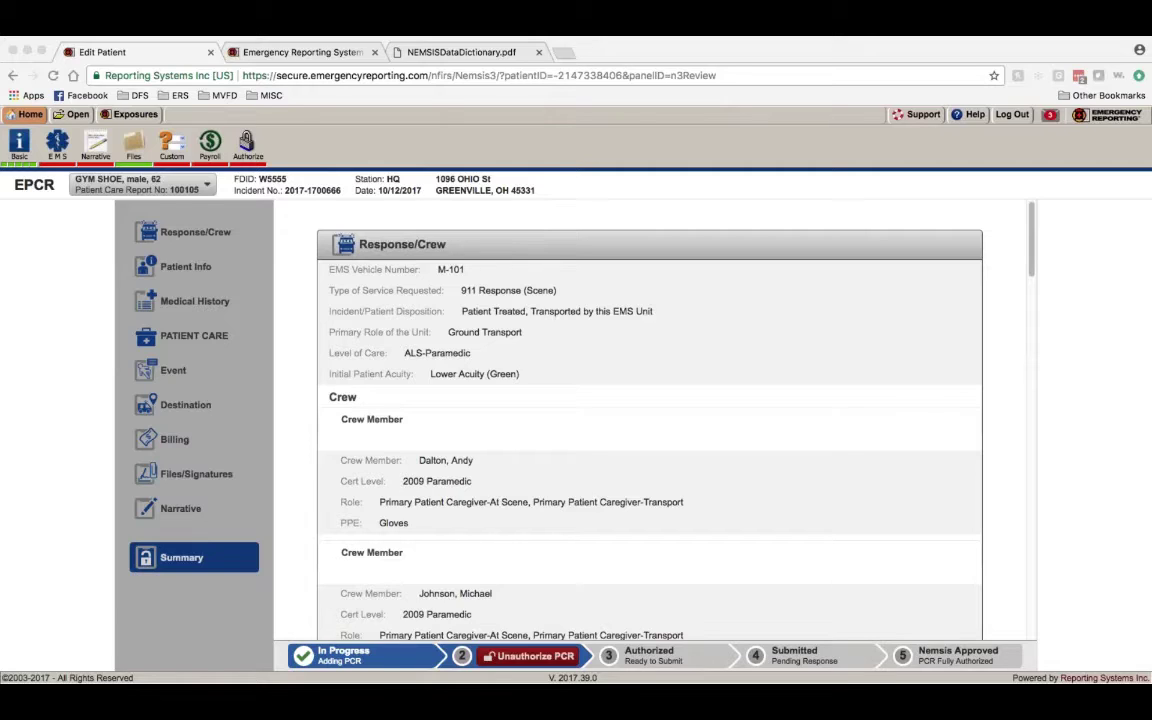
# Step: Unauthorize the PCR to reopen it for editing, filling in the account password from a saved login
pyautogui.click(530, 656)
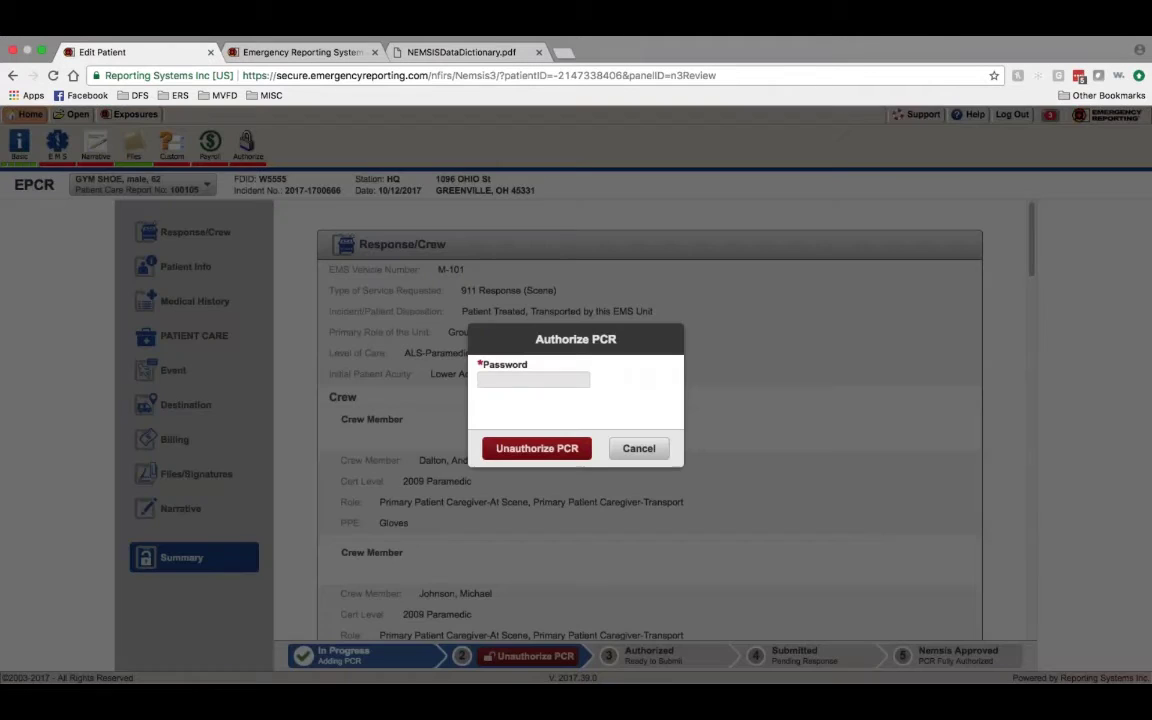
pyautogui.click(572, 379)
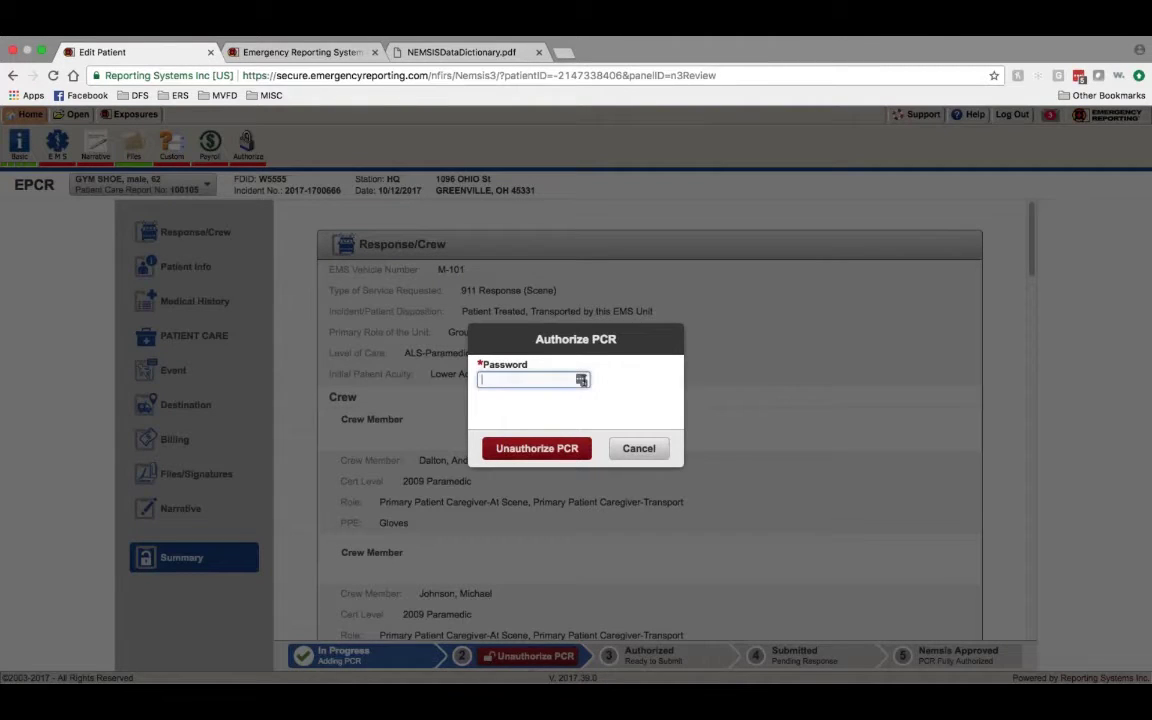
pyautogui.click(580, 380)
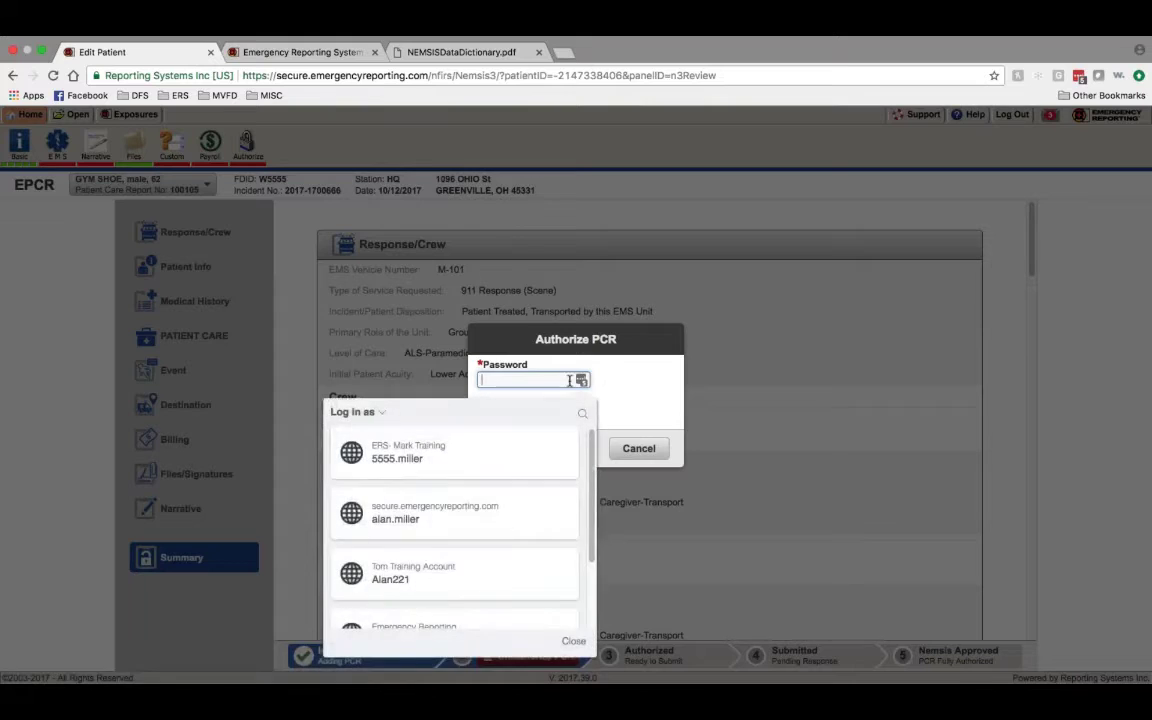
pyautogui.click(450, 512)
pyautogui.click(537, 448)
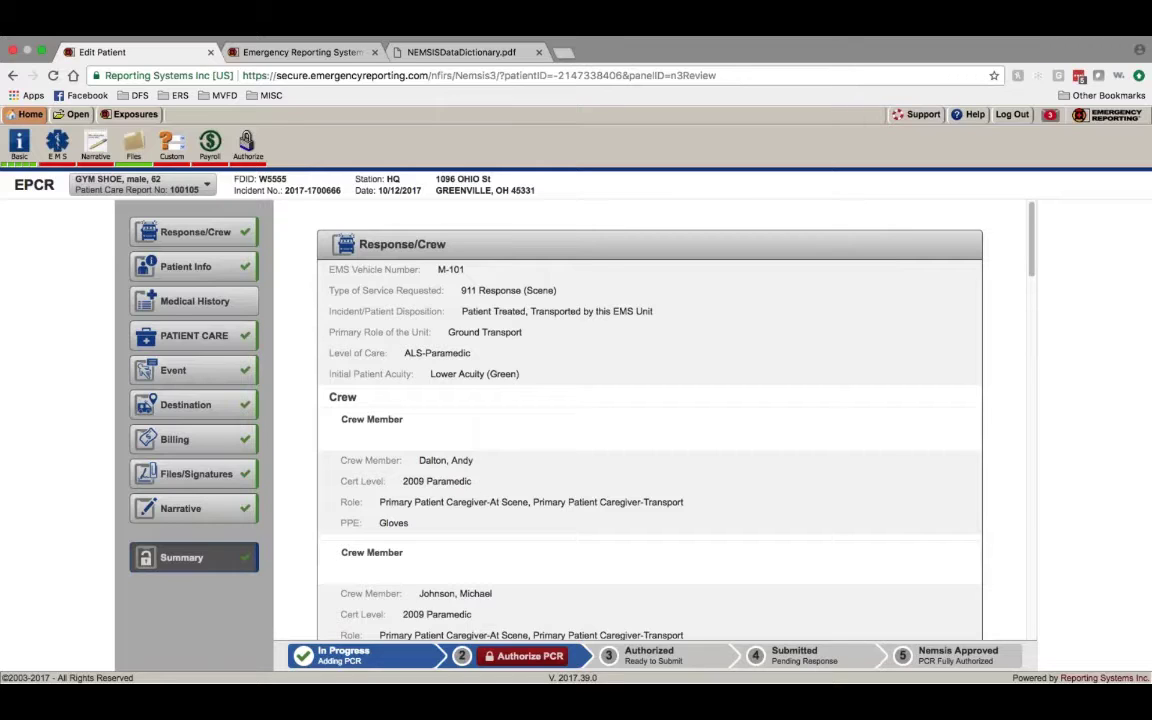
# Step: Examine the odometer fields in Billing's Response and Transportation section, and switch to the browser tab with the Patient Forms administration
pyautogui.click(160, 439)
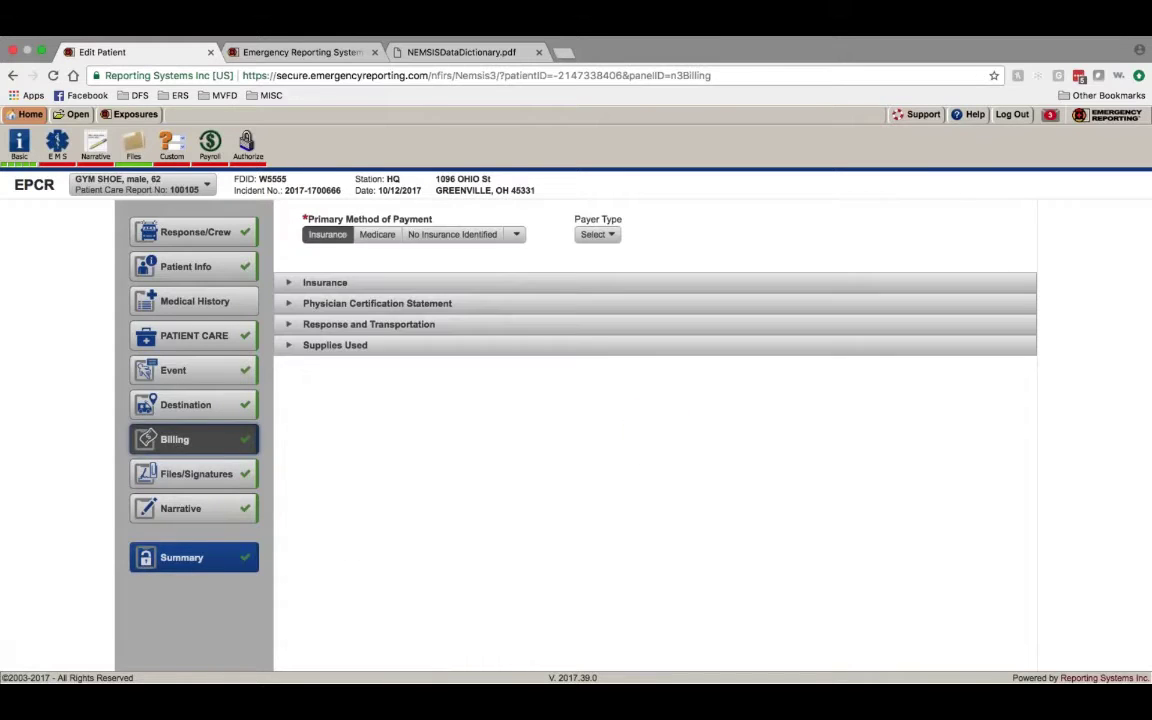
pyautogui.click(316, 326)
pyautogui.scroll(-10, 393, 553)
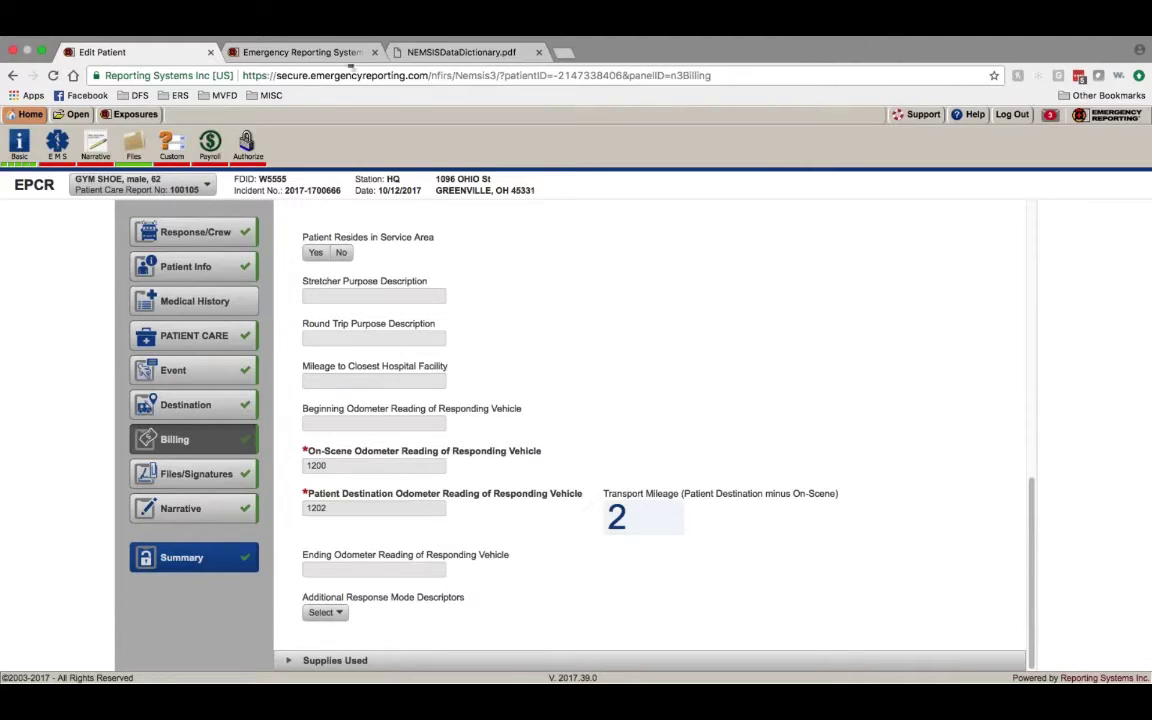
pyautogui.click(316, 52)
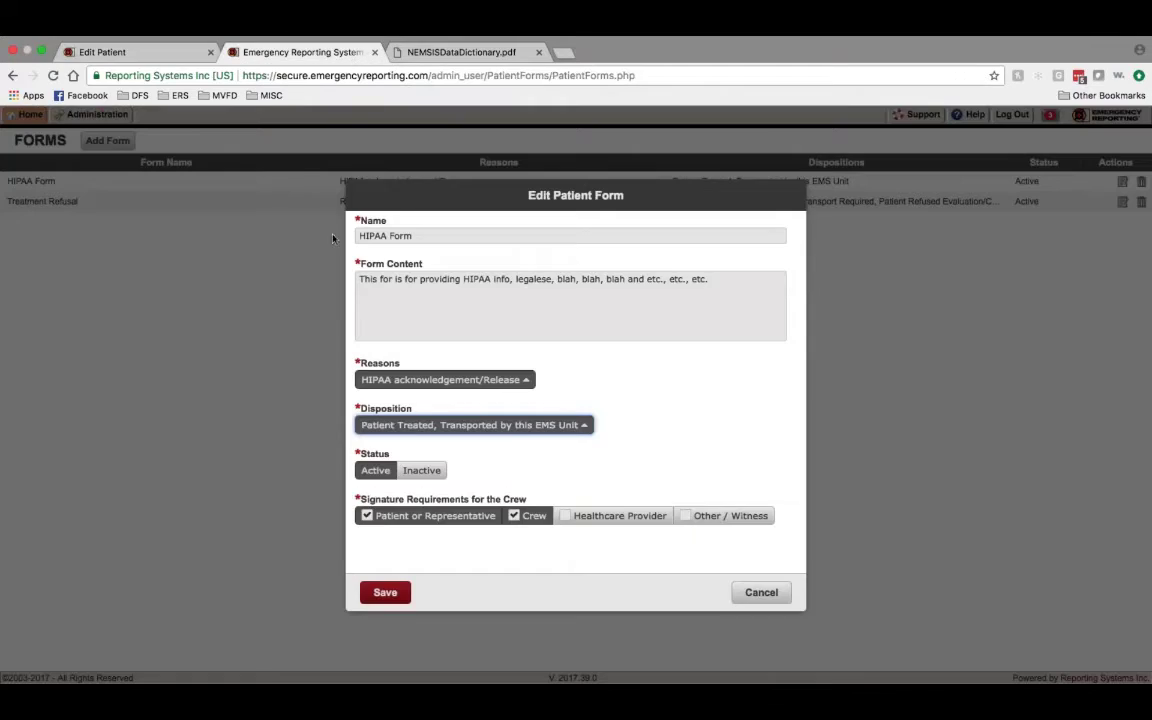
# Step: Leave Patient Forms for the Required Fields & Customizations administration page and examine the disposition choices under Odometer Readings
pyautogui.click(13, 75)
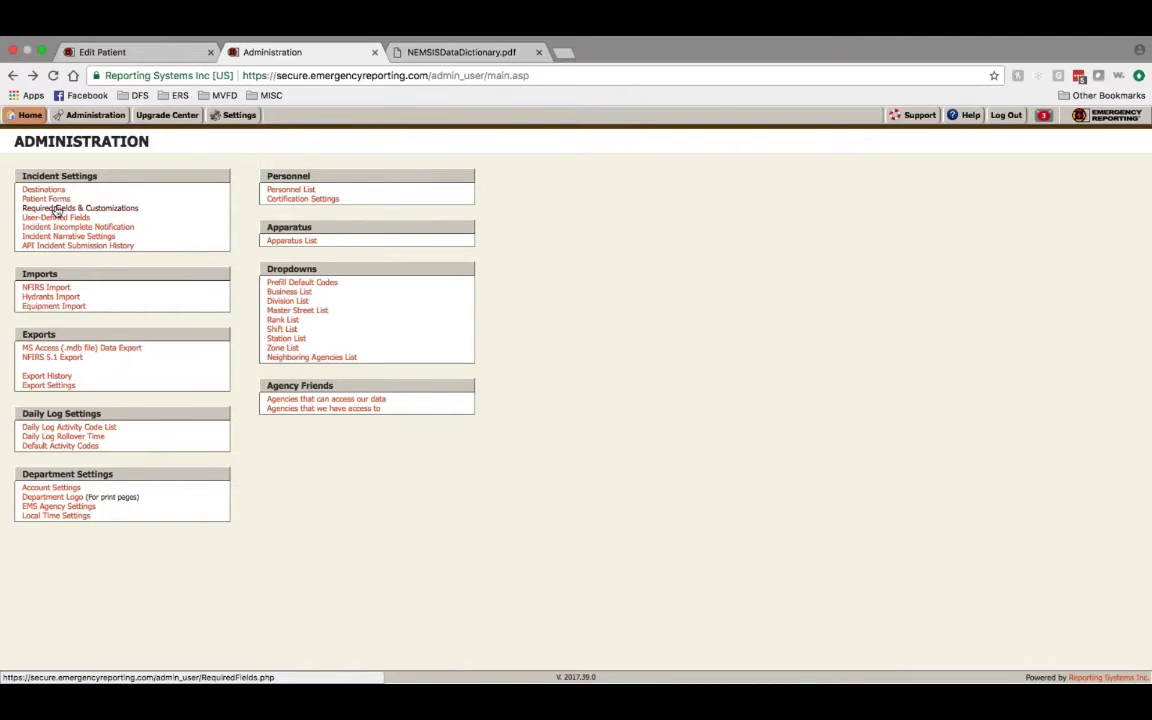
pyautogui.click(57, 209)
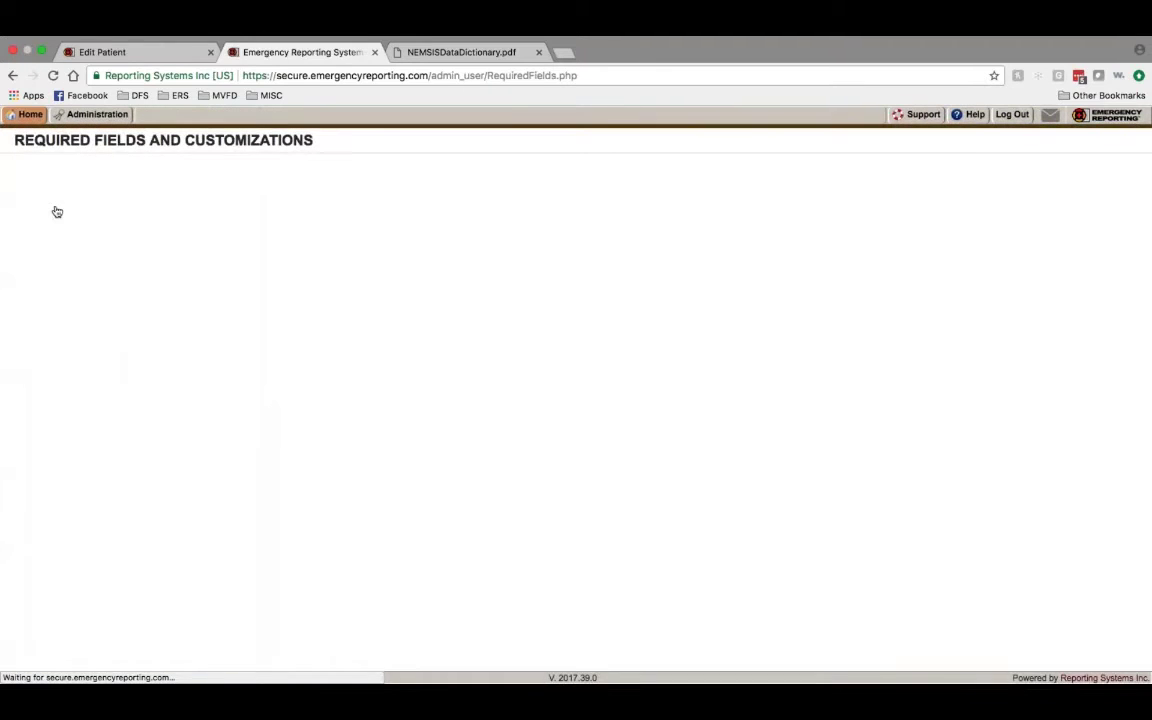
pyautogui.scroll(-5, 125, 400)
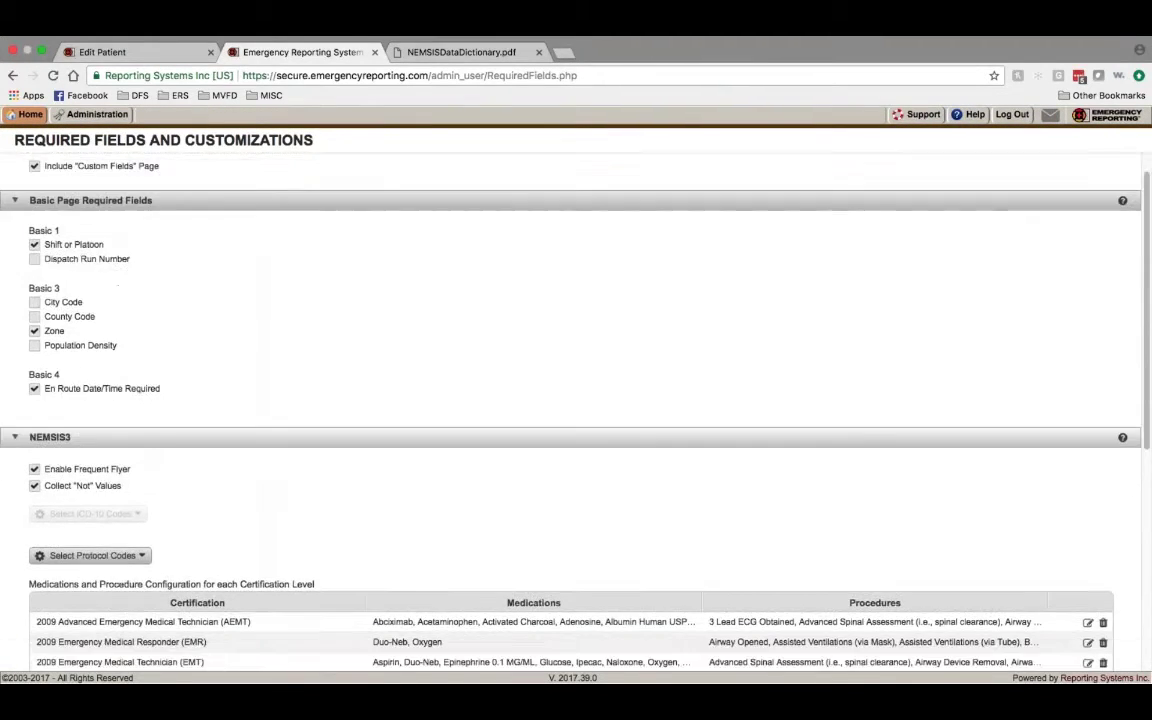
pyautogui.scroll(-3, 135, 383)
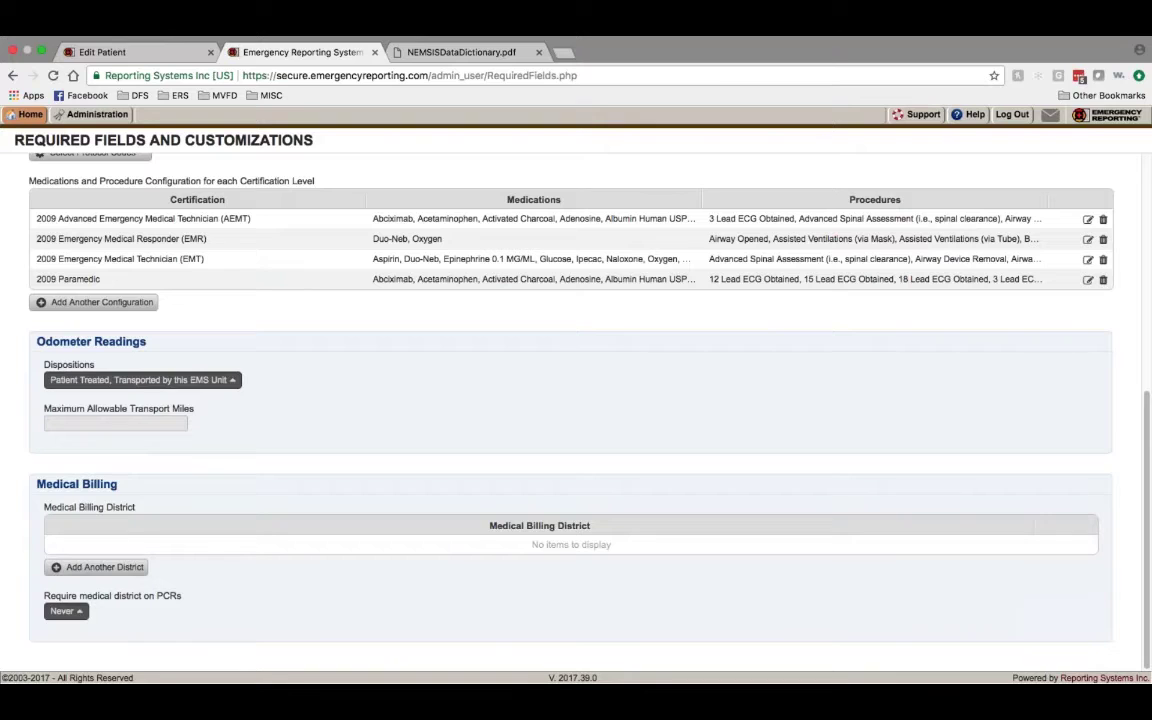
pyautogui.click(140, 380)
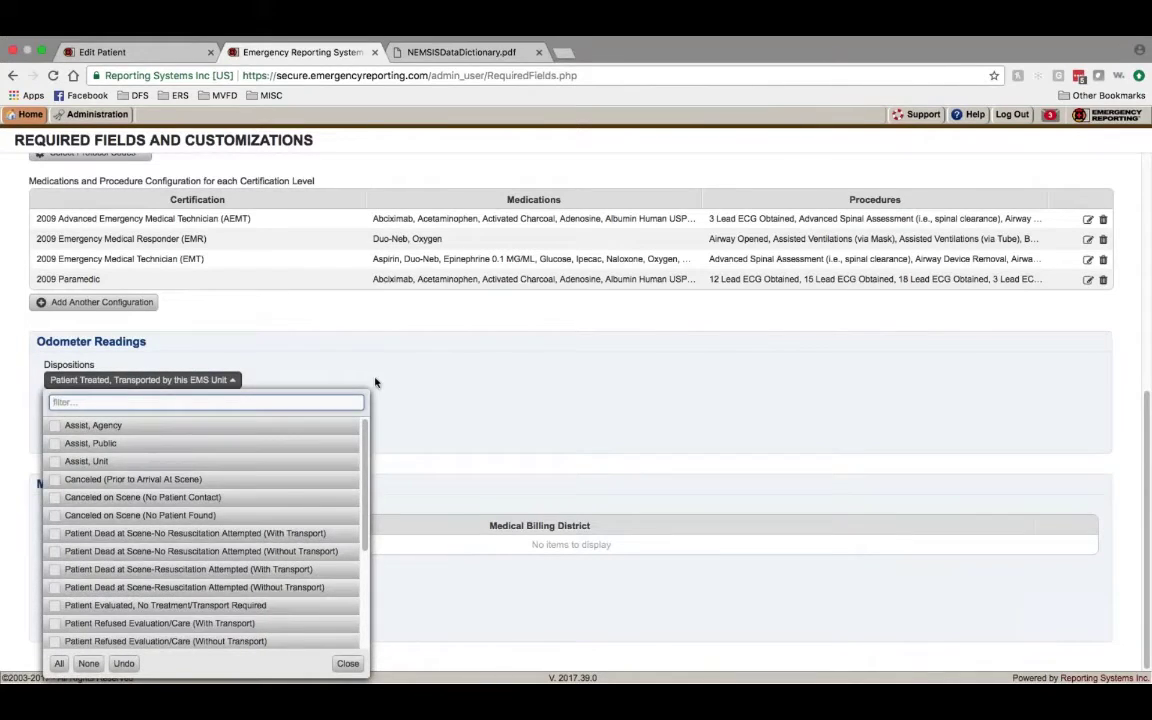
pyautogui.click(340, 345)
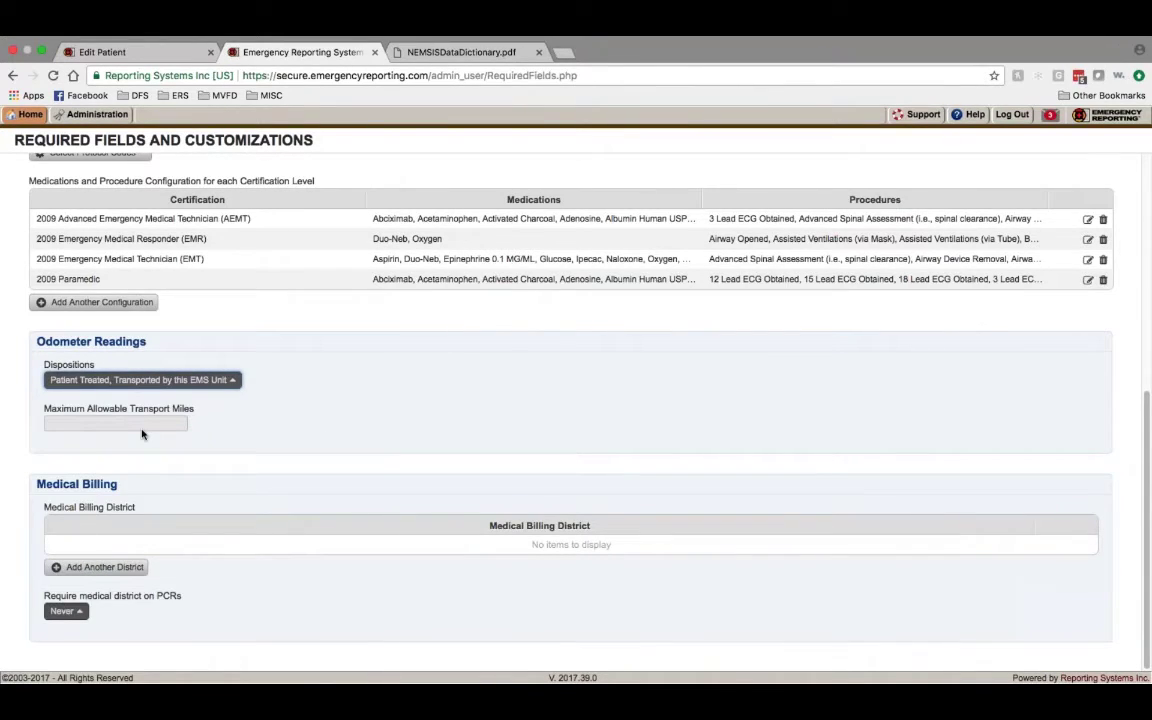